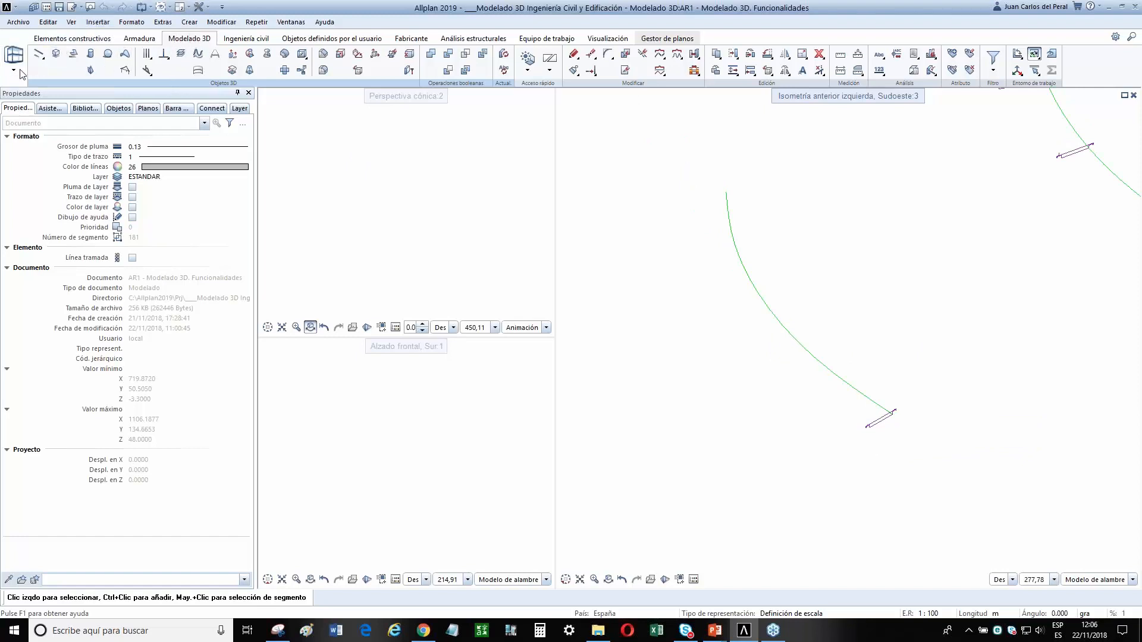
# Extrude the standalone deck profile along its green 3D curve as a closed volume with 10 interior profiles.
pyautogui.click(233, 71)
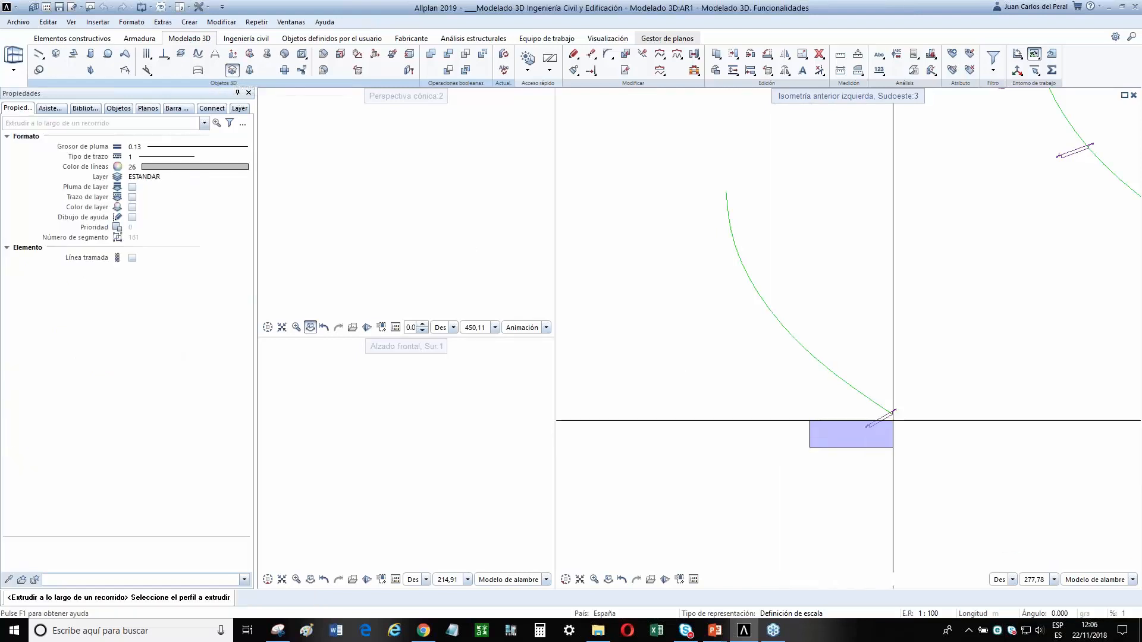
pyautogui.click(892, 419)
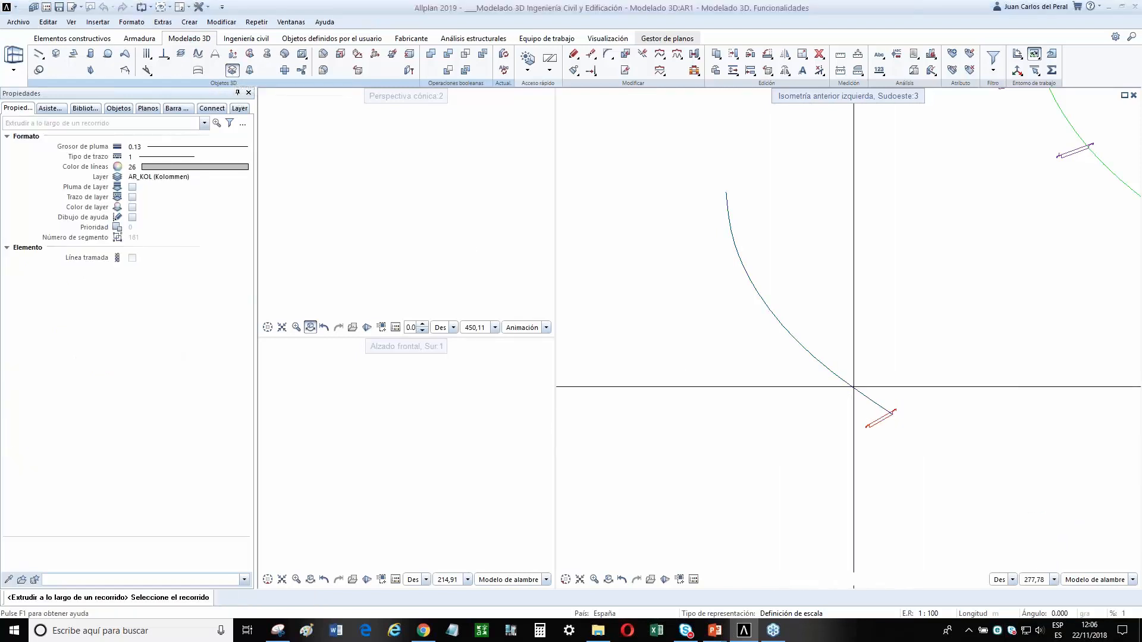
pyautogui.click(853, 387)
pyautogui.moveTo(55, 38); pyautogui.dragTo(367, 156)
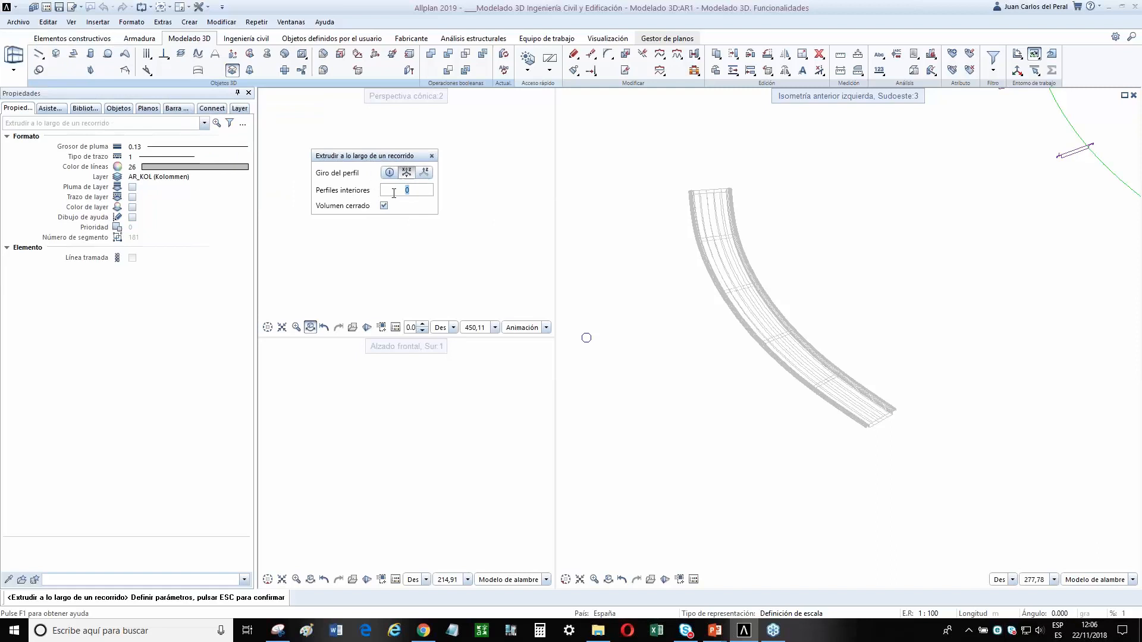
pyautogui.write('0')
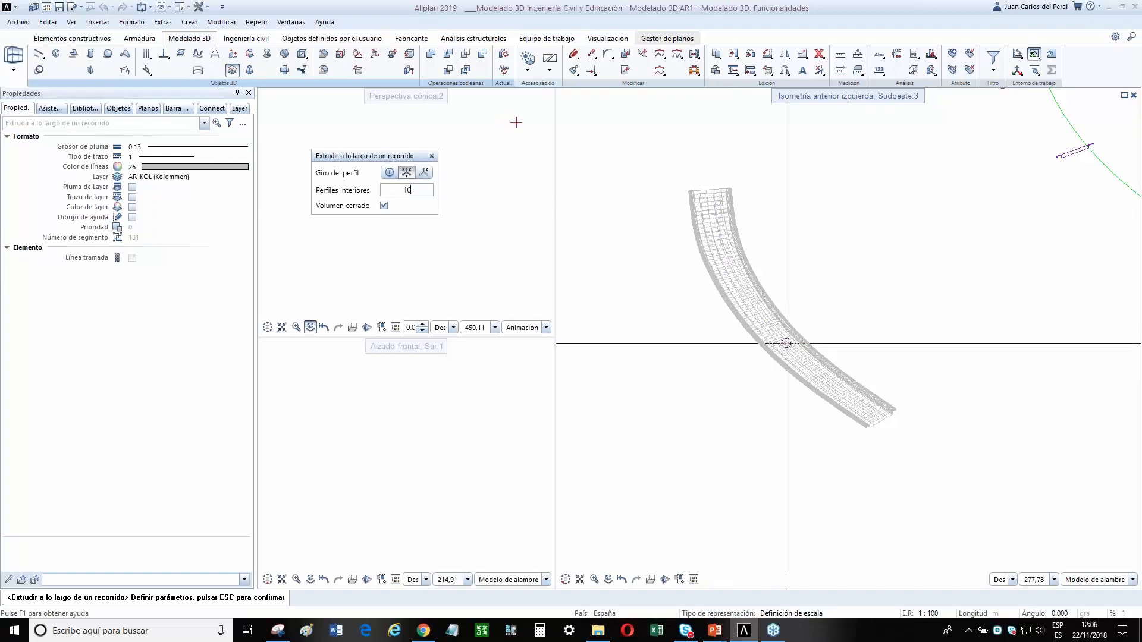
pyautogui.scroll(4, 342, 260)
pyautogui.moveTo(342, 259); pyautogui.dragTo(484, 247, button='middle')
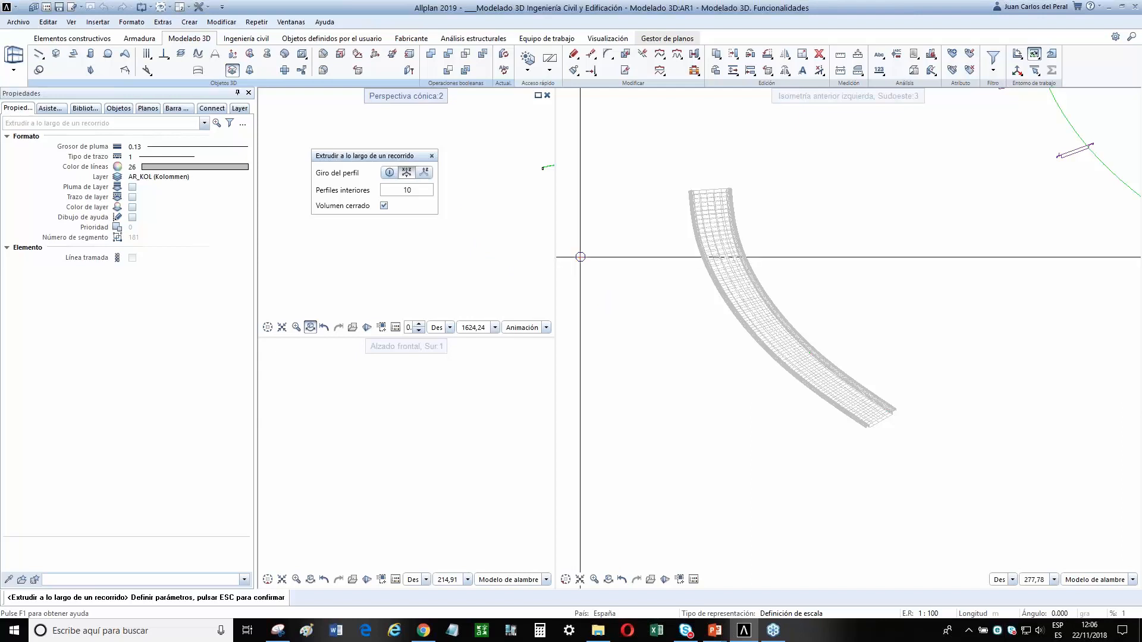
pyautogui.press('Escape')
pyautogui.moveTo(435, 214); pyautogui.dragTo(436, 213, button='middle')
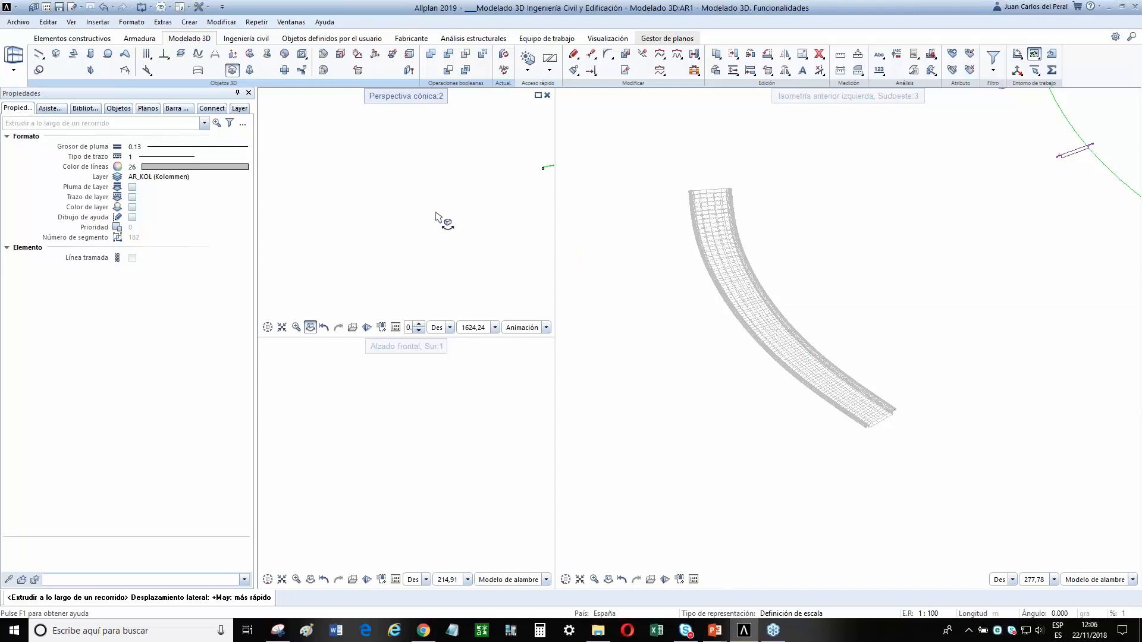
pyautogui.moveTo(357, 249); pyautogui.dragTo(440, 241, button='middle')
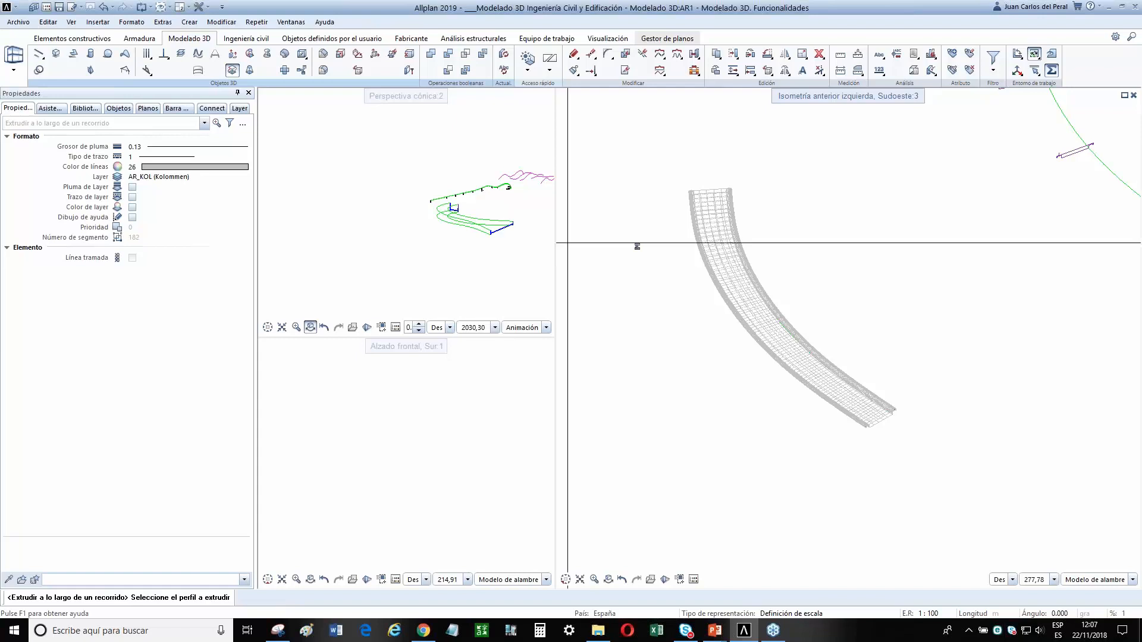
pyautogui.press('Escape')
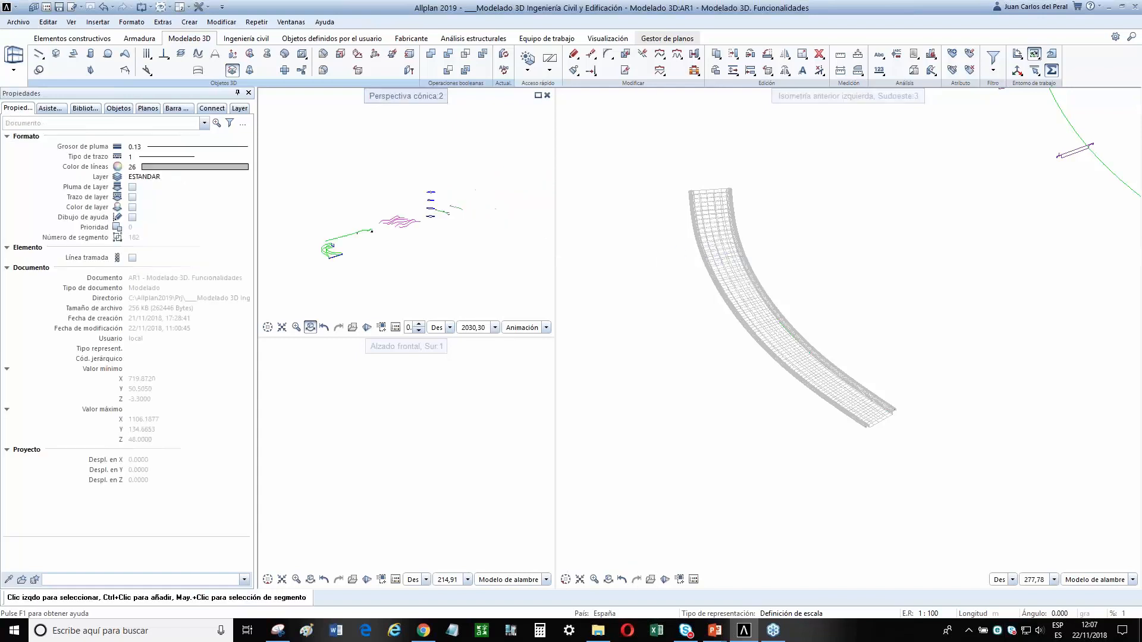
# Set the line colour of the extruded curved deck solid to 38 (yellow).
pyautogui.click(726, 269)
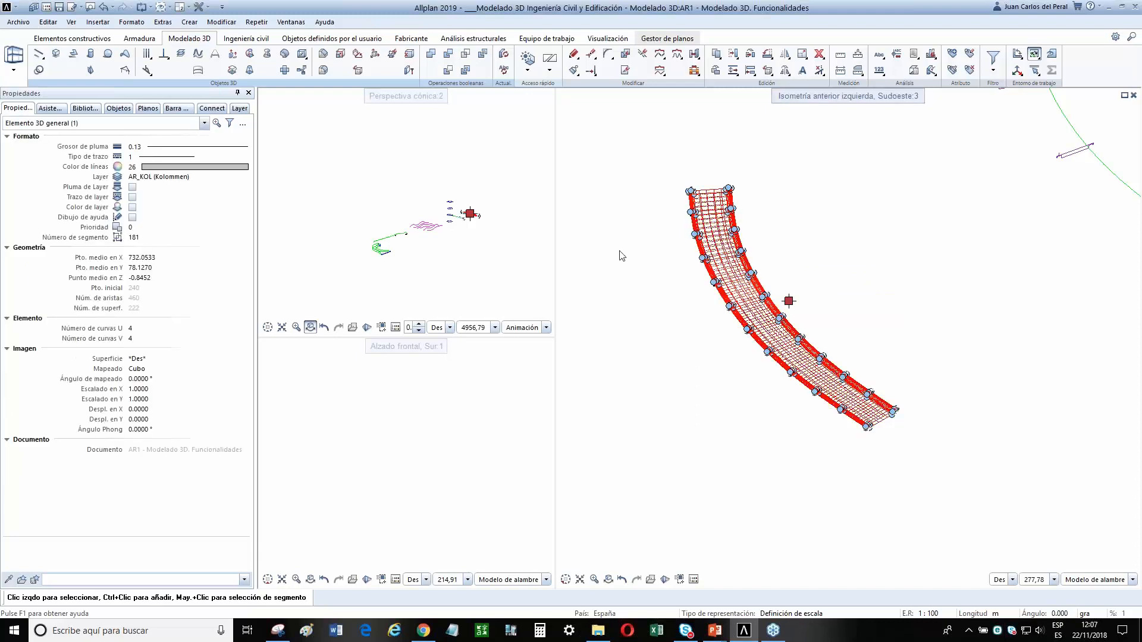
pyautogui.click(227, 171)
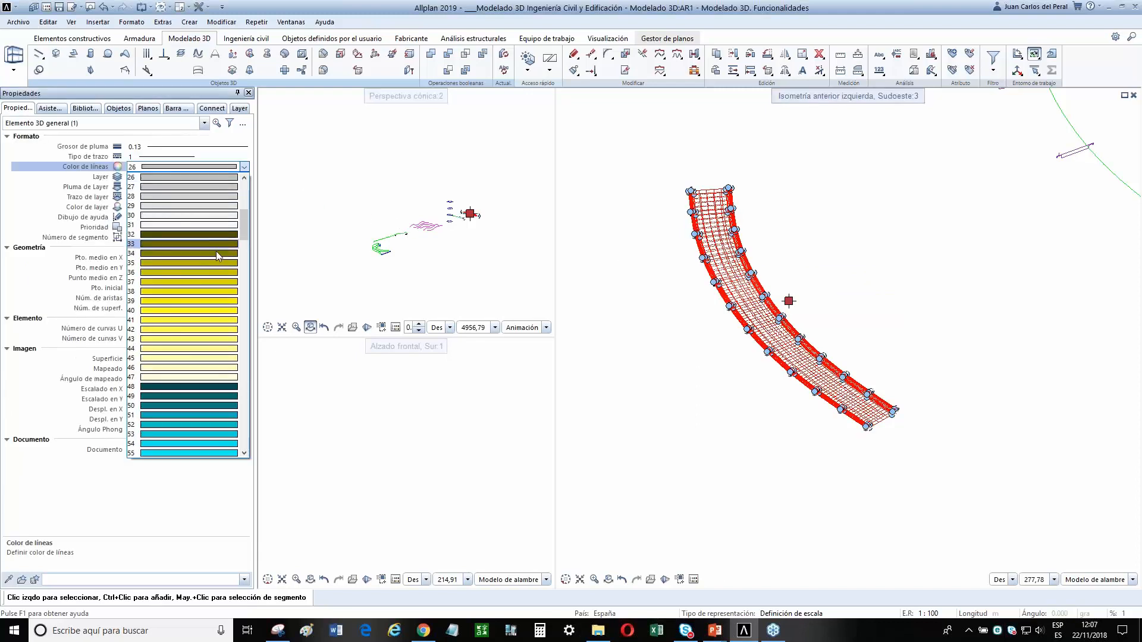
pyautogui.click(208, 291)
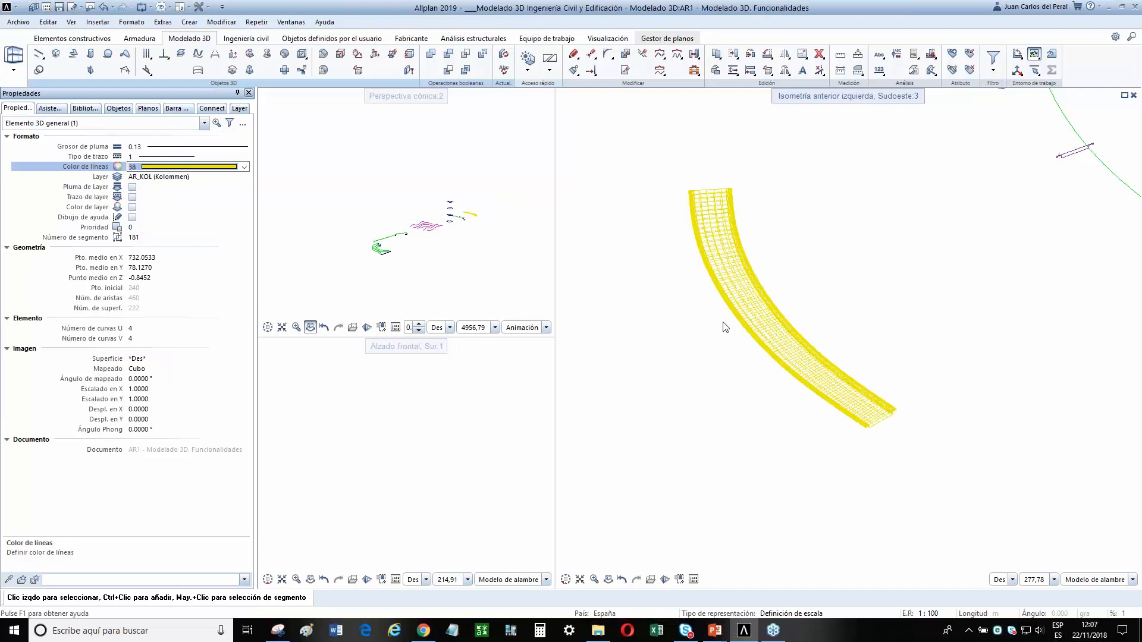
pyautogui.scroll(3, 459, 205)
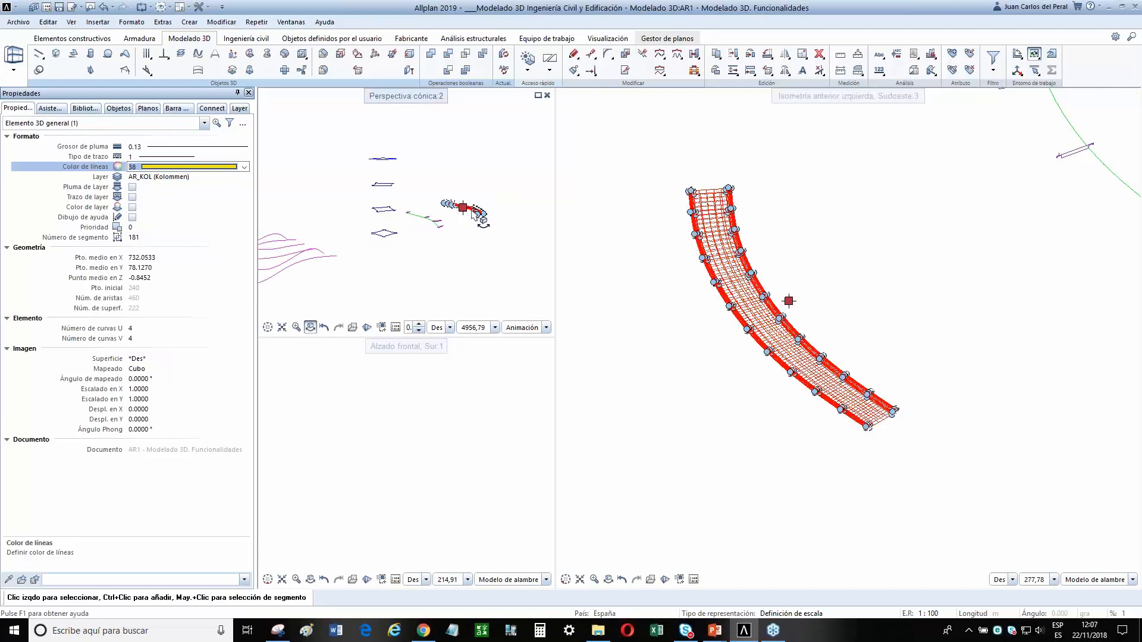
pyautogui.keyDown('shift'); pyautogui.moveTo(467, 238); pyautogui.dragTo(414, 217, button='middle'); pyautogui.keyUp('shift')
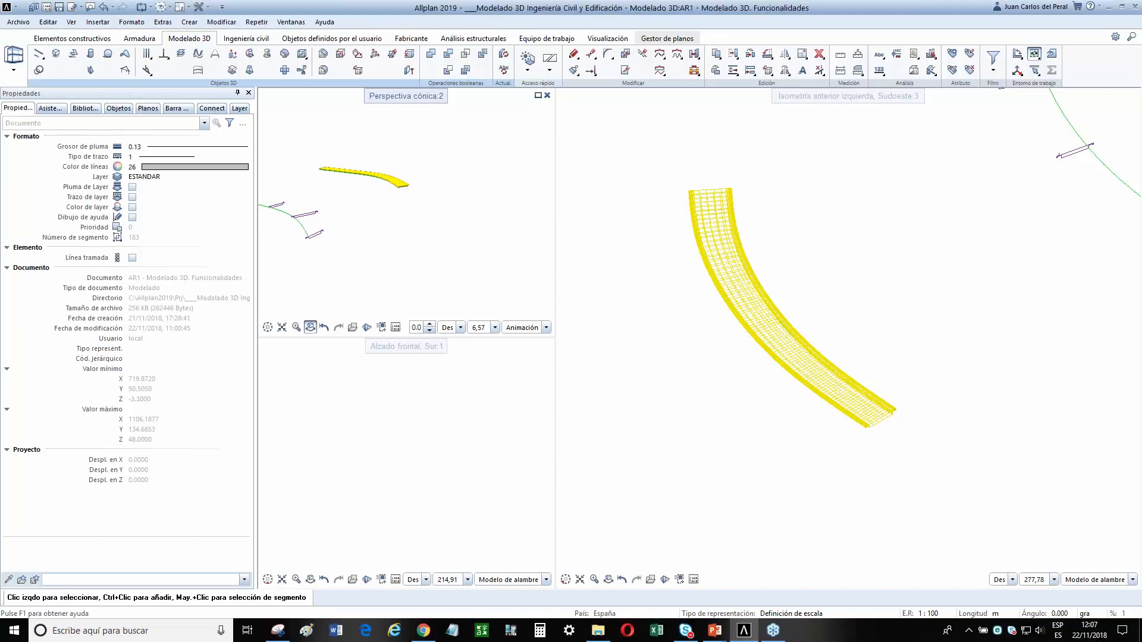
pyautogui.keyDown('shift'); pyautogui.moveTo(438, 188); pyautogui.dragTo(381, 190, button='middle'); pyautogui.keyUp('shift')
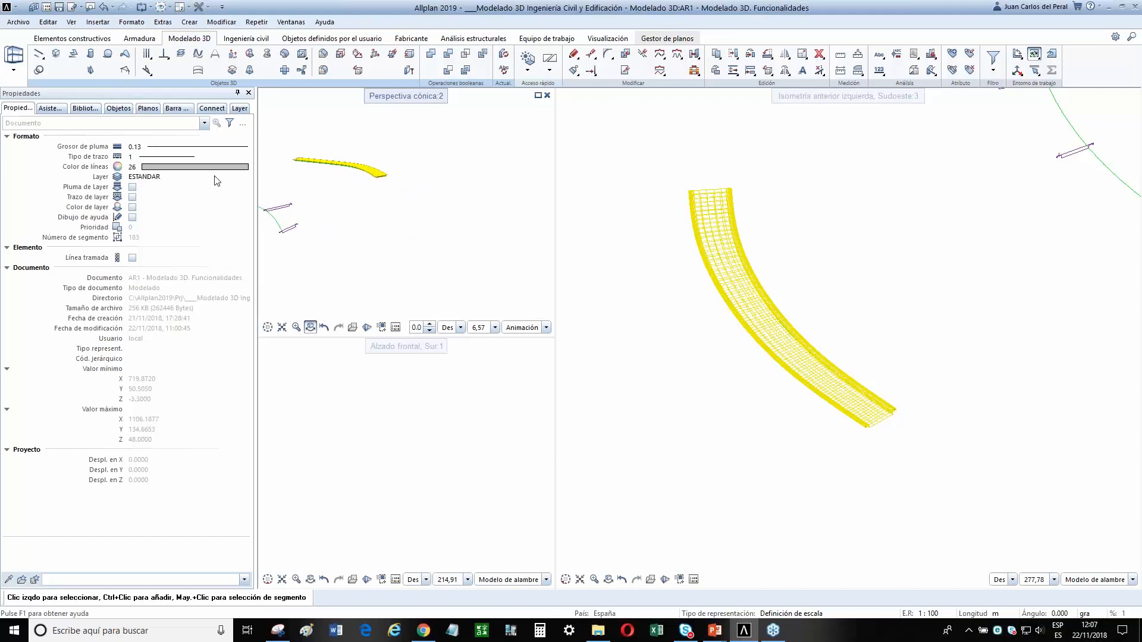
# Set the current line colour for new elements to 12 (orange).
pyautogui.click(190, 167)
pyautogui.scroll(6, 243, 202)
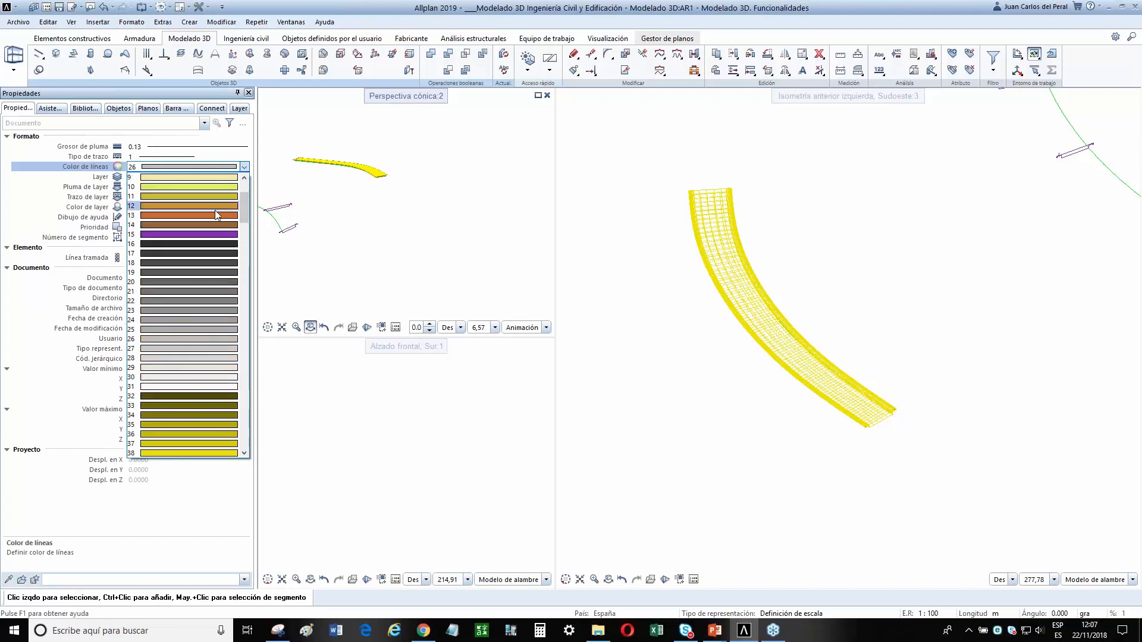
pyautogui.click(216, 208)
# Sweep the four differing deck profiles along the green 3D spline as a closed volume with Giro enabled.
pyautogui.scroll(-1, 820, 430)
pyautogui.moveTo(821, 430); pyautogui.dragTo(655, 492, button='middle')
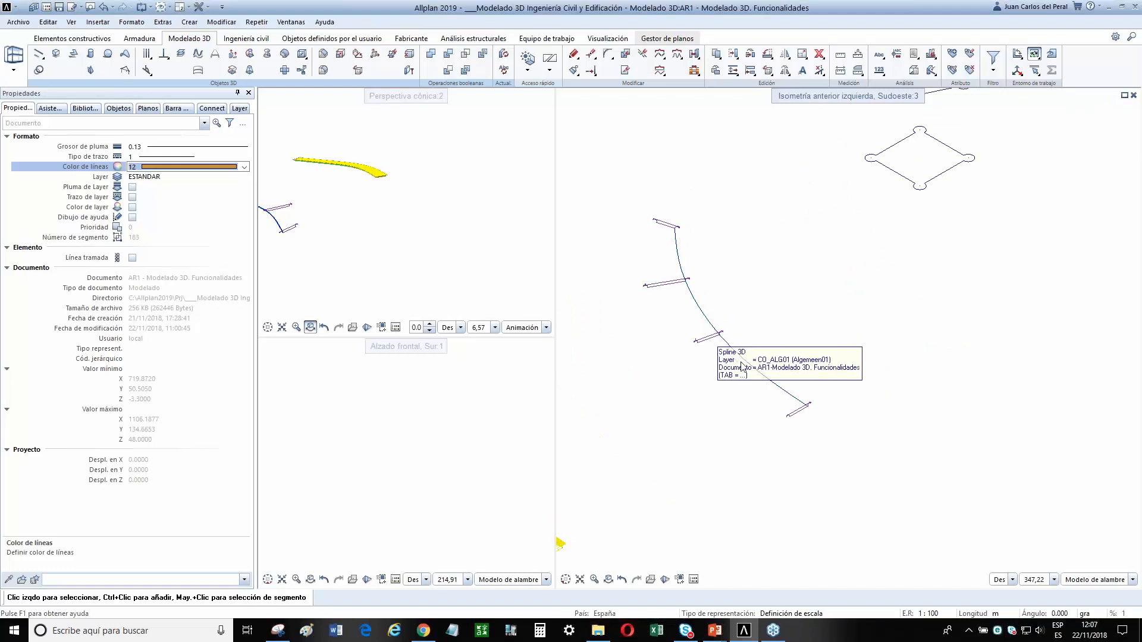
pyautogui.scroll(-3, 948, 433)
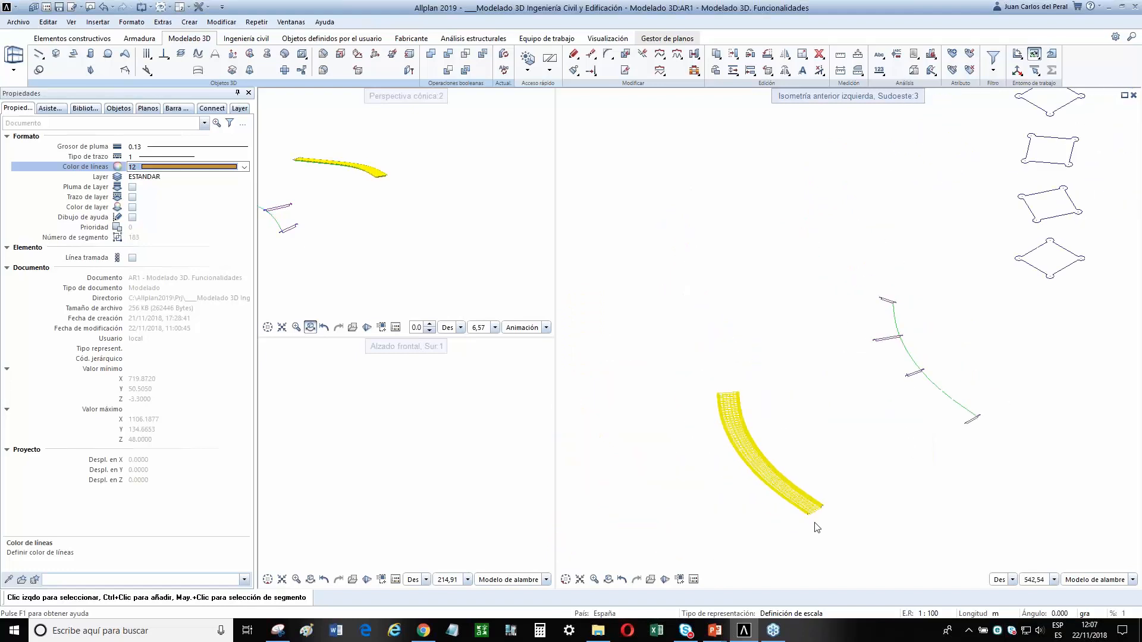
pyautogui.scroll(-2, 841, 432)
pyautogui.scroll(7, 743, 408)
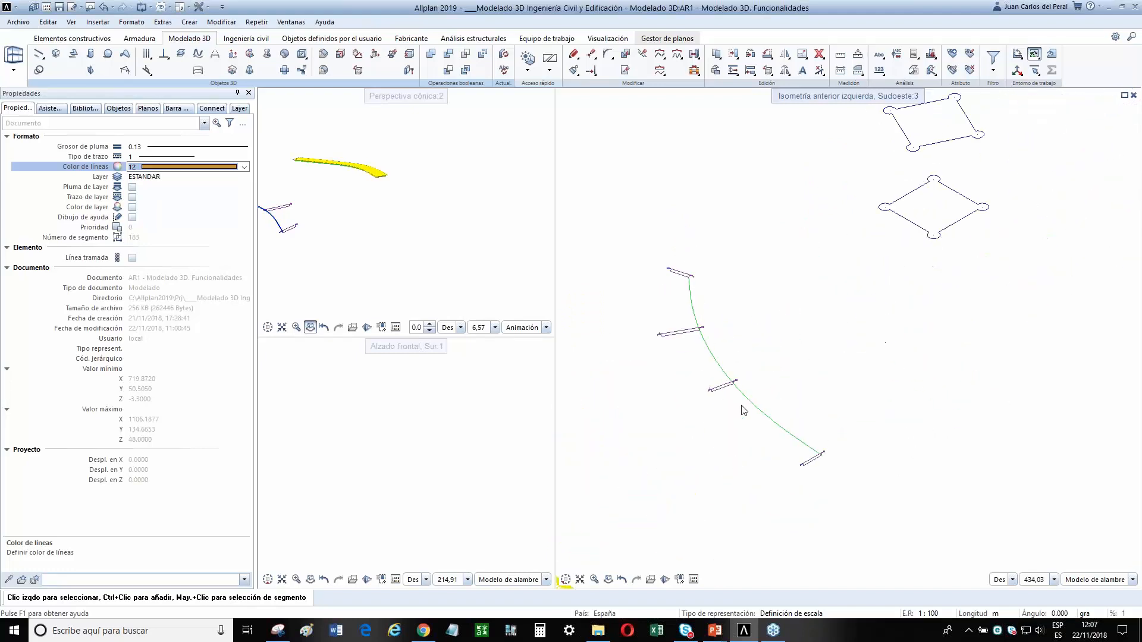
pyautogui.scroll(-2, 751, 405)
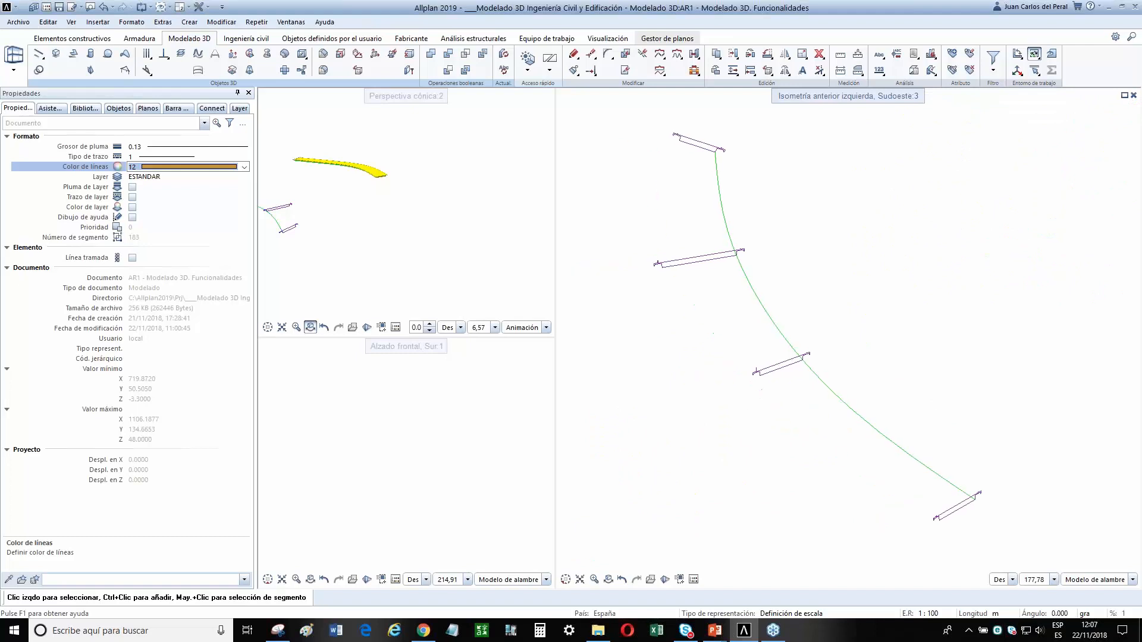
pyautogui.click(251, 55)
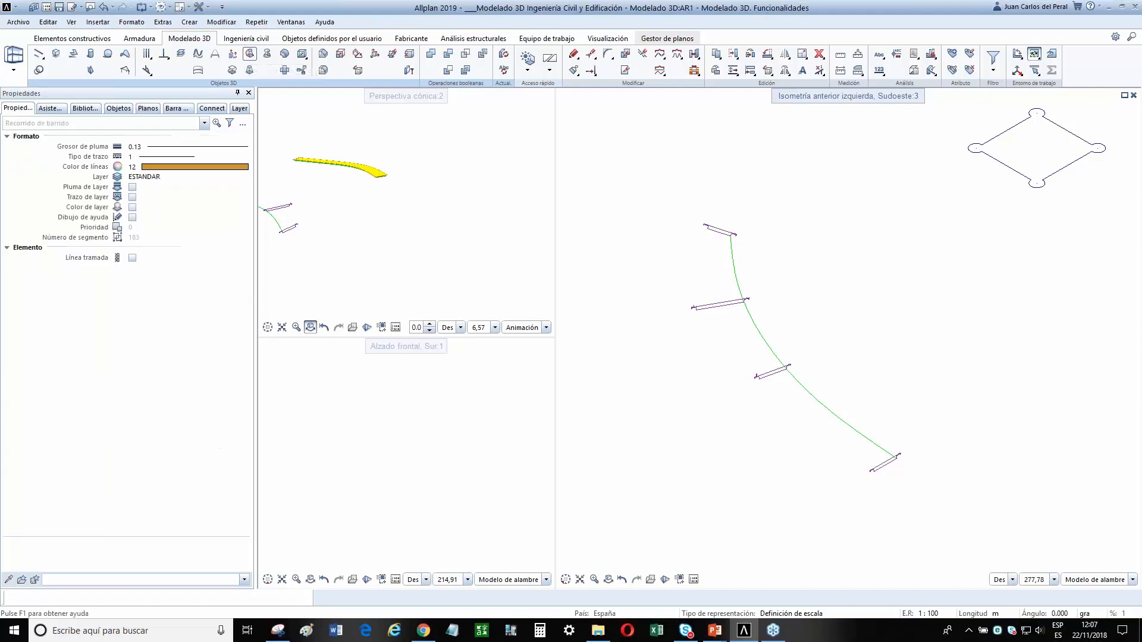
pyautogui.moveTo(832, 498); pyautogui.dragTo(922, 438)
pyautogui.moveTo(742, 396); pyautogui.dragTo(823, 344)
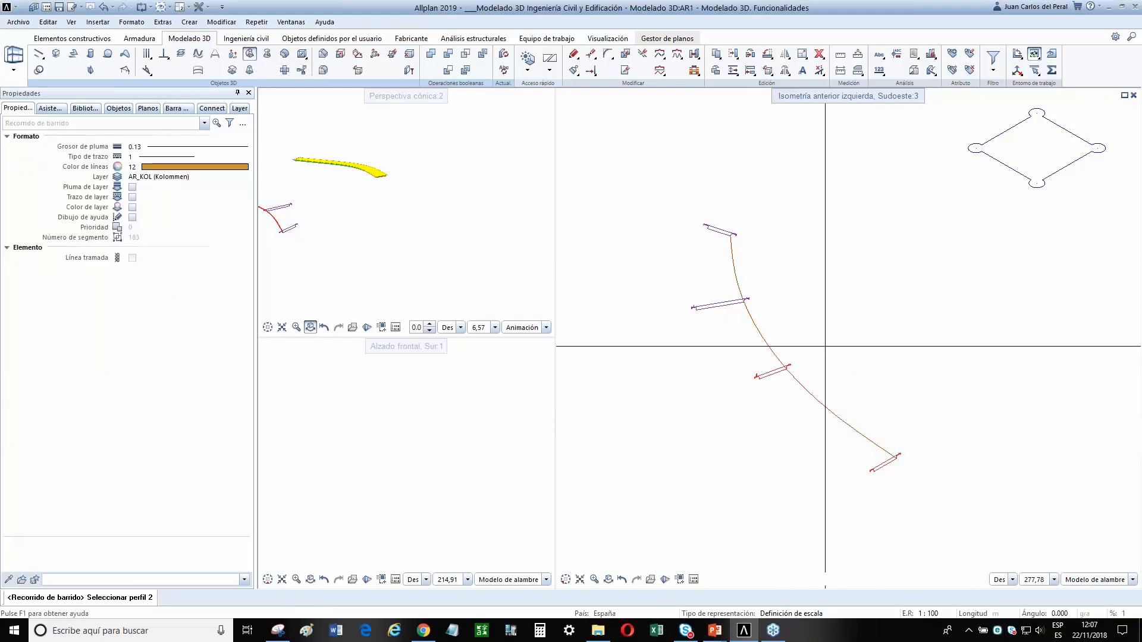
pyautogui.moveTo(690, 337); pyautogui.dragTo(761, 274)
pyautogui.moveTo(685, 247); pyautogui.dragTo(742, 210)
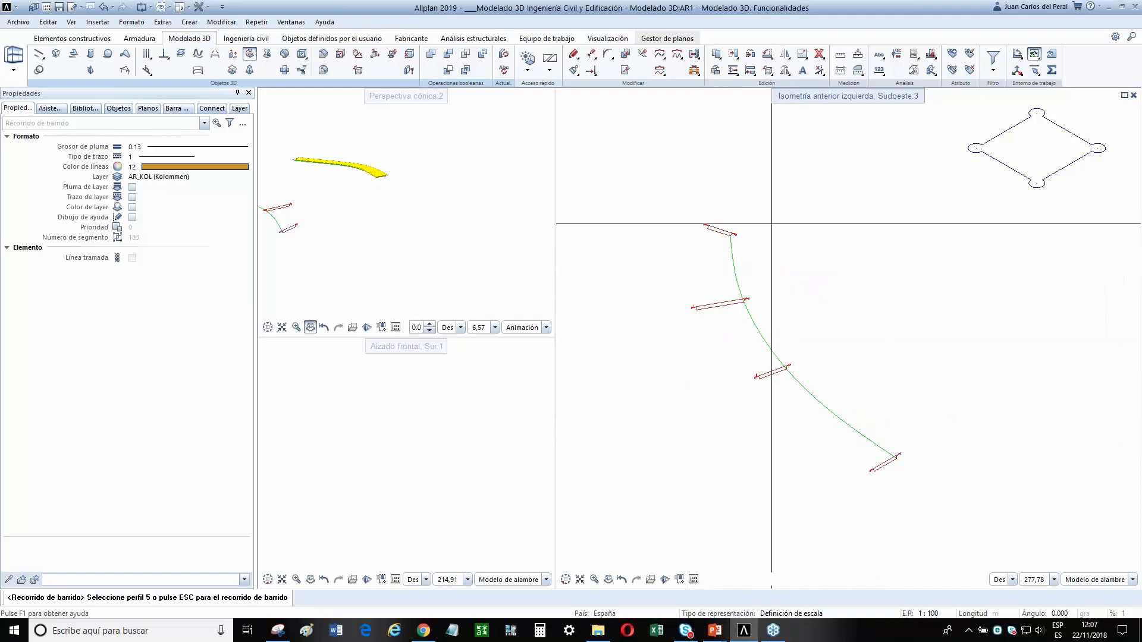
pyautogui.press('Escape')
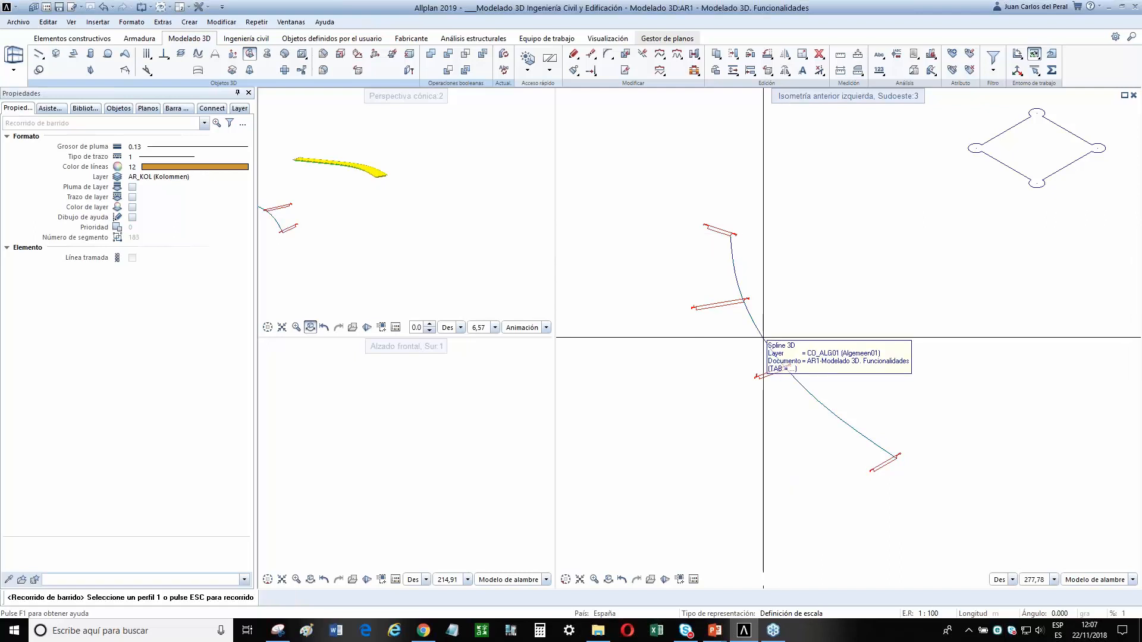
pyautogui.click(764, 337)
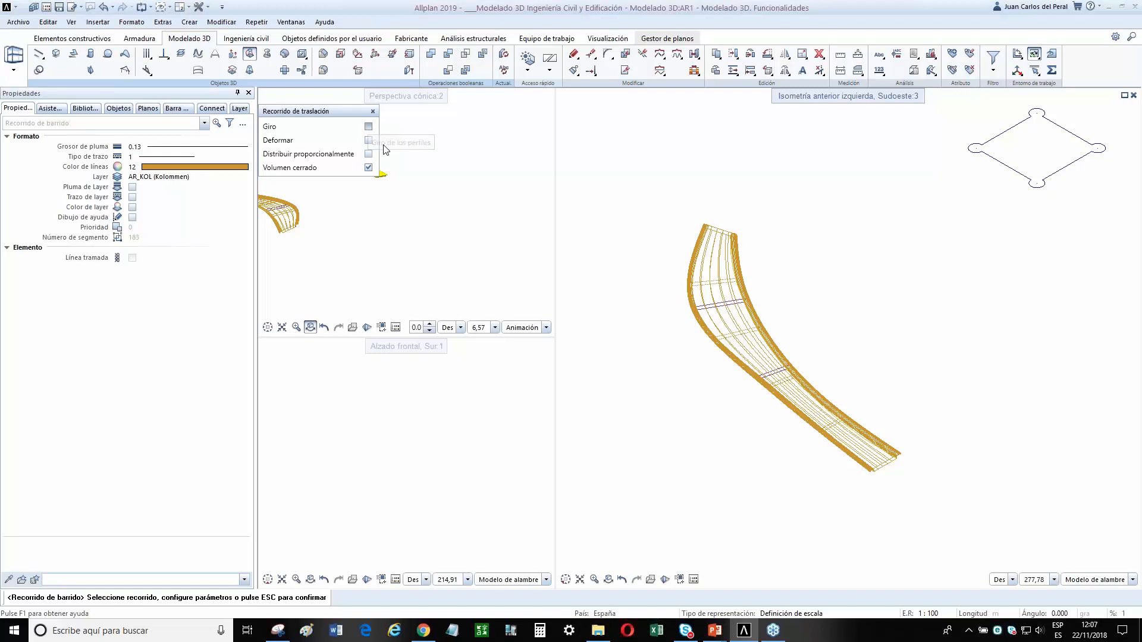
pyautogui.press('Escape')
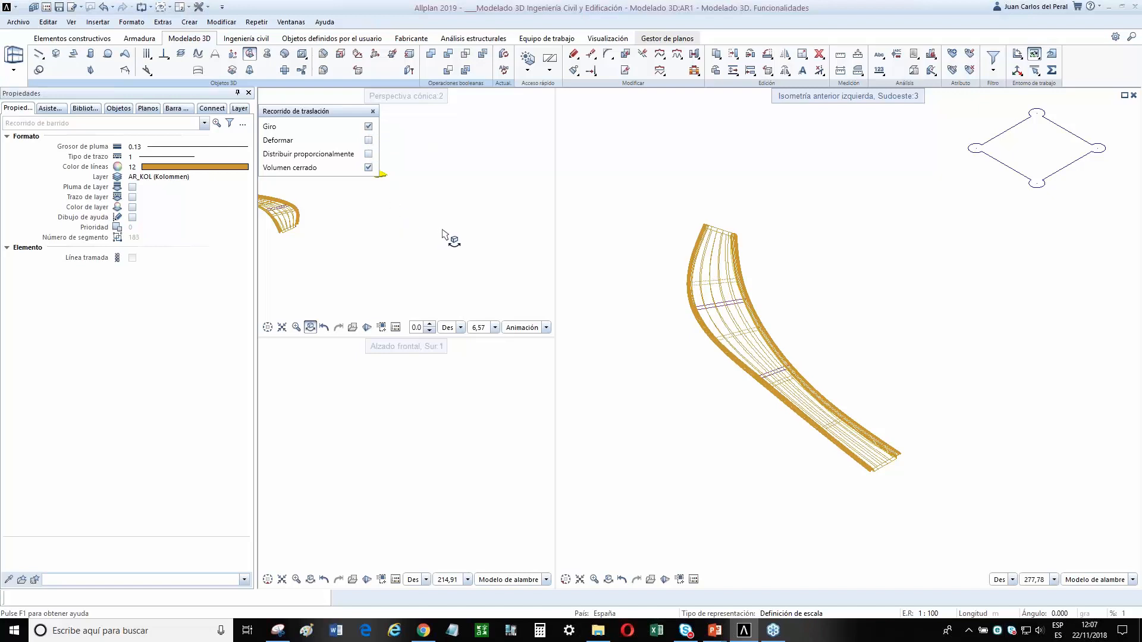
# Examine the extruded and swept deck solids from several angles in the perspective view, enlarging it and restoring the layout.
pyautogui.moveTo(333, 199); pyautogui.dragTo(414, 244, button='middle')
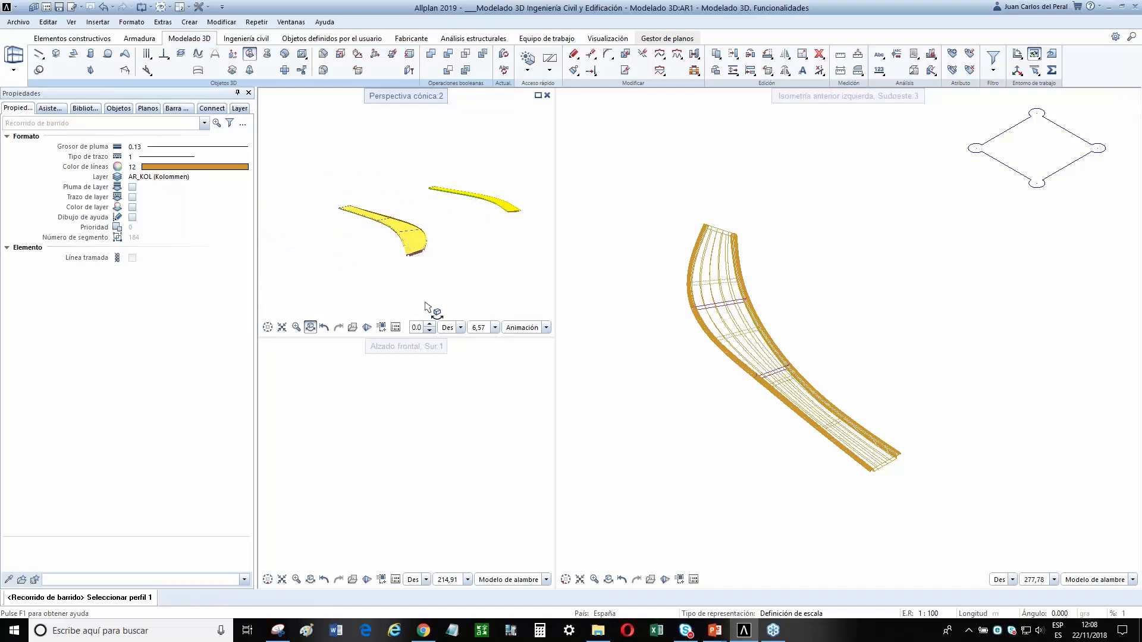
pyautogui.click(381, 327)
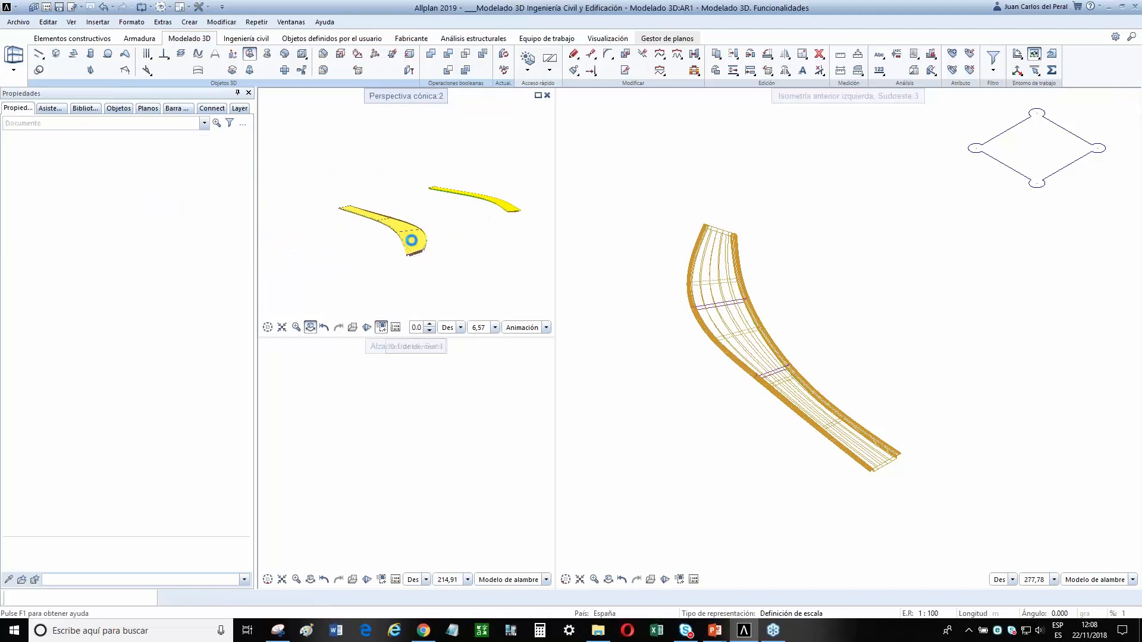
pyautogui.moveTo(424, 248); pyautogui.dragTo(424, 296)
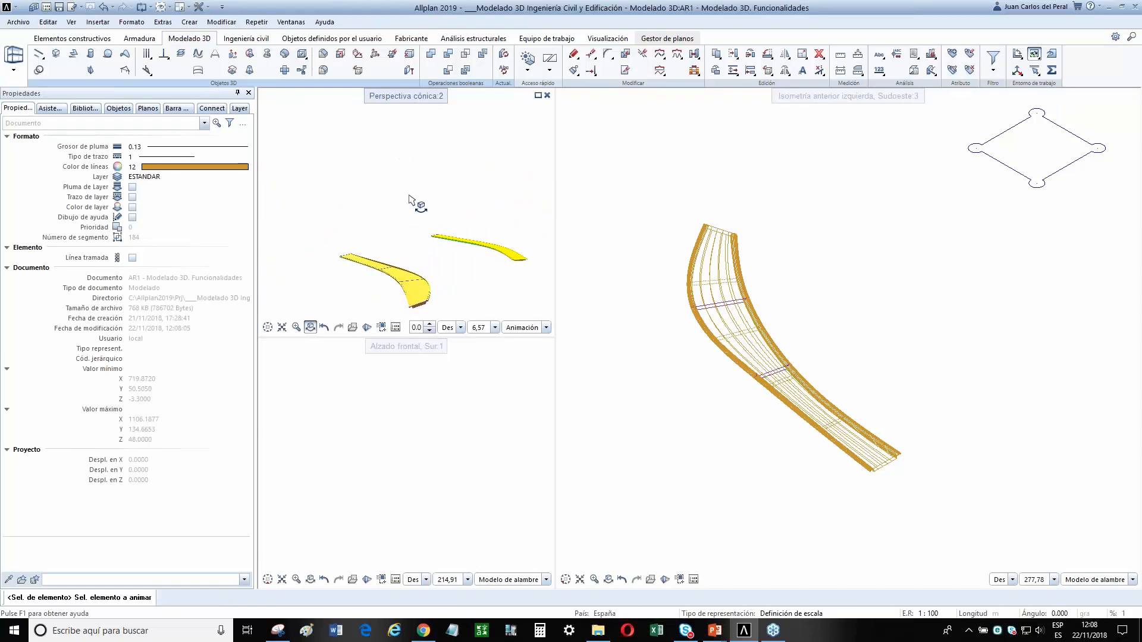
pyautogui.scroll(-3, 410, 202)
pyautogui.scroll(5, 443, 218)
pyautogui.moveTo(456, 227); pyautogui.dragTo(431, 225)
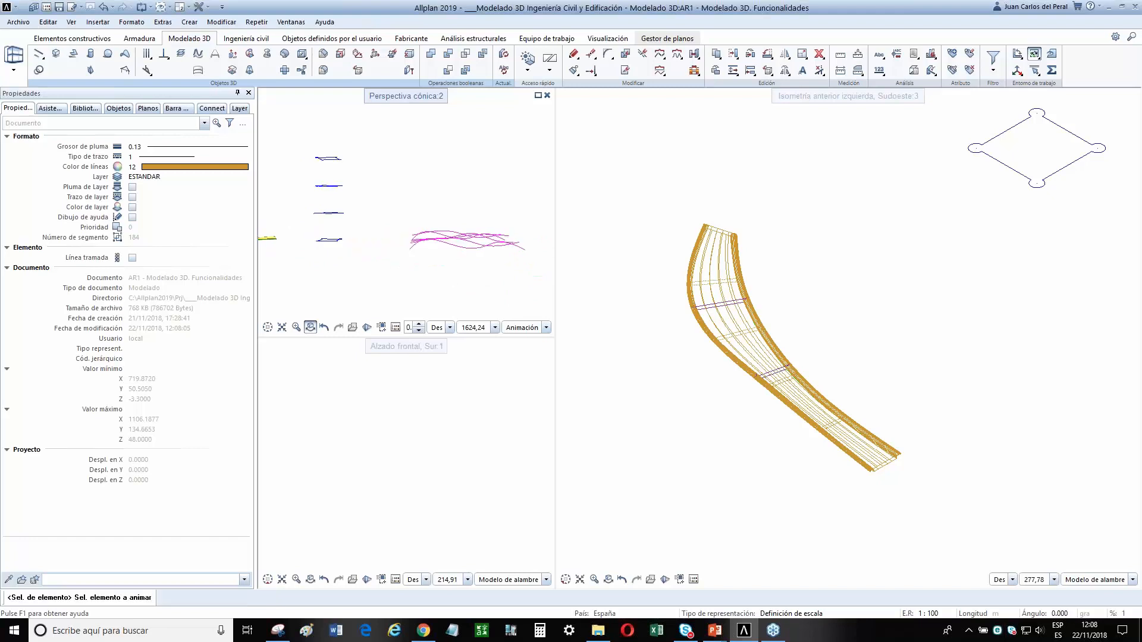
pyautogui.doubleClick(407, 97)
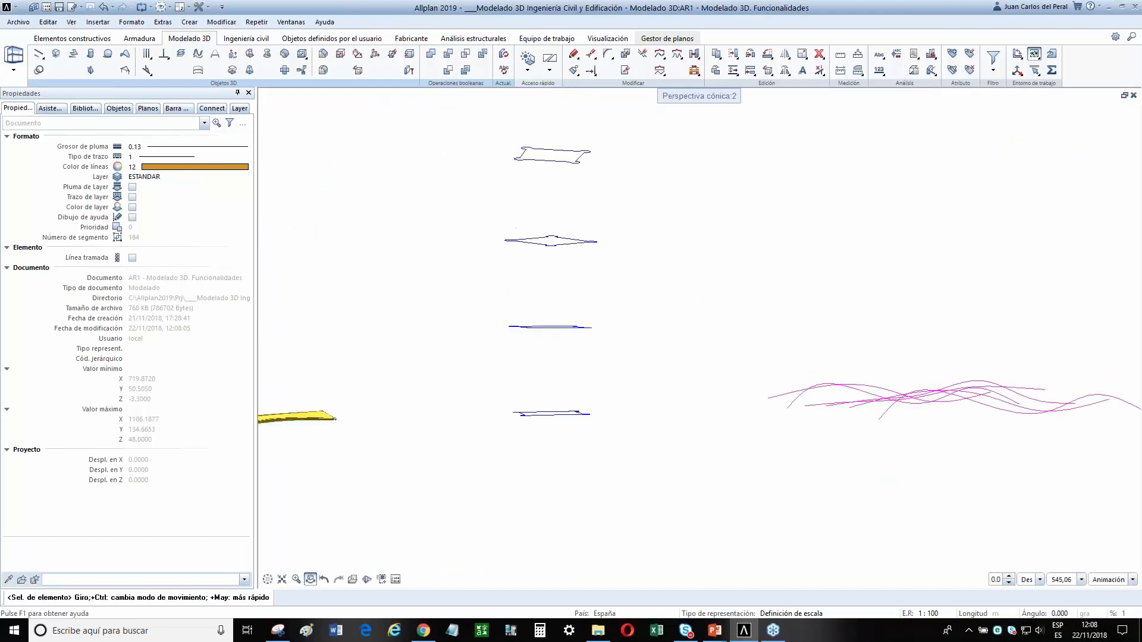
pyautogui.moveTo(570, 376)
pyautogui.mouseDown()
pyautogui.moveTo(625, 275)
pyautogui.moveTo(576, 295)
pyautogui.moveTo(550, 390)
pyautogui.moveTo(565, 388)
pyautogui.moveTo(552, 386)
pyautogui.mouseUp()
pyautogui.scroll(3, 564, 385)
pyautogui.scroll(-5, 563, 385)
pyautogui.scroll(-1, 564, 387)
pyautogui.scroll(2, 551, 386)
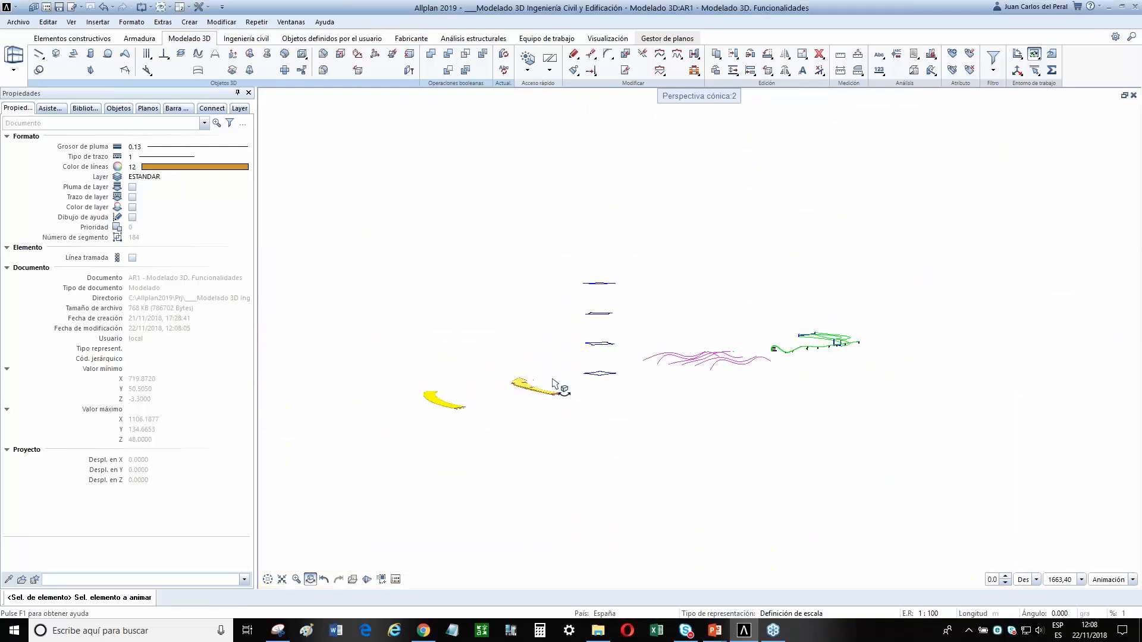
pyautogui.scroll(2, 551, 390)
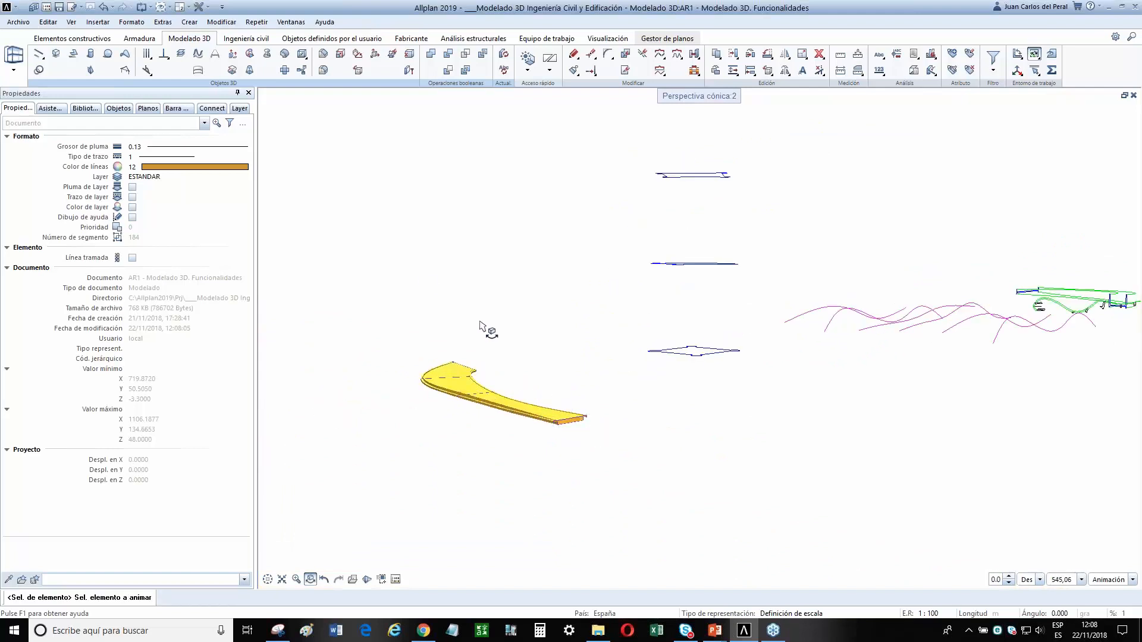
pyautogui.doubleClick(675, 102)
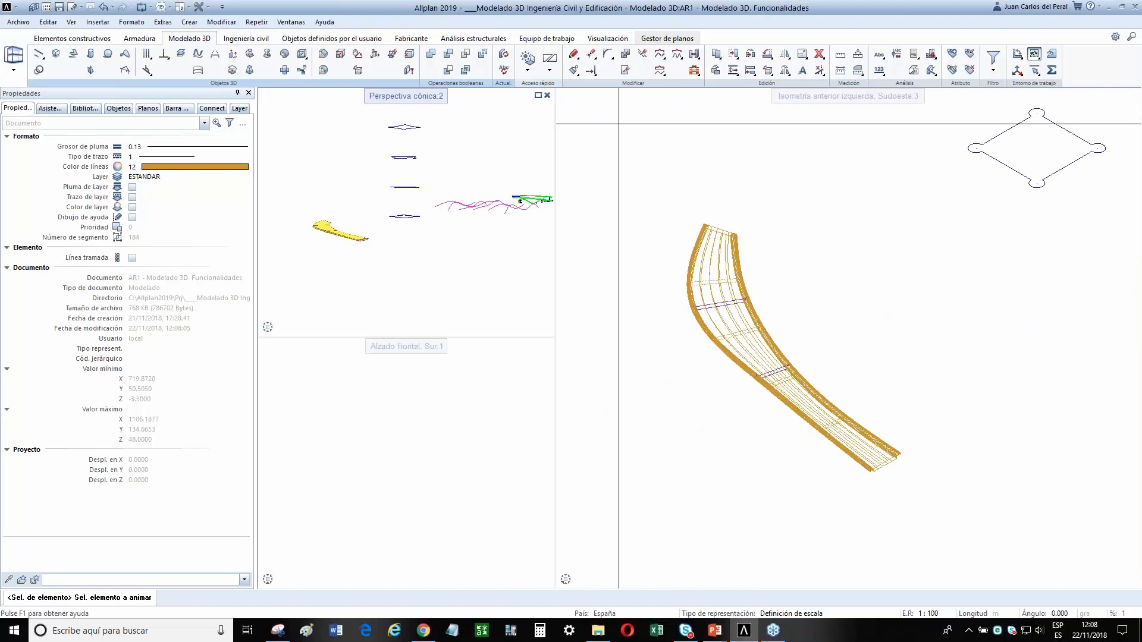
pyautogui.scroll(-1, 856, 288)
pyautogui.moveTo(863, 284); pyautogui.dragTo(716, 357, button='middle')
pyautogui.moveTo(891, 319); pyautogui.dragTo(683, 490, button='middle')
pyautogui.scroll(-1, 683, 489)
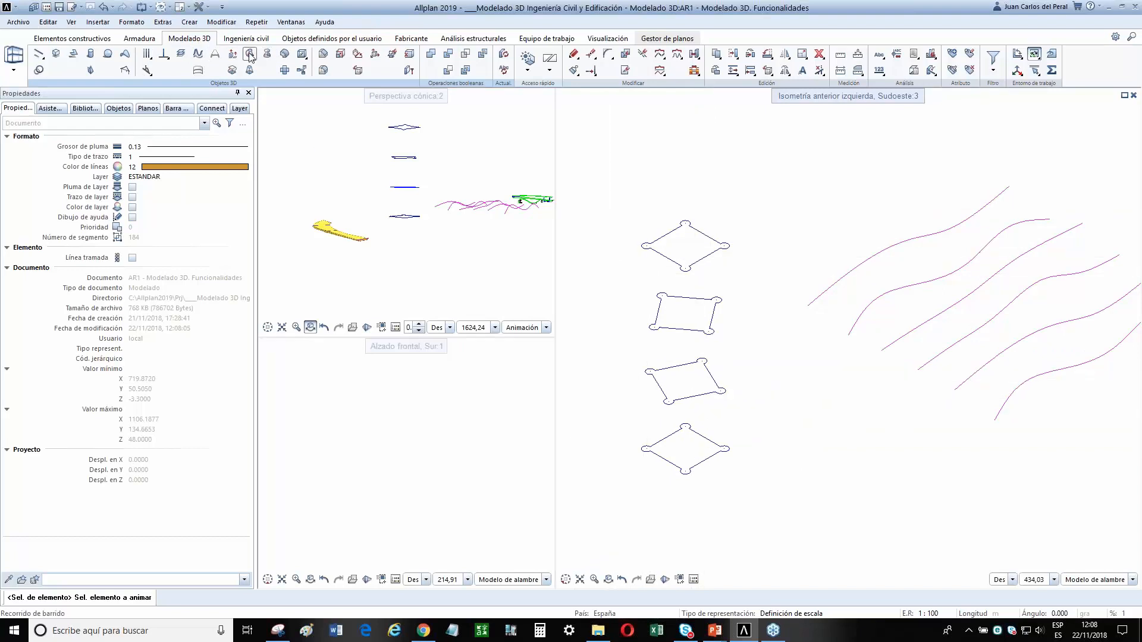
pyautogui.click(232, 71)
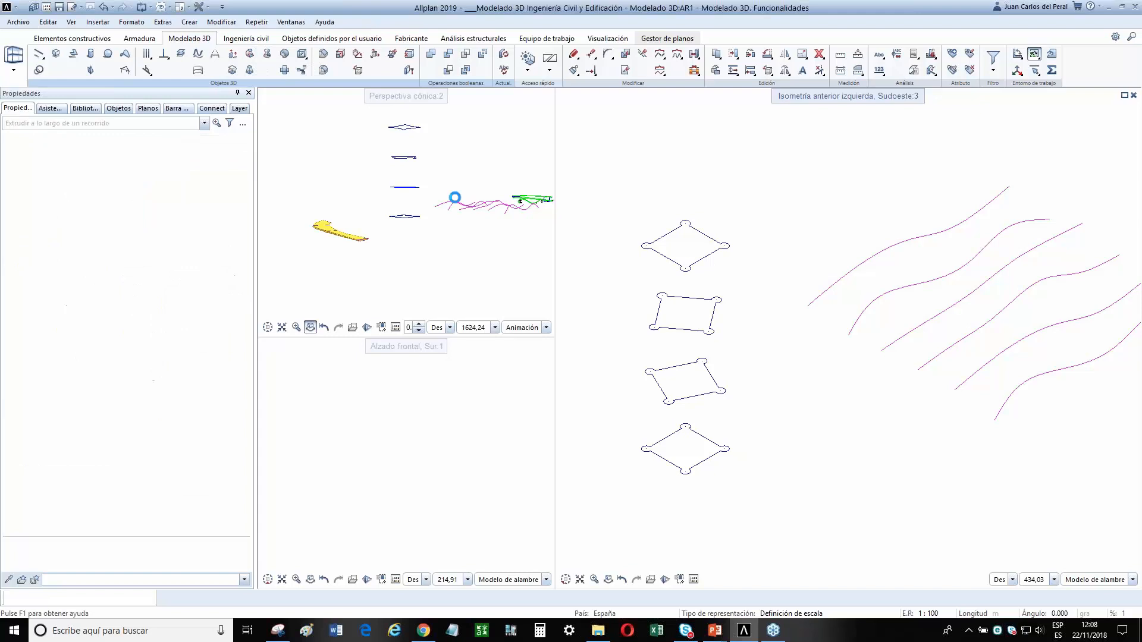
pyautogui.moveTo(627, 485); pyautogui.dragTo(746, 413)
pyautogui.moveTo(628, 411); pyautogui.dragTo(752, 347)
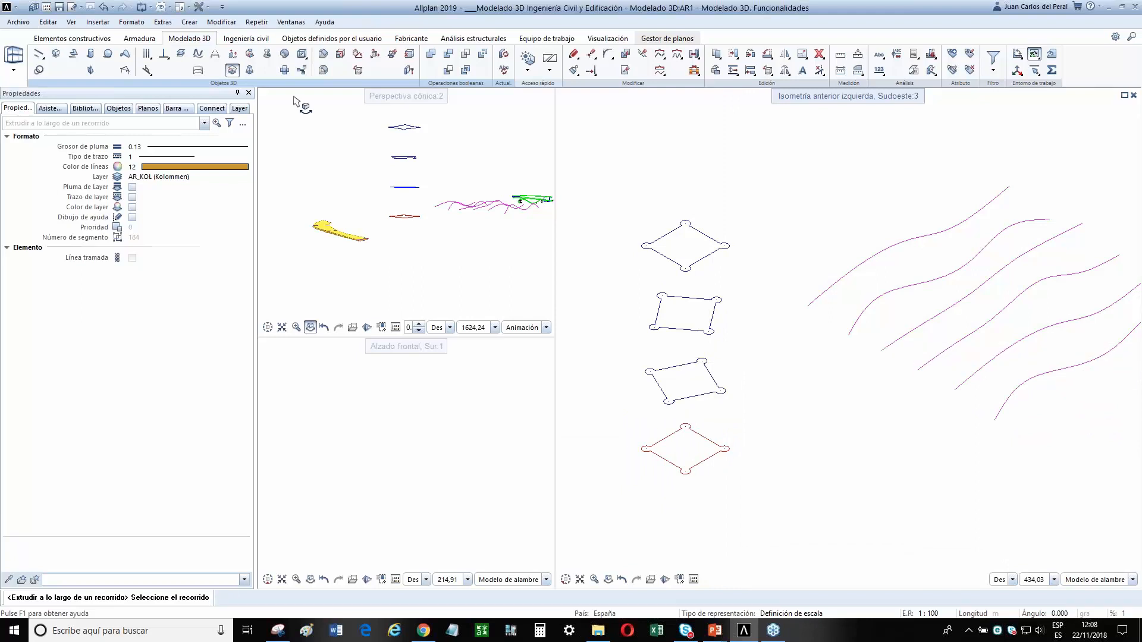
# Start a loft between the two lowest column profiles and try different start points on the second profile.
pyautogui.click(250, 70)
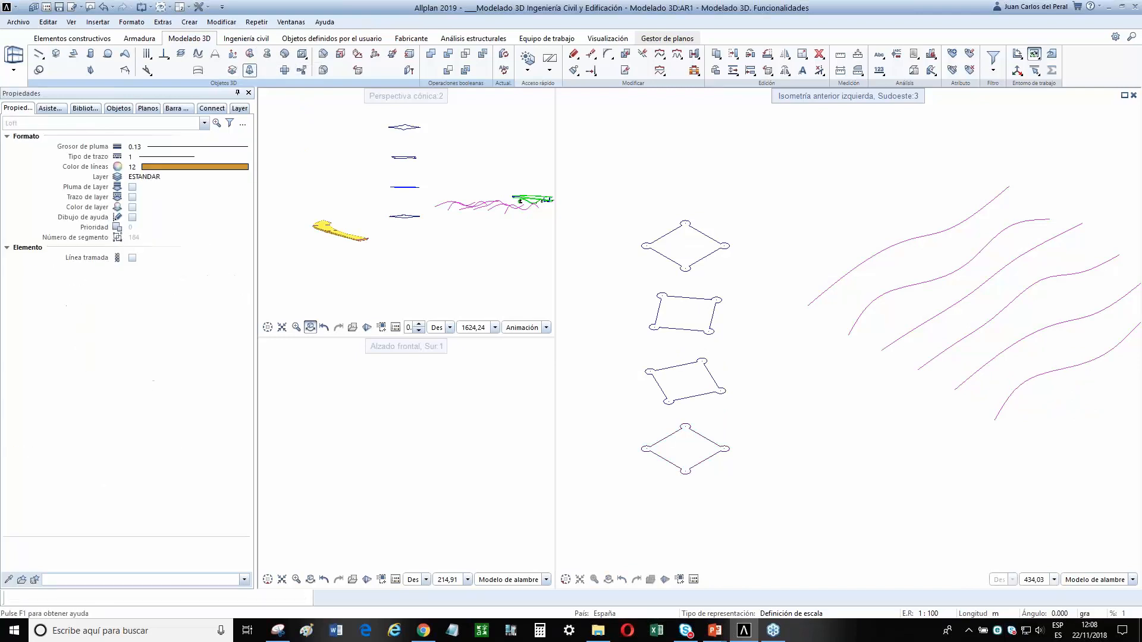
pyautogui.moveTo(626, 495); pyautogui.dragTo(704, 429)
pyautogui.moveTo(637, 414); pyautogui.dragTo(752, 349)
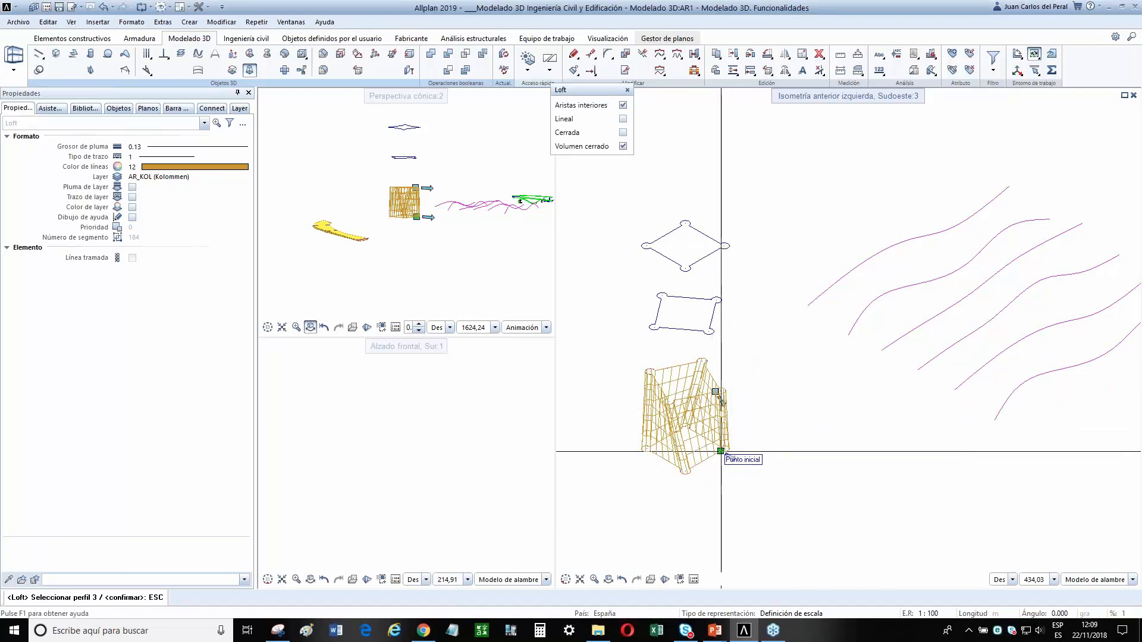
pyautogui.click(715, 391)
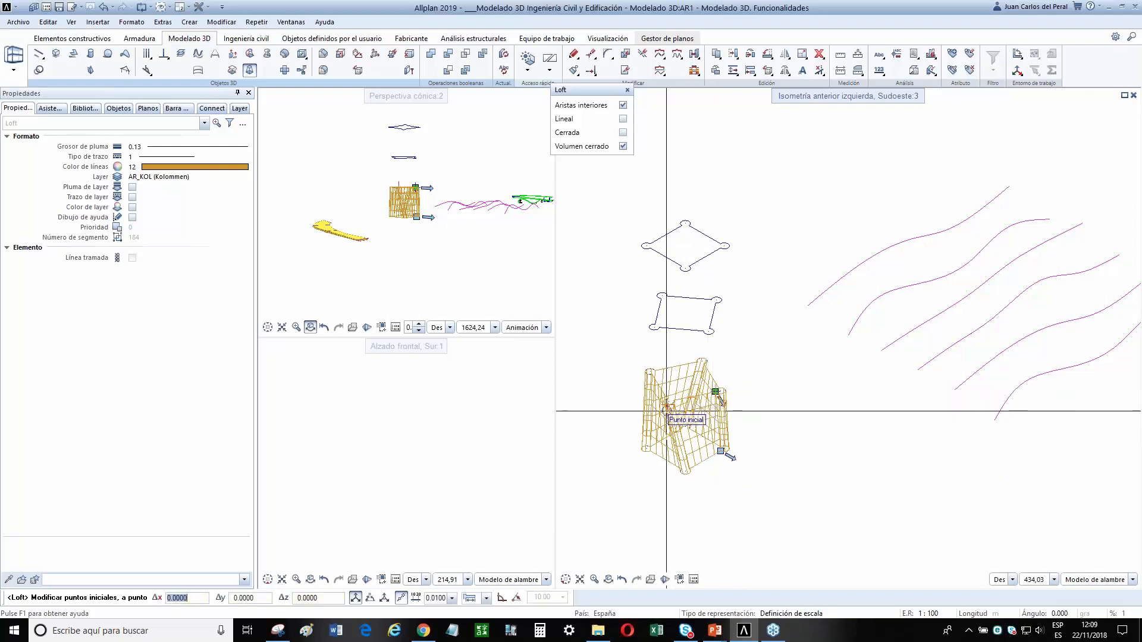
pyautogui.click(661, 409)
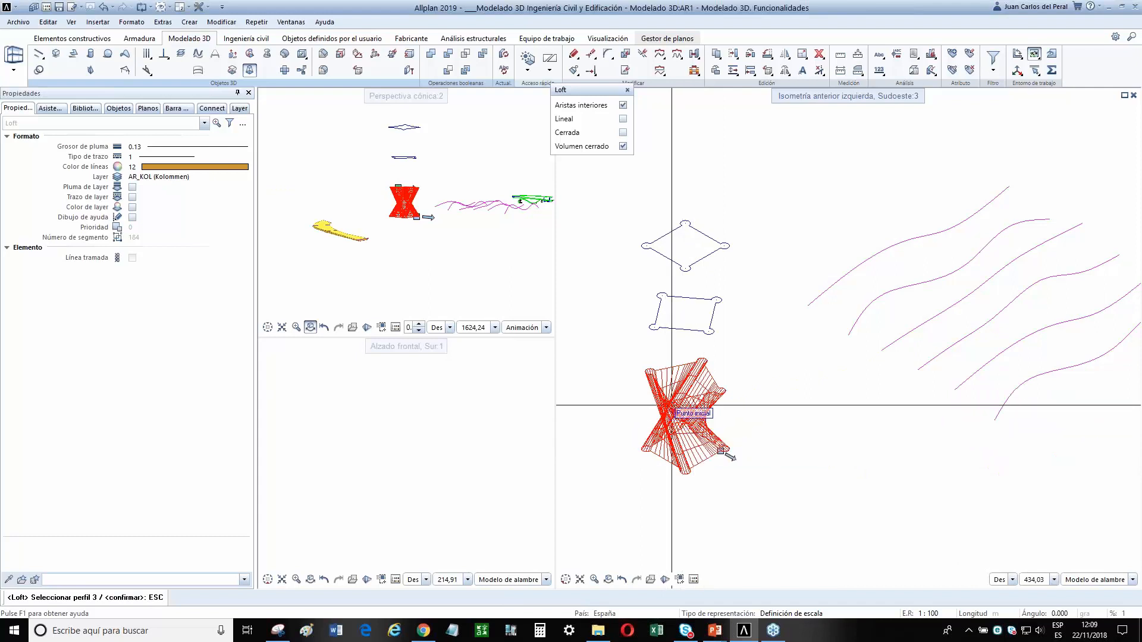
pyautogui.click(665, 405)
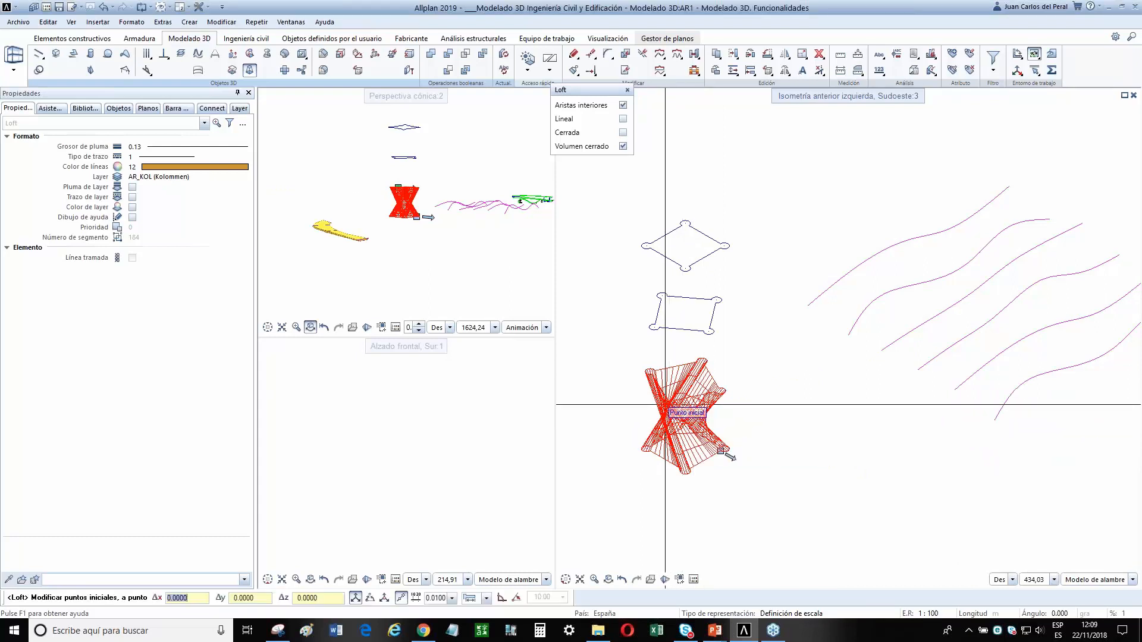
pyautogui.click(701, 359)
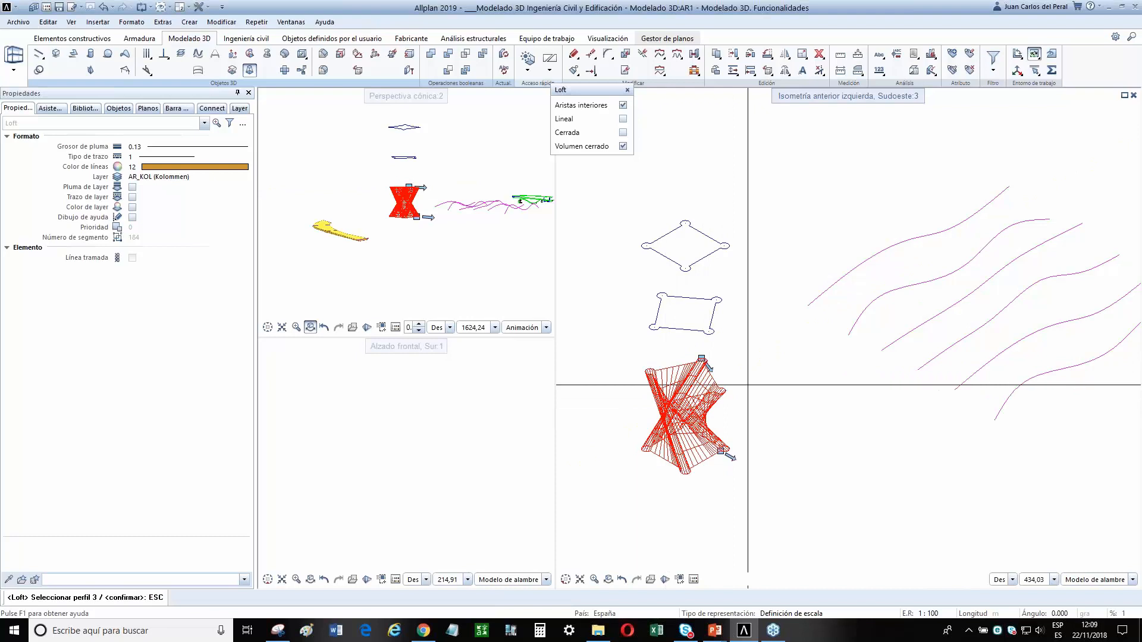
pyautogui.click(703, 362)
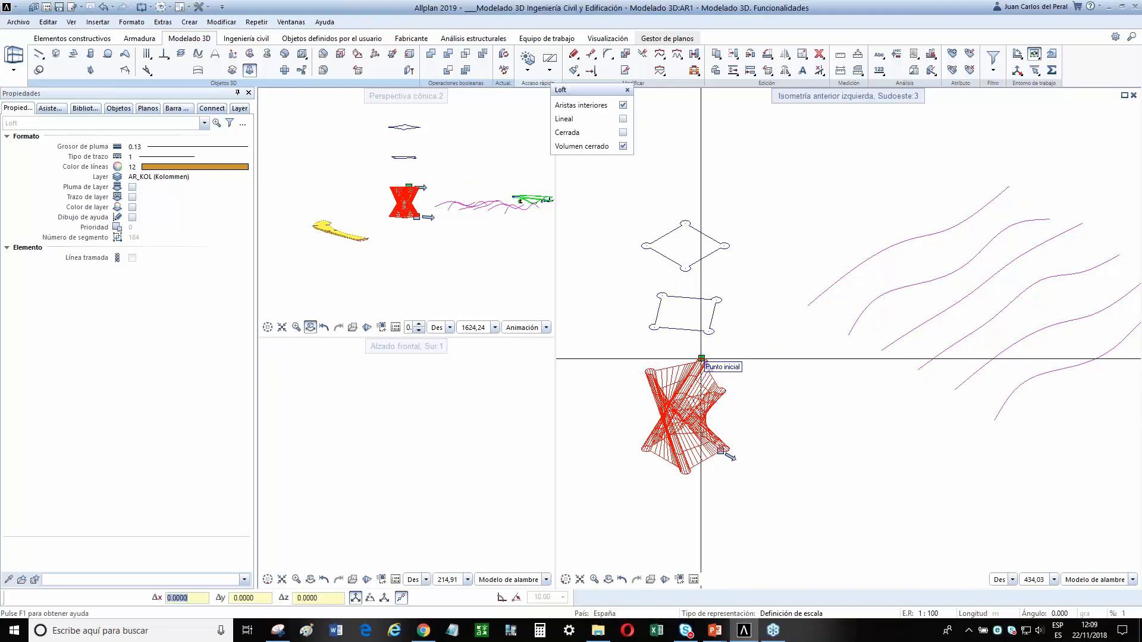
pyautogui.click(722, 392)
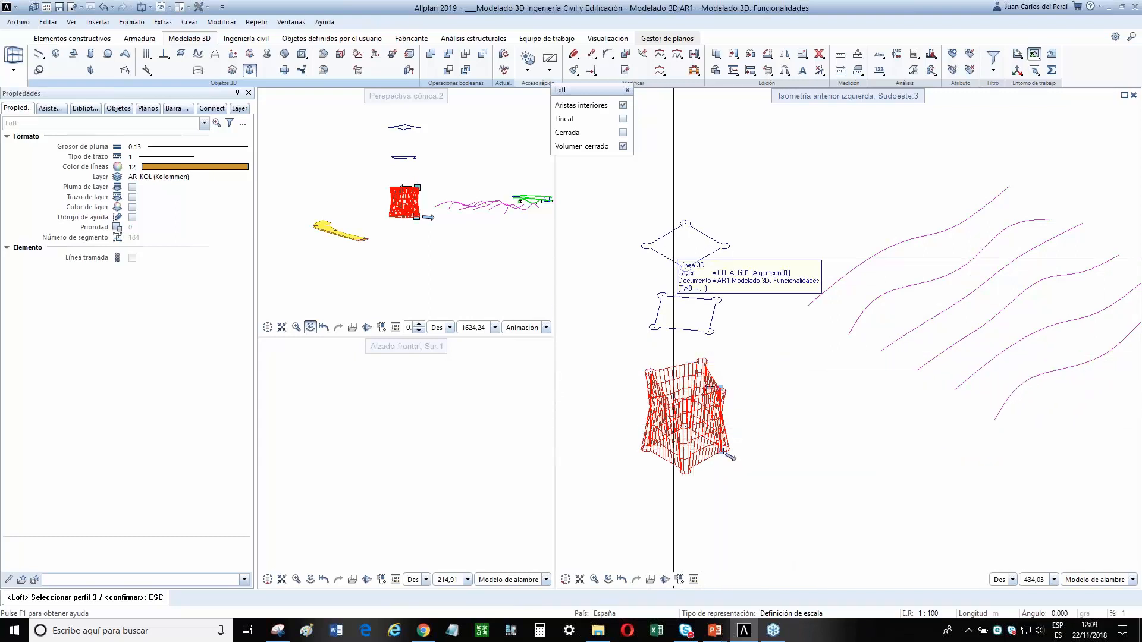
# Add the third column profile to the loft, try other start points on it, and abandon the loft.
pyautogui.click(732, 296)
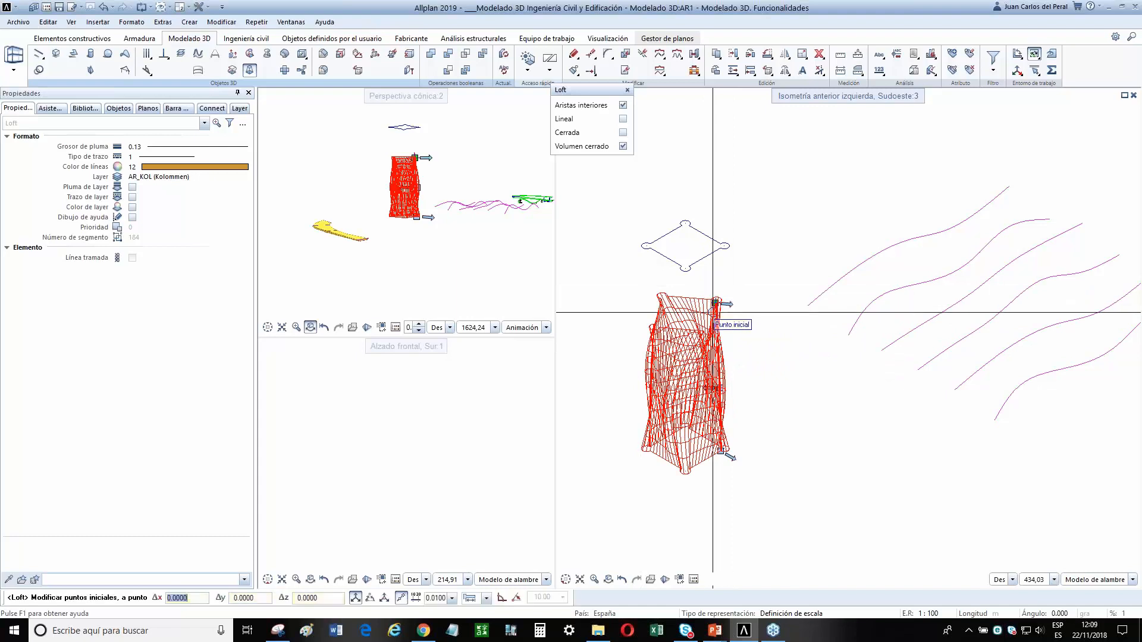
pyautogui.click(706, 336)
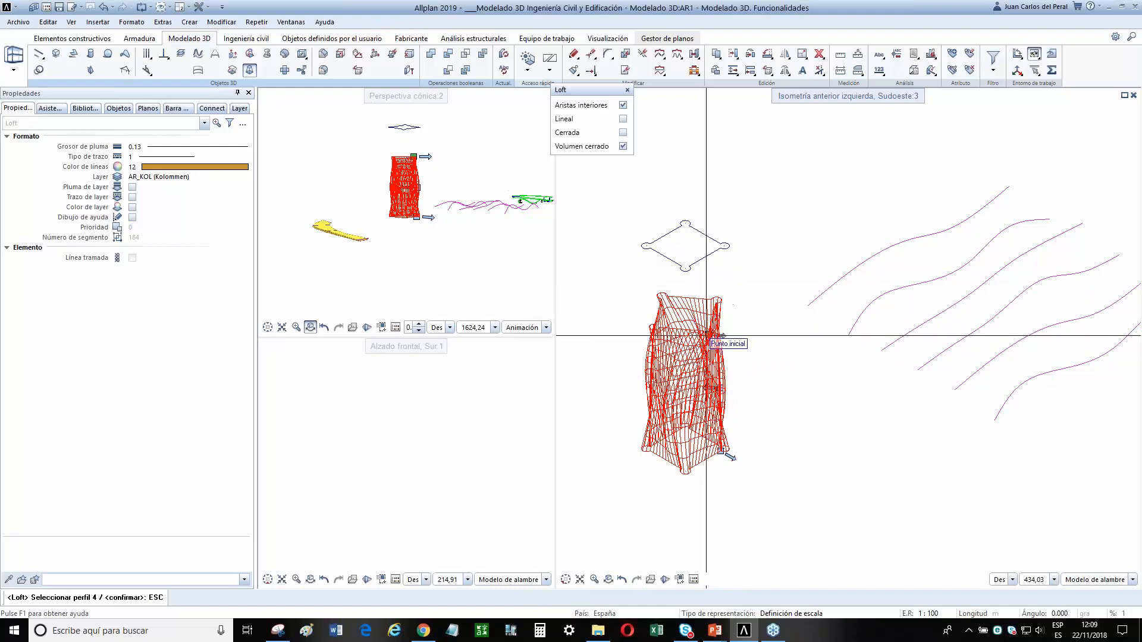
pyautogui.click(709, 328)
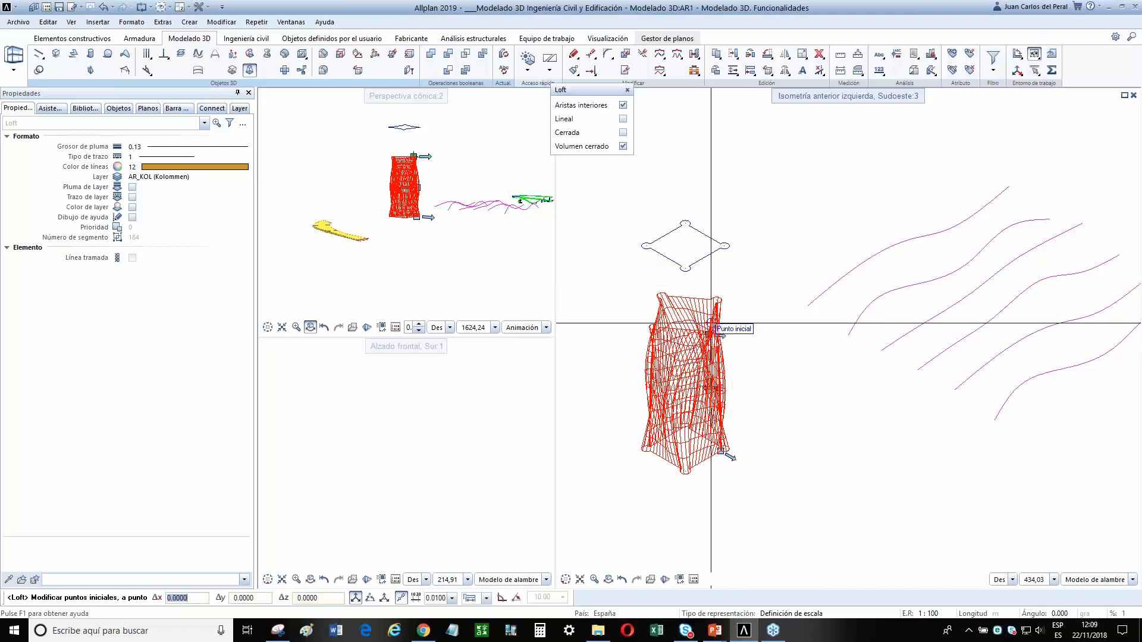
pyautogui.click(717, 298)
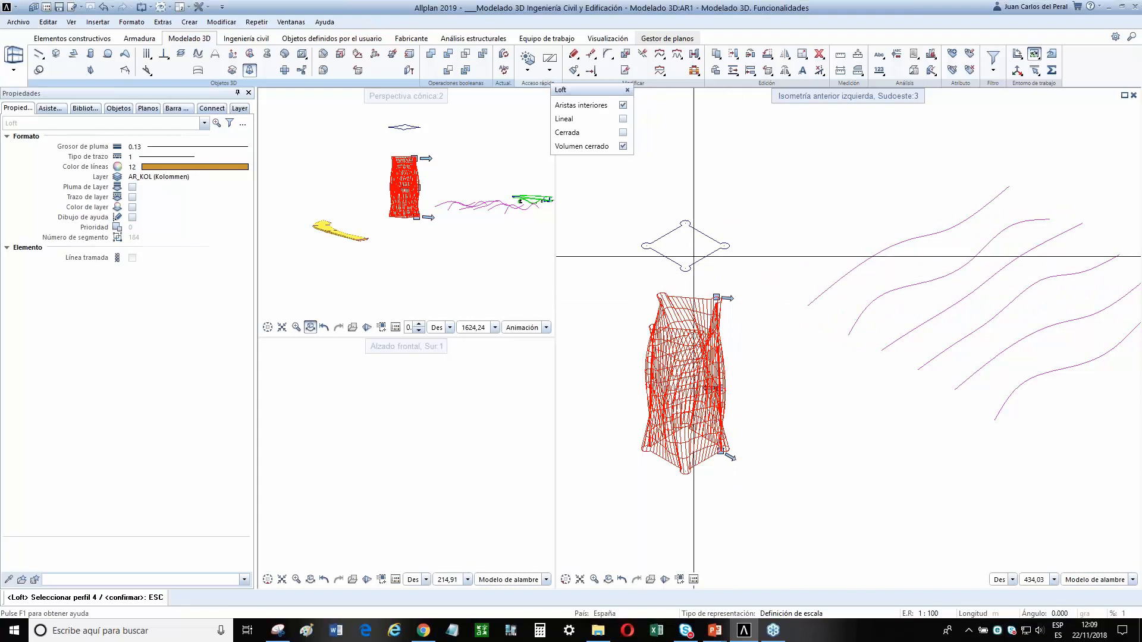
pyautogui.press('Escape')
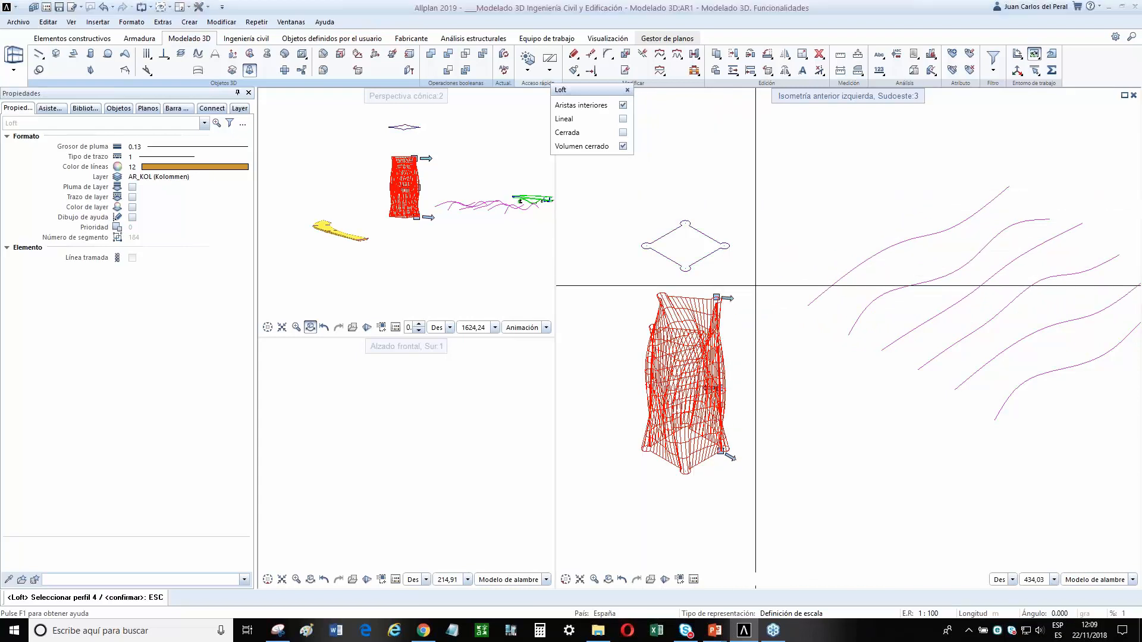
pyautogui.click(666, 356)
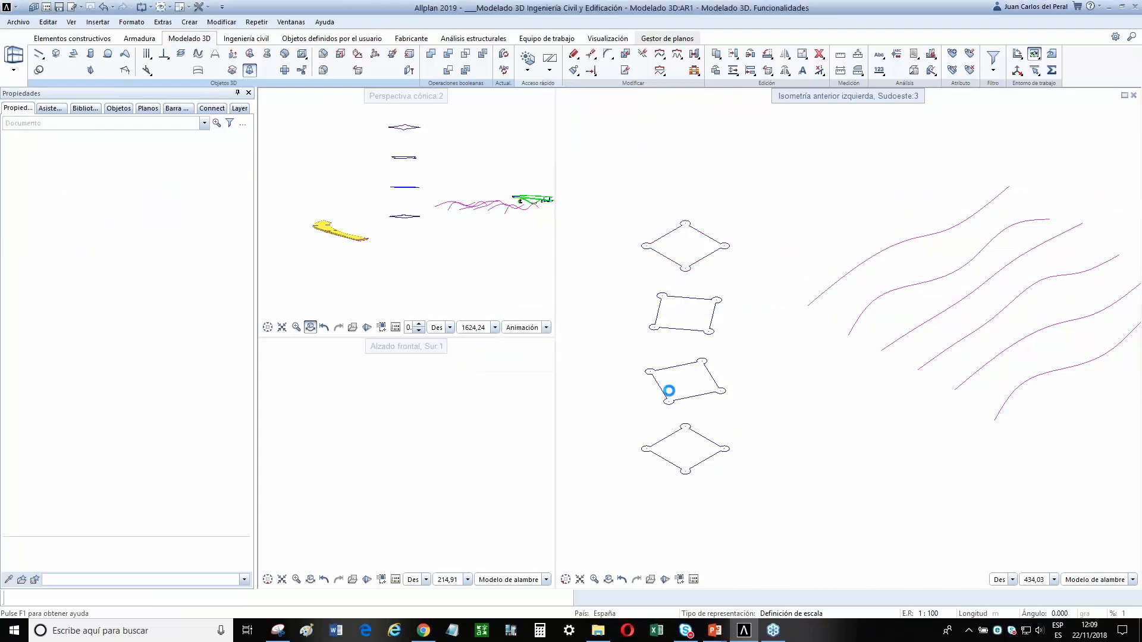
# Loft through the four column profiles in order from the lowest to the uppermost, keeping their default start points.
pyautogui.click(251, 71)
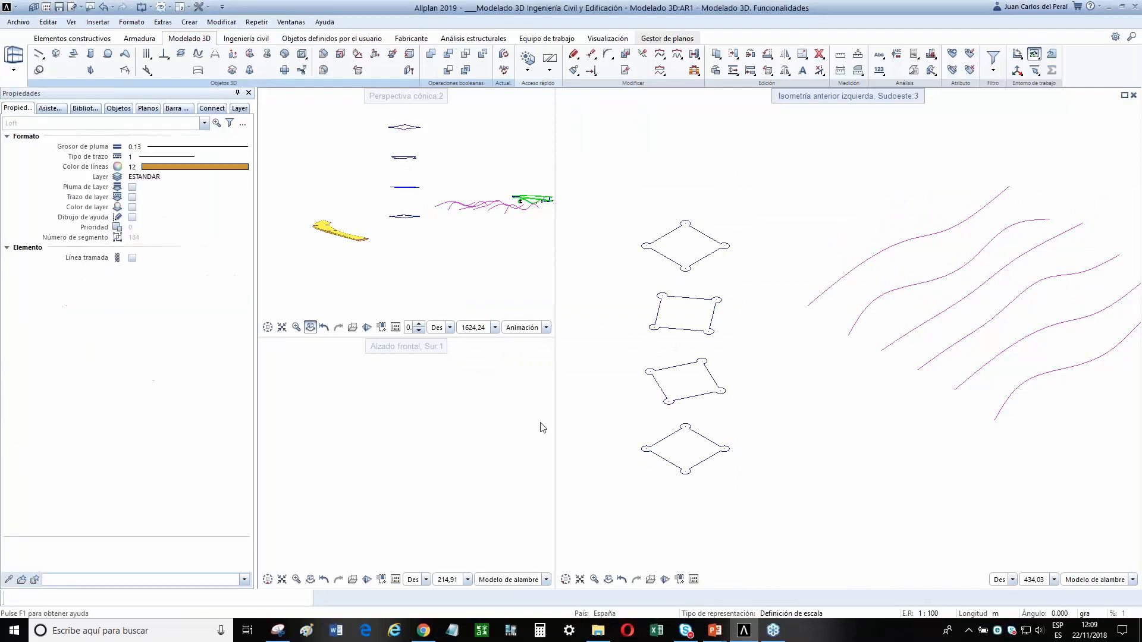
pyautogui.click(721, 451)
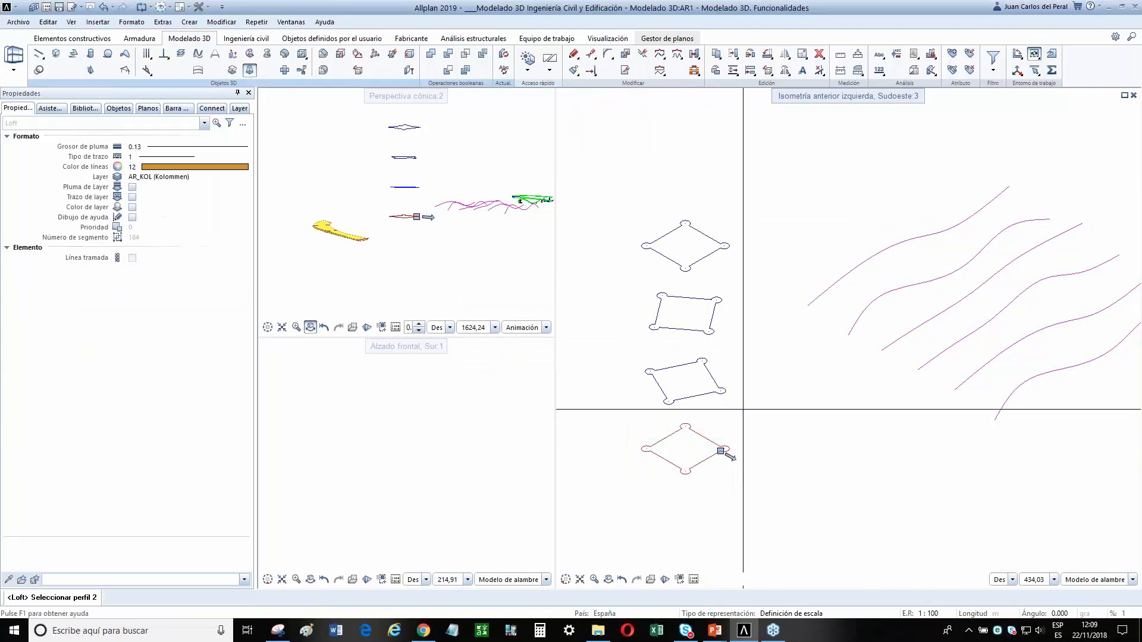
pyautogui.click(632, 375)
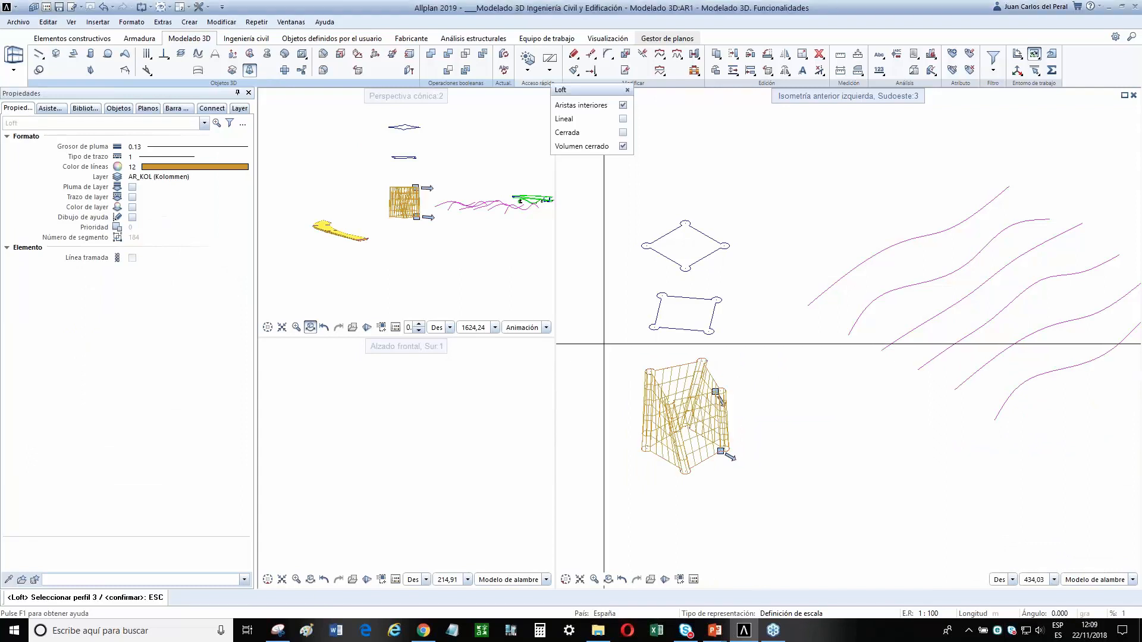
pyautogui.moveTo(609, 344); pyautogui.dragTo(738, 284)
pyautogui.moveTo(629, 274); pyautogui.dragTo(736, 188)
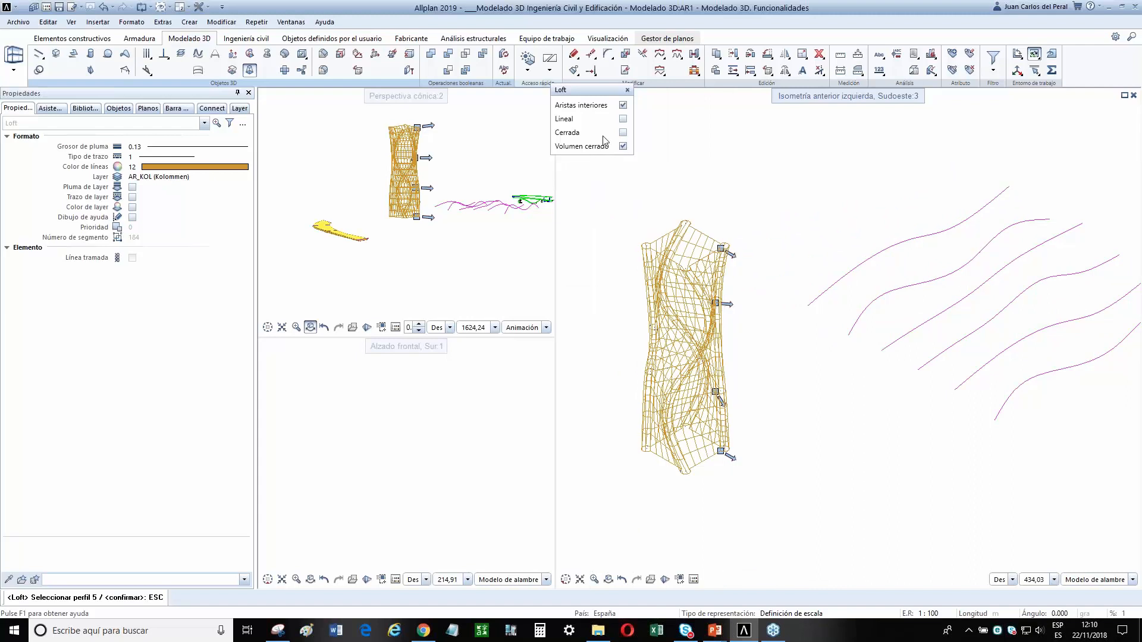
# Complete the column loft as a smooth closed volume, with Aristas interiores and Volumen cerrado enabled and Lineal disabled.
pyautogui.click(623, 119)
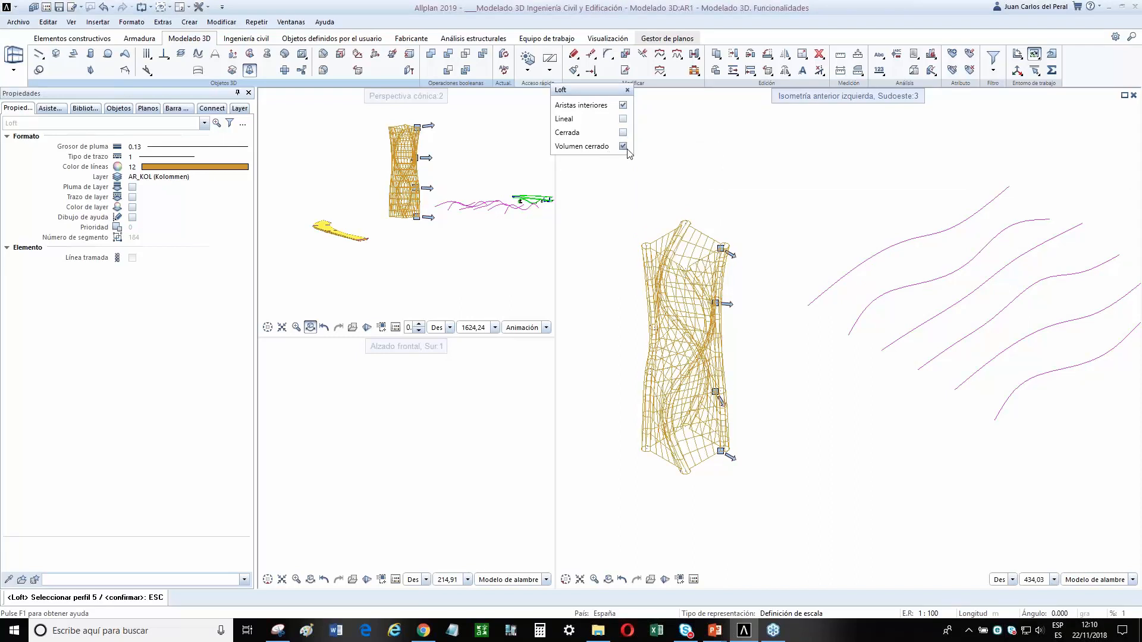
pyautogui.scroll(-2, 713, 336)
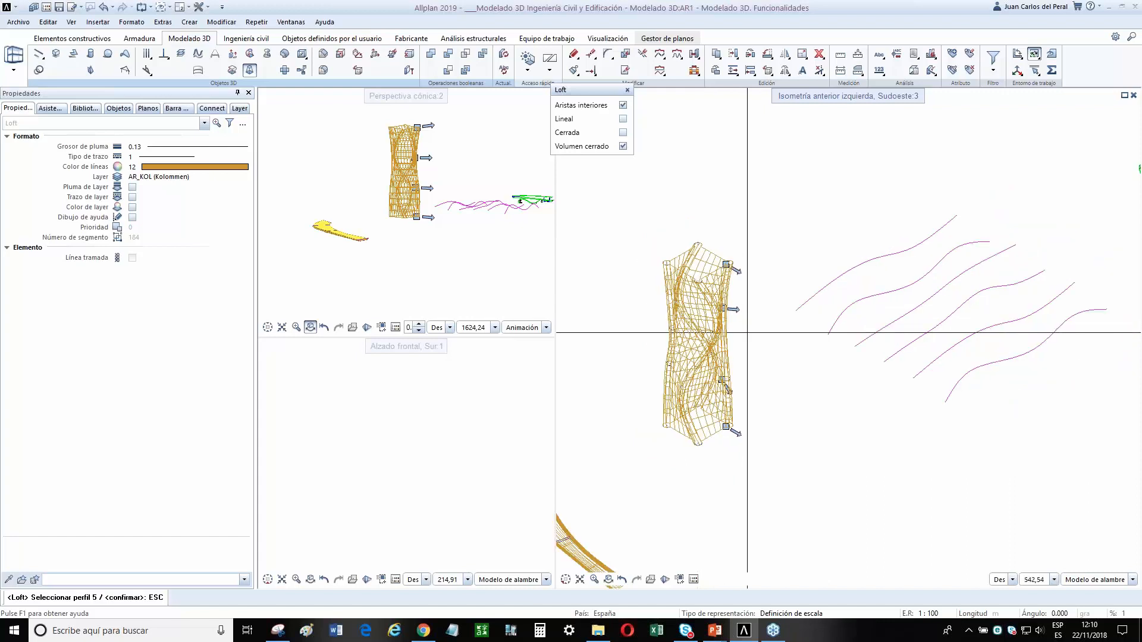
pyautogui.scroll(-2, 697, 343)
pyautogui.press('Escape')
pyautogui.scroll(-3, 406, 203)
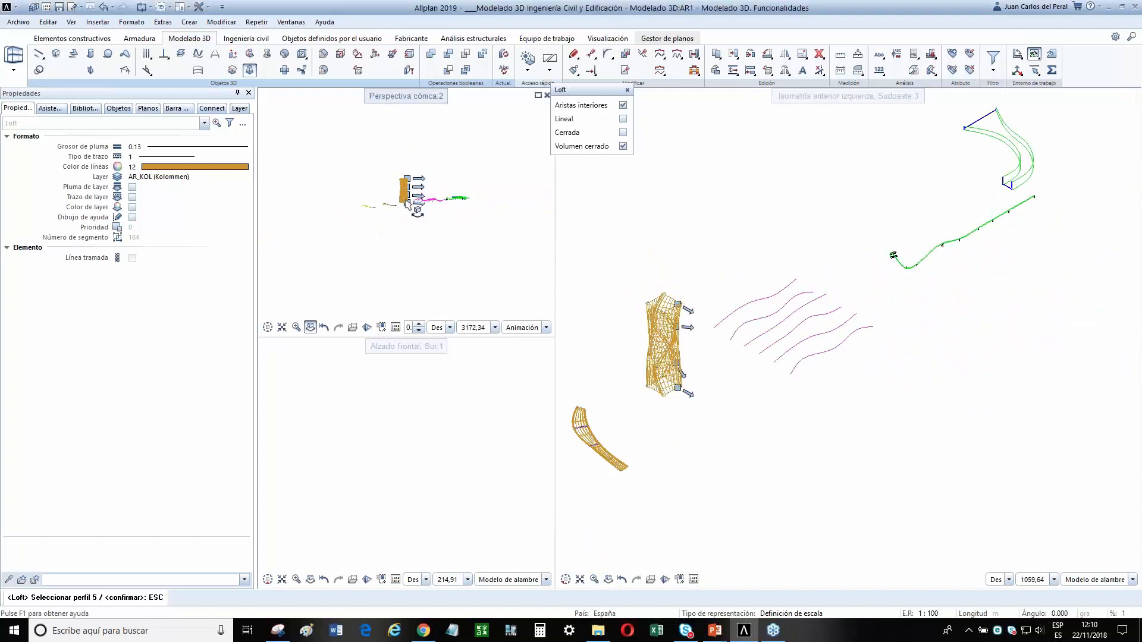
pyautogui.scroll(5, 406, 201)
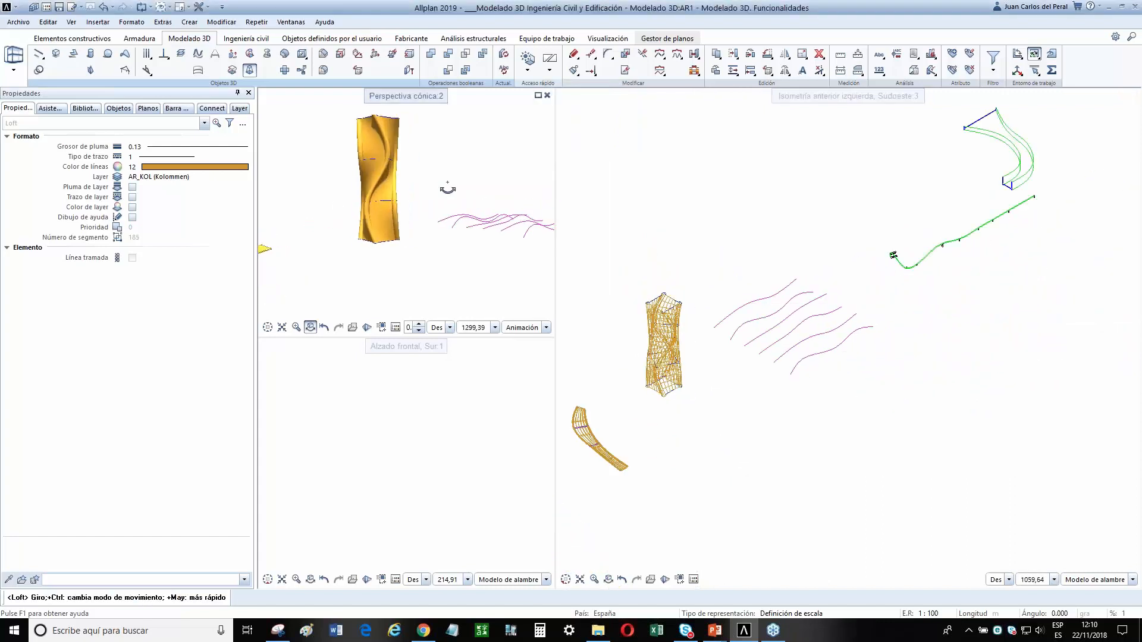
pyautogui.scroll(-3, 377, 159)
pyautogui.scroll(2, 644, 337)
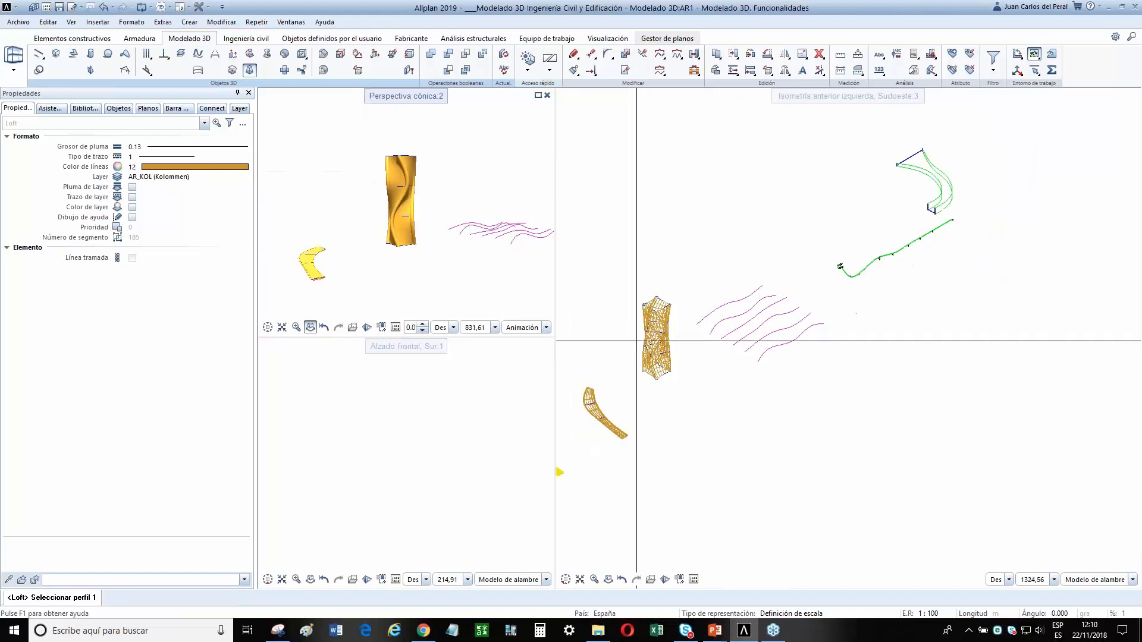
pyautogui.keyDown('shift'); pyautogui.moveTo(643, 330); pyautogui.dragTo(642, 398, button='middle'); pyautogui.keyUp('shift')
pyautogui.scroll(-3, 641, 398)
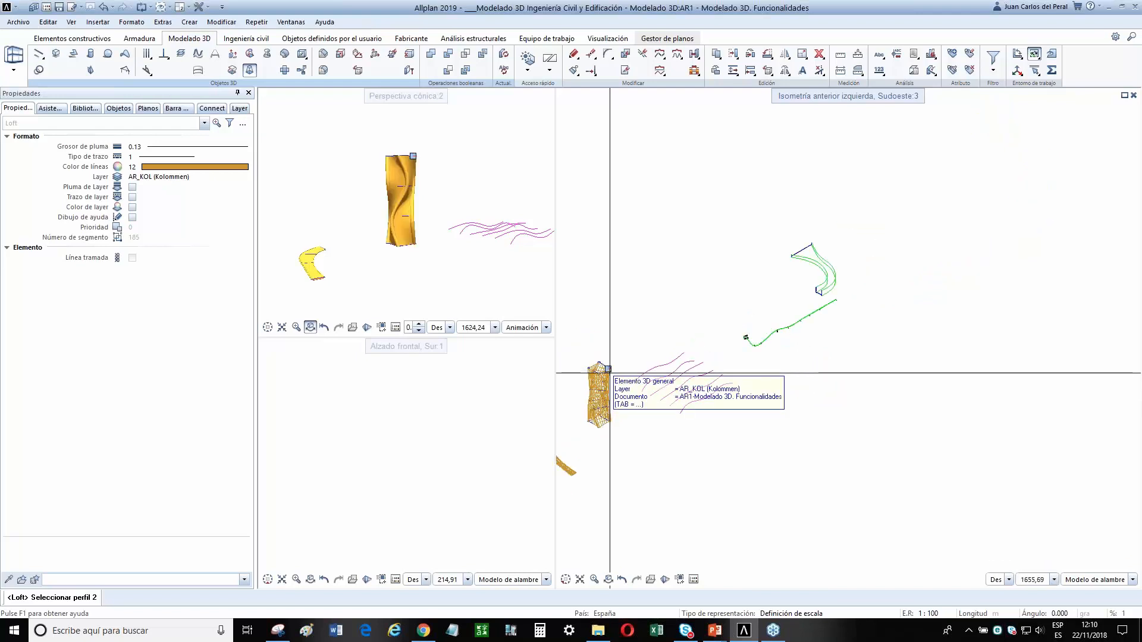
pyautogui.press('Escape')
# Loft a surface through the six magenta 3D splines in sequence, with Aristas interiores enabled and Lineal and Cerrada disabled.
pyautogui.scroll(2, 694, 399)
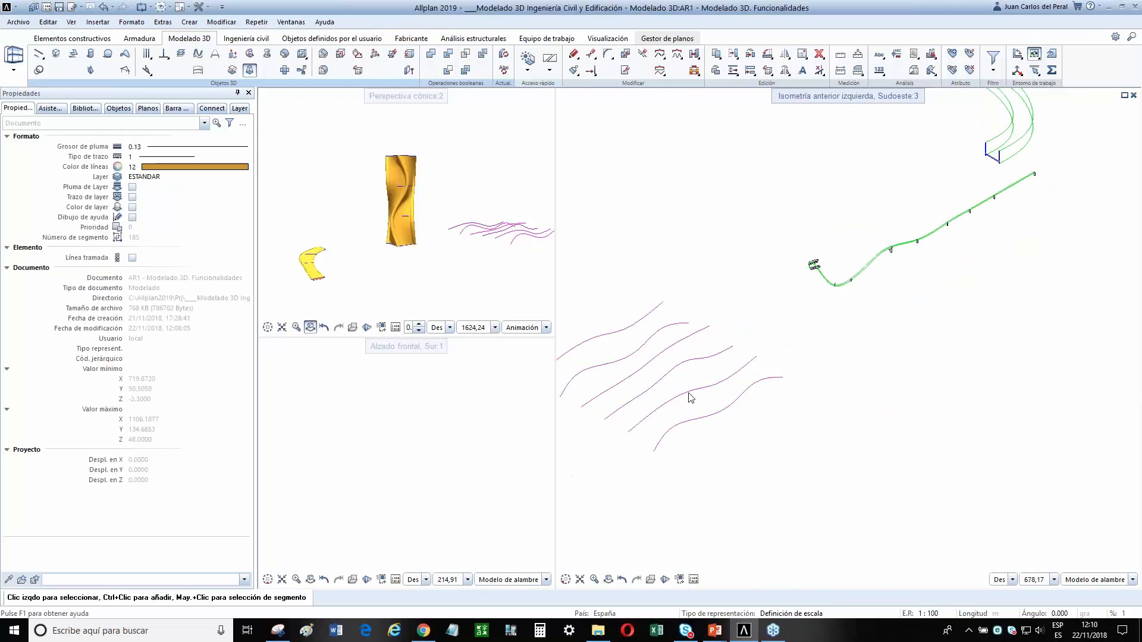
pyautogui.scroll(-3, 726, 377)
pyautogui.scroll(6, 725, 375)
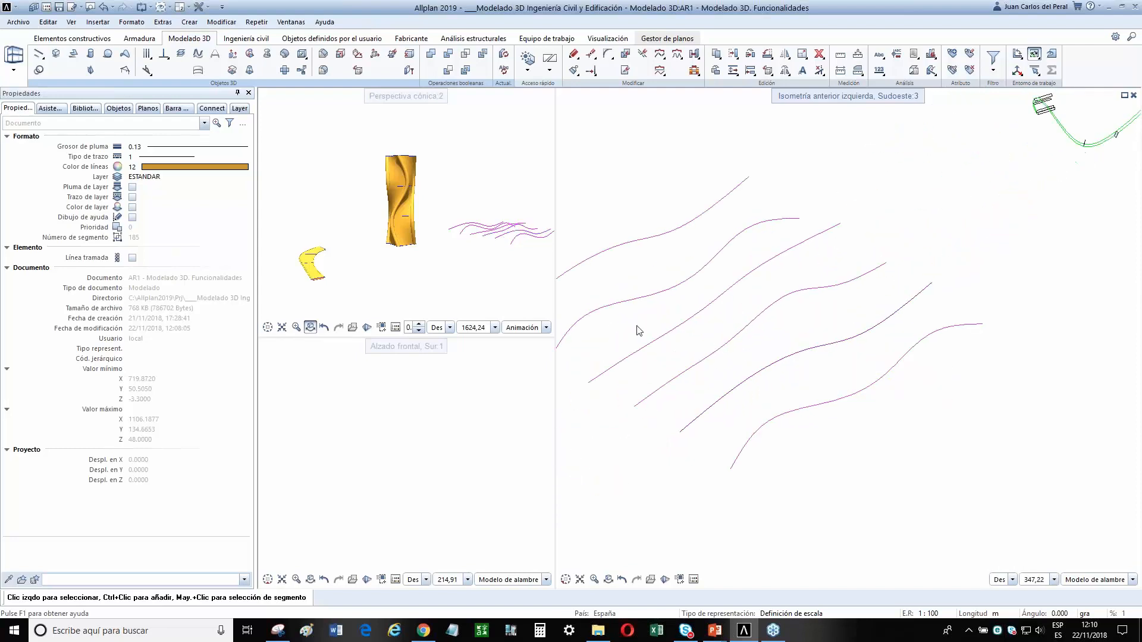
pyautogui.click(249, 71)
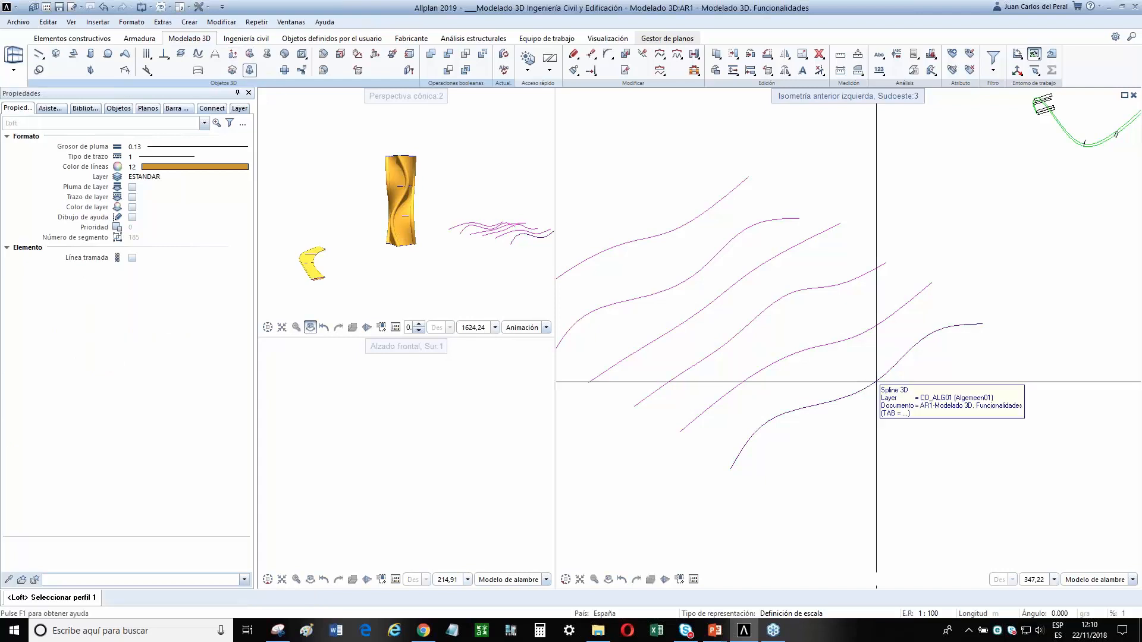
pyautogui.click(870, 383)
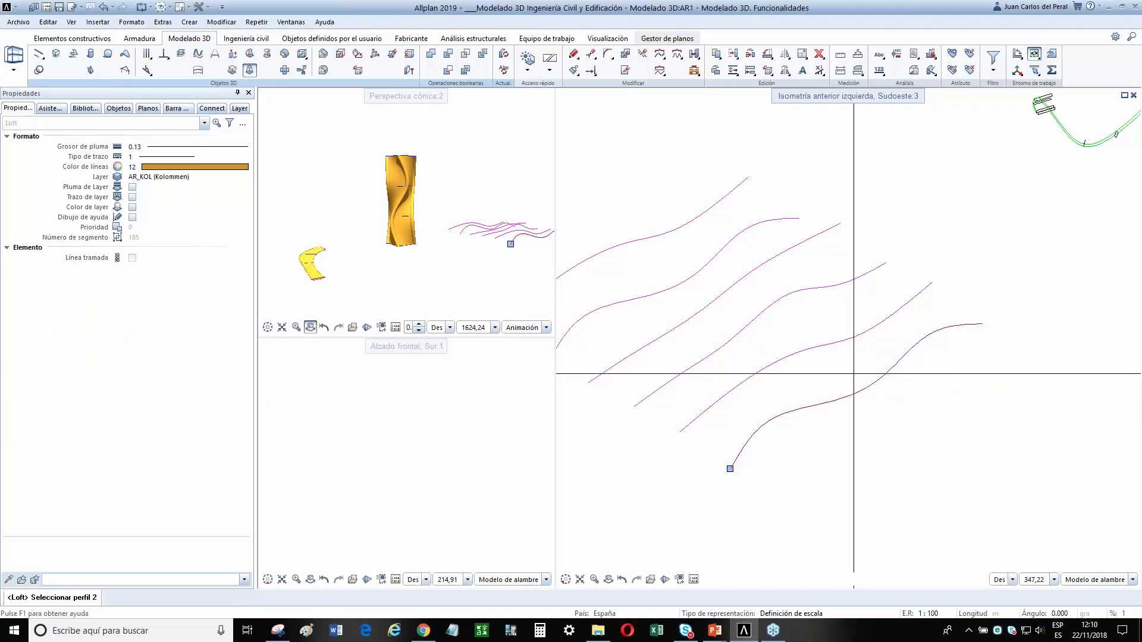
pyautogui.click(815, 347)
pyautogui.click(769, 310)
pyautogui.click(740, 282)
pyautogui.click(714, 241)
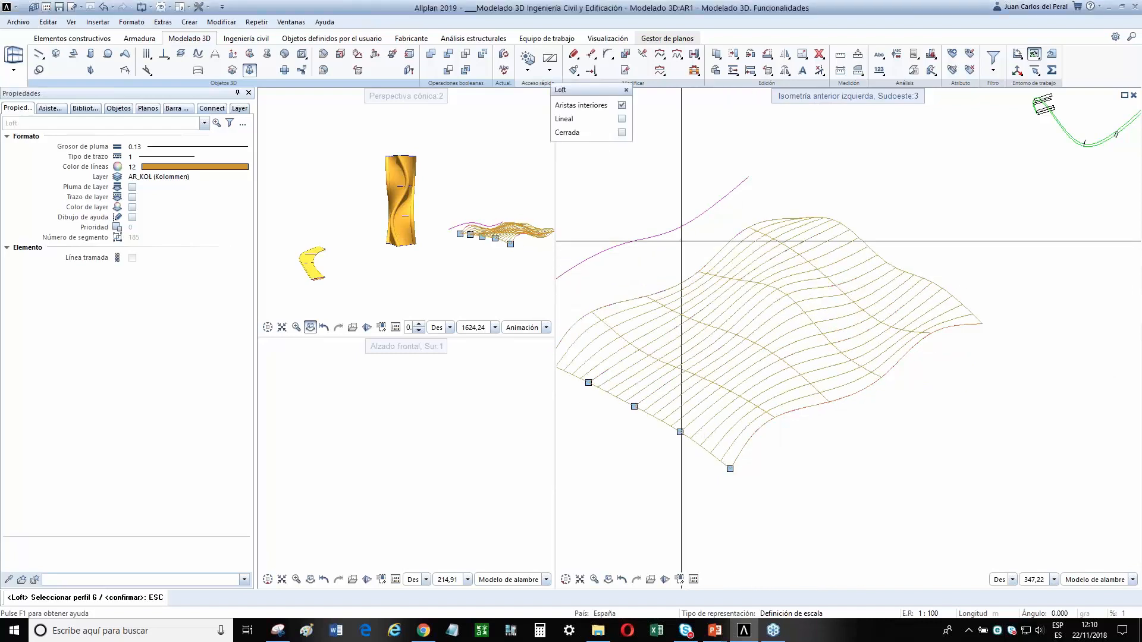
pyautogui.click(760, 309)
pyautogui.scroll(-2, 925, 369)
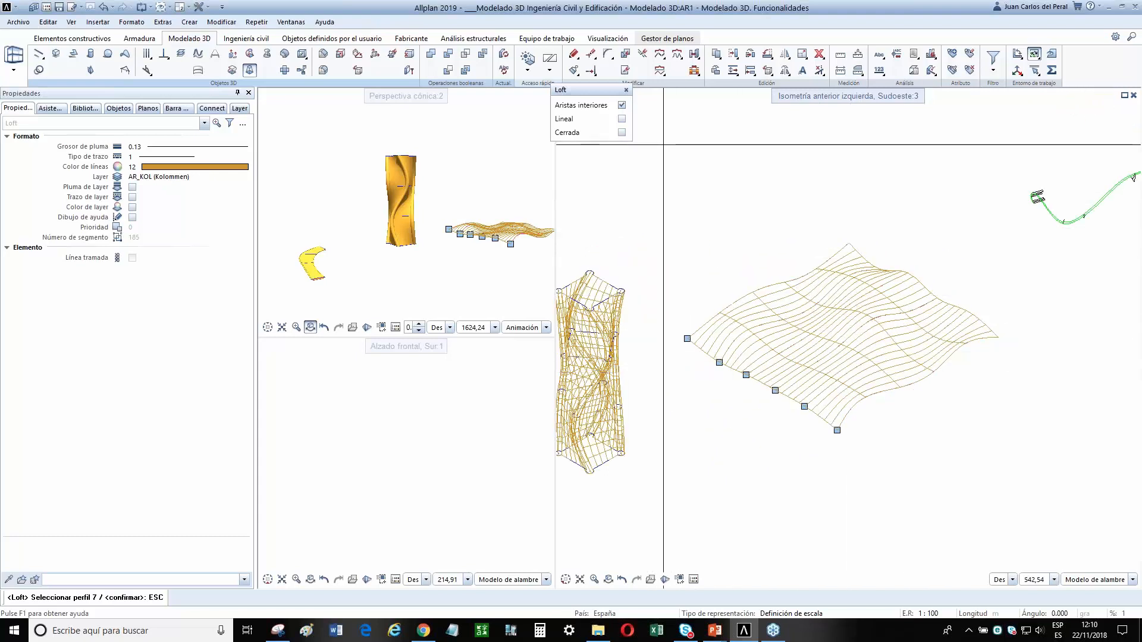
pyautogui.press('Escape')
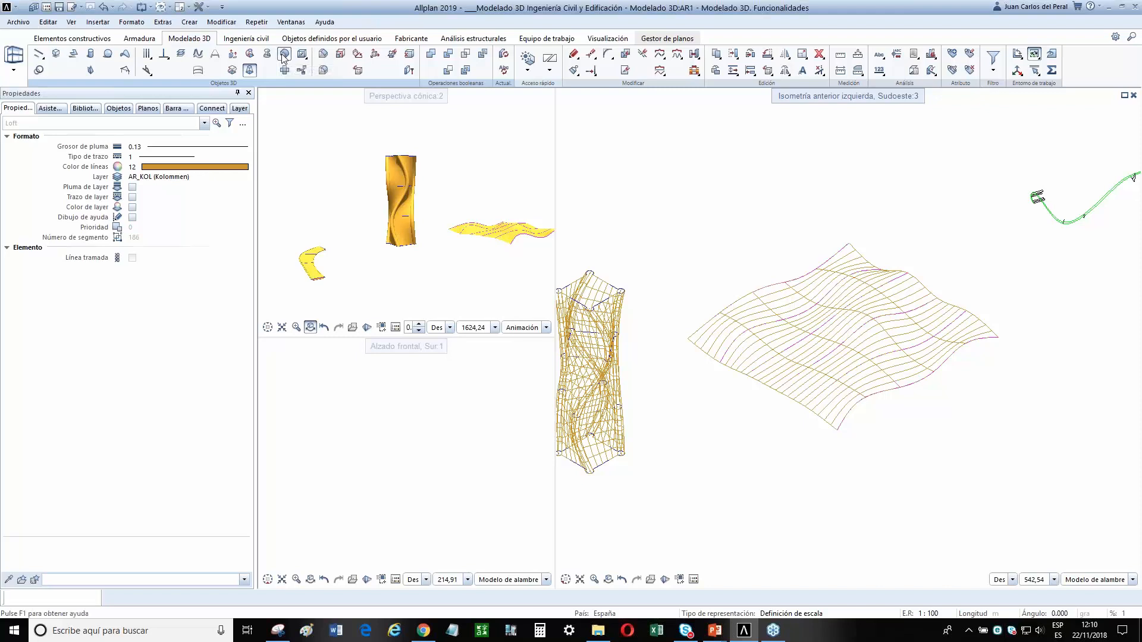
# Start a Recubrimiento on the wavy lofted surface, picking its strips as the reference surfaces.
pyautogui.scroll(5, 827, 399)
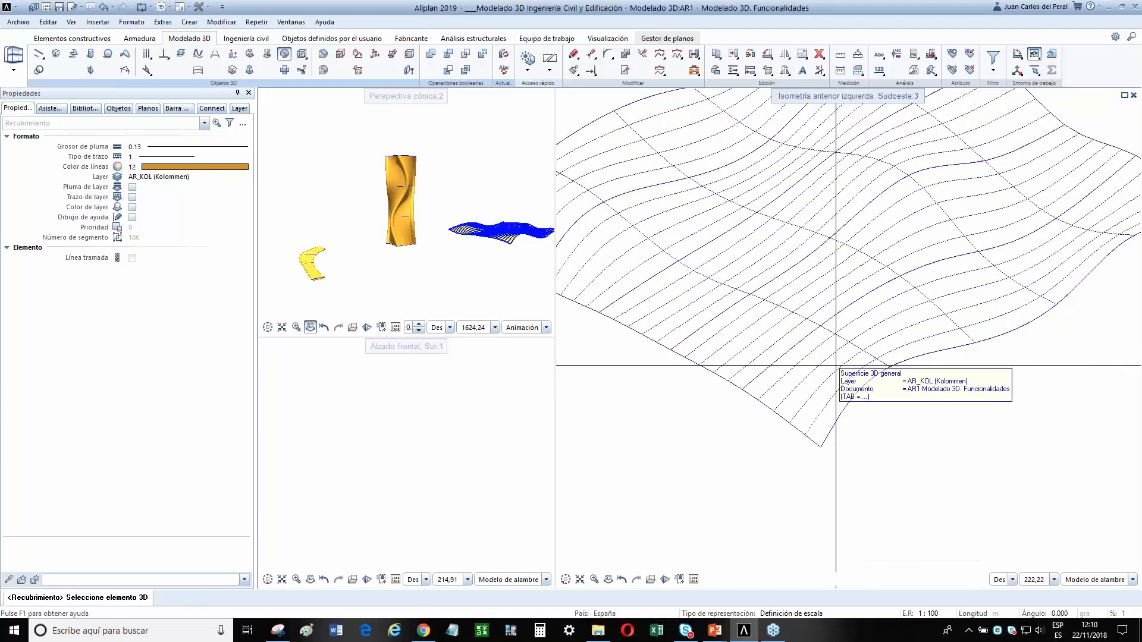
pyautogui.click(873, 336)
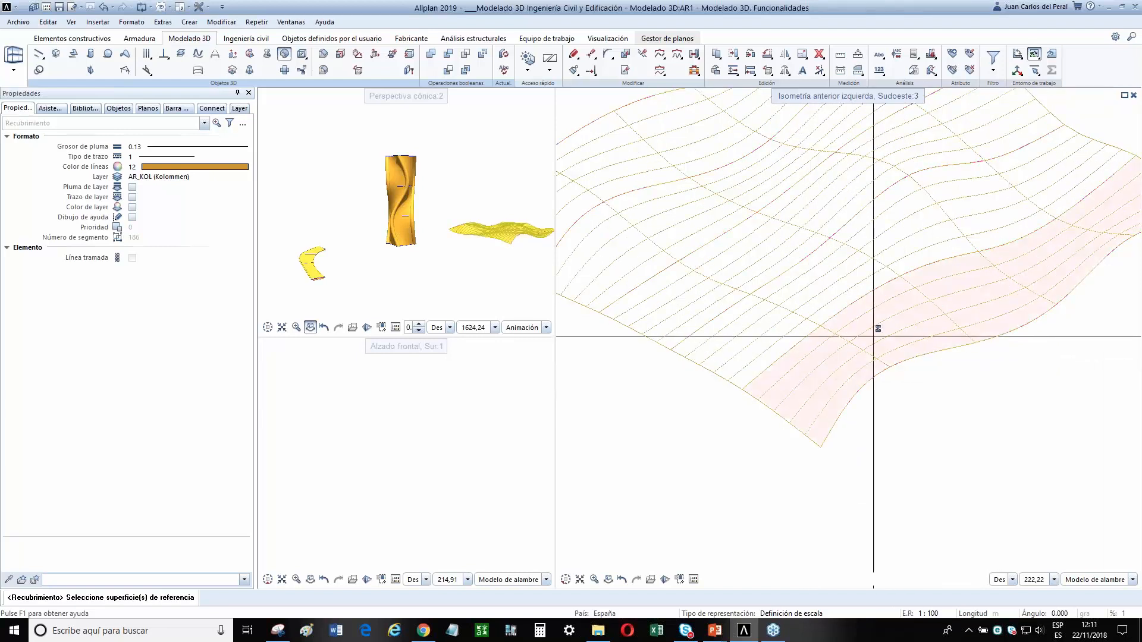
pyautogui.click(871, 318)
pyautogui.click(870, 307)
pyautogui.click(710, 185)
pyautogui.click(701, 167)
pyautogui.scroll(5, 961, 393)
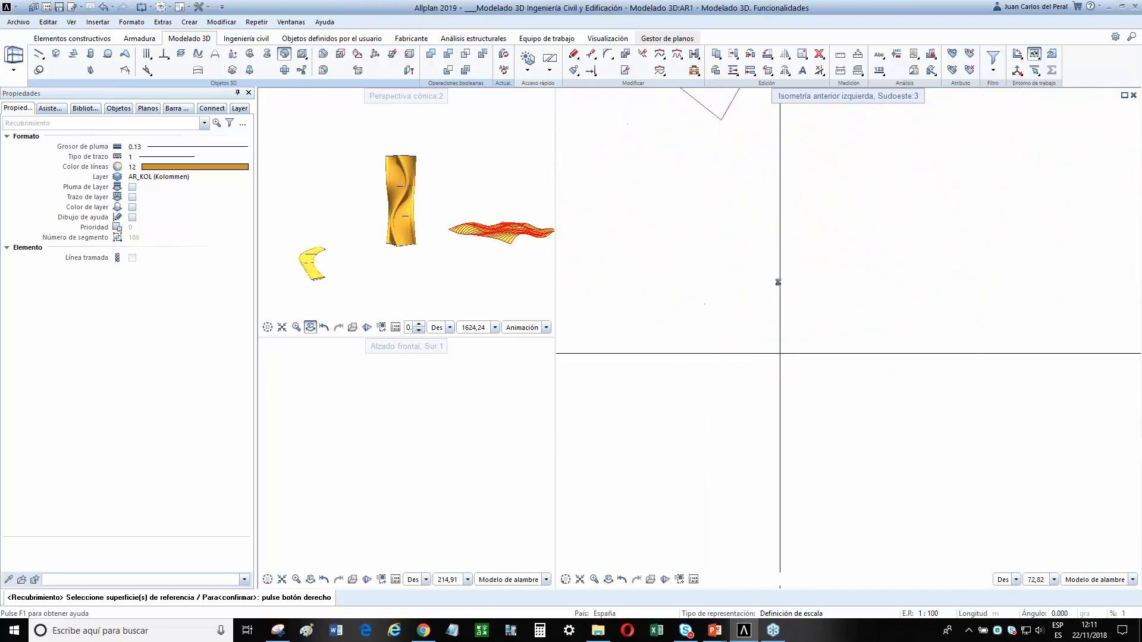
pyautogui.scroll(10, 780, 353)
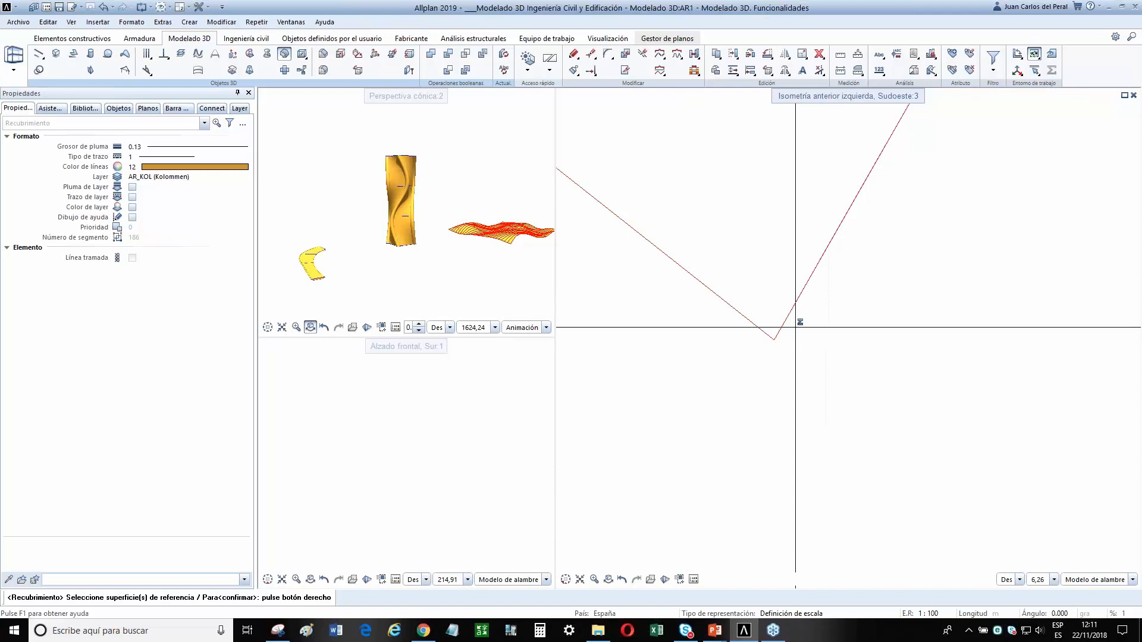
pyautogui.rightClick(796, 326)
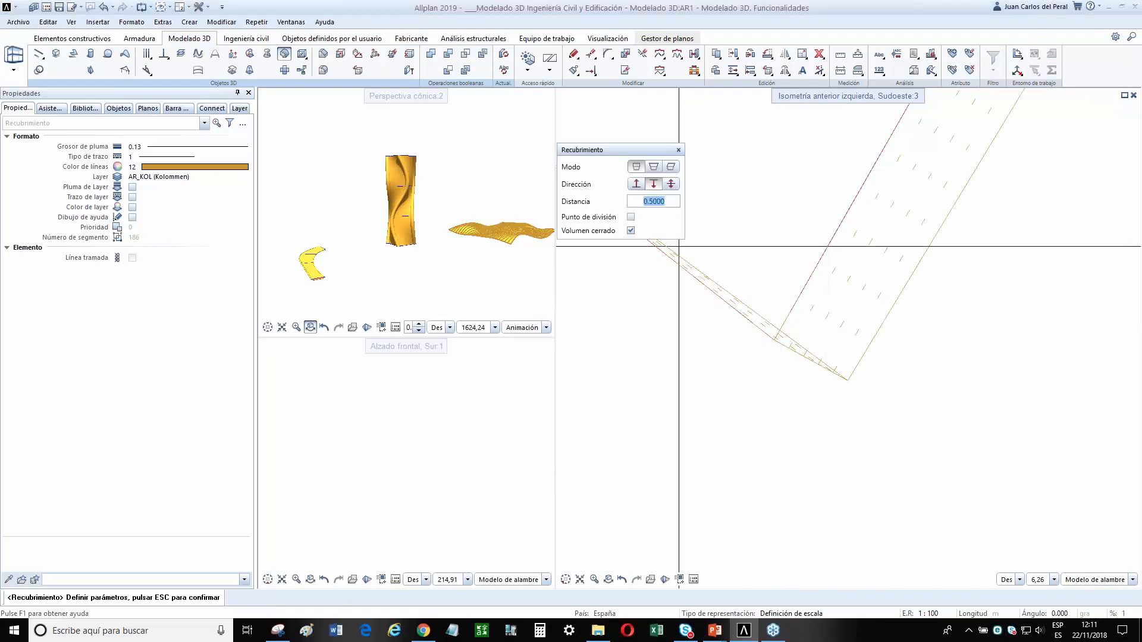
# Thicken the wavy surface in both directions with a distance of 0.5000 and Volumen cerrado enabled.
pyautogui.scroll(3, 773, 416)
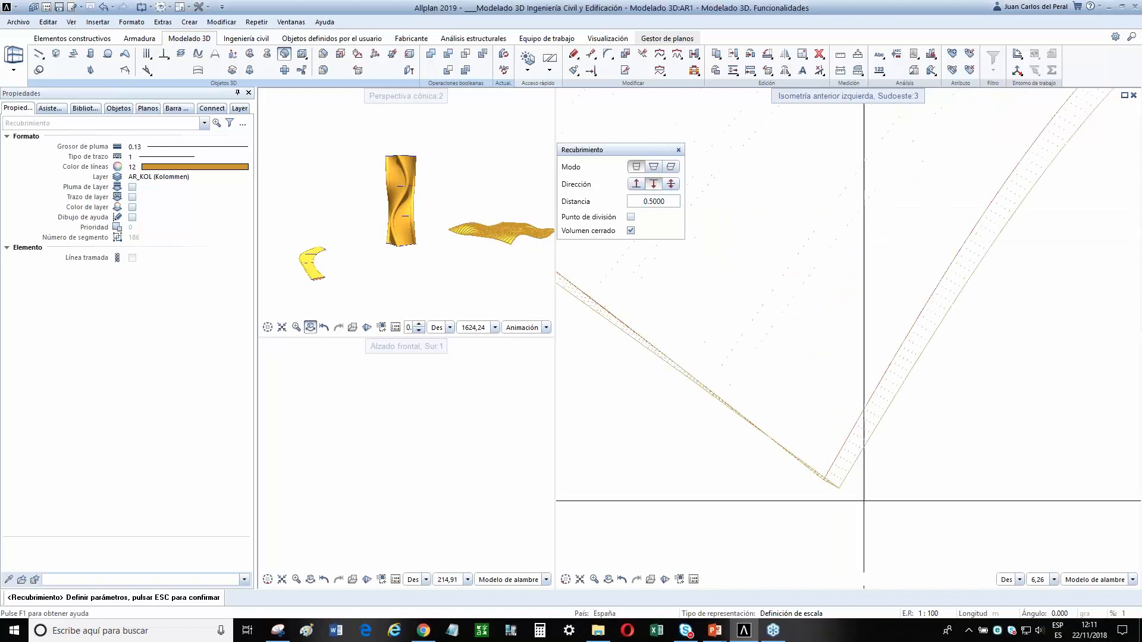
pyautogui.click(671, 186)
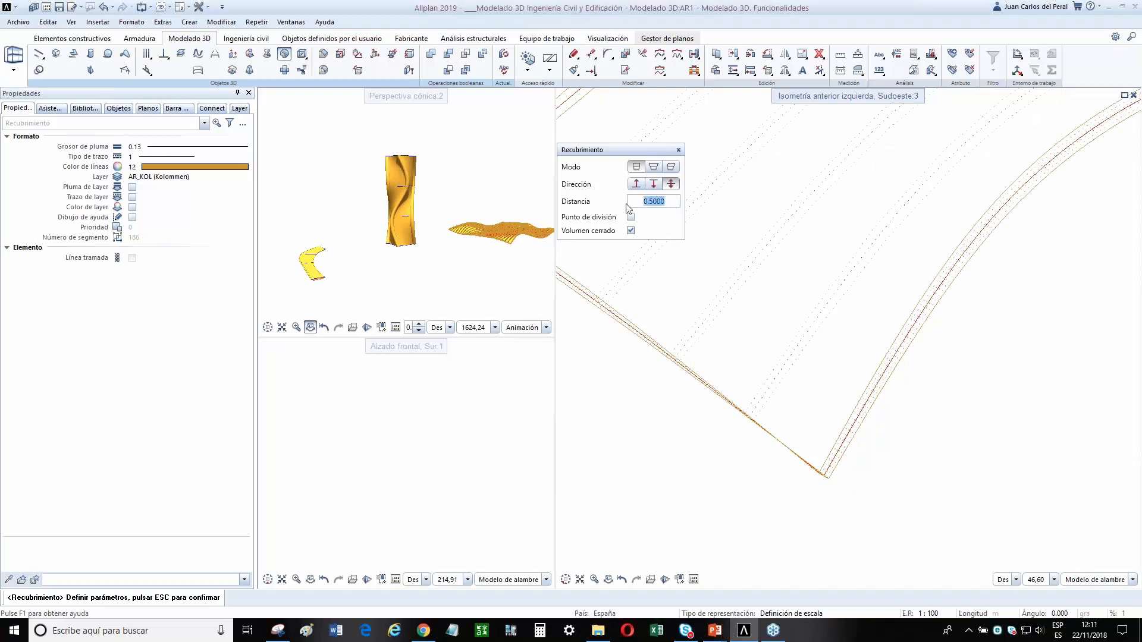
pyautogui.scroll(8, 593, 298)
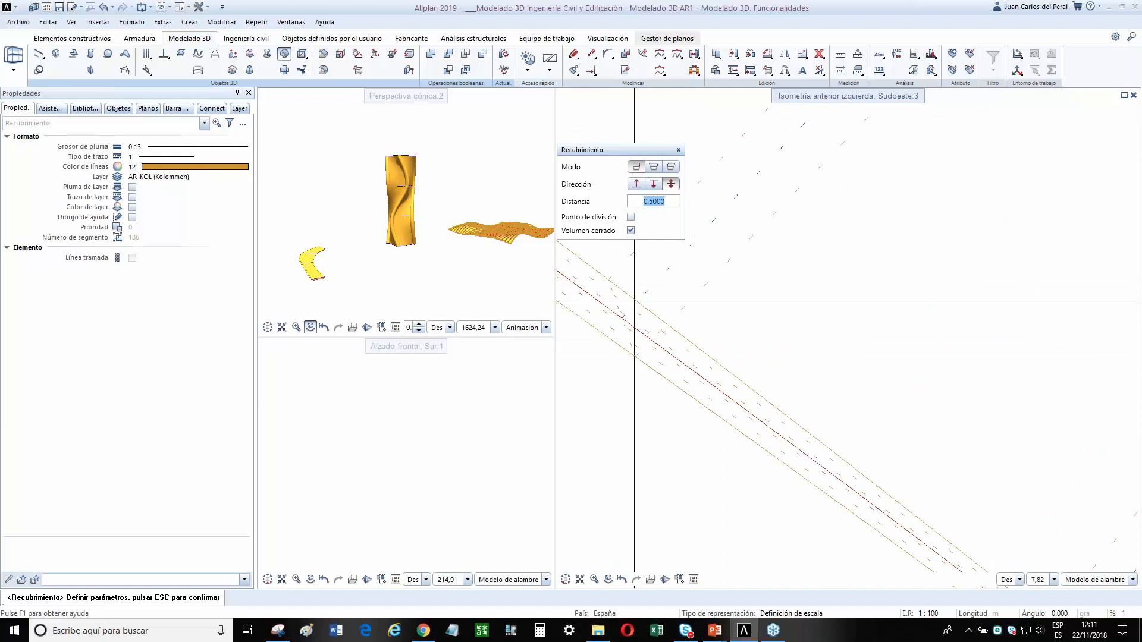
pyautogui.scroll(-10, 845, 393)
pyautogui.press('Escape')
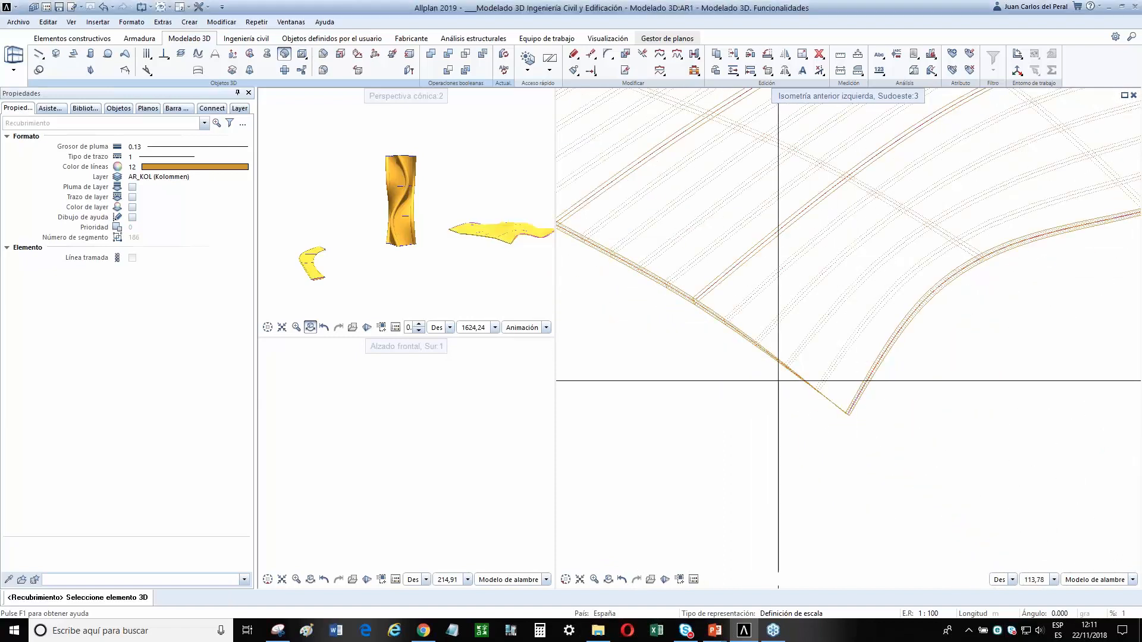
# Check the thickened wavy surface in the perspective view and undo its Recubrimiento.
pyautogui.scroll(2, 505, 221)
pyautogui.scroll(2, 525, 247)
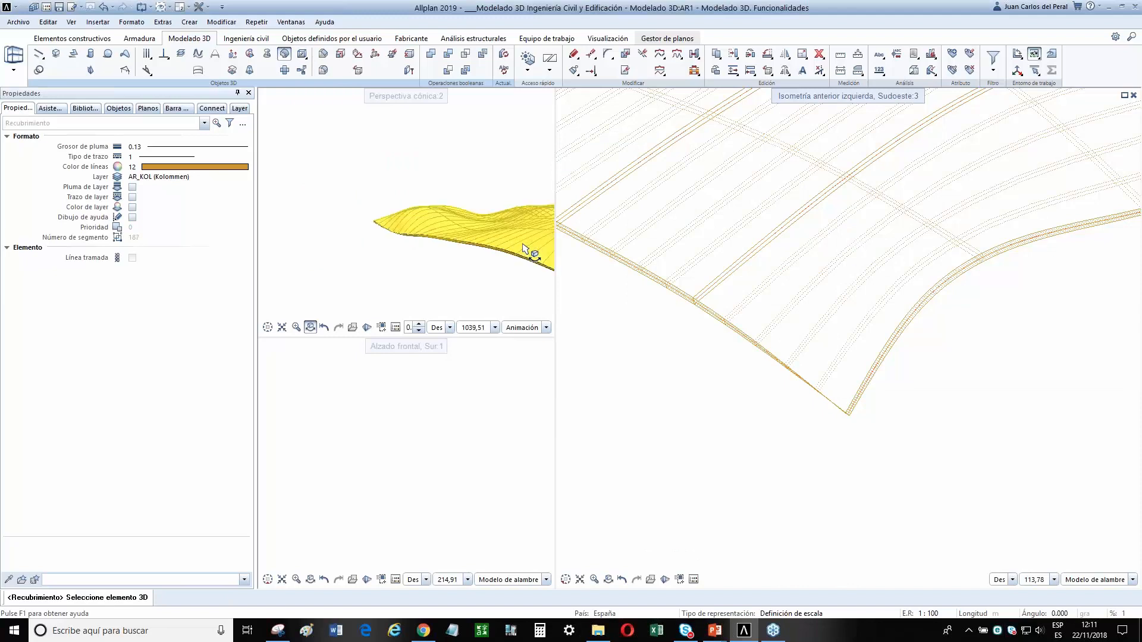
pyautogui.scroll(2, 460, 238)
pyautogui.scroll(-2, 461, 230)
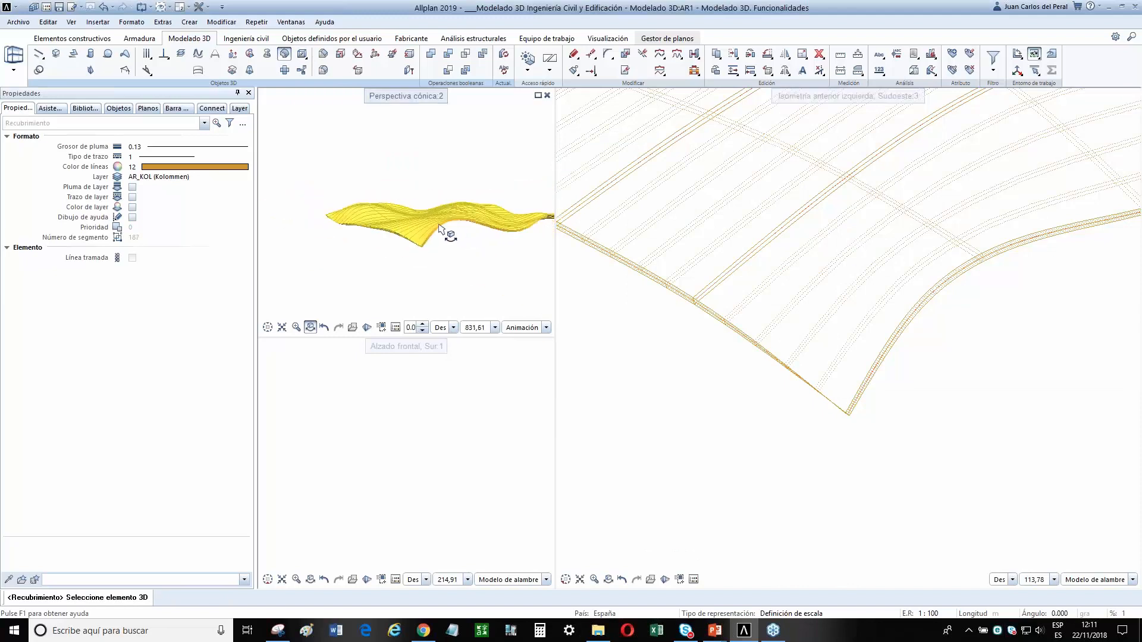
pyautogui.scroll(2, 437, 230)
pyautogui.moveTo(433, 231)
pyautogui.mouseDown()
pyautogui.moveTo(480, 244)
pyautogui.moveTo(543, 216)
pyautogui.moveTo(529, 229)
pyautogui.moveTo(400, 216)
pyautogui.moveTo(416, 220)
pyautogui.mouseUp()
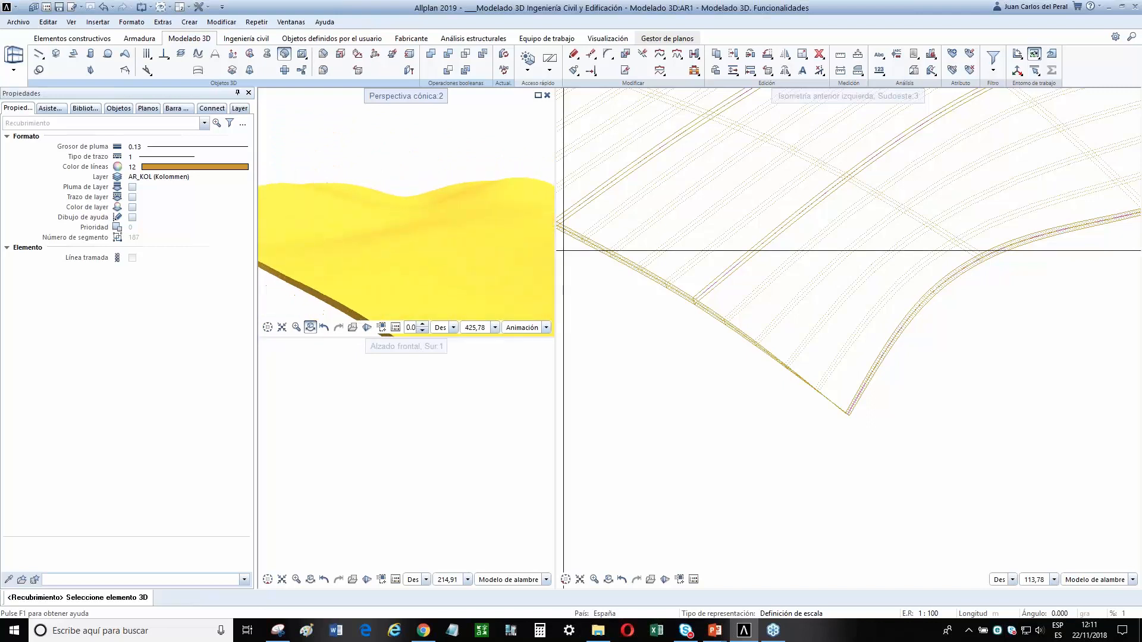
pyautogui.scroll(-5, 684, 256)
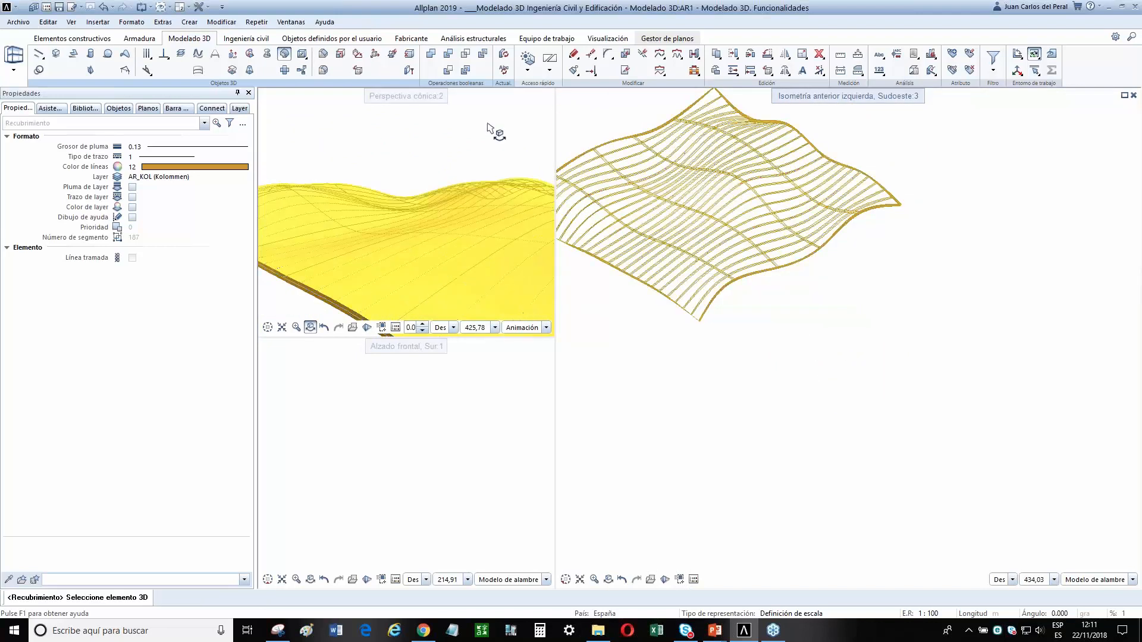
pyautogui.click(105, 10)
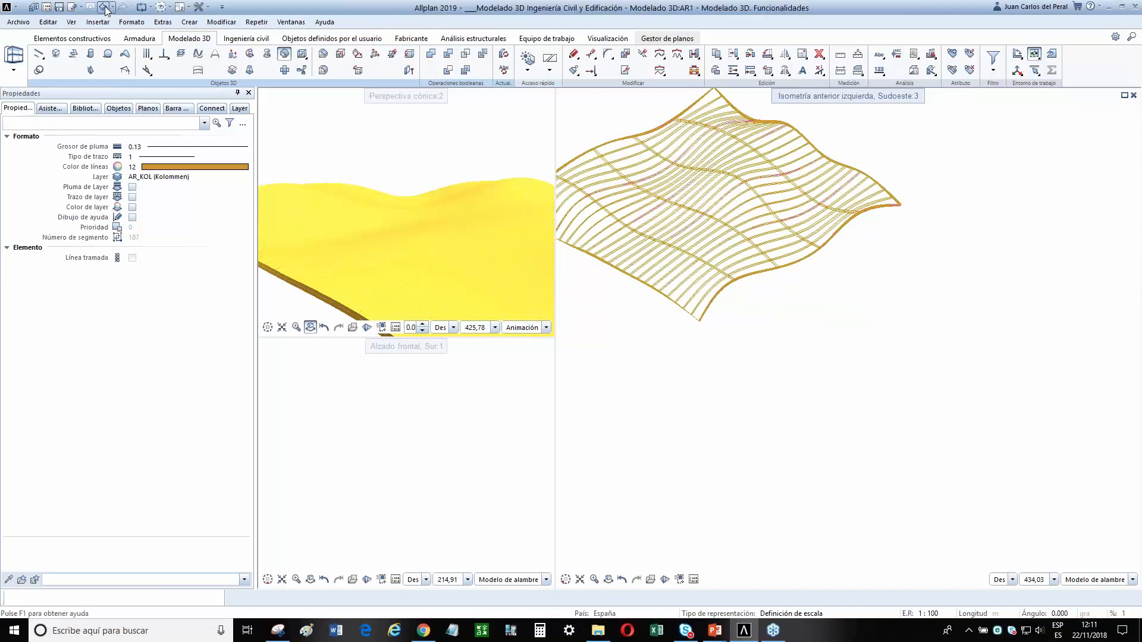
# Extract a 3D curve along an interior edge of the wavy surface with Extraer curva 3D.
pyautogui.scroll(3, 762, 268)
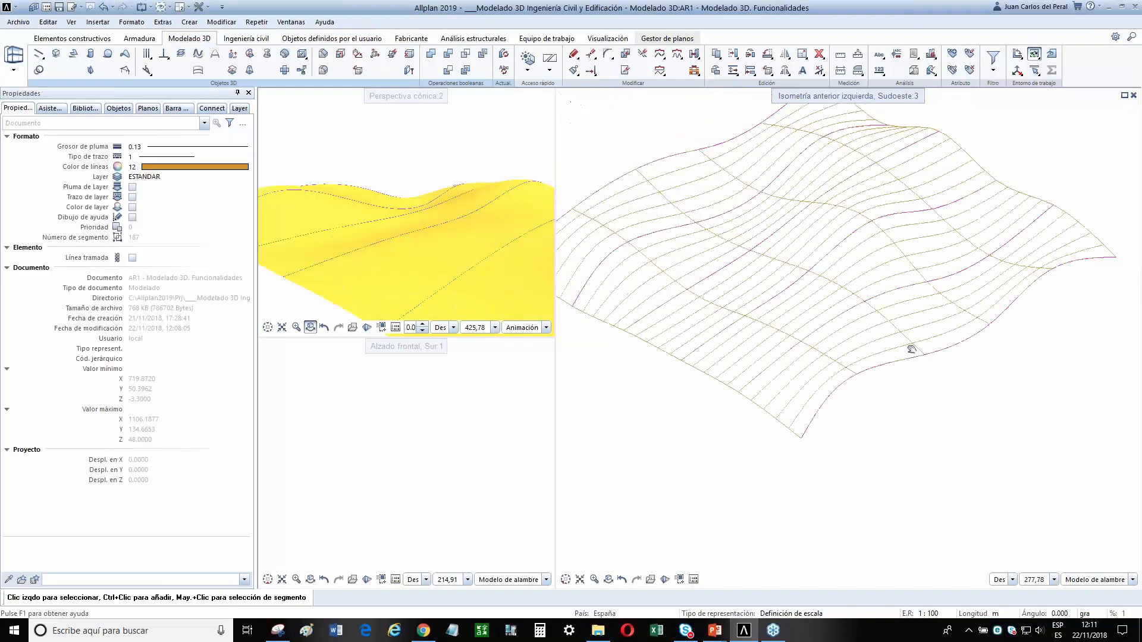
pyautogui.rightClick(854, 284)
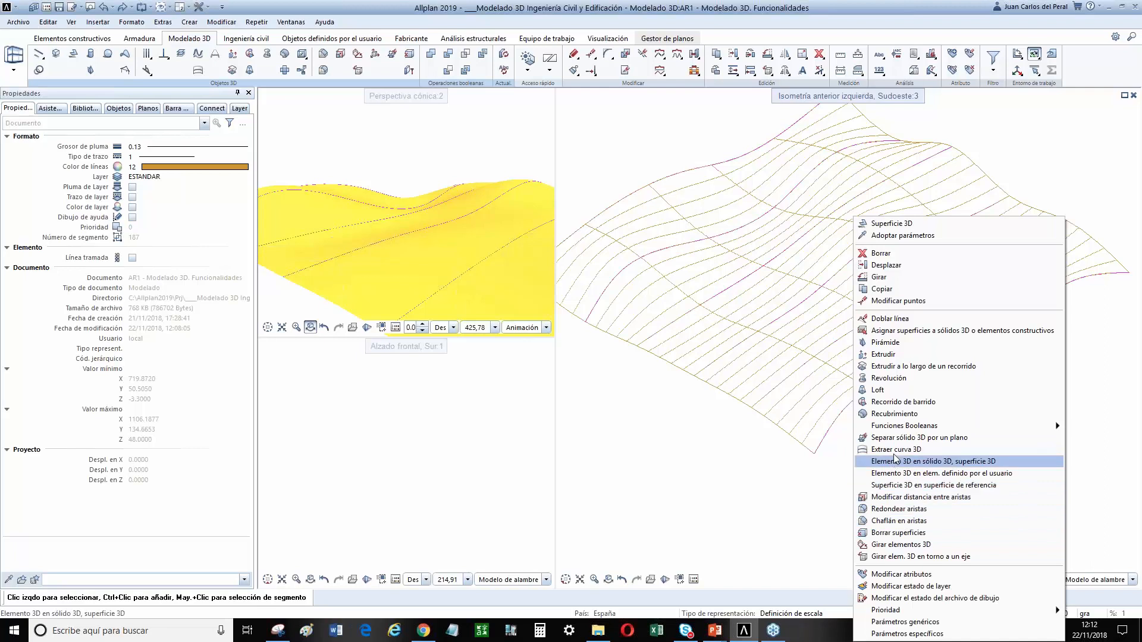
pyautogui.press('Escape')
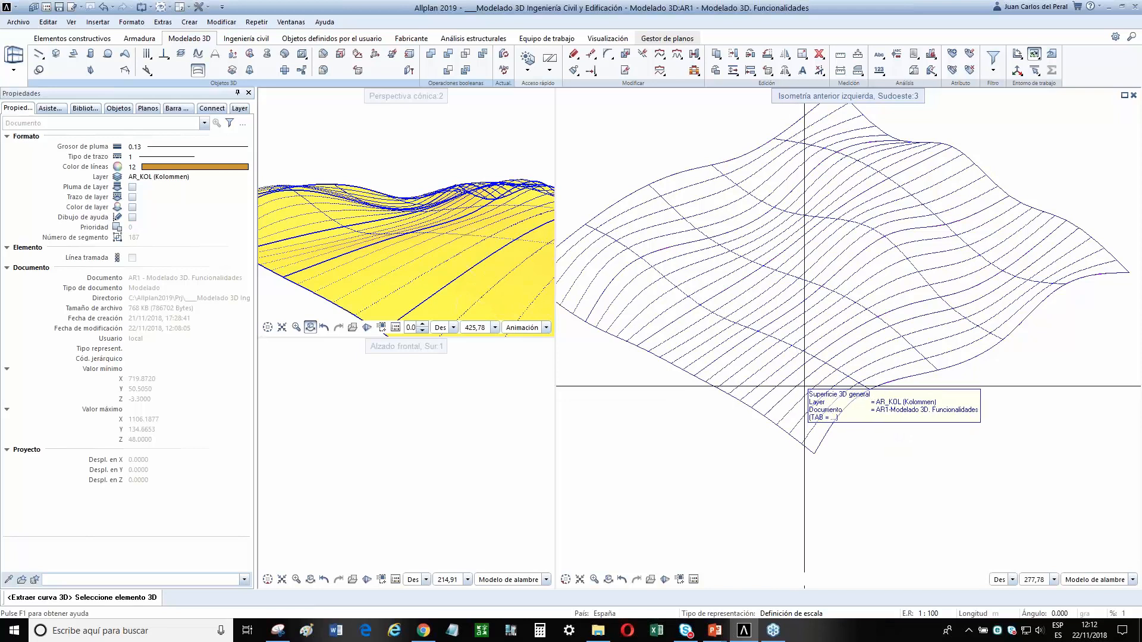
pyautogui.press('Escape')
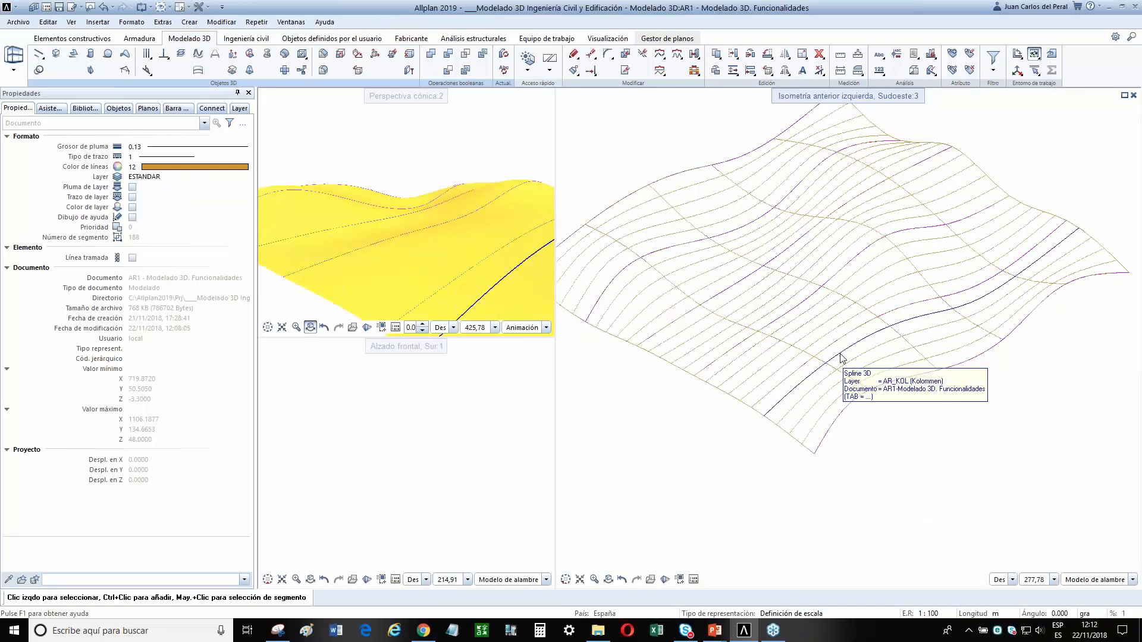
pyautogui.click(841, 360)
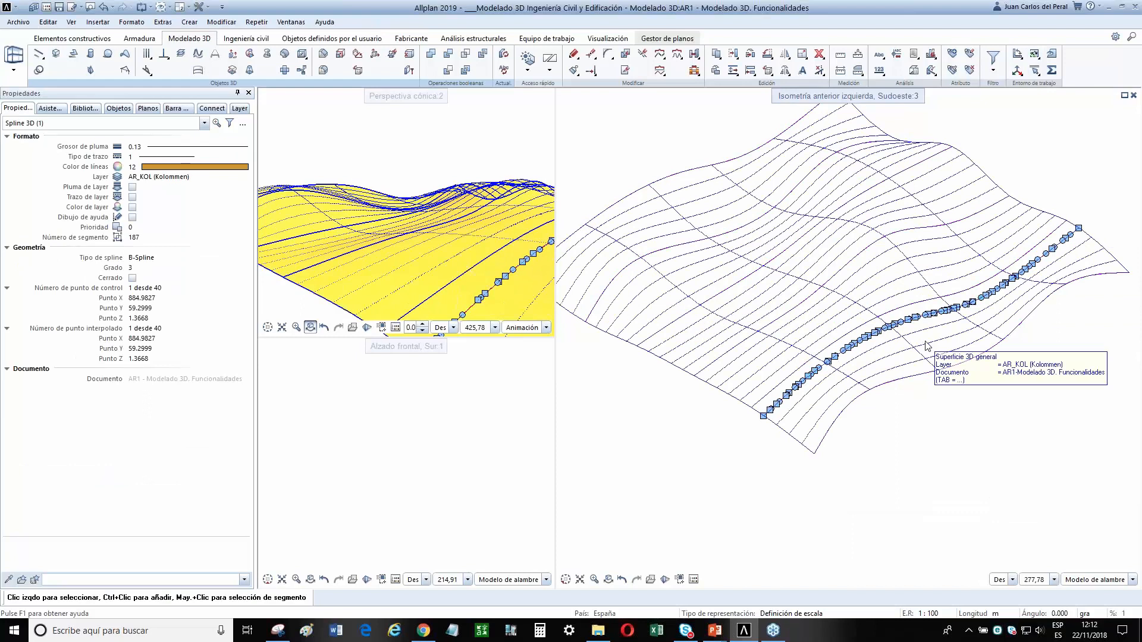
pyautogui.press('Escape')
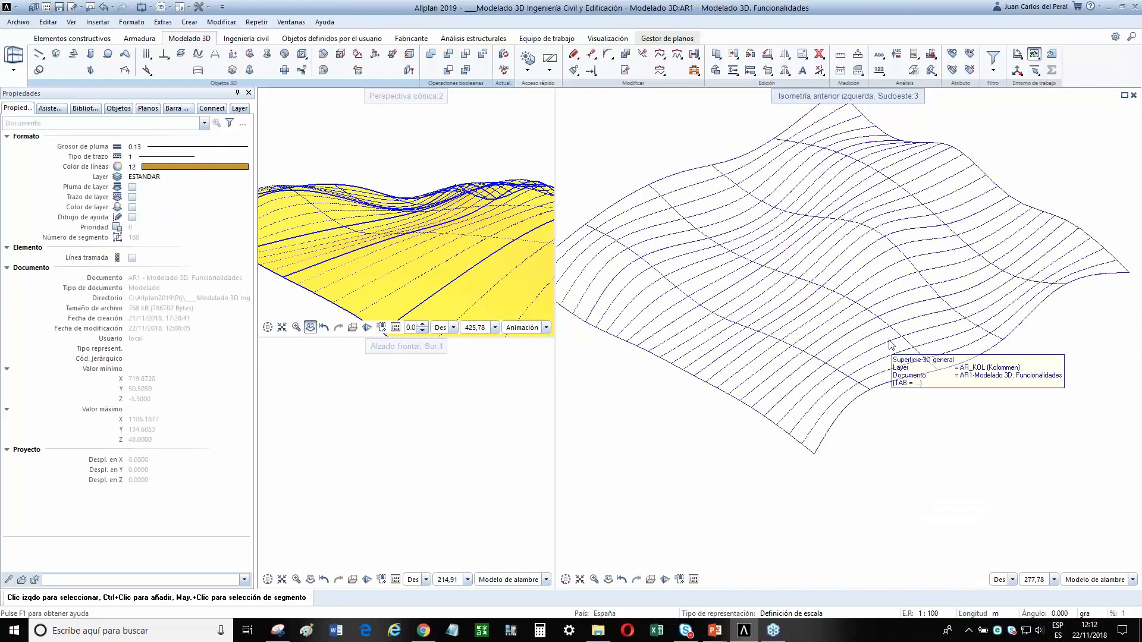
# Convert the wavy surface into a polygonal mesh with Elemento 3D en sólido 3D, superficie 3D, using a Densidad of 0.2.
pyautogui.rightClick(892, 346)
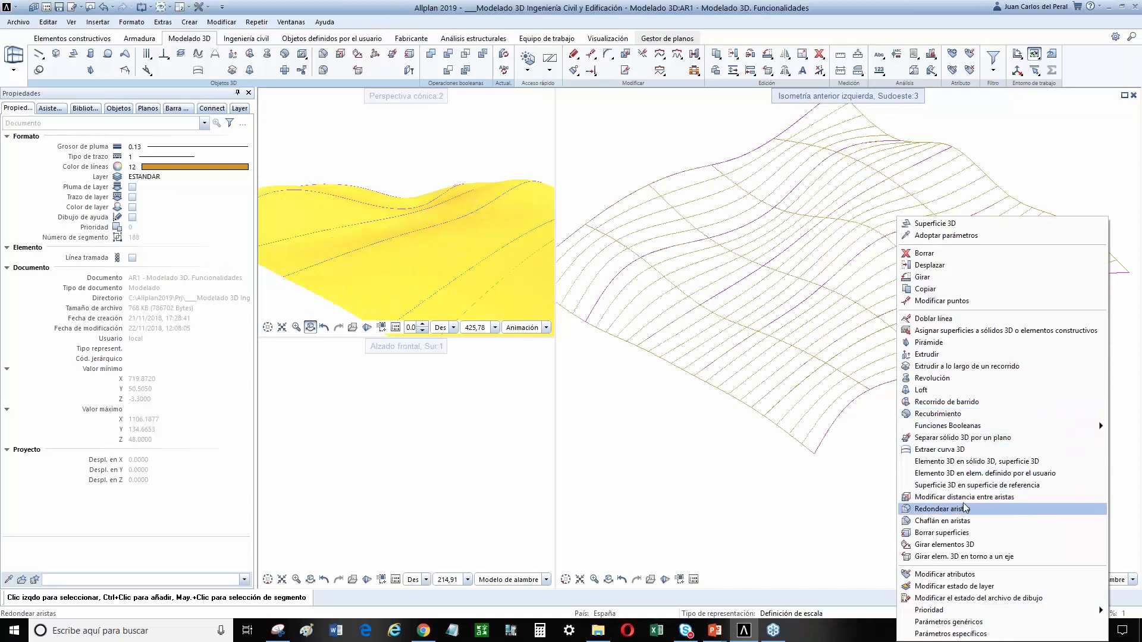
pyautogui.click(965, 462)
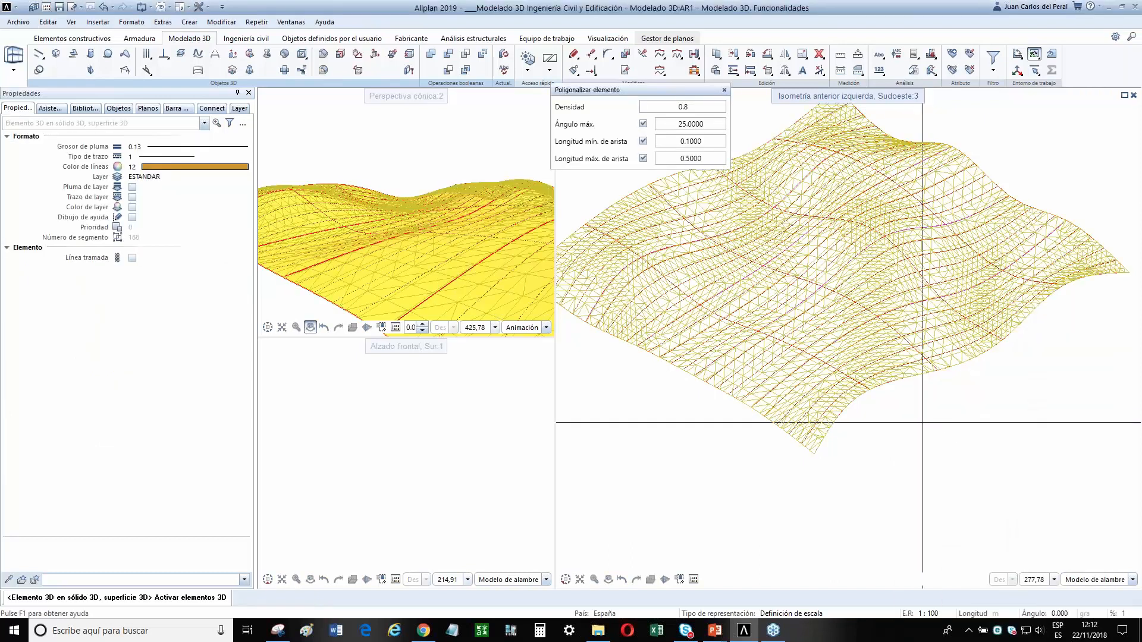
pyautogui.click(919, 377)
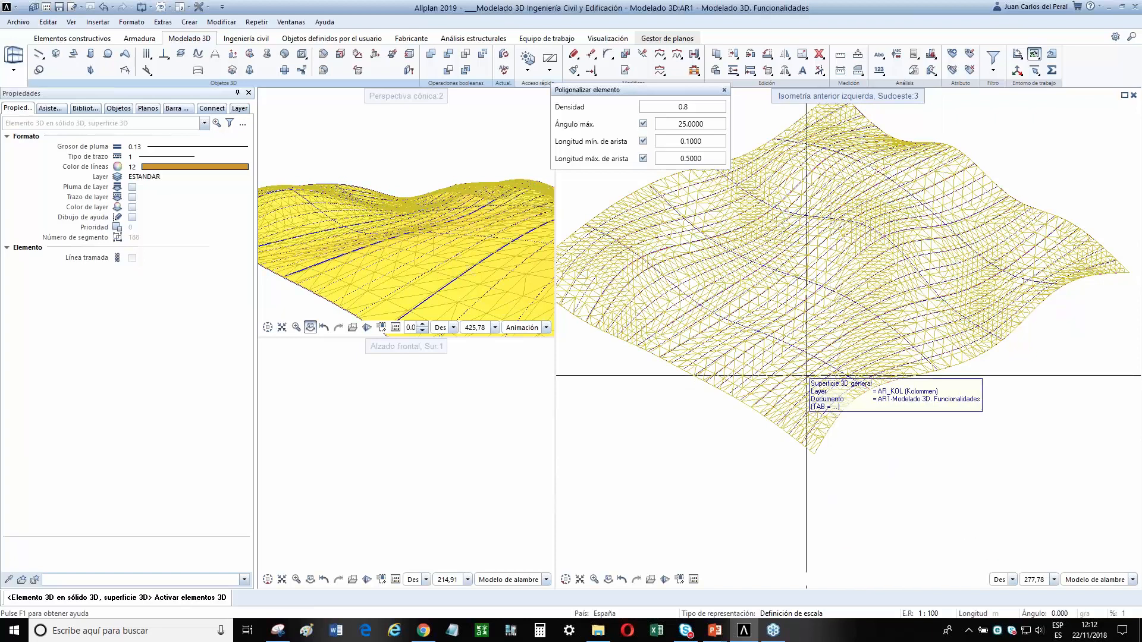
pyautogui.click(683, 107)
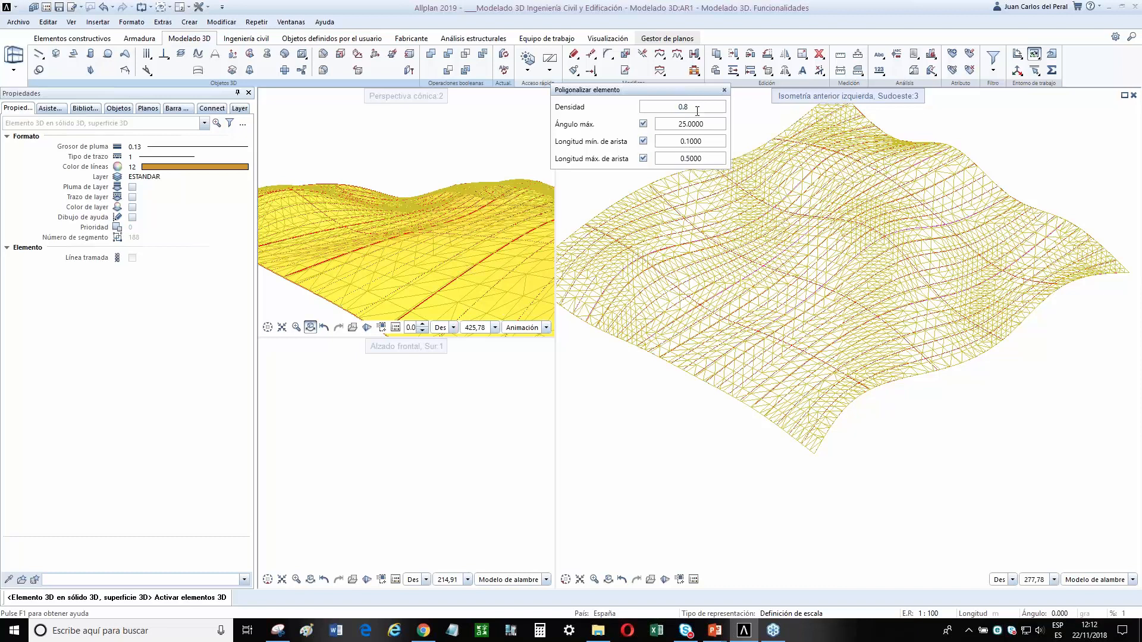
pyautogui.press('Return')
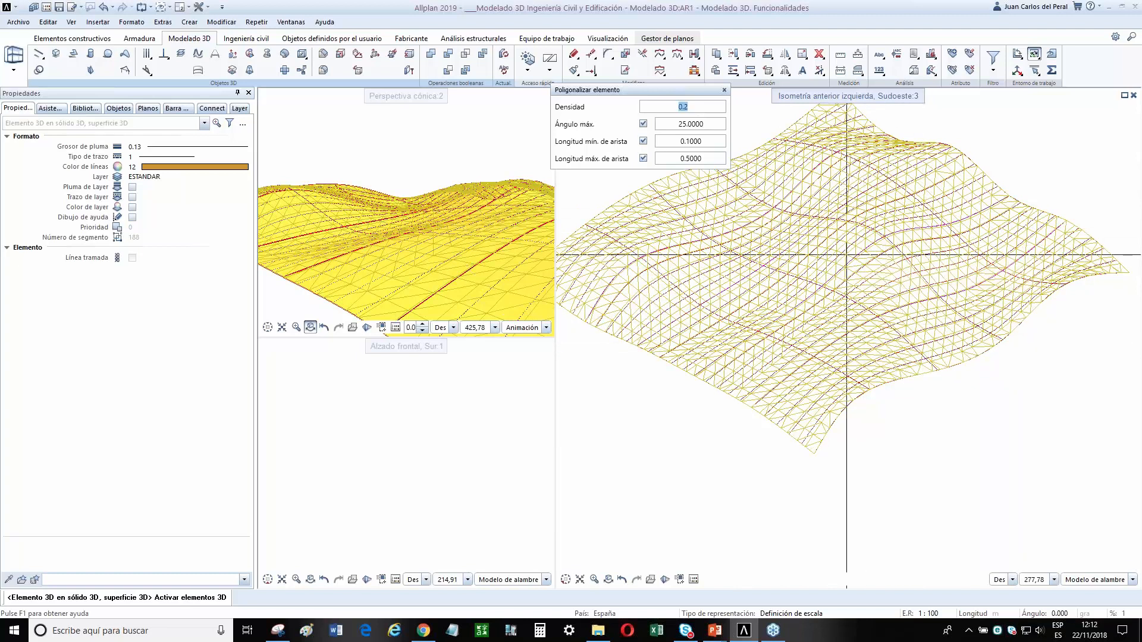
pyautogui.click(691, 232)
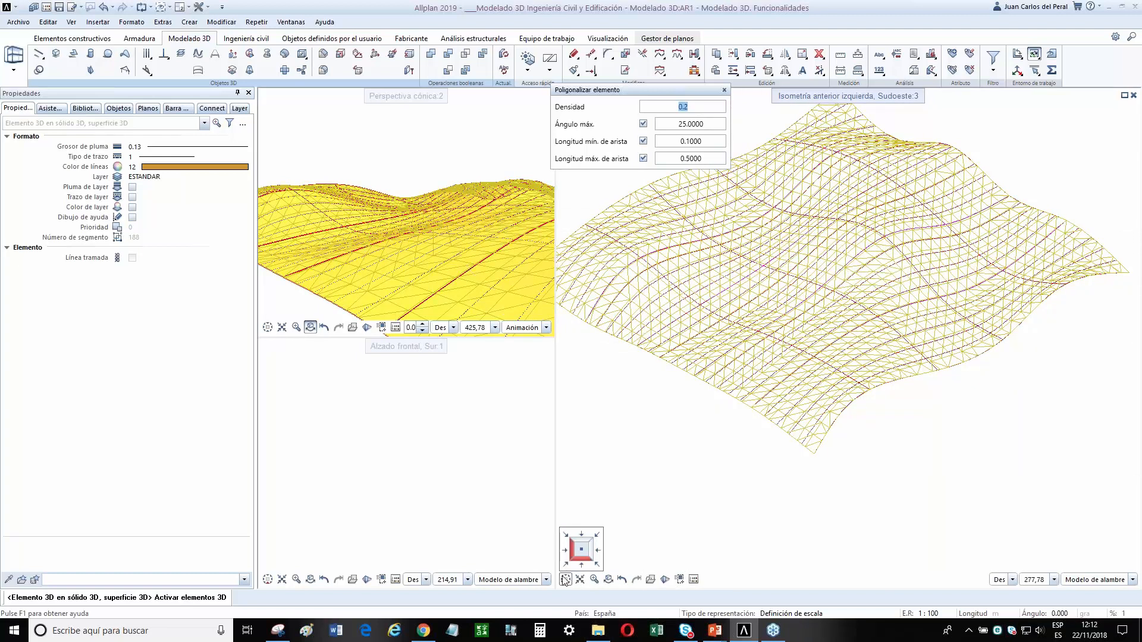
pyautogui.click(581, 553)
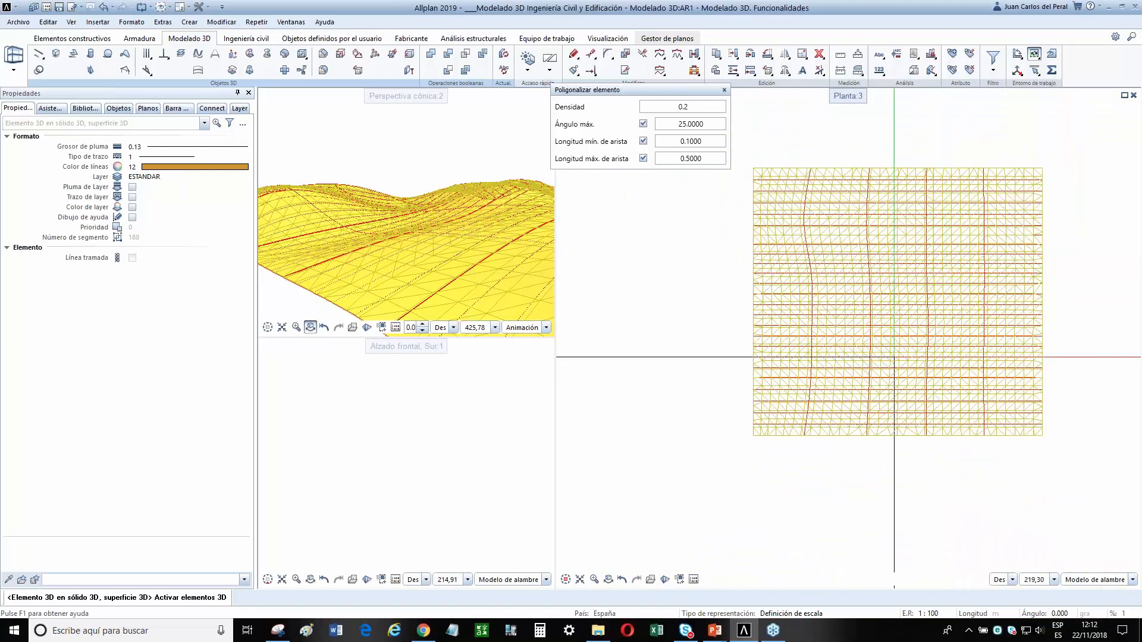
pyautogui.click(566, 566)
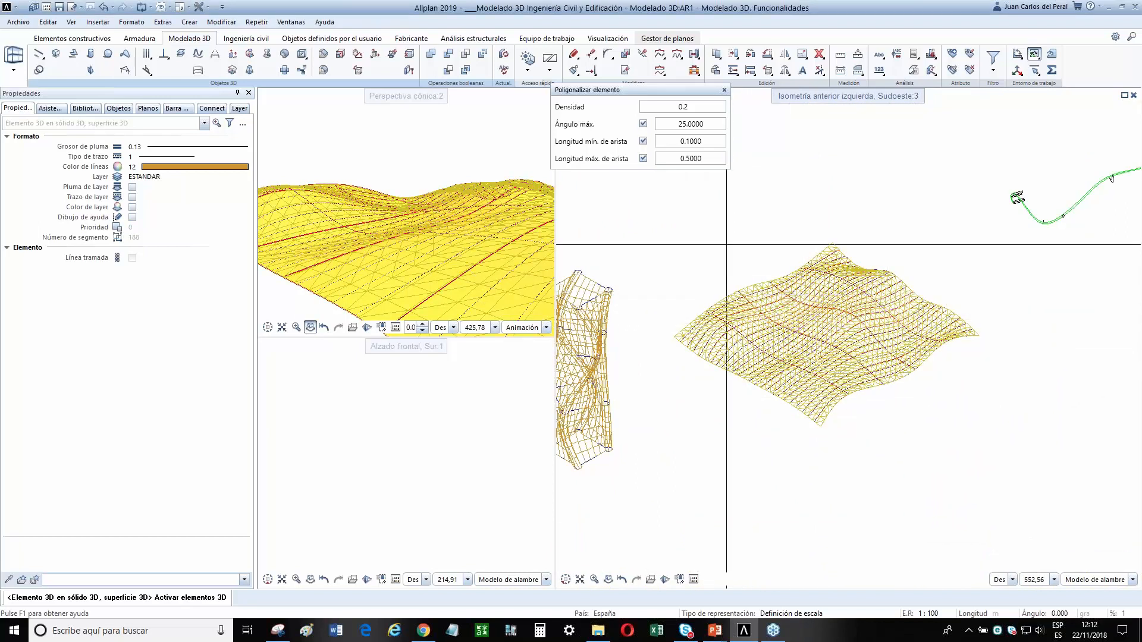
pyautogui.click(810, 266)
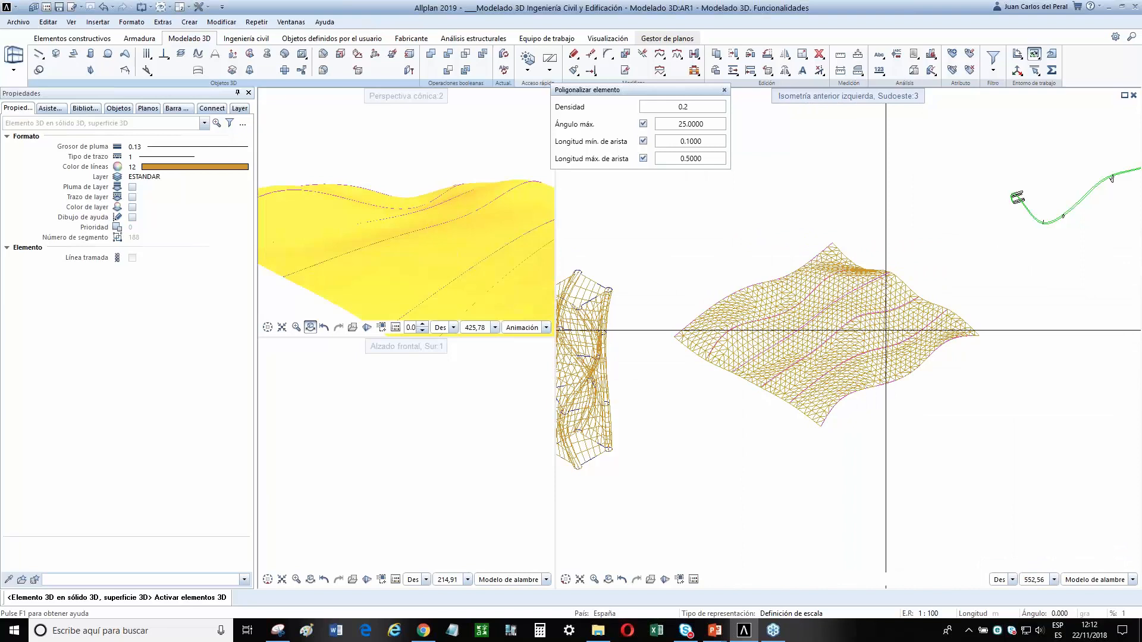
# Start Recorrido de barrido and select the U-shaped profiles at both ends of the curved bridge as profiles 1 and 2.
pyautogui.scroll(-2, 875, 339)
pyautogui.moveTo(874, 339); pyautogui.dragTo(857, 347, button='middle')
pyautogui.scroll(-2, 857, 347)
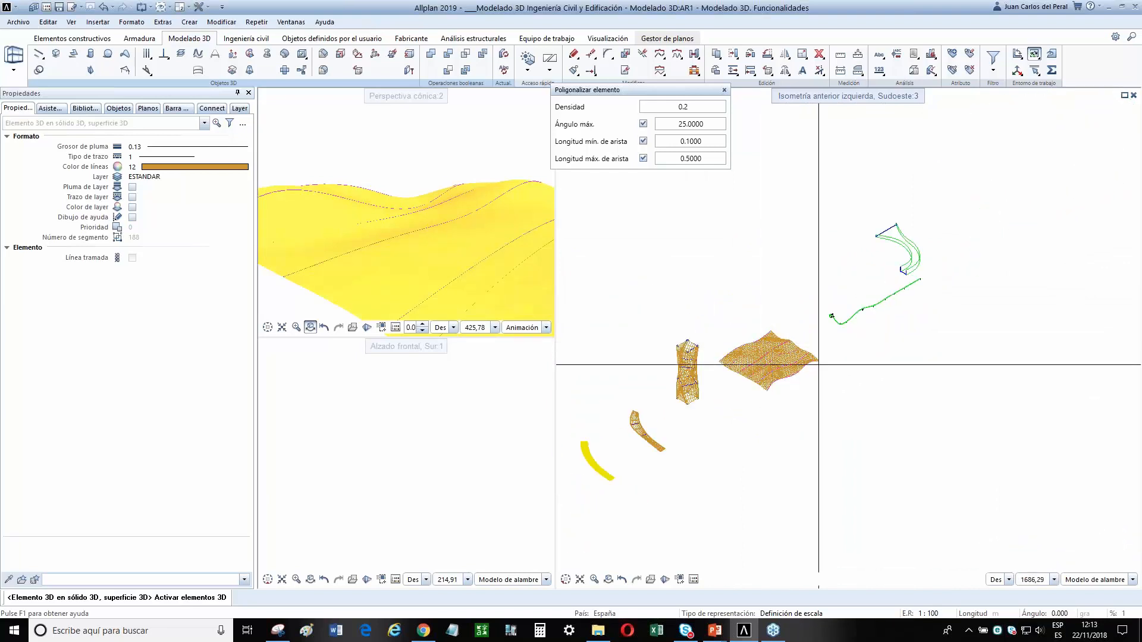
pyautogui.scroll(3, 744, 336)
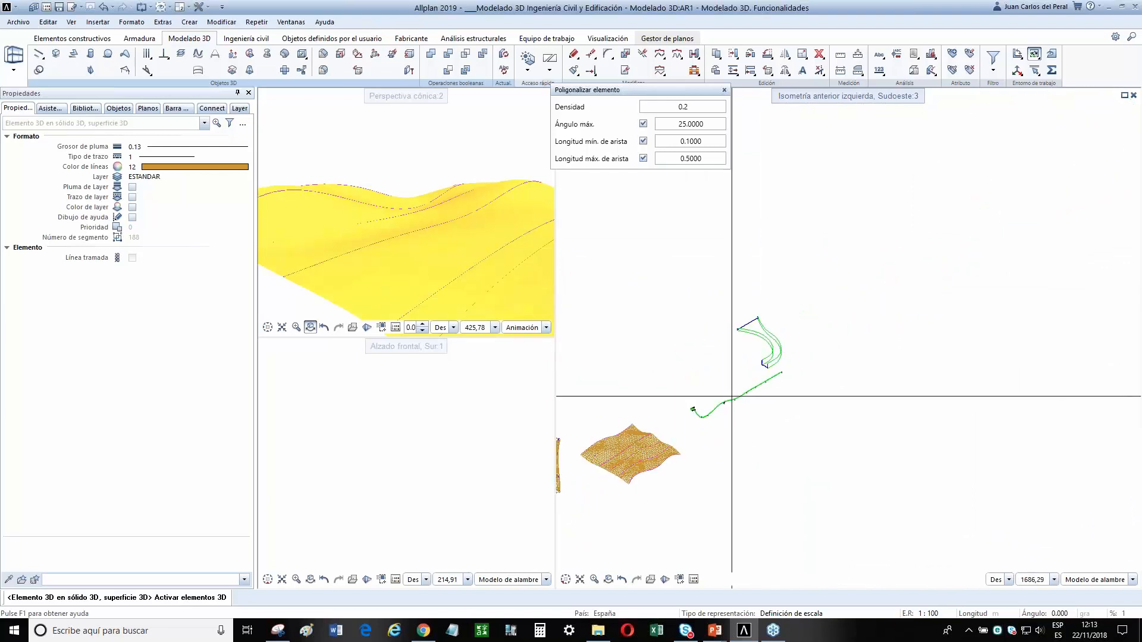
pyautogui.scroll(2, 744, 336)
pyautogui.press('Escape')
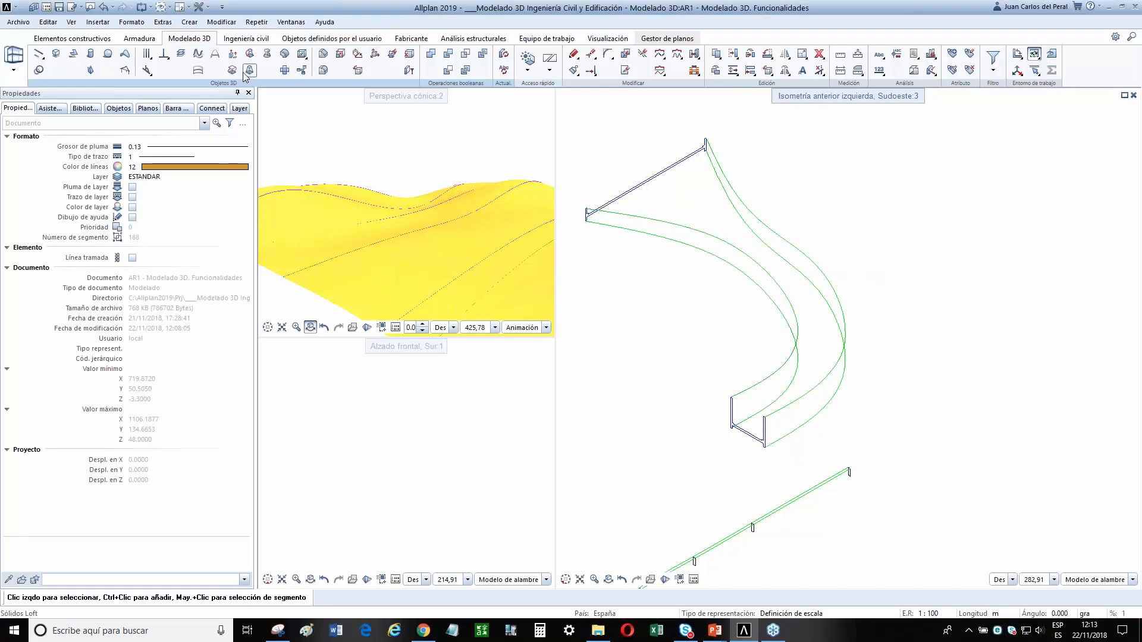
pyautogui.click(251, 54)
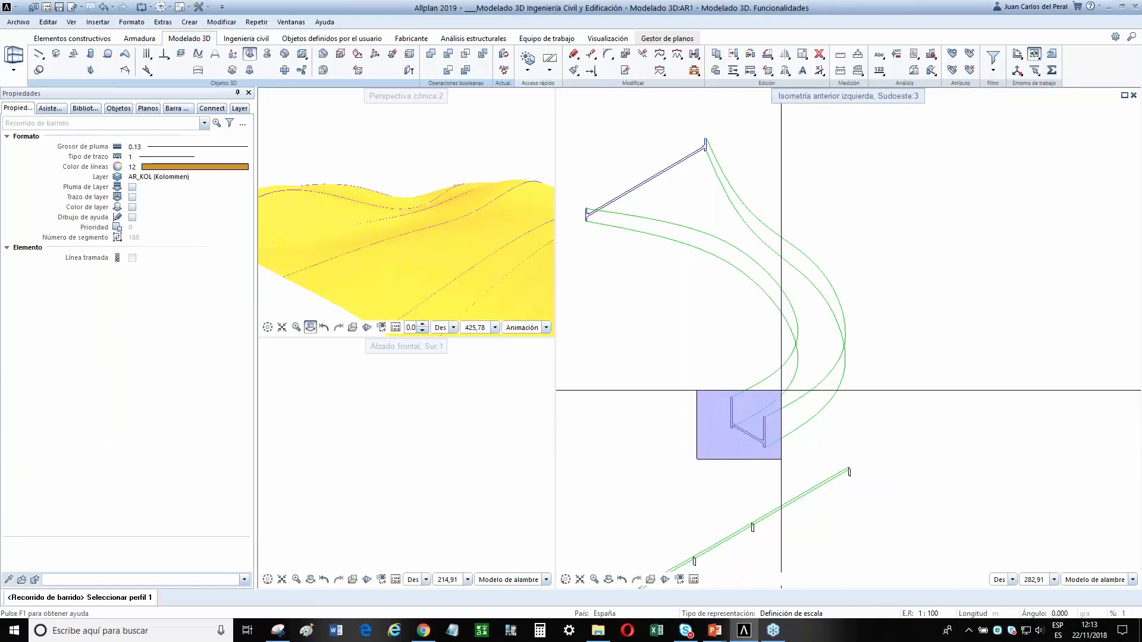
pyautogui.click(781, 391)
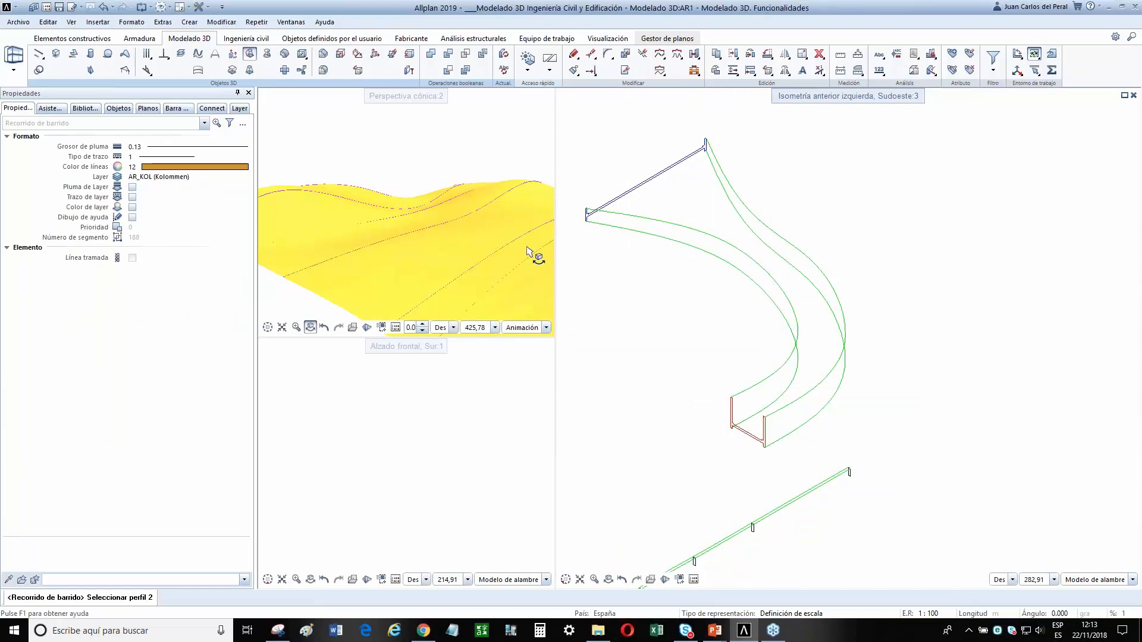
pyautogui.moveTo(568, 249); pyautogui.dragTo(714, 114)
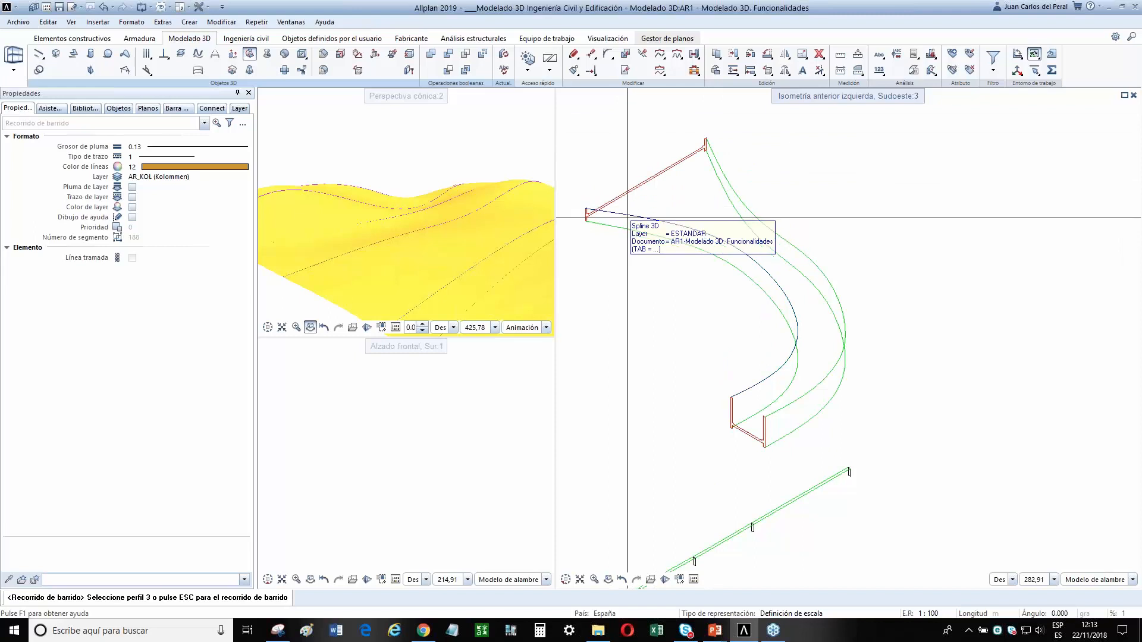
# Sweep the two profiles along the four curved splines with only Volumen cerrado enabled to generate the bridge solid.
pyautogui.press('Escape')
pyautogui.click(633, 215)
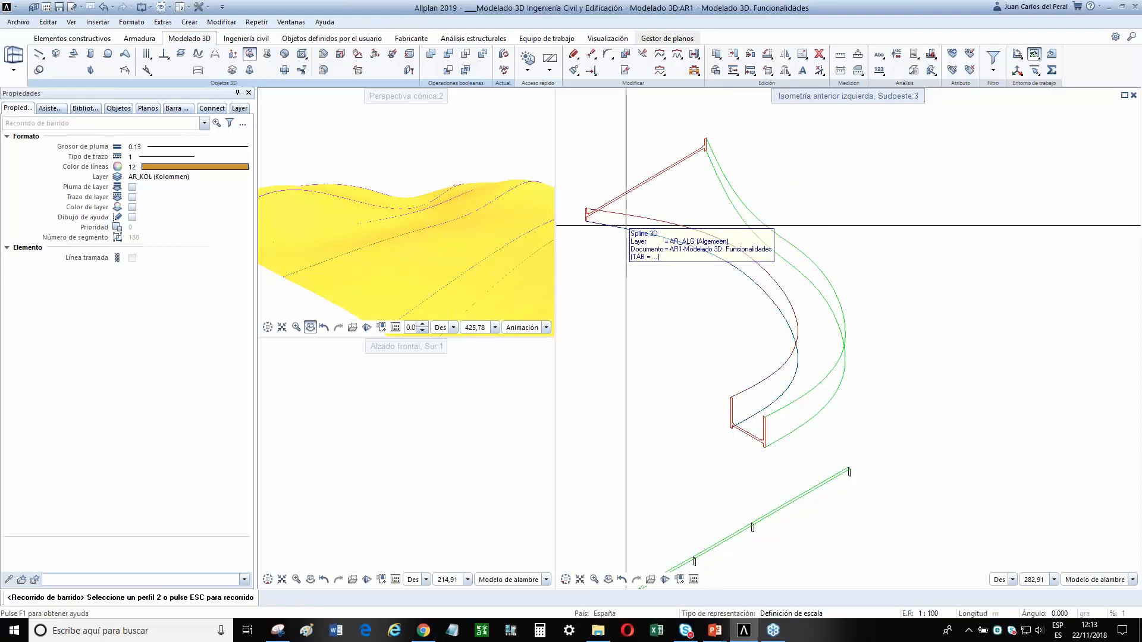
pyautogui.click(626, 226)
pyautogui.click(738, 213)
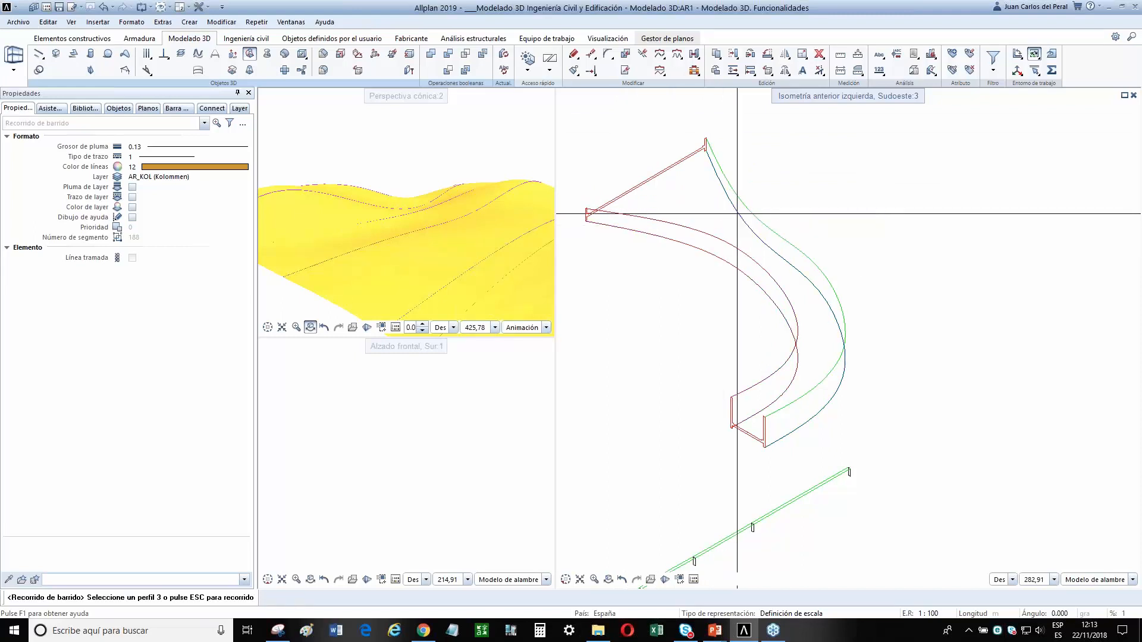
pyautogui.click(741, 205)
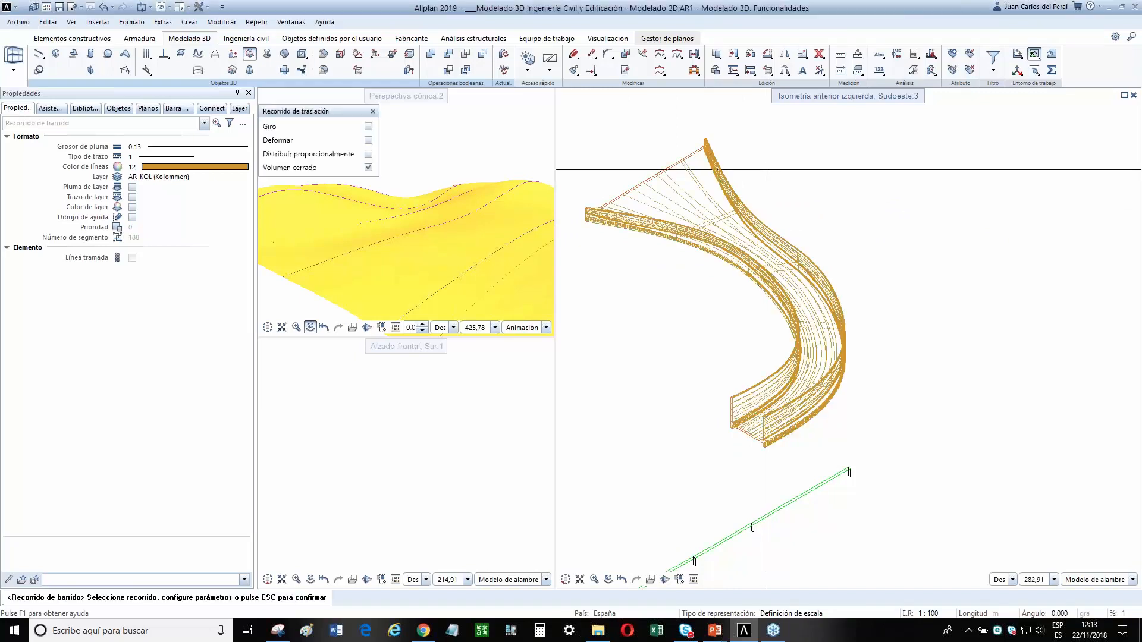
pyautogui.scroll(-5, 465, 230)
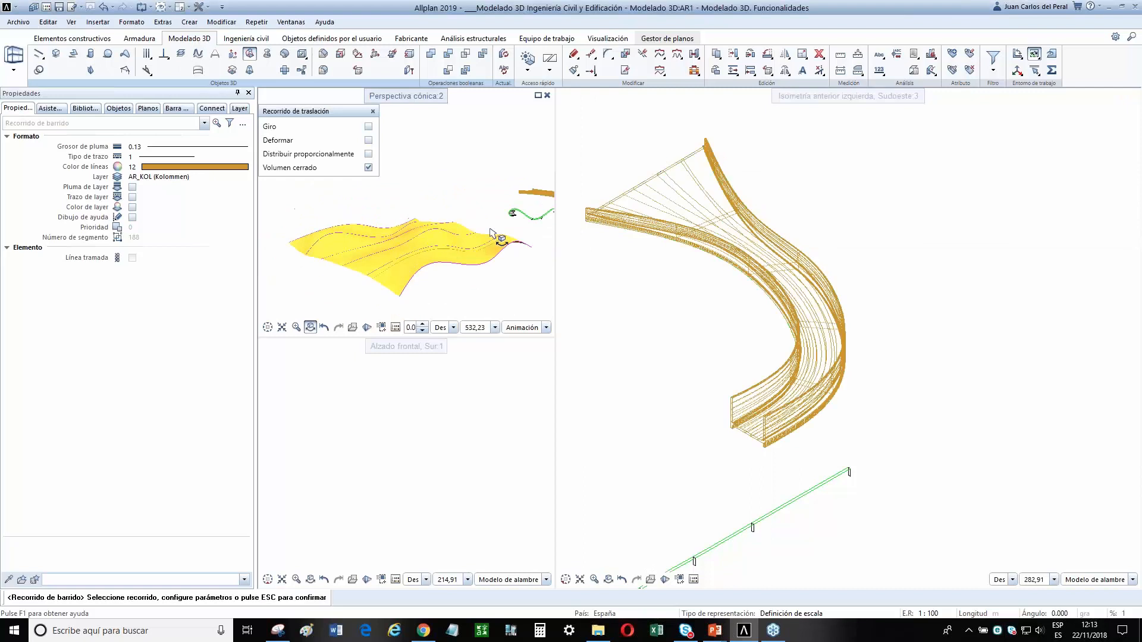
pyautogui.moveTo(491, 231); pyautogui.dragTo(413, 249, button='middle')
pyautogui.scroll(2, 448, 218)
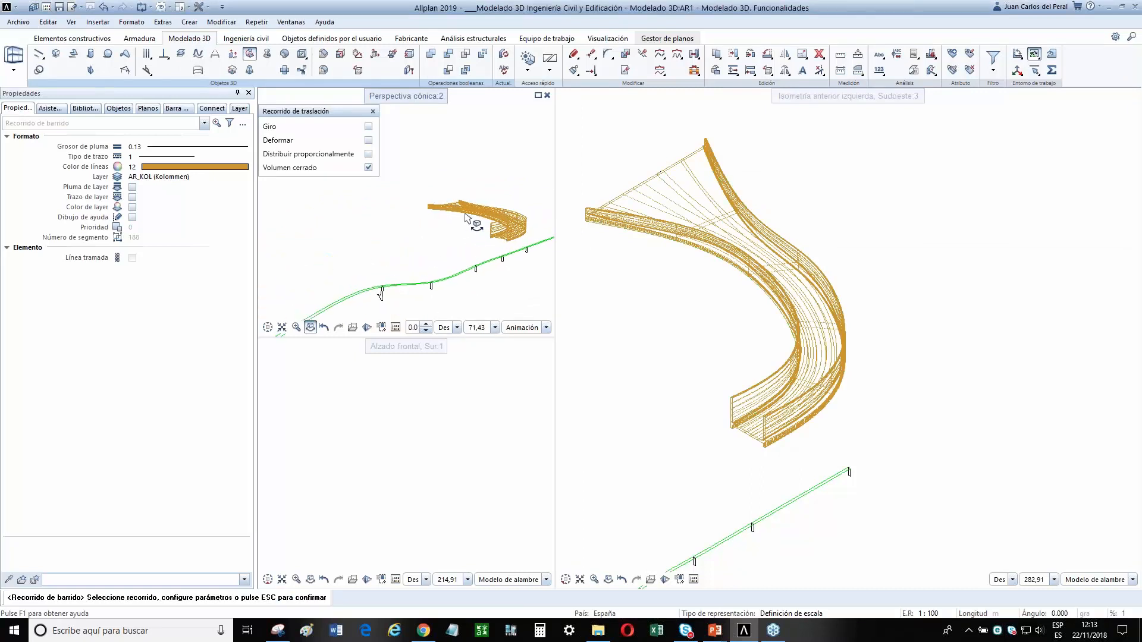
pyautogui.press('Escape')
# Inspect the swept bridge solid in the perspective view.
pyautogui.moveTo(443, 228); pyautogui.dragTo(530, 225)
pyautogui.moveTo(530, 225); pyautogui.dragTo(271, 240, button='middle')
pyautogui.moveTo(516, 252); pyautogui.dragTo(279, 281, button='middle')
pyautogui.scroll(-1, 536, 236)
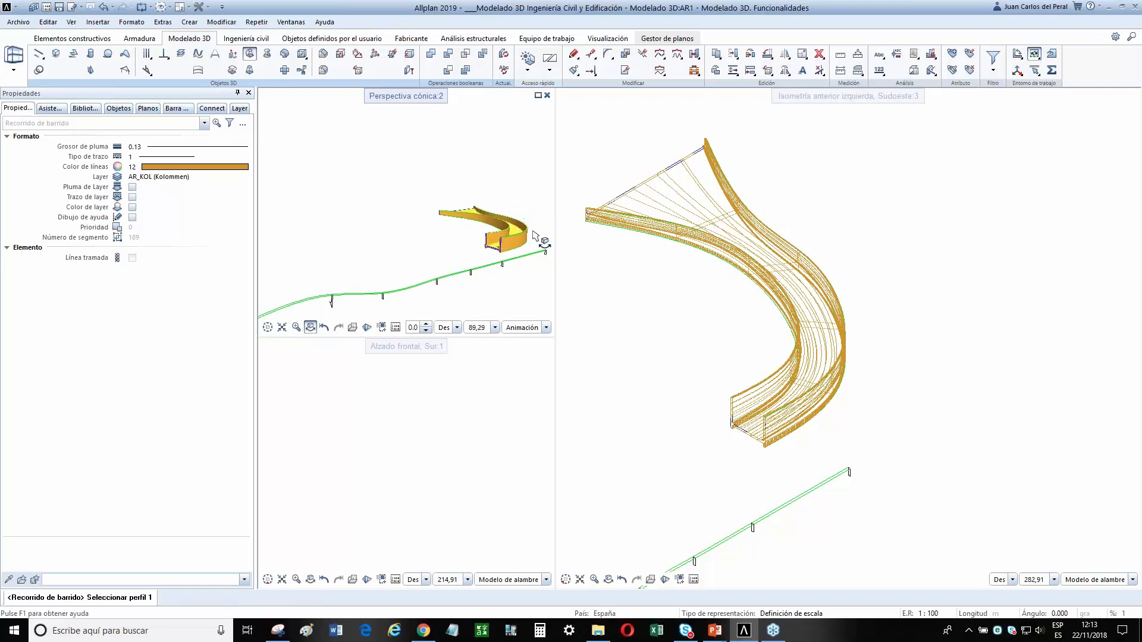
# Try to move the upper corner point of the near end section on the bridge solid and its profile, and undo it.
pyautogui.scroll(4, 503, 242)
pyautogui.scroll(5, 678, 404)
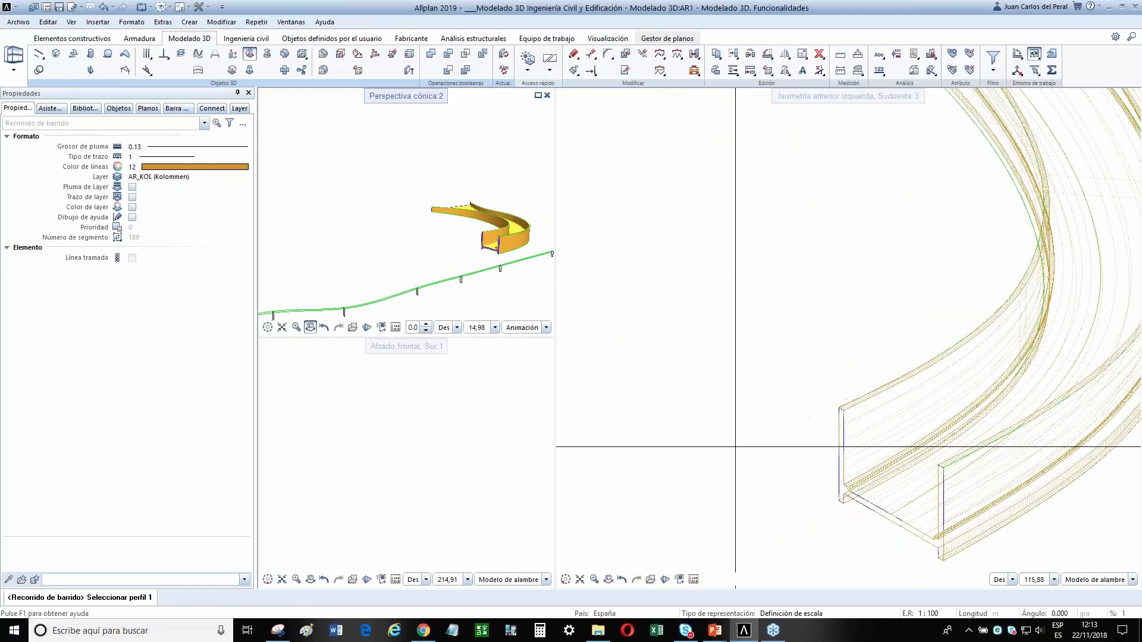
pyautogui.click(898, 429)
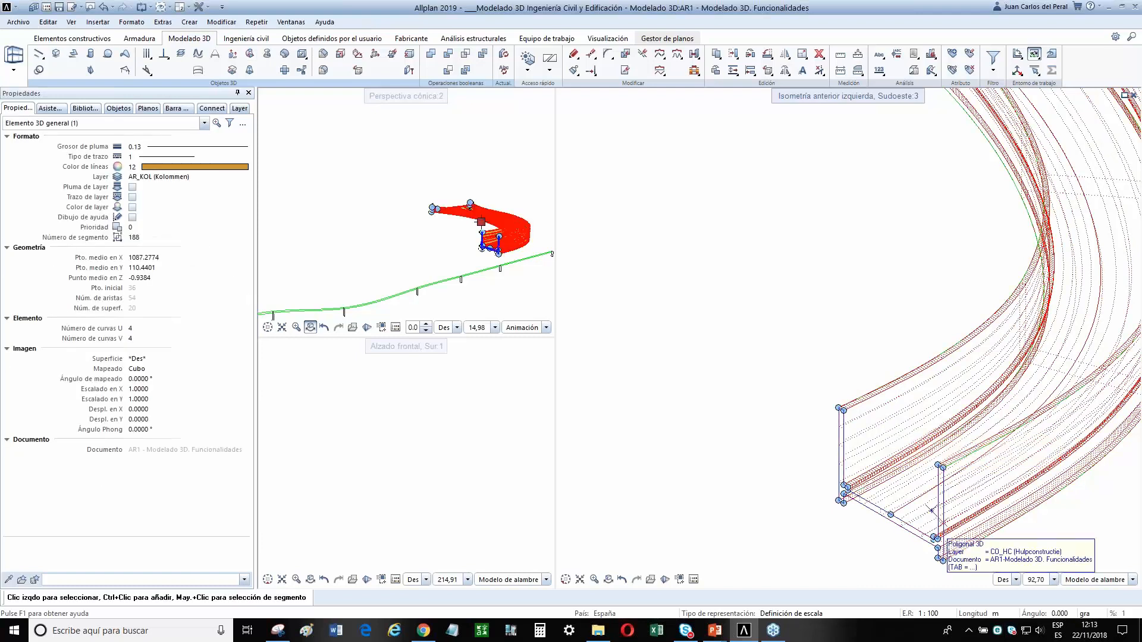
pyautogui.scroll(2, 789, 425)
pyautogui.scroll(4, 789, 425)
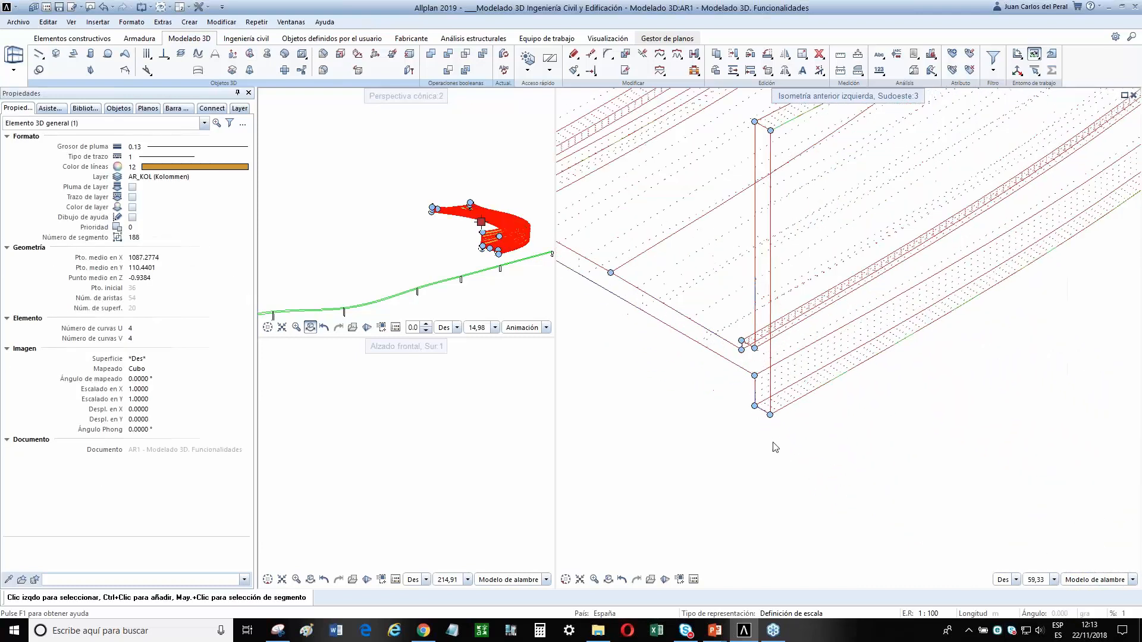
pyautogui.scroll(1, 861, 324)
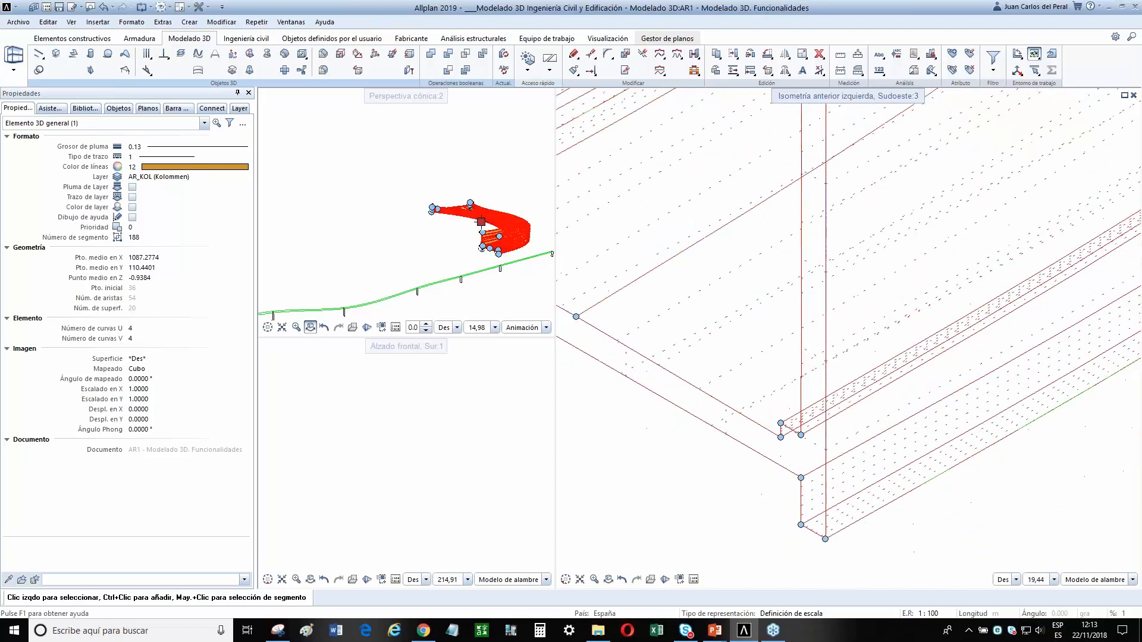
pyautogui.click(812, 220)
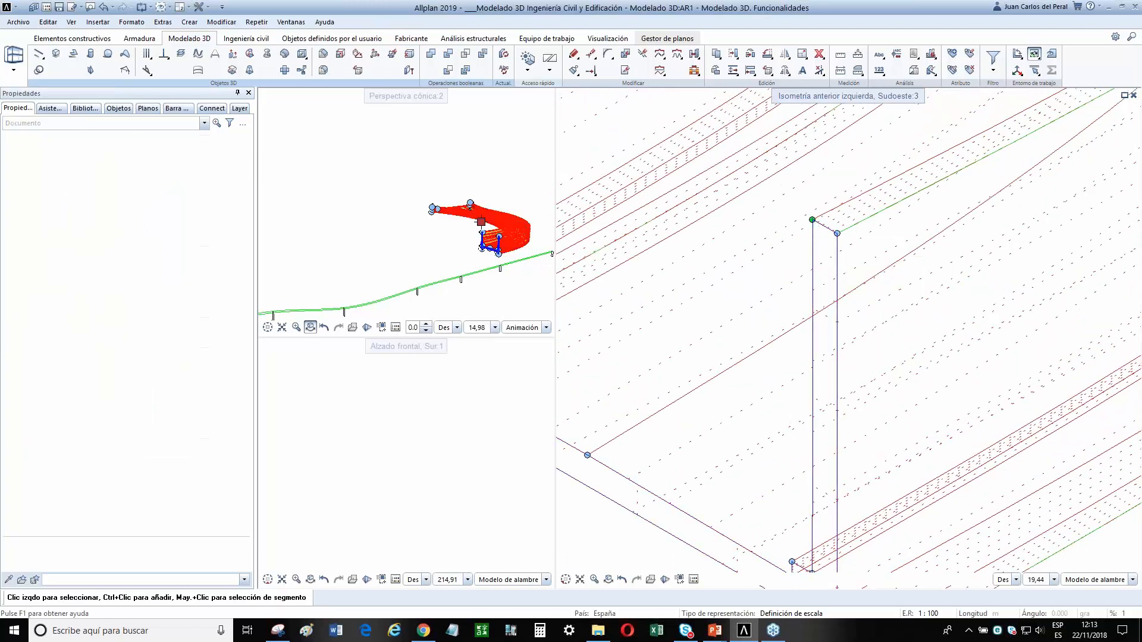
pyautogui.click(813, 220)
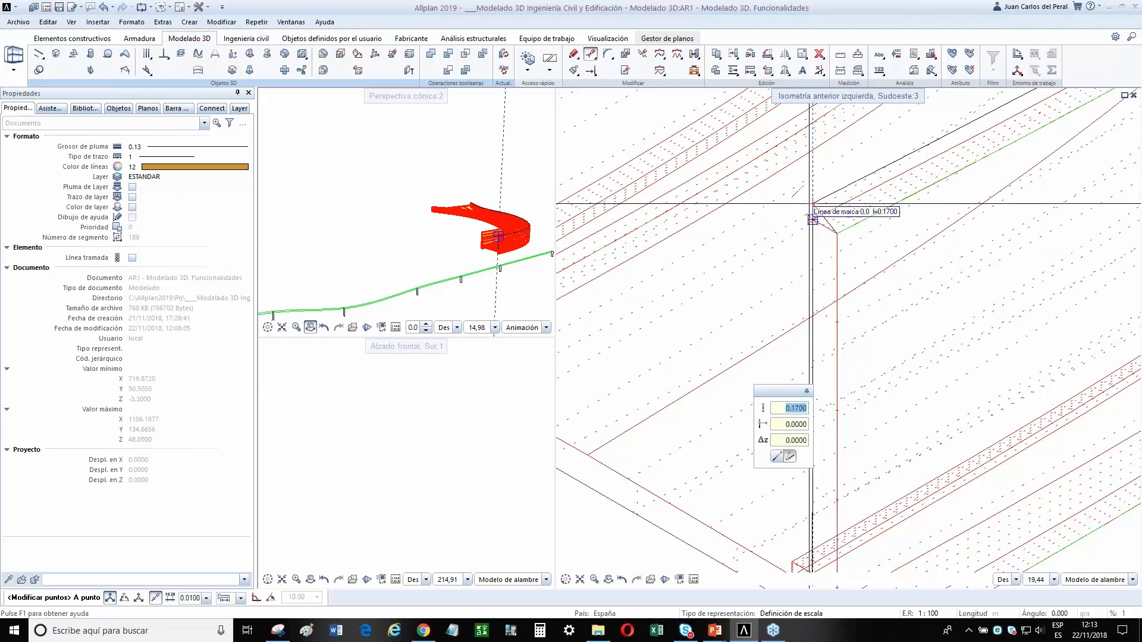
pyautogui.click(813, 220)
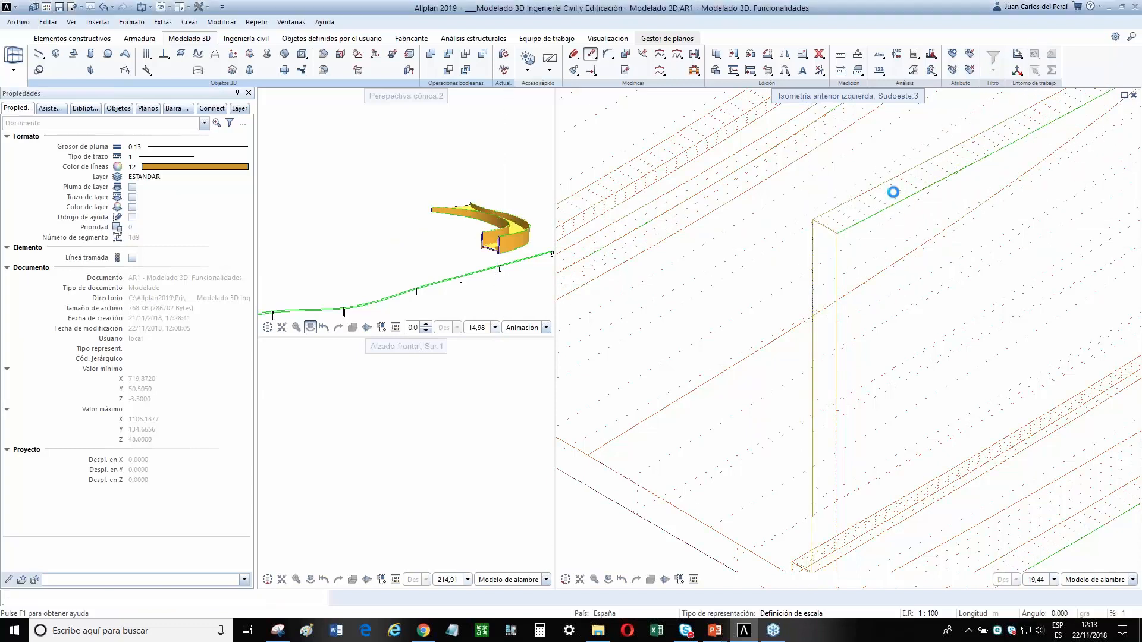
pyautogui.click(869, 214)
pyautogui.scroll(-3, 895, 222)
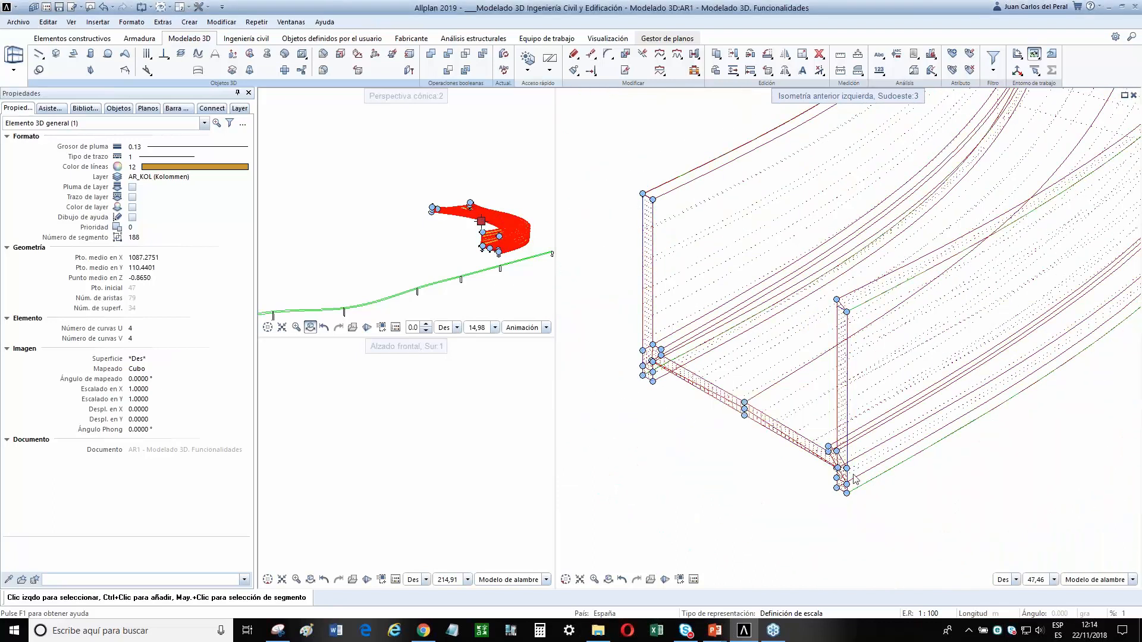
pyautogui.click(106, 10)
# Examine the section at the far end of the swept bridge.
pyautogui.scroll(-5, 908, 254)
pyautogui.moveTo(908, 254); pyautogui.dragTo(891, 437, button='middle')
pyautogui.moveTo(750, 128); pyautogui.dragTo(859, 375, button='middle')
pyautogui.scroll(3, 800, 208)
pyautogui.scroll(4, 799, 208)
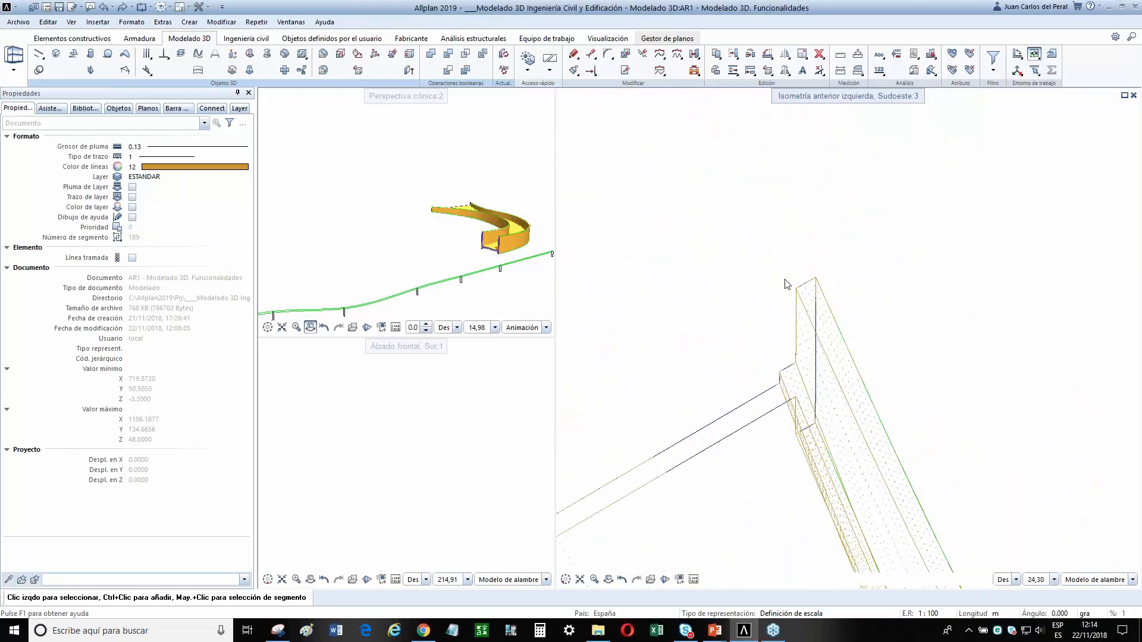
pyautogui.scroll(-10, 898, 348)
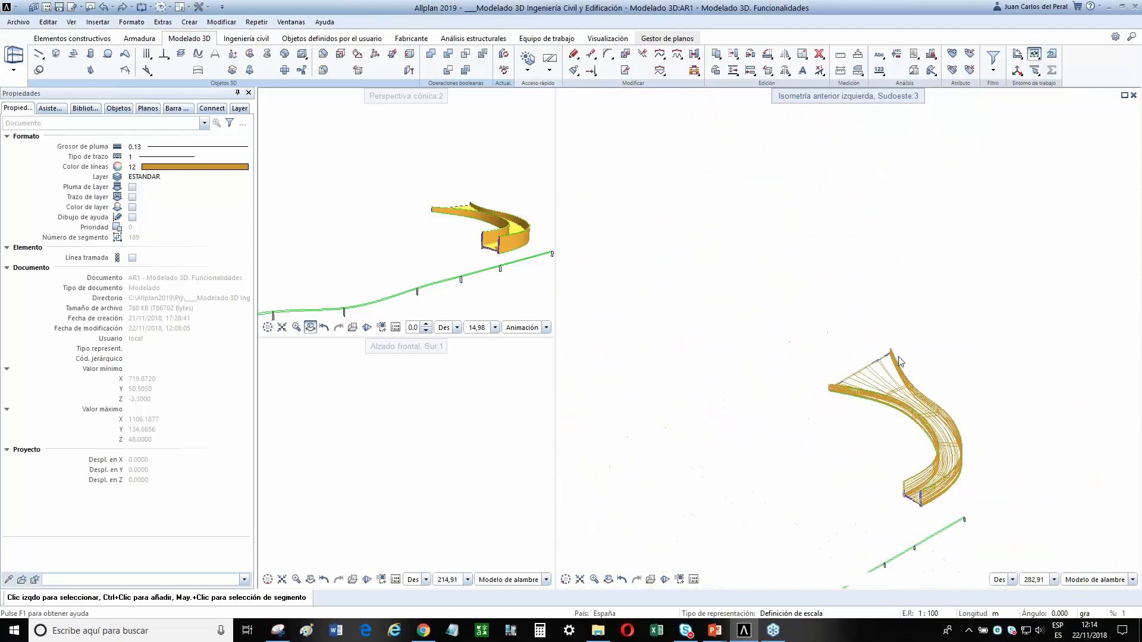
# Start Recorrido de barrido and select the first five small rectangular profiles in order along the long pair of splines.
pyautogui.scroll(3, 903, 368)
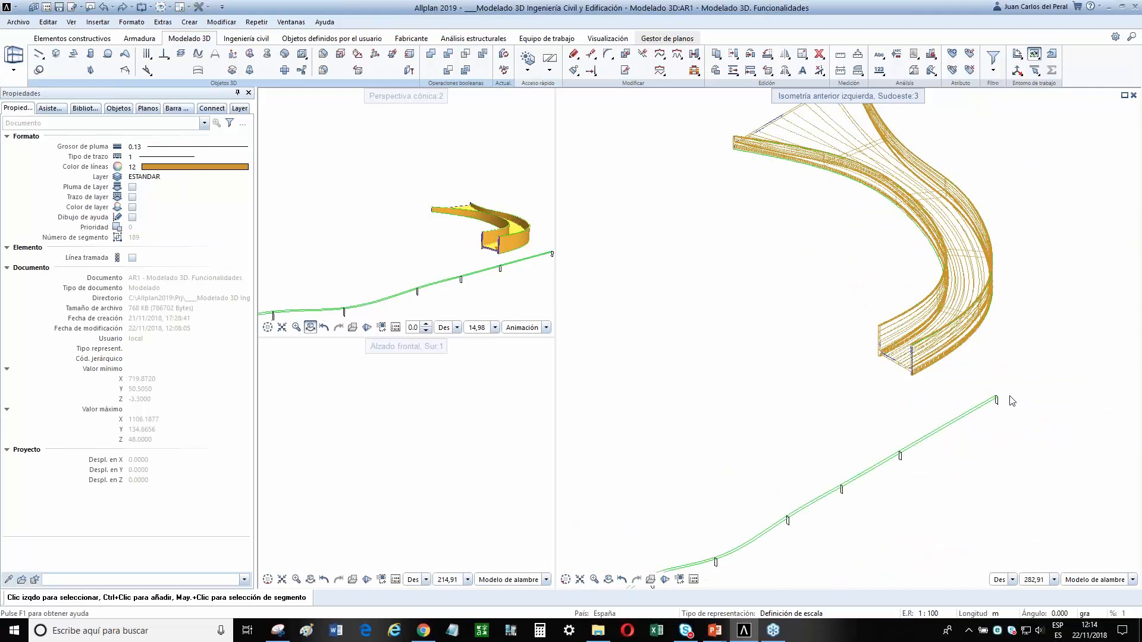
pyautogui.scroll(4, 963, 369)
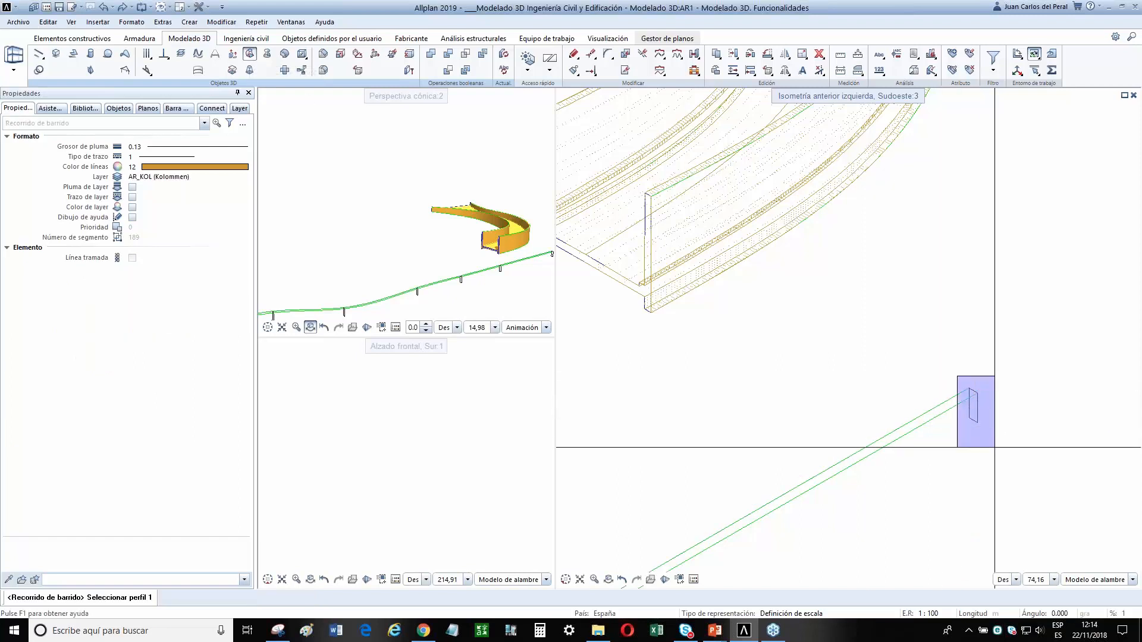
pyautogui.click(995, 447)
pyautogui.scroll(3, 814, 378)
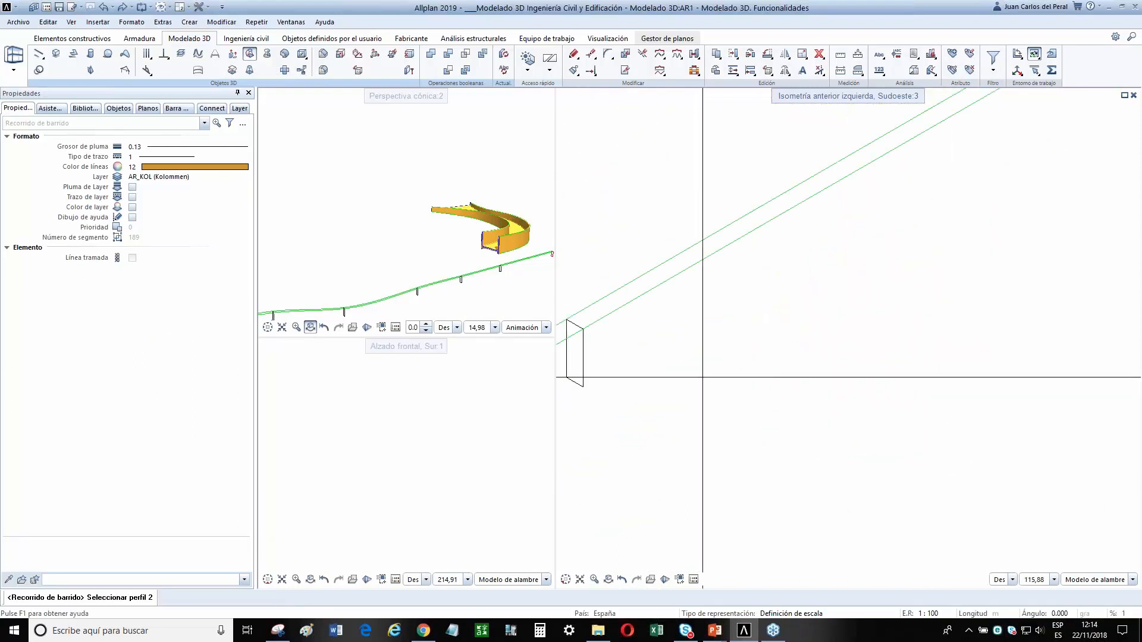
pyautogui.scroll(-2, 776, 362)
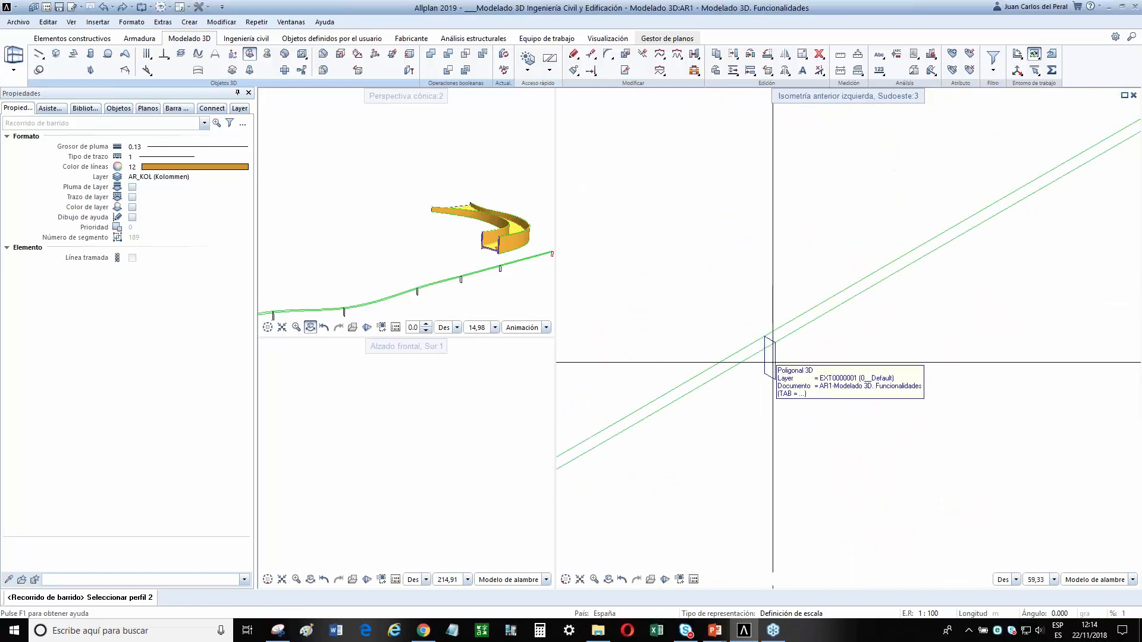
pyautogui.click(775, 362)
pyautogui.scroll(-1, 766, 416)
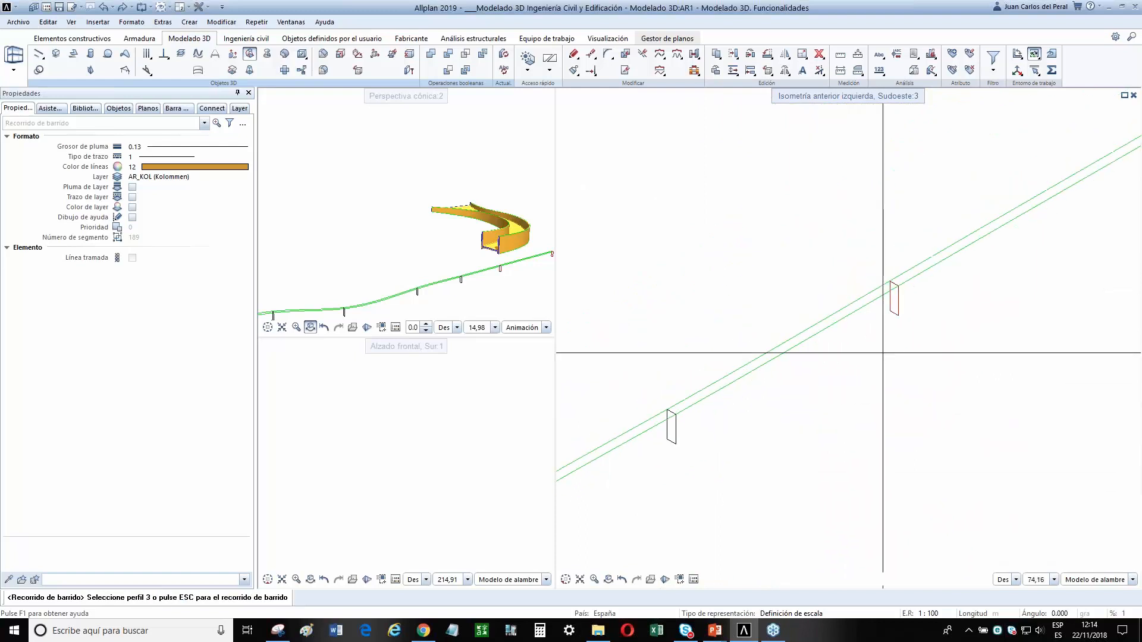
pyautogui.click(671, 427)
pyautogui.scroll(-1, 729, 447)
pyautogui.scroll(1, 761, 410)
pyautogui.click(760, 386)
pyautogui.scroll(-2, 741, 448)
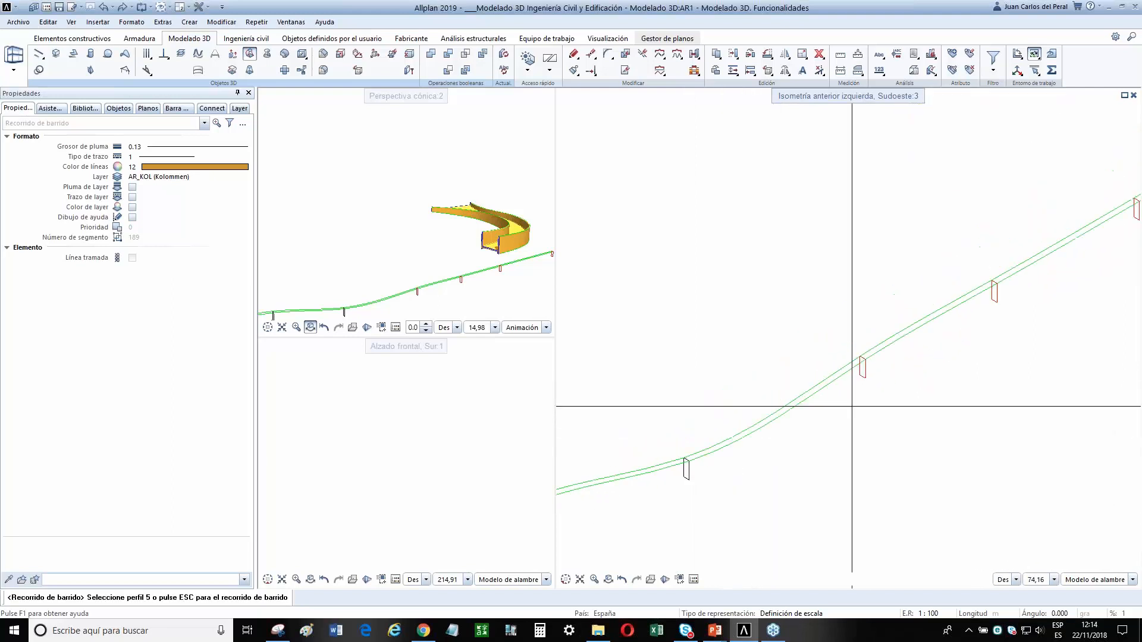
pyautogui.click(687, 469)
# Add the branched profile and the two following profiles before the splines' low bend as profiles 6 to 8.
pyautogui.scroll(4, 688, 471)
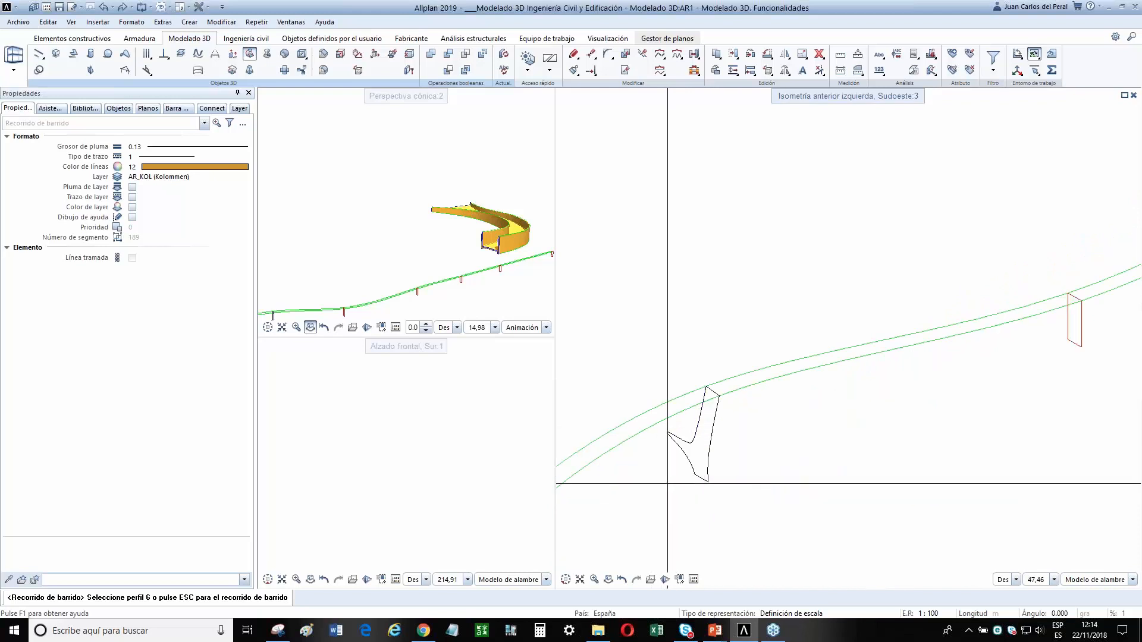
pyautogui.click(710, 425)
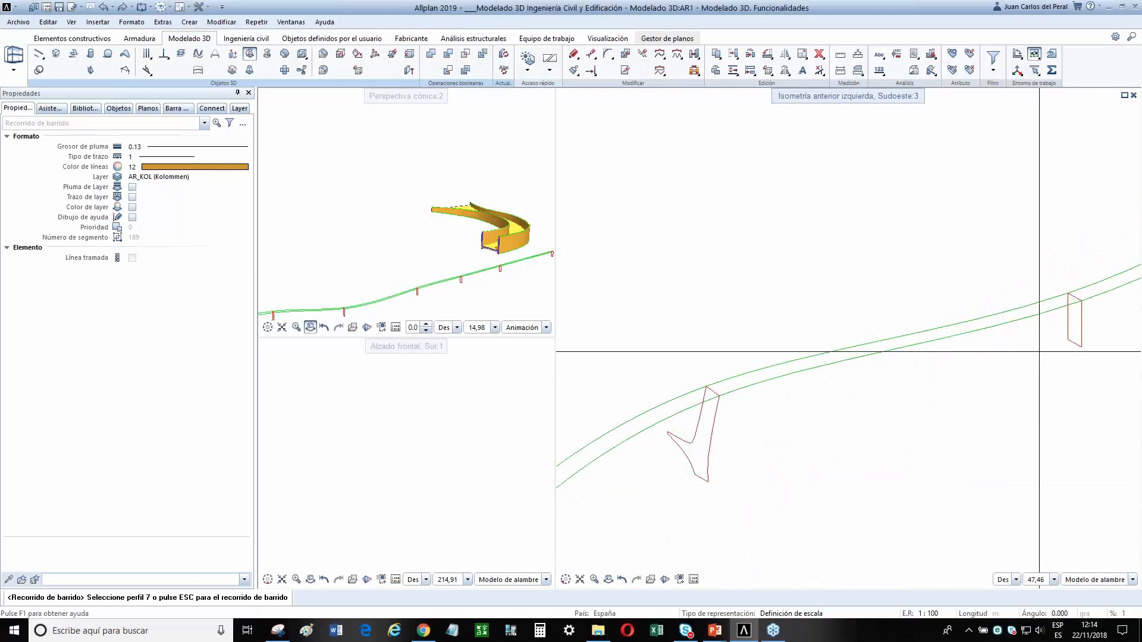
pyautogui.scroll(-7, 721, 451)
pyautogui.scroll(7, 739, 349)
pyautogui.click(753, 353)
pyautogui.scroll(1, 695, 397)
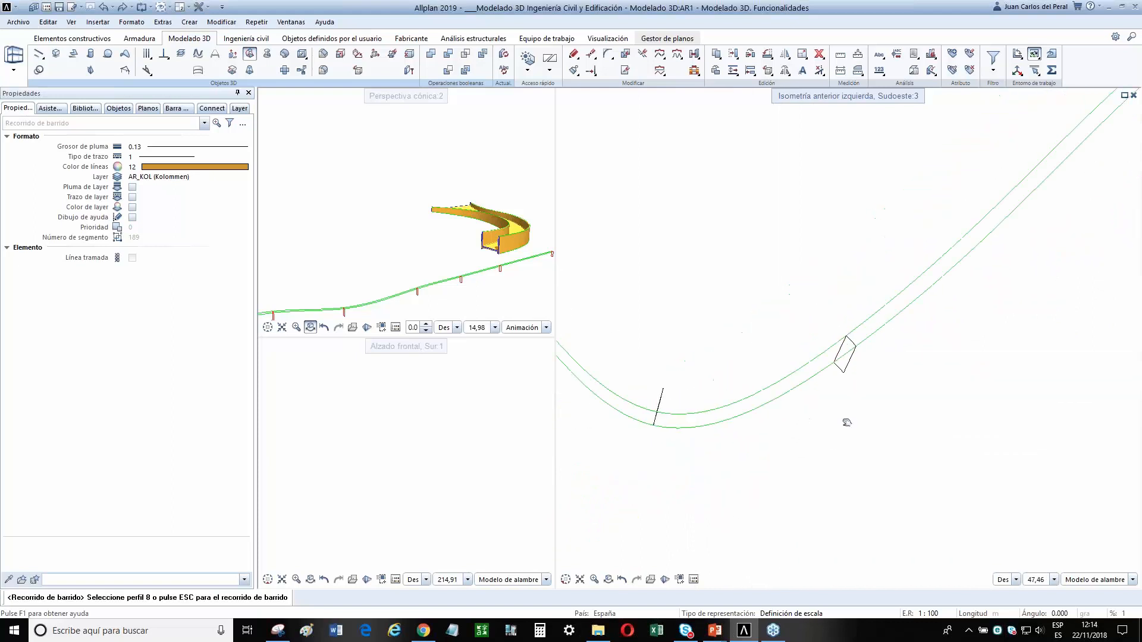
pyautogui.click(688, 395)
# Add the four elongated rectangular profiles at the splines' looped end as profiles 9 to 12.
pyautogui.scroll(-2, 832, 473)
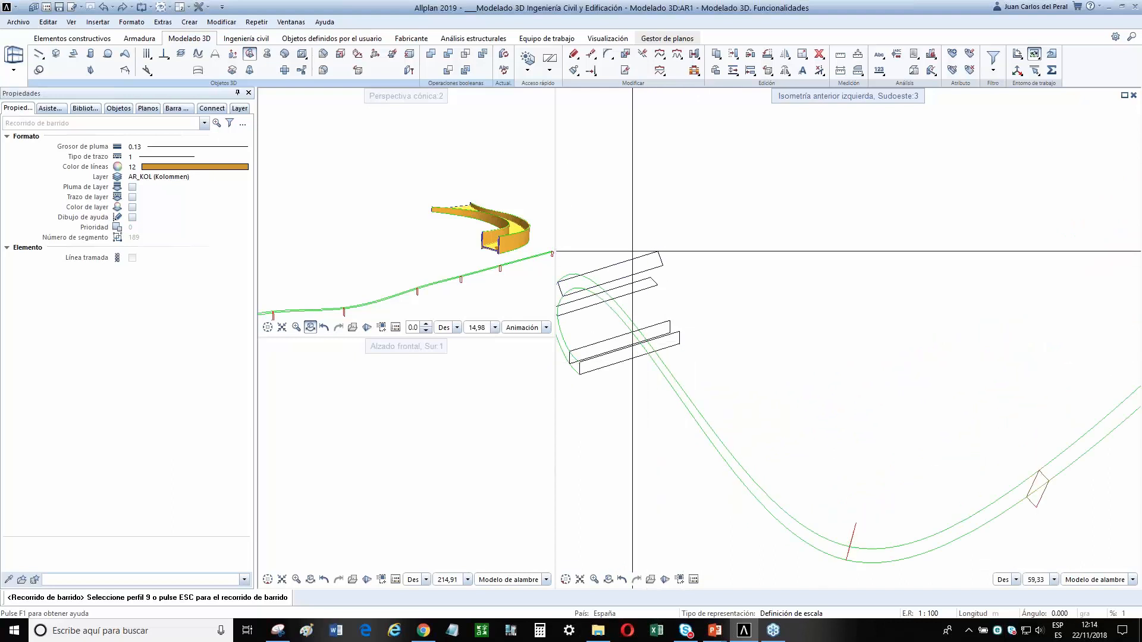
pyautogui.click(599, 264)
pyautogui.click(585, 308)
pyautogui.click(585, 346)
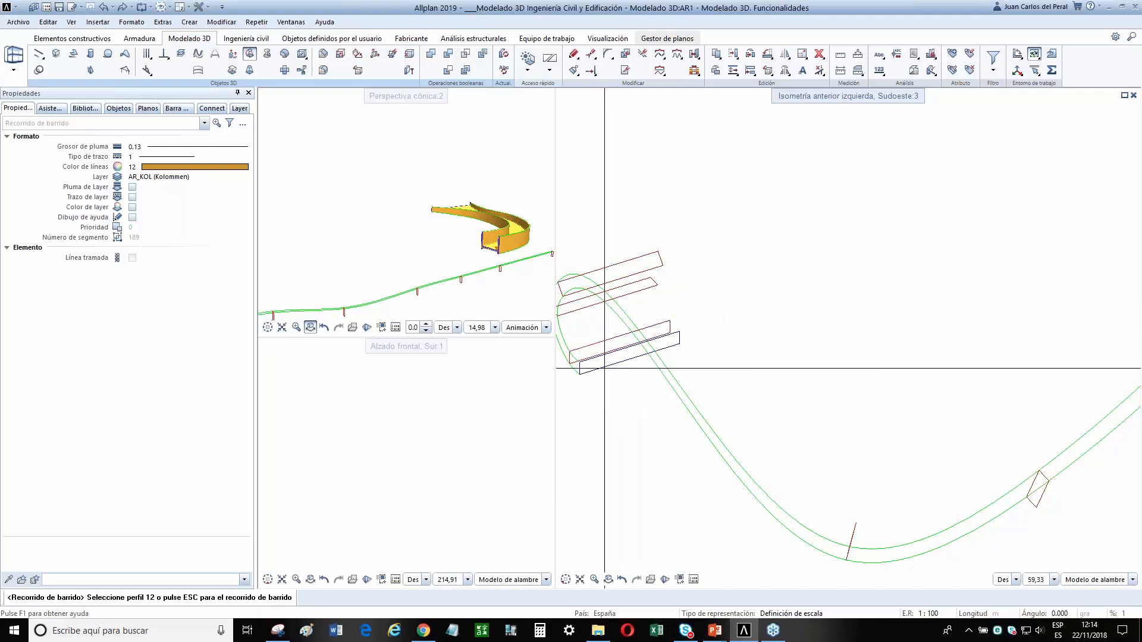
pyautogui.click(605, 368)
# Select the two long parallel splines as the paths of the twelve-profile sweep.
pyautogui.scroll(-2, 931, 417)
pyautogui.scroll(5, 931, 417)
pyautogui.scroll(2, 884, 229)
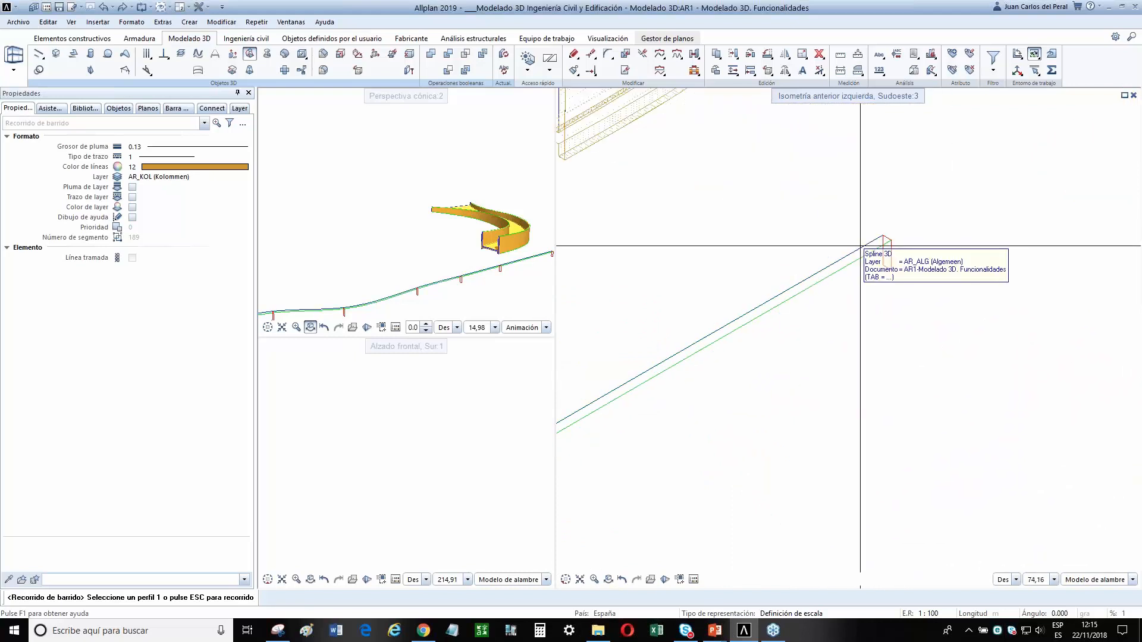
pyautogui.click(860, 245)
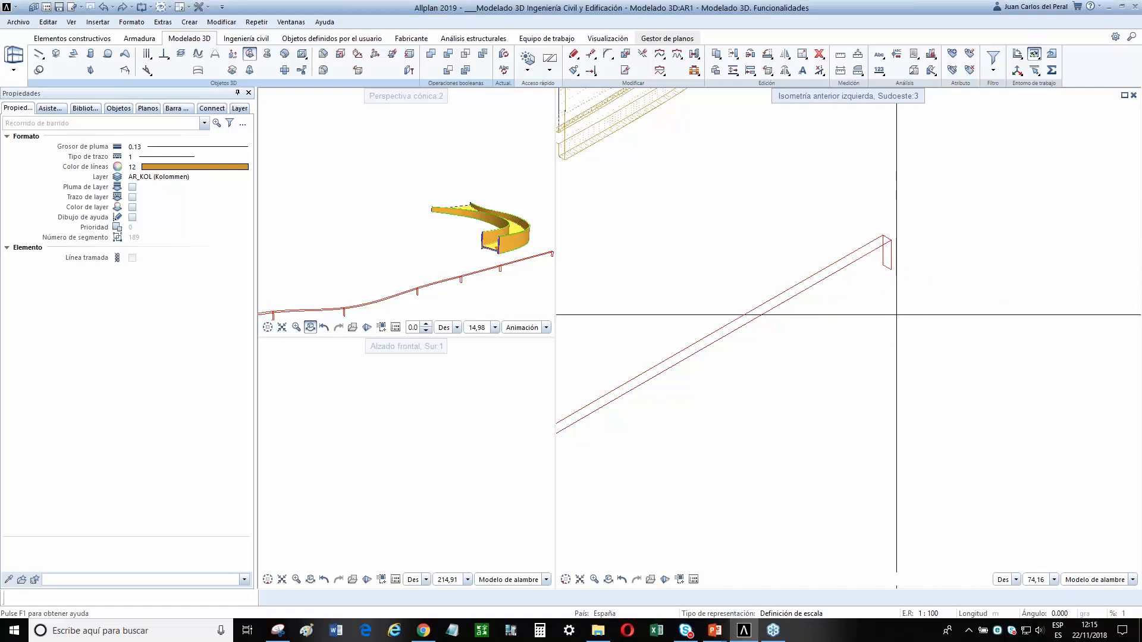
# Finish the path selection, turn on Giro for the sweep and pick the spline beside the looped end as path.
pyautogui.press('Escape')
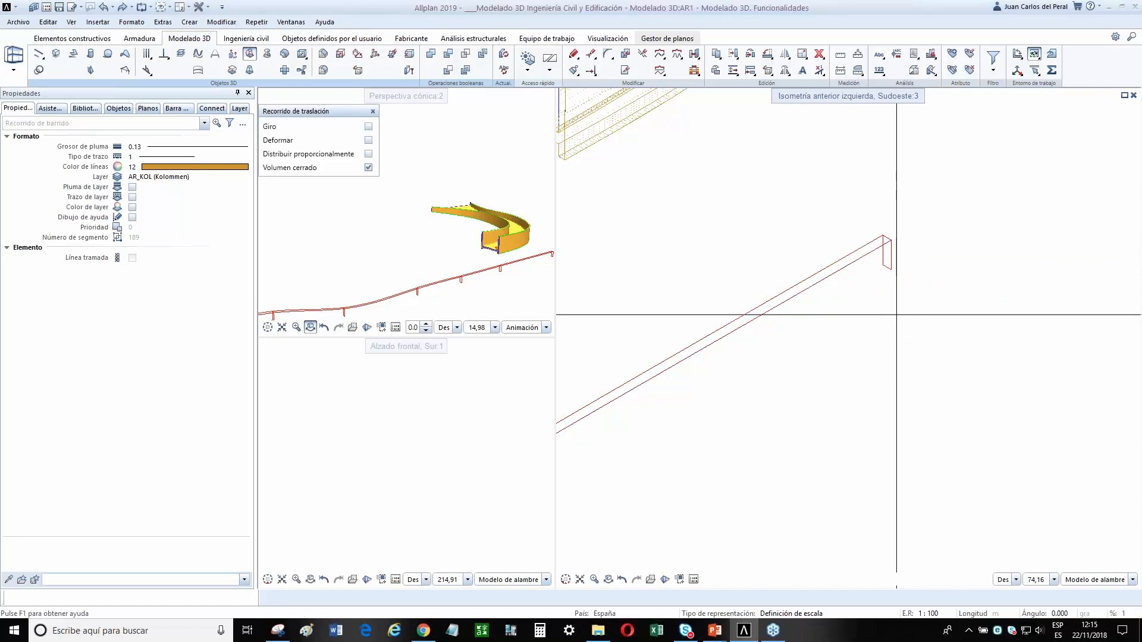
pyautogui.scroll(-5, 815, 355)
pyautogui.moveTo(829, 358); pyautogui.dragTo(902, 334, button='middle')
pyautogui.scroll(9, 636, 443)
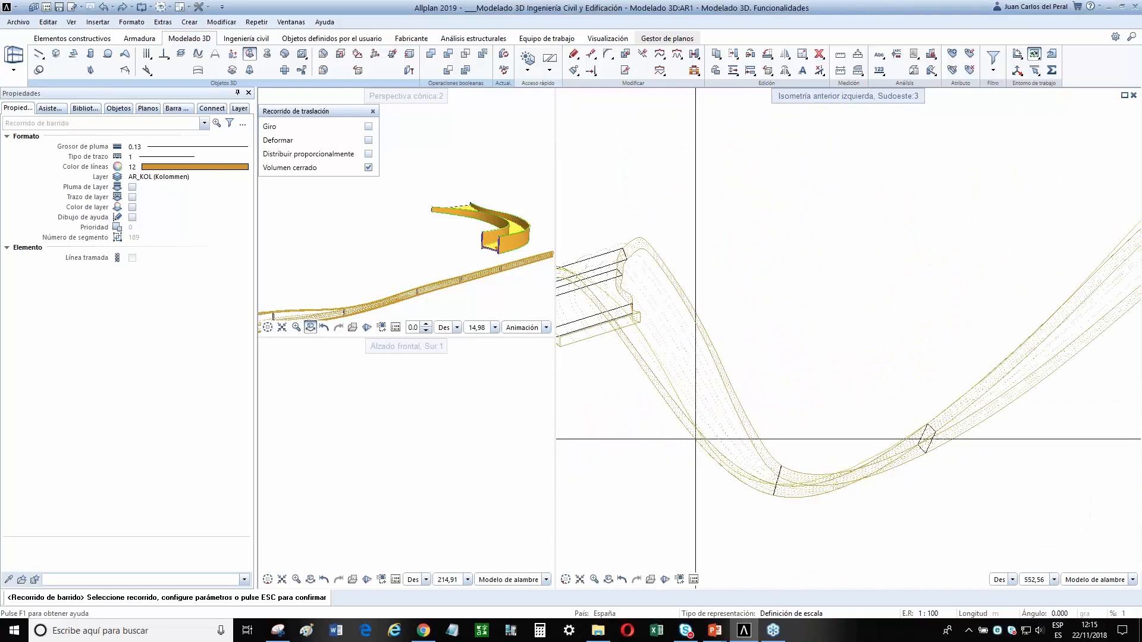
pyautogui.scroll(5, 657, 331)
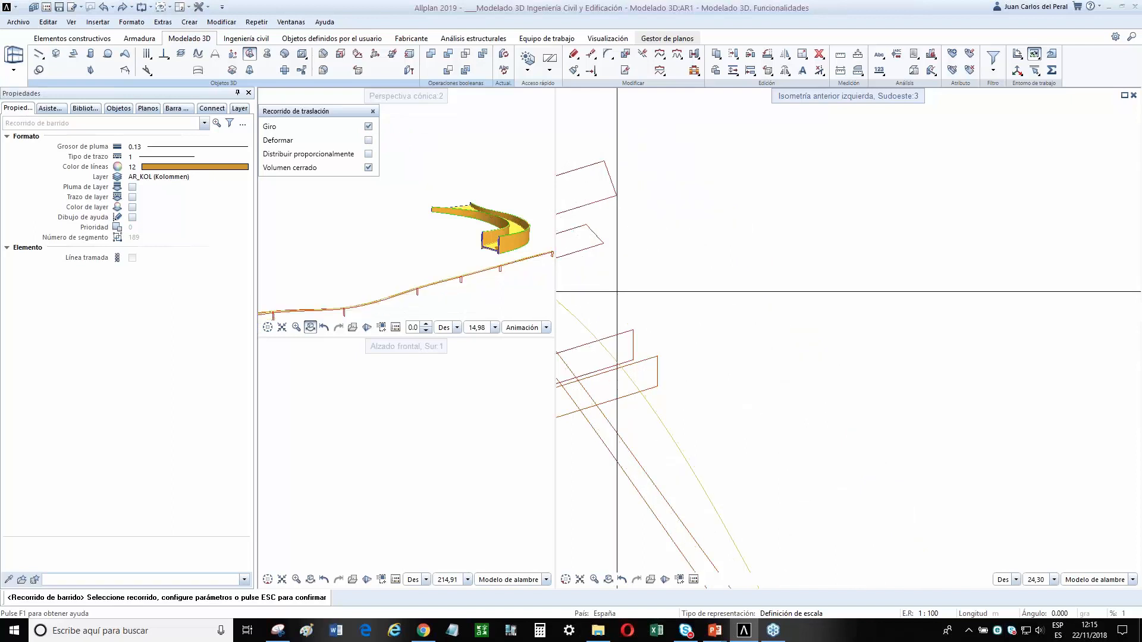
pyautogui.scroll(-3, 654, 310)
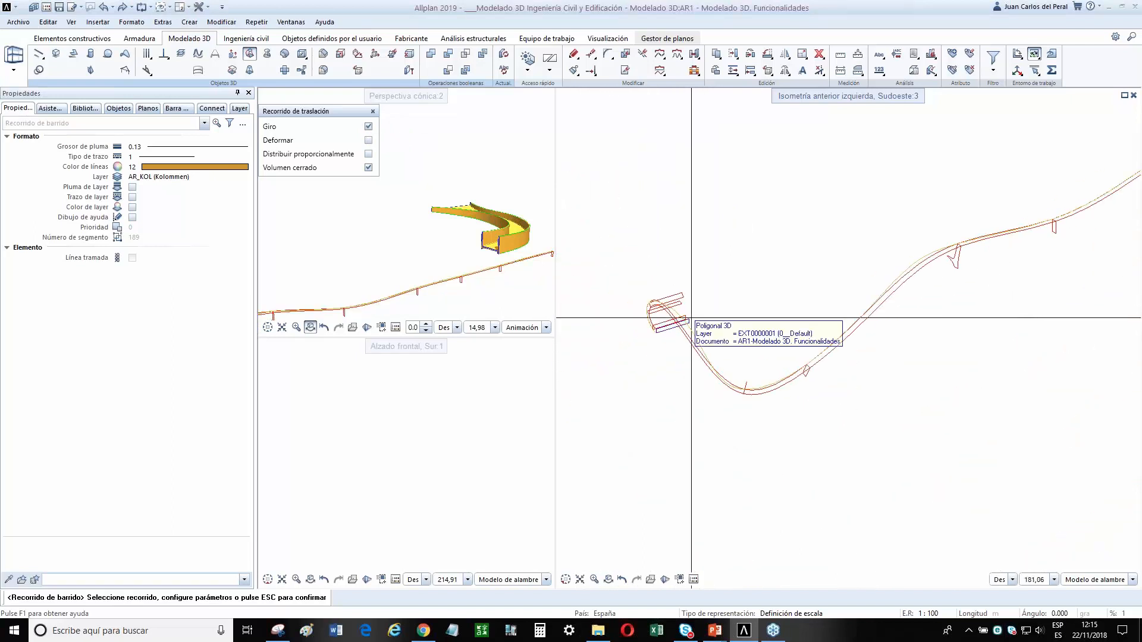
pyautogui.scroll(3, 678, 280)
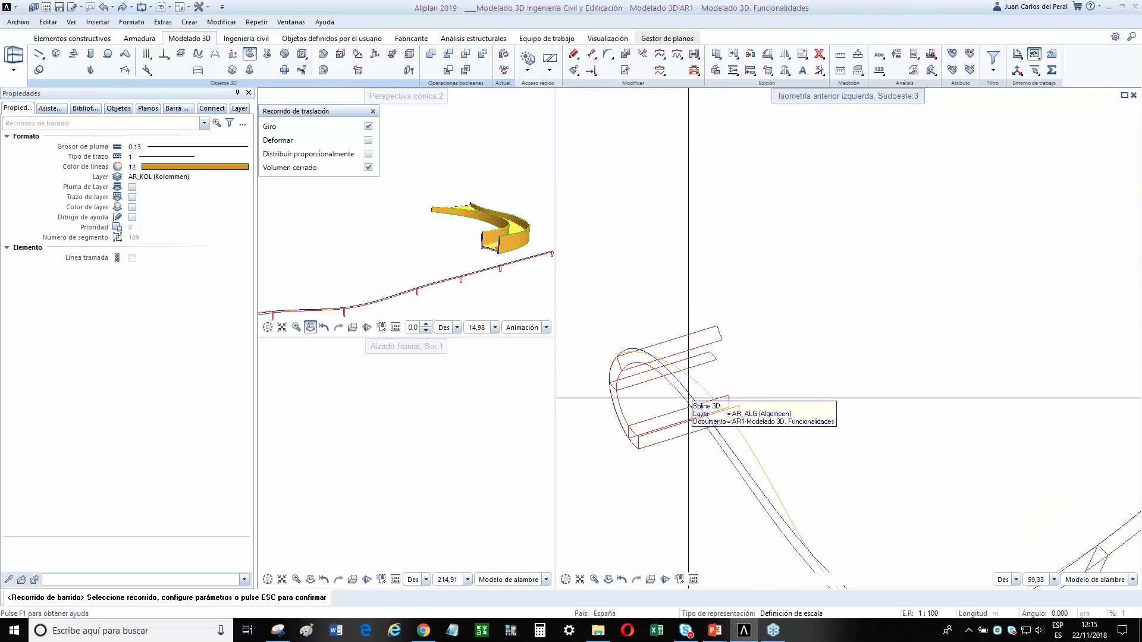
pyautogui.scroll(-1, 699, 383)
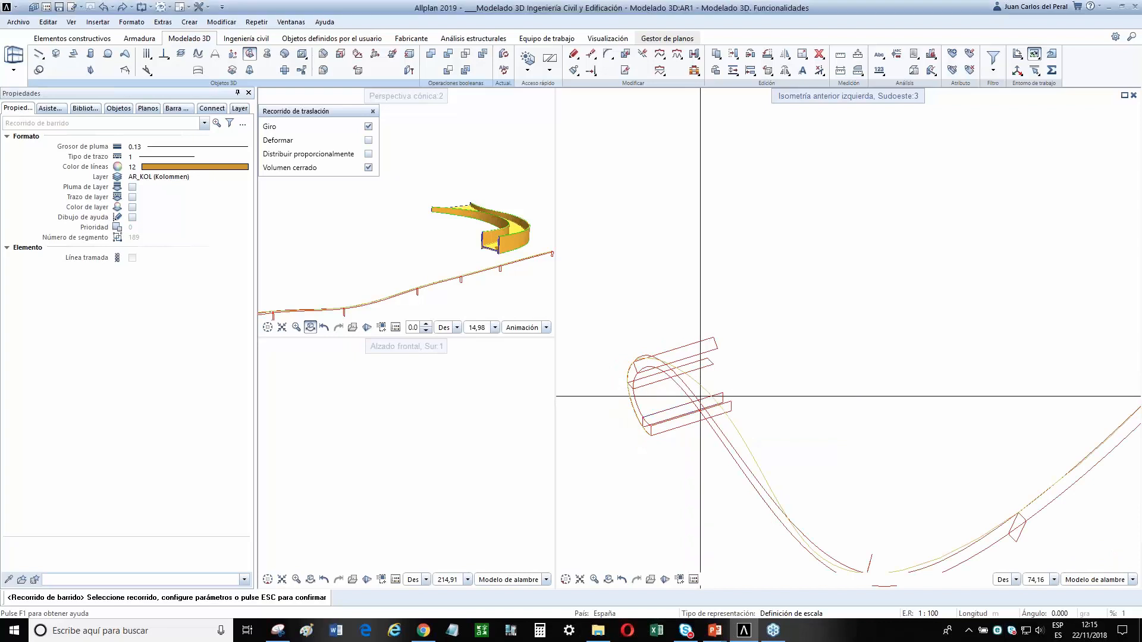
pyautogui.click(691, 392)
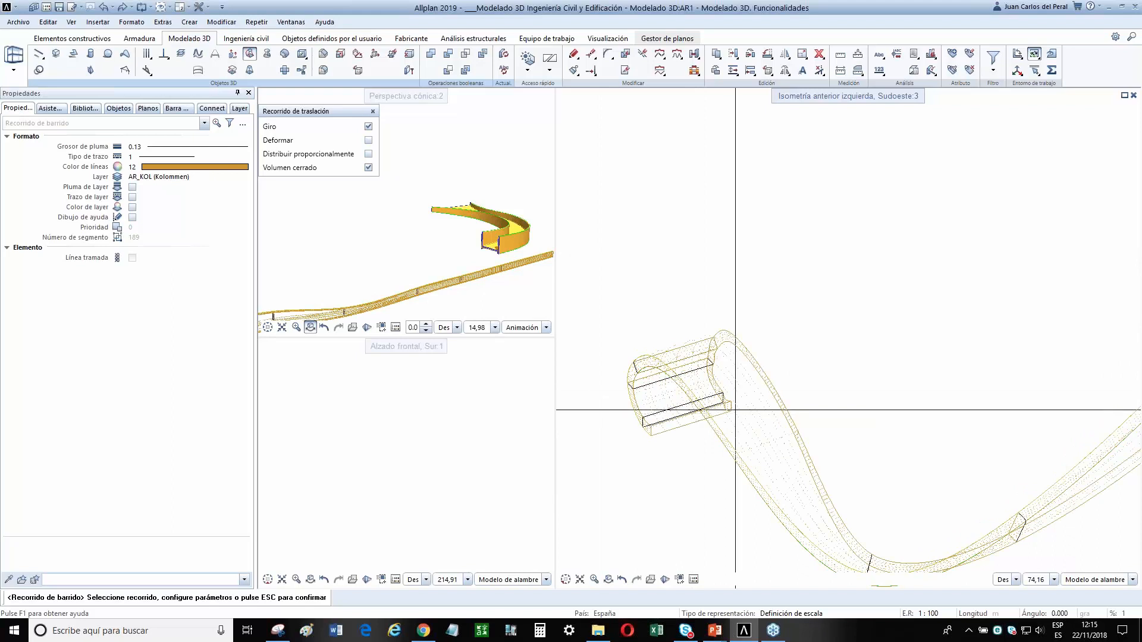
# Turn on Deformar for the twelve-profile sweep and create the closed solid.
pyautogui.scroll(-2, 705, 358)
pyautogui.scroll(4, 705, 357)
pyautogui.scroll(-7, 826, 293)
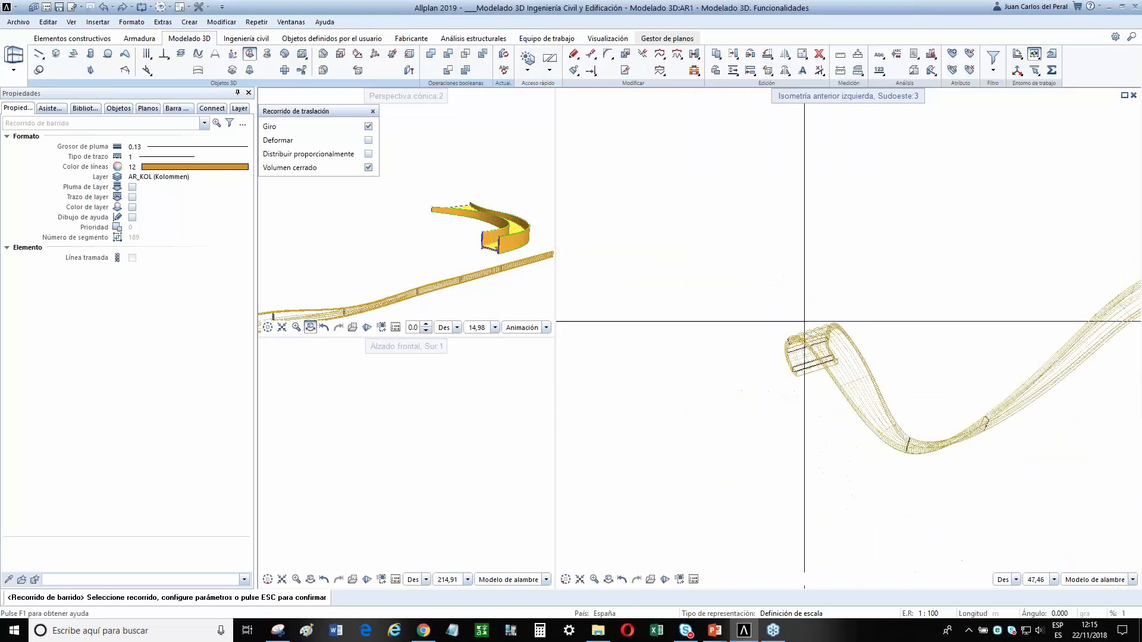
pyautogui.scroll(1, 399, 171)
pyautogui.click(369, 141)
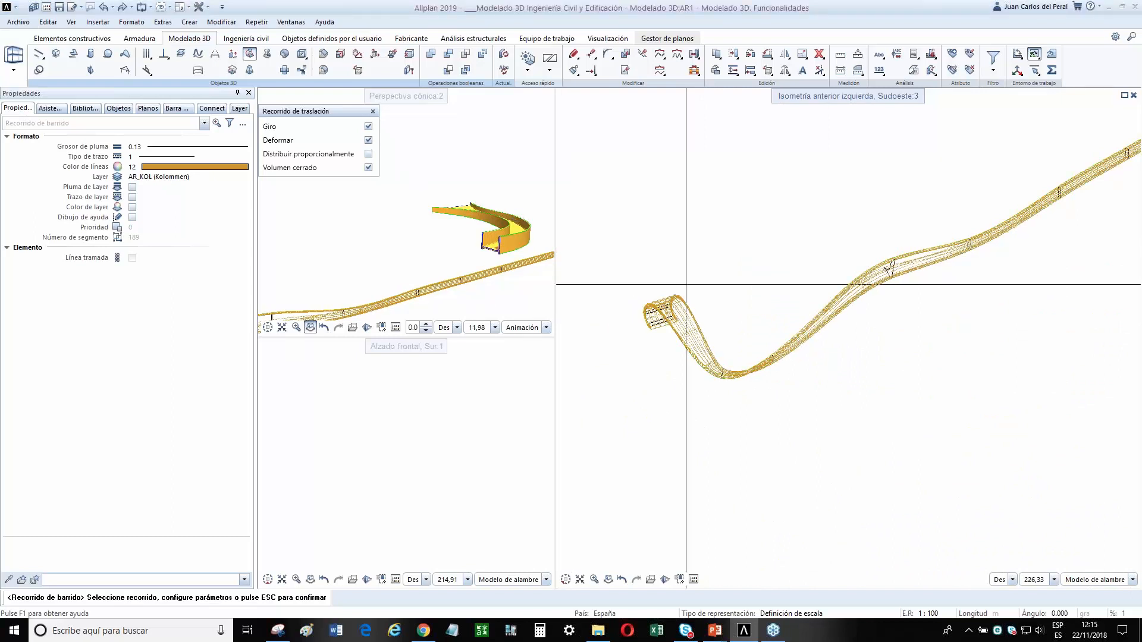
pyautogui.scroll(5, 686, 284)
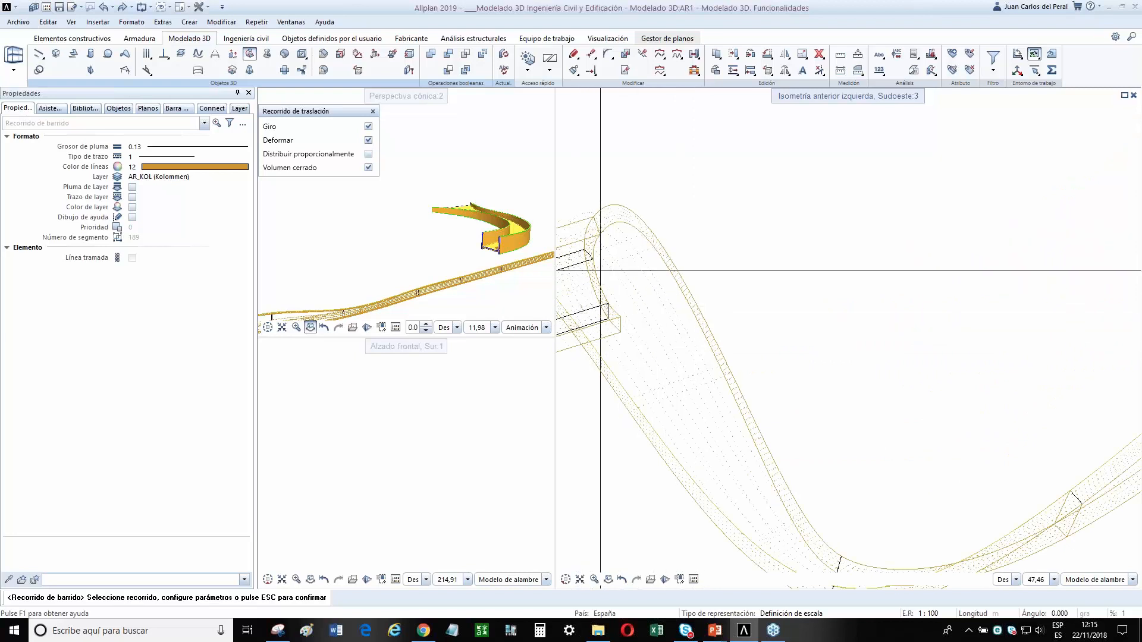
pyautogui.moveTo(625, 329); pyautogui.dragTo(909, 358, button='middle')
pyautogui.scroll(-1, 909, 358)
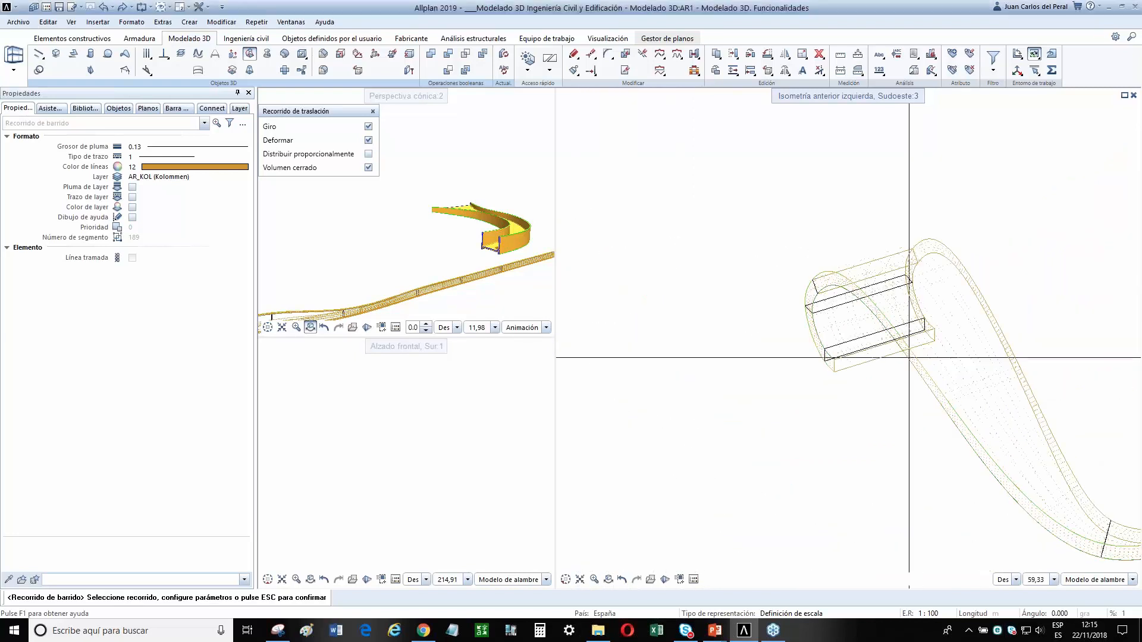
pyautogui.press('Escape')
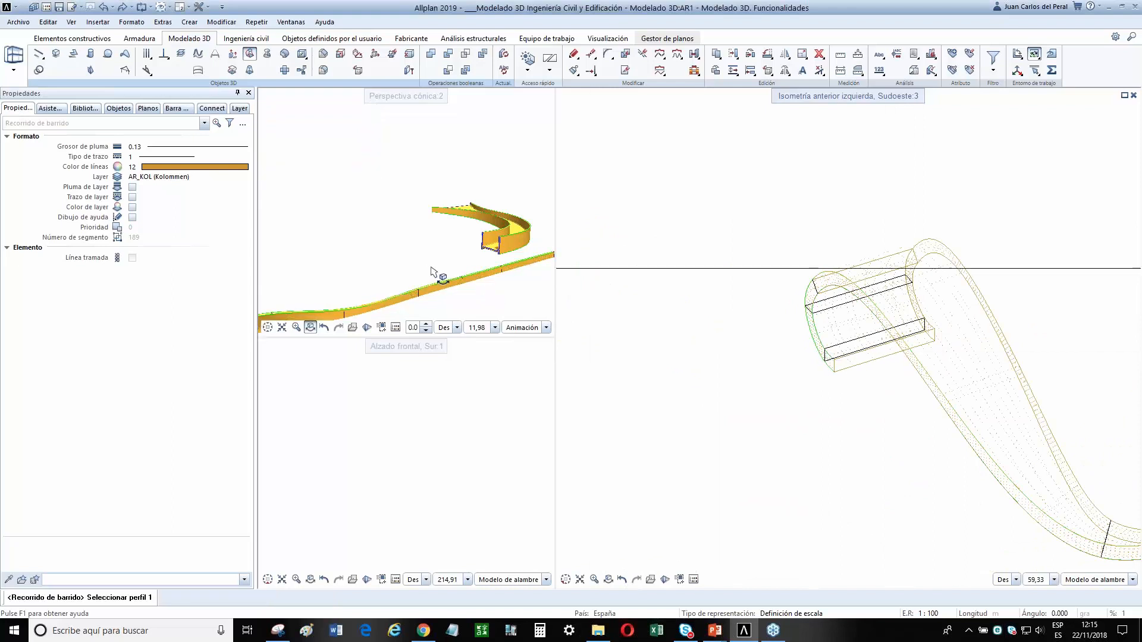
# Examine the swept solid and its looped end in the perspective view.
pyautogui.scroll(-1, 439, 272)
pyautogui.moveTo(460, 279); pyautogui.dragTo(402, 262)
pyautogui.scroll(-20, 433, 257)
pyautogui.moveTo(478, 258); pyautogui.dragTo(477, 259)
pyautogui.moveTo(455, 196); pyautogui.dragTo(372, 211)
pyautogui.scroll(10, 371, 212)
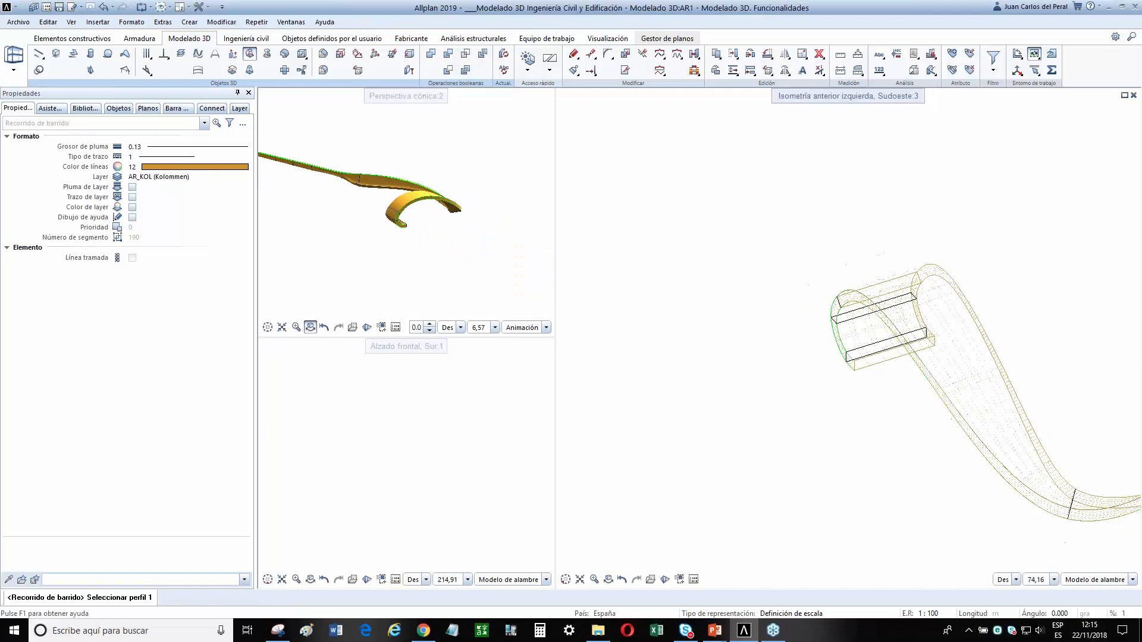
pyautogui.scroll(-10, 878, 358)
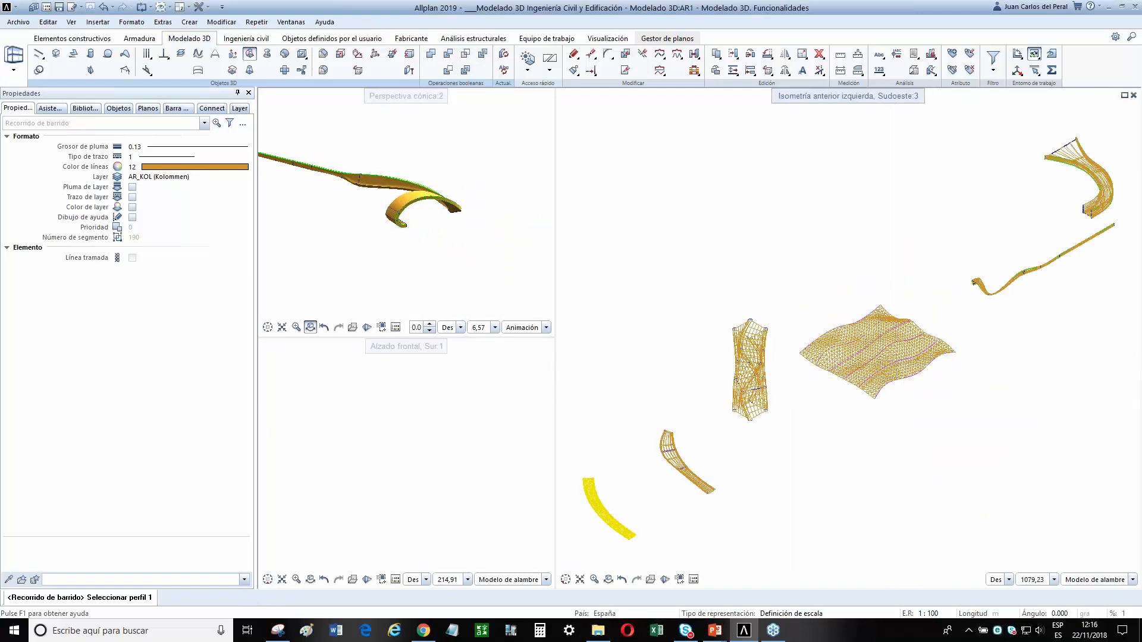
# Open drawing file 2, Modelado 3D. Modificaciones, from the building structure in place of the current one.
pyautogui.hotkey('alt', 'Tab')
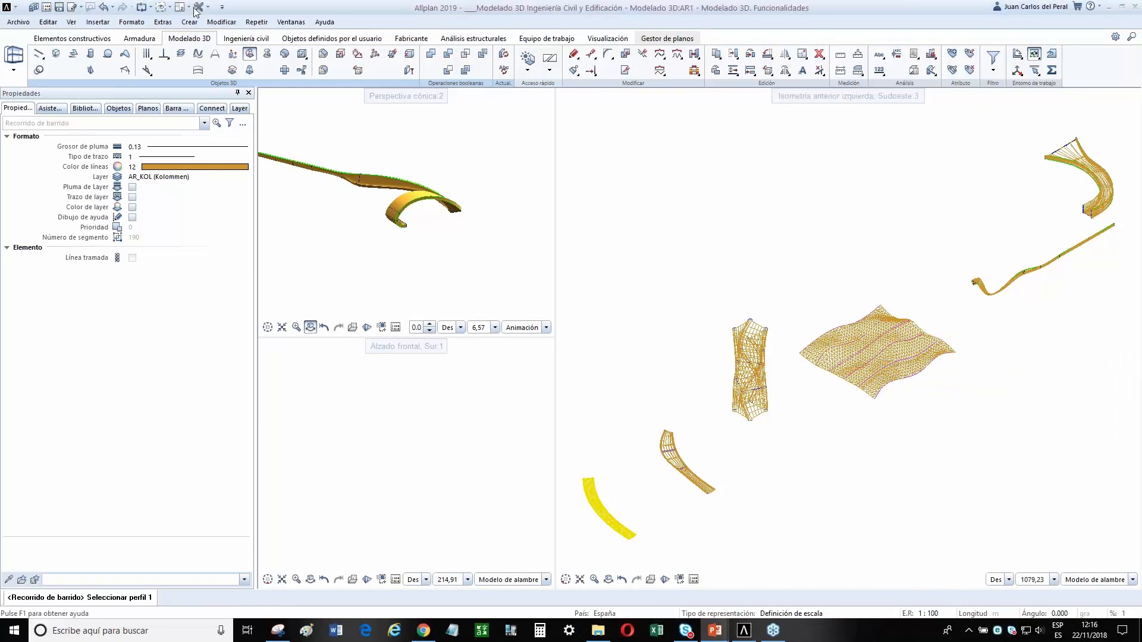
pyautogui.click(45, 9)
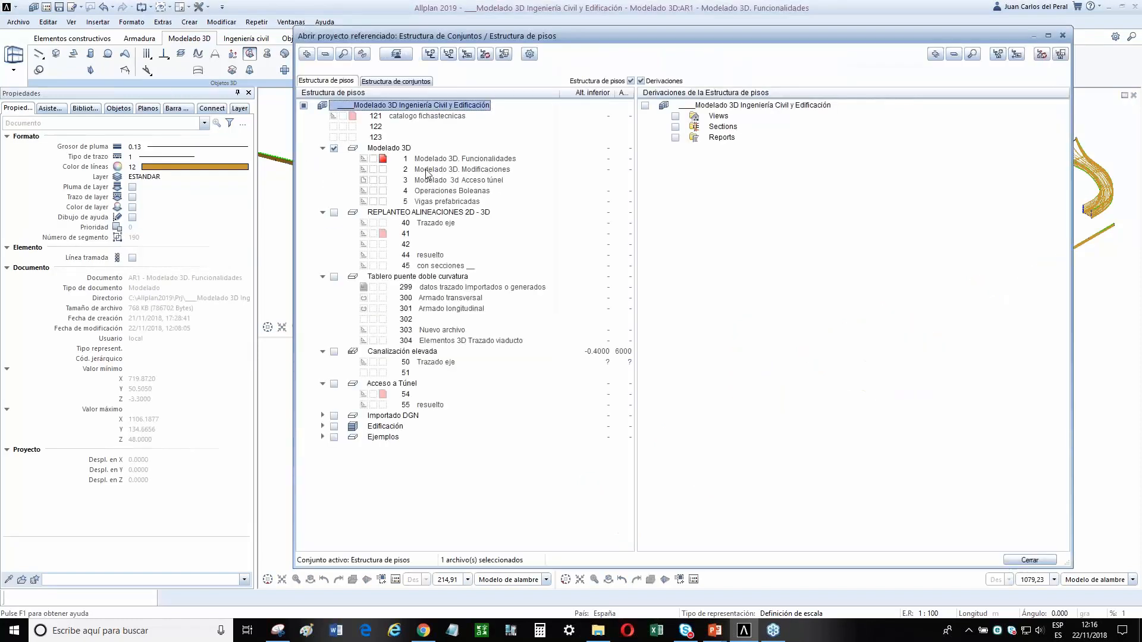
pyautogui.press('Return')
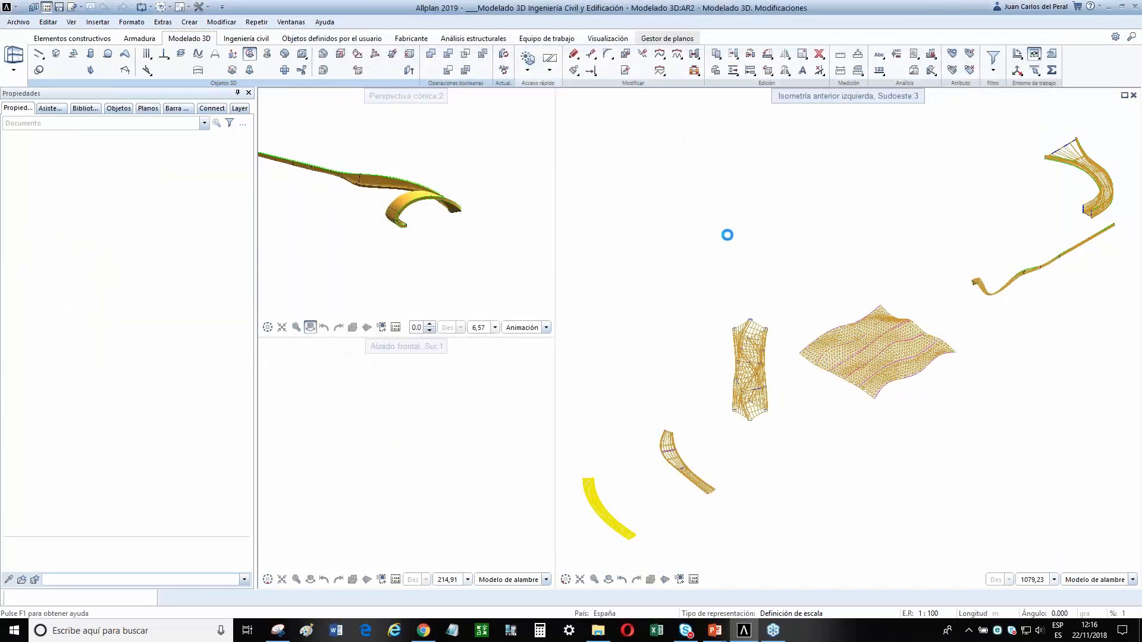
pyautogui.scroll(-2, 873, 277)
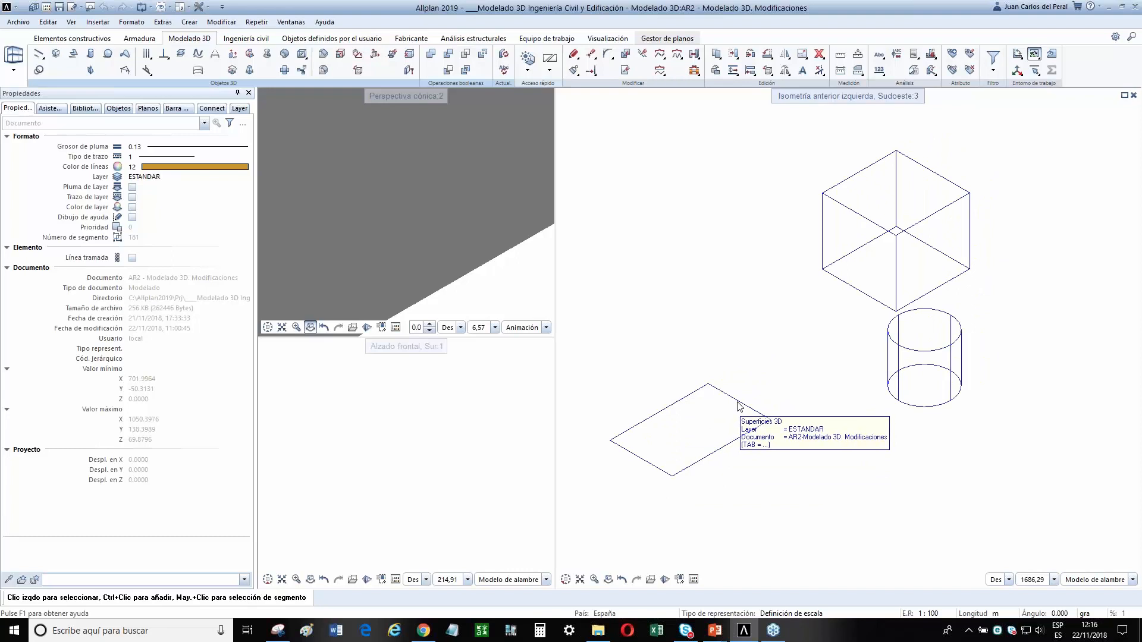
# Set the rectangular 3D surface's longer side to 100 m and then resize it to 90 m about its centre.
pyautogui.click(738, 406)
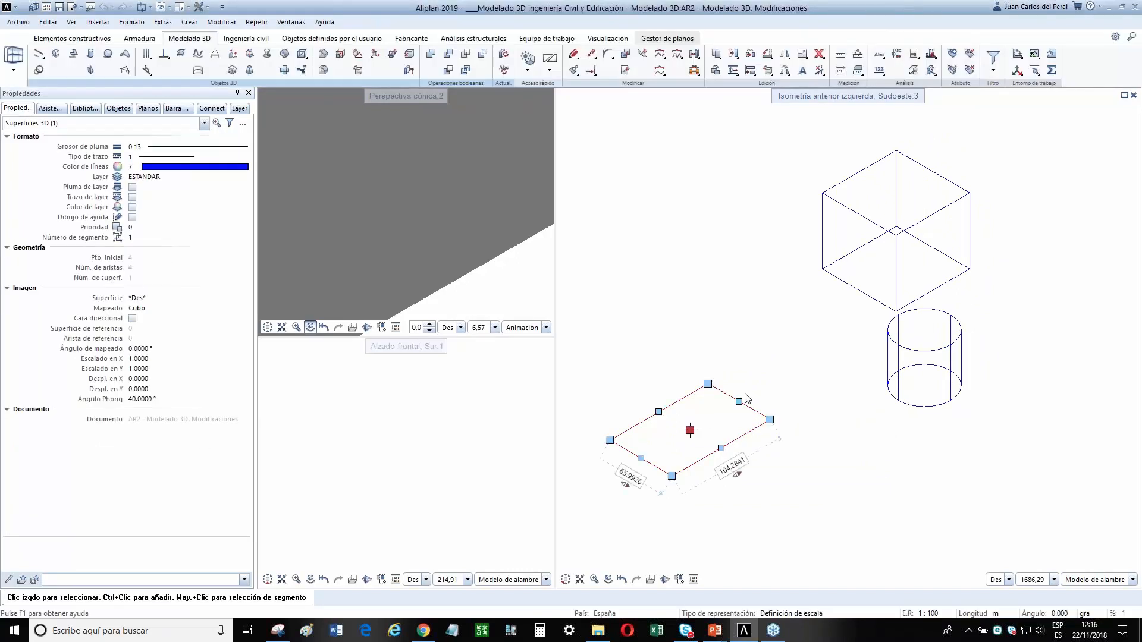
pyautogui.click(731, 470)
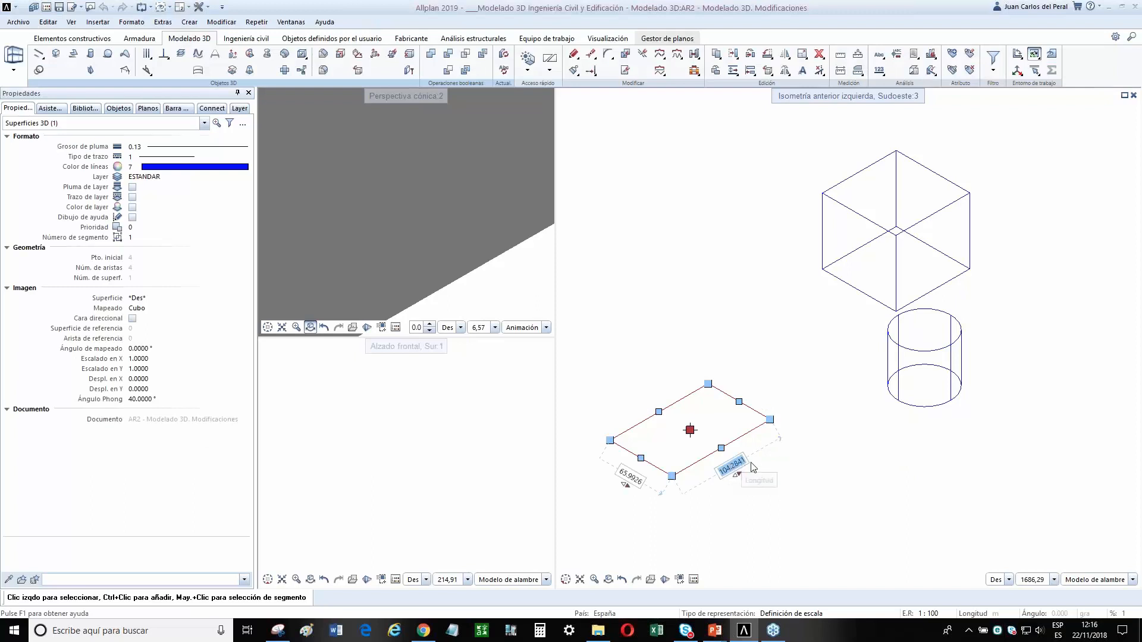
pyautogui.write('100.0000')
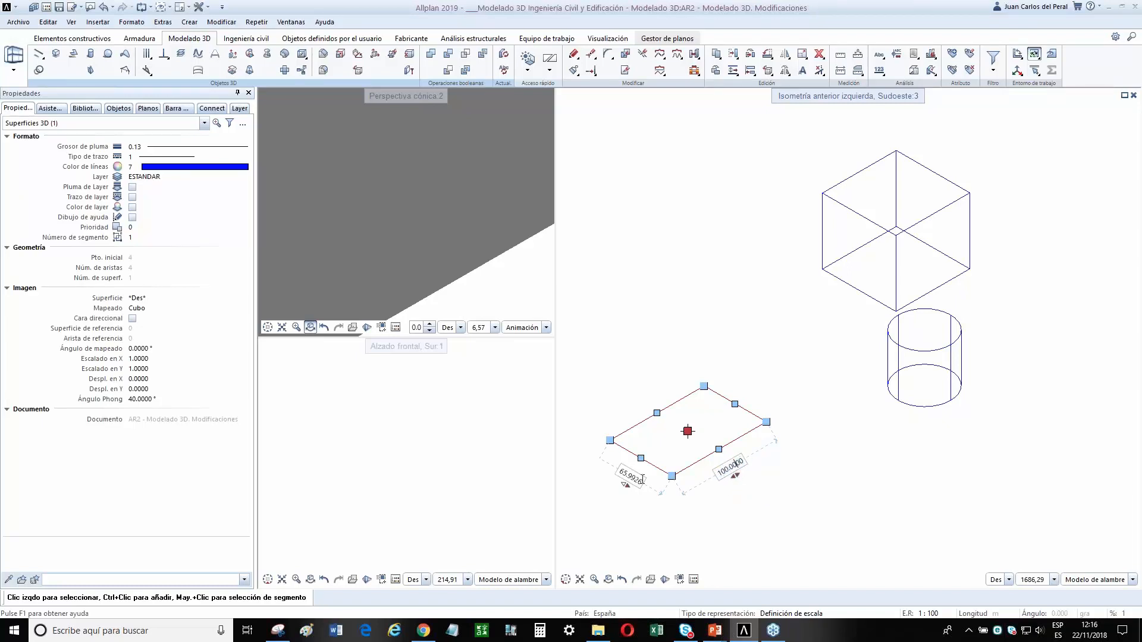
pyautogui.write('90')
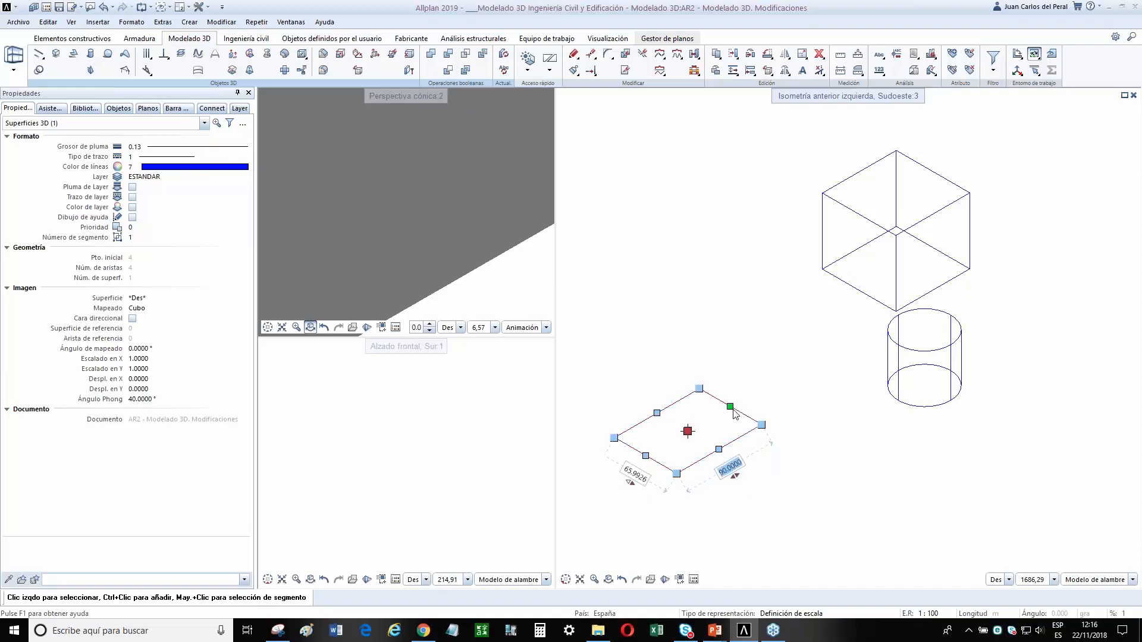
# Insert a point into the face of the rectangular surface and place it about 48 m vertically above one corner.
pyautogui.moveTo(734, 410)
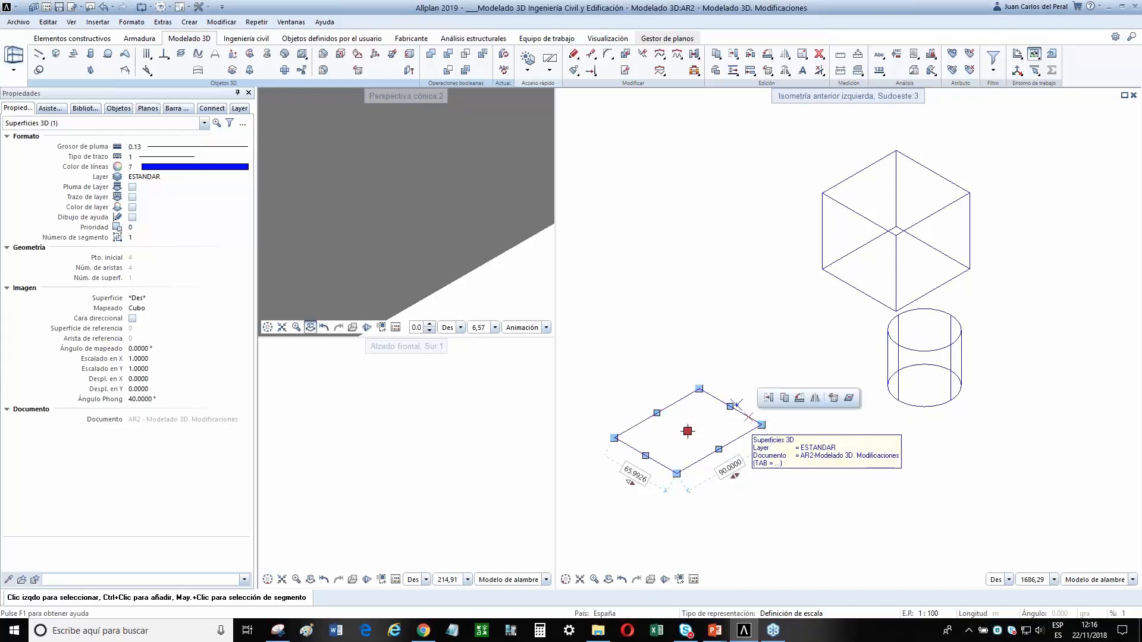
pyautogui.press('Escape')
pyautogui.click(704, 423)
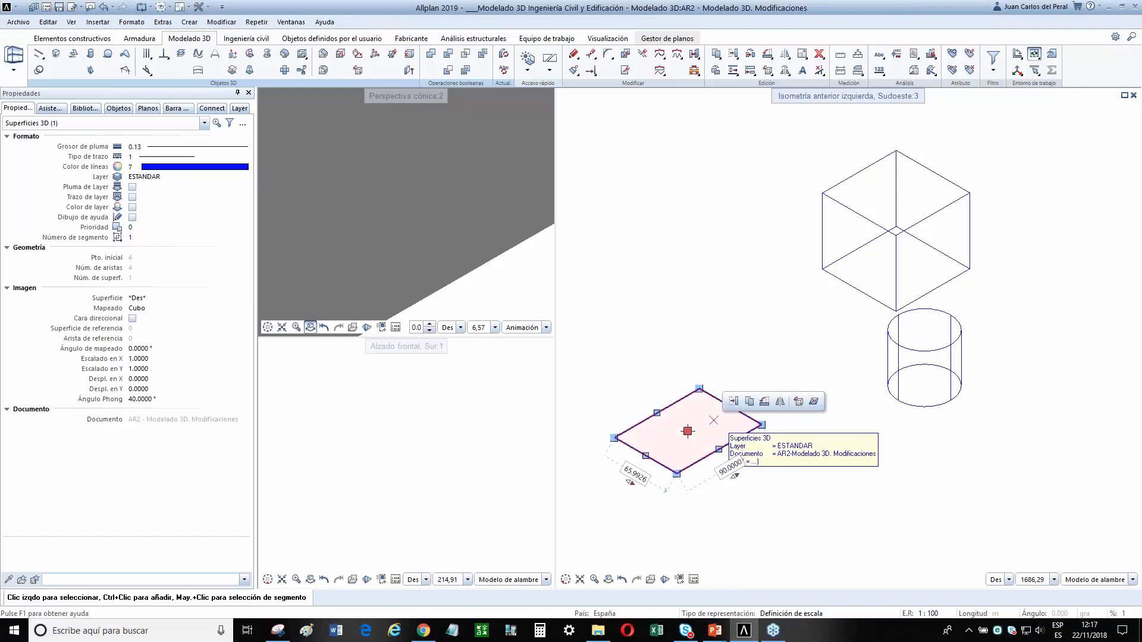
pyautogui.click(814, 402)
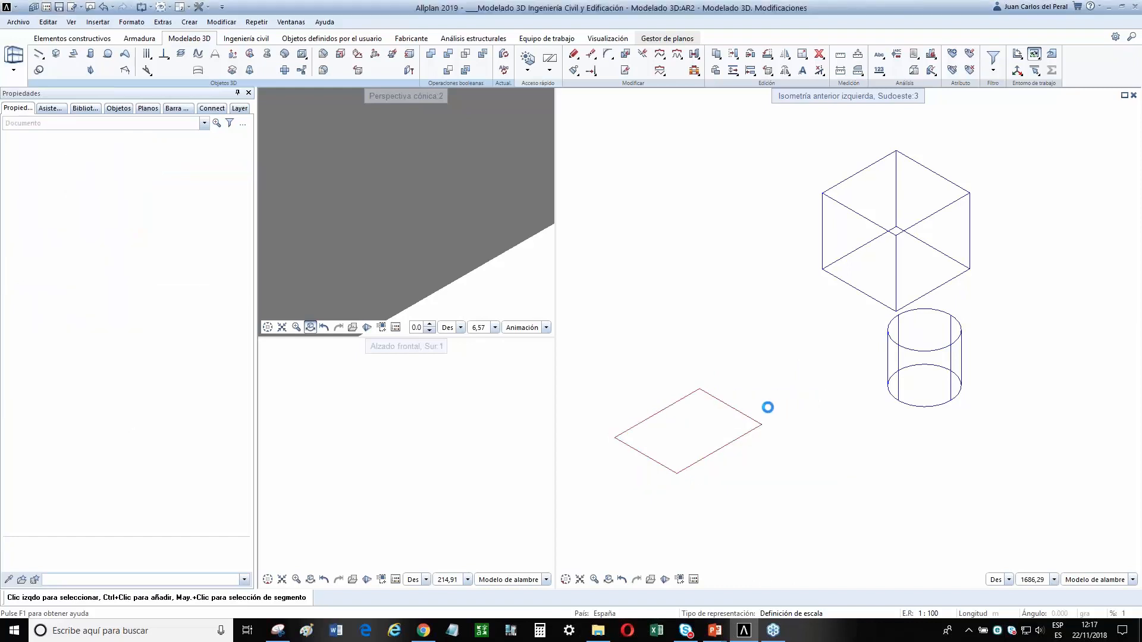
pyautogui.click(736, 417)
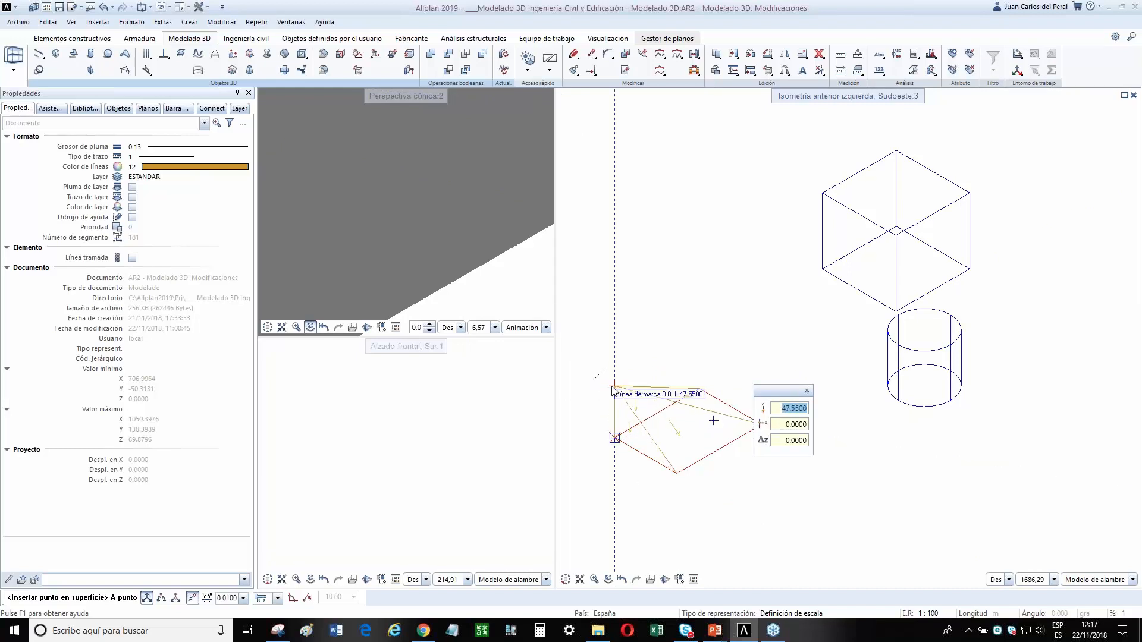
pyautogui.click(613, 388)
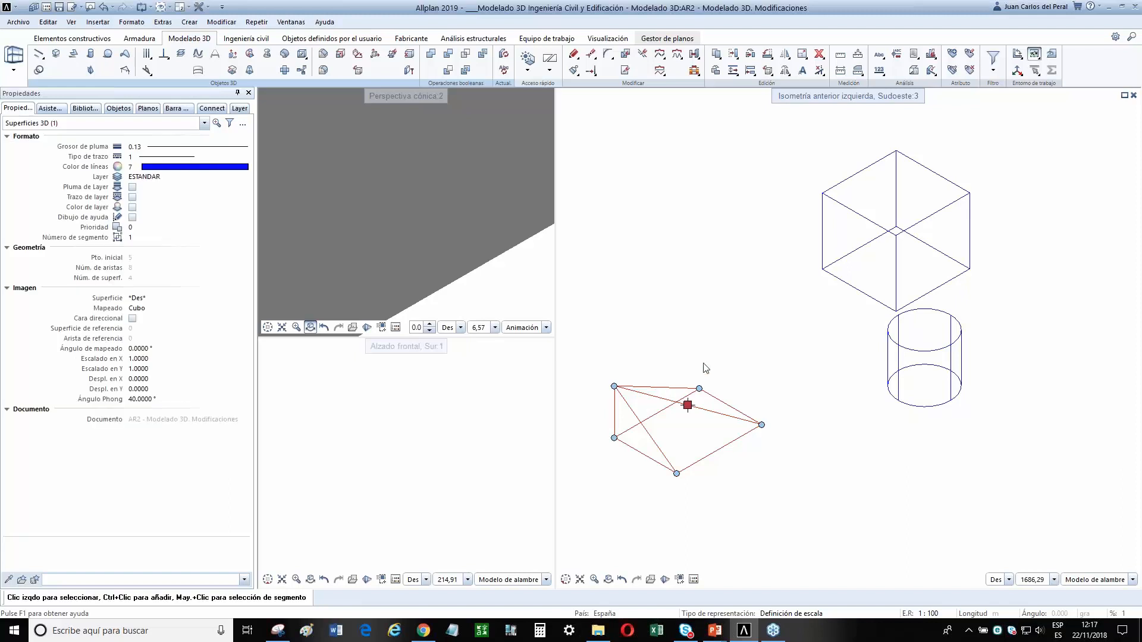
# Examine the modified pyramid-like surface in the perspective view and deselect it.
pyautogui.scroll(-2, 683, 375)
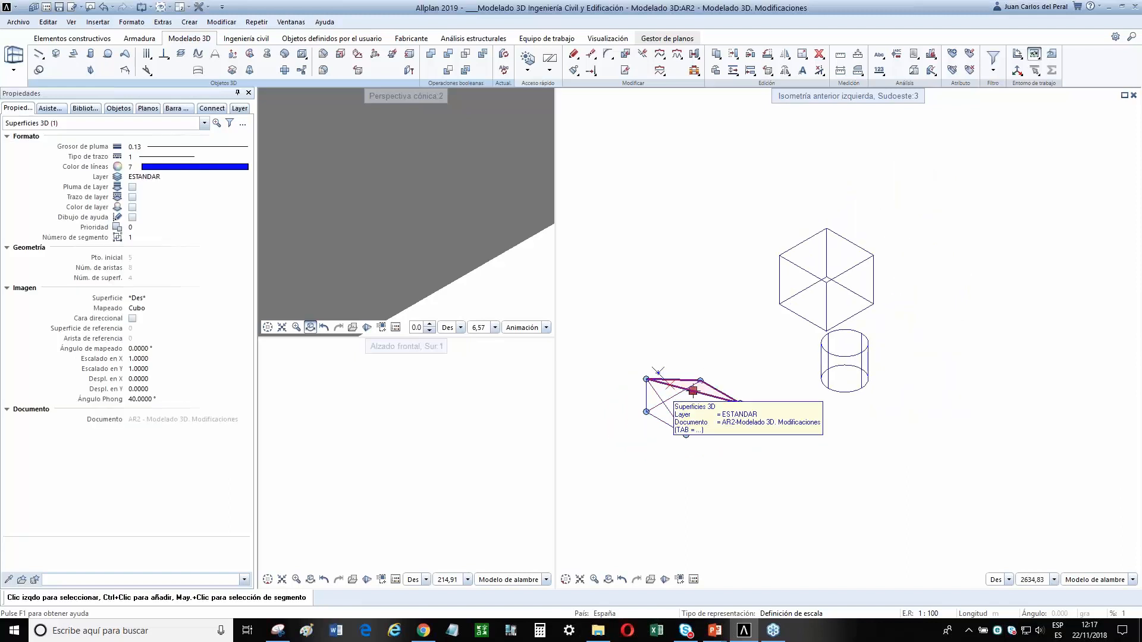
pyautogui.middleClick(416, 236)
pyautogui.middleClick(416, 236)
pyautogui.scroll(3, 472, 245)
pyautogui.scroll(-4, 471, 242)
pyautogui.moveTo(471, 243)
pyautogui.mouseDown()
pyautogui.moveTo(446, 243)
pyautogui.moveTo(487, 213)
pyautogui.moveTo(492, 173)
pyautogui.moveTo(311, 181)
pyautogui.moveTo(306, 288)
pyautogui.moveTo(422, 298)
pyautogui.moveTo(470, 220)
pyautogui.mouseUp()
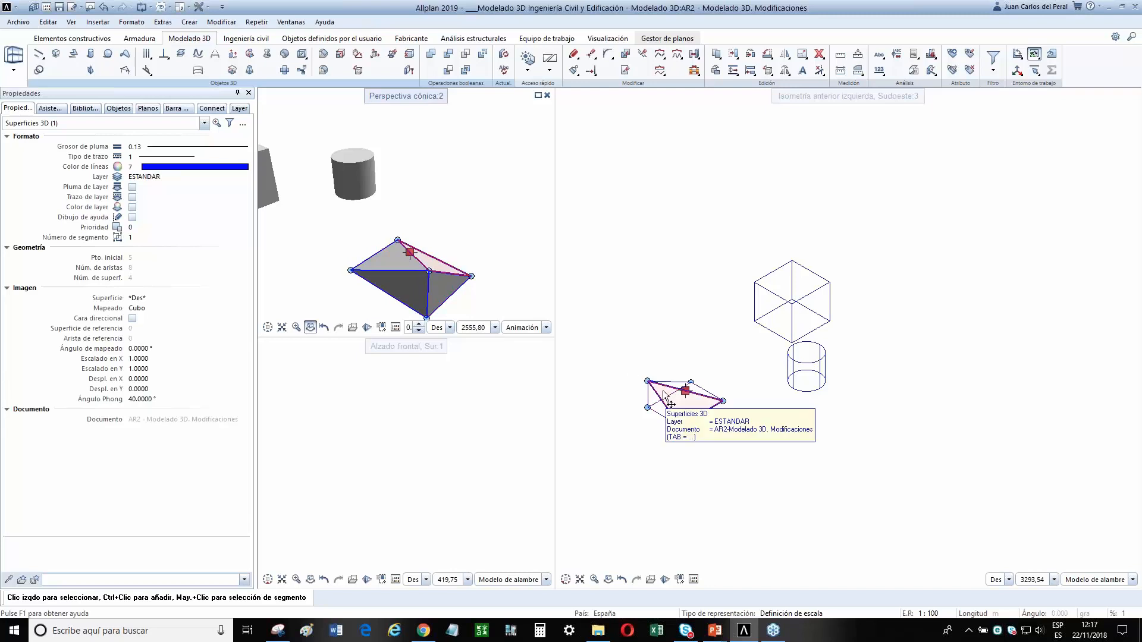
pyautogui.press('Escape')
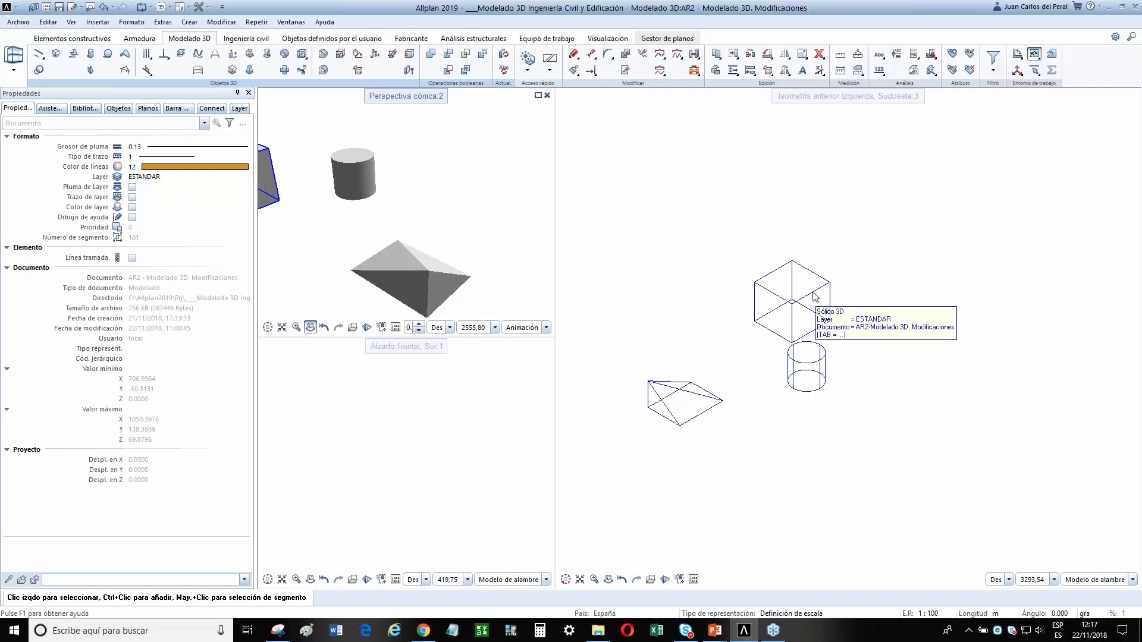
# Select the cylinder beside the cube and enlarge its radius to about 49.6 m.
pyautogui.moveTo(818, 303); pyautogui.dragTo(660, 393, button='middle')
pyautogui.scroll(3, 668, 398)
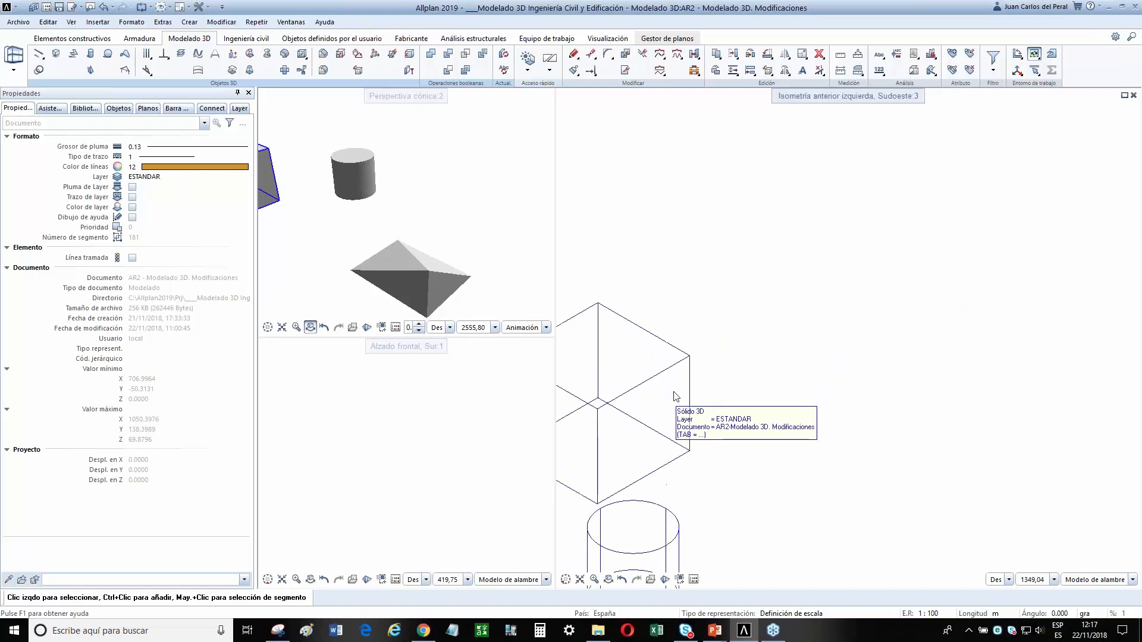
pyautogui.moveTo(763, 400); pyautogui.dragTo(817, 334, button='middle')
pyautogui.scroll(-3, 761, 417)
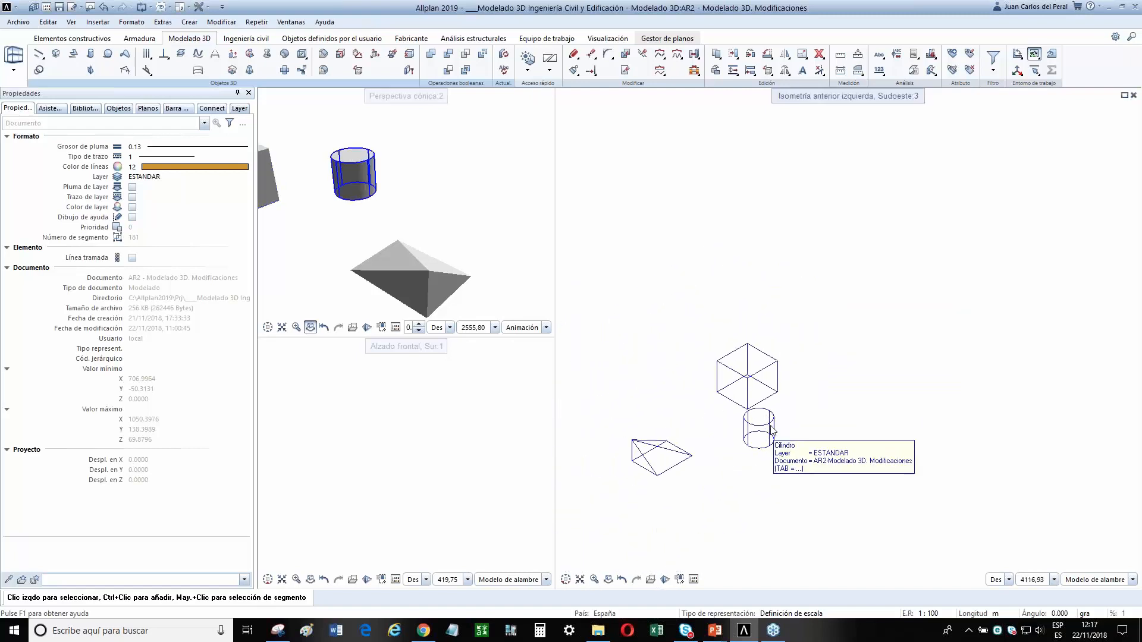
pyautogui.scroll(2, 766, 430)
pyautogui.click(765, 427)
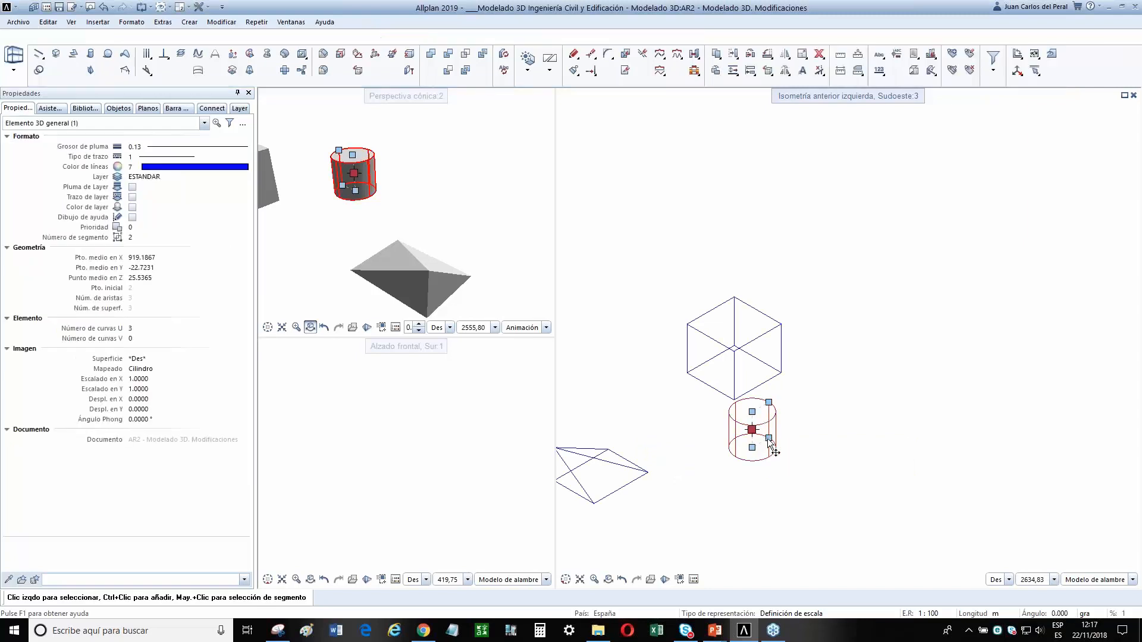
pyautogui.scroll(1, 766, 417)
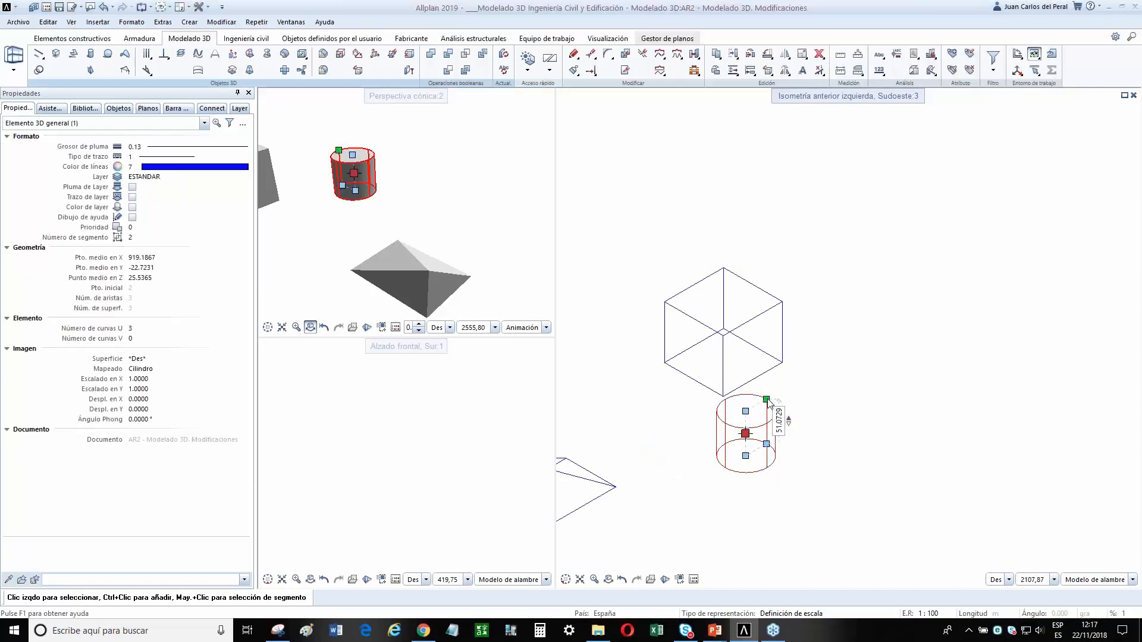
pyautogui.click(766, 399)
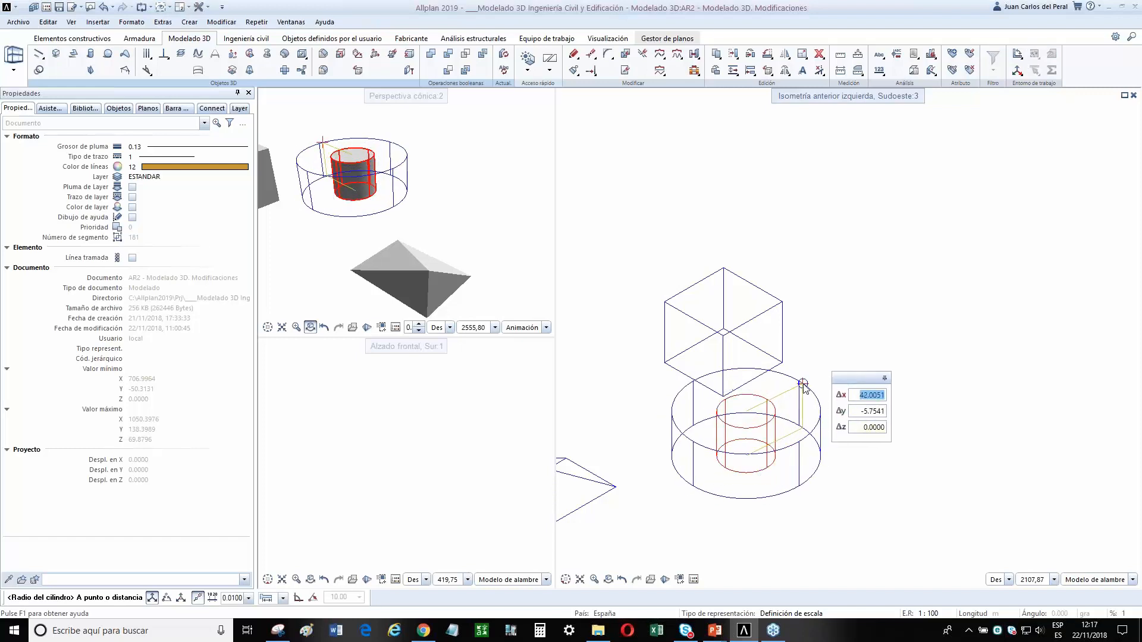
pyautogui.click(774, 405)
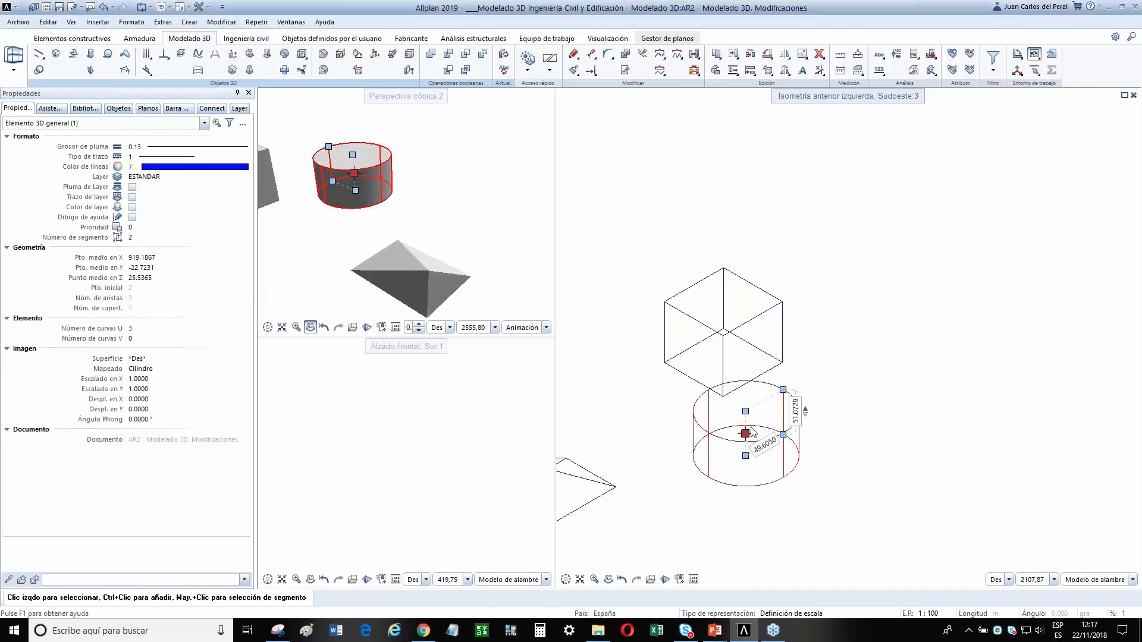
# Stretch the cylinder's top face vertically upwards to a height of about 202.5 m.
pyautogui.click(746, 411)
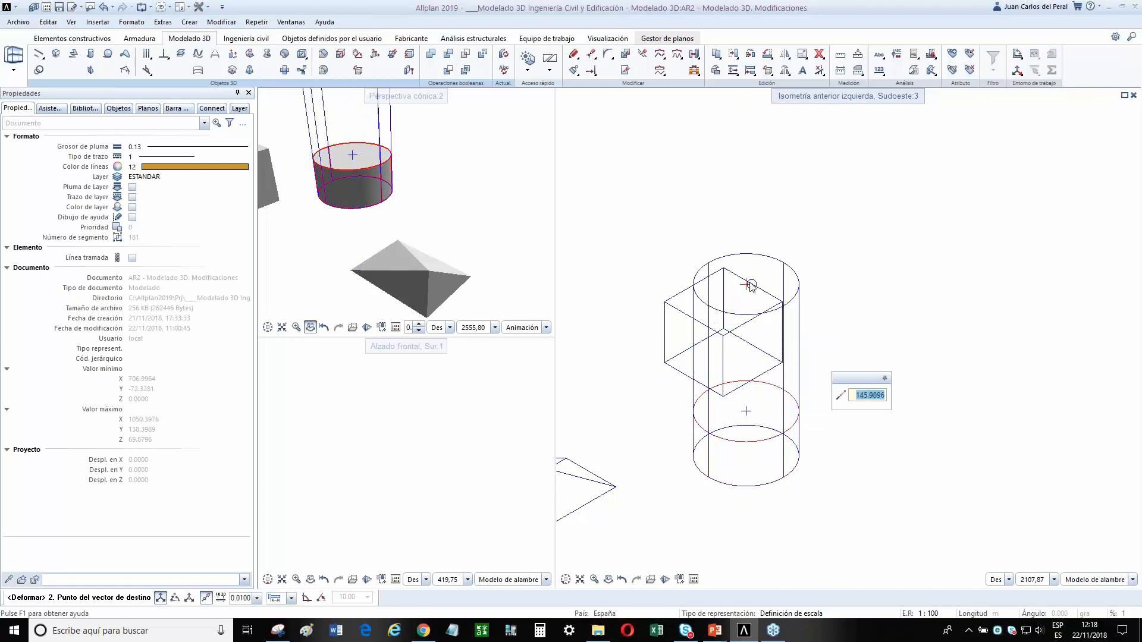
pyautogui.click(754, 281)
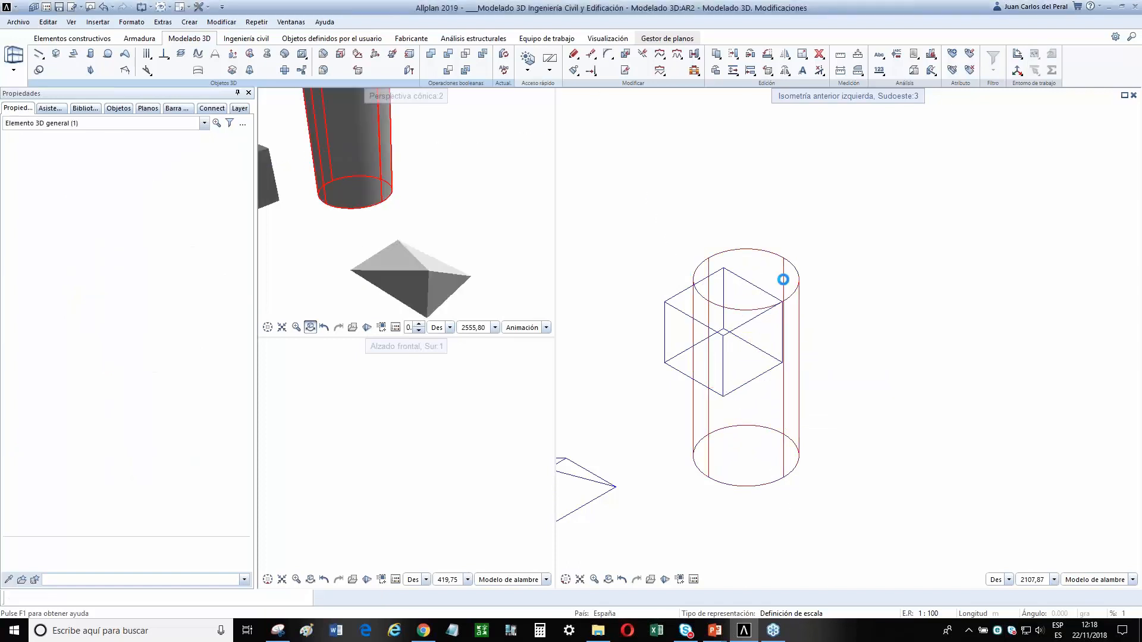
pyautogui.click(799, 287)
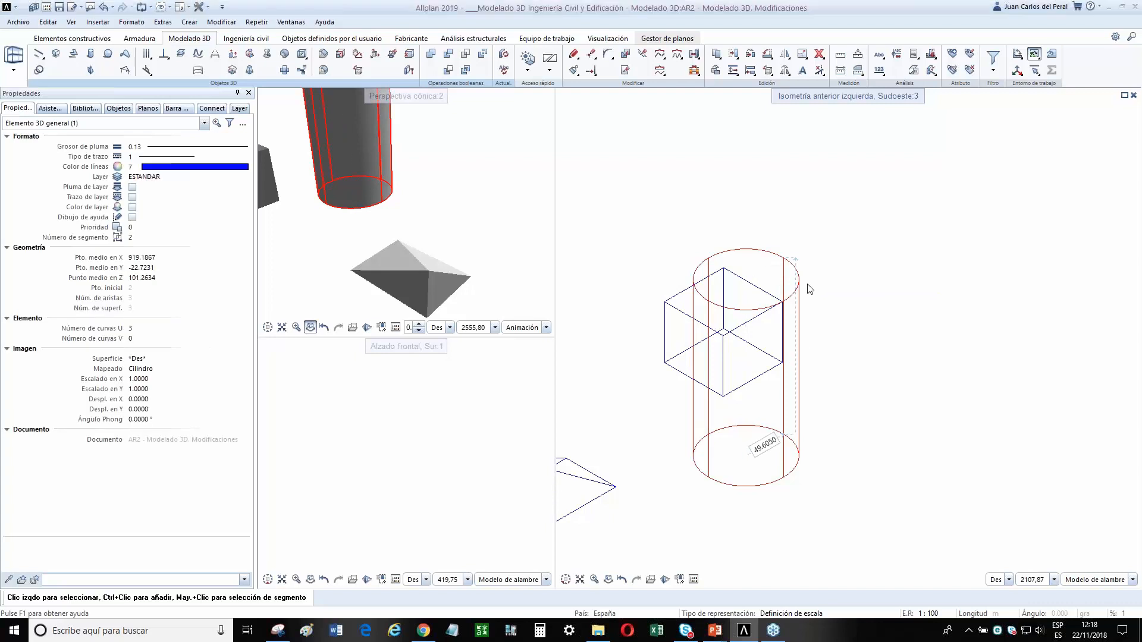
pyautogui.click(769, 259)
pyautogui.click(770, 253)
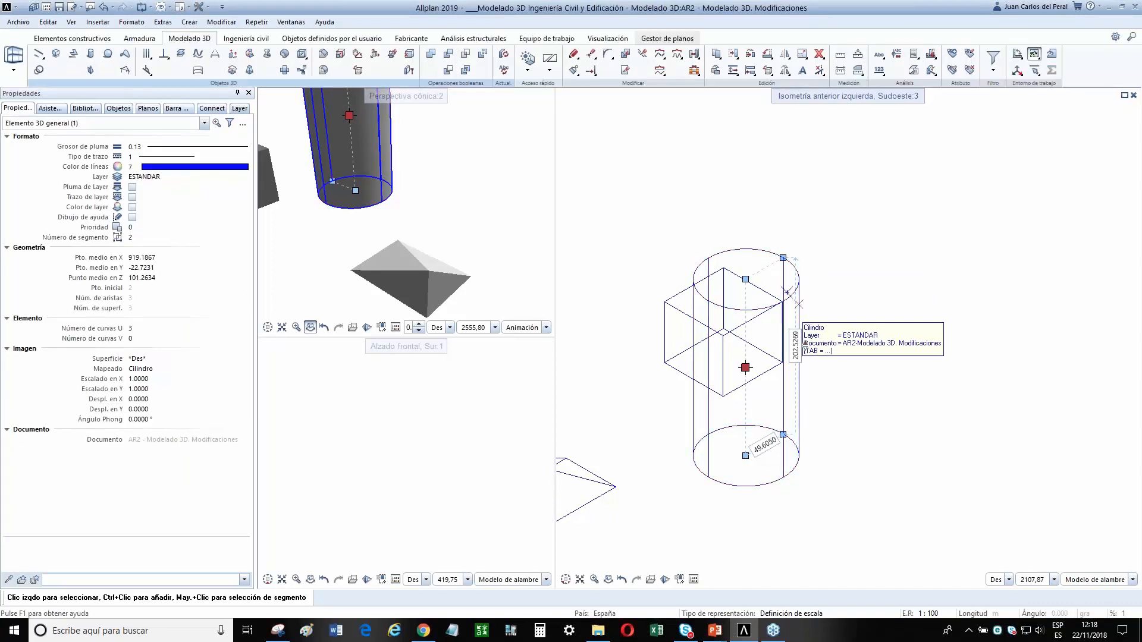
pyautogui.click(783, 257)
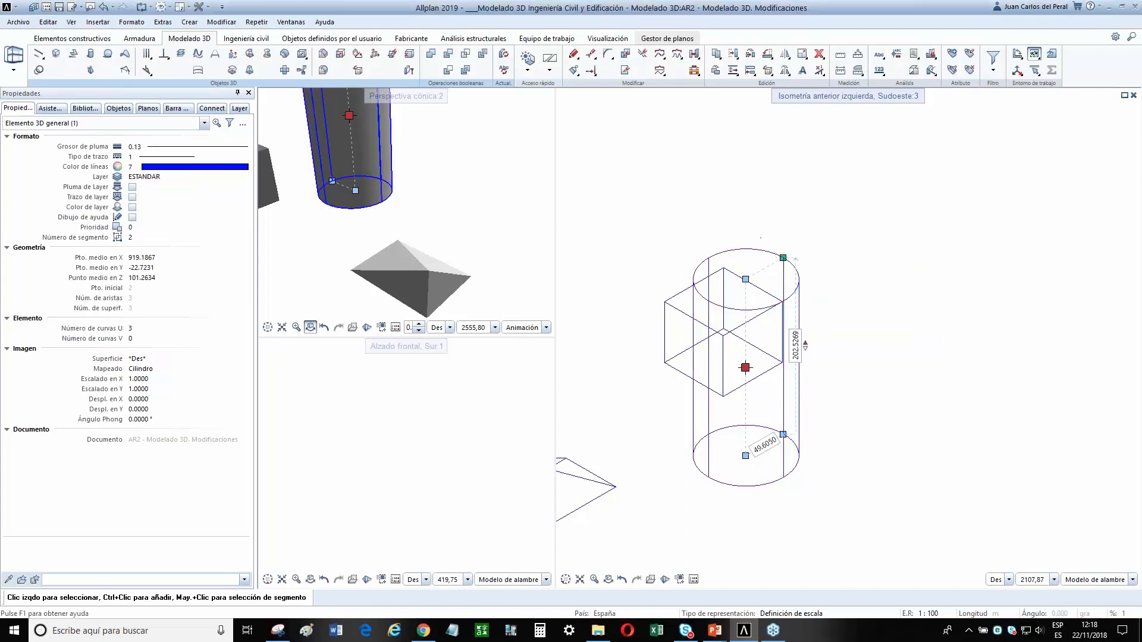
pyautogui.press('Escape')
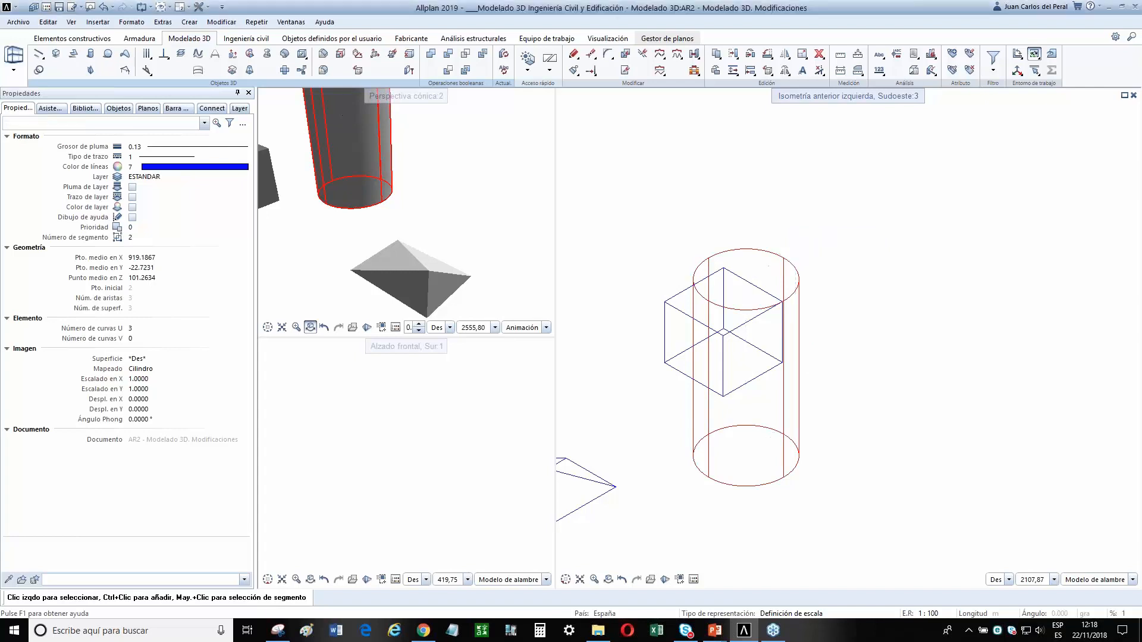
# Rotate the cylinder 30° in 3D about an axis running across the diameter of its base.
pyautogui.click(708, 478)
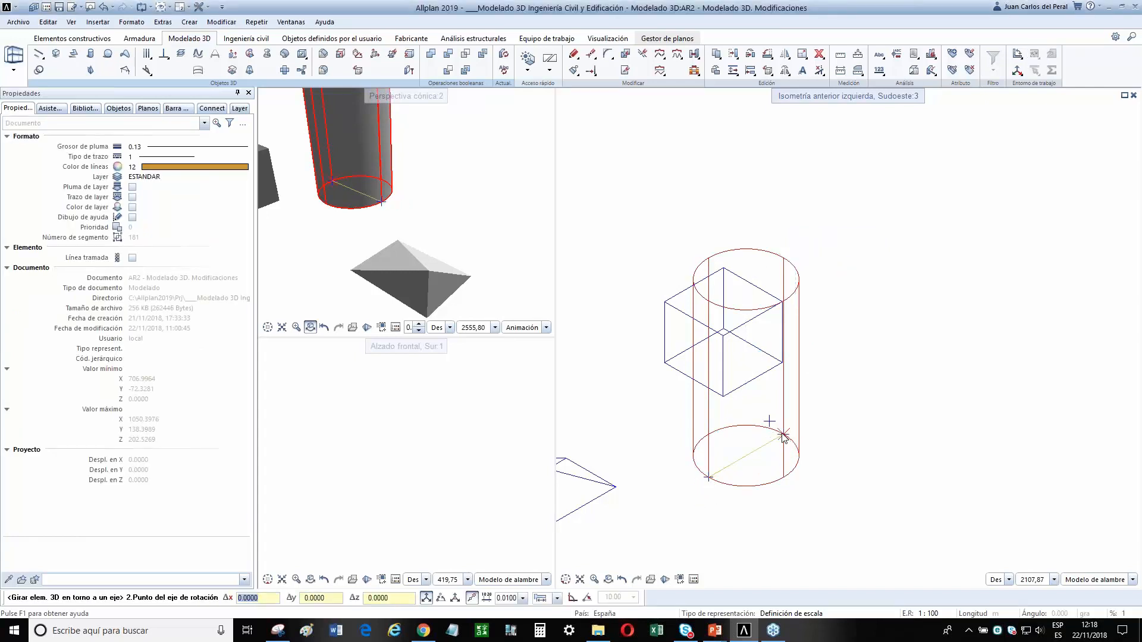
pyautogui.click(783, 437)
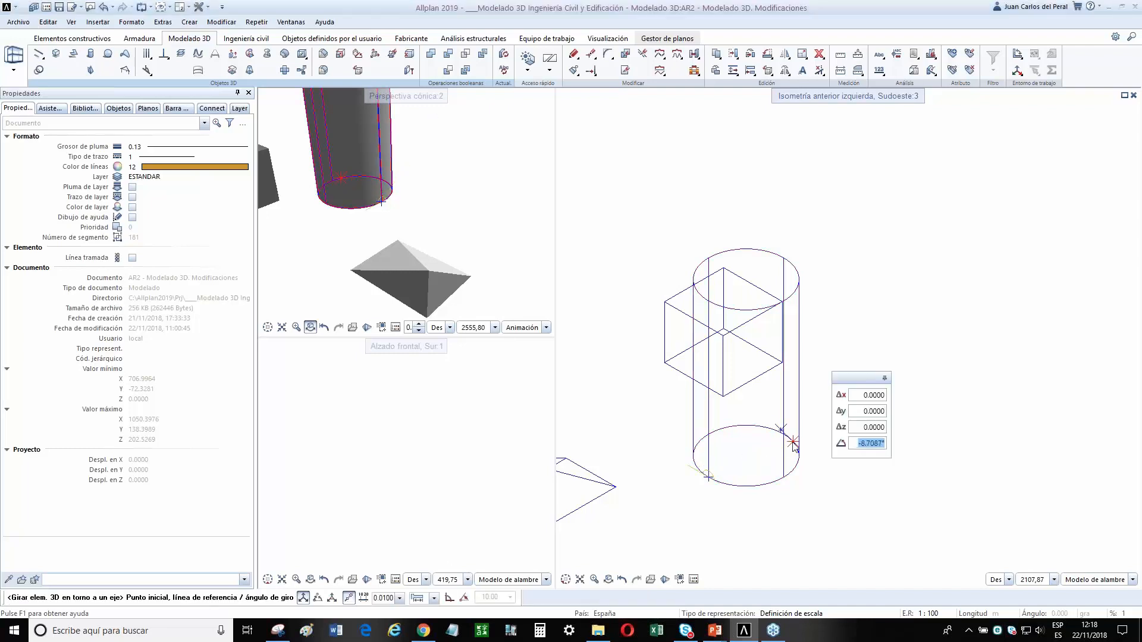
pyautogui.click(792, 429)
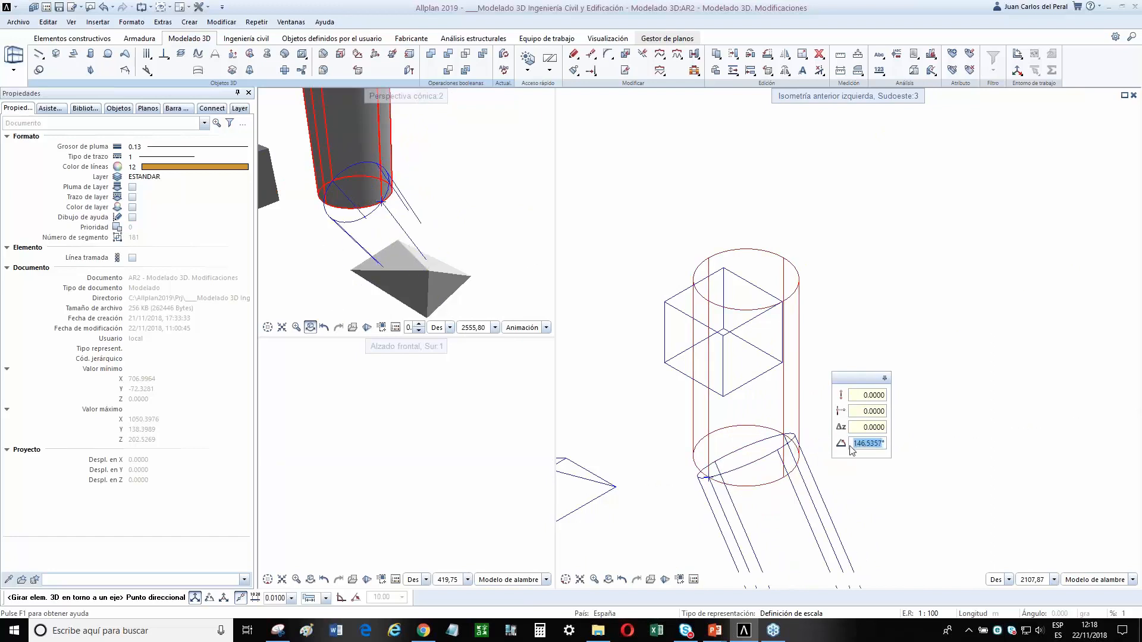
pyautogui.write('30.0000')
pyautogui.press('Return')
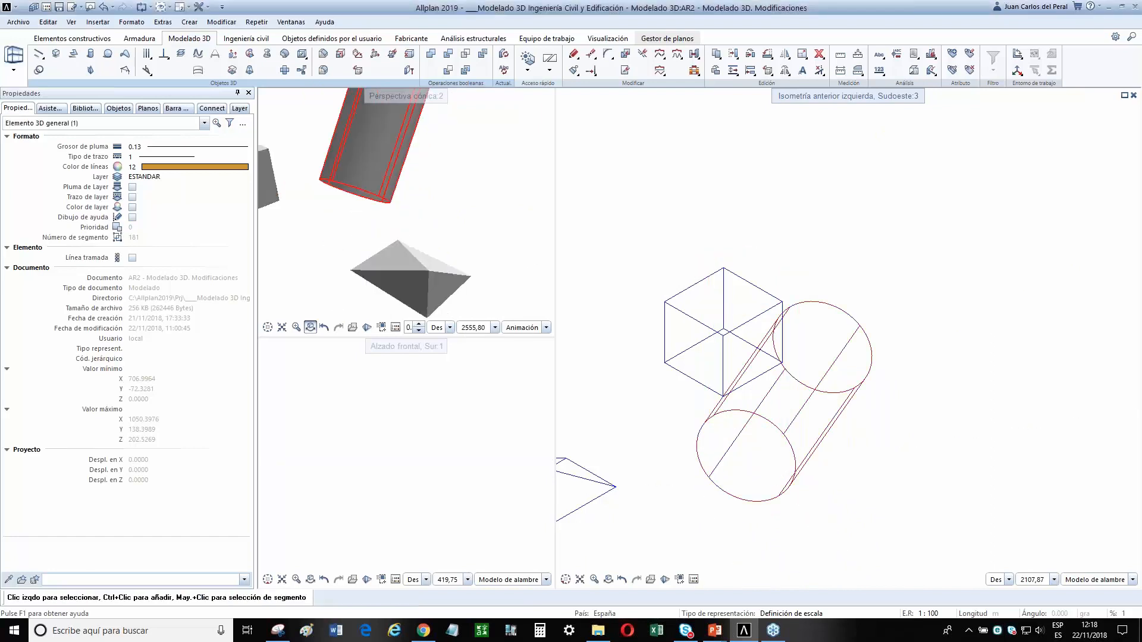
# Switch the model to the front-right southeast isometric view and deselect the cylinder.
pyautogui.click(711, 383)
pyautogui.moveTo(710, 383); pyautogui.dragTo(679, 426, button='middle')
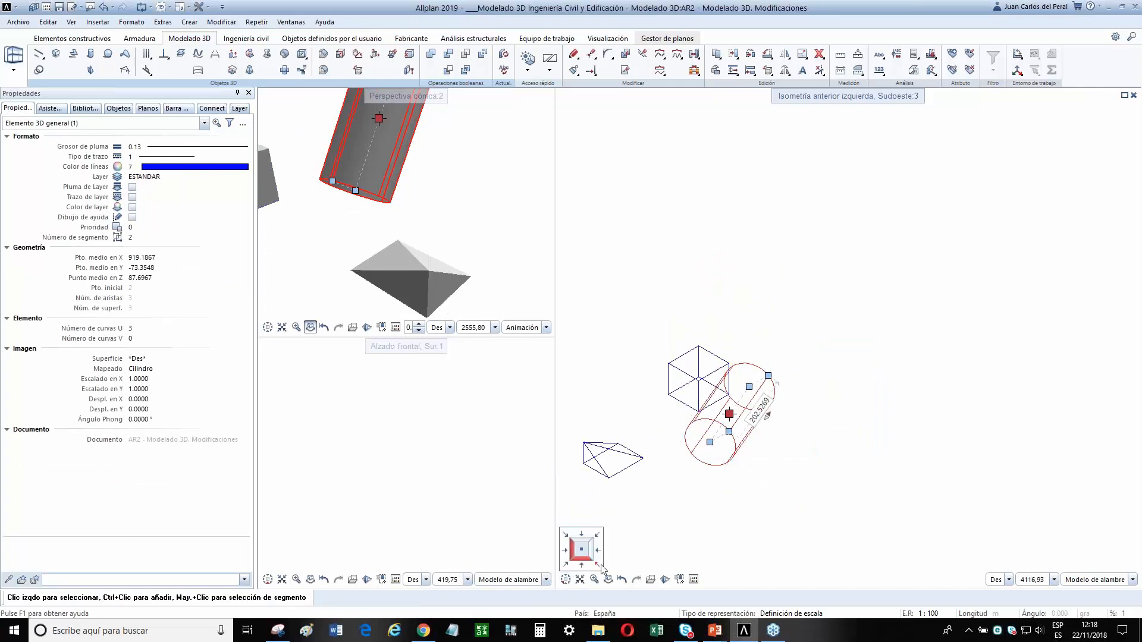
pyautogui.click(599, 565)
pyautogui.press('Escape')
pyautogui.scroll(-1, 875, 375)
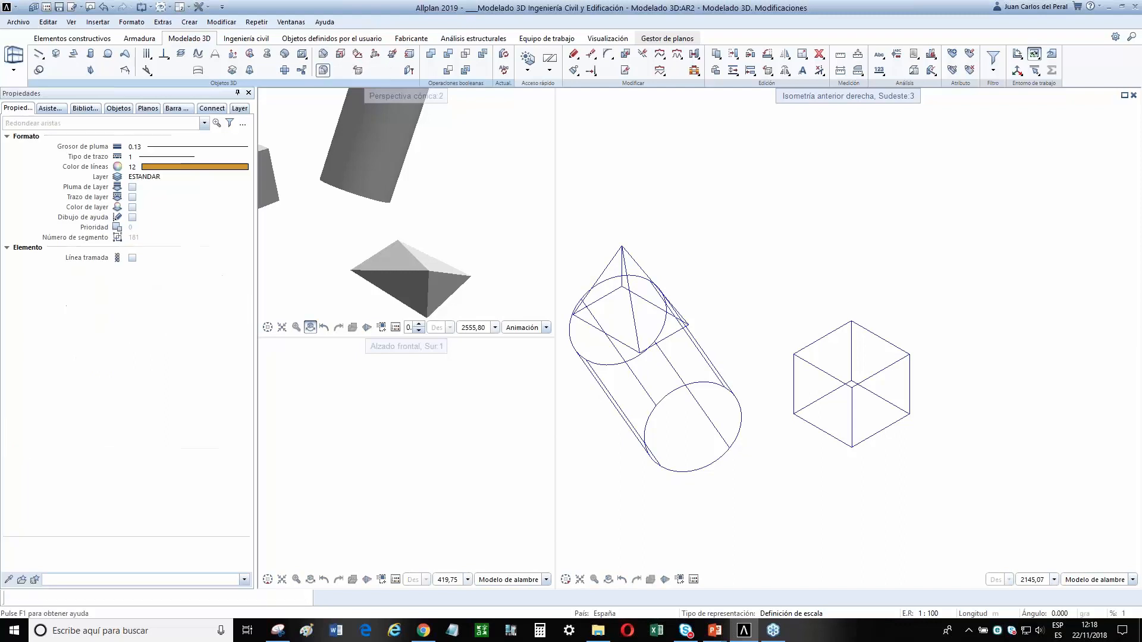
# Start rounding edges with a 3 m radius on the cube, beginning with its upper rear-left edge.
pyautogui.click(323, 71)
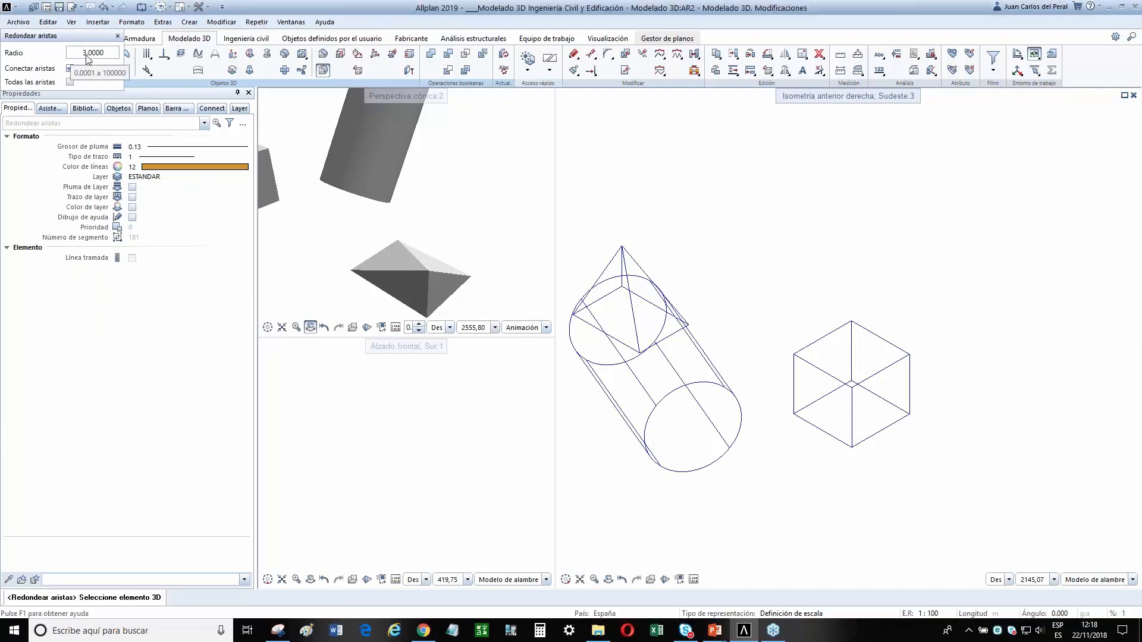
pyautogui.scroll(2, 918, 373)
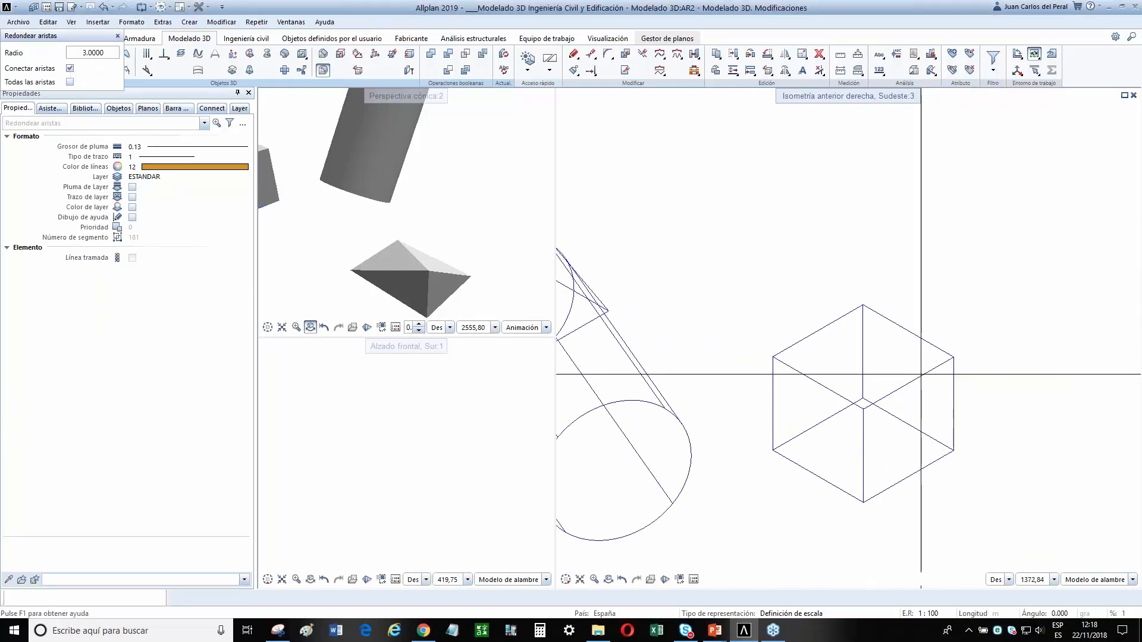
pyautogui.click(921, 375)
pyautogui.scroll(1, 797, 375)
pyautogui.scroll(3, 850, 333)
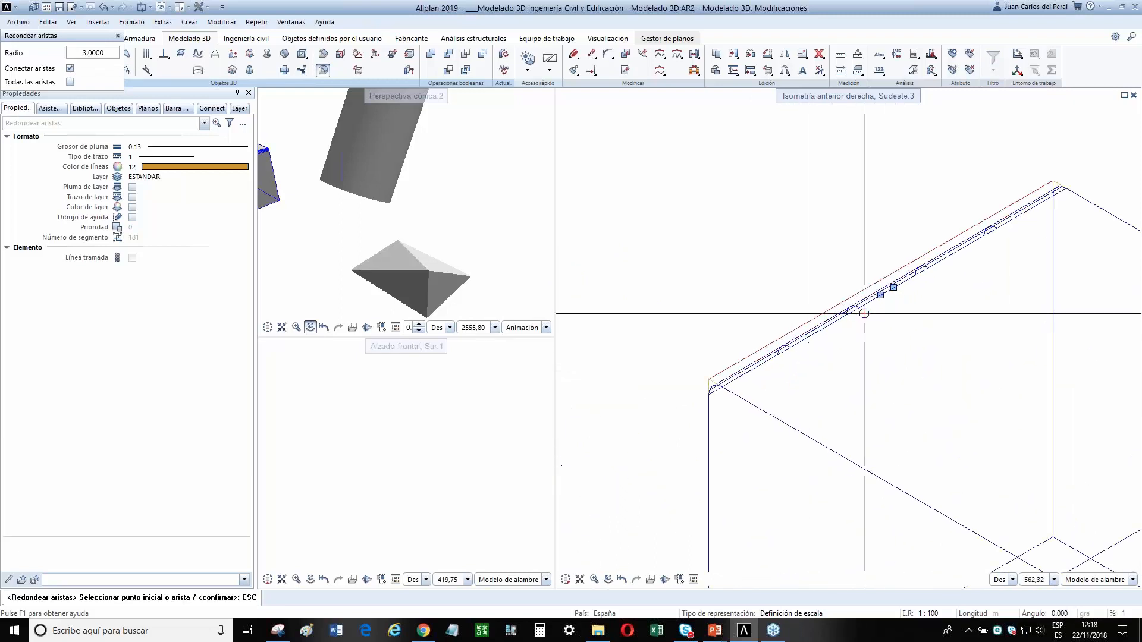
# Enlarge the rounding radius of the cube's upper rear-left edge graphically to about 22.26 m.
pyautogui.scroll(5, 910, 268)
pyautogui.click(913, 266)
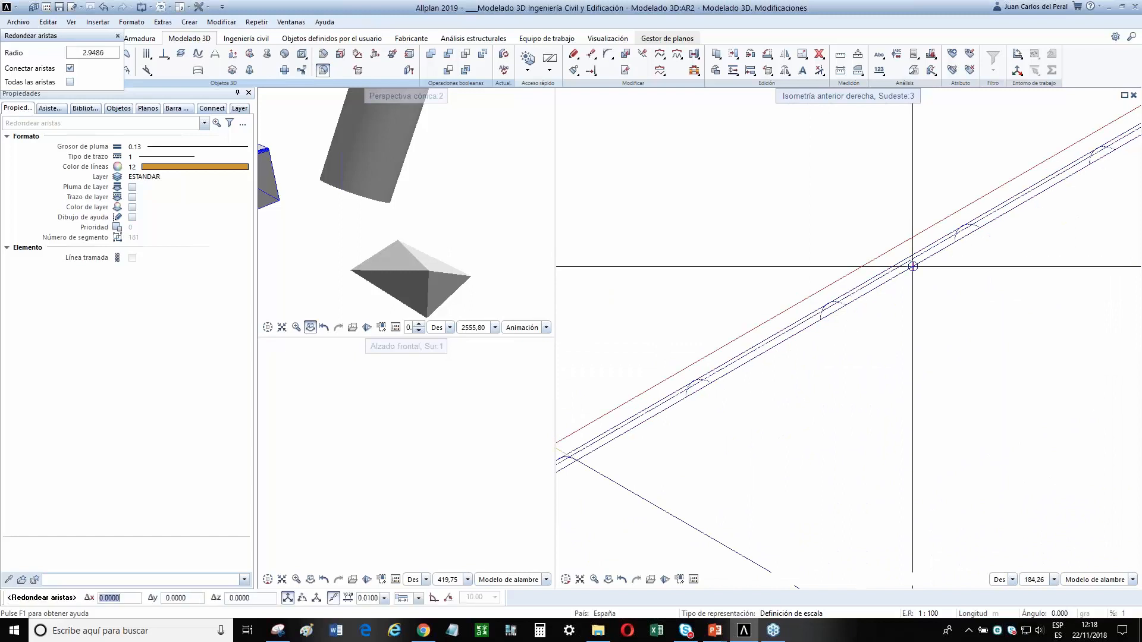
pyautogui.scroll(-1, 982, 357)
pyautogui.moveTo(982, 357); pyautogui.dragTo(811, 264, button='middle')
pyautogui.scroll(4, 810, 264)
pyautogui.scroll(-2, 850, 270)
pyautogui.scroll(-1, 733, 160)
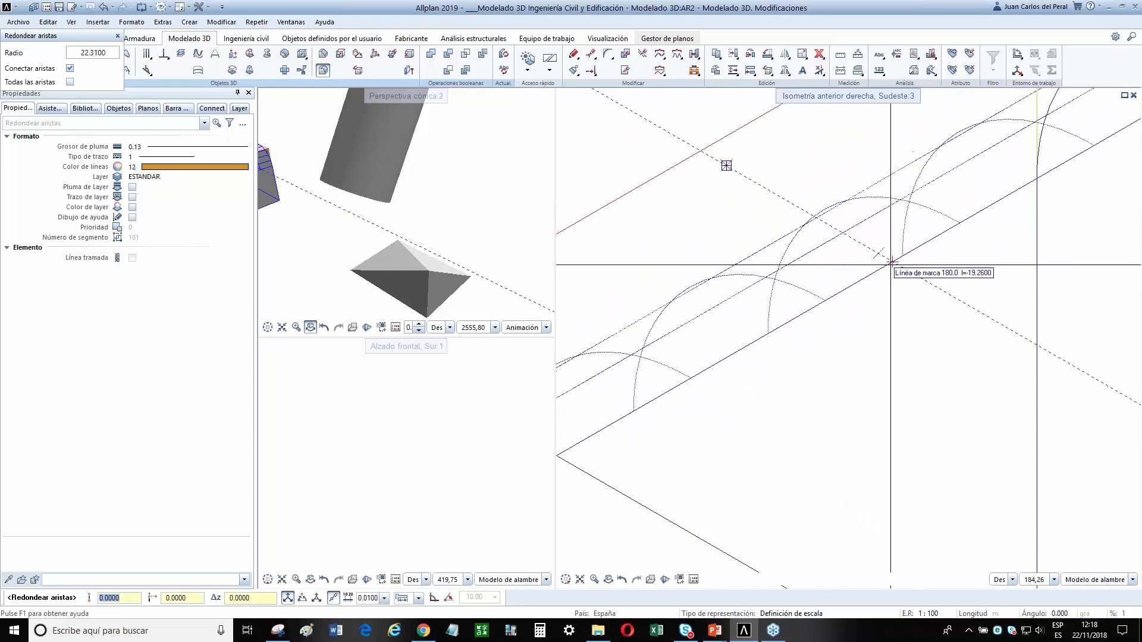
pyautogui.click(891, 262)
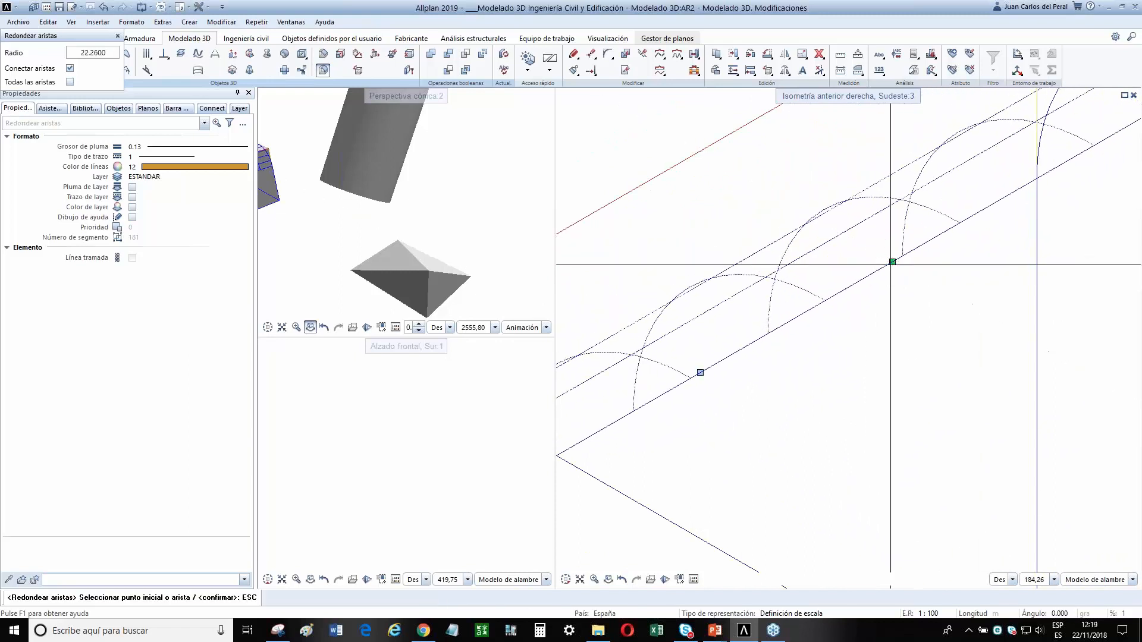
# Set the rounding radius to 5 m and add the cube's upper front-left edge.
pyautogui.click(100, 52)
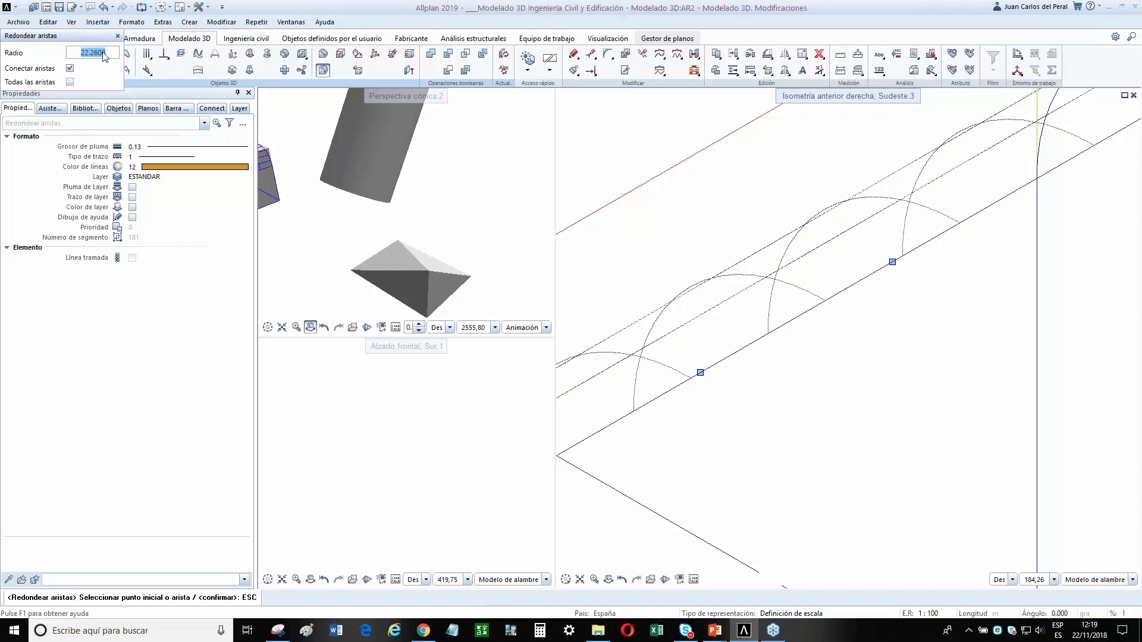
pyautogui.write('5')
pyautogui.press('Return')
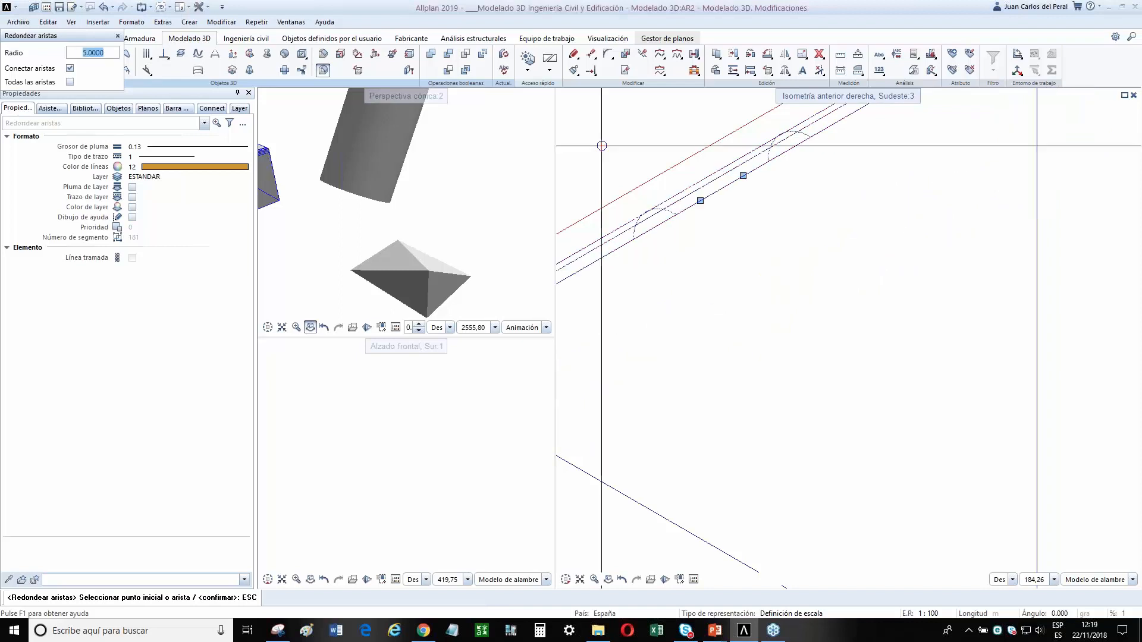
pyautogui.scroll(-3, 805, 342)
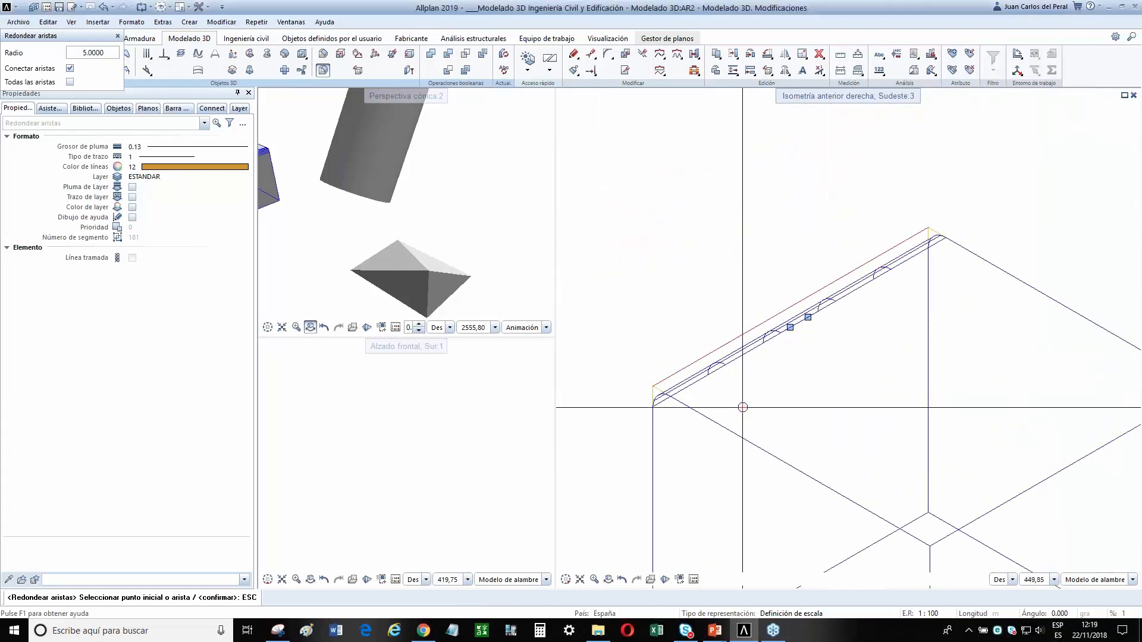
pyautogui.click(755, 446)
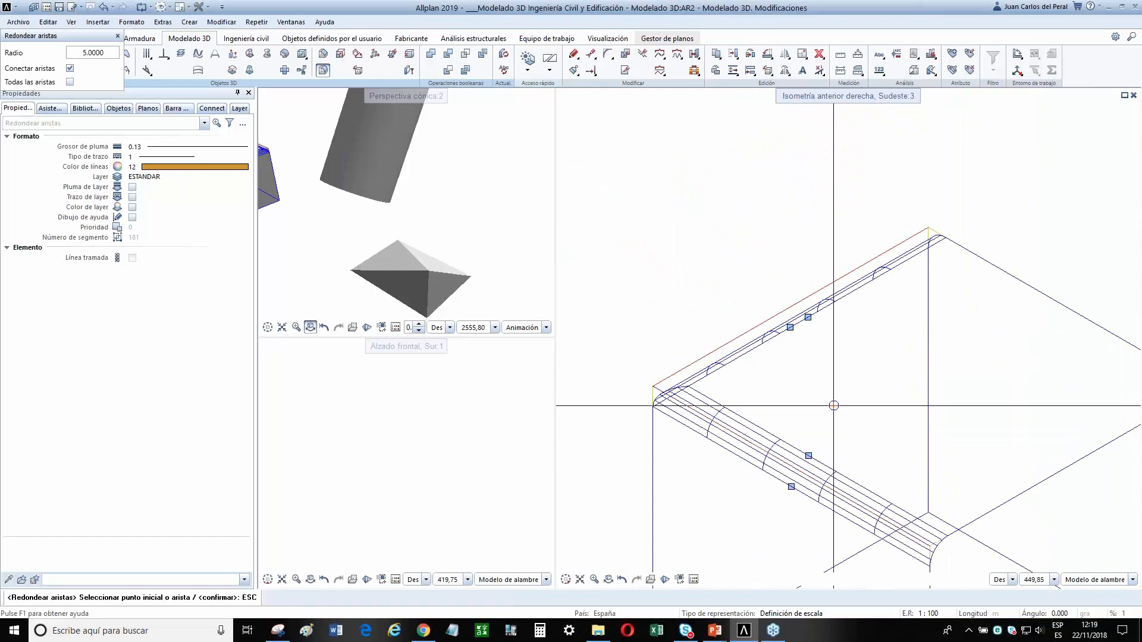
# Enlarge the rounding radius graphically to about 6.74 m and apply it to all four top edges of the cube.
pyautogui.click(688, 474)
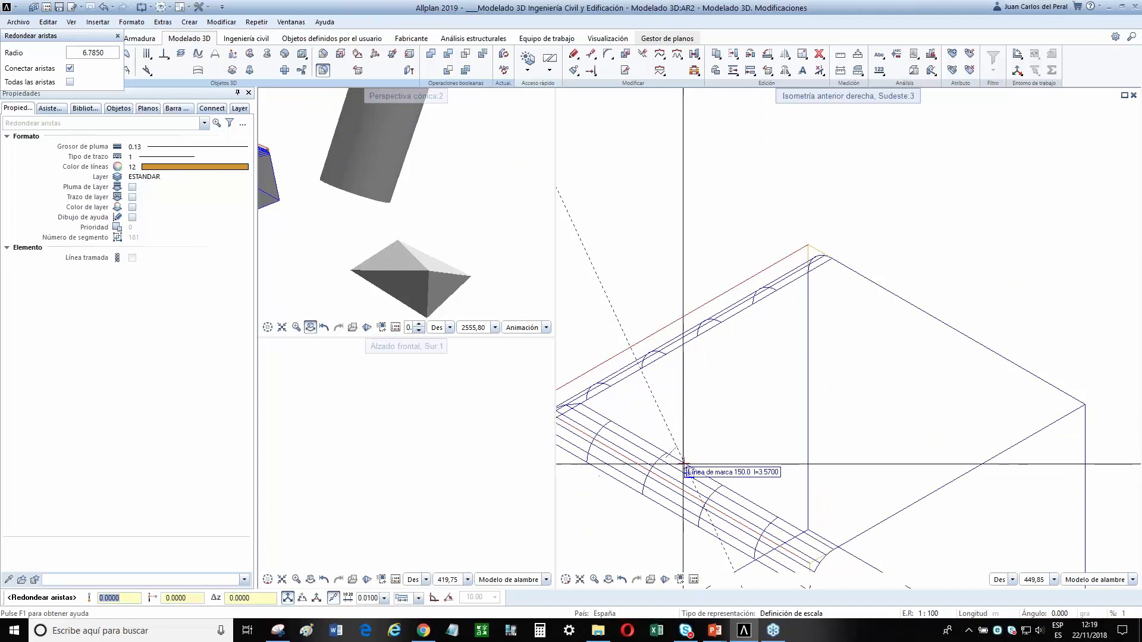
pyautogui.click(683, 470)
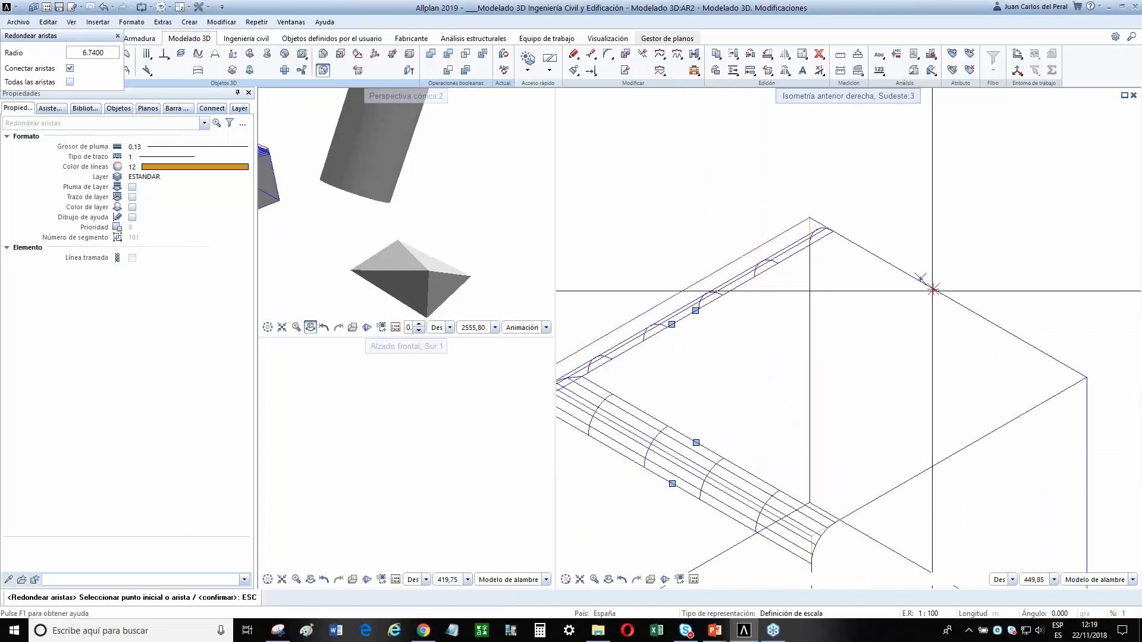
pyautogui.click(926, 286)
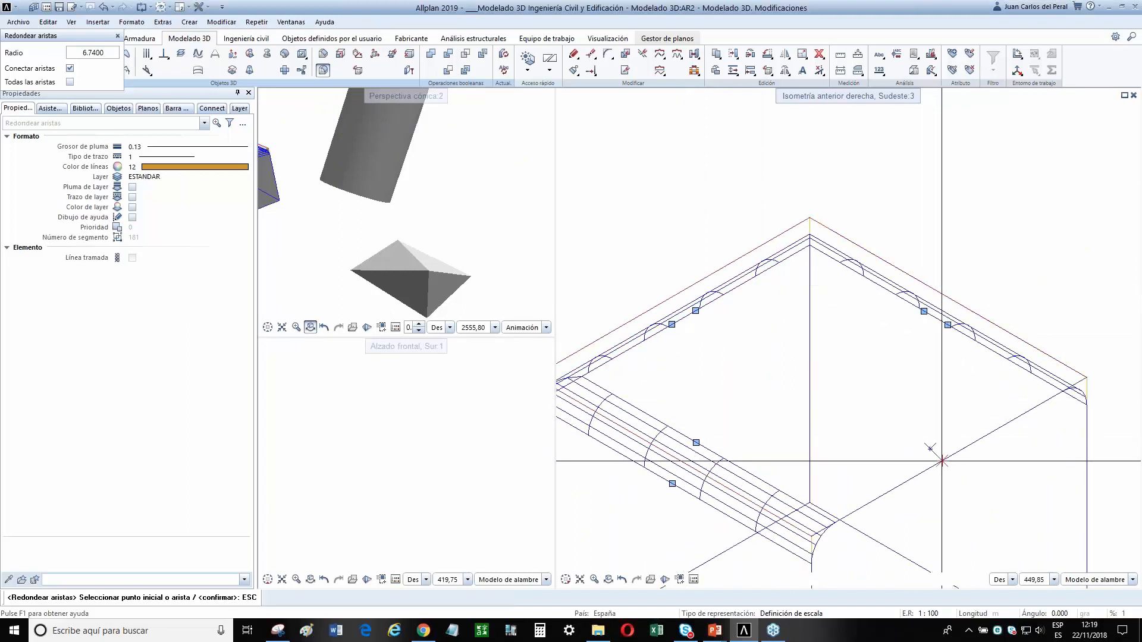
pyautogui.scroll(-3, 978, 326)
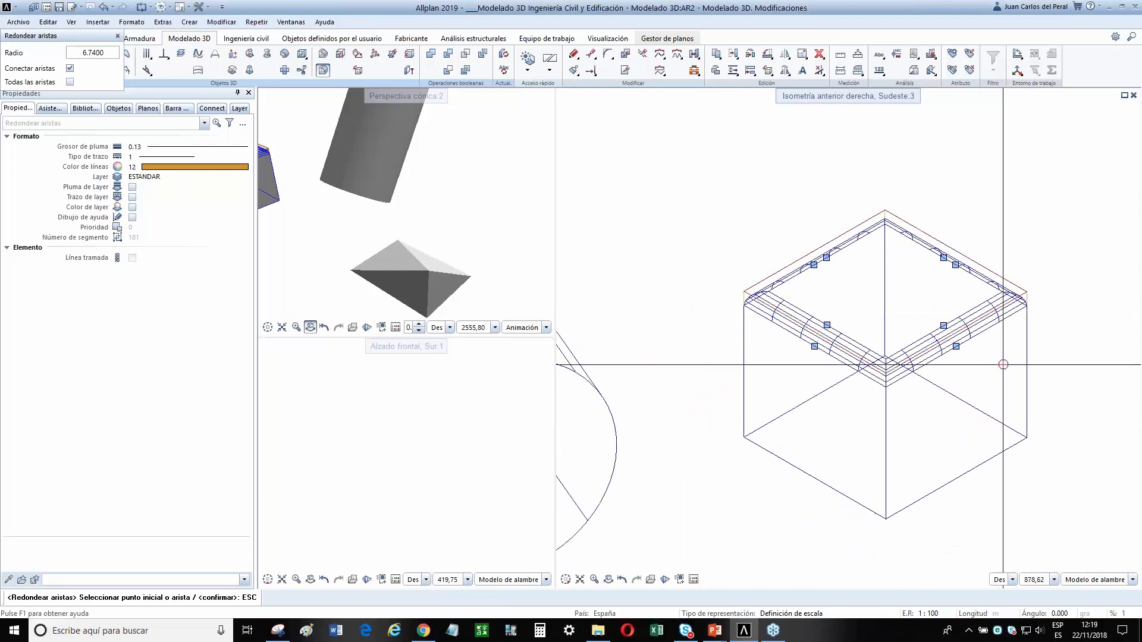
pyautogui.press('Escape')
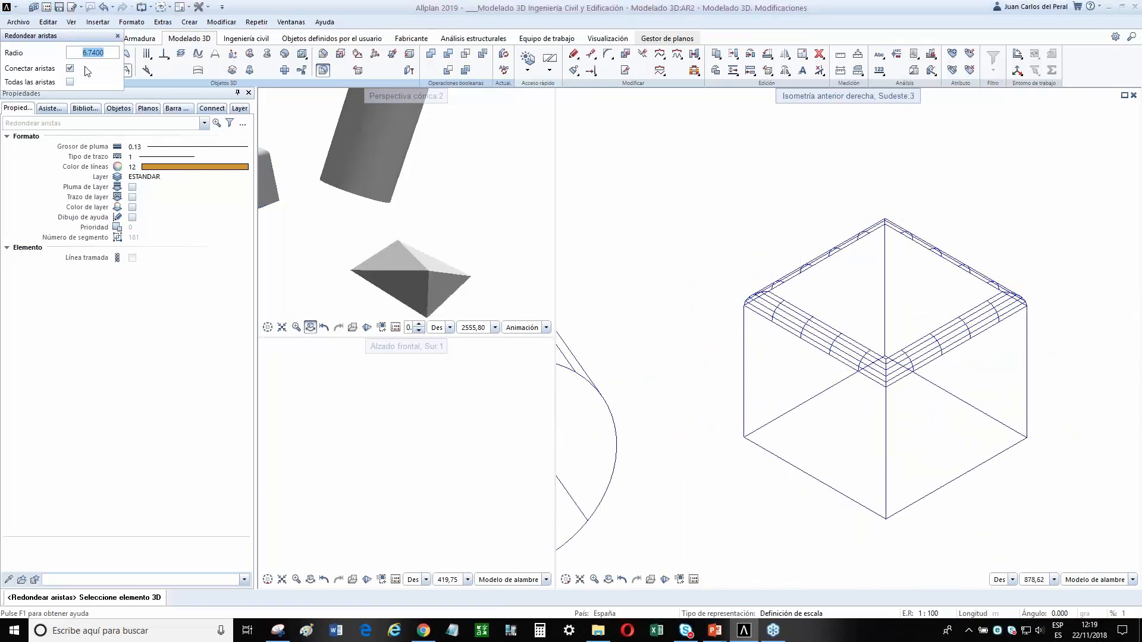
# Round the circular edge at the cylinder's near end with a radius of 5 m.
pyautogui.scroll(-3, 794, 310)
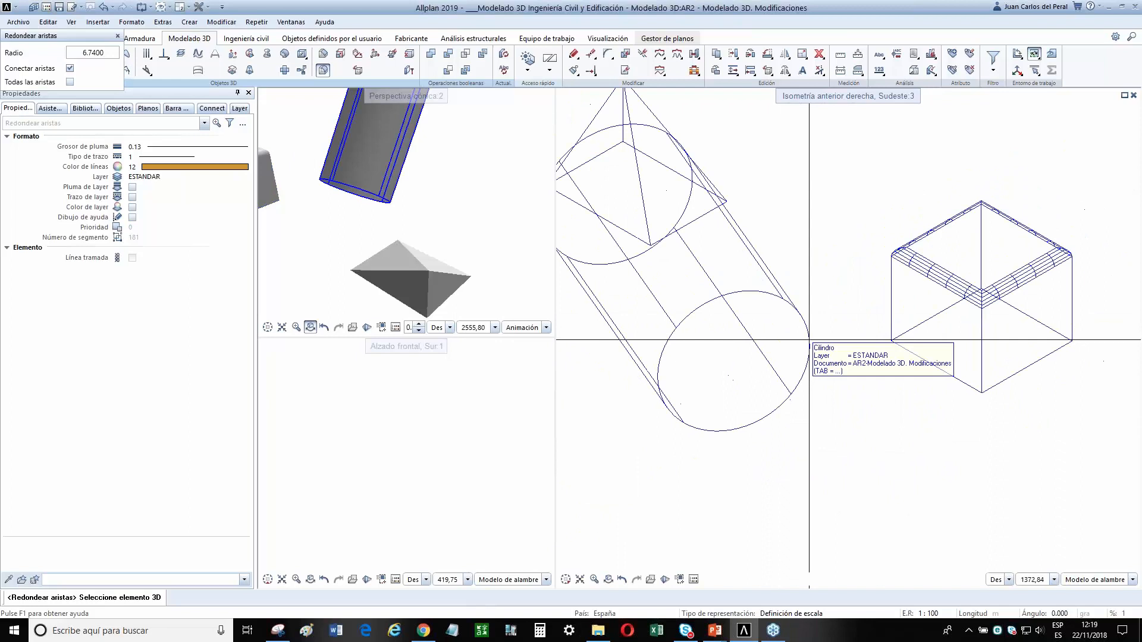
pyautogui.click(808, 345)
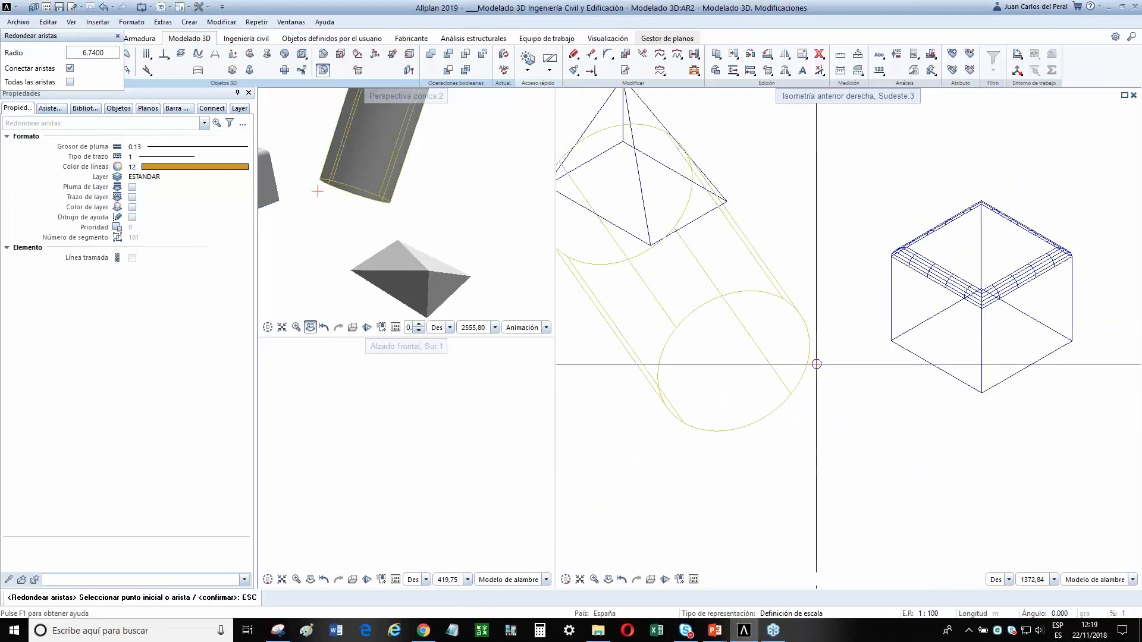
pyautogui.click(808, 362)
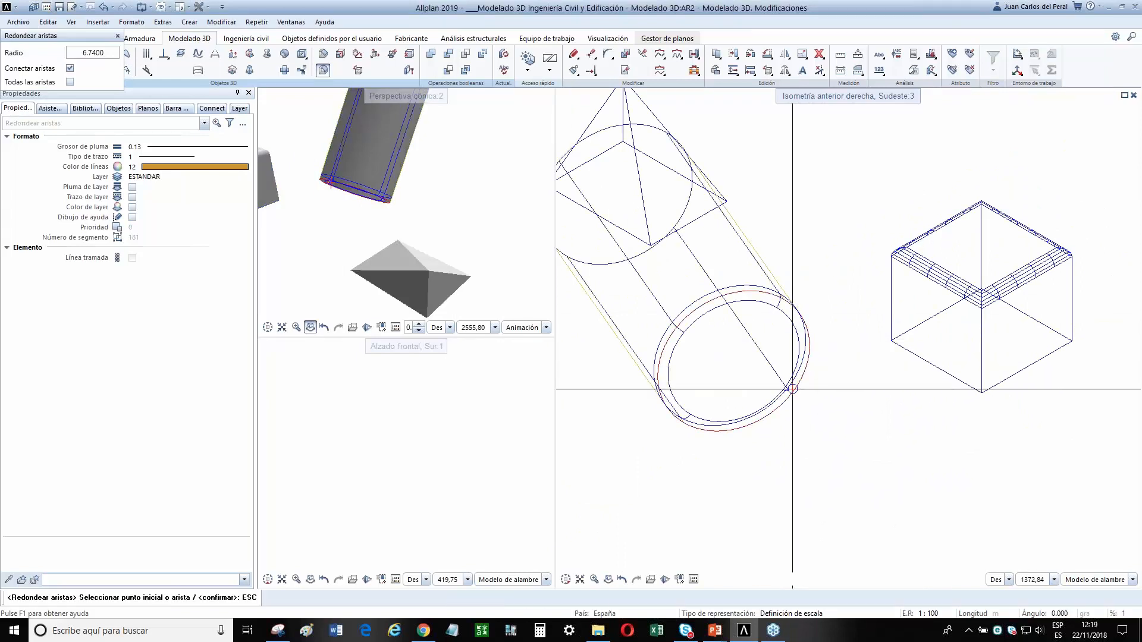
pyautogui.scroll(1, 746, 410)
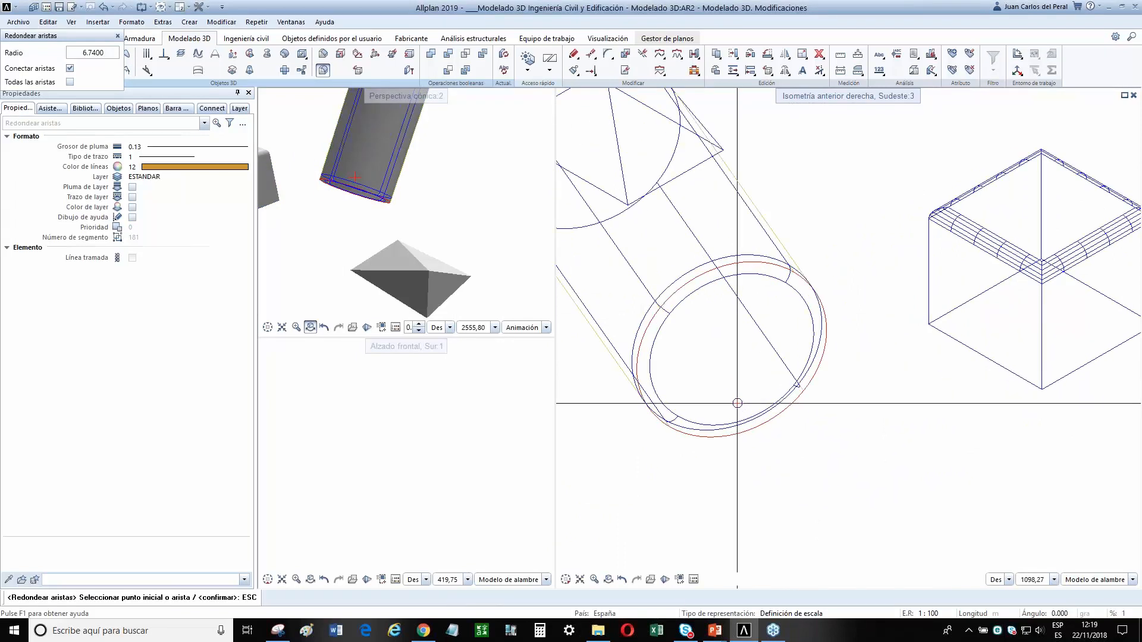
pyautogui.click(90, 53)
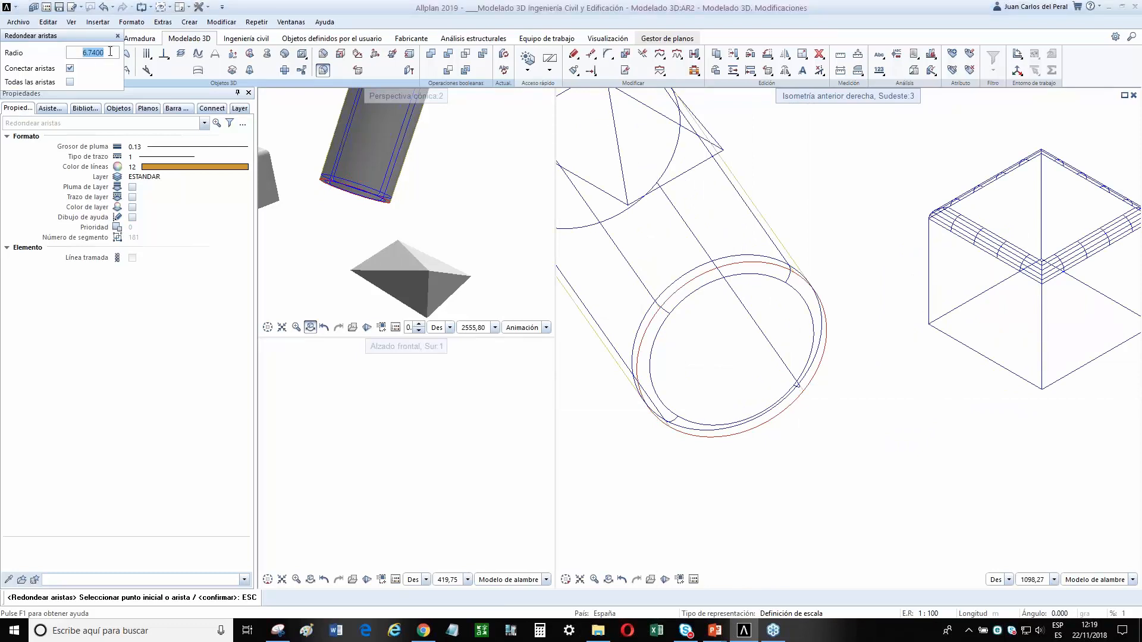
pyautogui.write('5')
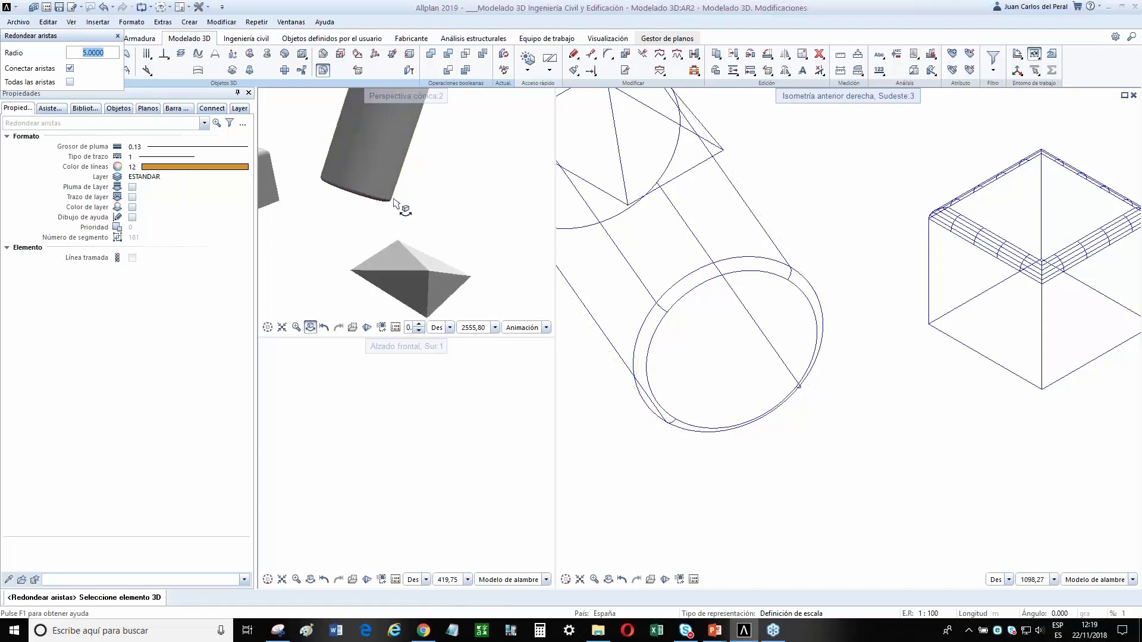
pyautogui.scroll(-5, 394, 202)
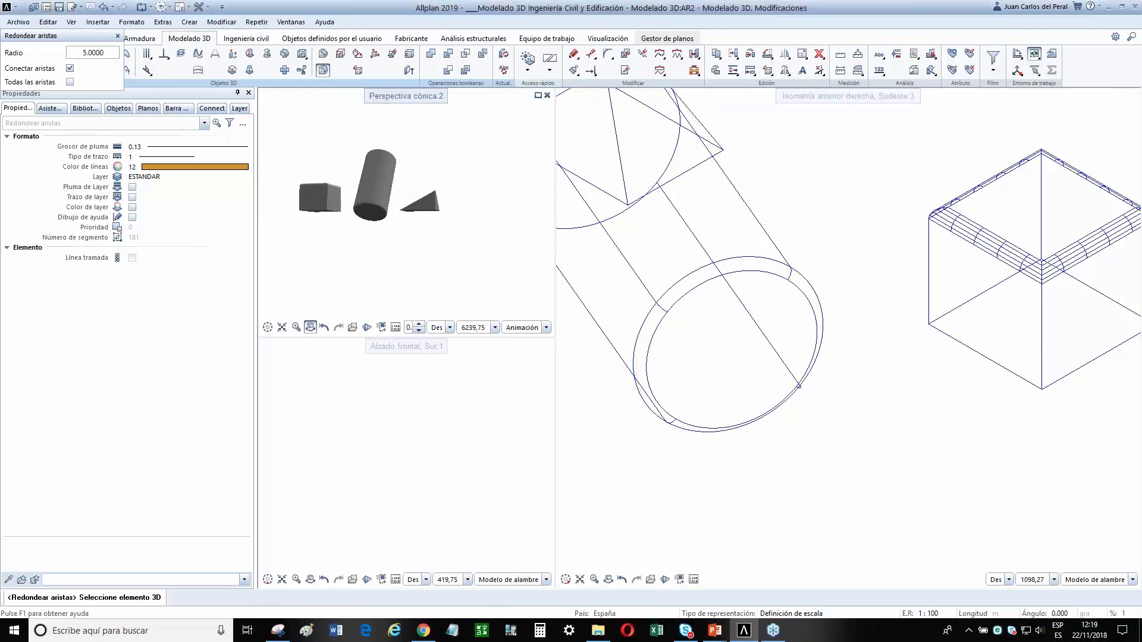
pyautogui.scroll(10, 404, 178)
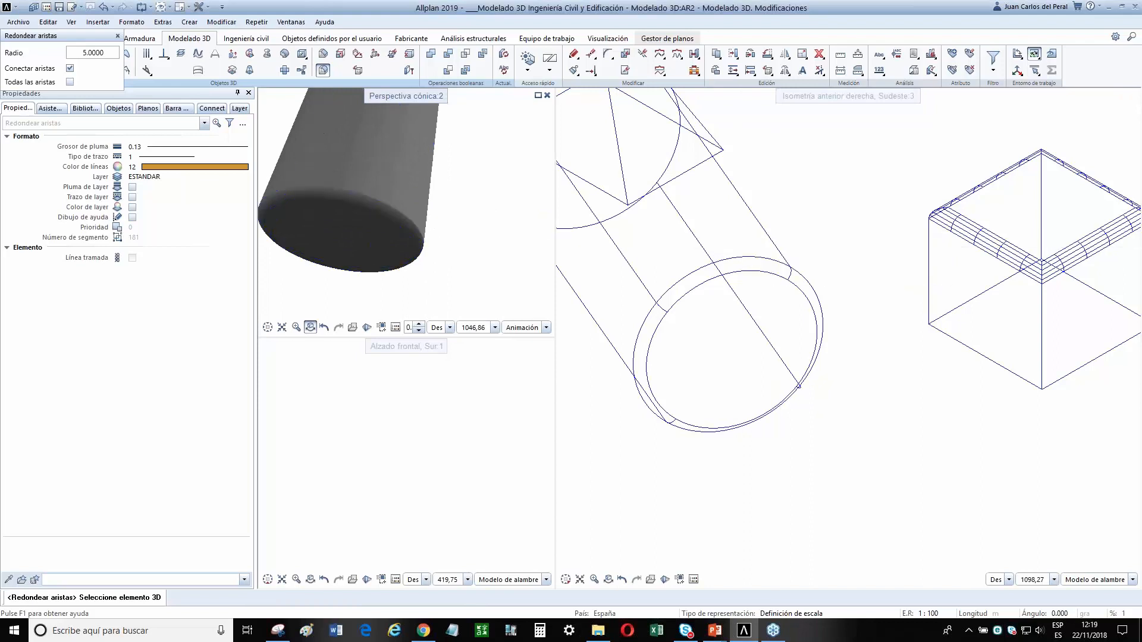
pyautogui.press('Escape')
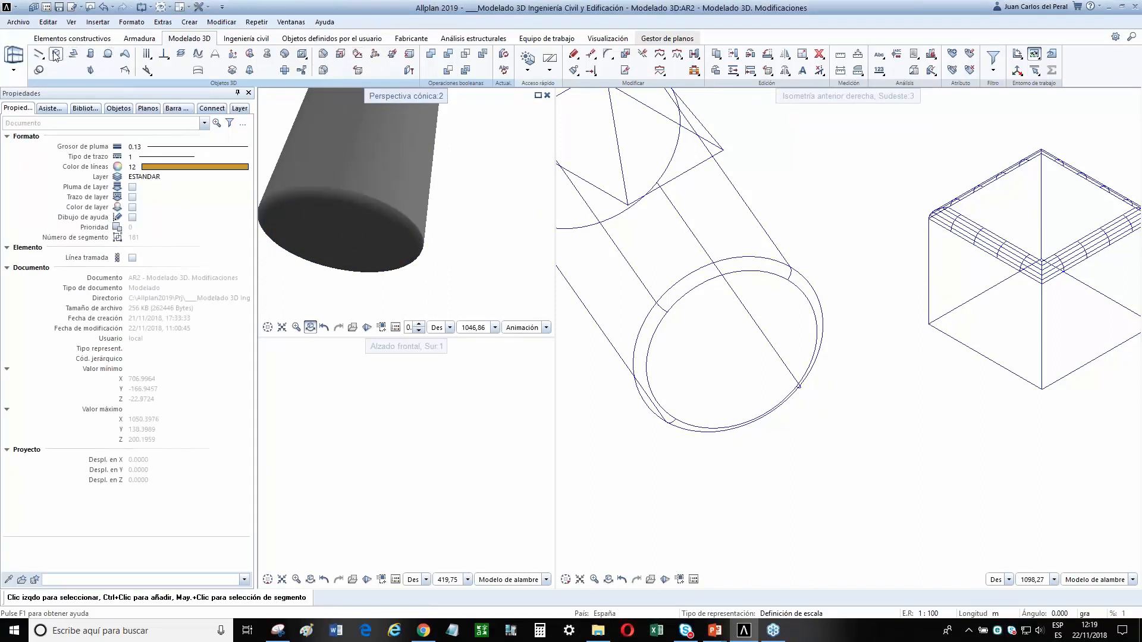
# Draw a 180° 3D arc of about 47.9 m radius centred on the cube's lower front corner.
pyautogui.click(39, 70)
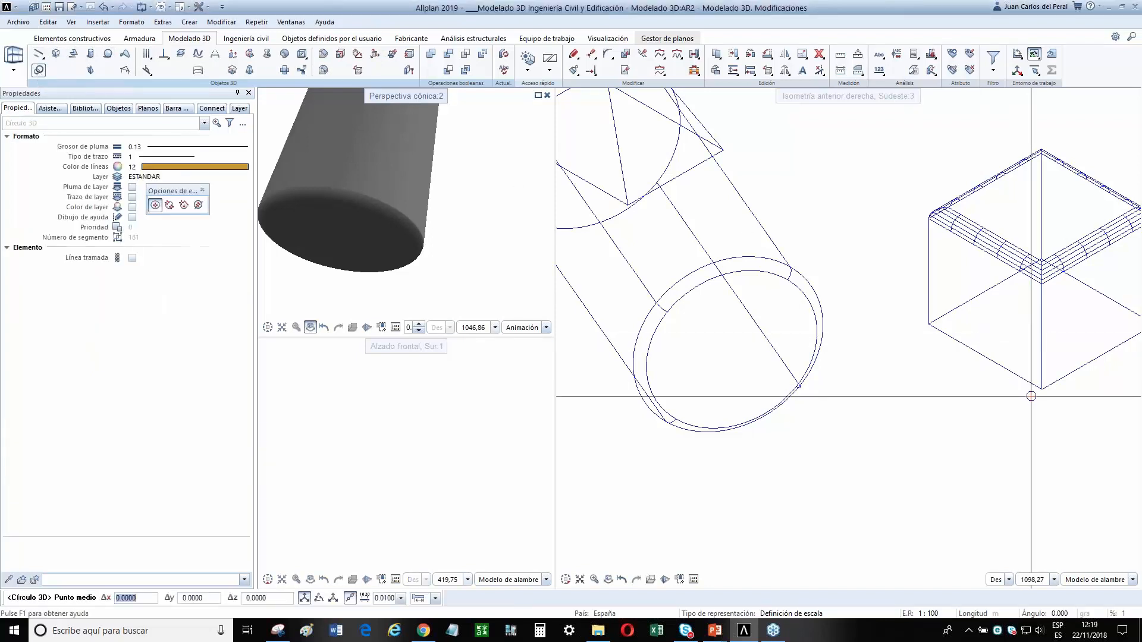
pyautogui.click(1042, 390)
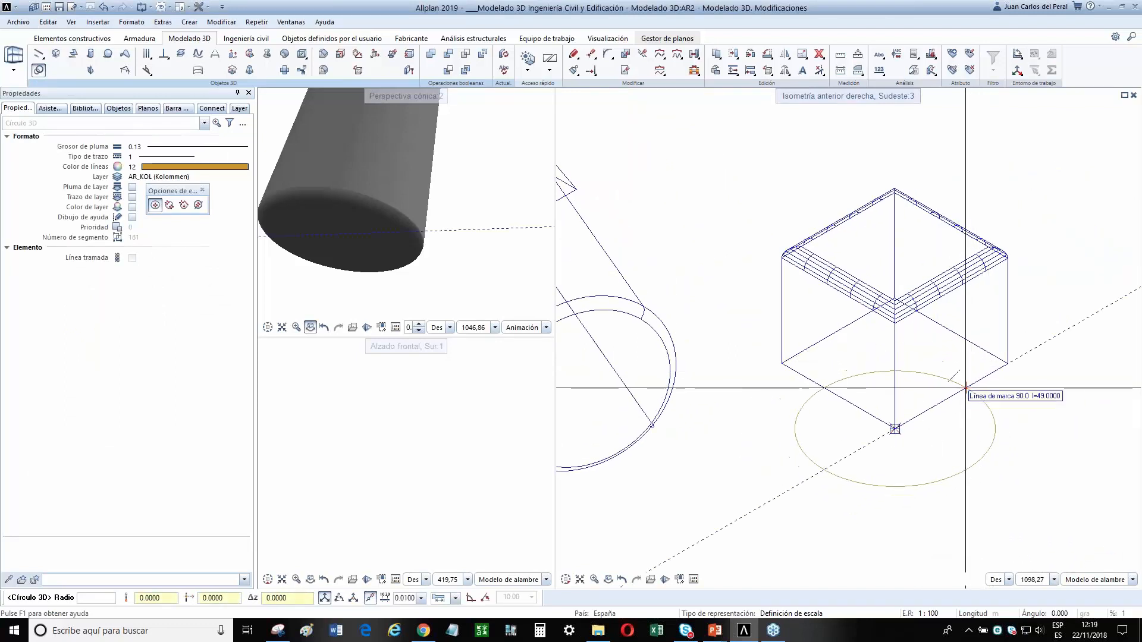
pyautogui.click(975, 396)
pyautogui.click(981, 418)
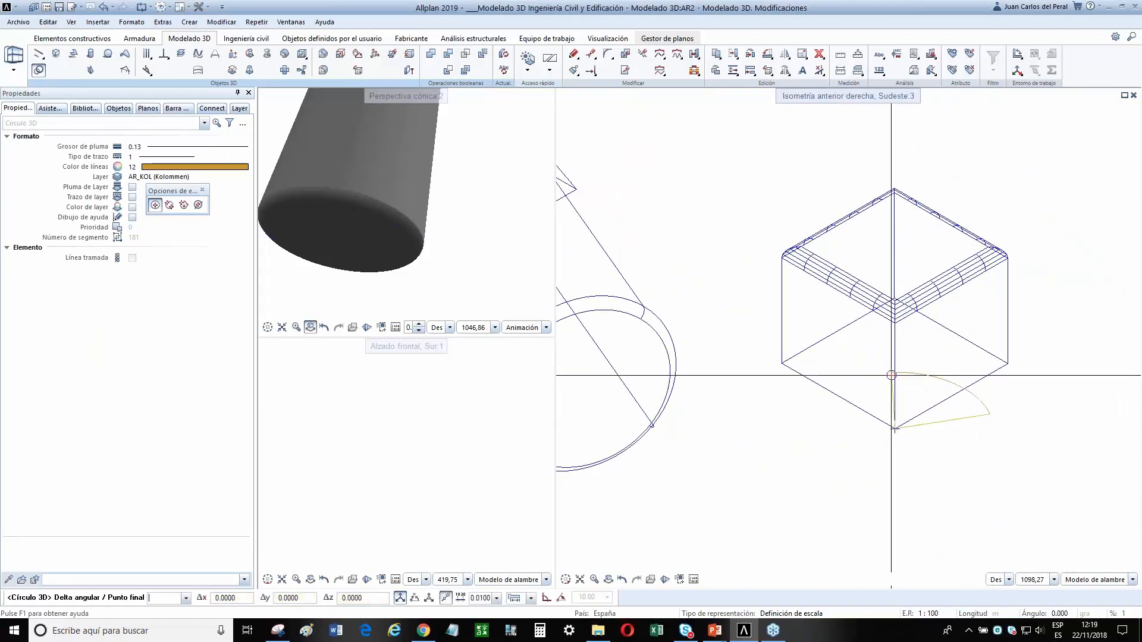
pyautogui.click(813, 440)
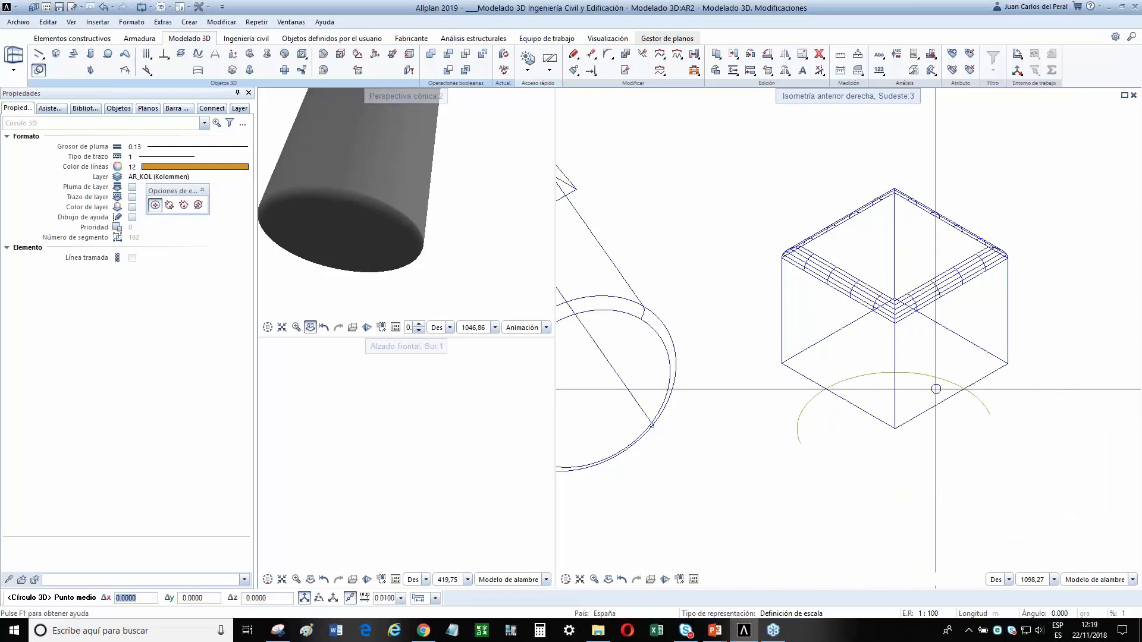
pyautogui.press('Escape')
# Extend the arc's end angle graphically to about 263.36° and enlarge its radius to about 60.12 m.
pyautogui.click(982, 406)
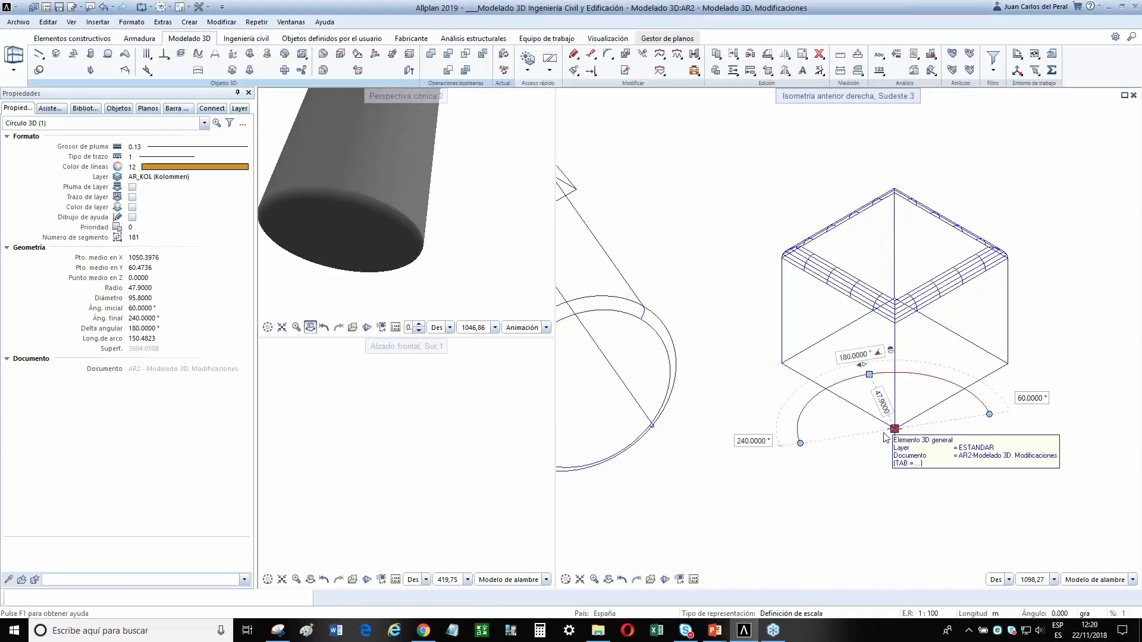
pyautogui.click(800, 444)
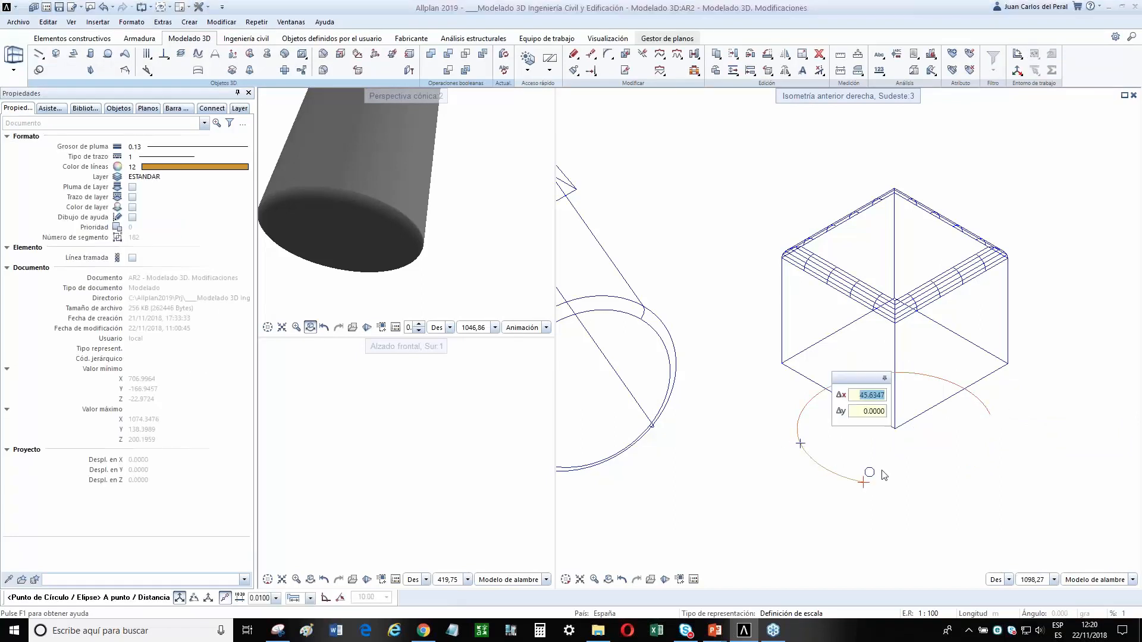
pyautogui.click(818, 466)
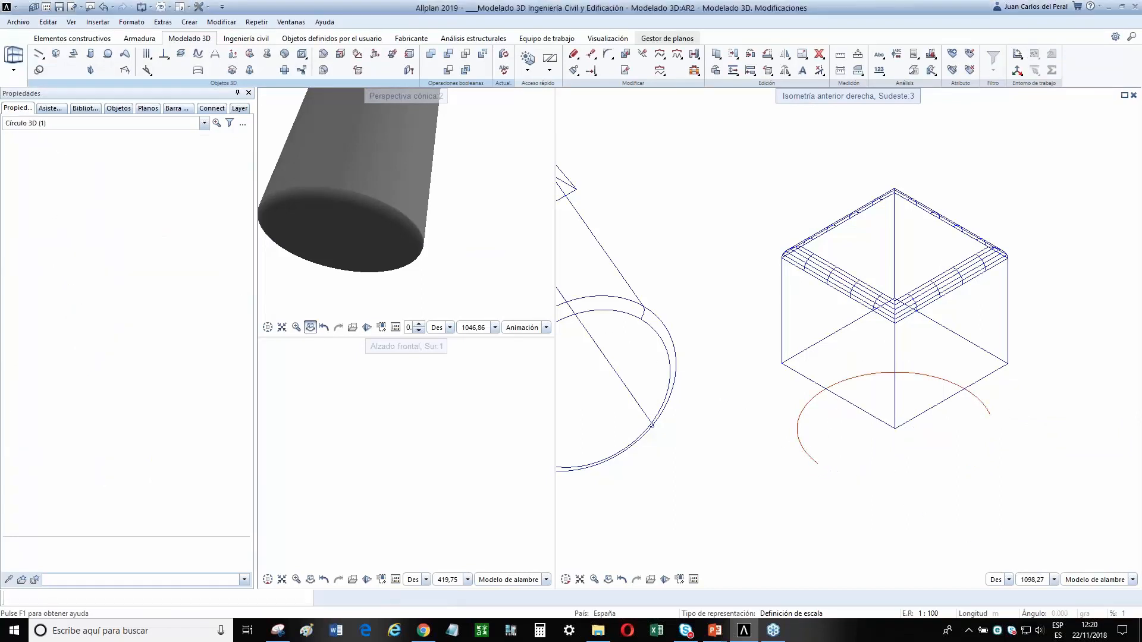
pyautogui.click(851, 378)
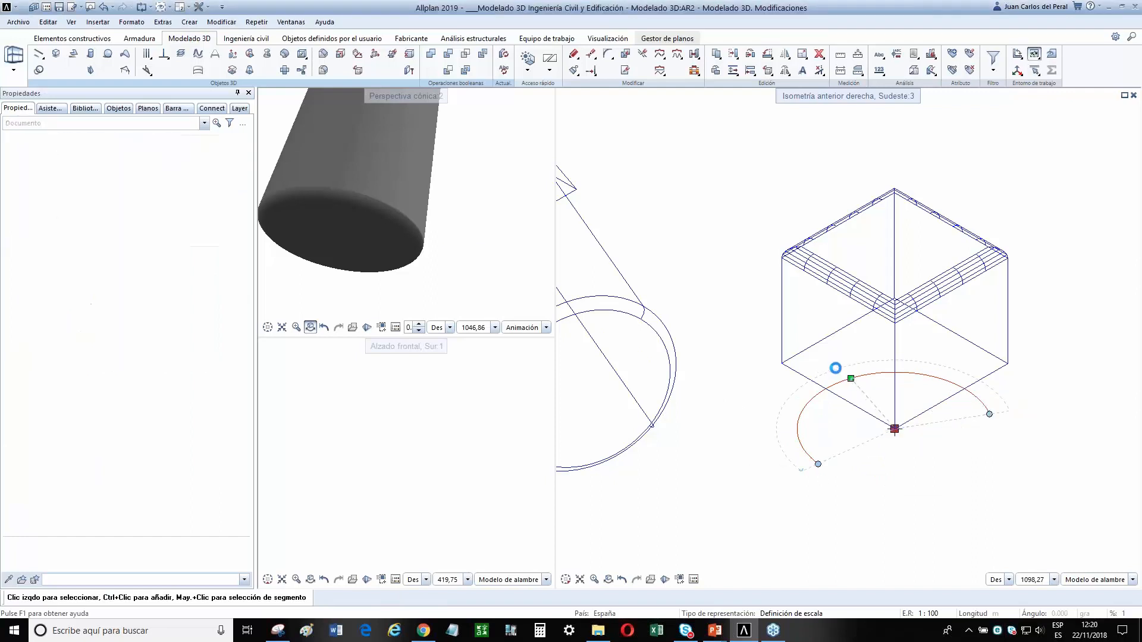
pyautogui.click(835, 369)
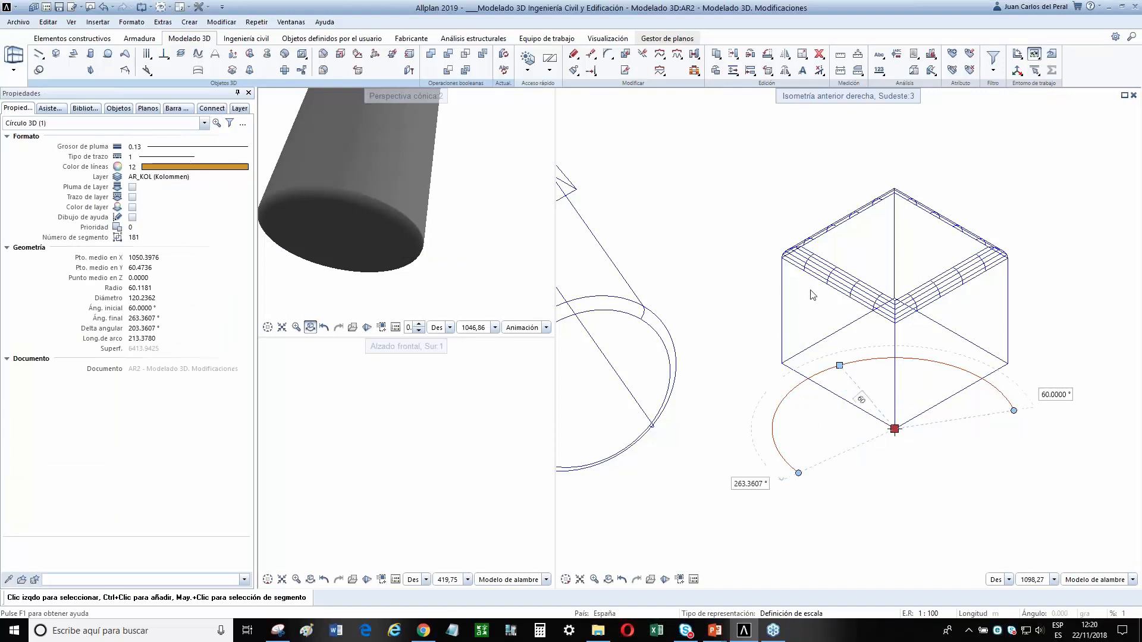
pyautogui.press('Escape')
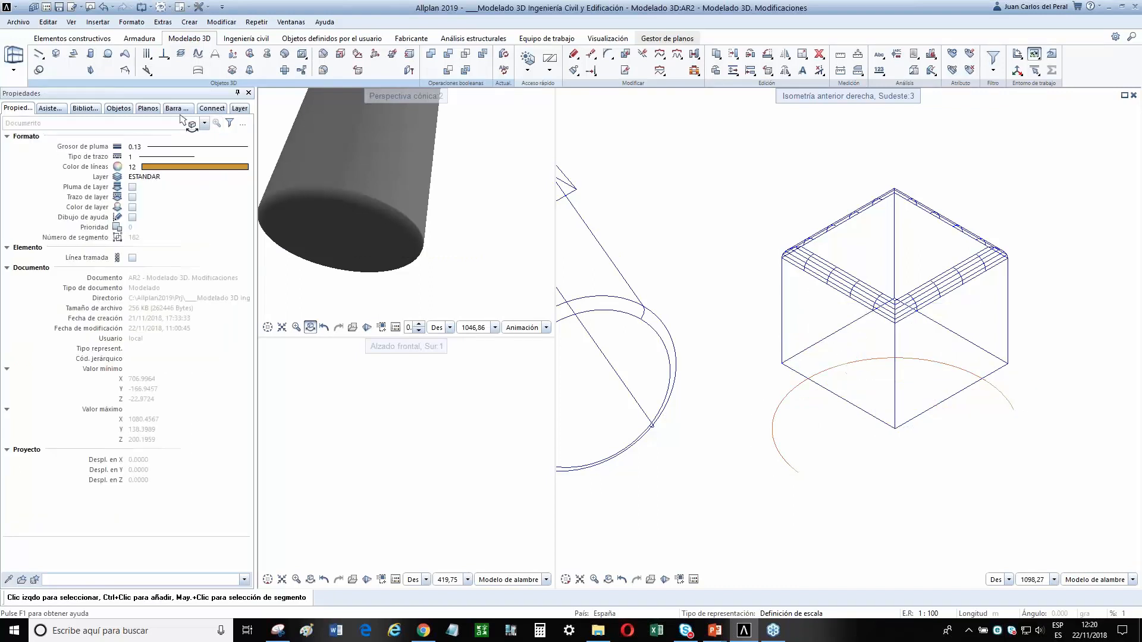
pyautogui.click(72, 55)
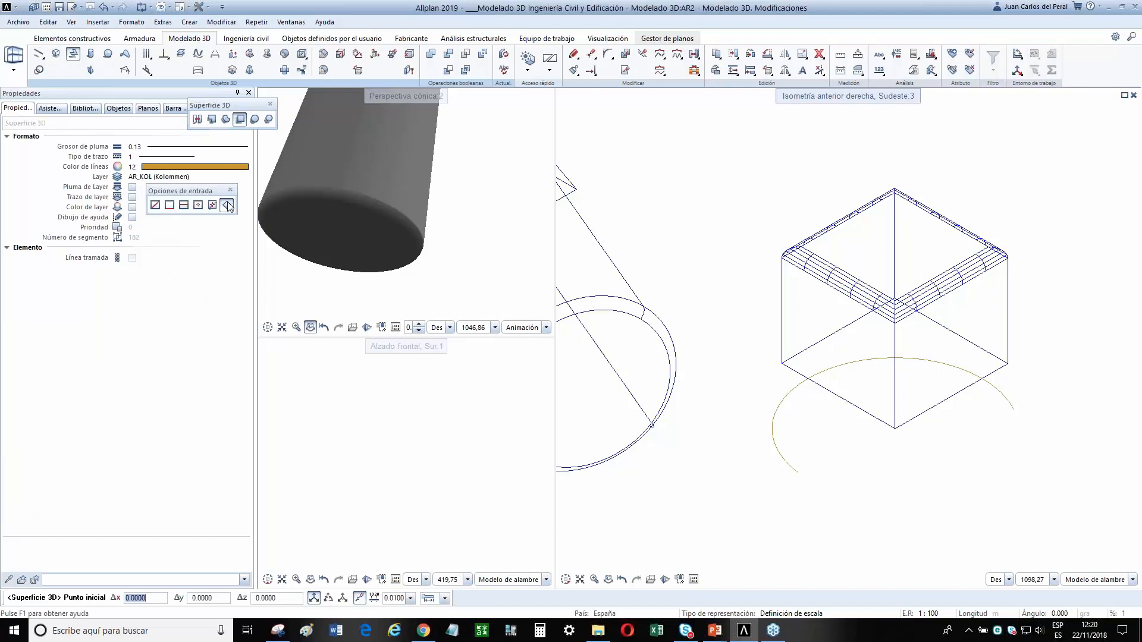
pyautogui.moveTo(202, 193); pyautogui.dragTo(663, 149)
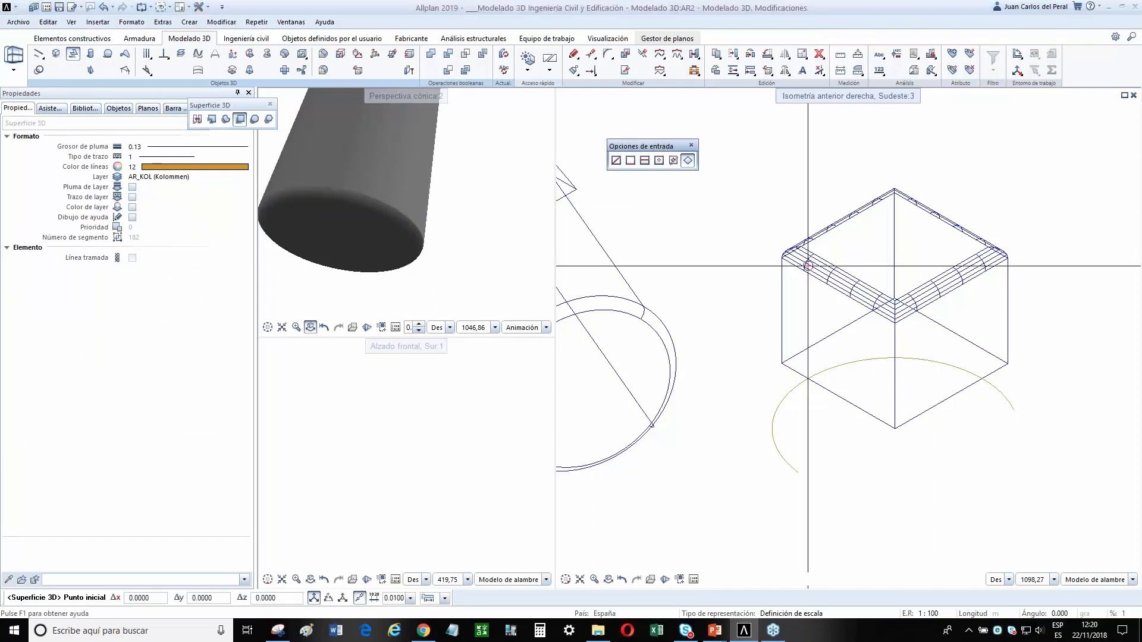
pyautogui.click(951, 330)
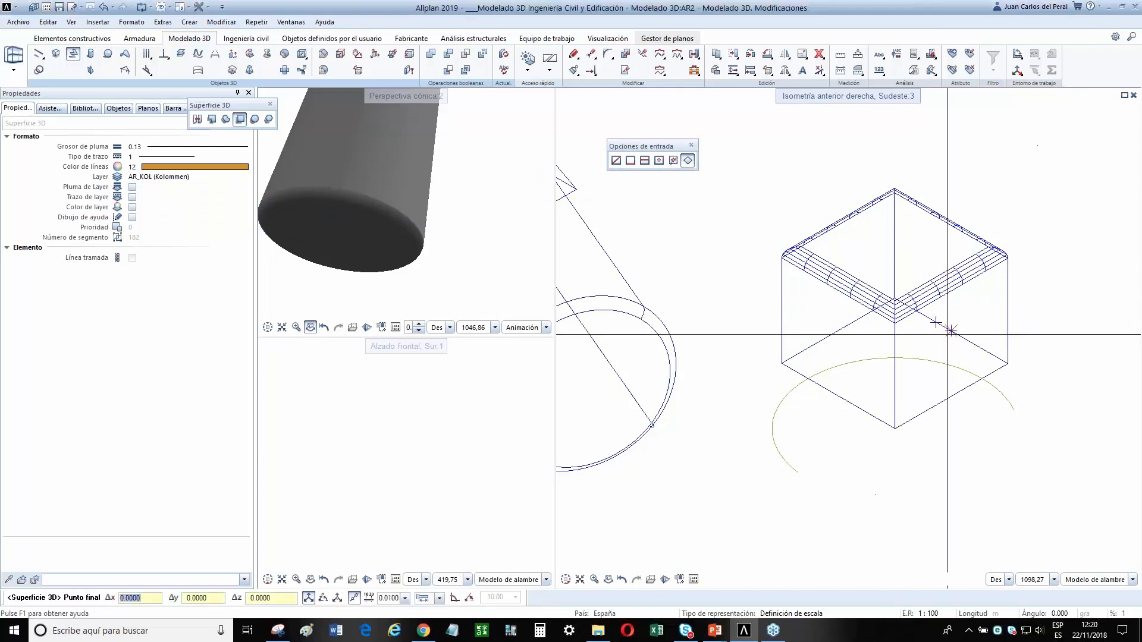
pyautogui.press('Escape')
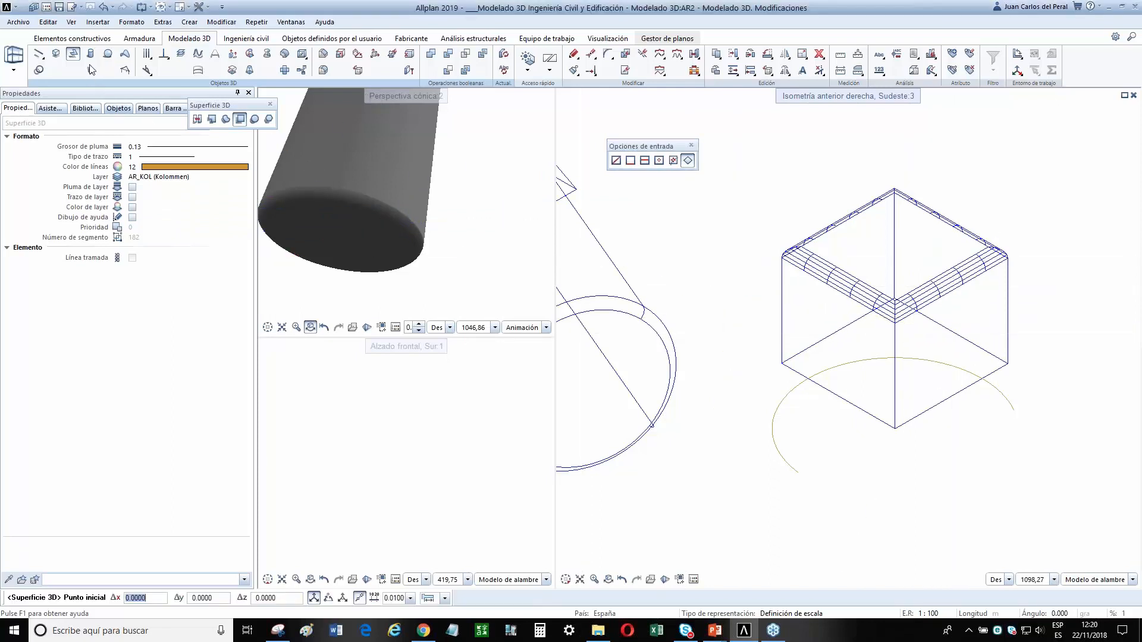
pyautogui.press('Escape')
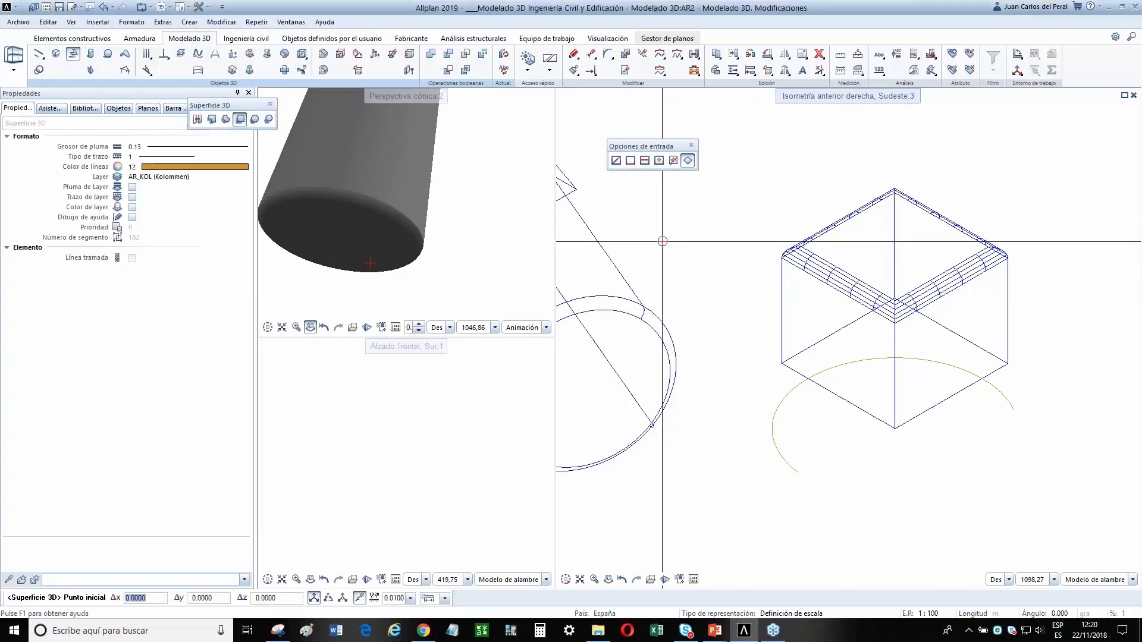
pyautogui.click(179, 55)
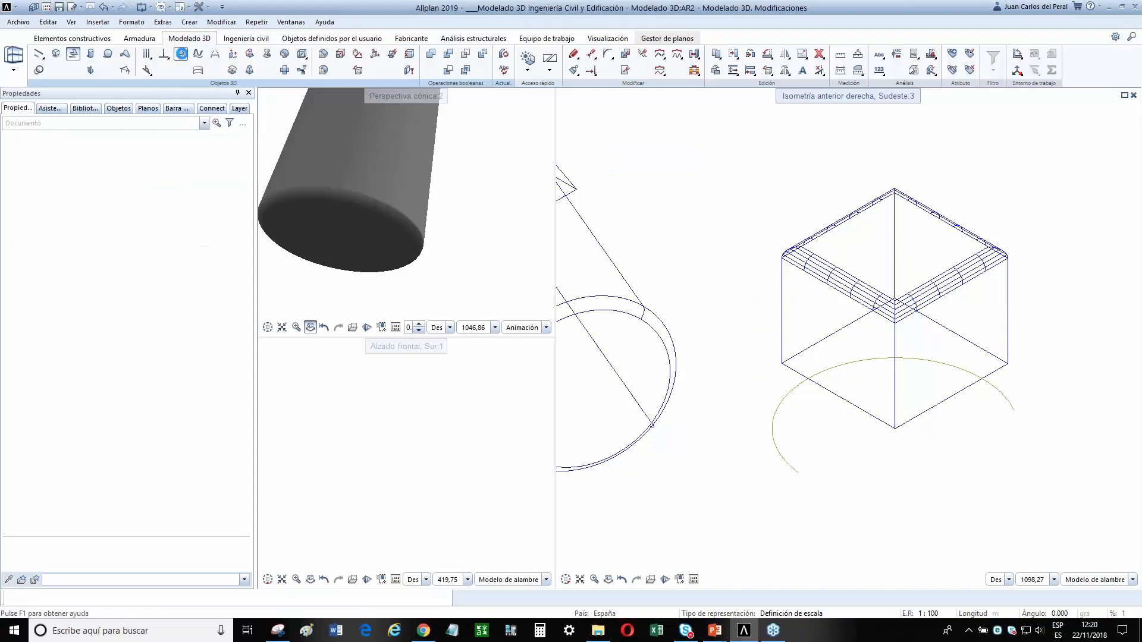
pyautogui.click(181, 56)
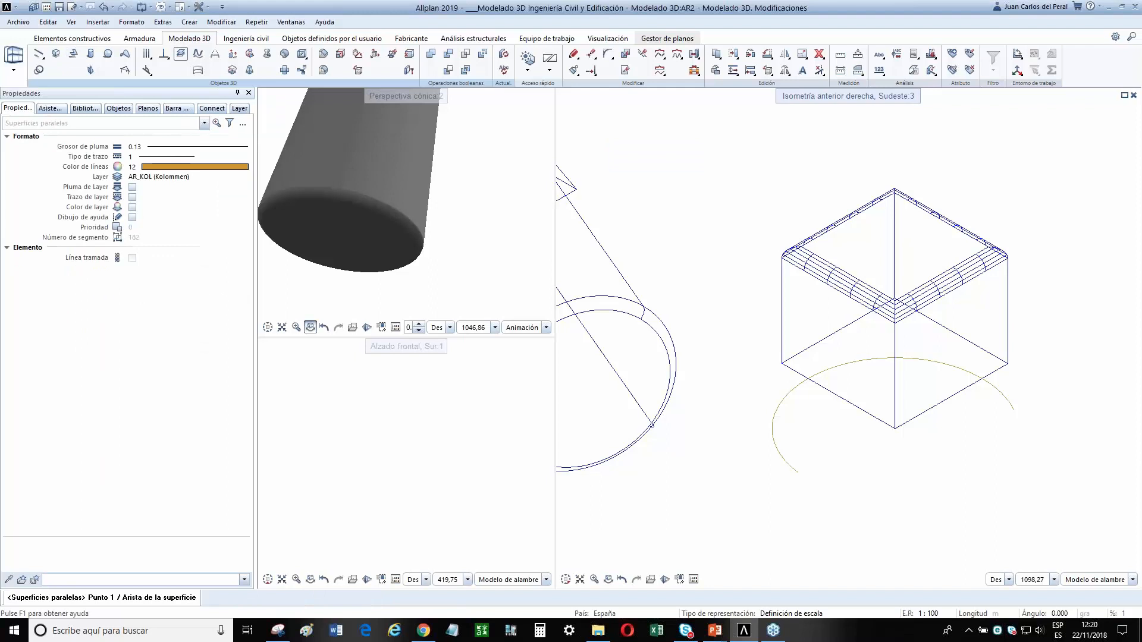
pyautogui.click(146, 53)
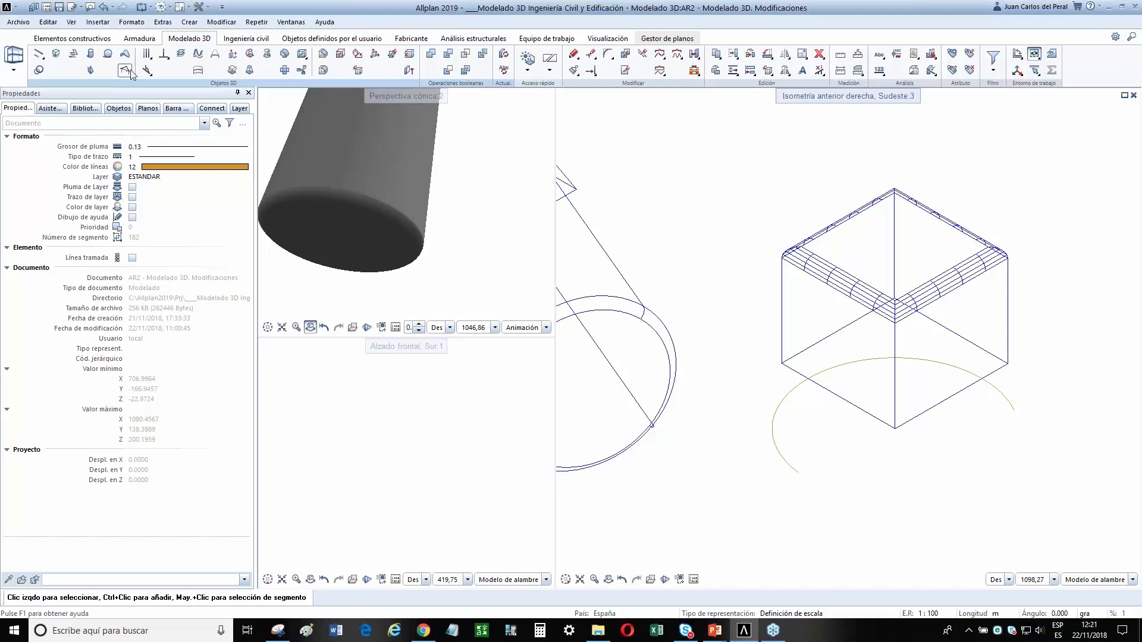
# Try to unfold the cube with the rounded top edges.
pyautogui.click(286, 72)
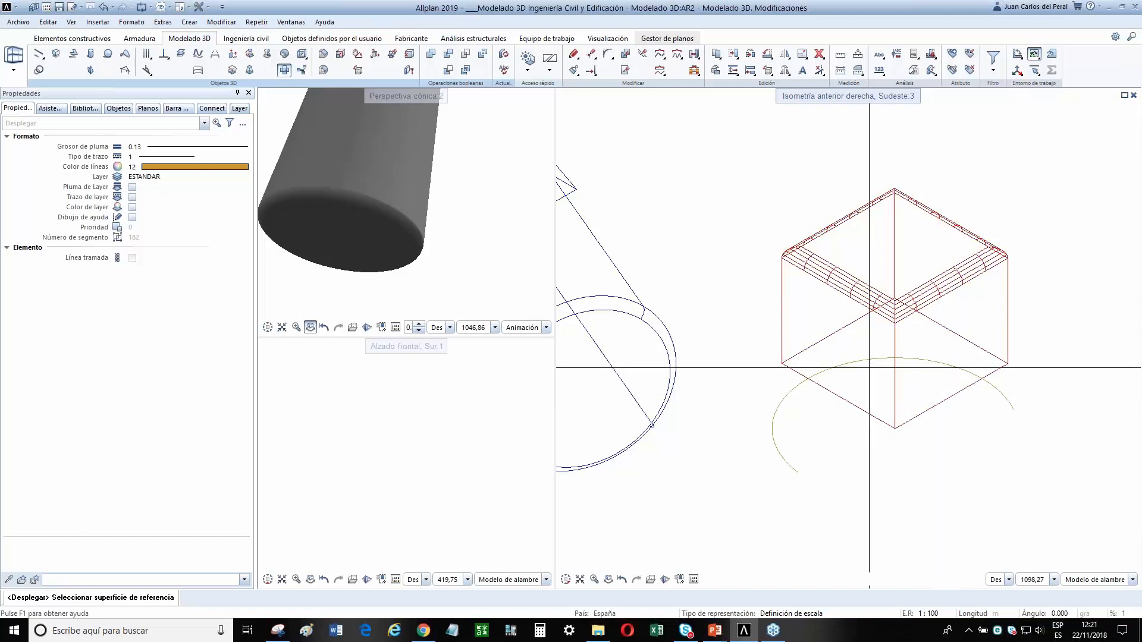
pyautogui.scroll(5, 869, 368)
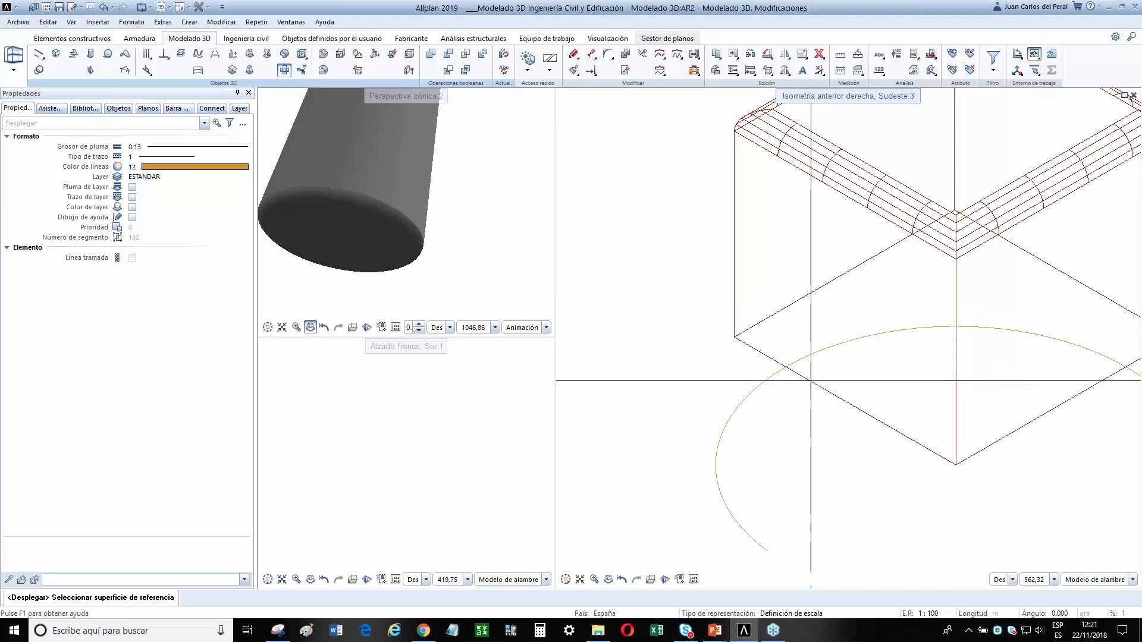
pyautogui.scroll(-3, 843, 394)
pyautogui.scroll(-4, 842, 394)
pyautogui.scroll(6, 666, 511)
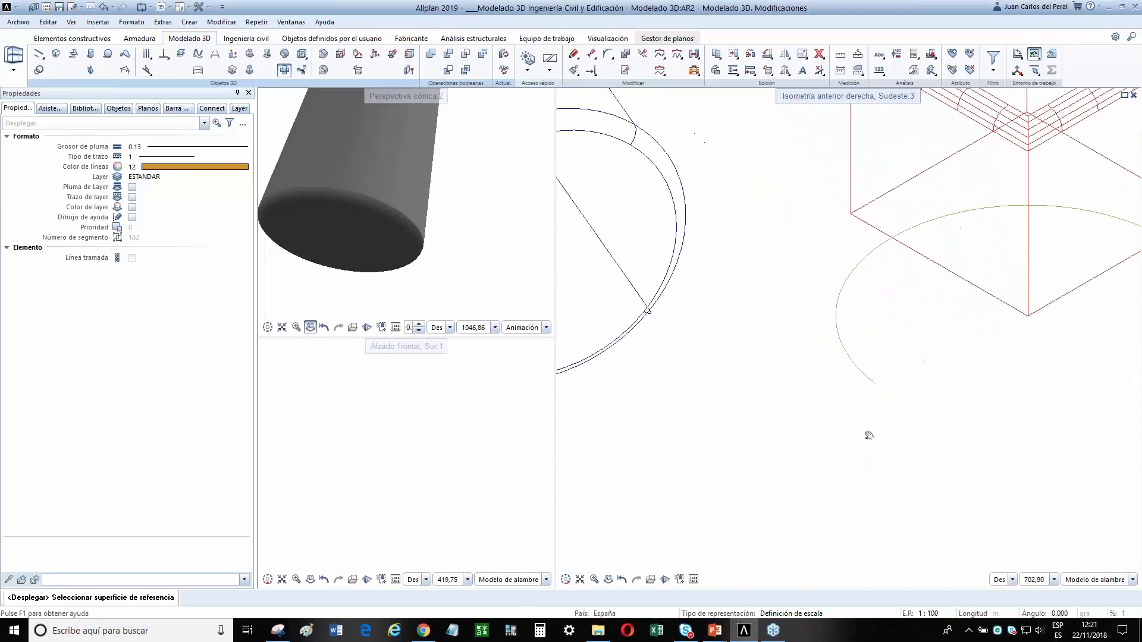
pyautogui.scroll(-1, 867, 433)
pyautogui.moveTo(768, 367); pyautogui.dragTo(775, 375, button='middle')
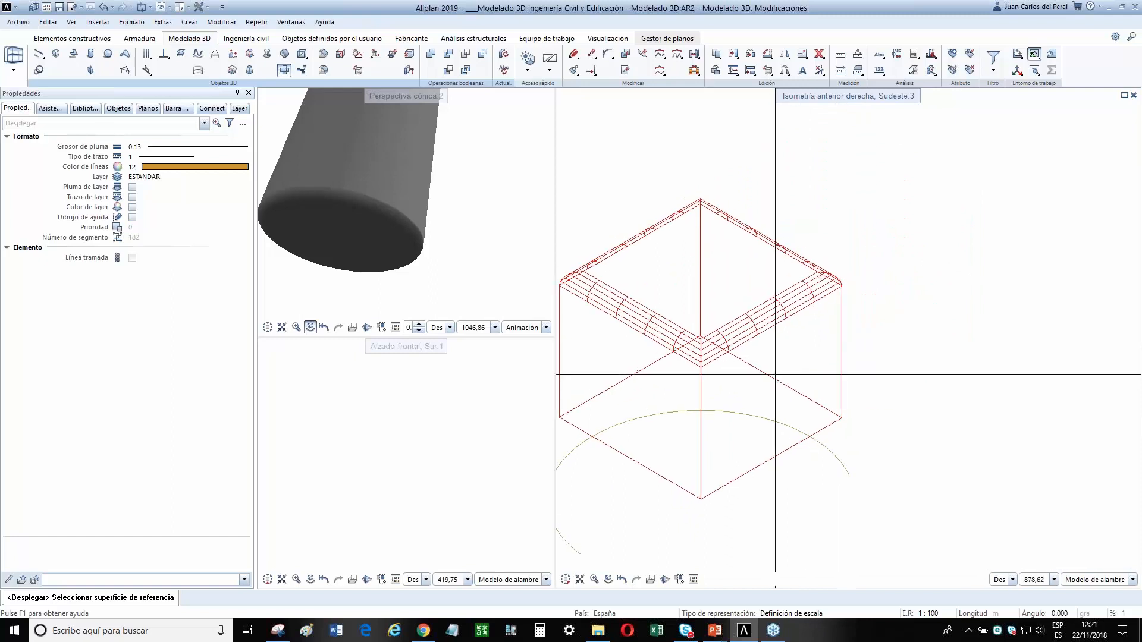
pyautogui.middleClick(779, 370)
pyautogui.middleClick(779, 370)
pyautogui.press('Escape')
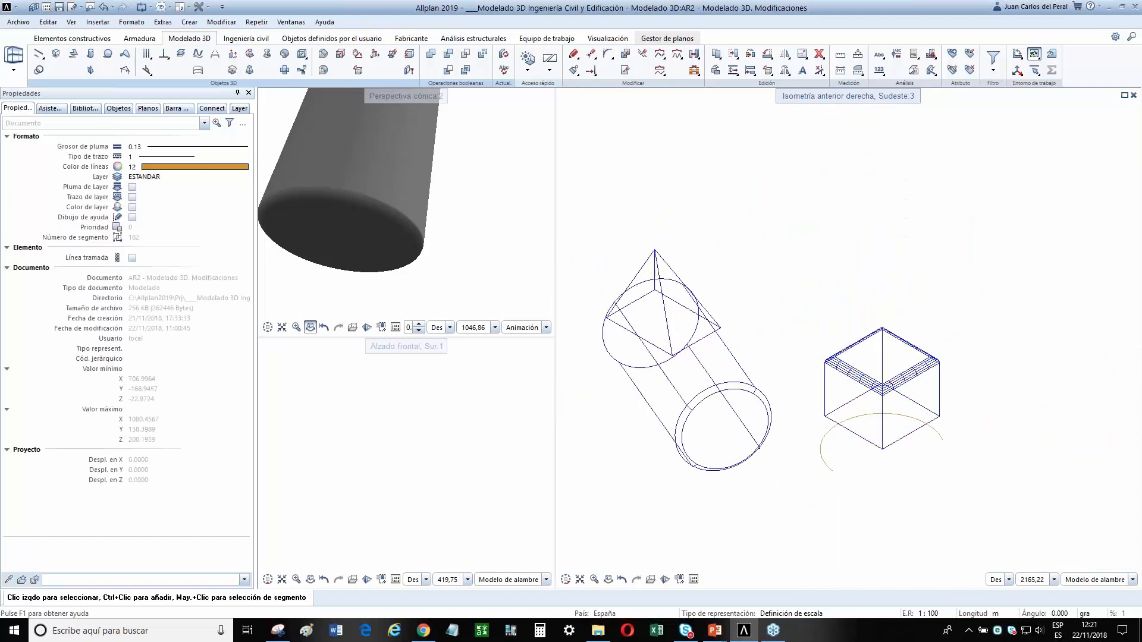
# Open drawing file 4, Operaciones Boleanas, from the project's Modelado 3D structure and fit its contents in the plan view.
pyautogui.scroll(2, 786, 310)
pyautogui.scroll(-1, 779, 307)
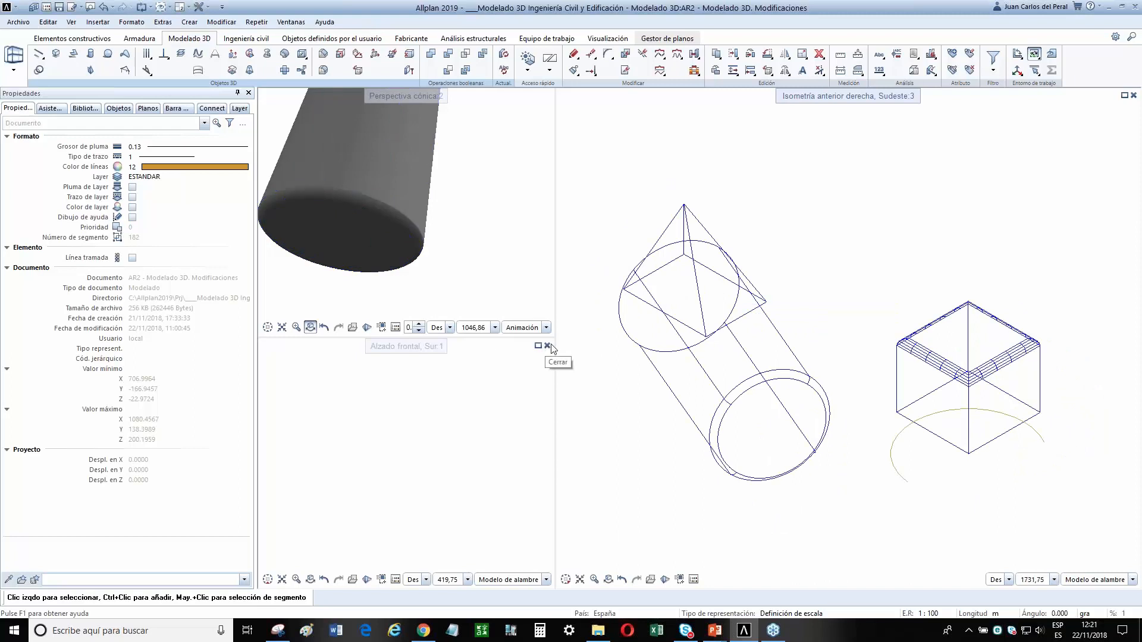
pyautogui.click(47, 10)
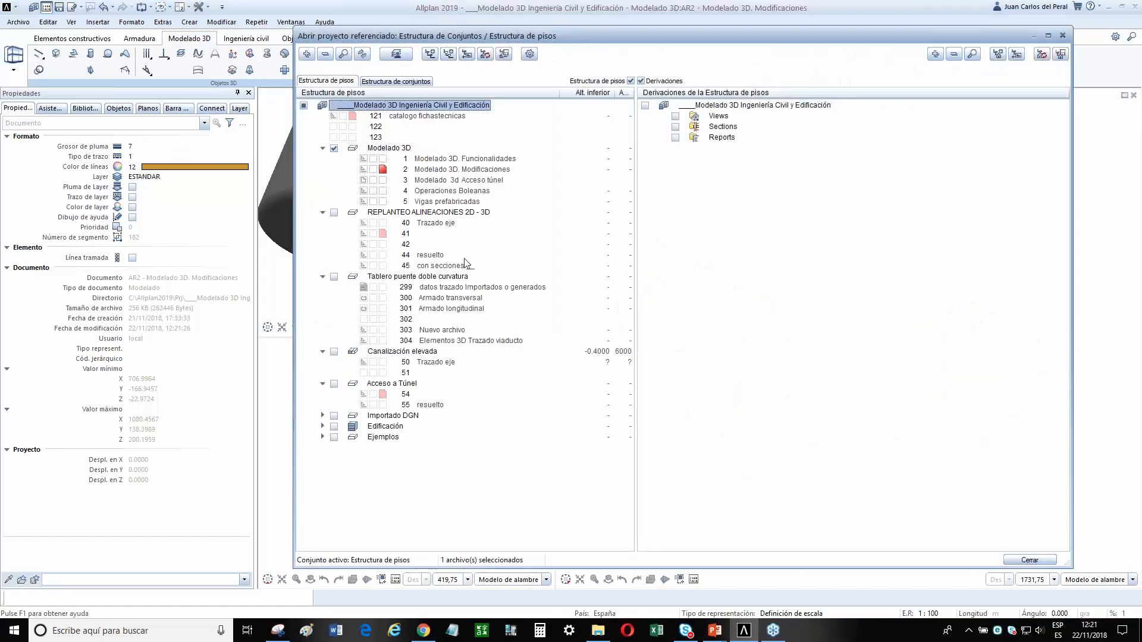
pyautogui.doubleClick(431, 191)
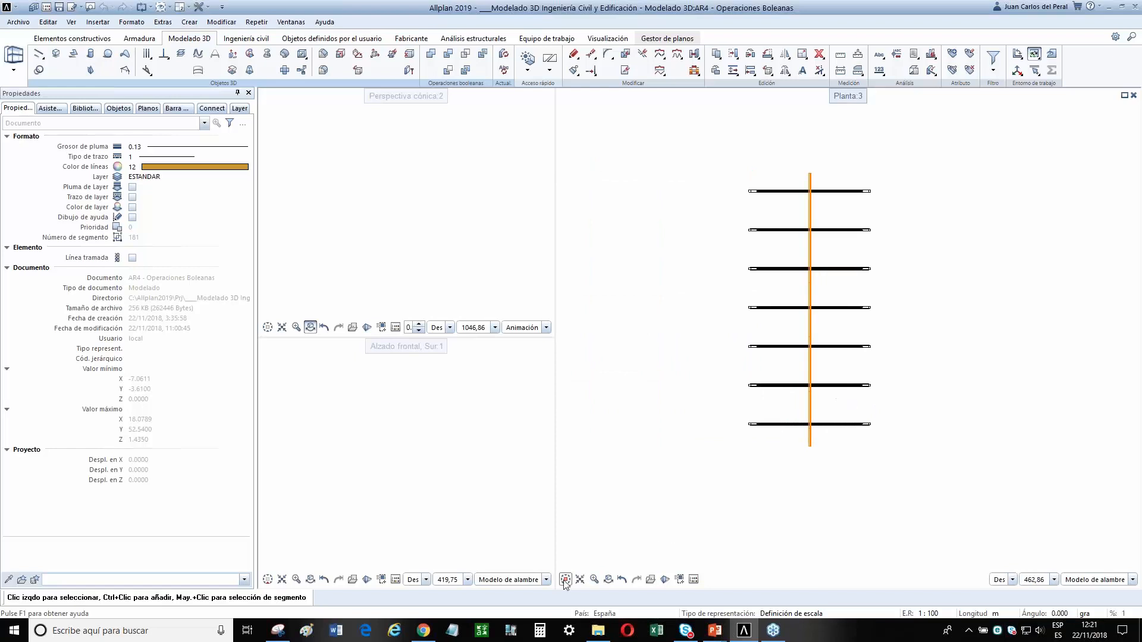
# Examine the row of beams and the cylinder crossing them in the southwest isometric and perspective views.
pyautogui.click(576, 556)
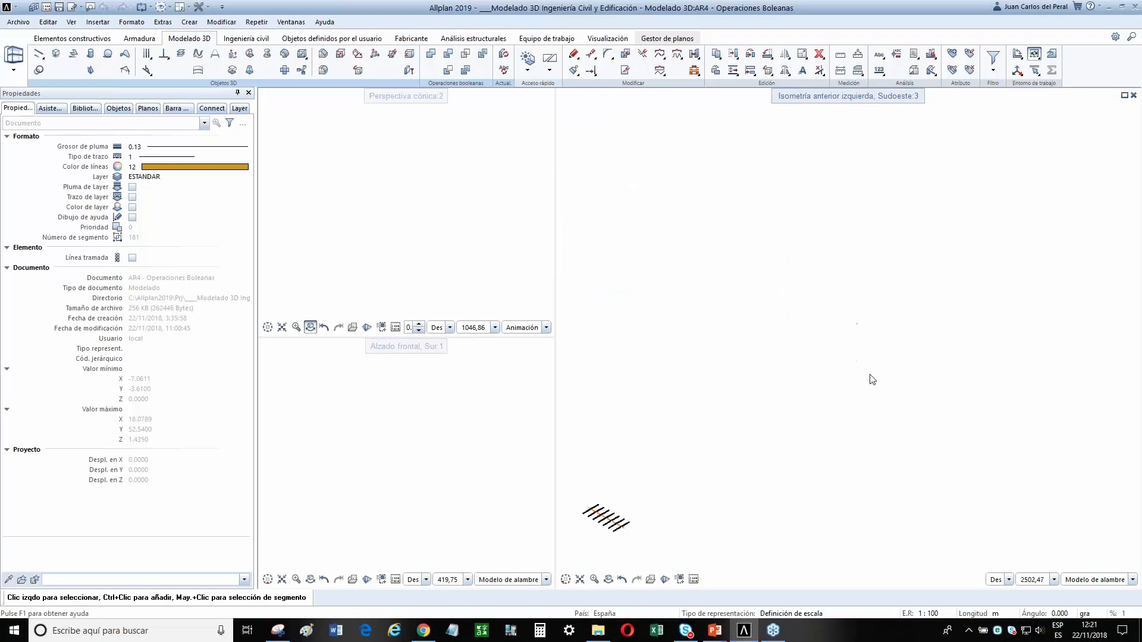
pyautogui.scroll(-1, 872, 379)
pyautogui.scroll(7, 662, 536)
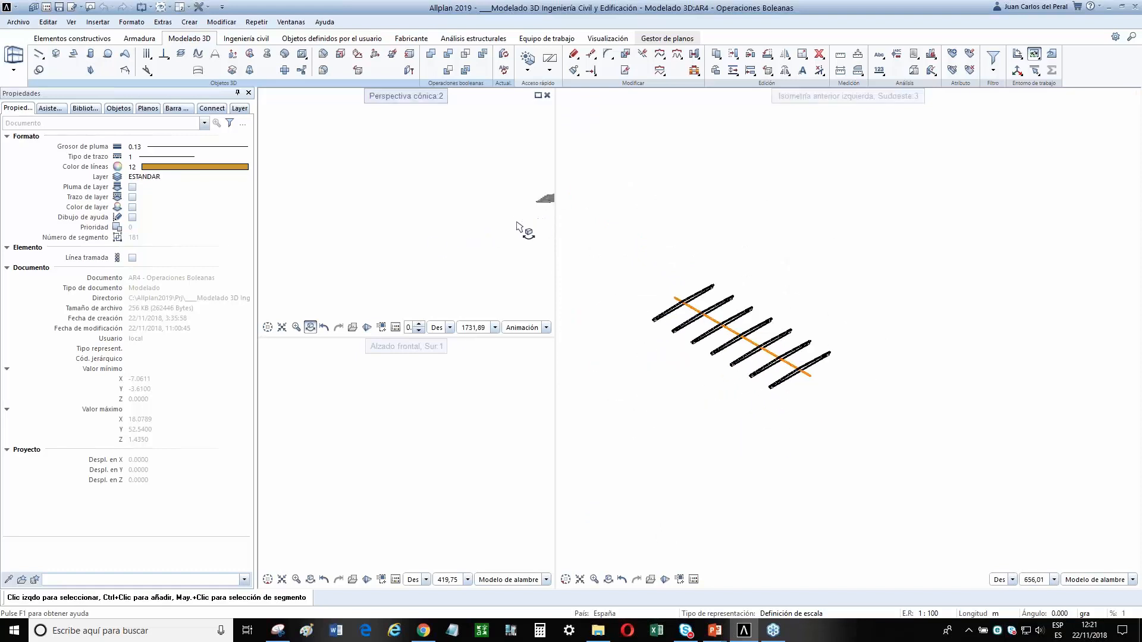
pyautogui.moveTo(473, 227); pyautogui.dragTo(395, 267, button='middle')
pyautogui.scroll(5, 376, 265)
pyautogui.scroll(-1, 395, 267)
pyautogui.scroll(-2, 398, 271)
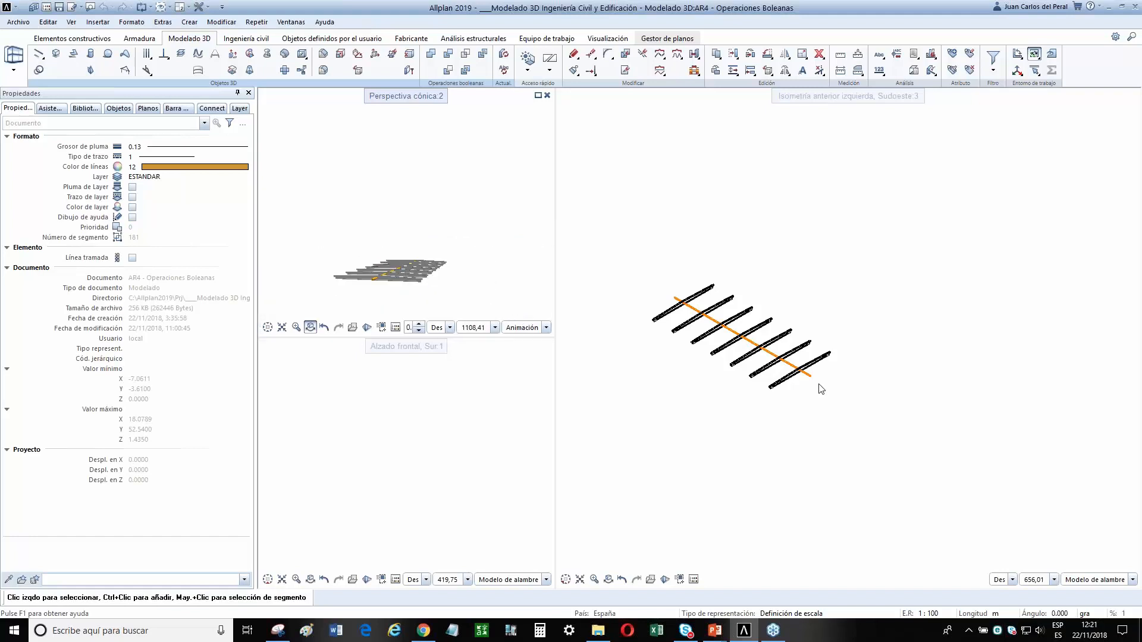
pyautogui.scroll(7, 821, 389)
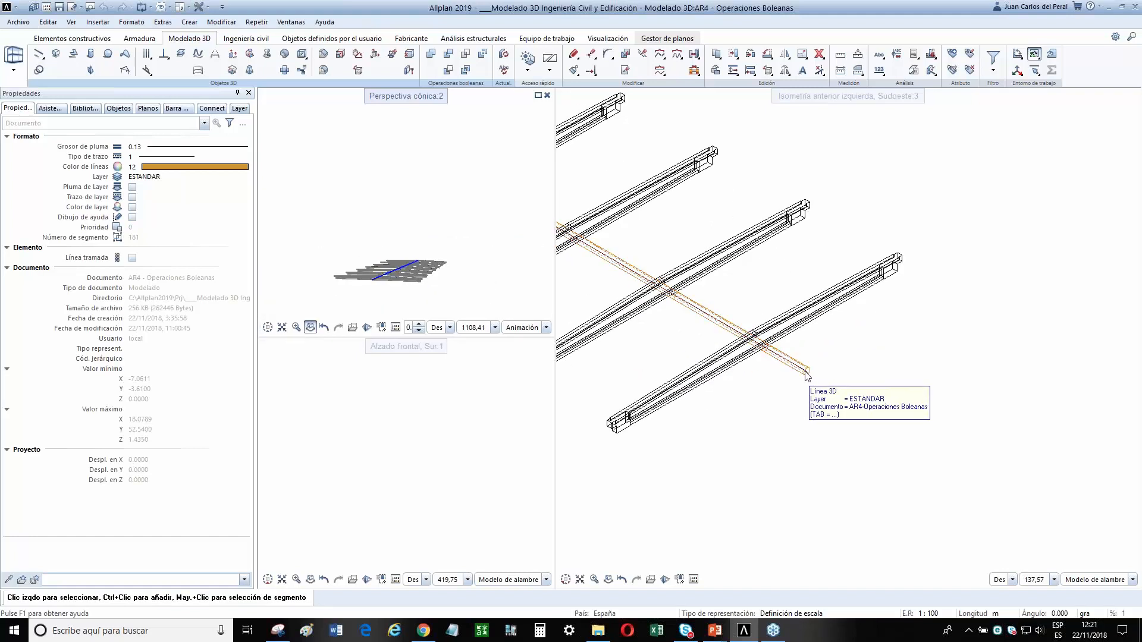
pyautogui.scroll(2, 807, 375)
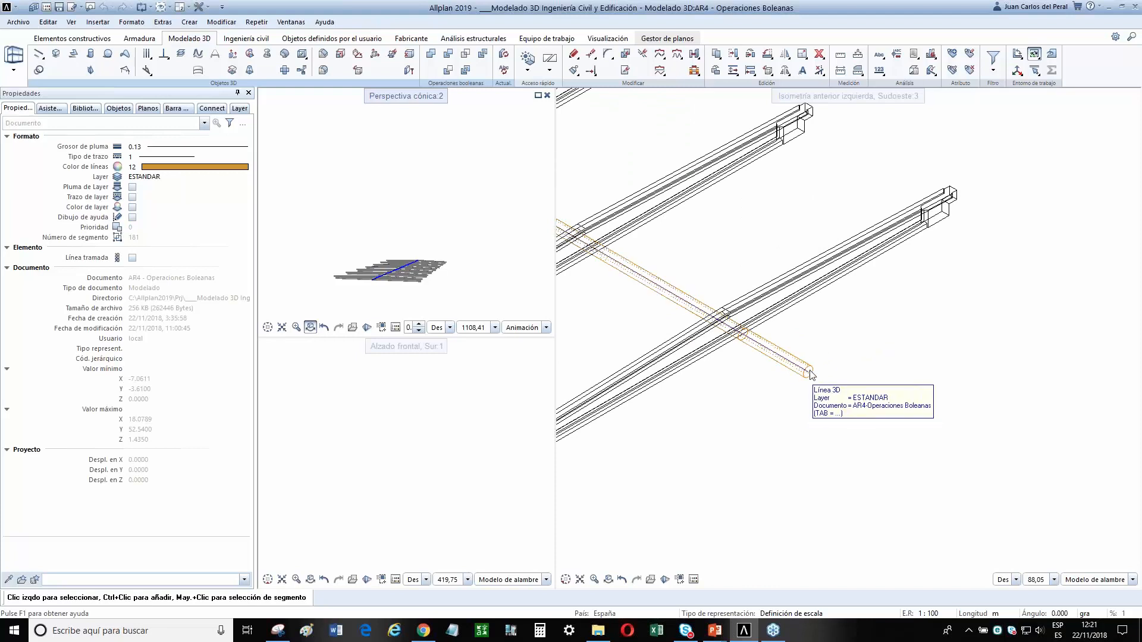
pyautogui.scroll(1, 748, 318)
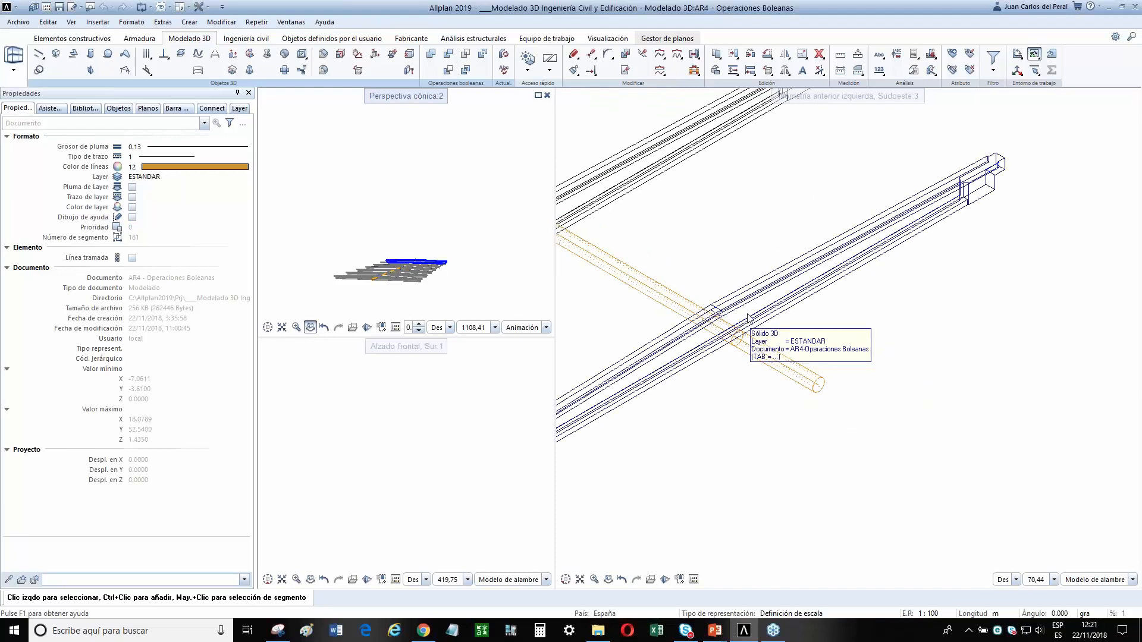
# Browse the precast elements in the standard library's PythonParts PP-Editor folder.
pyautogui.click(87, 109)
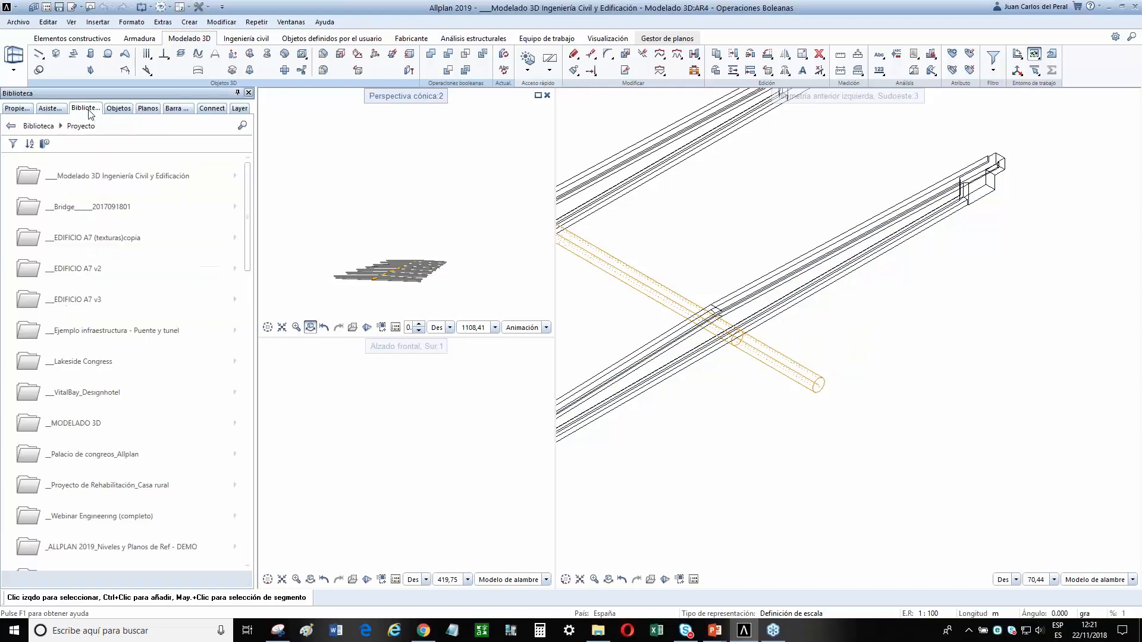
pyautogui.click(39, 127)
pyautogui.click(59, 177)
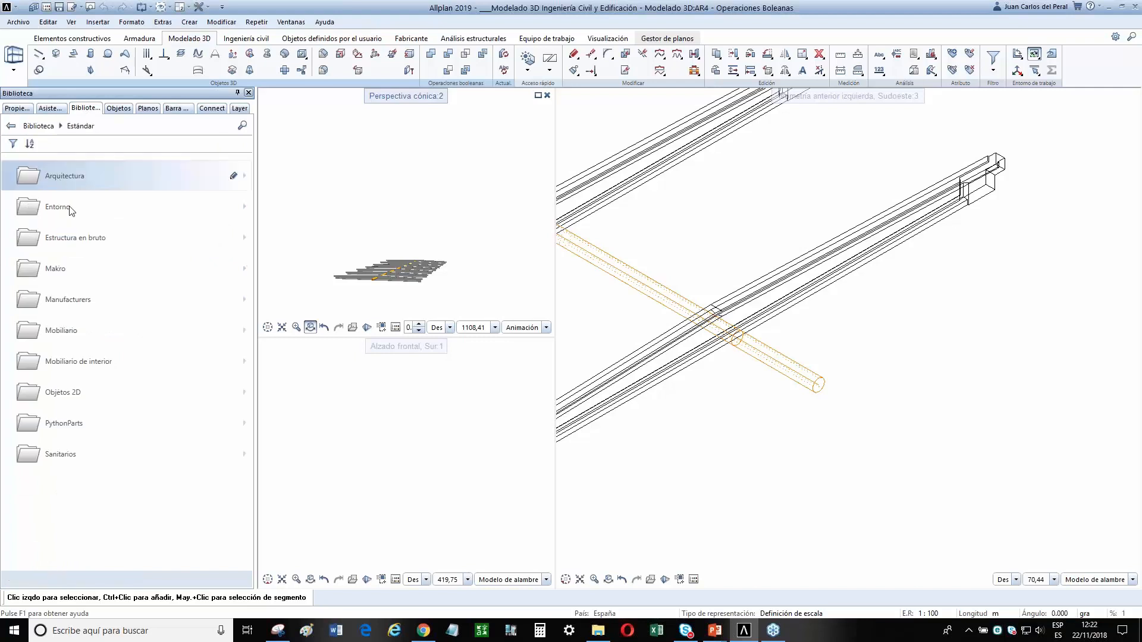
pyautogui.click(64, 424)
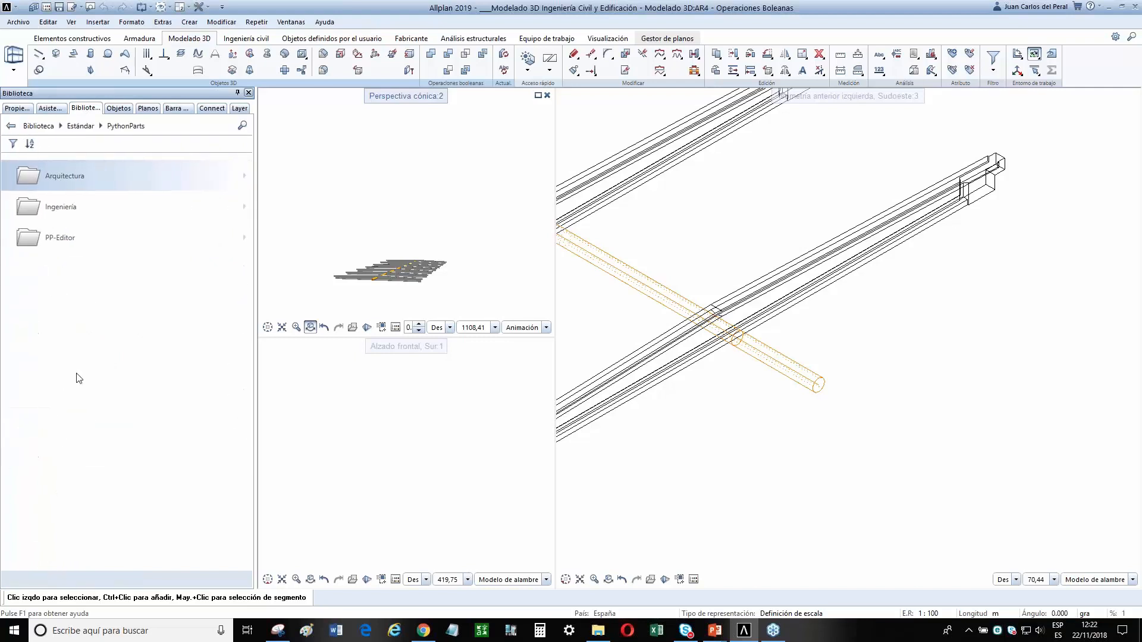
pyautogui.click(59, 237)
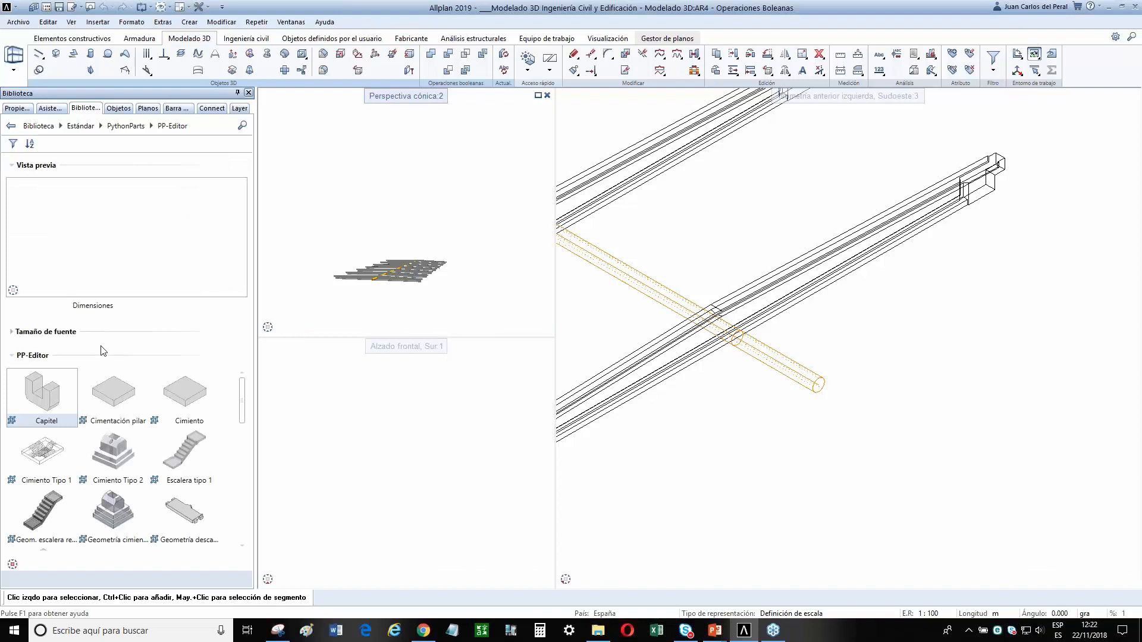
pyautogui.scroll(-3, 244, 449)
pyautogui.scroll(-5, 243, 449)
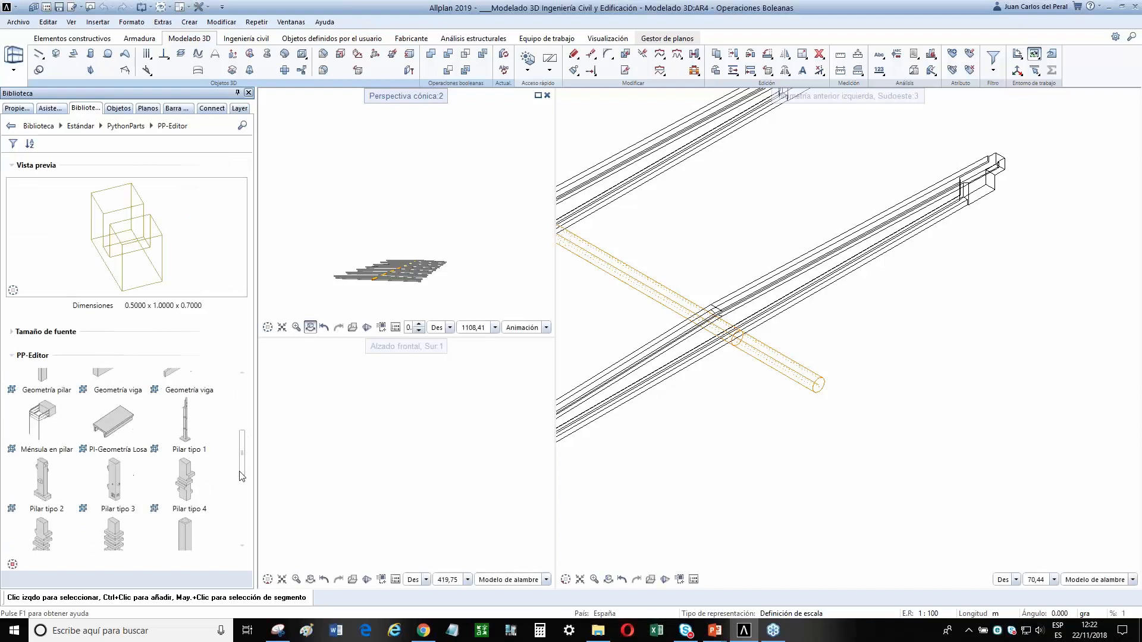
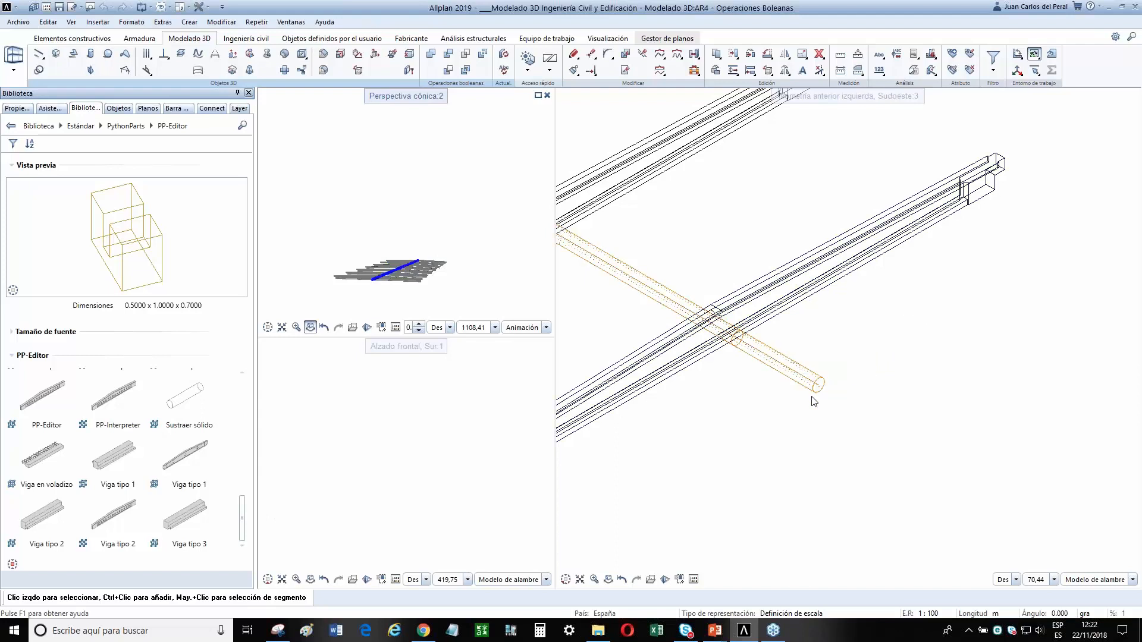
# Subtract the long crossing cylinder from all seven beams with the Boolean operation Cavidad en sólido S1 - S2.
pyautogui.scroll(-6, 704, 318)
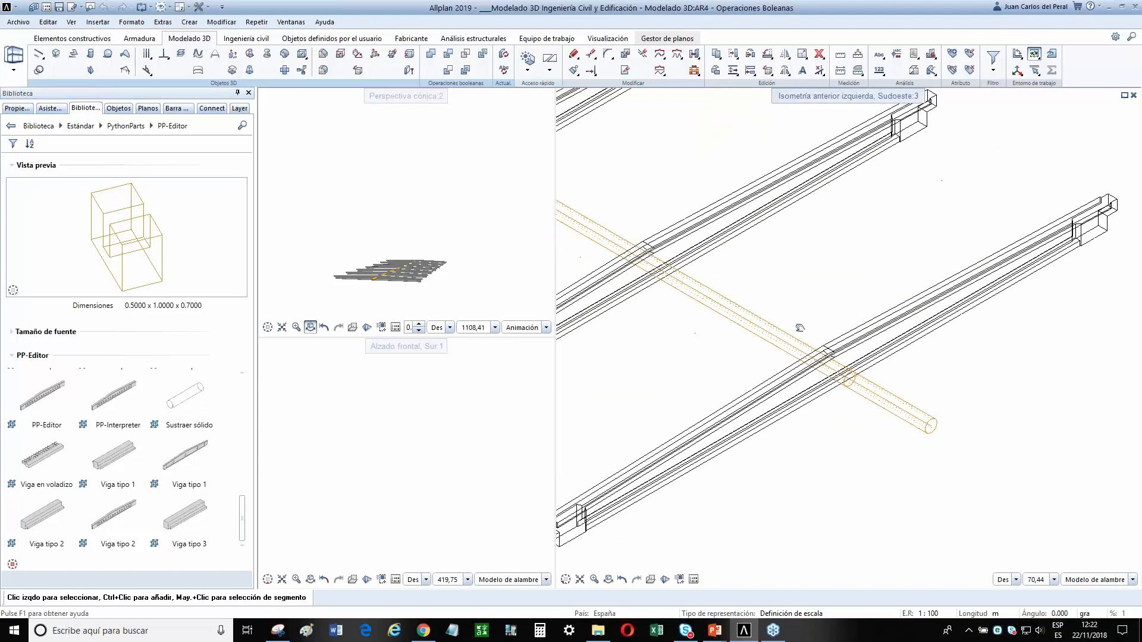
pyautogui.scroll(-4, 791, 327)
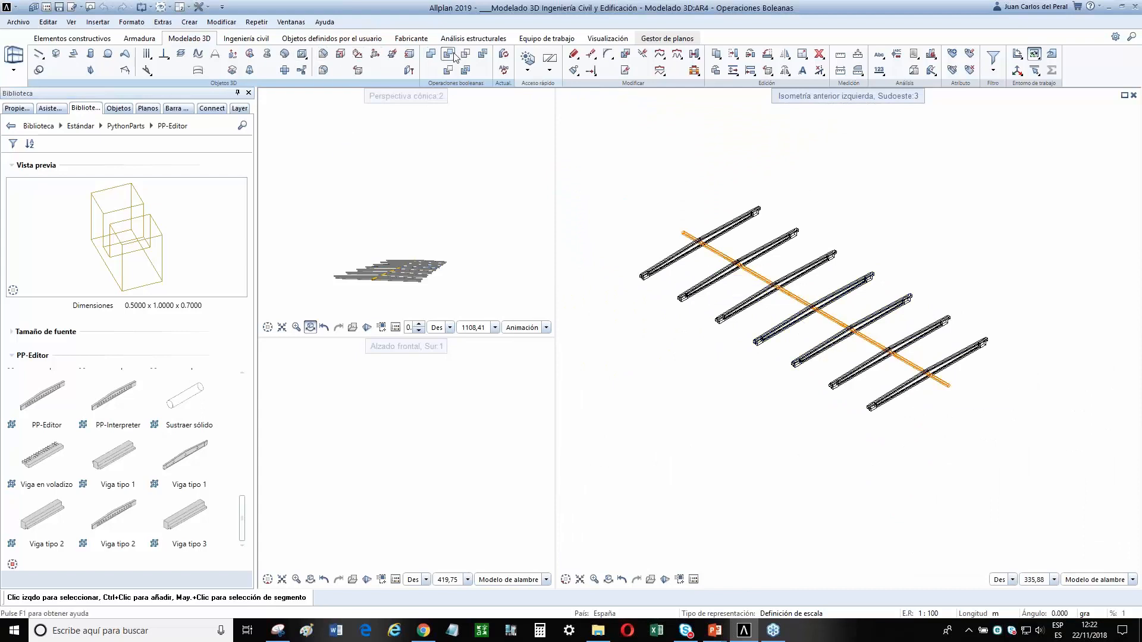
pyautogui.click(448, 70)
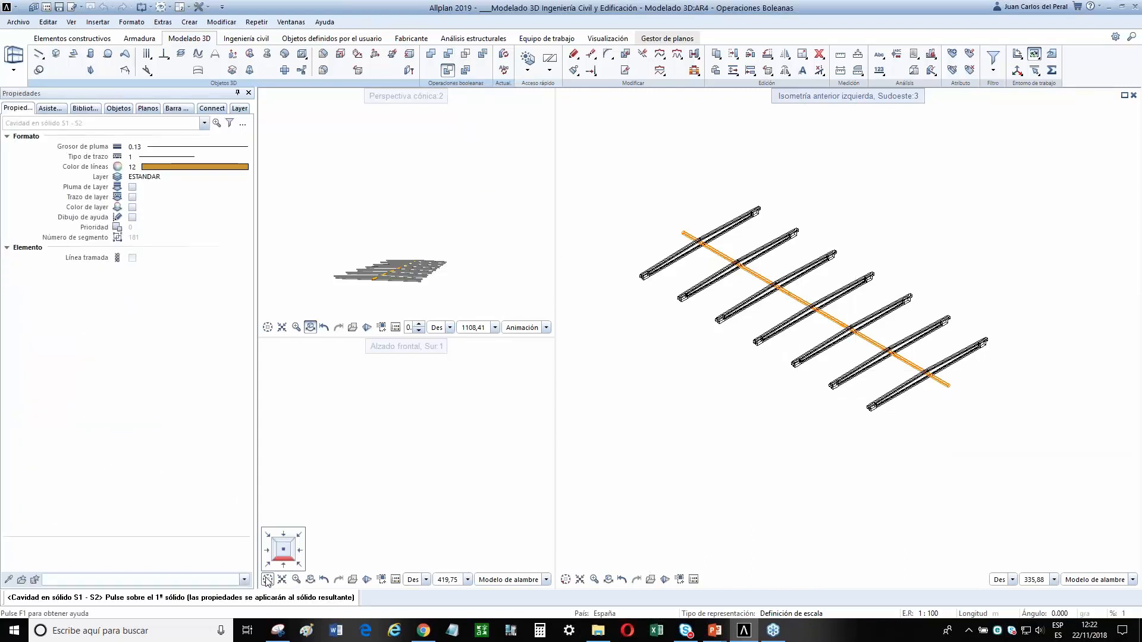
pyautogui.click(287, 564)
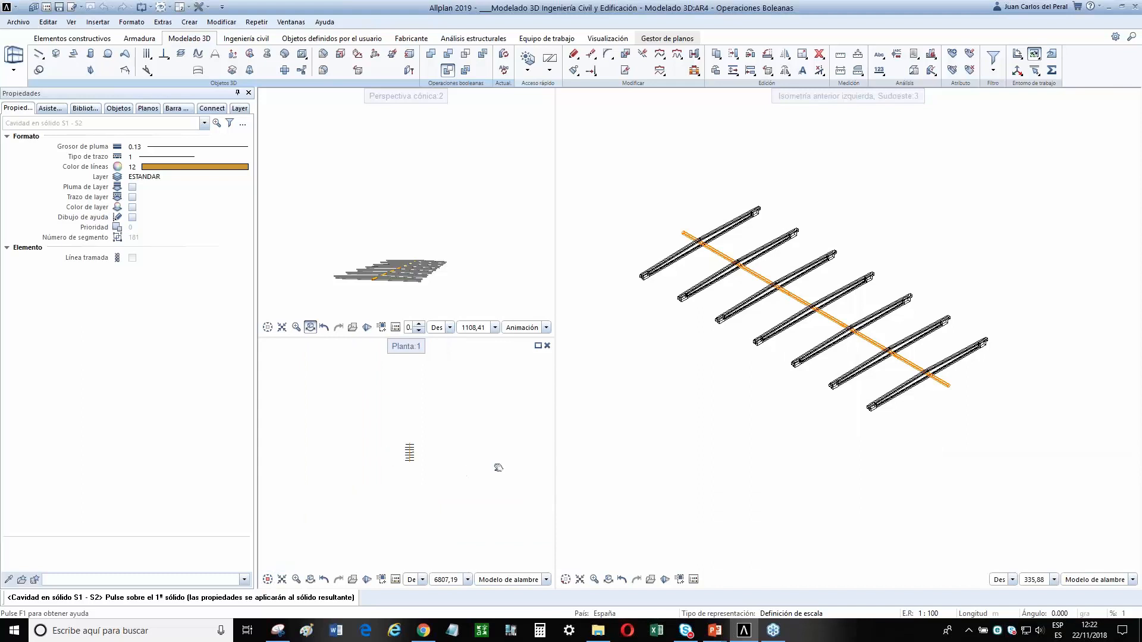
pyautogui.scroll(5, 424, 458)
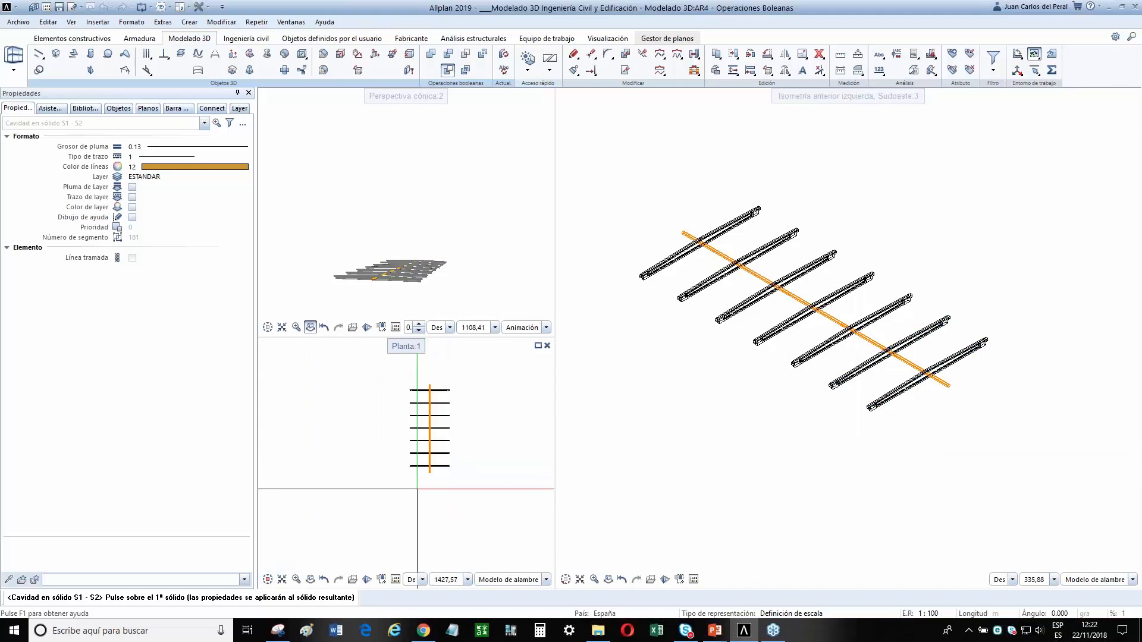
pyautogui.moveTo(417, 488); pyautogui.dragTo(400, 368)
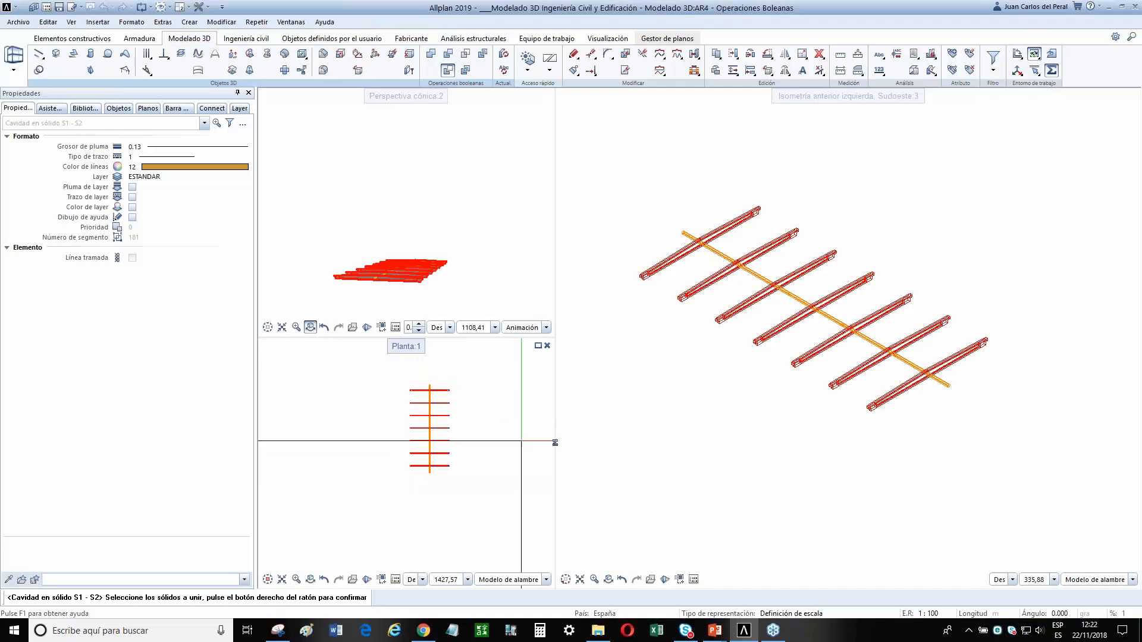
pyautogui.scroll(3, 943, 382)
pyautogui.scroll(3, 944, 372)
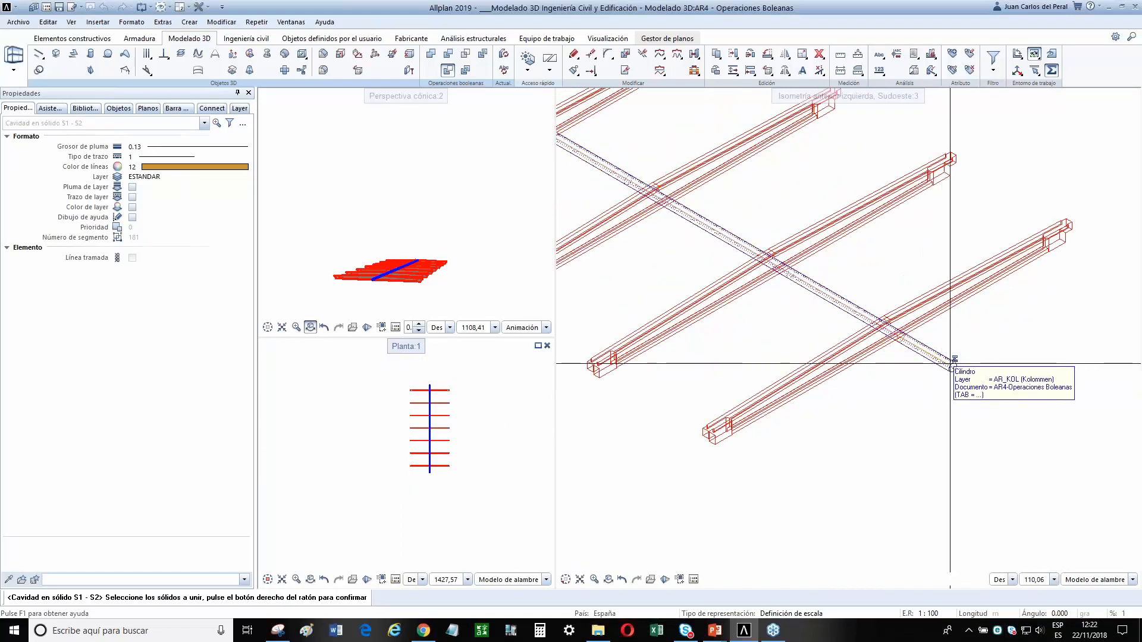
pyautogui.click(950, 360)
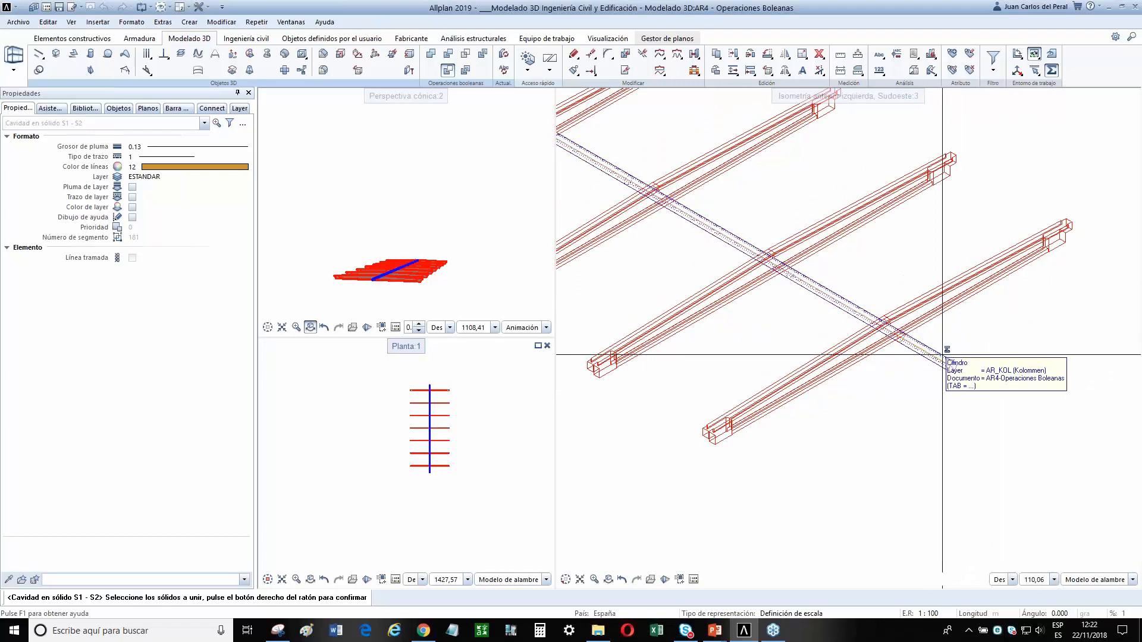
pyautogui.rightClick(1014, 351)
# Examine the circular openings through the beams in the isometric, perspective and plan views.
pyautogui.scroll(-1, 999, 356)
pyautogui.scroll(3, 645, 222)
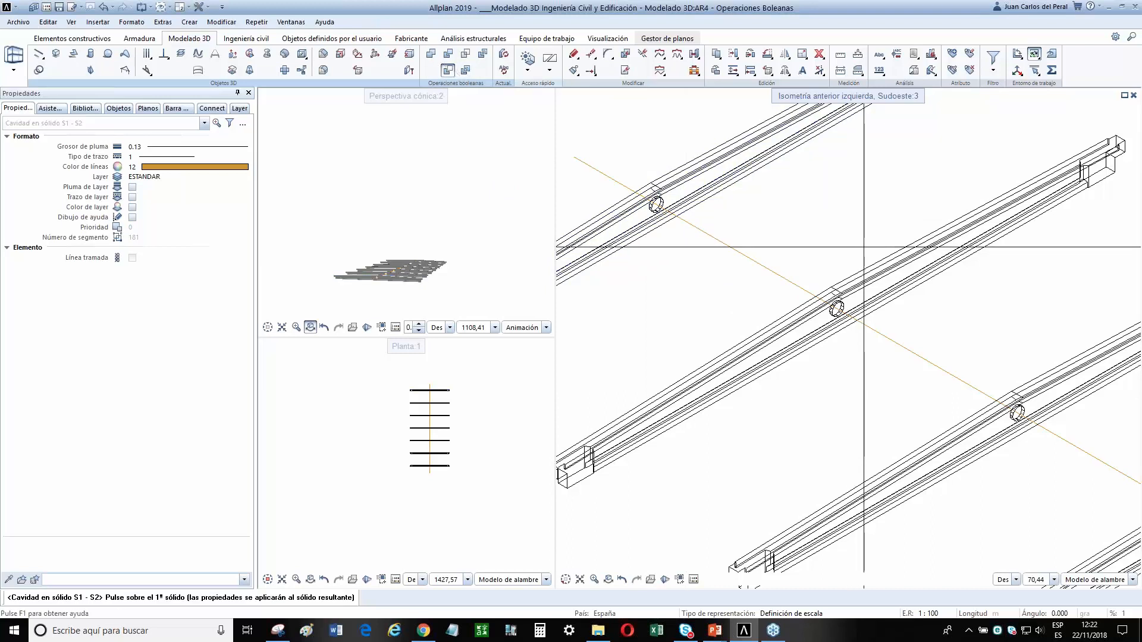
pyautogui.scroll(-5, 892, 332)
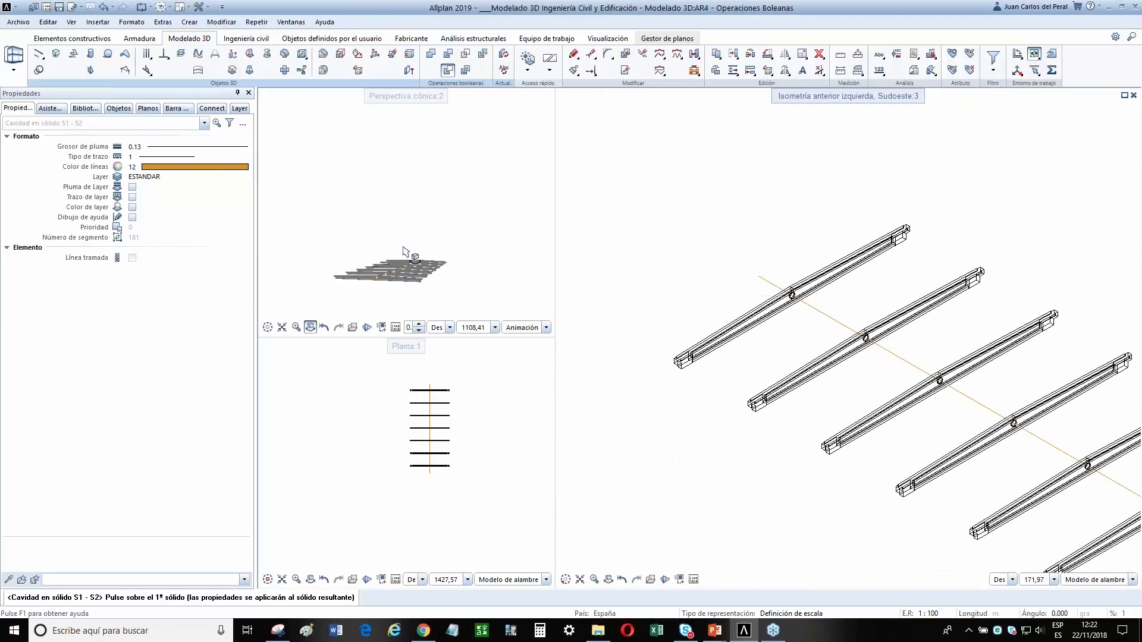
pyautogui.scroll(5, 404, 251)
pyautogui.moveTo(367, 261); pyautogui.dragTo(364, 256)
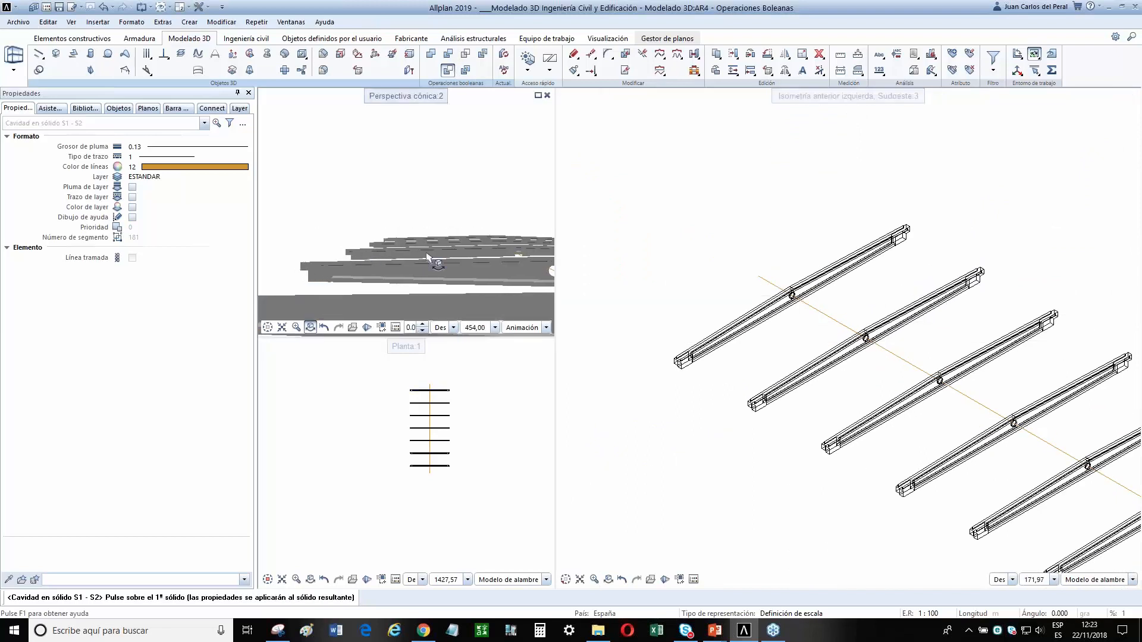
pyautogui.moveTo(430, 259); pyautogui.dragTo(485, 308, button='middle')
pyautogui.scroll(-1, 488, 313)
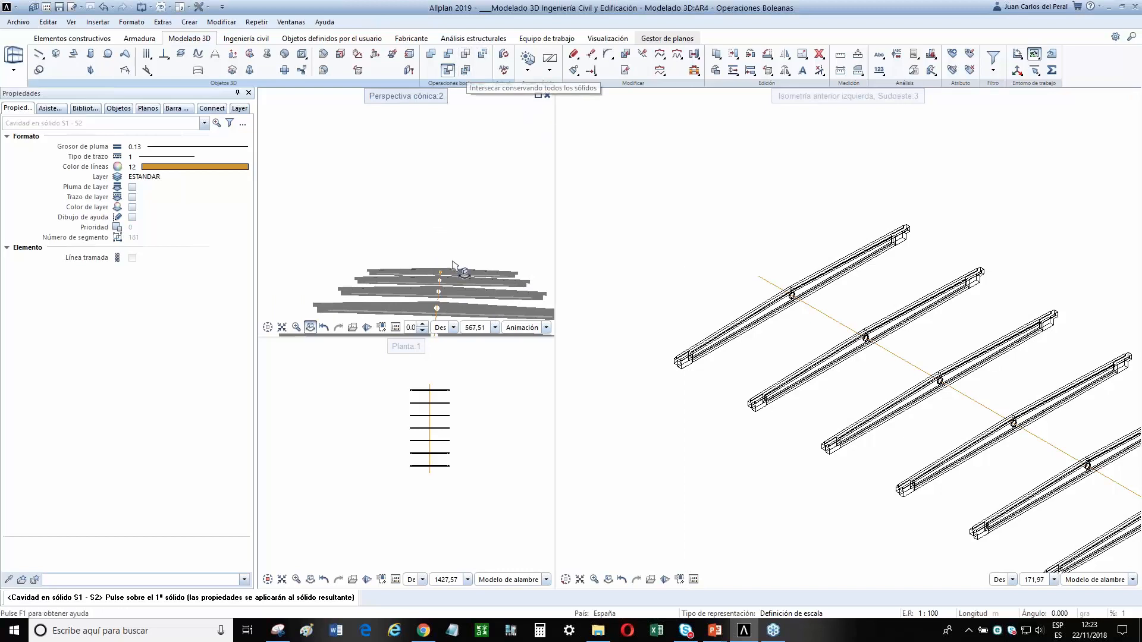
pyautogui.scroll(-1, 453, 306)
pyautogui.scroll(4, 435, 394)
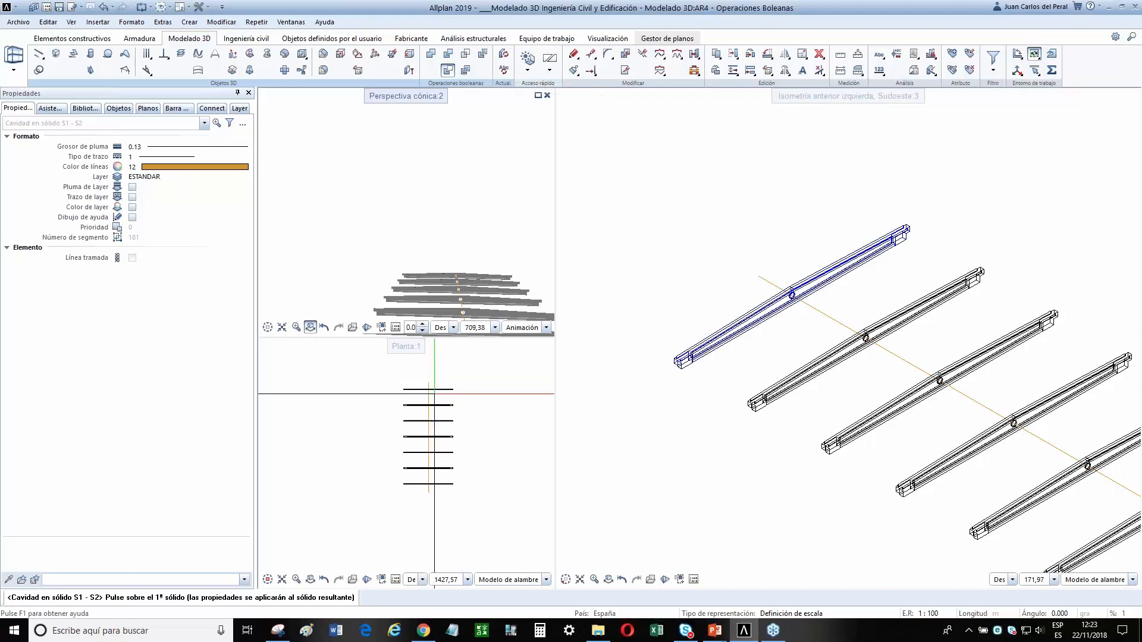
pyautogui.scroll(-1, 925, 367)
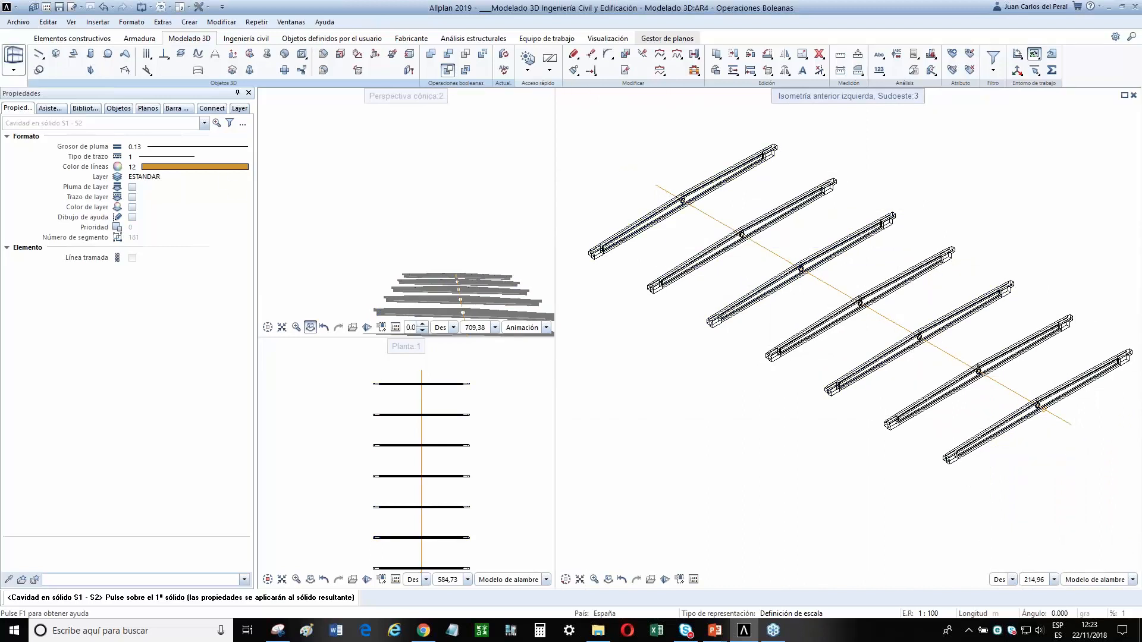
# End the Boolean command and reopen drawing file 4, Operaciones Boleanas, from the project structure.
pyautogui.hotkey('alt', 'Tab')
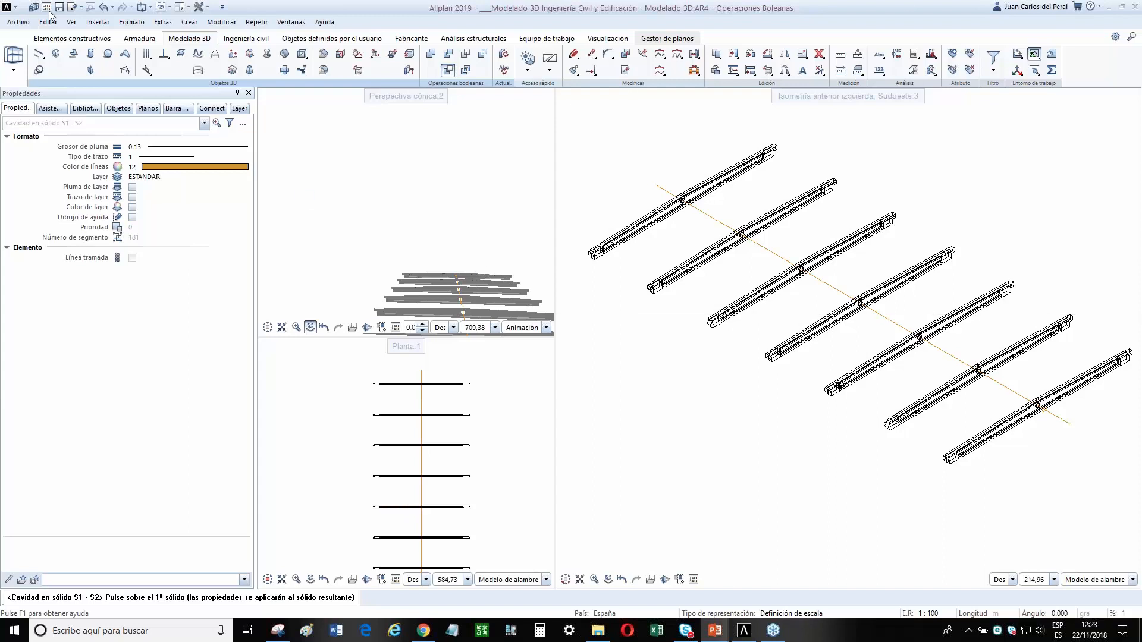
pyautogui.press('Escape')
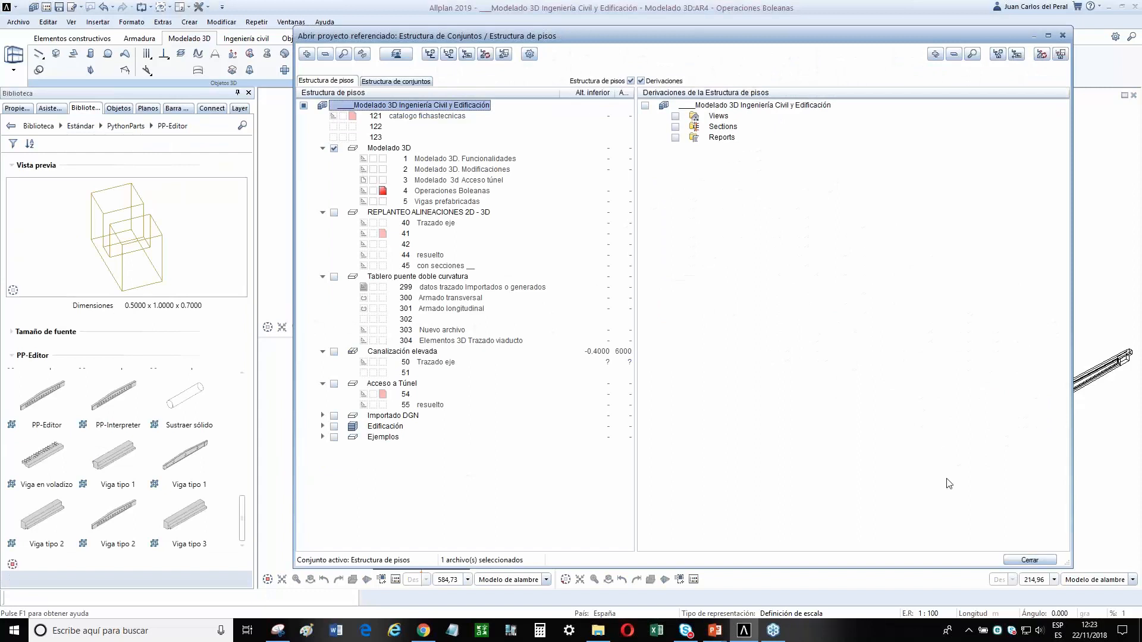
pyautogui.click(467, 192)
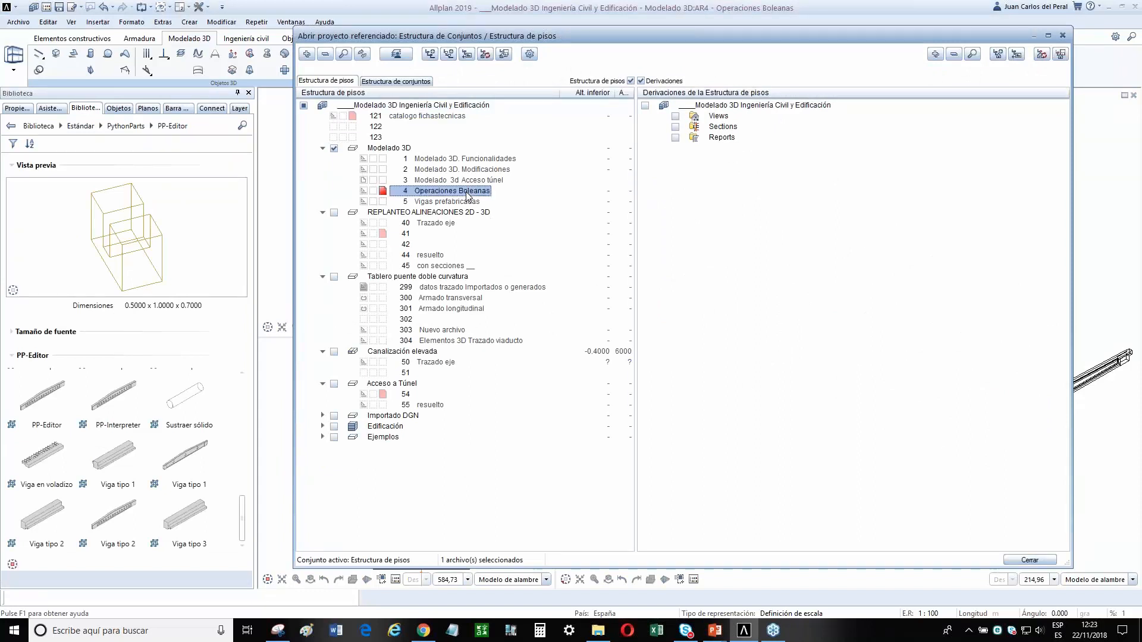
pyautogui.doubleClick(467, 193)
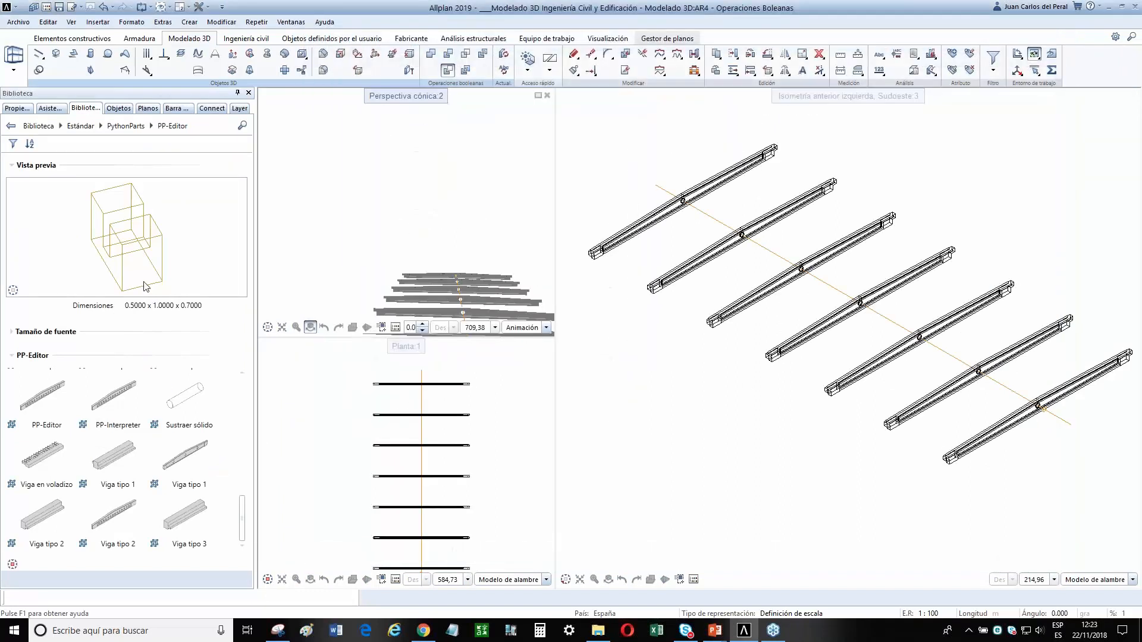
# Place the PI-Geometría Losa slab PythonPart from the PP-Editor library in plan, clear of the seven beams, with its default dimensions.
pyautogui.scroll(5, 238, 455)
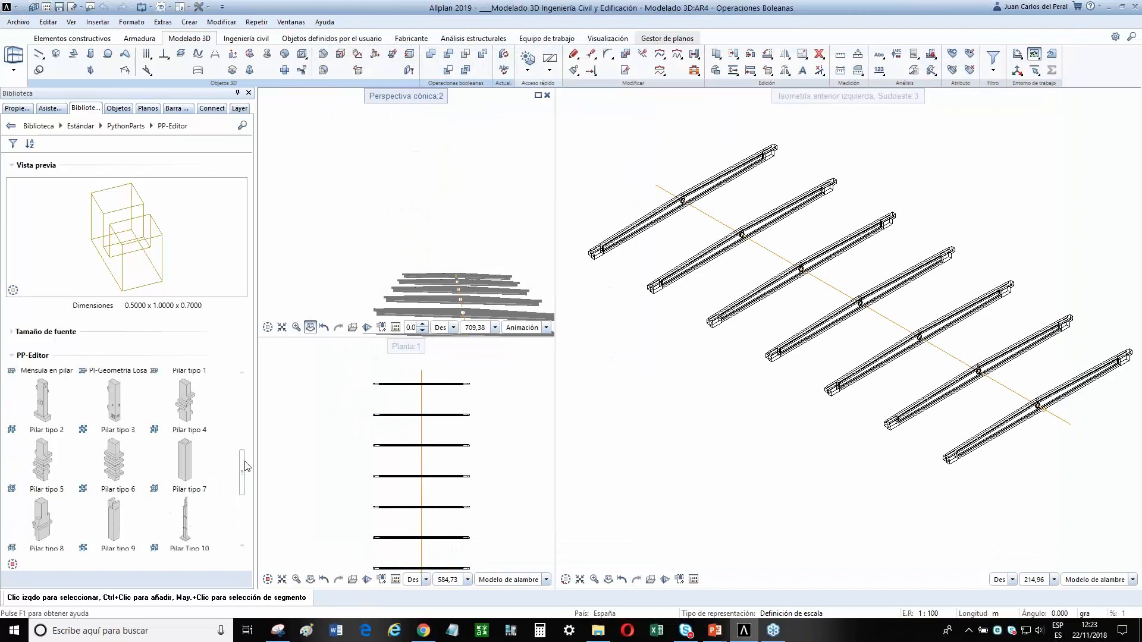
pyautogui.click(110, 490)
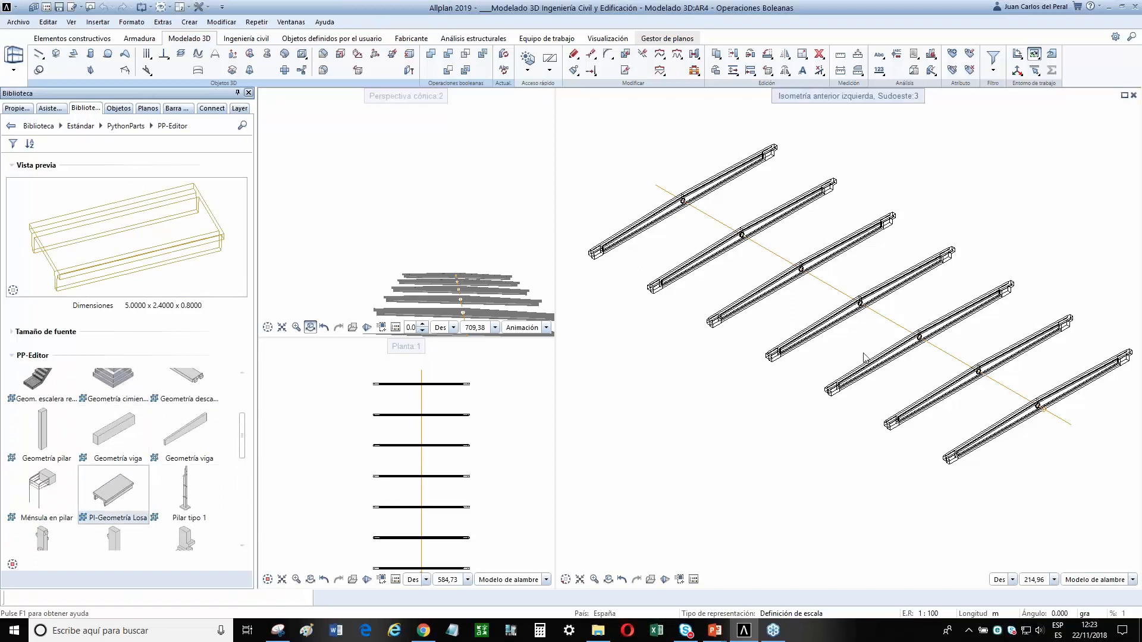
pyautogui.click(895, 383)
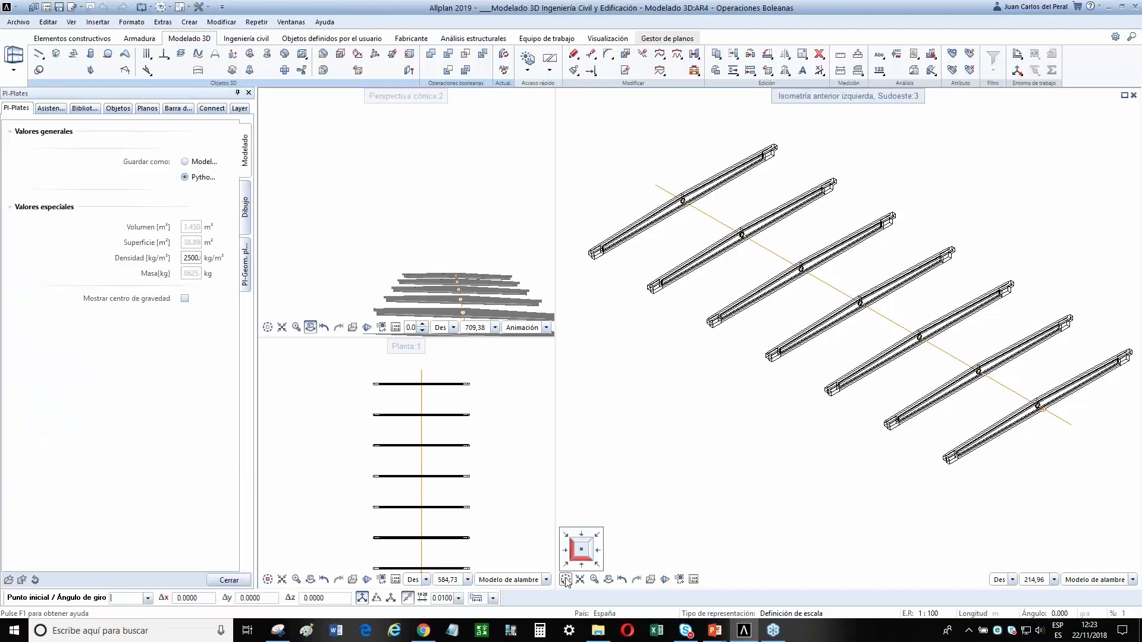
pyautogui.click(580, 554)
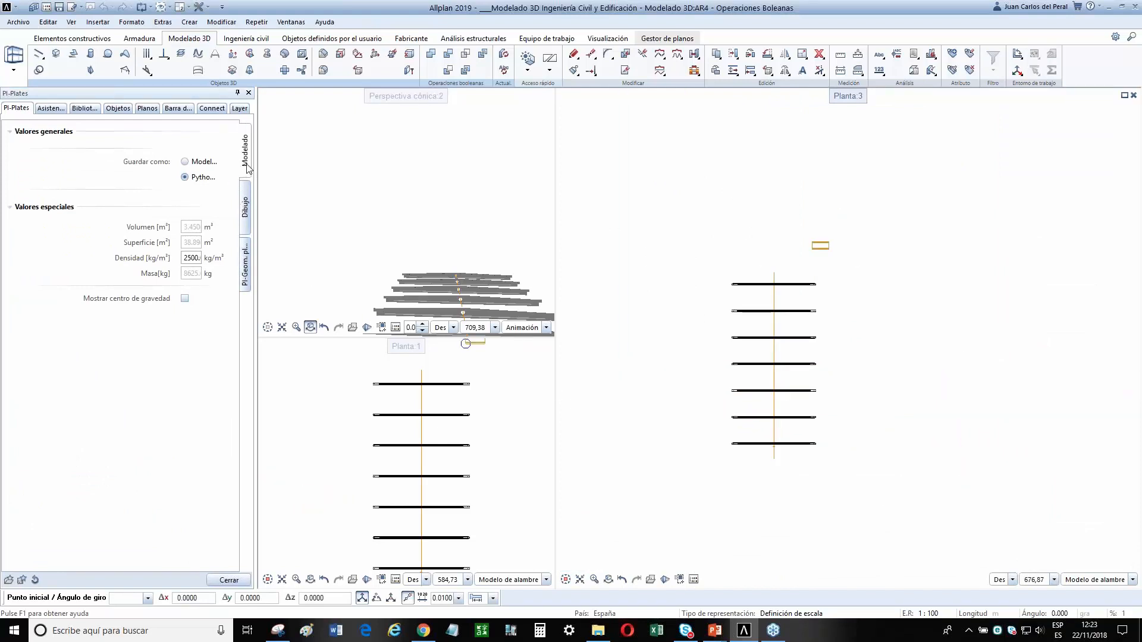
pyautogui.click(246, 283)
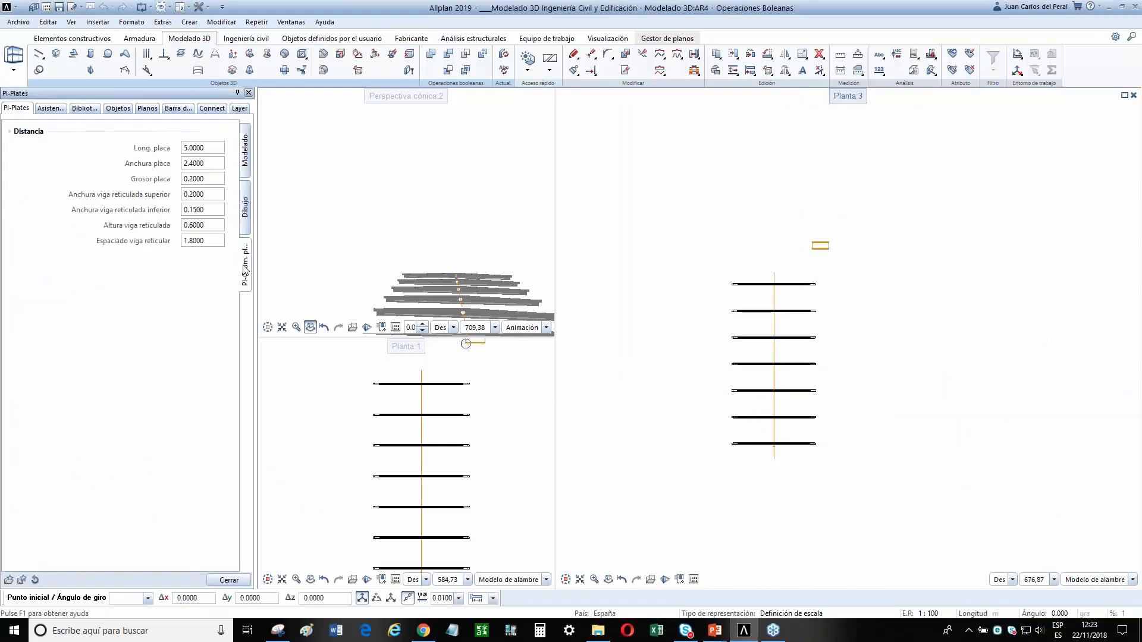
pyautogui.click(245, 225)
pyautogui.click(248, 172)
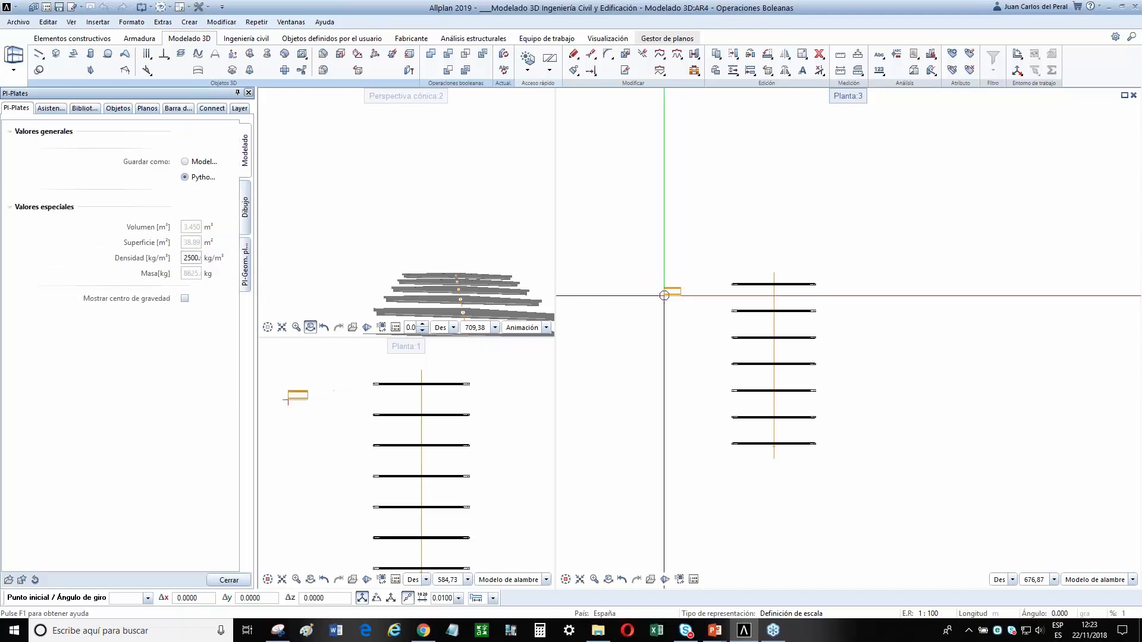
pyautogui.scroll(5, 702, 297)
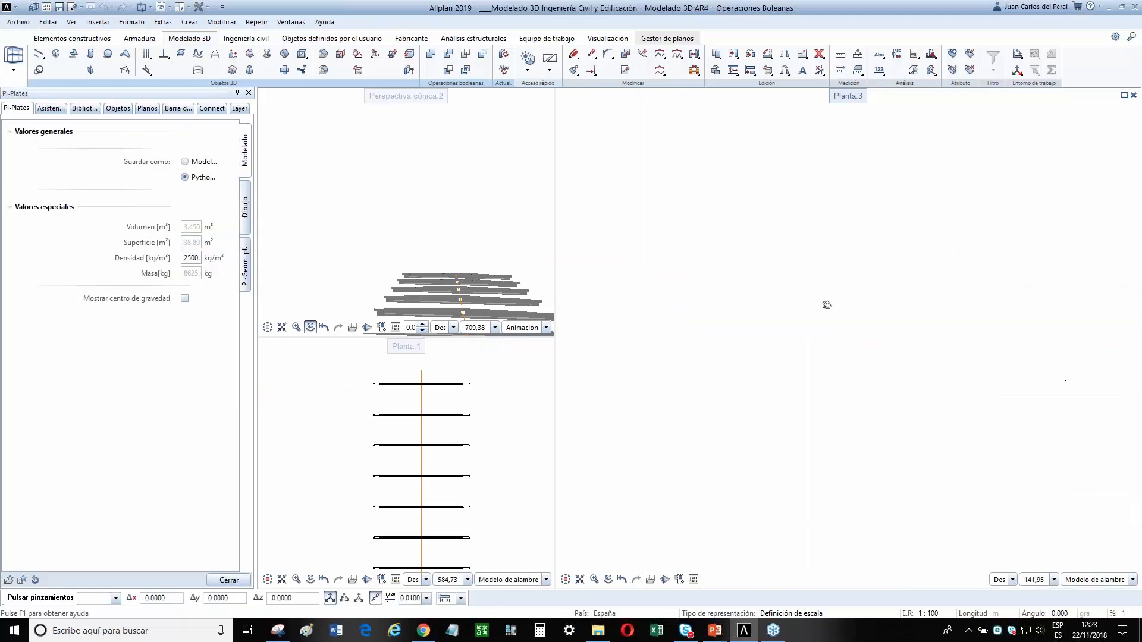
pyautogui.scroll(-2, 824, 303)
pyautogui.press('Escape')
# Select the placed slab and view its properties and PythonPart parameters.
pyautogui.click(776, 301)
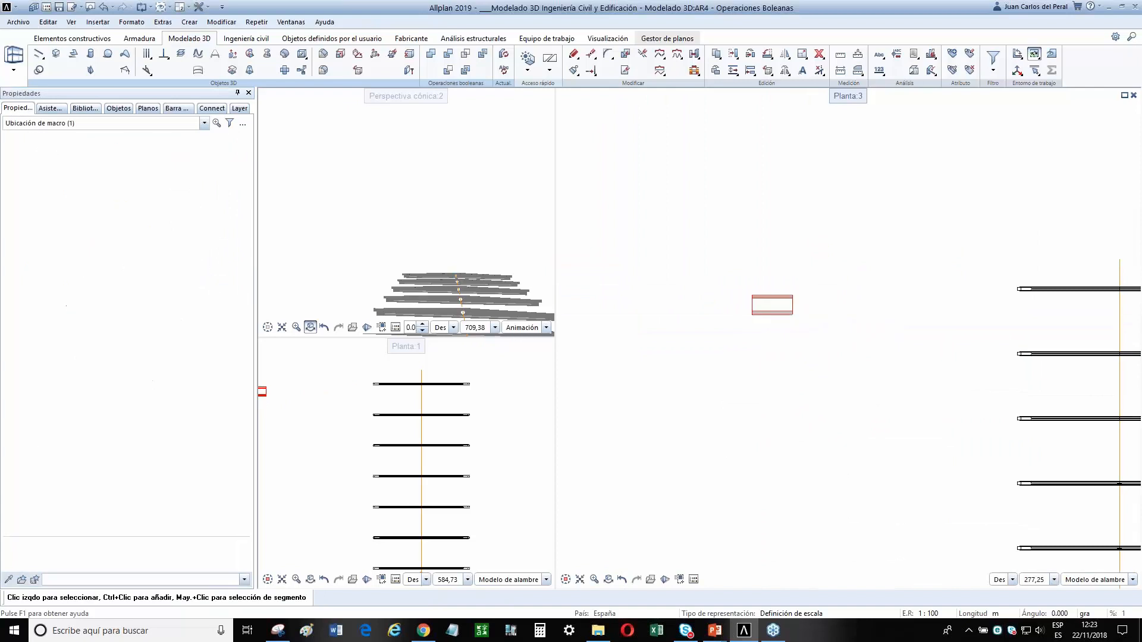
pyautogui.click(737, 306)
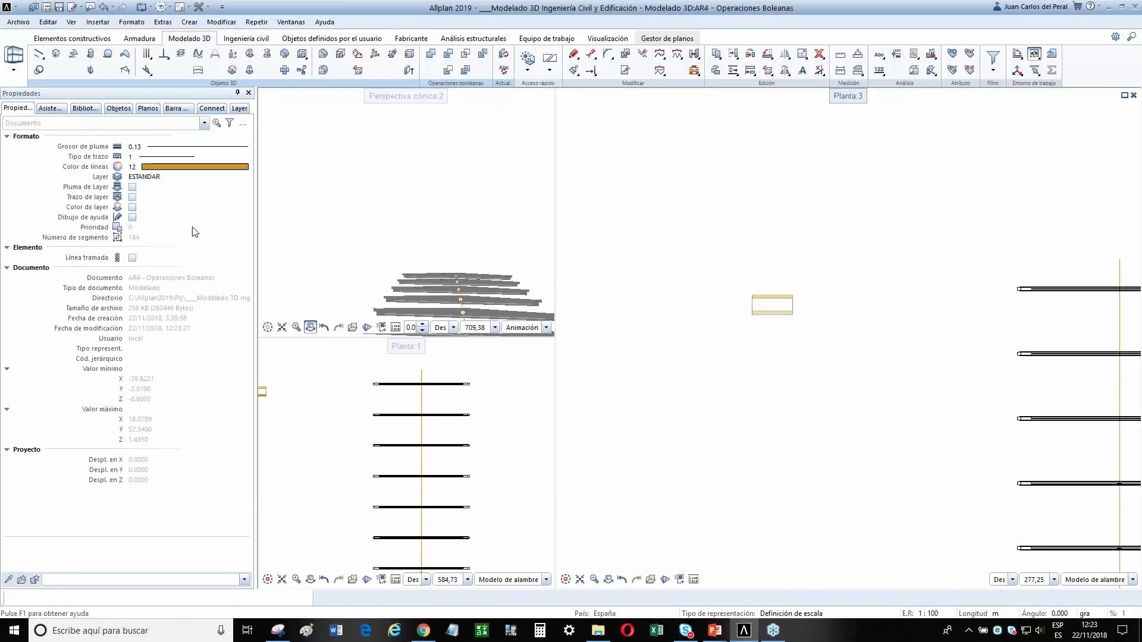
pyautogui.doubleClick(772, 305)
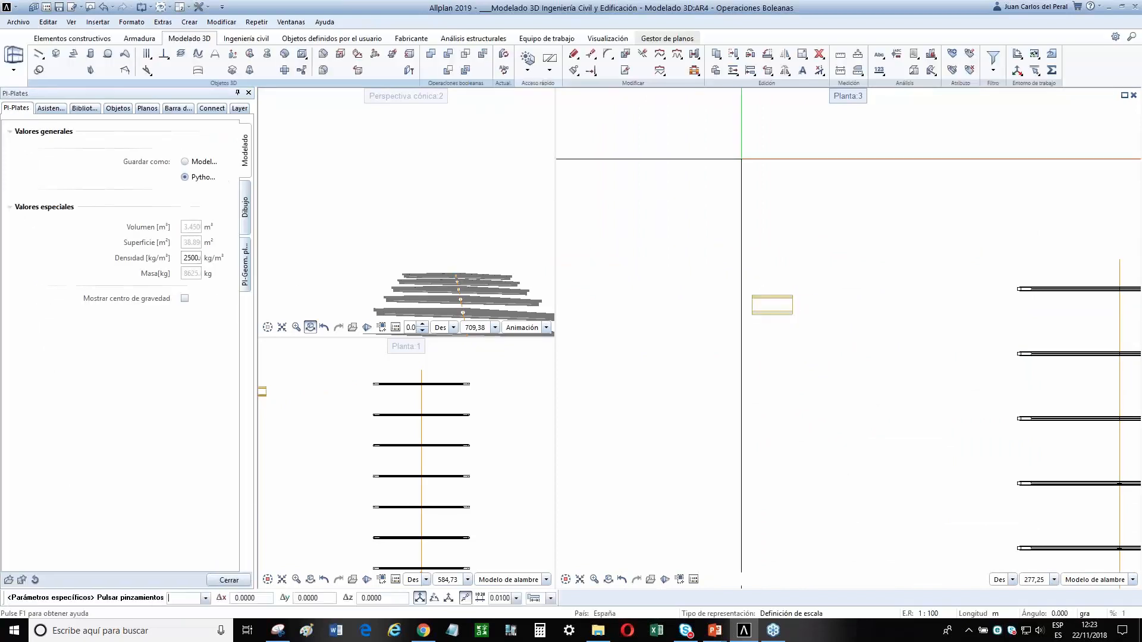
pyautogui.press('Escape')
# Try to stretch the slab PythonPart by moving the points at one end with Modificar puntos.
pyautogui.click(590, 54)
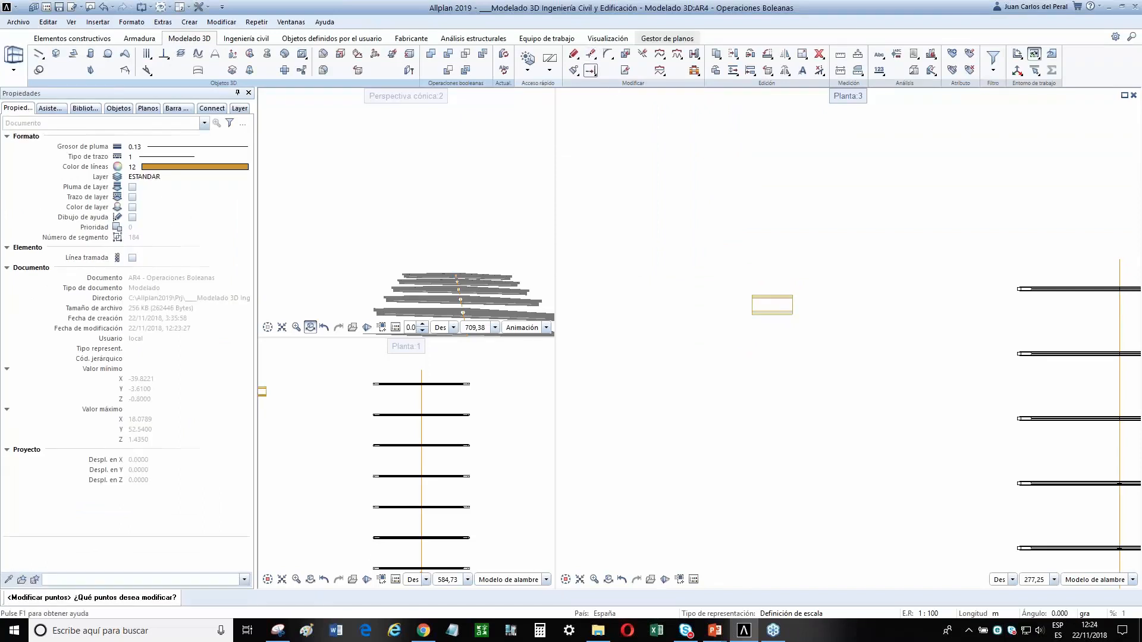
pyautogui.moveTo(810, 320); pyautogui.dragTo(750, 287)
pyautogui.scroll(1, 790, 277)
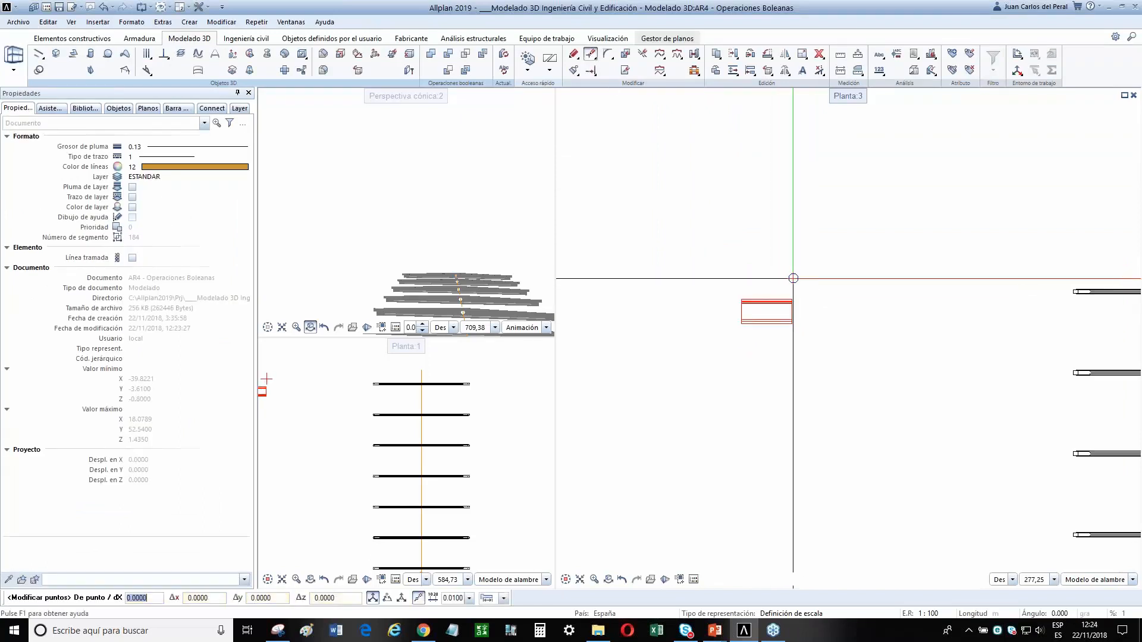
pyautogui.press('Escape')
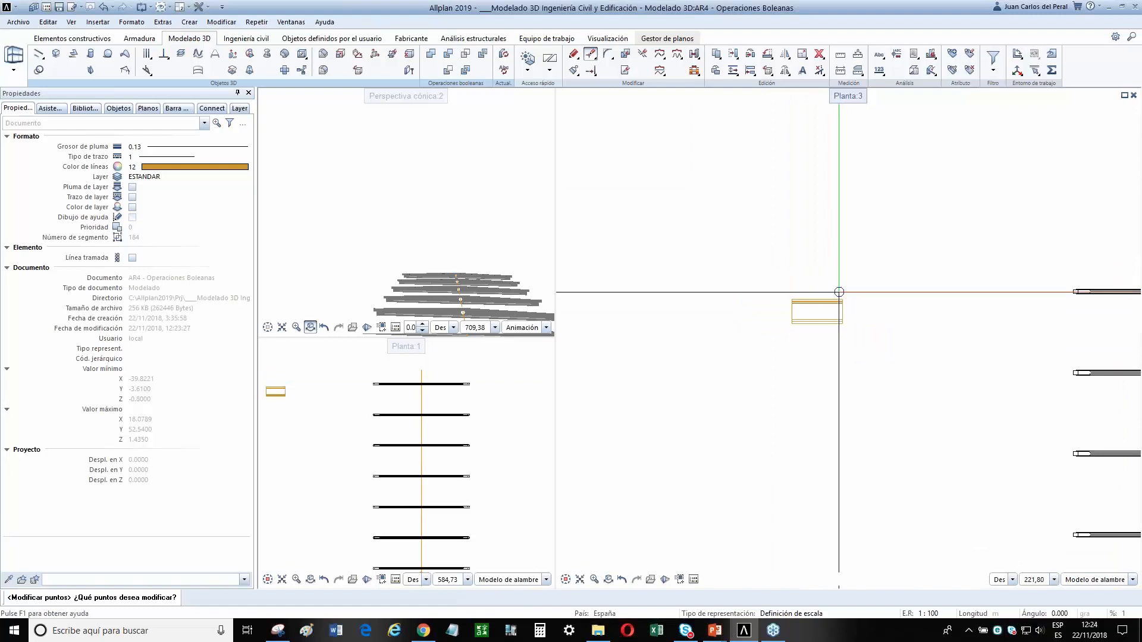
# Reopen the slab's PythonPart parameters and change Guardar como to the 3D model option.
pyautogui.scroll(2, 804, 326)
pyautogui.scroll(3, 805, 325)
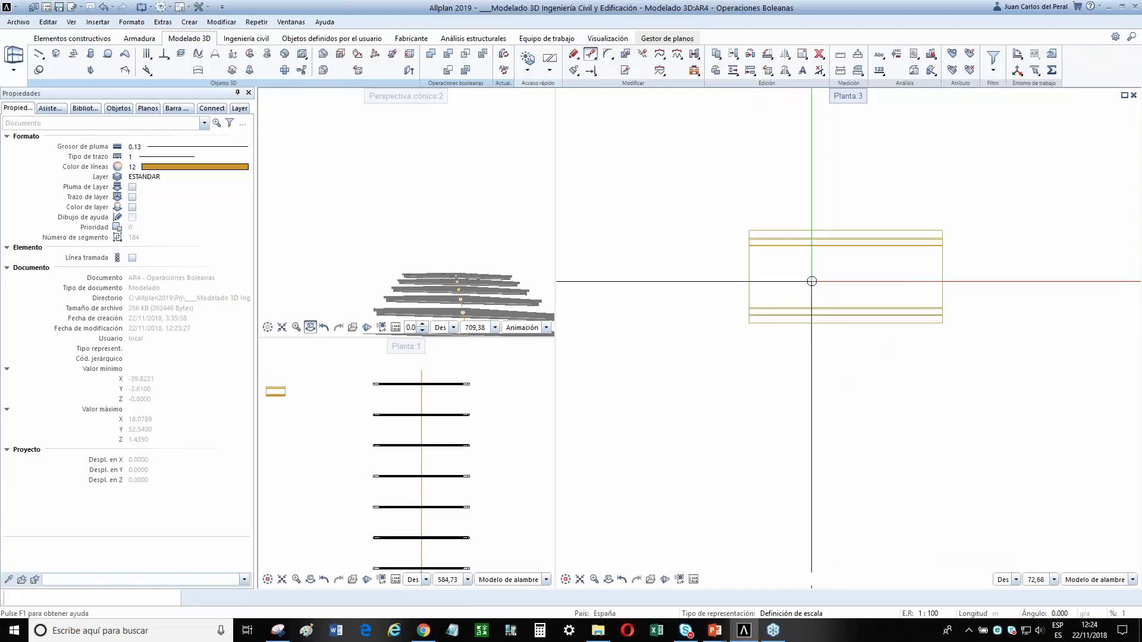
pyautogui.press('Escape')
pyautogui.click(815, 246)
pyautogui.doubleClick(813, 245)
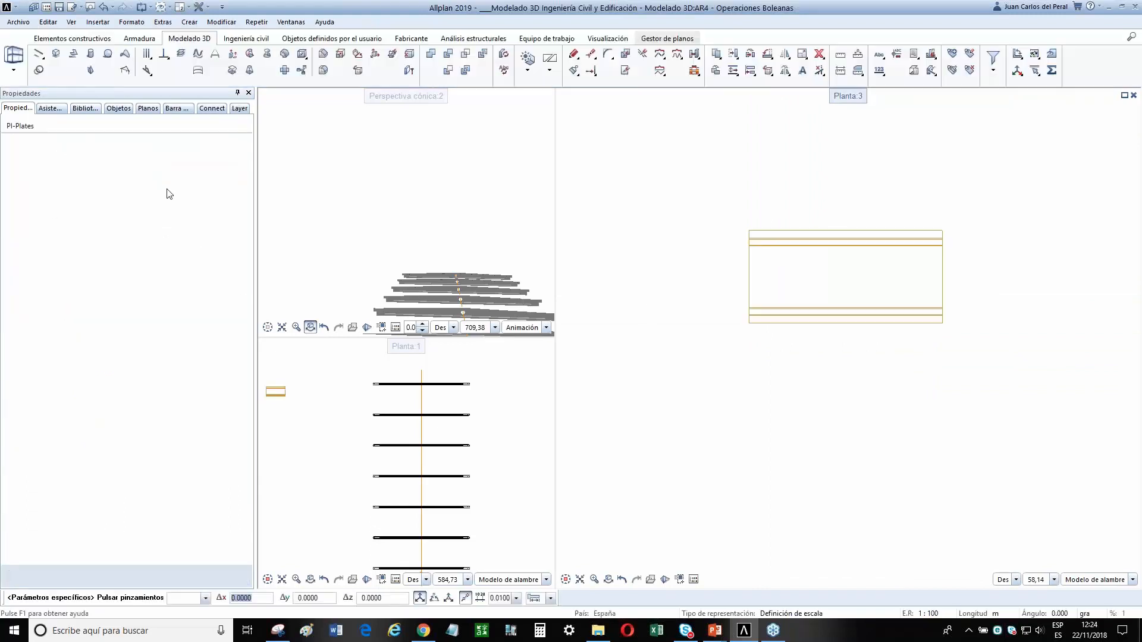
pyautogui.click(185, 163)
pyautogui.click(229, 579)
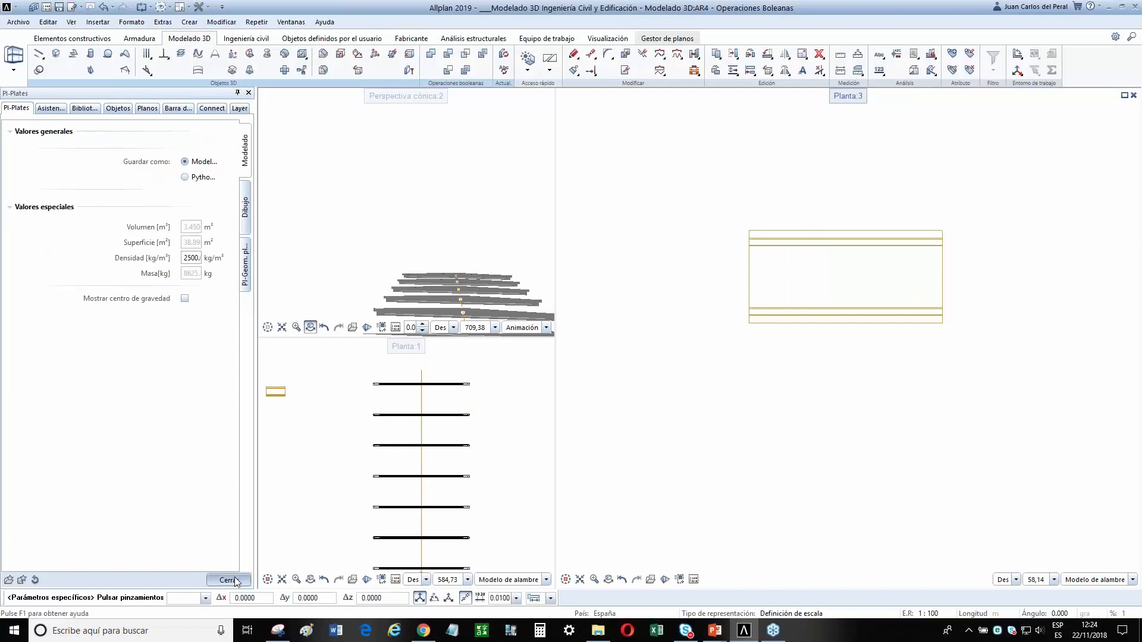
# Lengthen the converted slab by moving its end points toward the beams with Modificar puntos.
pyautogui.click(590, 55)
pyautogui.moveTo(999, 337); pyautogui.dragTo(909, 194)
pyautogui.click(873, 197)
pyautogui.click(1031, 198)
pyautogui.scroll(-4, 963, 204)
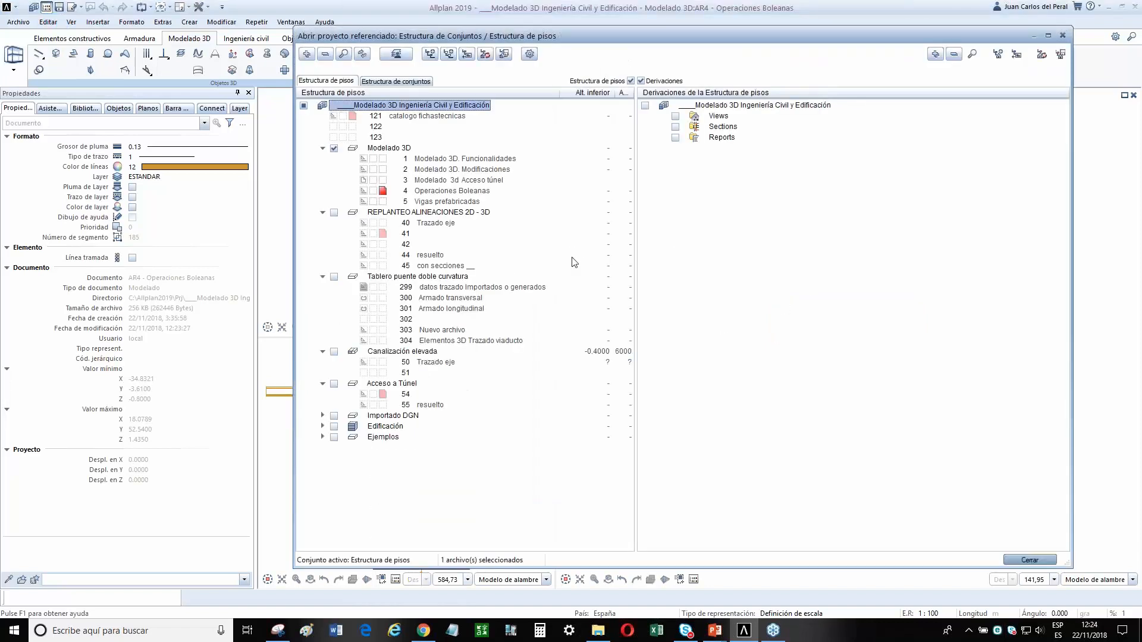
pyautogui.click(1021, 562)
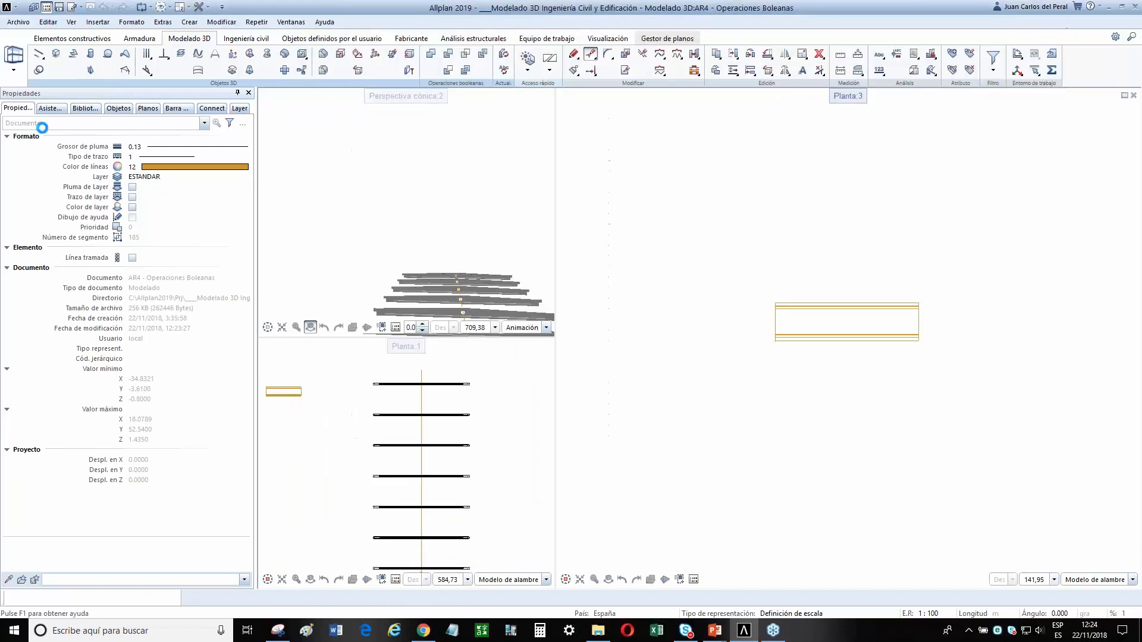
# Load the Cimentación aislada PythonPart from the PP-Editor library and enable its base plate, foundation bench, sleeve and angled foundation element.
pyautogui.click(85, 108)
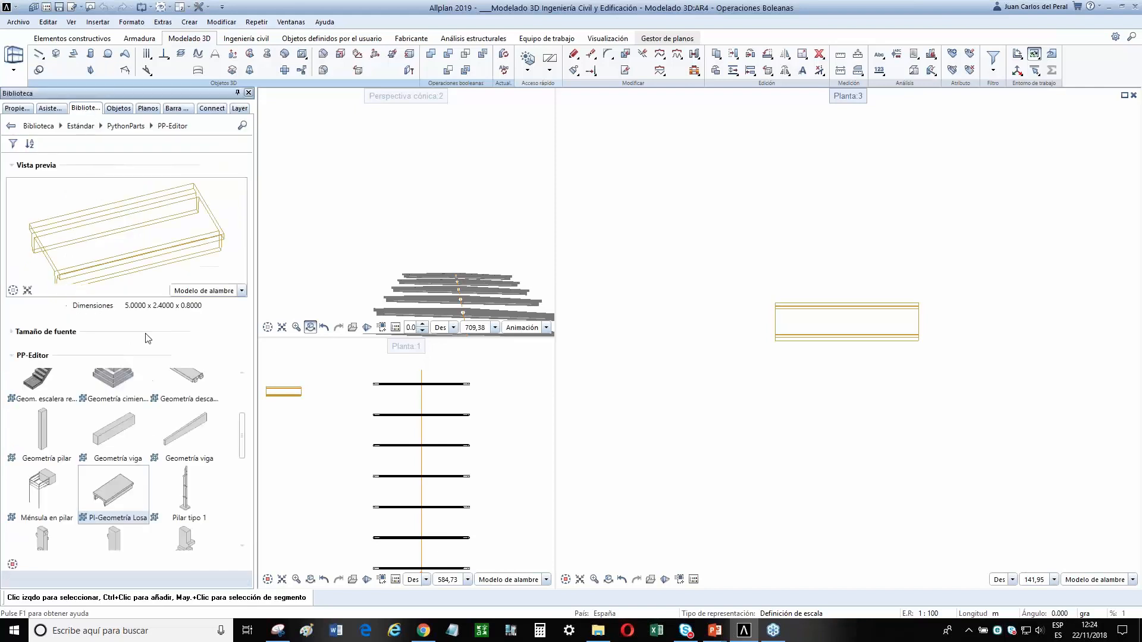
pyautogui.scroll(1, 124, 383)
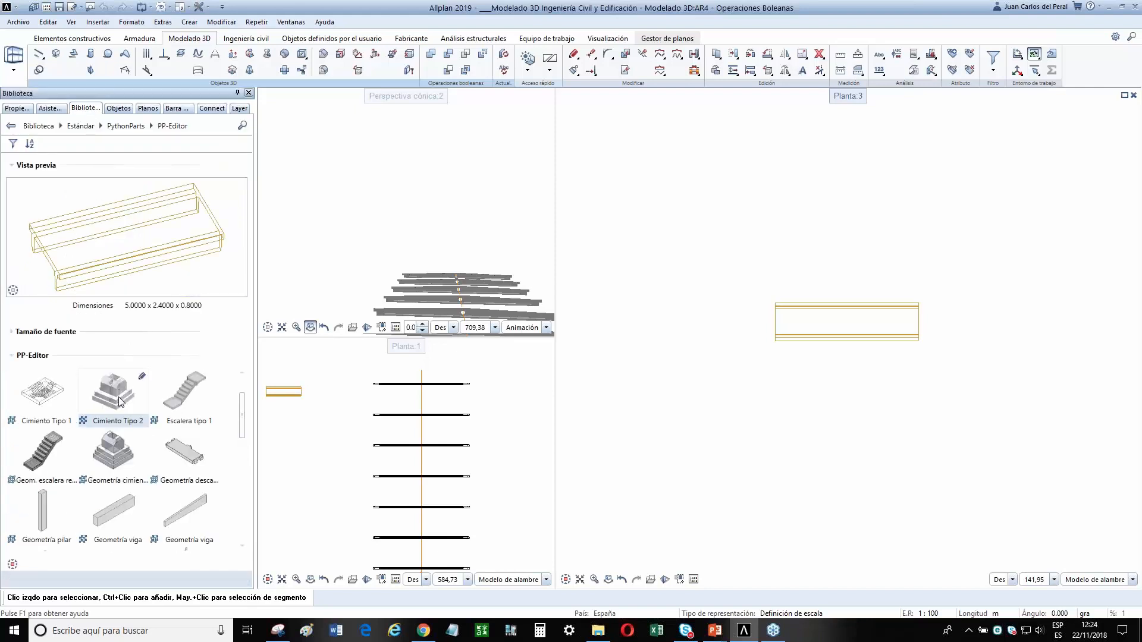
pyautogui.doubleClick(118, 445)
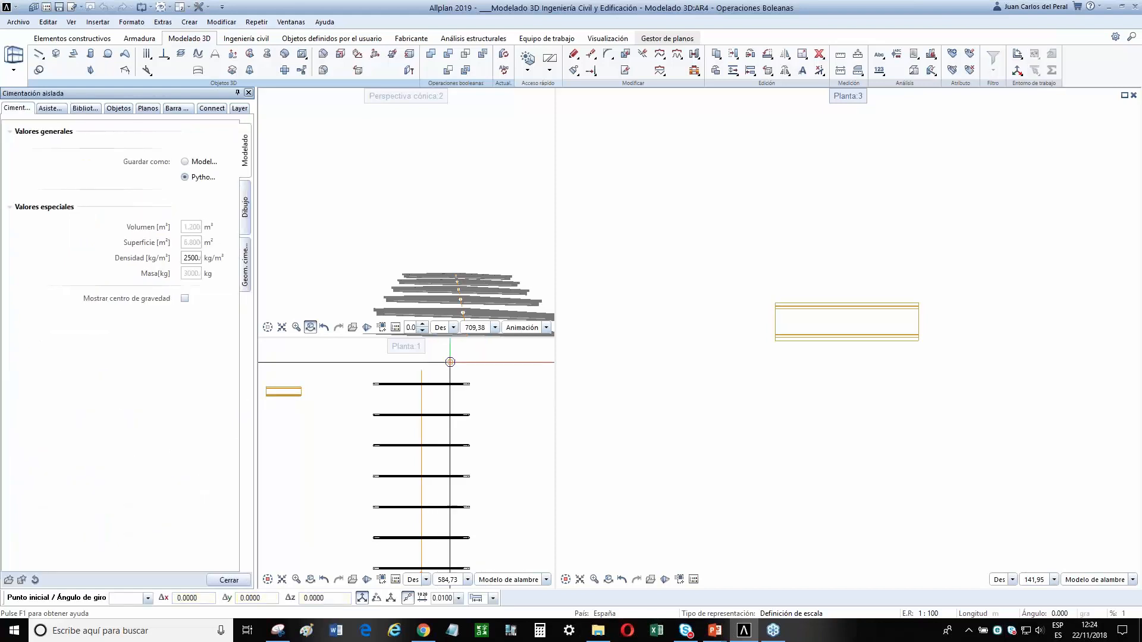
pyautogui.scroll(1, 535, 373)
pyautogui.scroll(5, 630, 361)
pyautogui.scroll(-1, 502, 285)
pyautogui.click(242, 208)
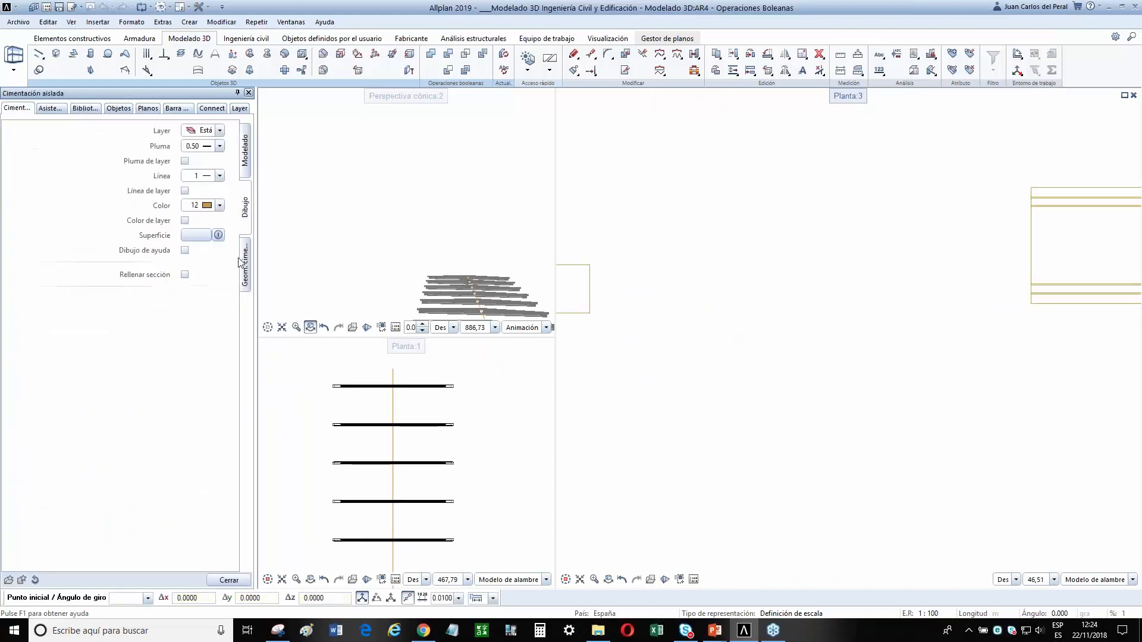
pyautogui.click(244, 270)
pyautogui.click(185, 315)
pyautogui.click(185, 291)
pyautogui.click(184, 266)
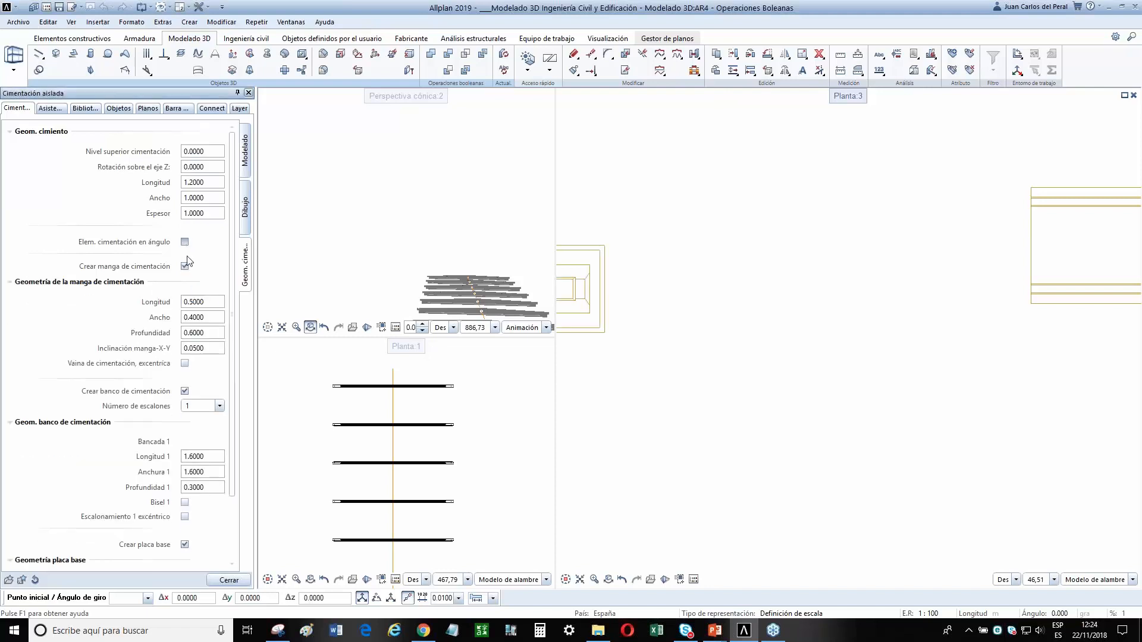
pyautogui.click(185, 242)
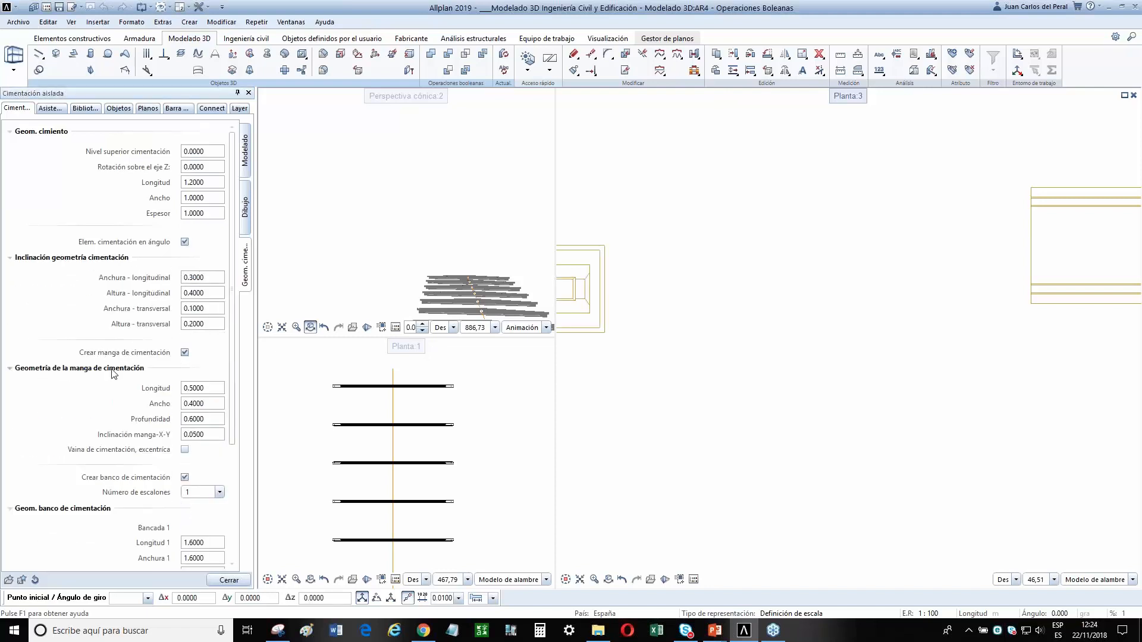
# Place the configured isolated foundation in the front-left, southwest isometric view.
pyautogui.click(565, 579)
pyautogui.click(565, 565)
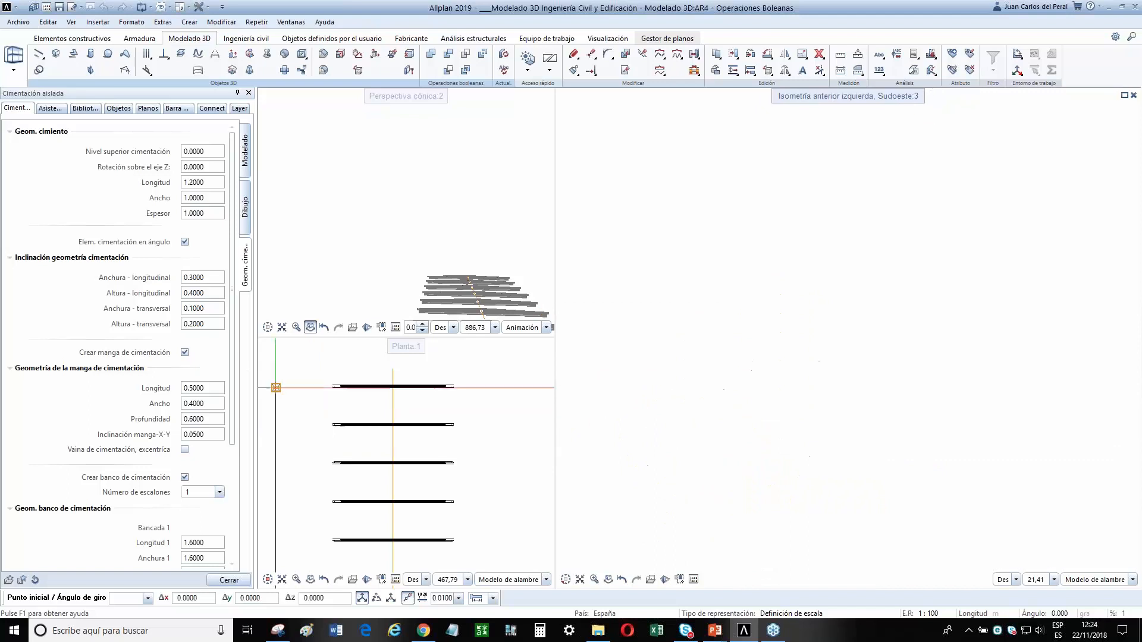
pyautogui.click(246, 207)
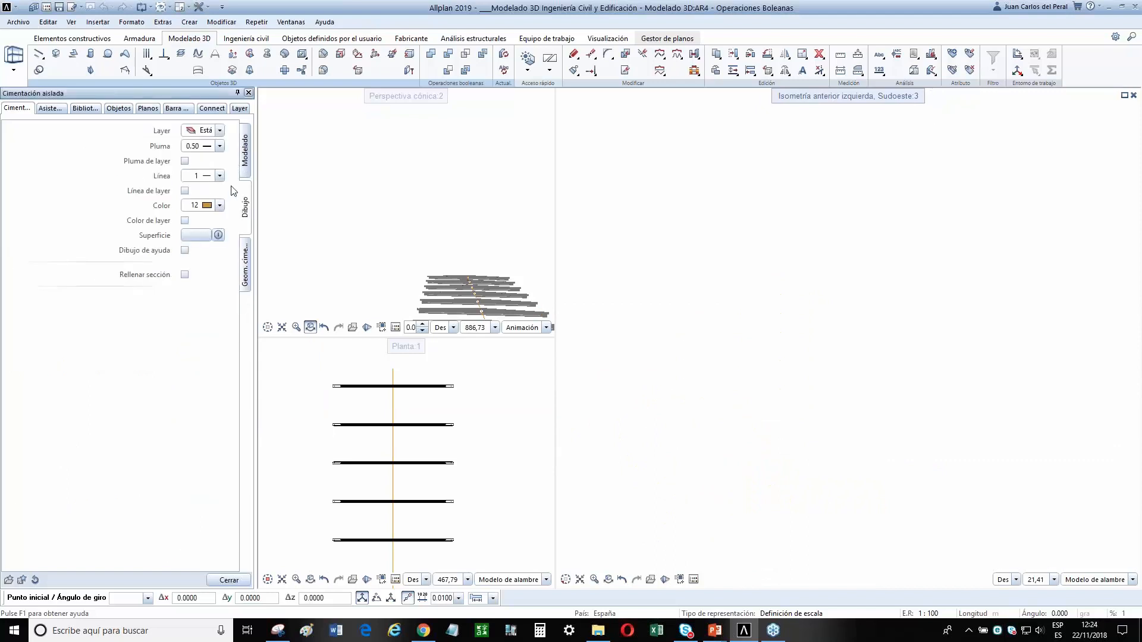
pyautogui.click(857, 304)
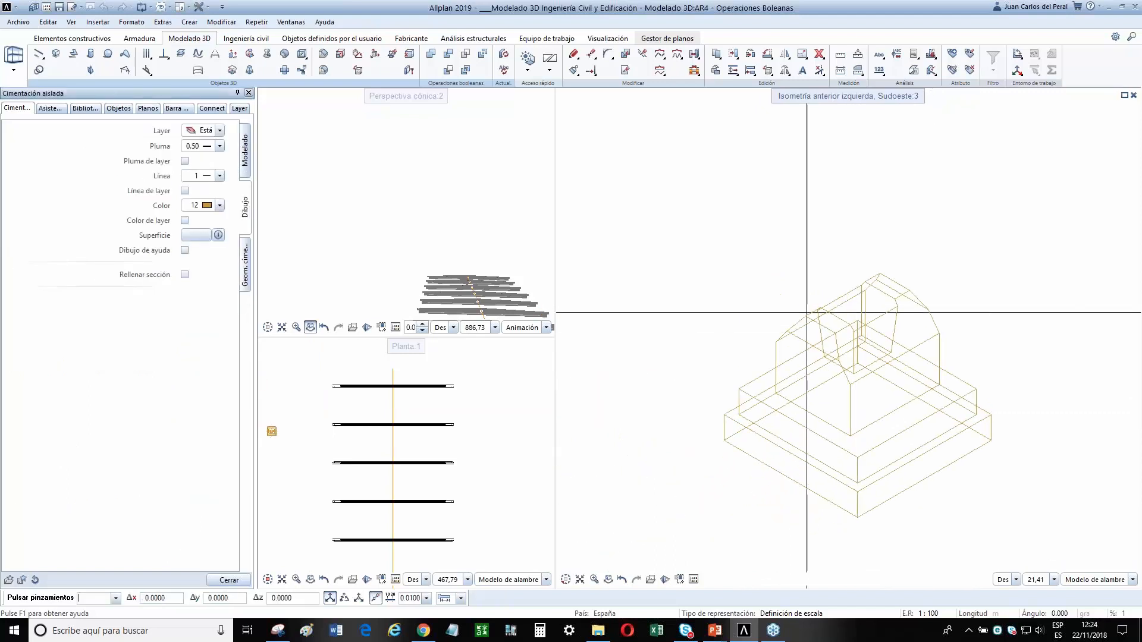
# Place the Contrafuerte para puente PythonPart from the Ingeniería library folder beside the beams in the isometric view.
pyautogui.click(83, 109)
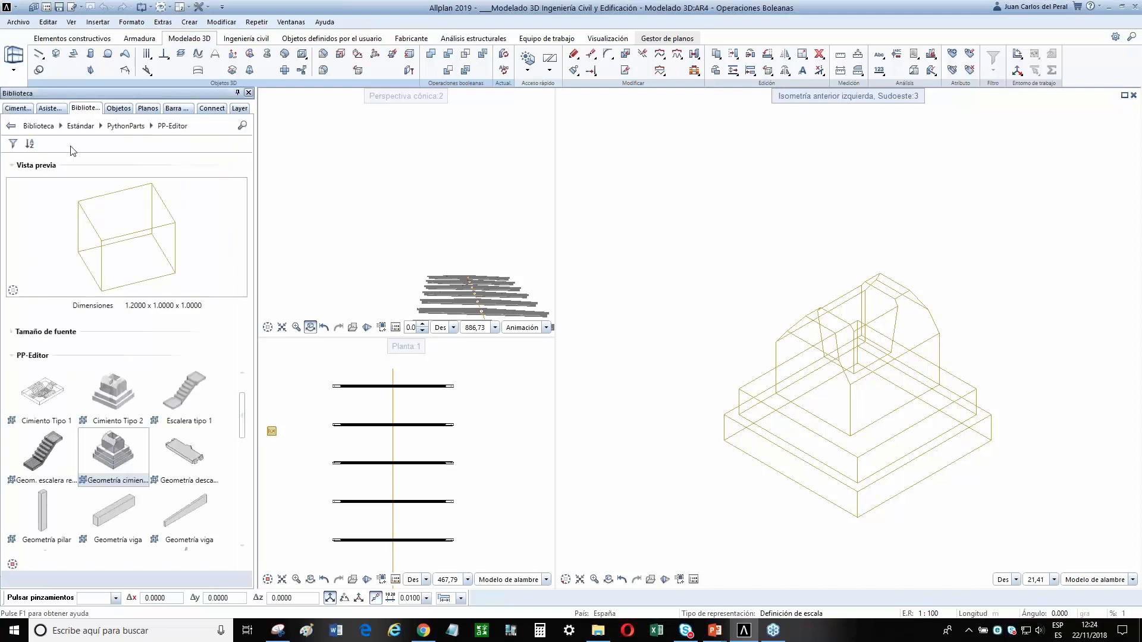
pyautogui.click(127, 126)
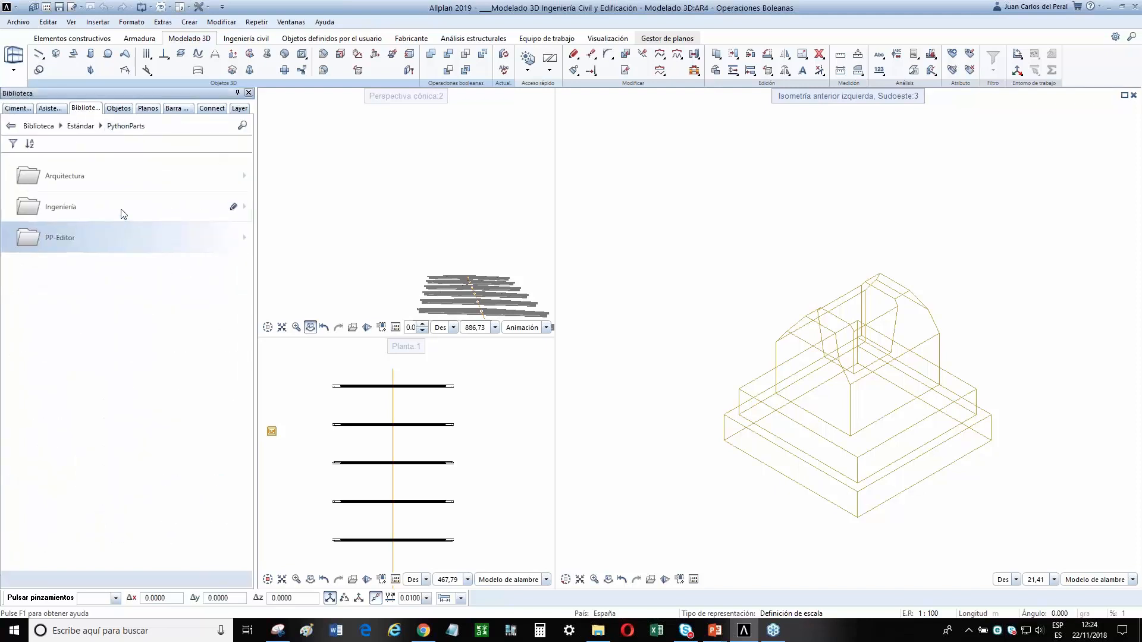
pyautogui.click(124, 213)
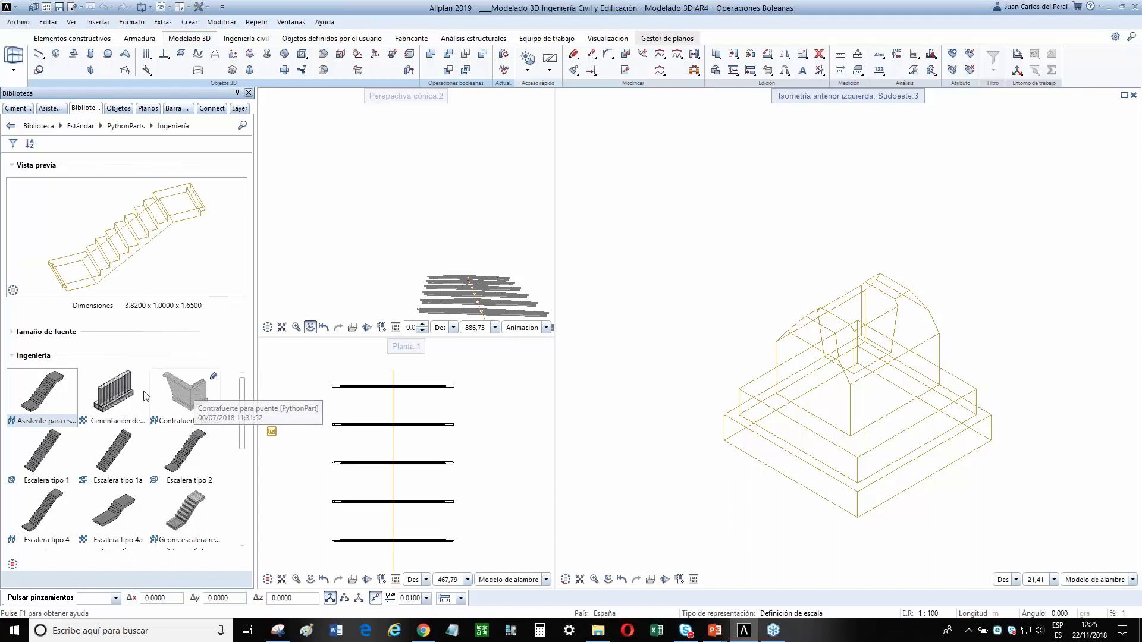
pyautogui.click(115, 390)
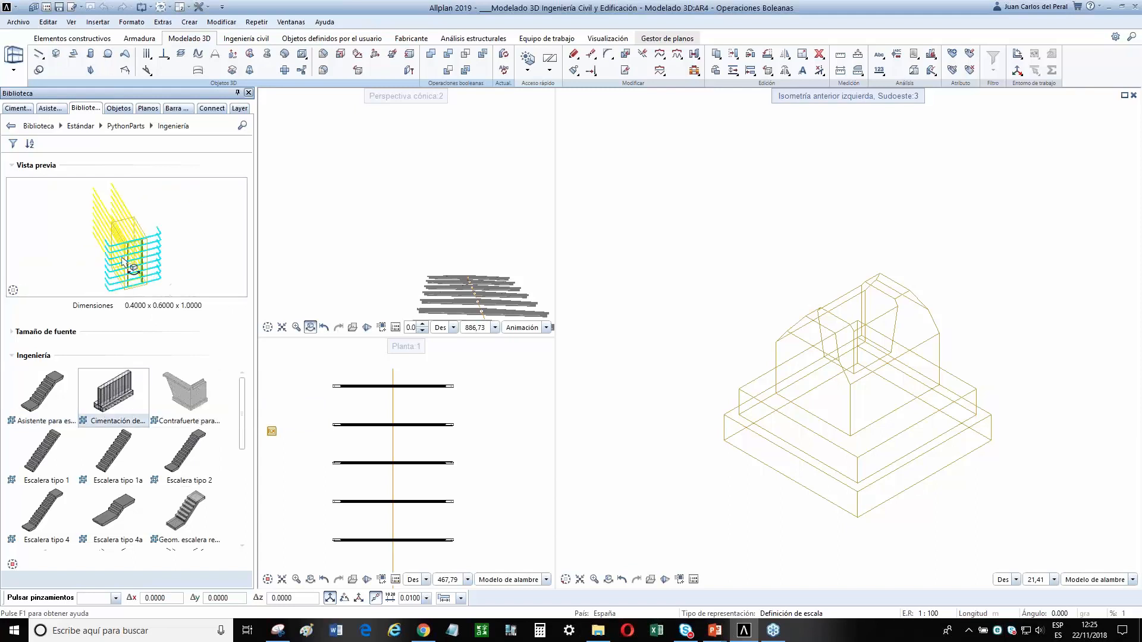
pyautogui.click(191, 390)
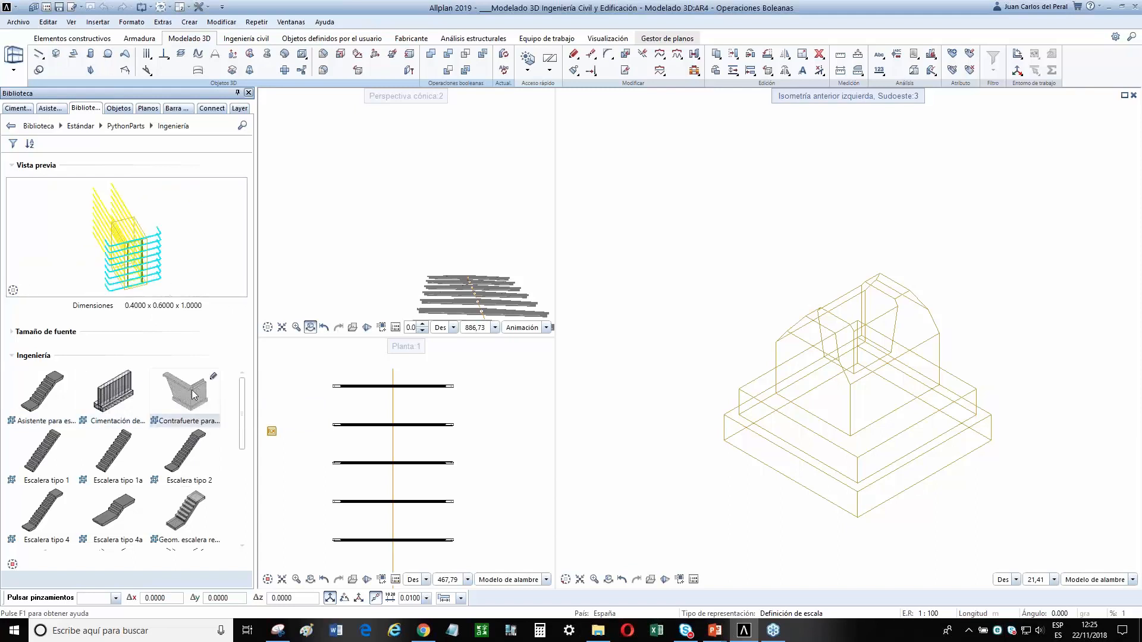
pyautogui.moveTo(195, 390); pyautogui.dragTo(546, 479)
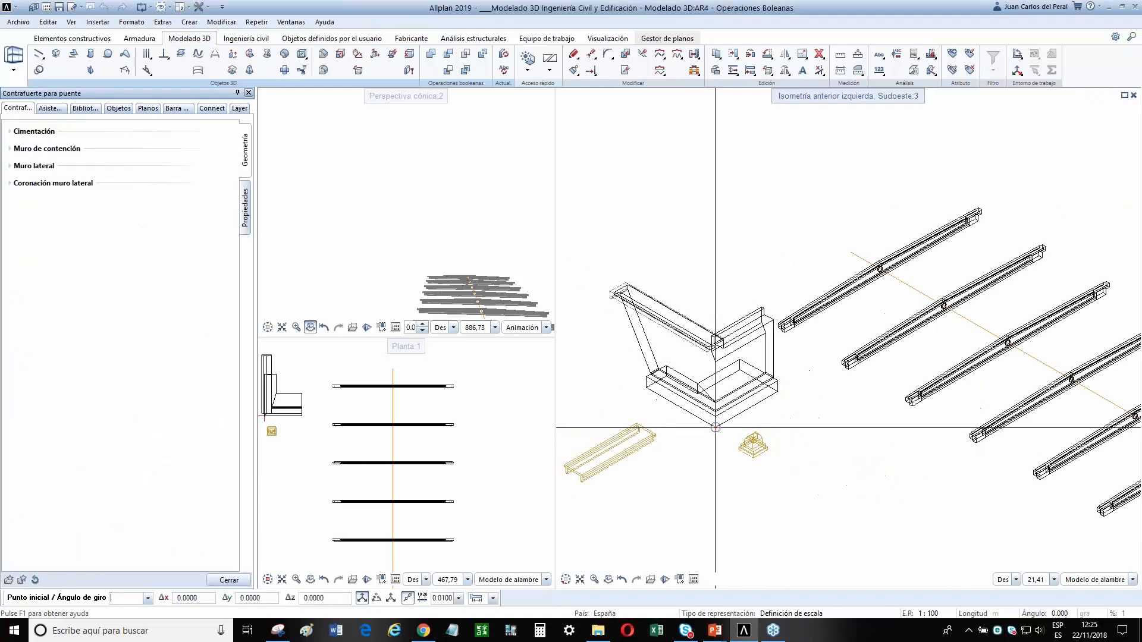
pyautogui.scroll(-1, 790, 395)
pyautogui.click(712, 378)
pyautogui.scroll(3, 788, 255)
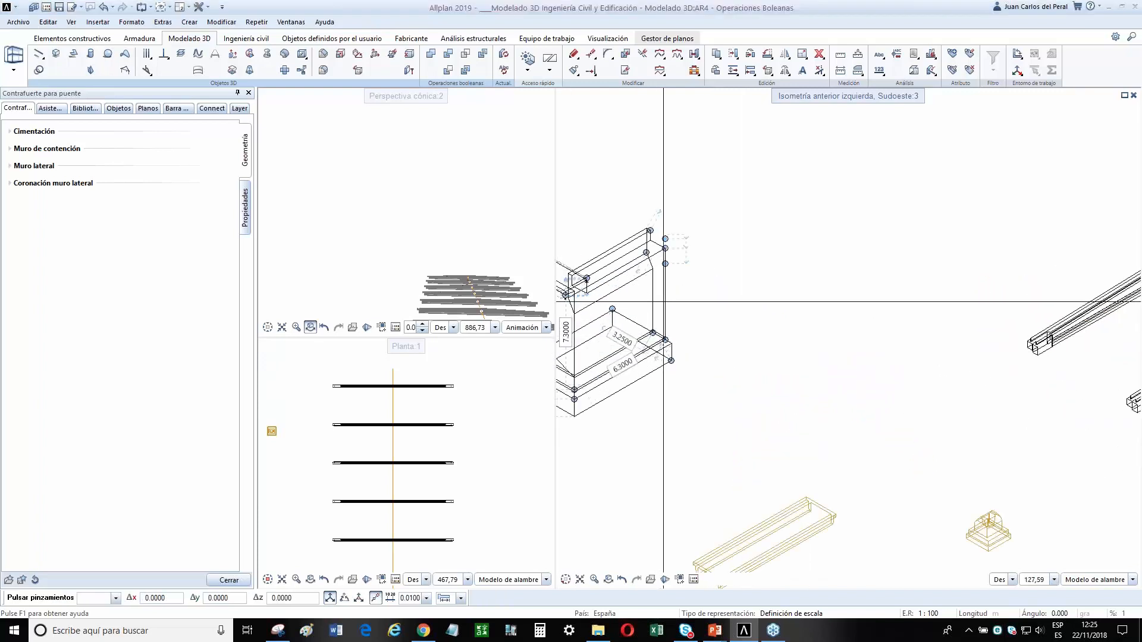
# Lower the stepped seat at the free end of the abutment's front wall by its grip, making the part above about 3.28 m high.
pyautogui.scroll(-4, 787, 256)
pyautogui.scroll(4, 786, 256)
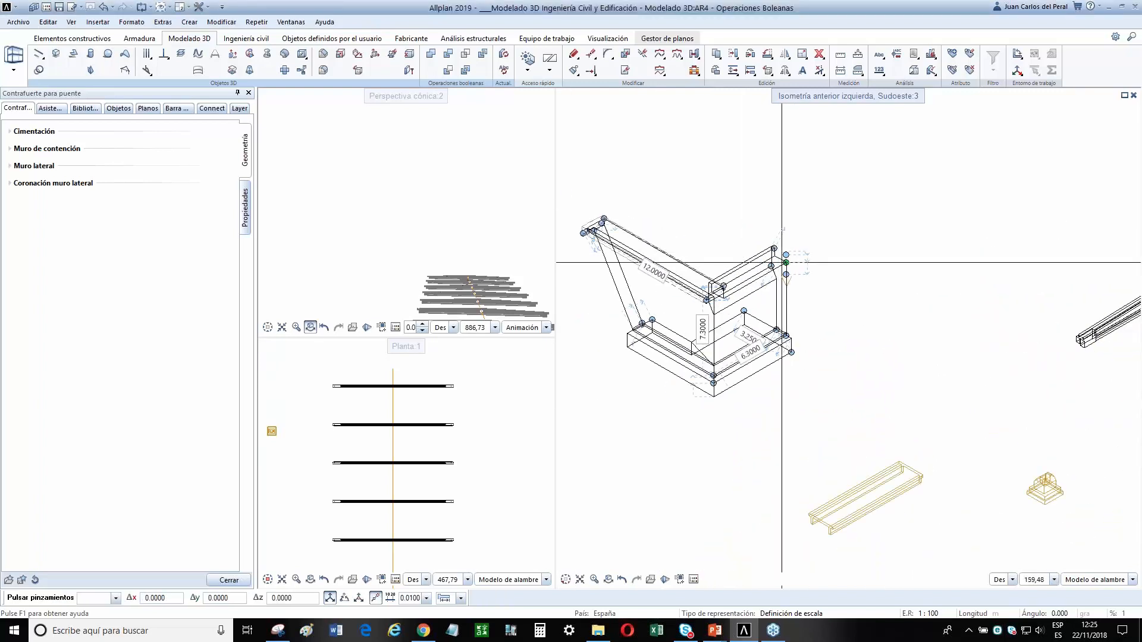
pyautogui.click(786, 255)
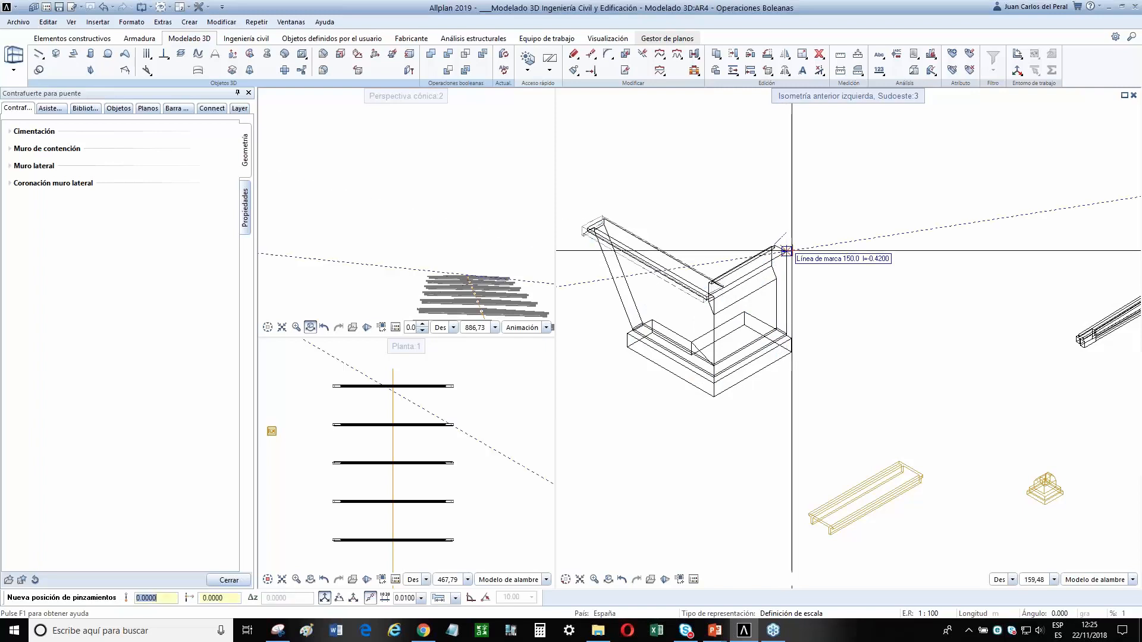
pyautogui.scroll(3, 785, 293)
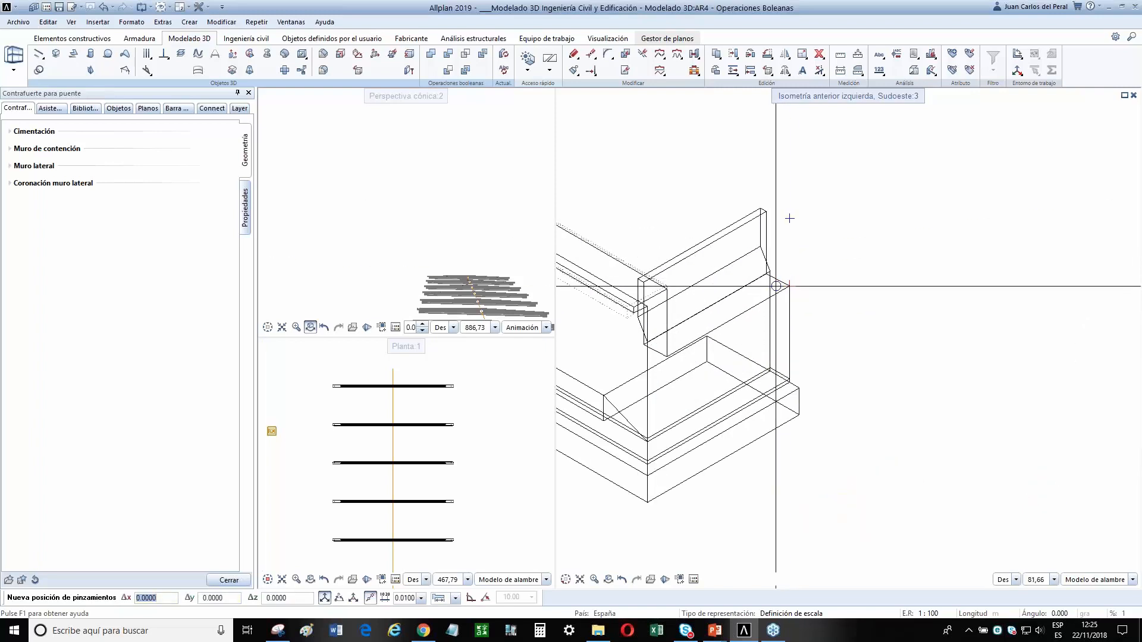
pyautogui.click(779, 291)
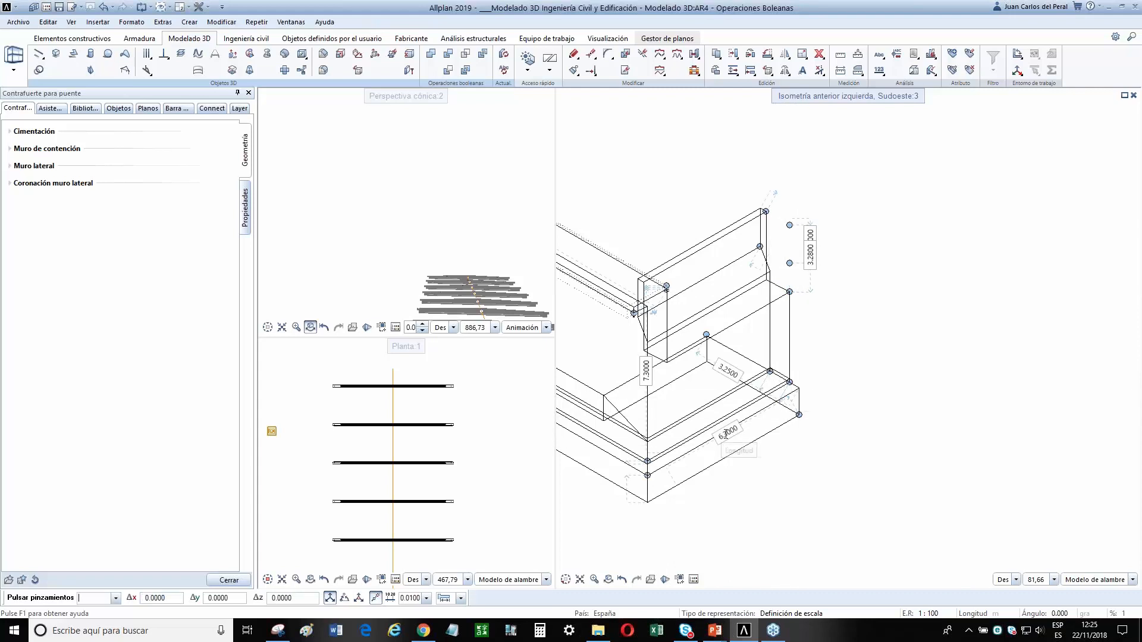
# Set the length along the front of the abutment to 8 m and finish editing the part.
pyautogui.click(736, 439)
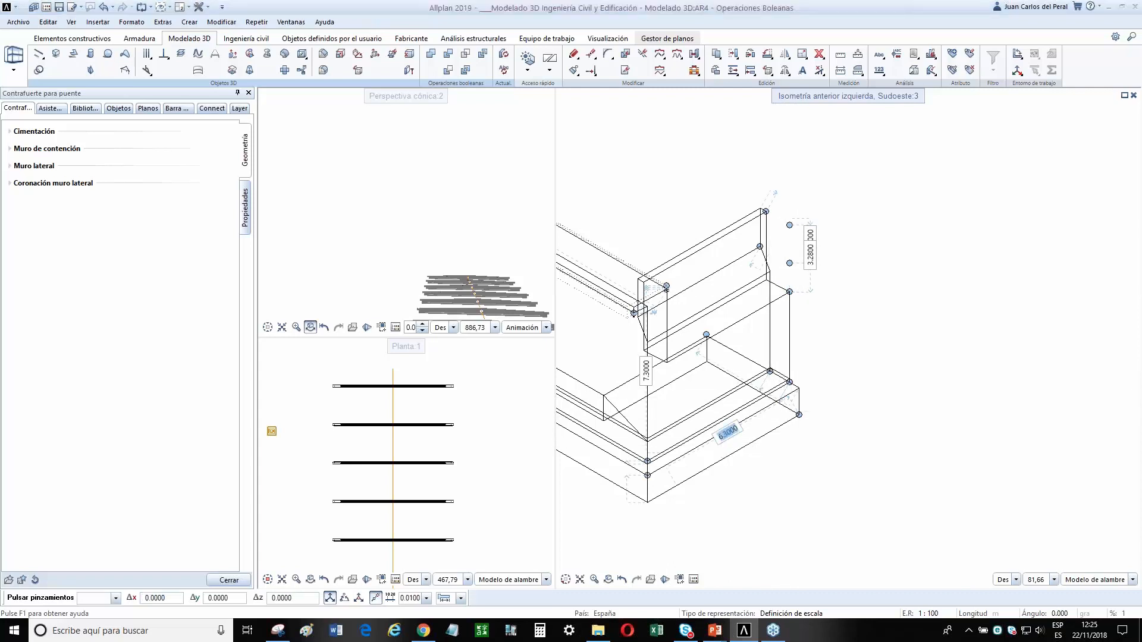
pyautogui.write('8')
pyautogui.press('Return')
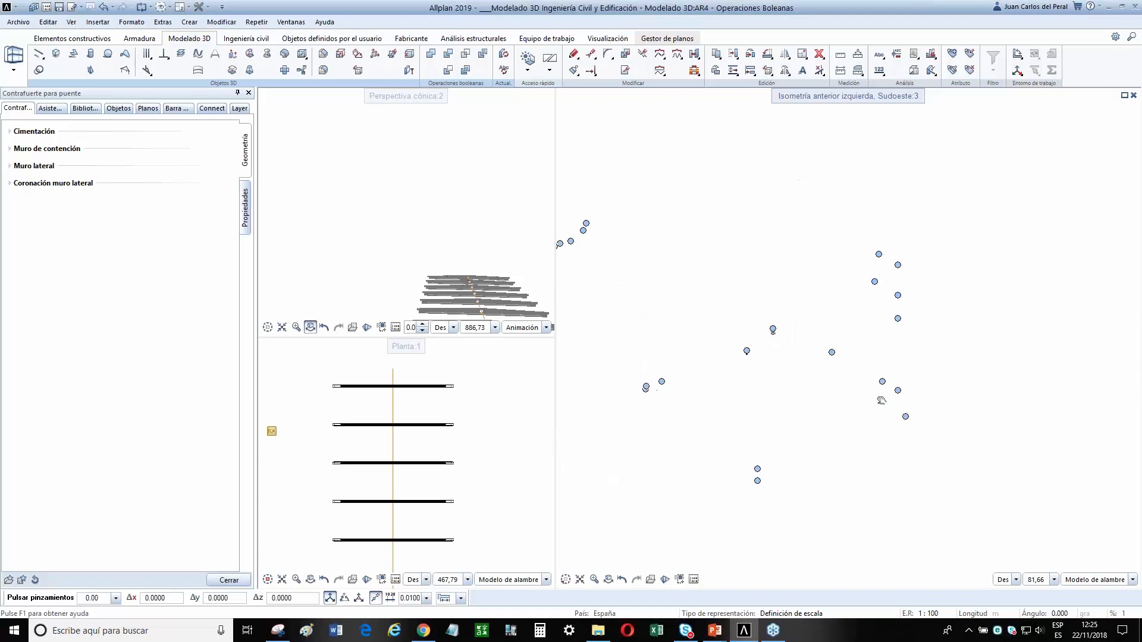
pyautogui.scroll(-2, 827, 322)
pyautogui.press('Escape')
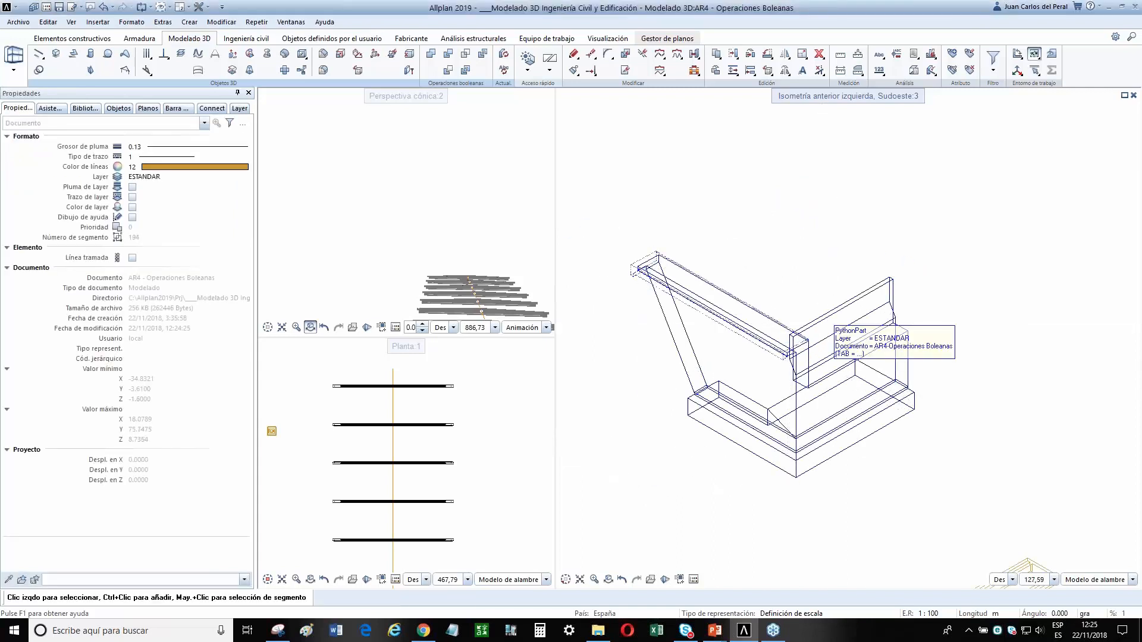
pyautogui.click(832, 324)
pyautogui.press('Escape')
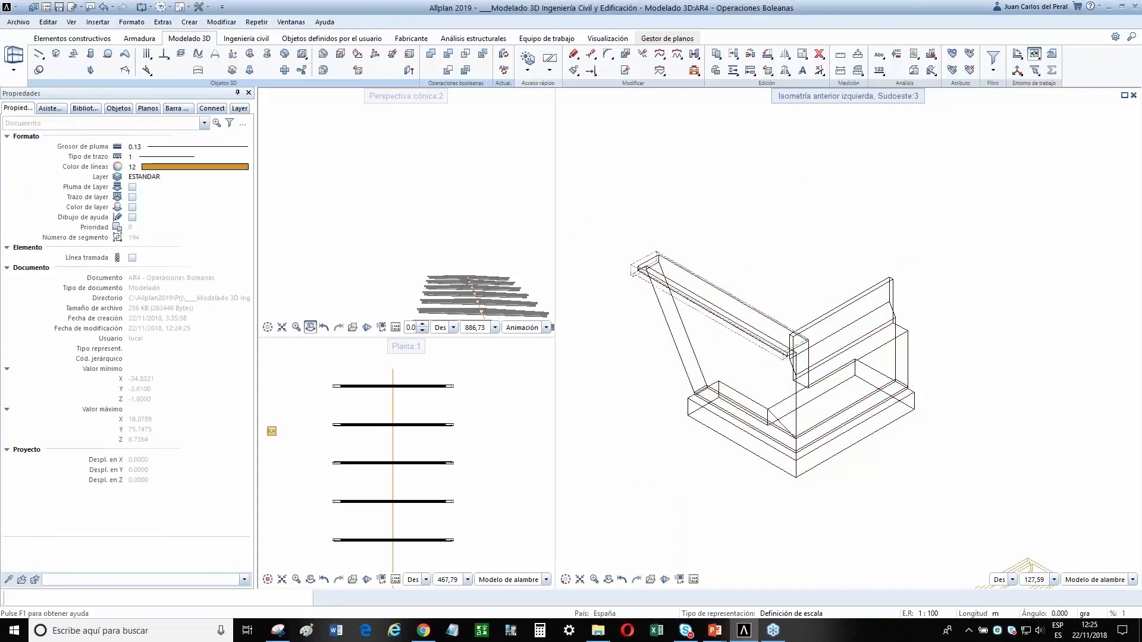
pyautogui.doubleClick(832, 324)
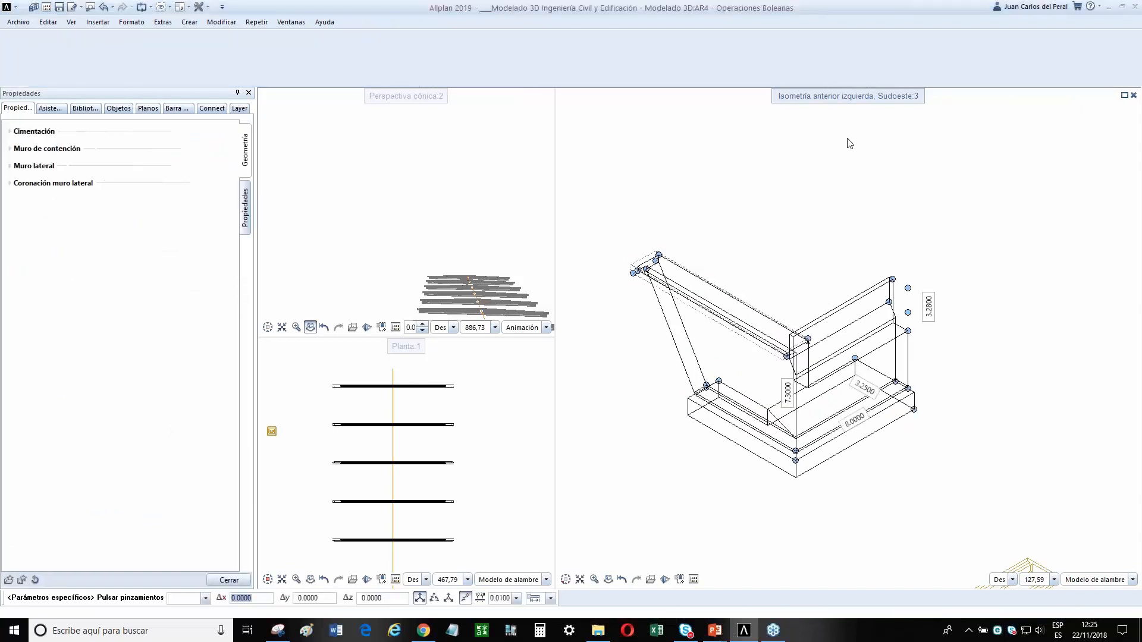
pyautogui.press('Escape')
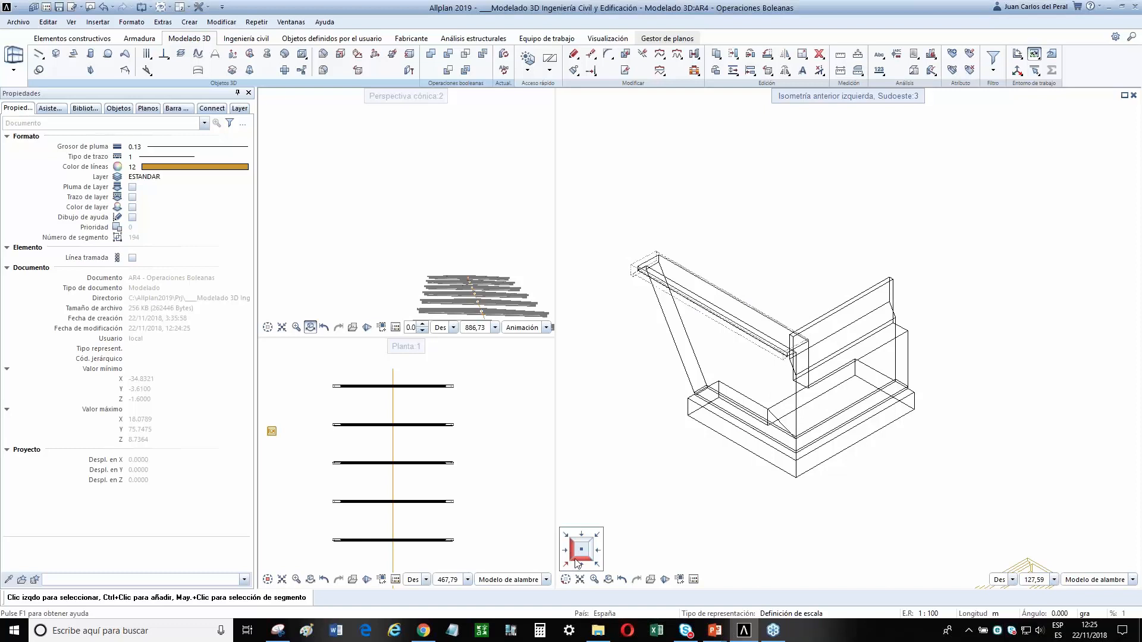
# Mirror-copy the abutment in plan about a vertical axis through the free end of its front wall, forming a symmetrical U shape.
pyautogui.click(581, 551)
pyautogui.scroll(3, 768, 309)
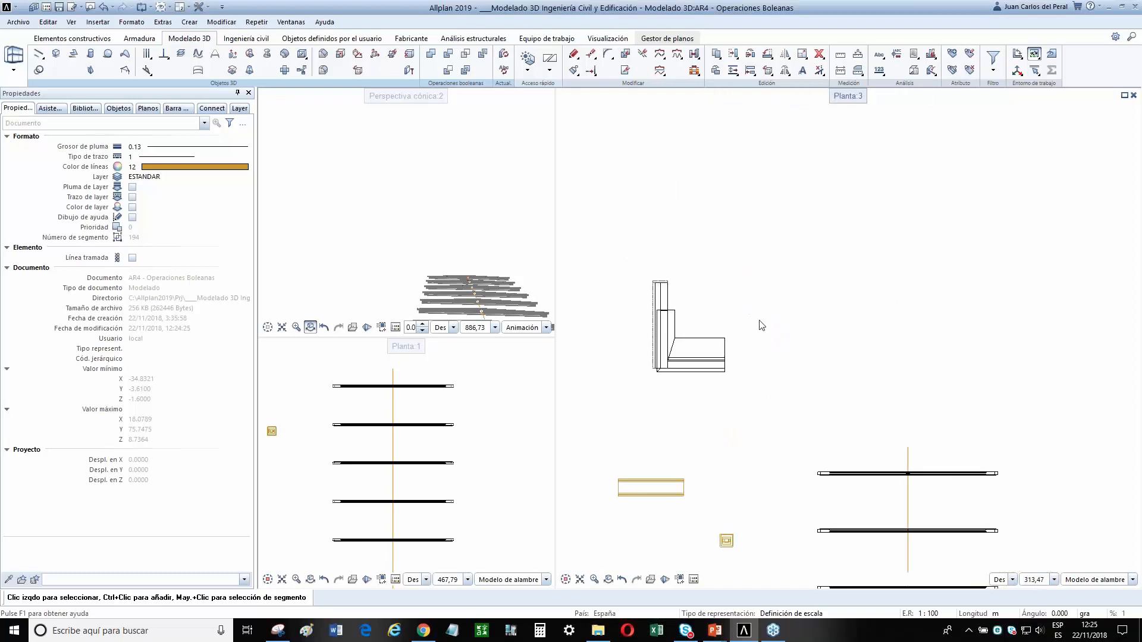
pyautogui.click(785, 57)
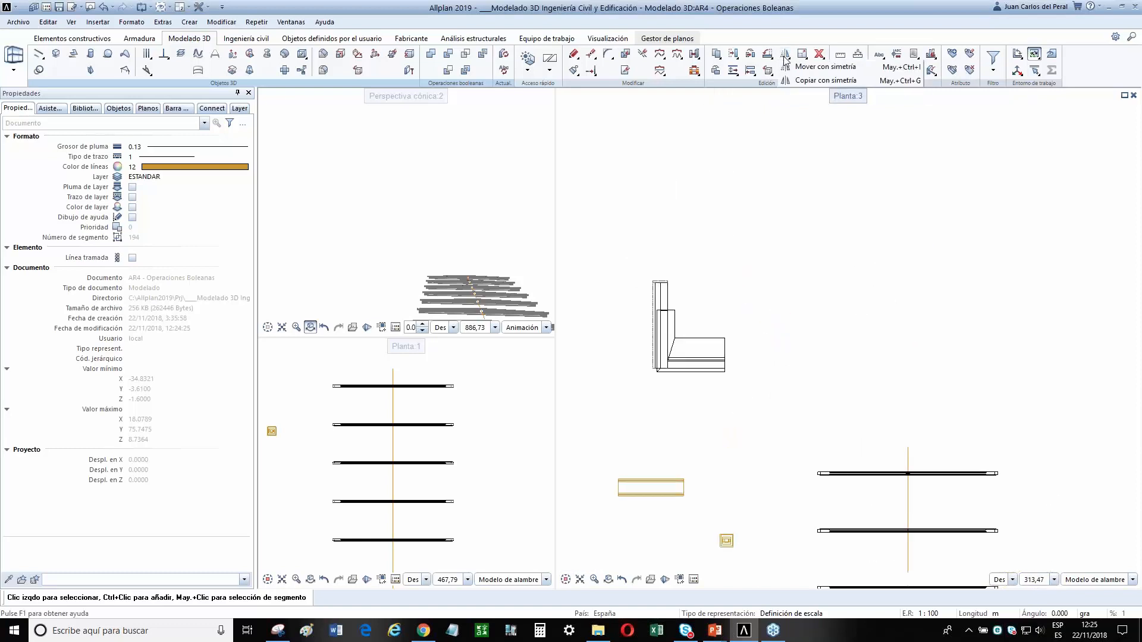
pyautogui.click(817, 81)
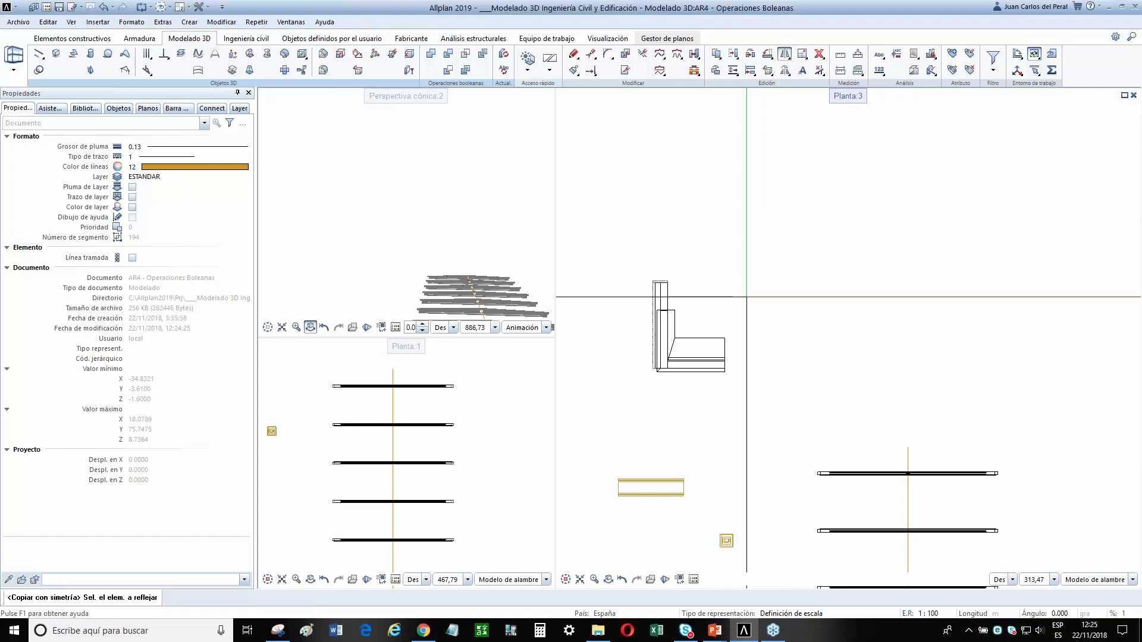
pyautogui.moveTo(701, 388); pyautogui.dragTo(629, 275)
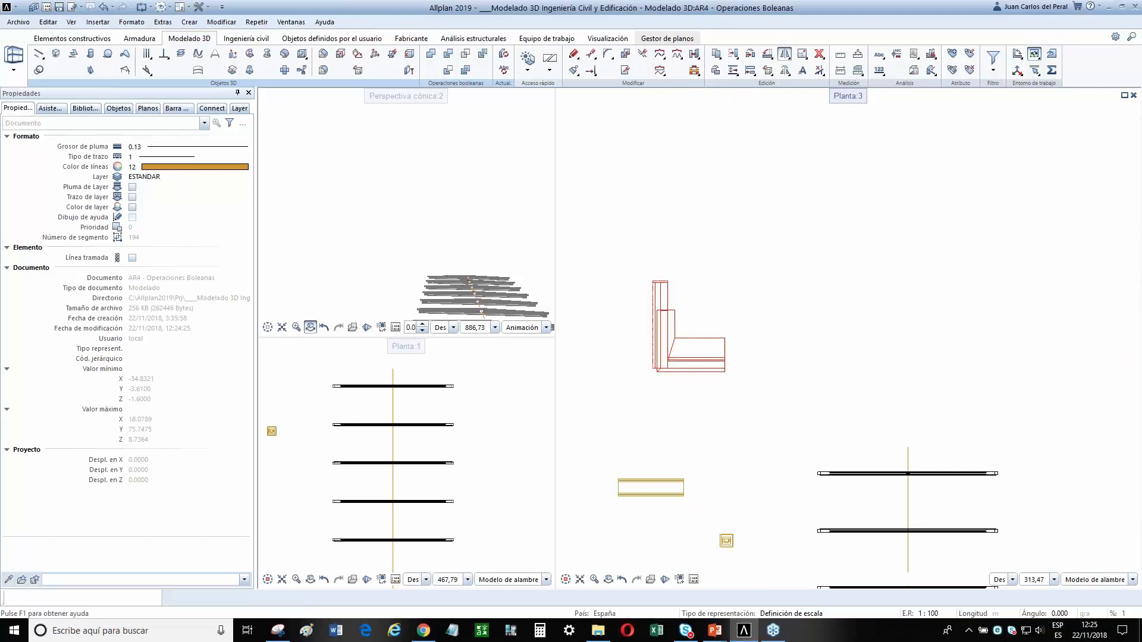
pyautogui.scroll(3, 738, 345)
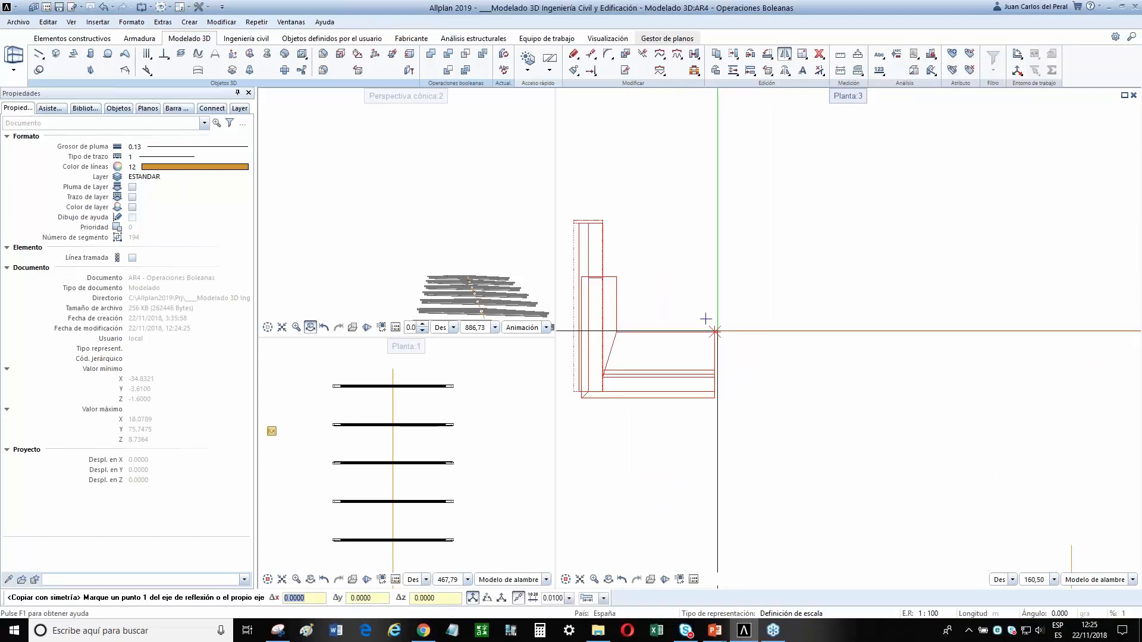
pyautogui.click(714, 331)
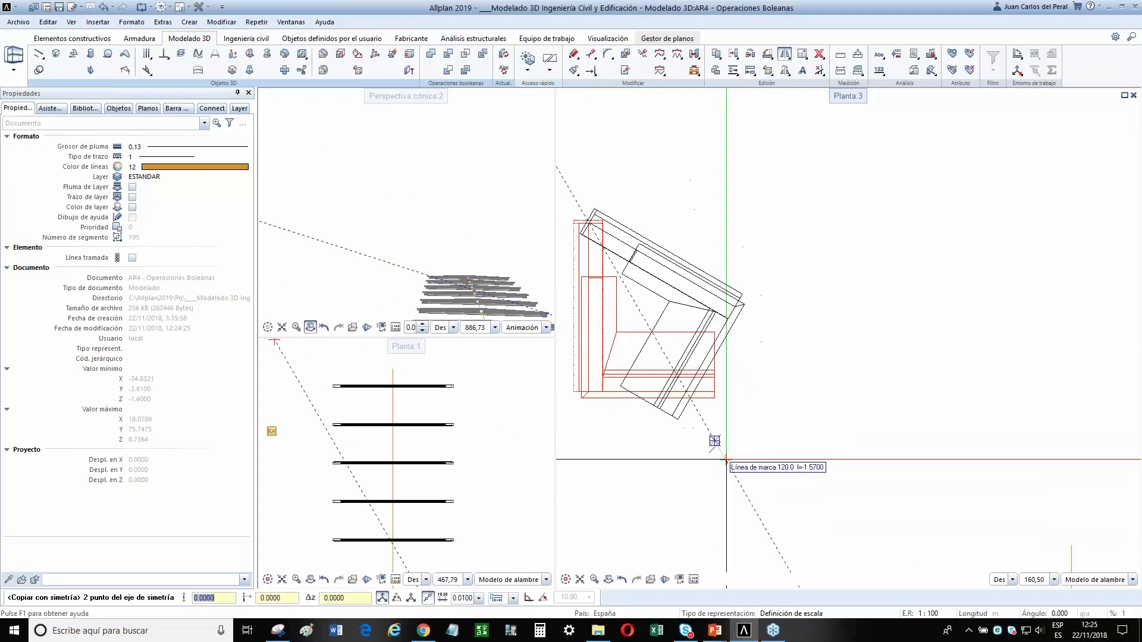
pyautogui.click(715, 441)
pyautogui.scroll(-2, 954, 300)
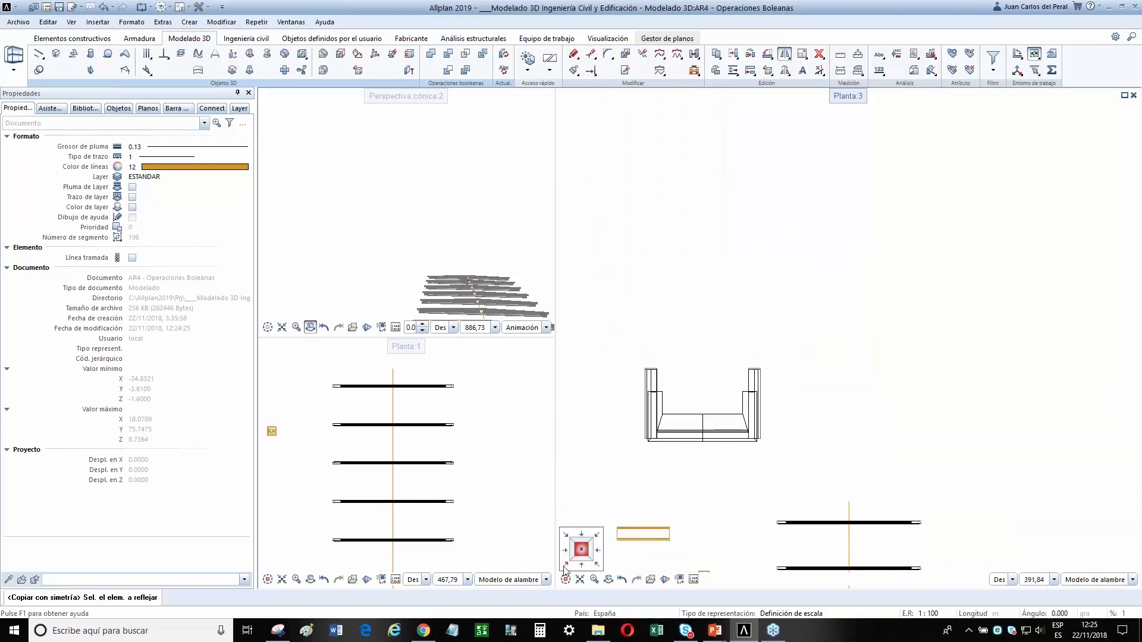
# Examine the complete mirrored abutment in the southwest isometric view and from several angles in the shaded perspective view.
pyautogui.click(565, 568)
pyautogui.scroll(3, 604, 229)
pyautogui.press('Escape')
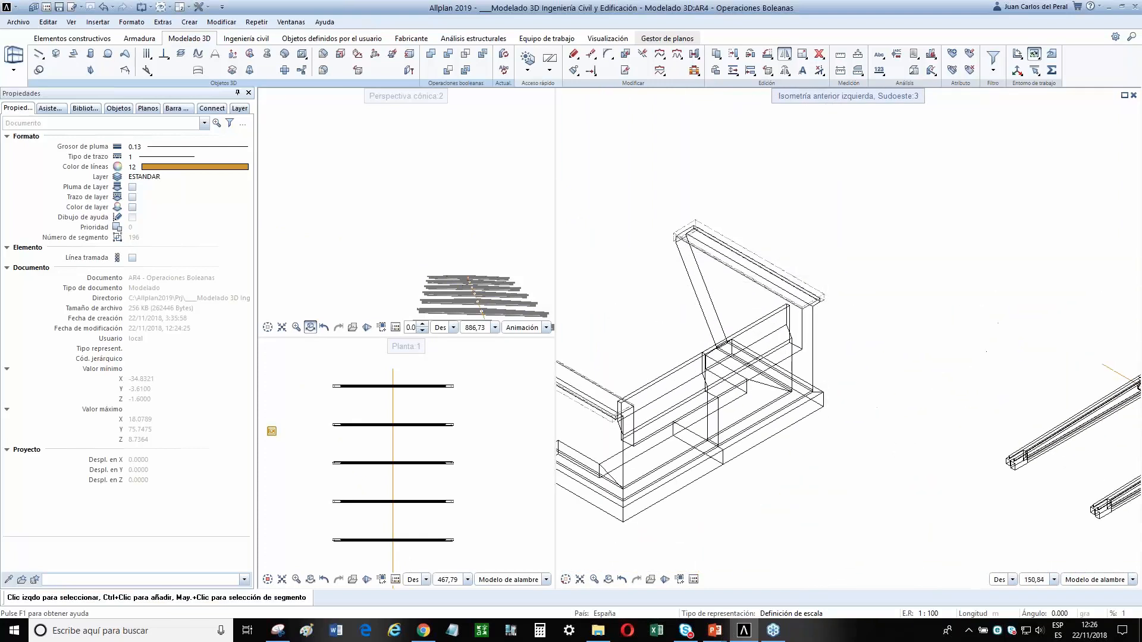
pyautogui.scroll(-4, 832, 243)
pyautogui.middleClick(456, 219)
pyautogui.middleClick(456, 219)
pyautogui.scroll(5, 447, 209)
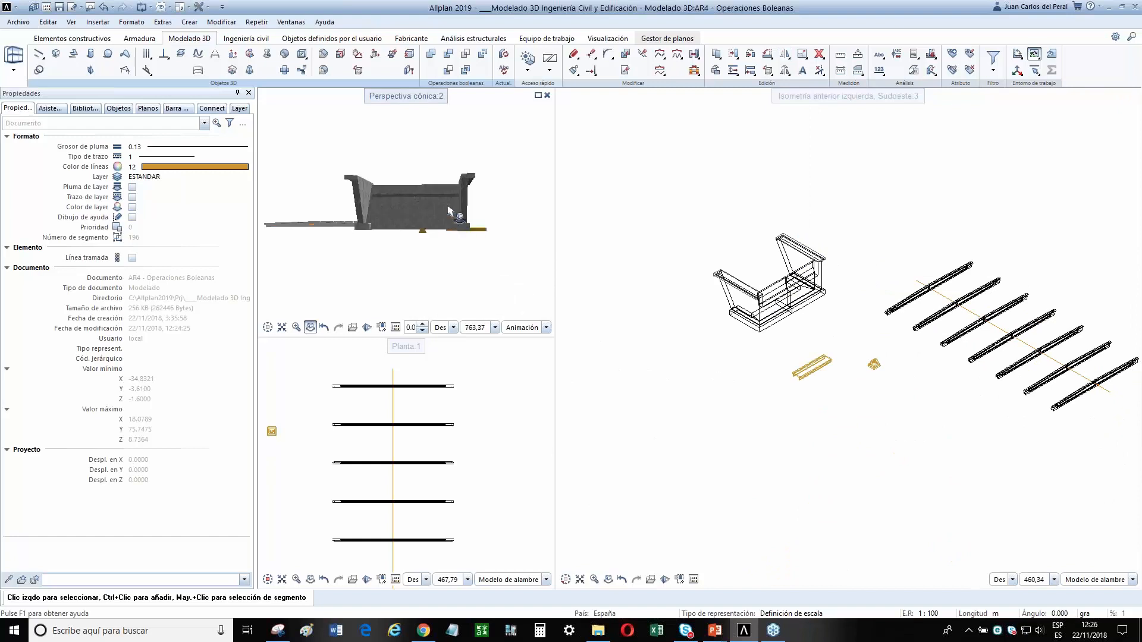
pyautogui.moveTo(416, 211); pyautogui.dragTo(553, 202)
pyautogui.moveTo(398, 214); pyautogui.dragTo(531, 214, button='middle')
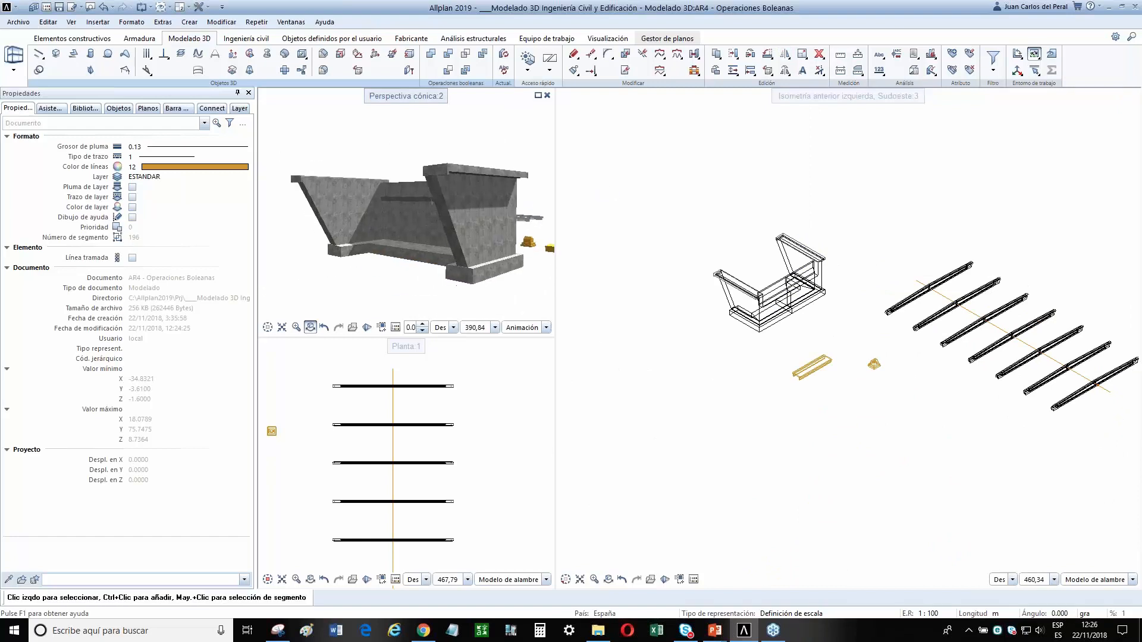
# Open drawing file 5 Vigas prefabricadas on its own and widen the plan viewport so both beam sections fit in it.
pyautogui.click(47, 8)
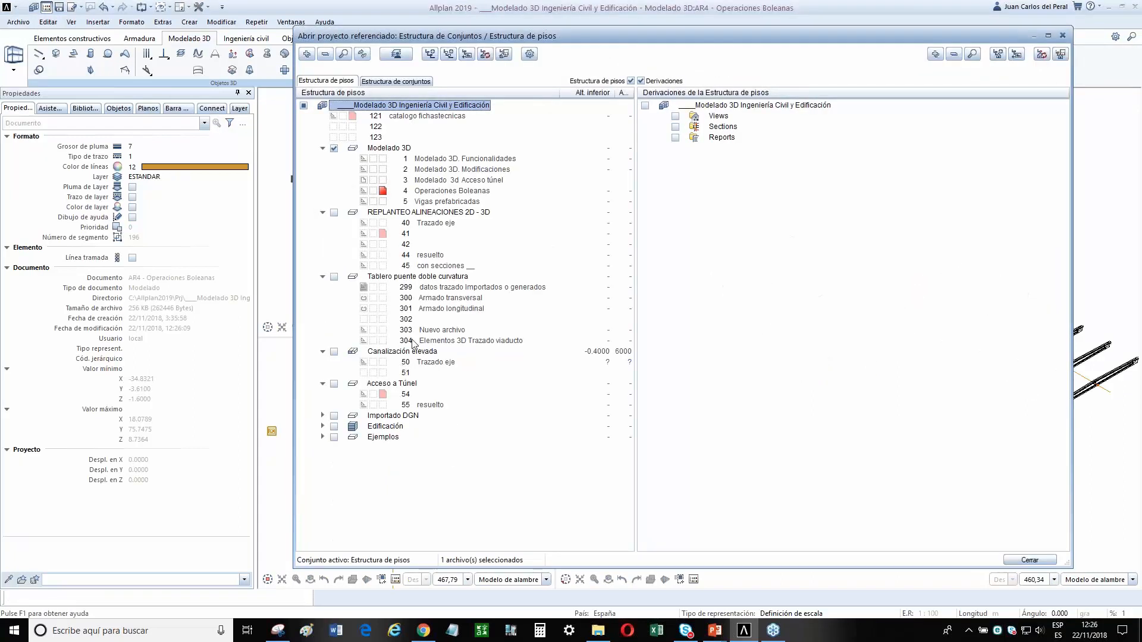
pyautogui.click(405, 202)
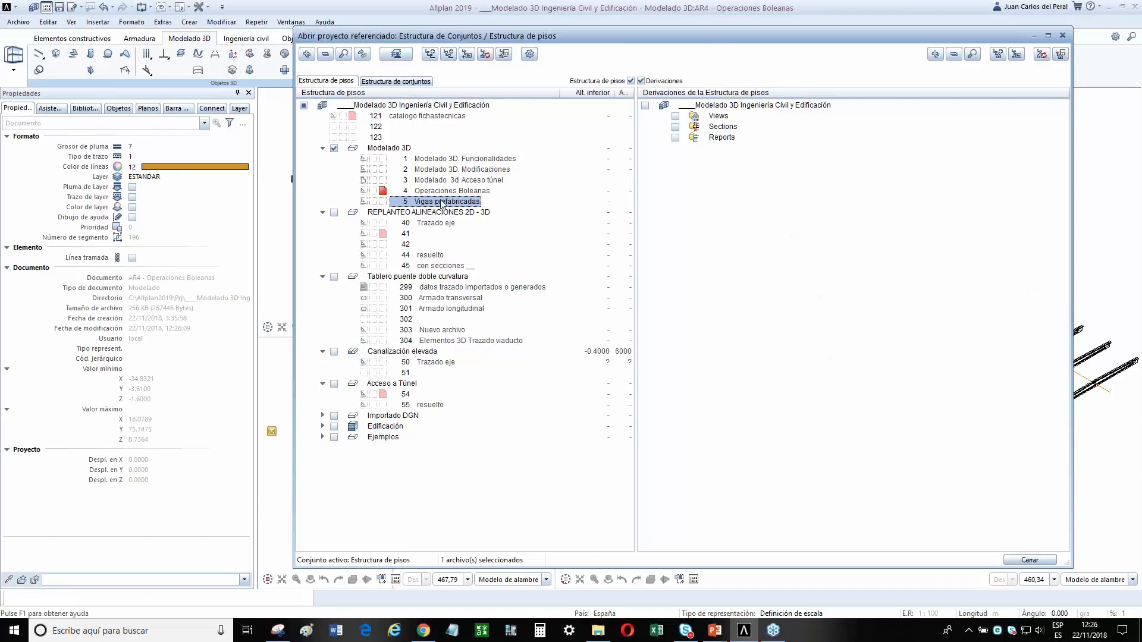
pyautogui.doubleClick(441, 202)
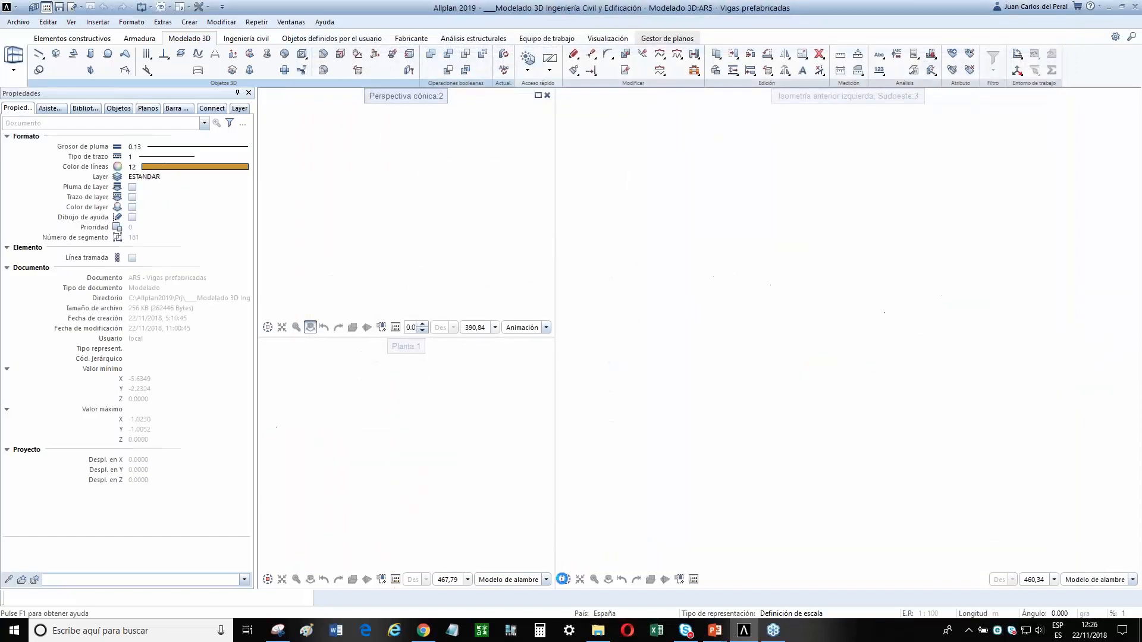
pyautogui.moveTo(768, 366); pyautogui.dragTo(806, 359, button='middle')
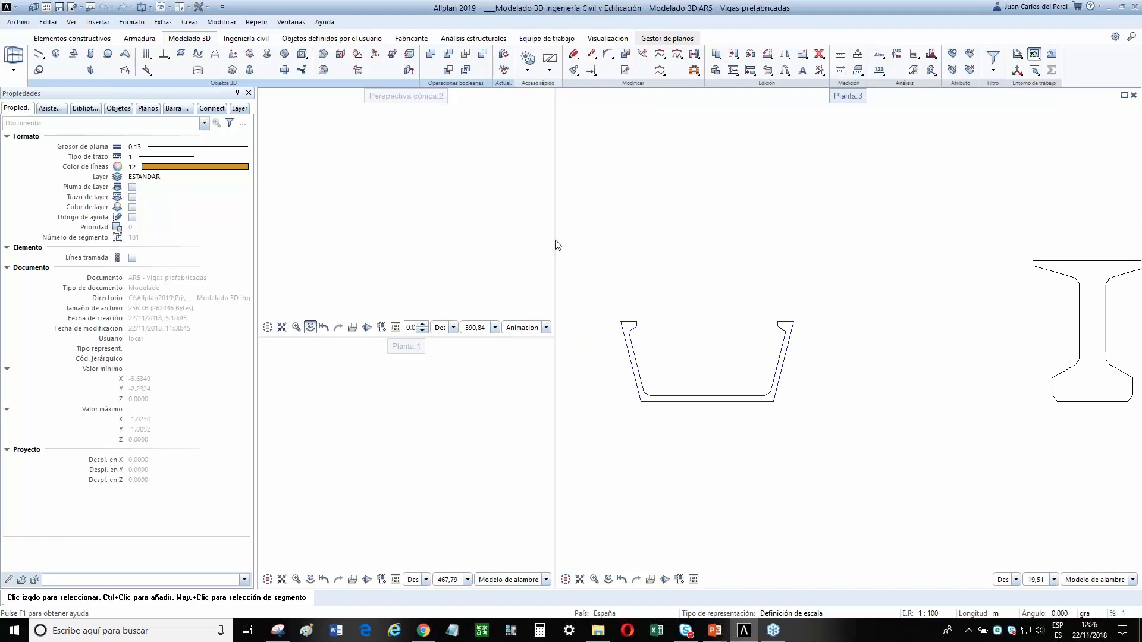
pyautogui.moveTo(542, 240); pyautogui.dragTo(407, 240)
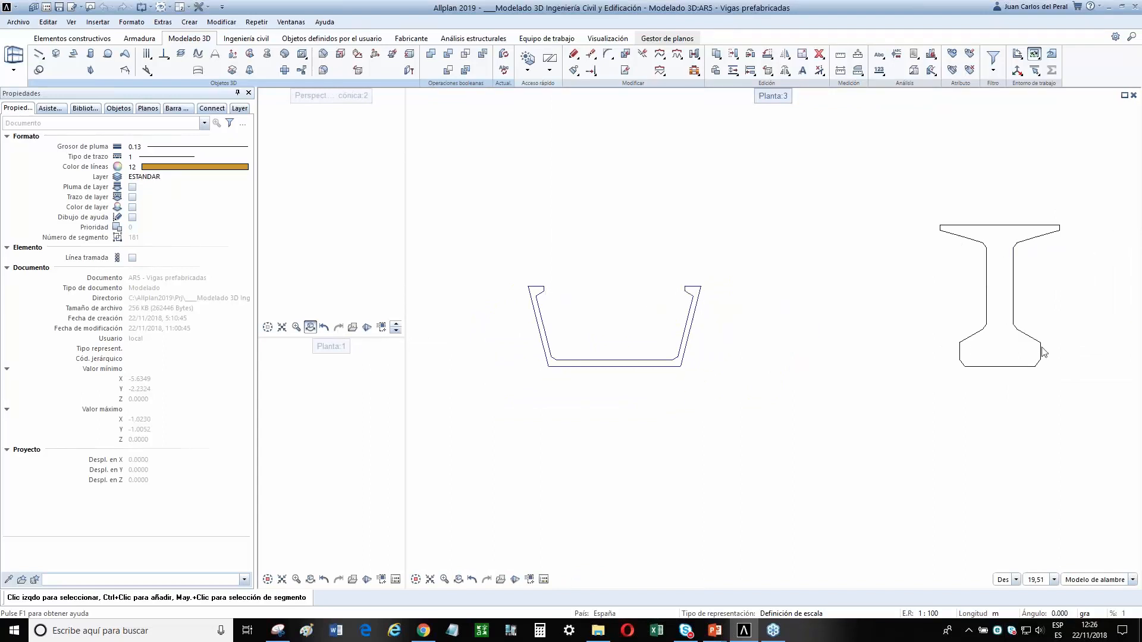
pyautogui.moveTo(1041, 350); pyautogui.dragTo(910, 345, button='middle')
pyautogui.scroll(-1, 951, 332)
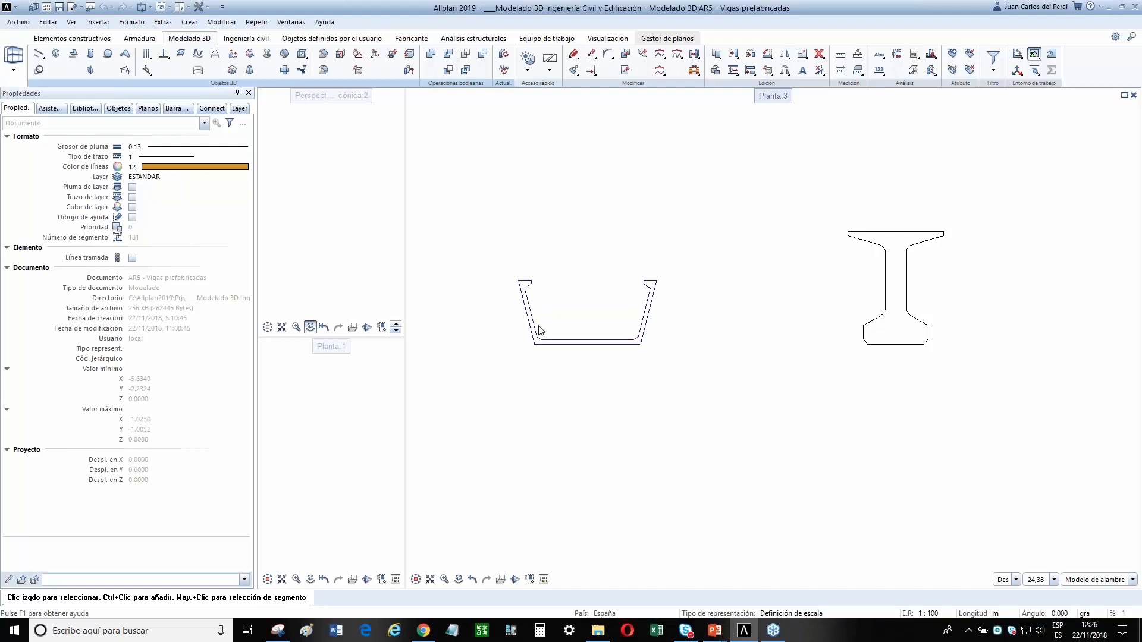
# Open the 2d secciones folder of the ___Modelado 3D Ingeniería Civil y Edificación project in the library.
pyautogui.click(86, 109)
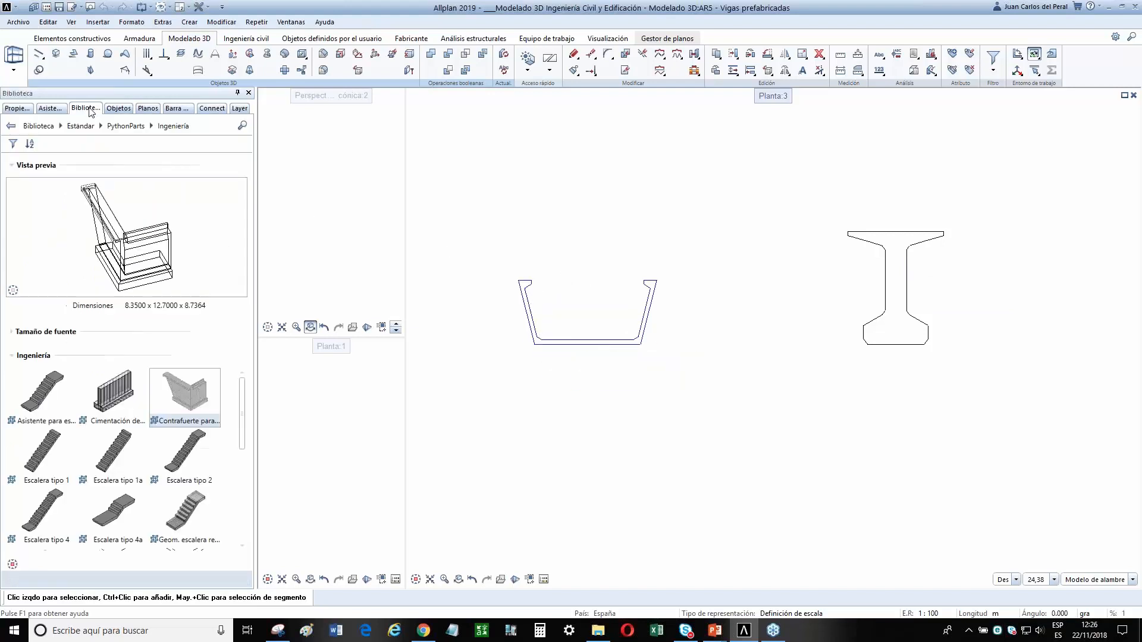
pyautogui.click(17, 127)
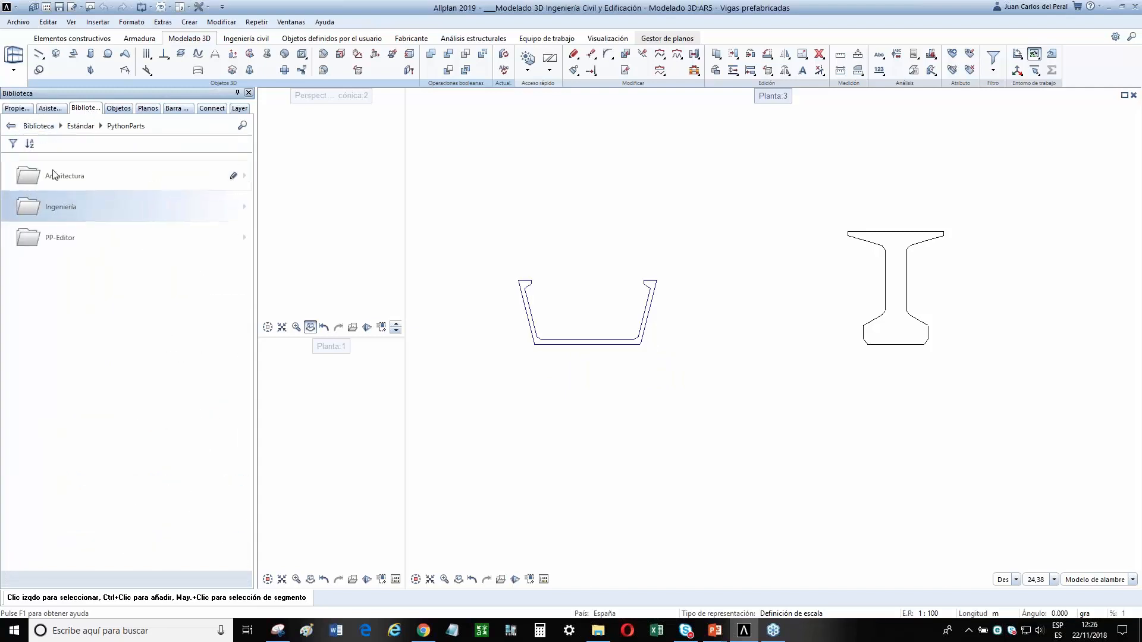
pyautogui.click(39, 126)
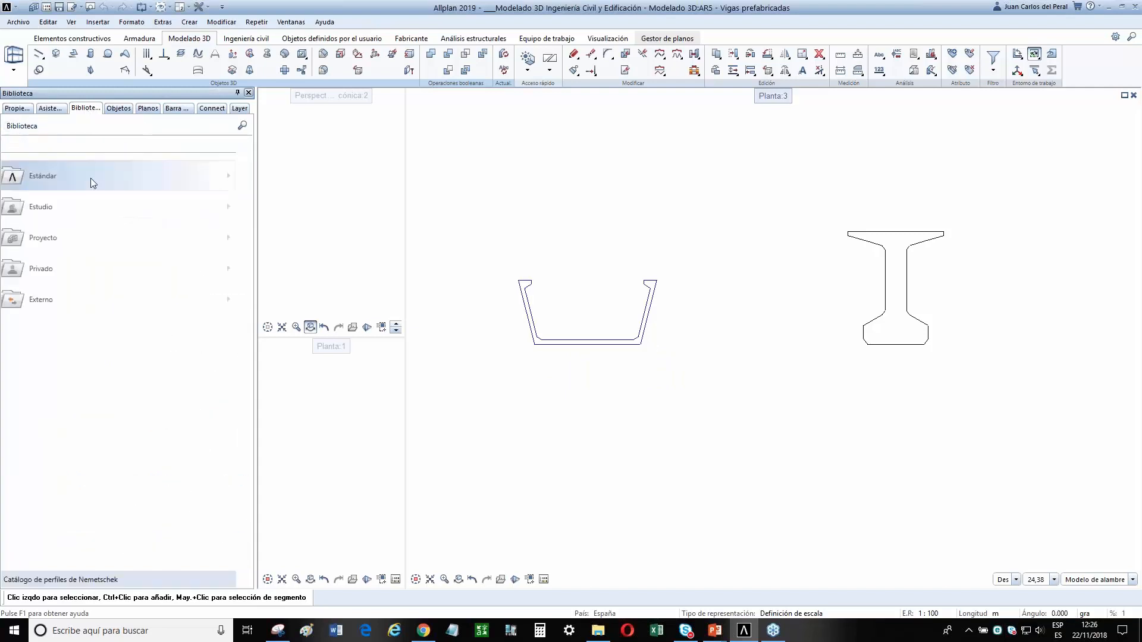
pyautogui.click(67, 238)
pyautogui.click(117, 192)
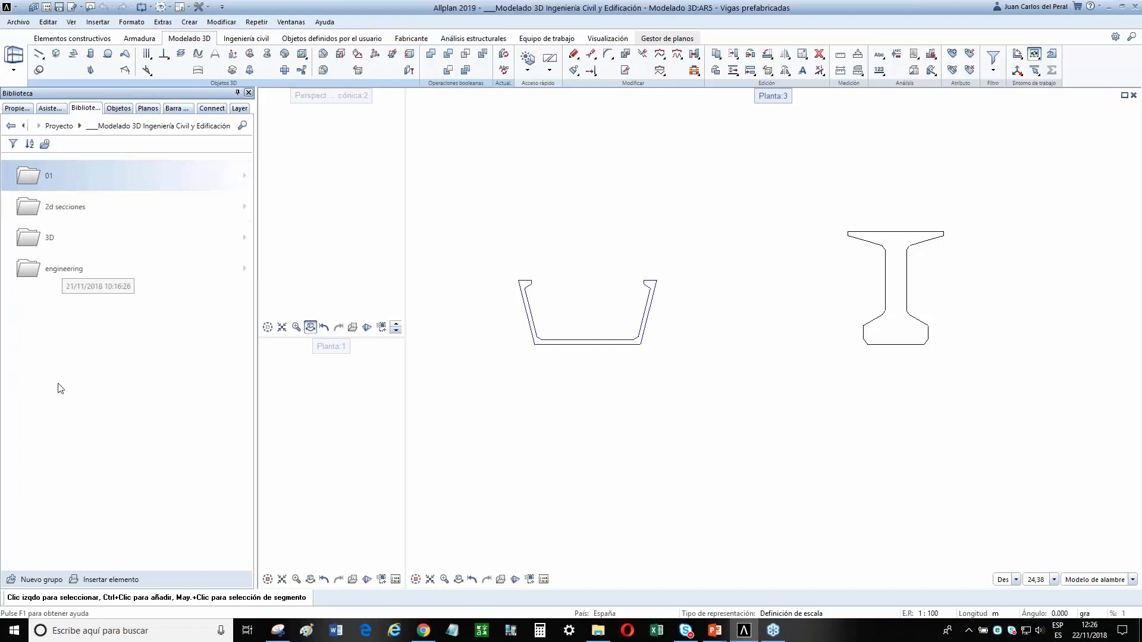
pyautogui.click(65, 217)
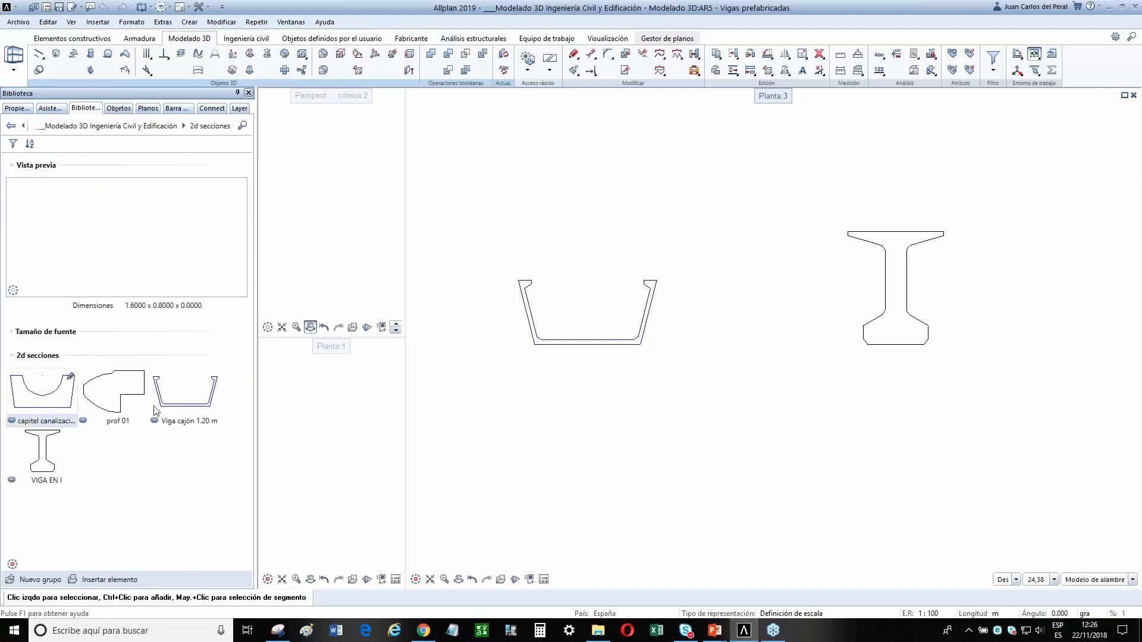
pyautogui.click(105, 579)
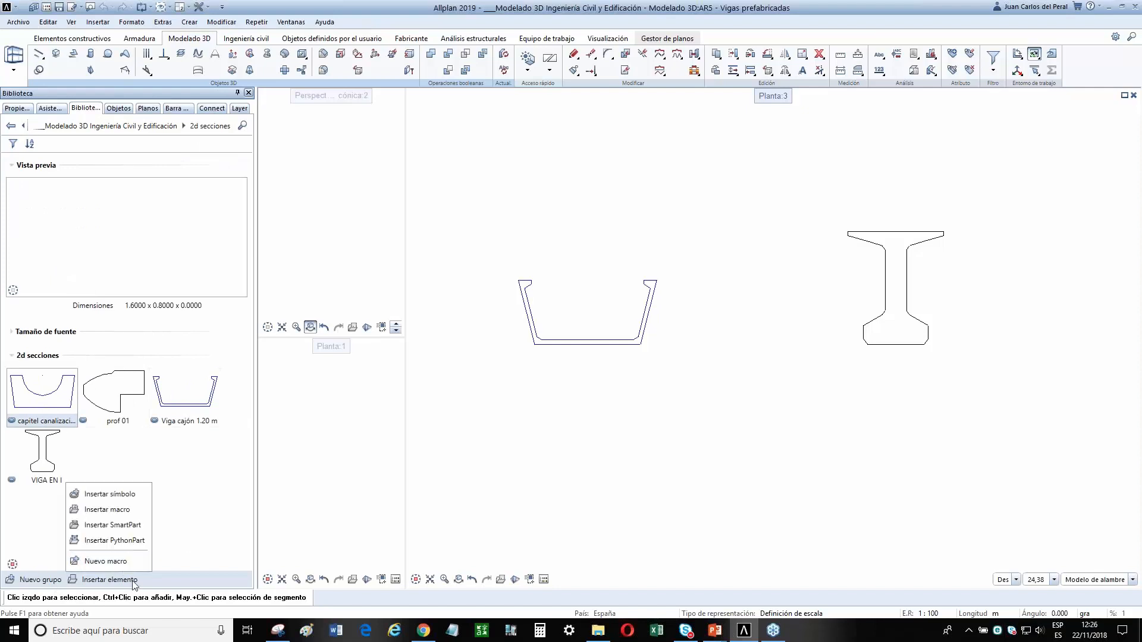
pyautogui.click(579, 283)
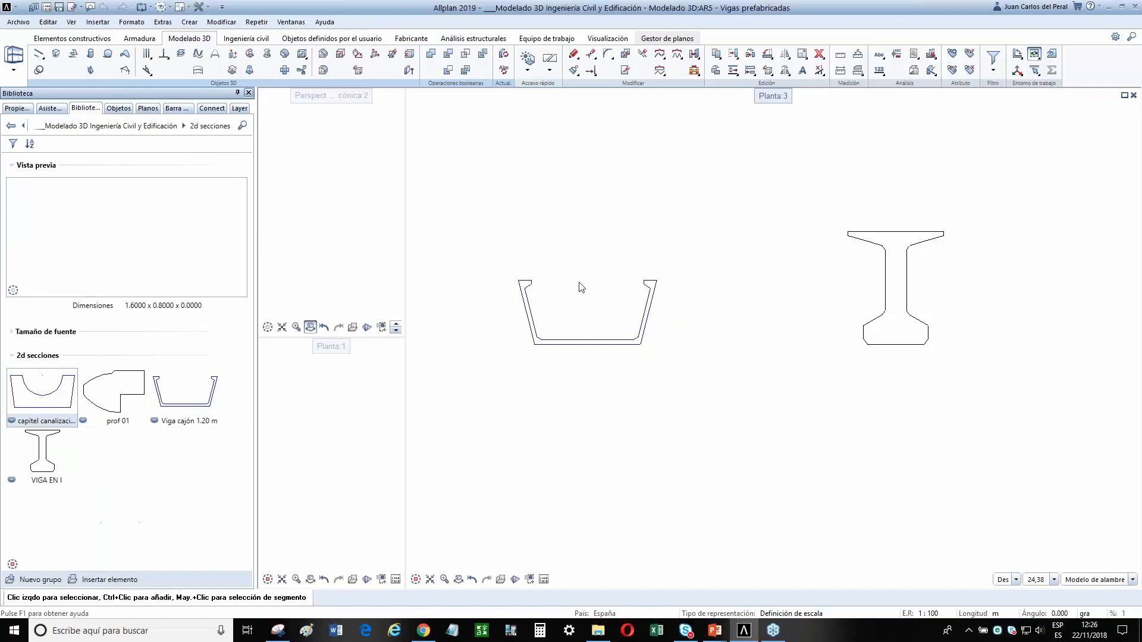
pyautogui.click(109, 580)
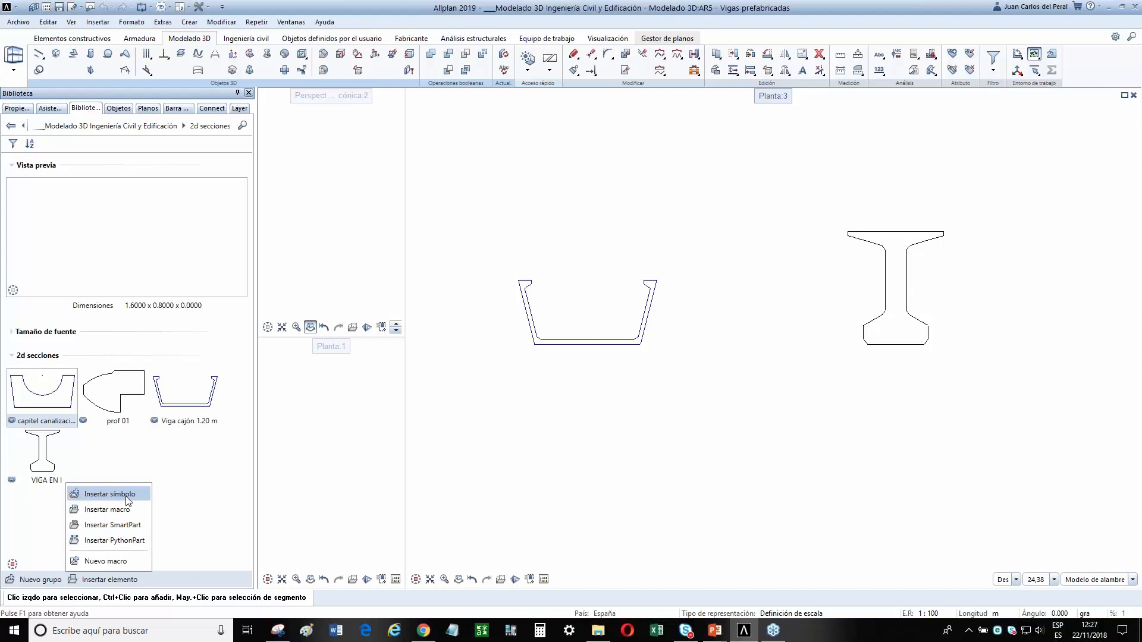
# Place the library symbol Viga cajón 1.20 m in plan, below the existing box beam section.
pyautogui.moveTo(189, 407); pyautogui.dragTo(576, 487)
pyautogui.click(581, 484)
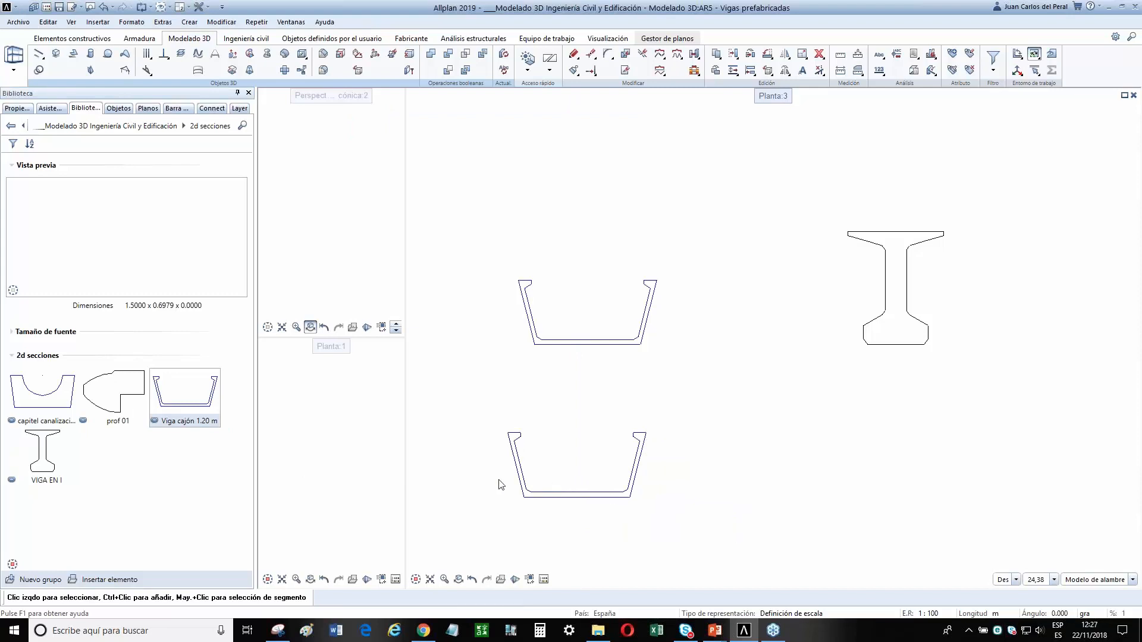
# Define a new library symbol from the upper box beam section, with its insertion point at the middle of the section's top.
pyautogui.click(83, 583)
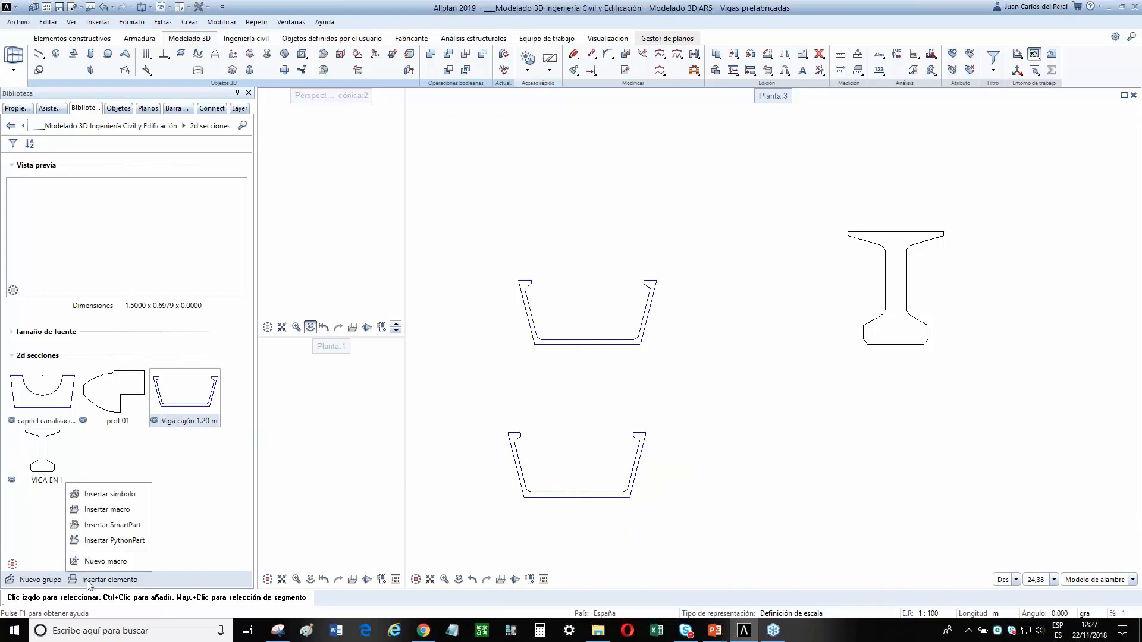
pyautogui.click(110, 496)
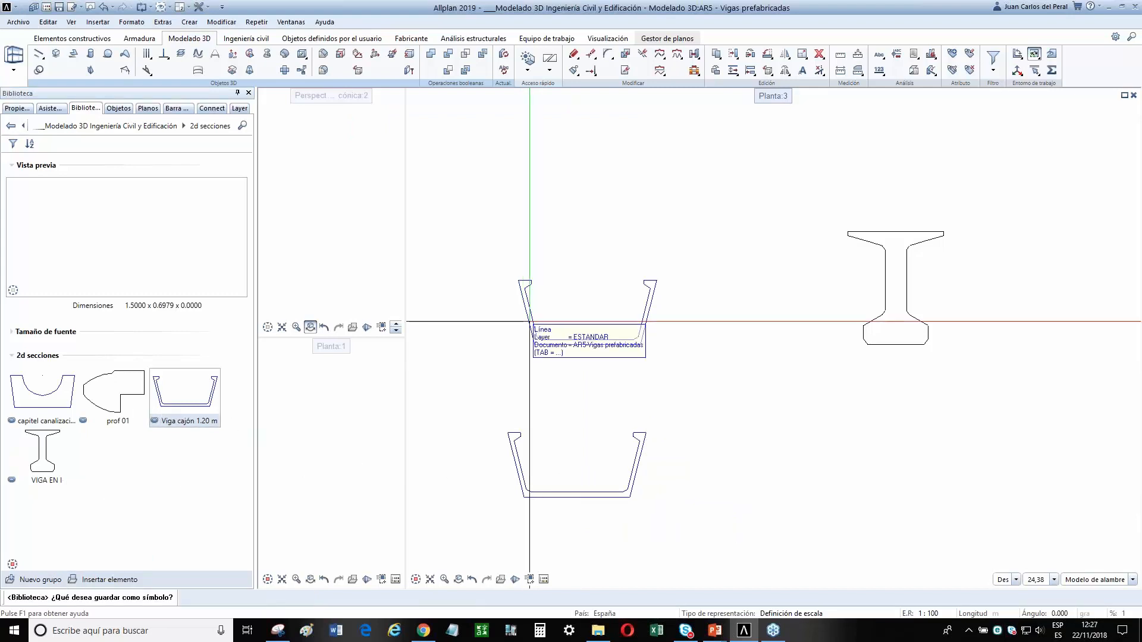
pyautogui.moveTo(495, 256); pyautogui.dragTo(651, 340)
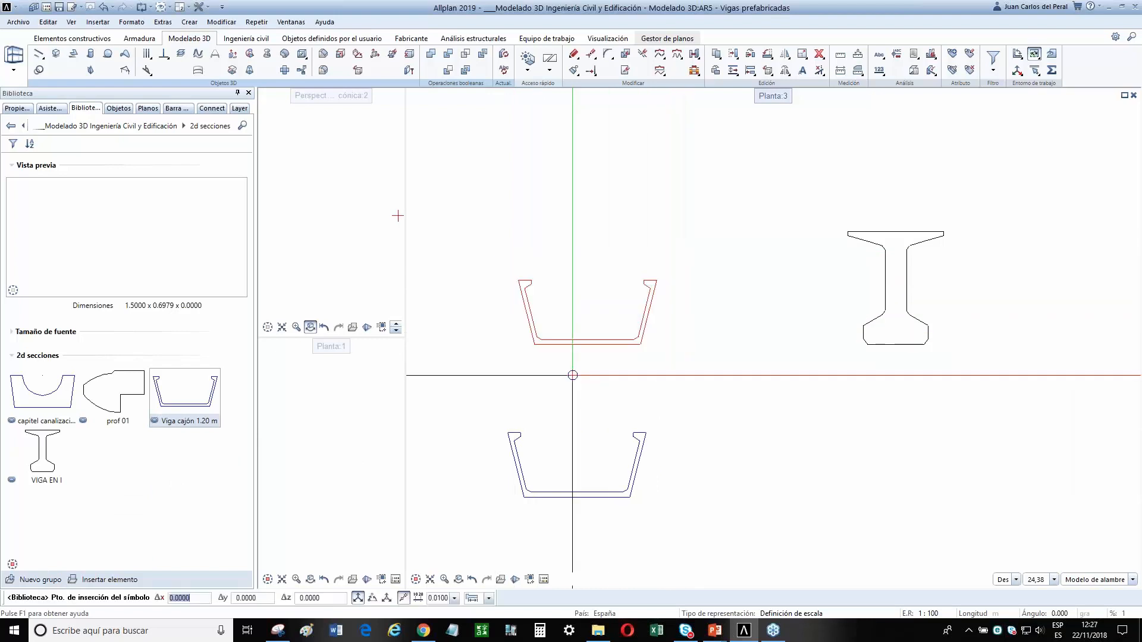
pyautogui.scroll(3, 600, 339)
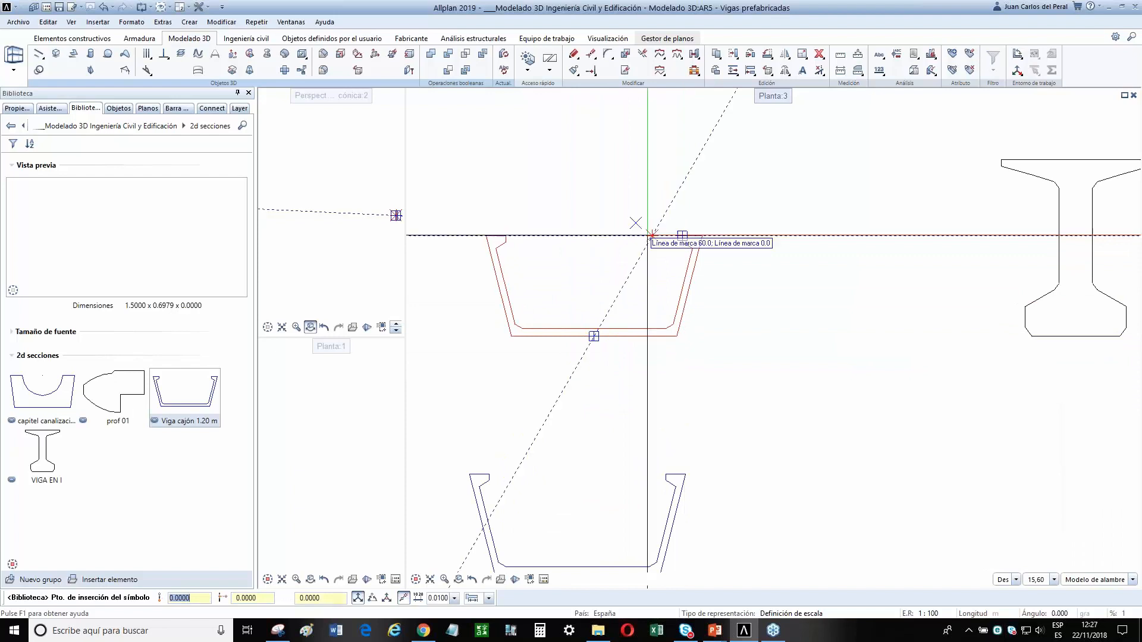
pyautogui.click(592, 236)
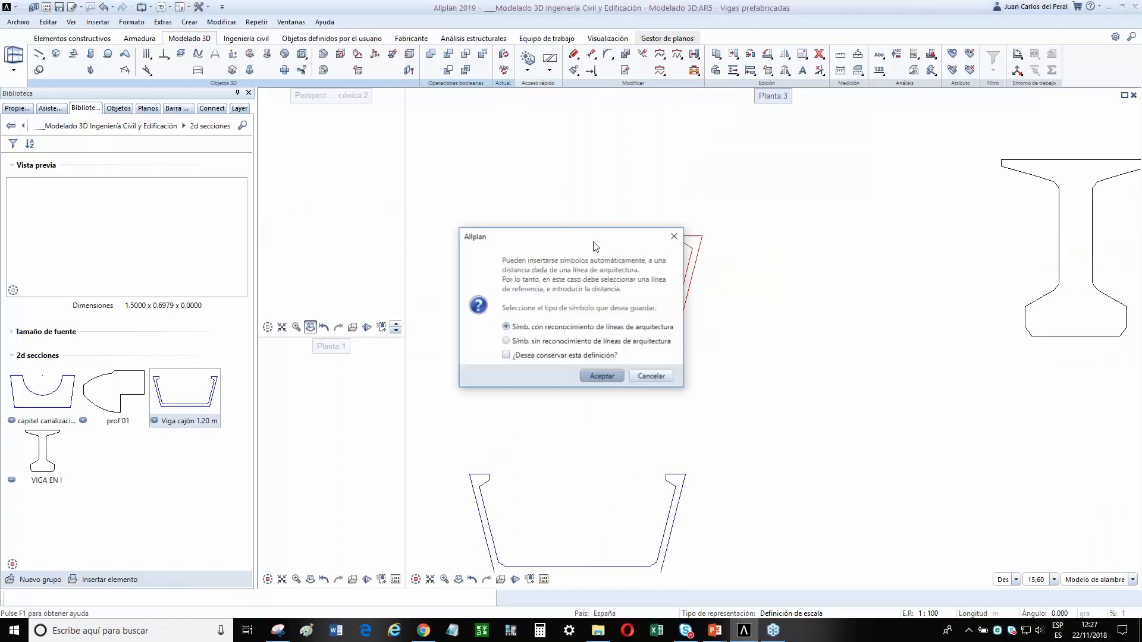
# Save the symbol as VIGA WEBINAR without architecture line recognition, keeping that definition for further symbols.
pyautogui.click(567, 342)
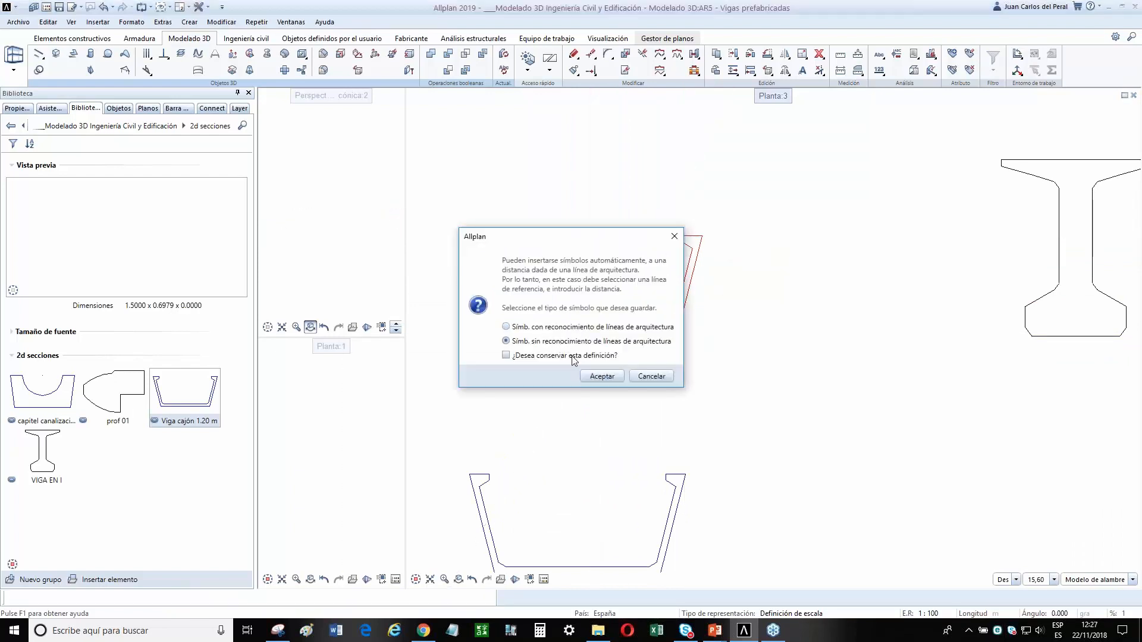
pyautogui.click(586, 355)
pyautogui.click(598, 377)
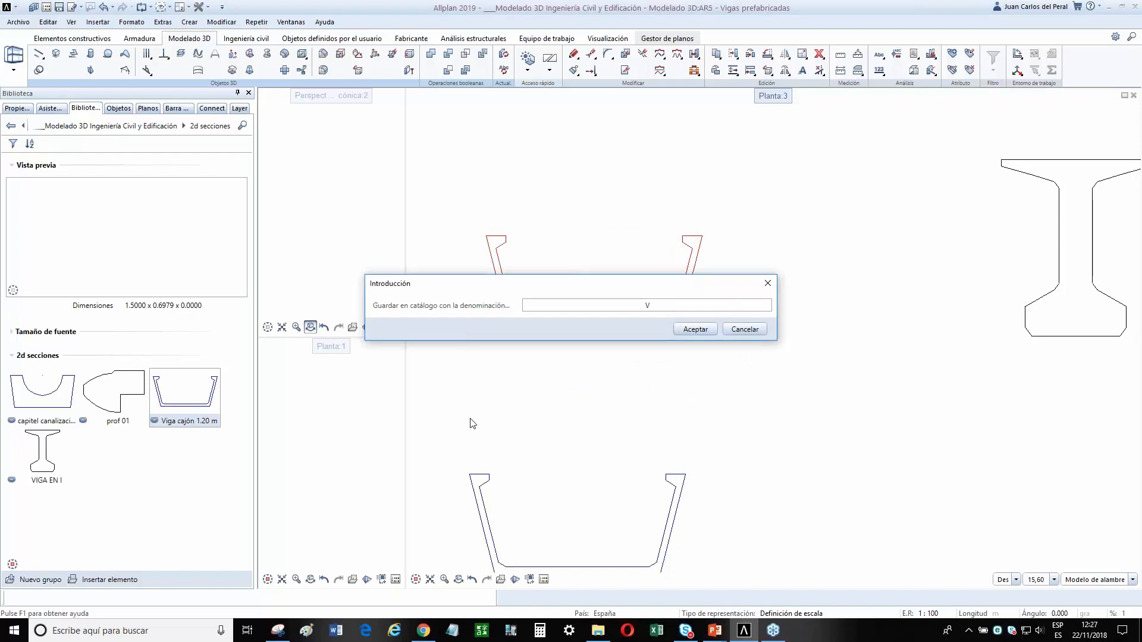
pyautogui.write('VIGA WEBINAR')
pyautogui.press('Return')
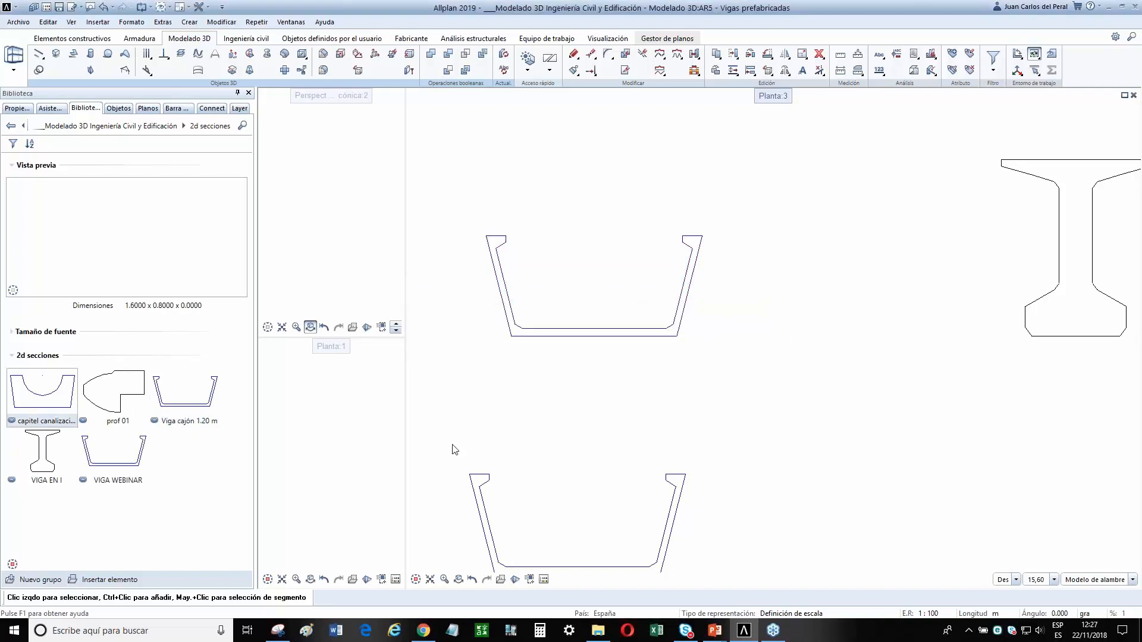
pyautogui.rightClick(214, 380)
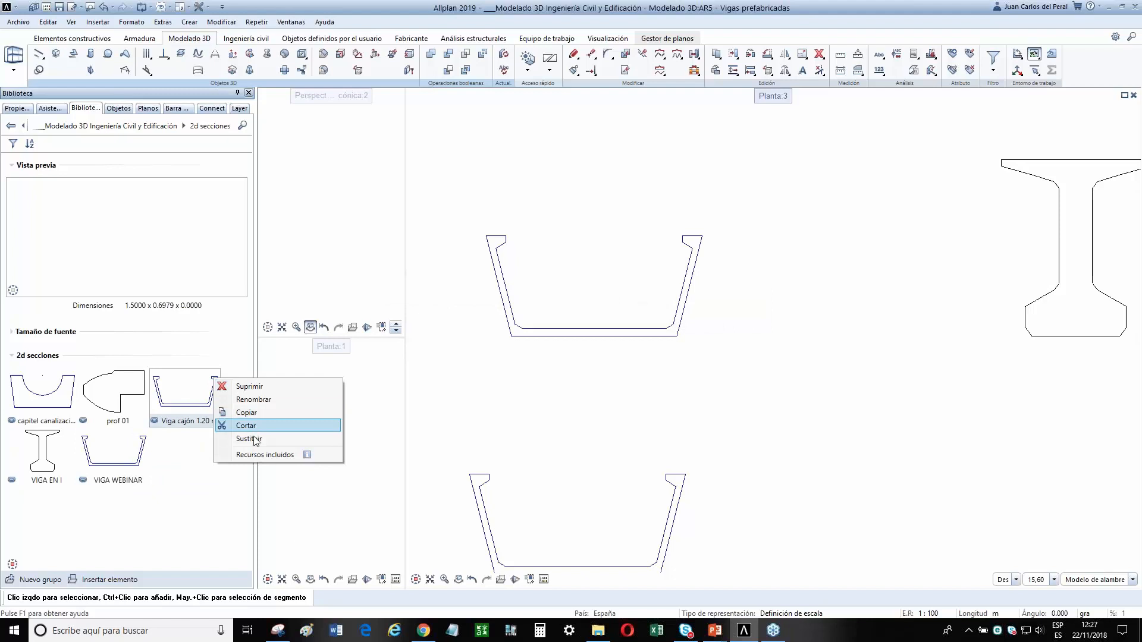
pyautogui.click(194, 472)
# Save the I-beam section as library symbol VIGA WEBINAR 2, with its insertion point at the middle of the top flange.
pyautogui.scroll(-2, 762, 470)
pyautogui.moveTo(823, 471); pyautogui.dragTo(656, 481, button='middle')
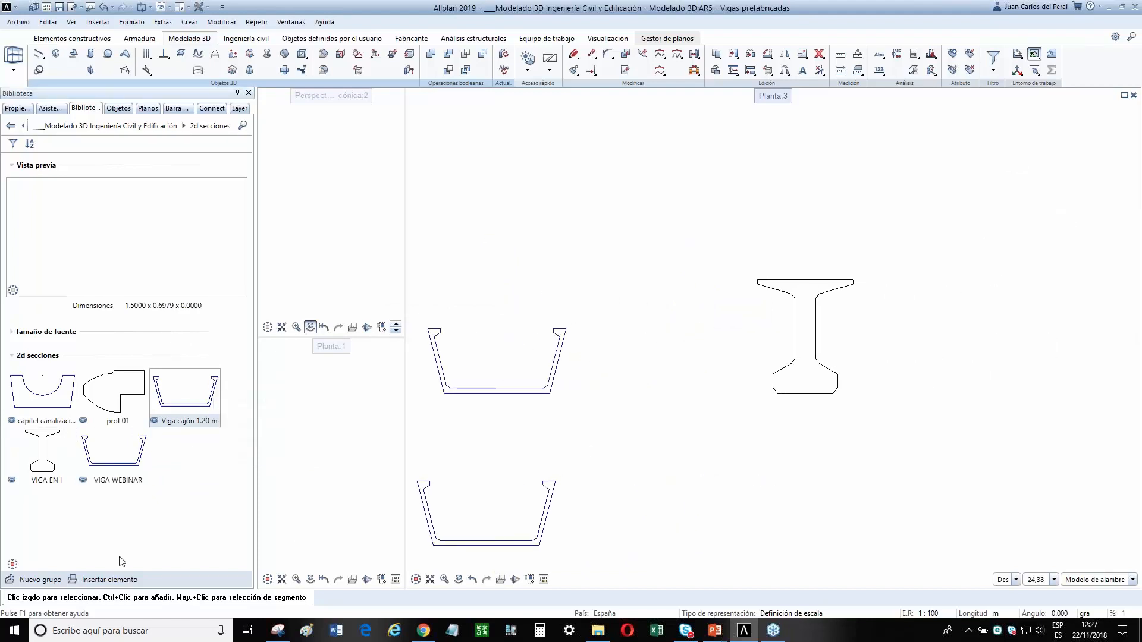
pyautogui.rightClick(65, 483)
pyautogui.click(99, 494)
pyautogui.moveTo(708, 489); pyautogui.dragTo(885, 306)
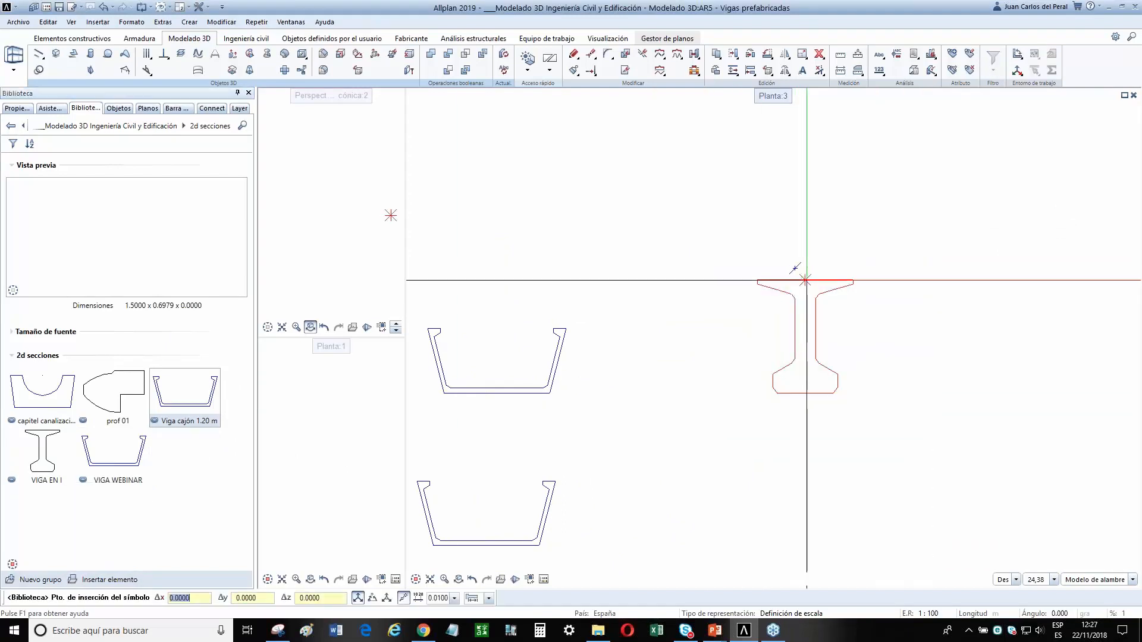
pyautogui.click(797, 277)
pyautogui.write('VIGA WEBINAR 2')
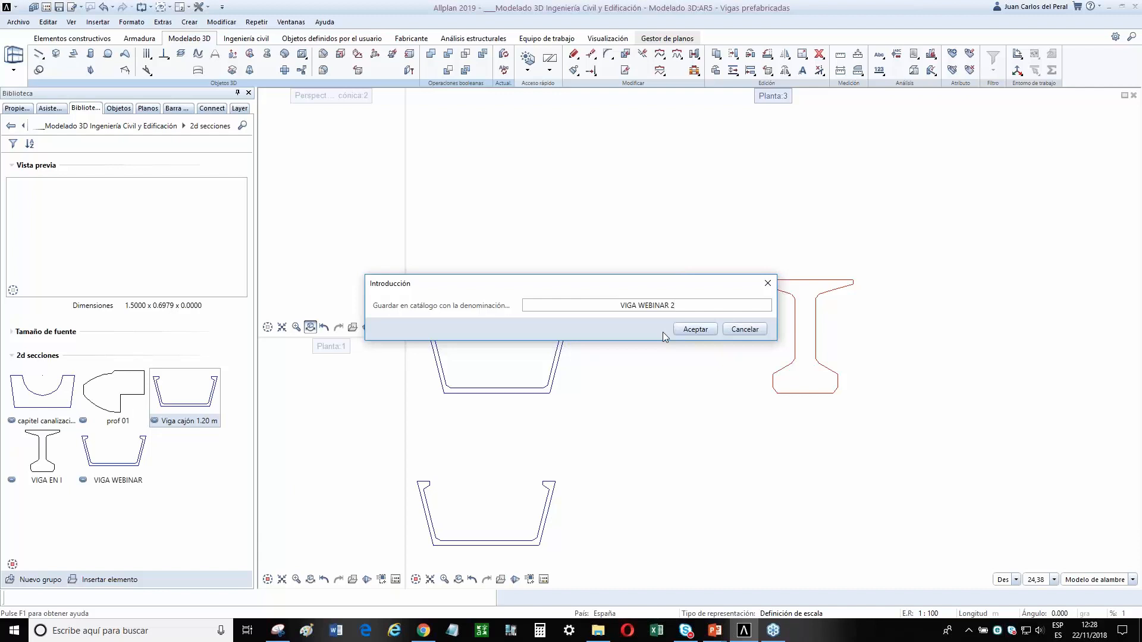
pyautogui.press('Return')
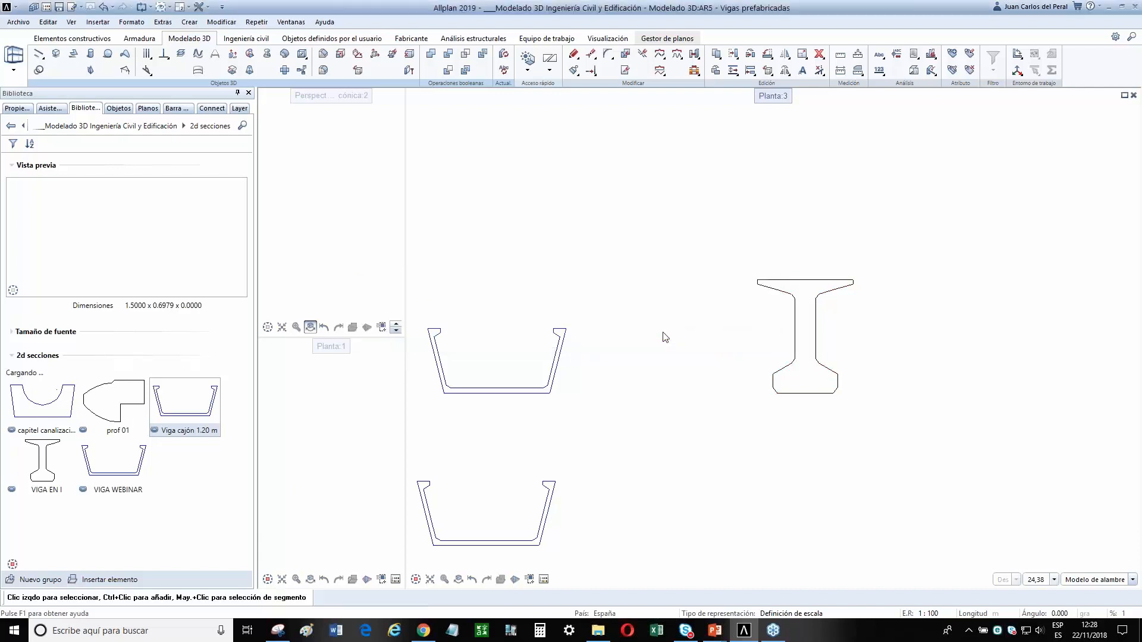
# Delete all the beam sections from the plan.
pyautogui.scroll(1, 756, 269)
pyautogui.scroll(-2, 622, 426)
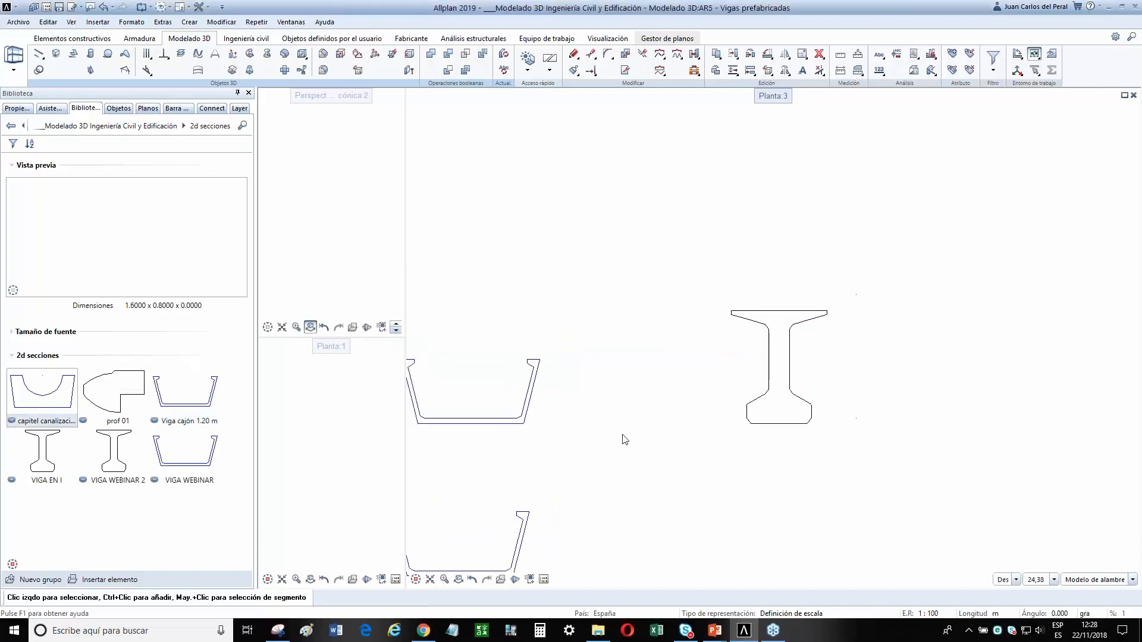
pyautogui.moveTo(622, 434); pyautogui.dragTo(716, 427, button='middle')
pyautogui.scroll(-3, 708, 408)
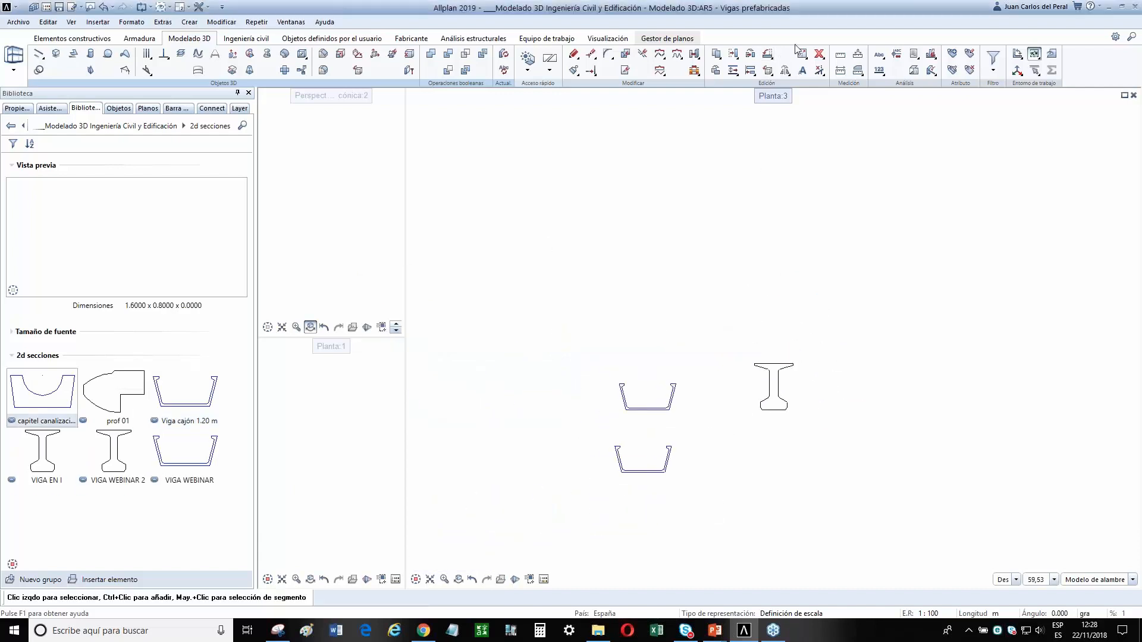
pyautogui.click(819, 54)
pyautogui.moveTo(561, 504); pyautogui.dragTo(870, 299)
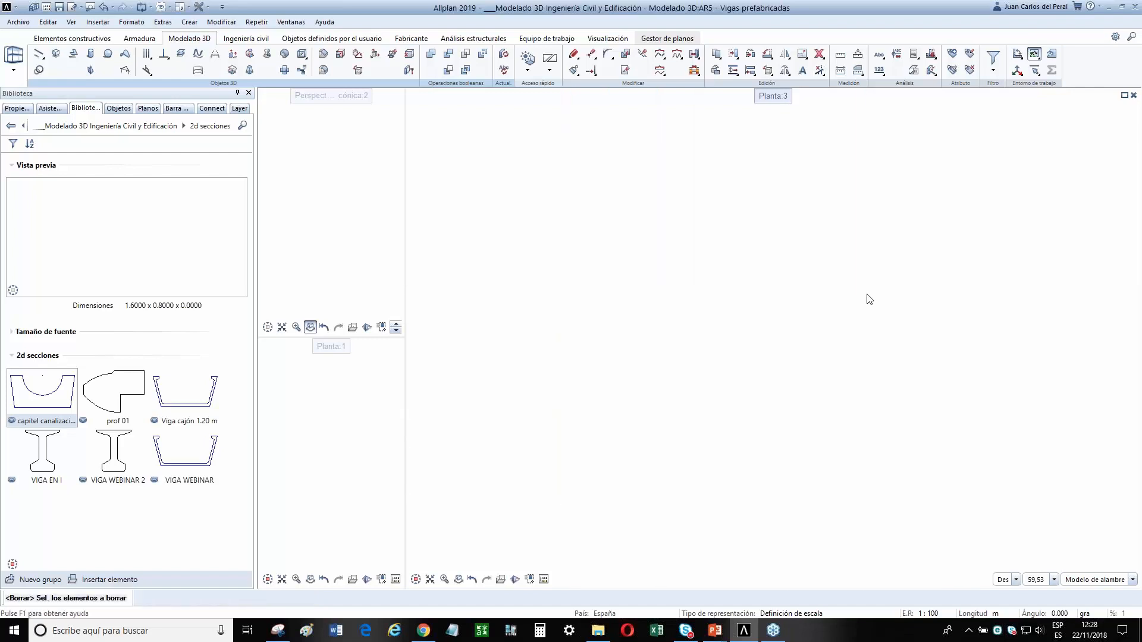
# Set up a Viga element with the VIGA WEBINAR profile from 2d secciones and accept its existing height settings.
pyautogui.click(95, 39)
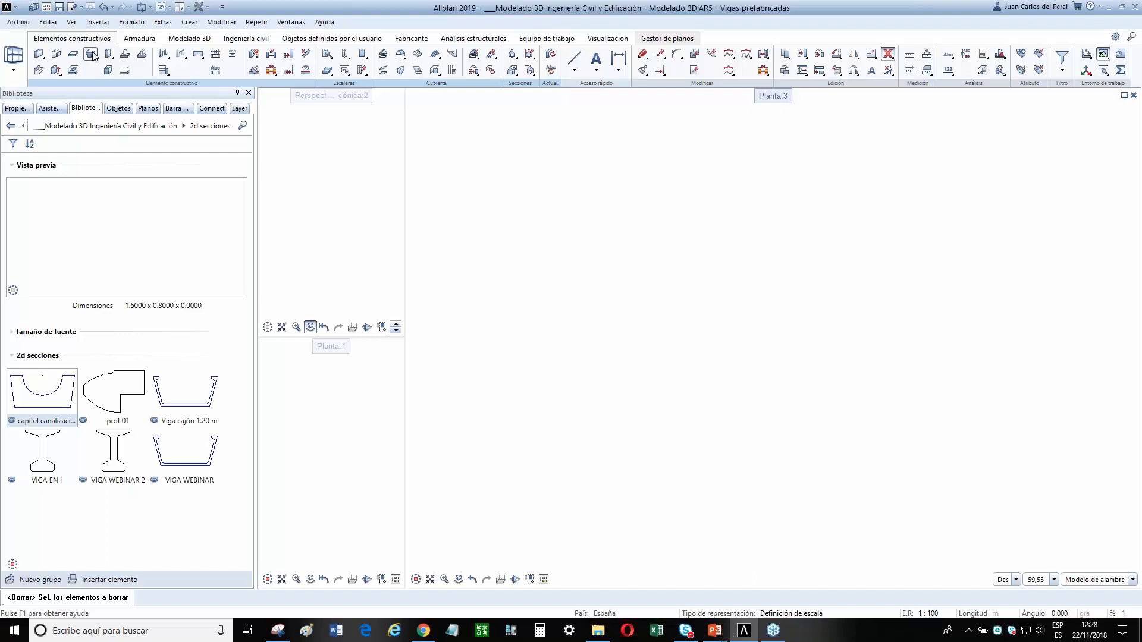
pyautogui.click(90, 54)
pyautogui.click(367, 124)
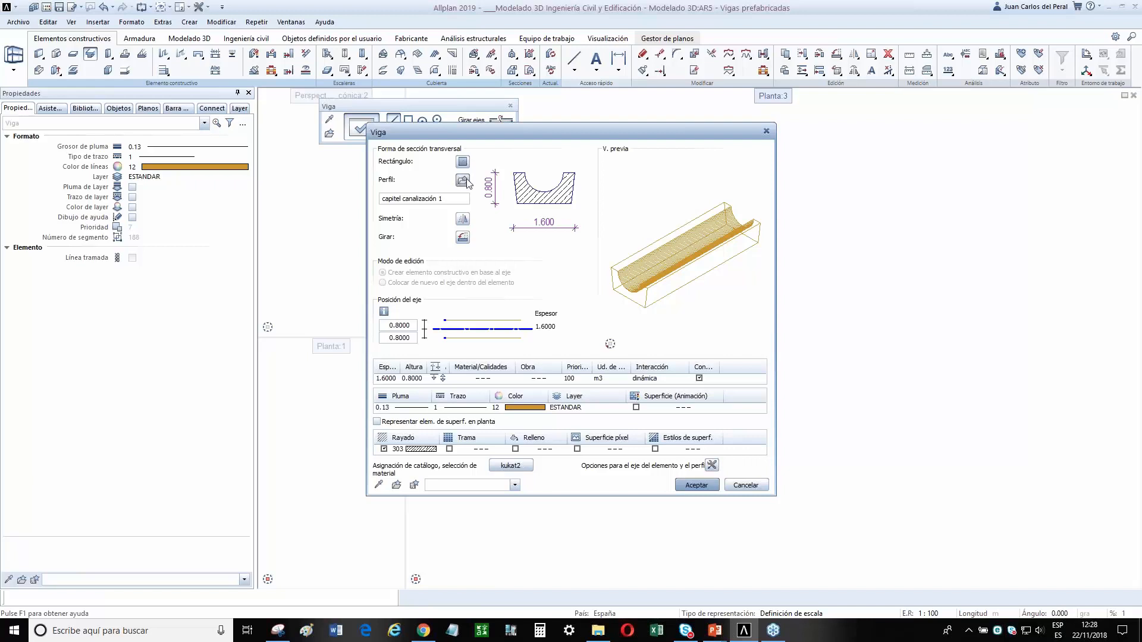
pyautogui.click(466, 185)
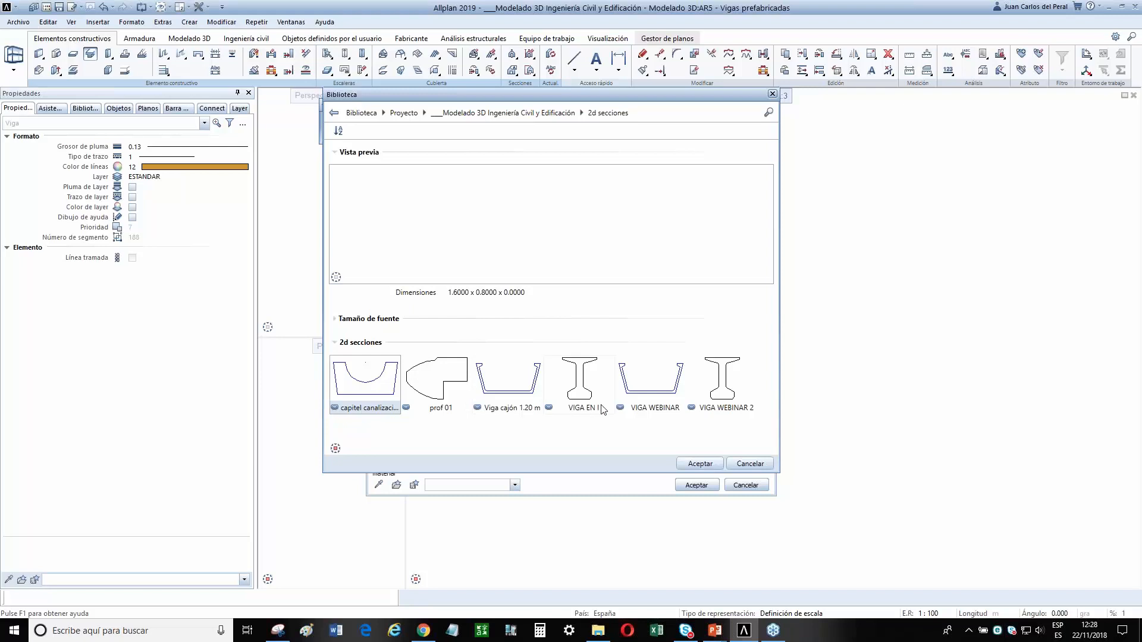
pyautogui.click(650, 385)
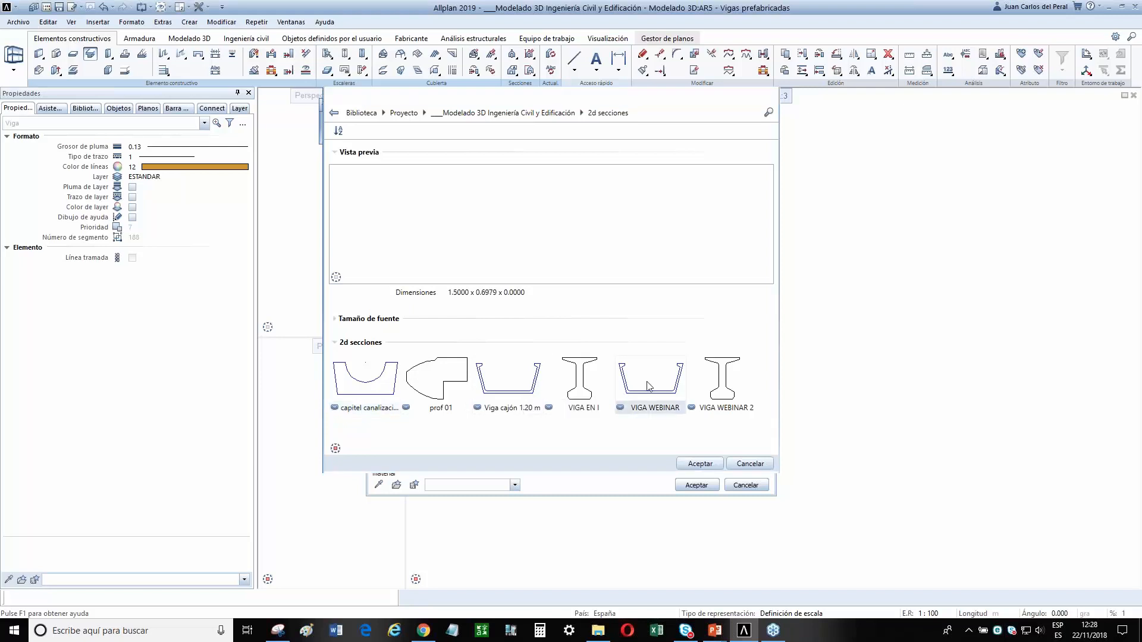
pyautogui.click(700, 463)
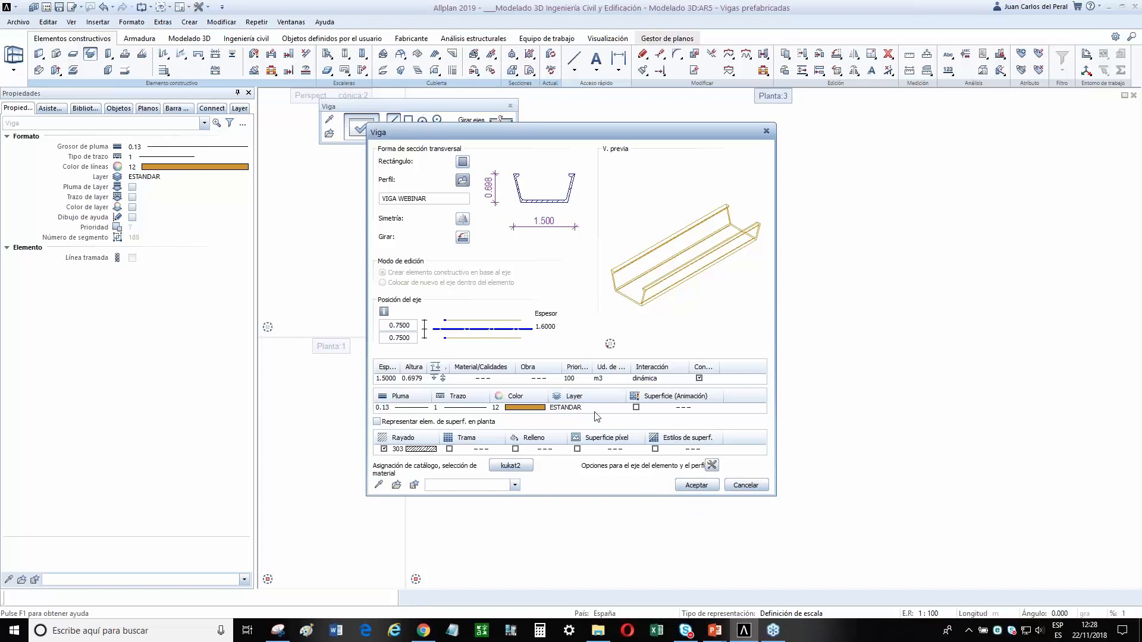
pyautogui.click(436, 369)
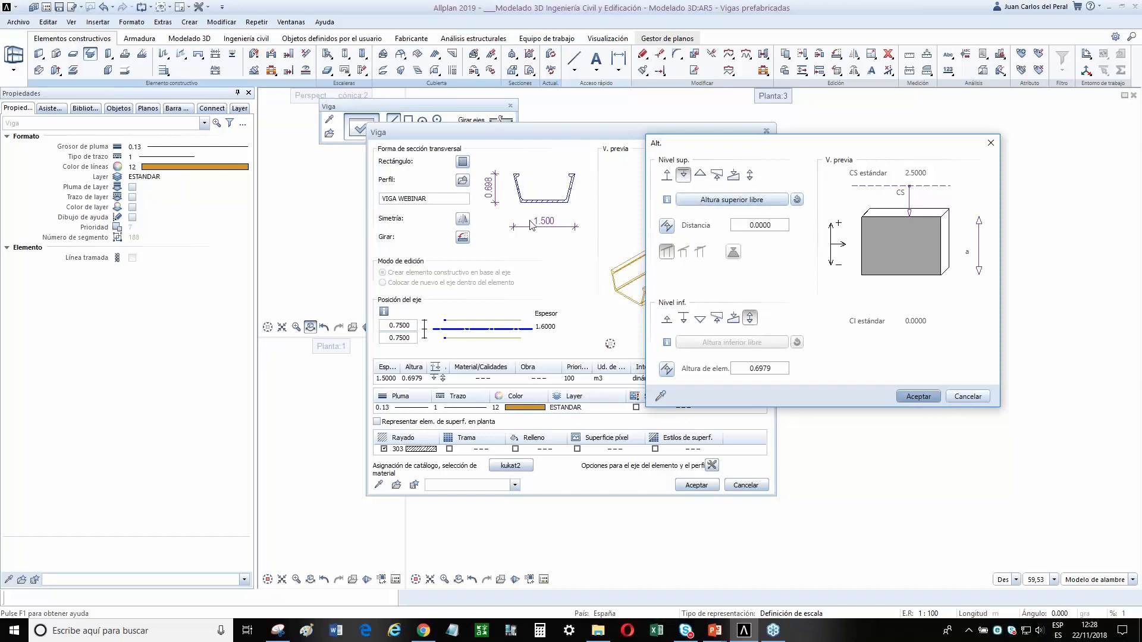
pyautogui.click(919, 397)
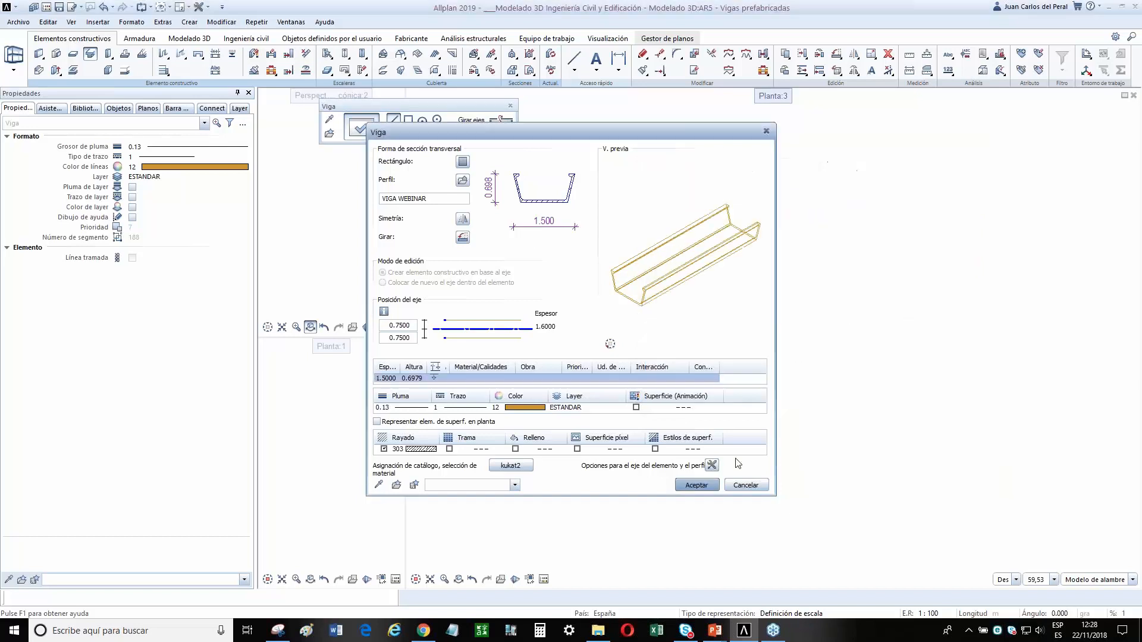
# Draw a horizontal box beam 20 m long in plan and check its shape in the perspective view.
pyautogui.click(697, 485)
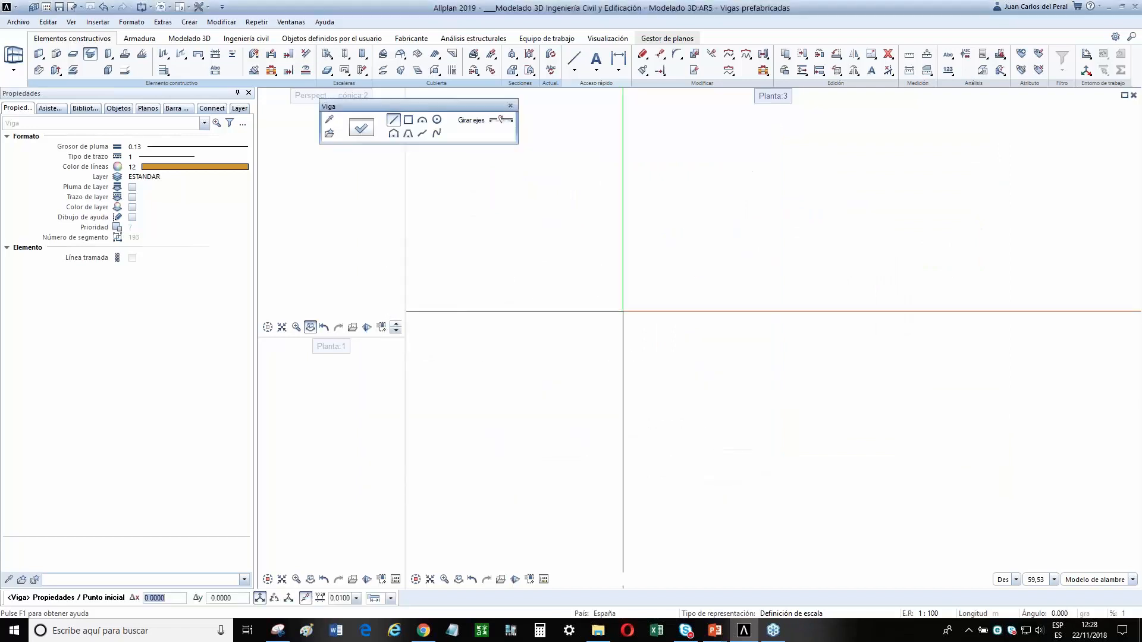
pyautogui.click(622, 311)
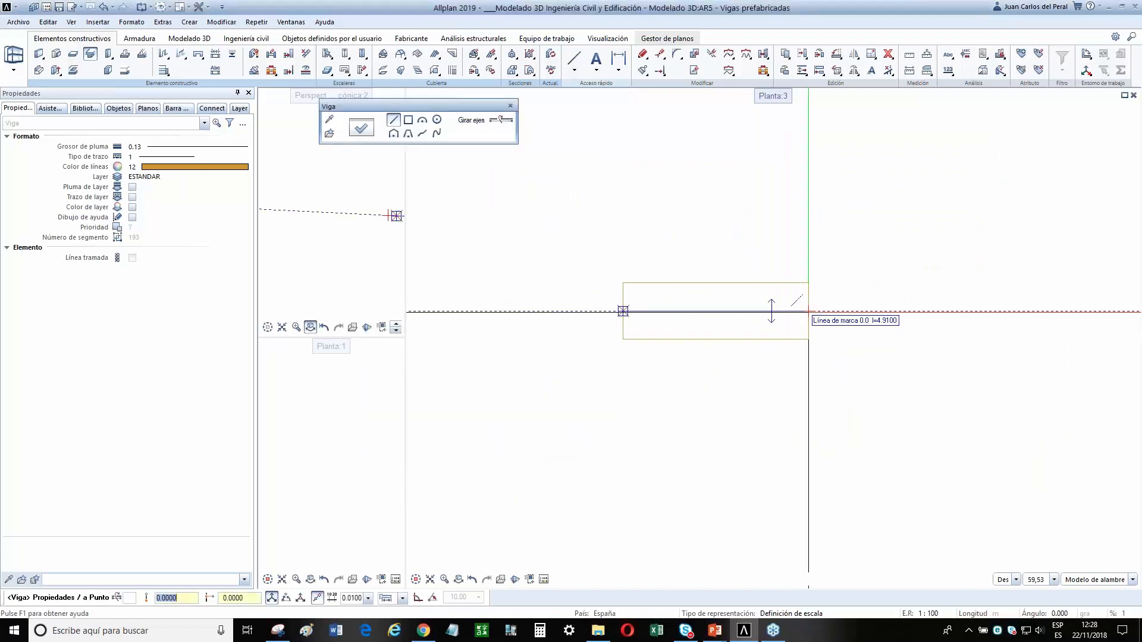
pyautogui.write('2')
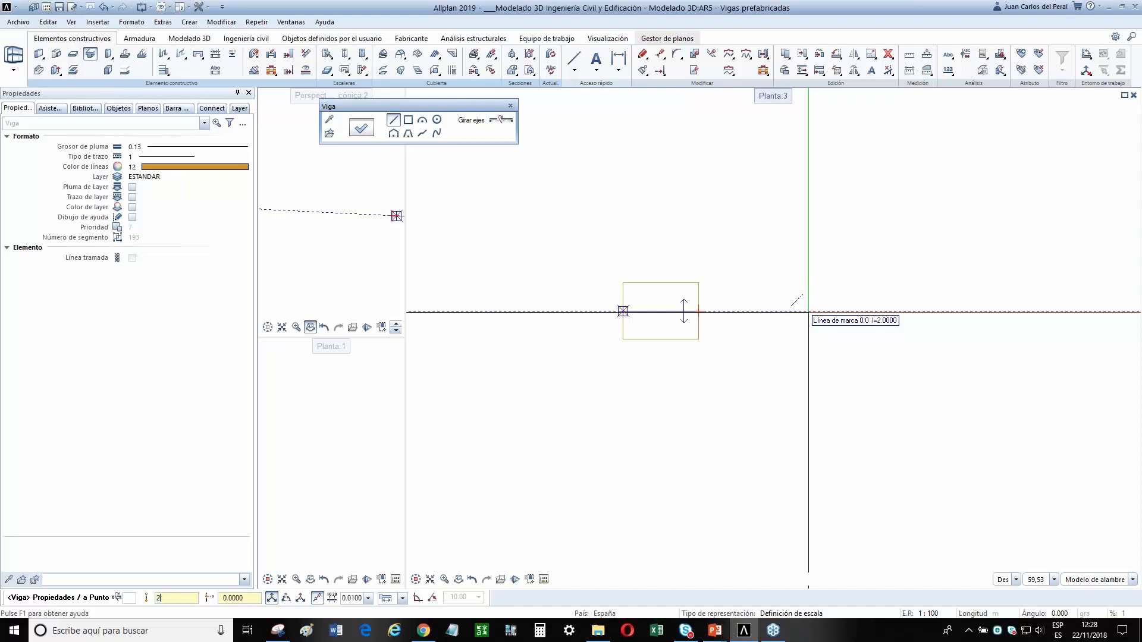
pyautogui.write('0')
pyautogui.press('Return')
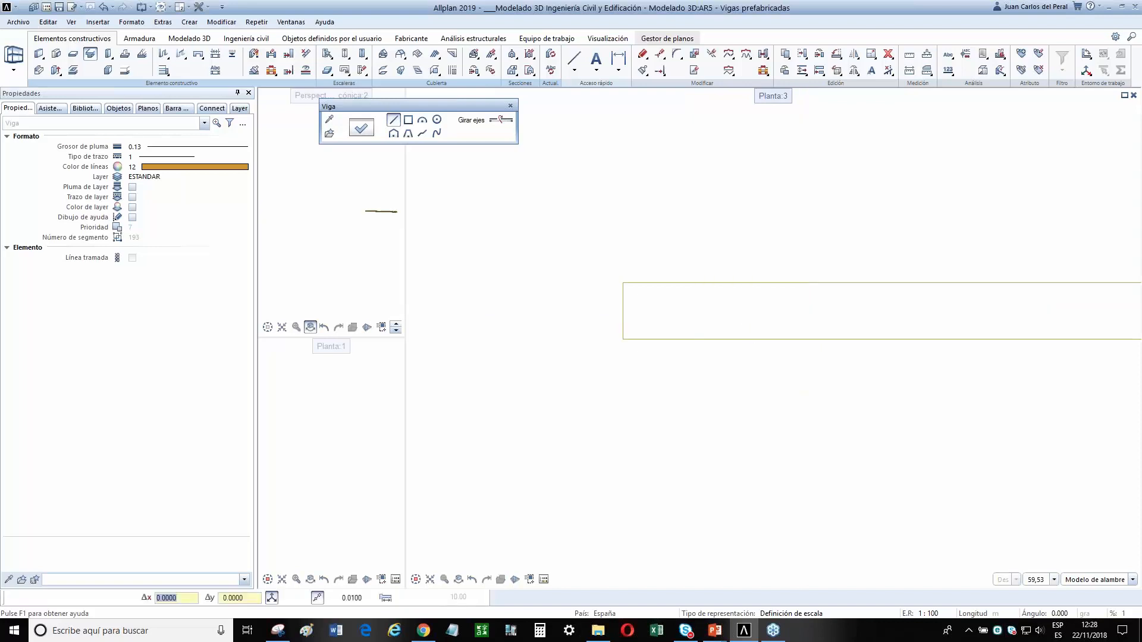
pyautogui.press('Escape')
pyautogui.scroll(5, 370, 223)
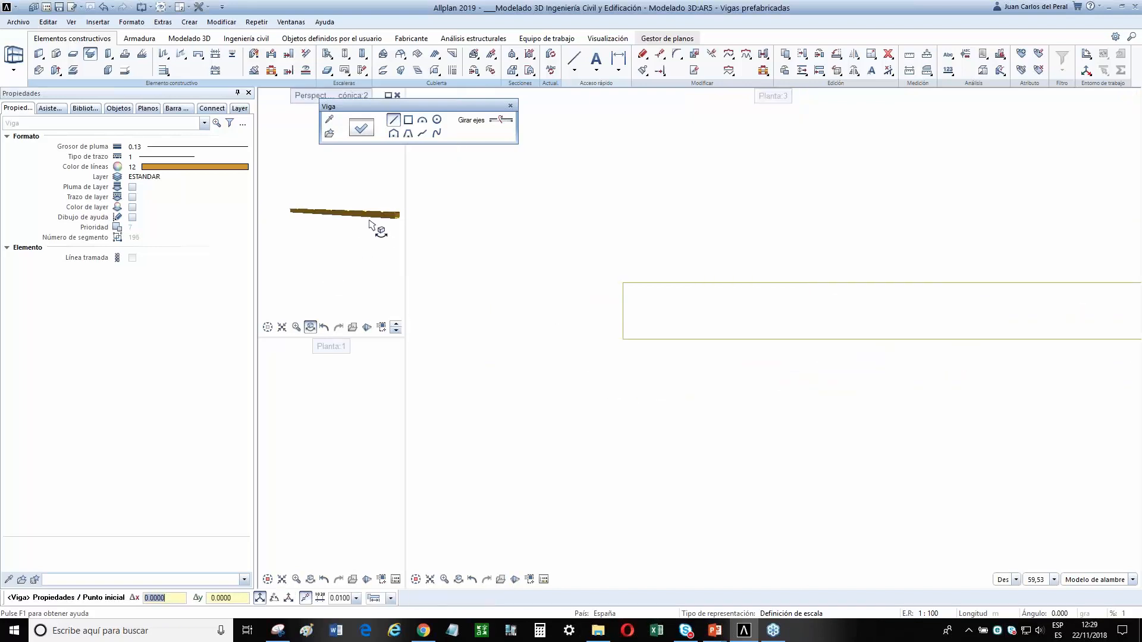
pyautogui.moveTo(375, 228); pyautogui.dragTo(432, 236)
pyautogui.scroll(5, 381, 229)
pyautogui.scroll(-5, 380, 230)
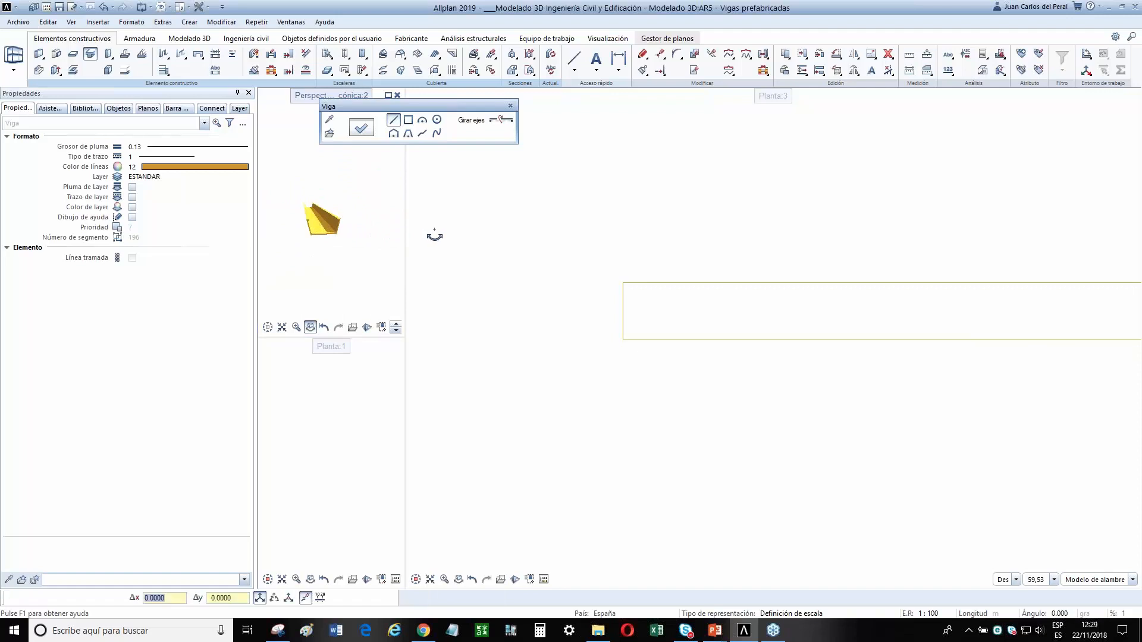
pyautogui.press('Escape')
# Copy the box beam once directly below the original in plan, leaving a 0.05 m gap between the two.
pyautogui.click(785, 55)
pyautogui.click(671, 282)
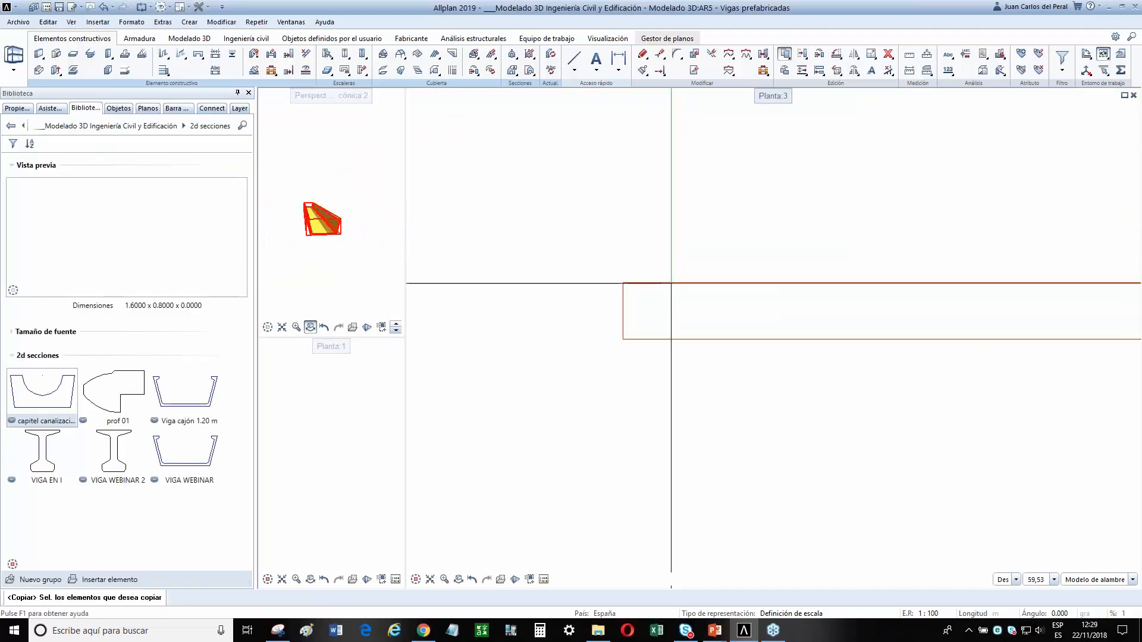
pyautogui.click(609, 267)
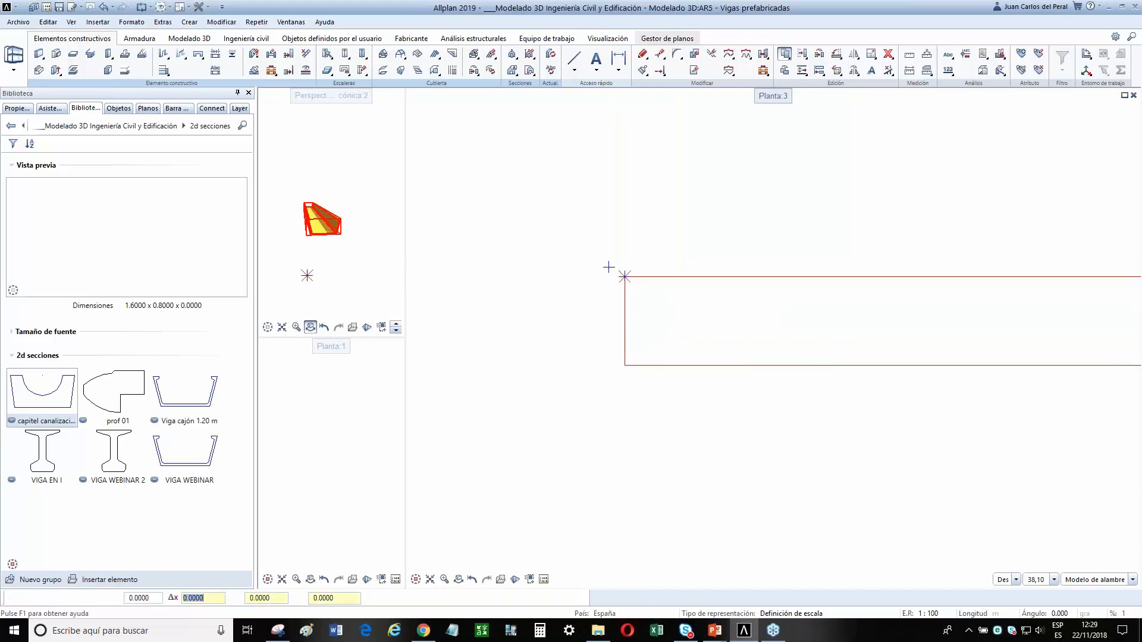
pyautogui.click(151, 598)
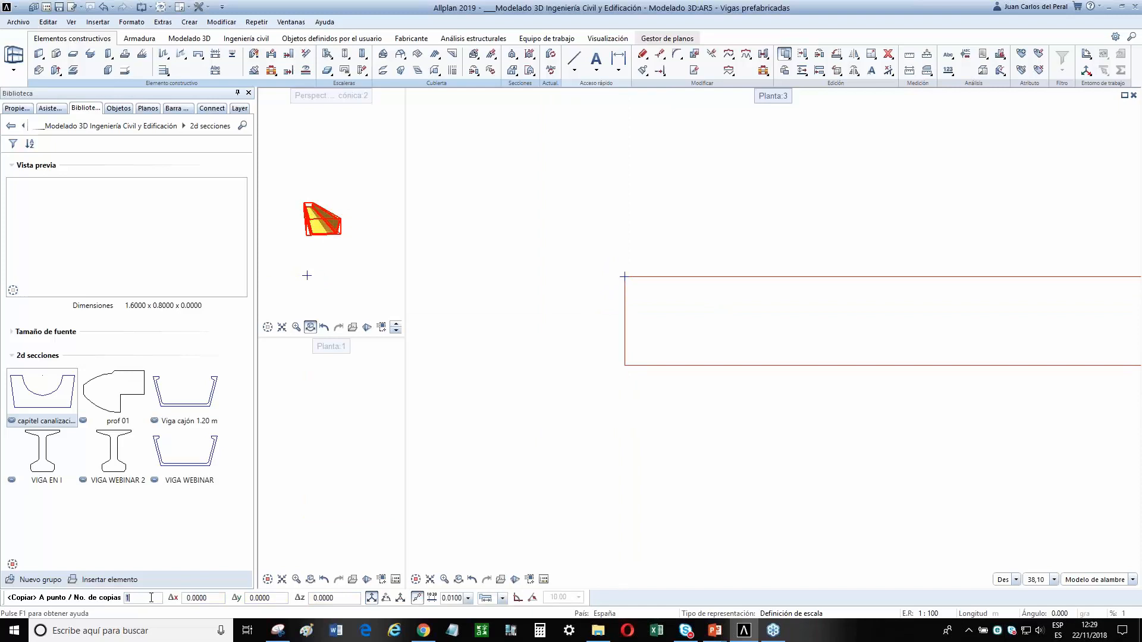
pyautogui.press('Return')
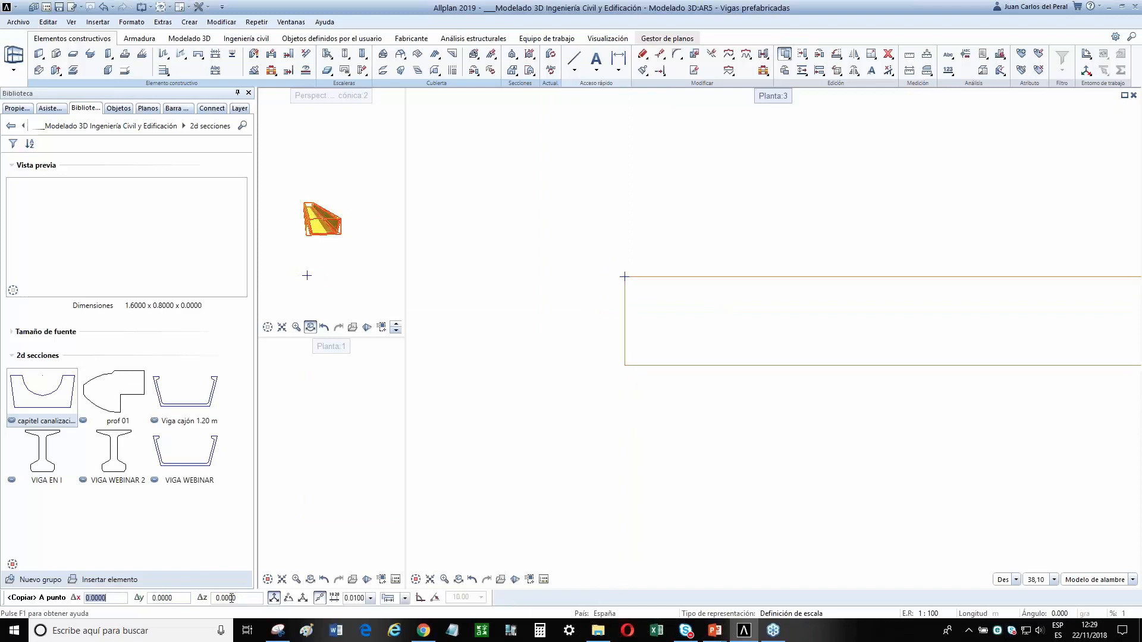
pyautogui.scroll(3, 624, 276)
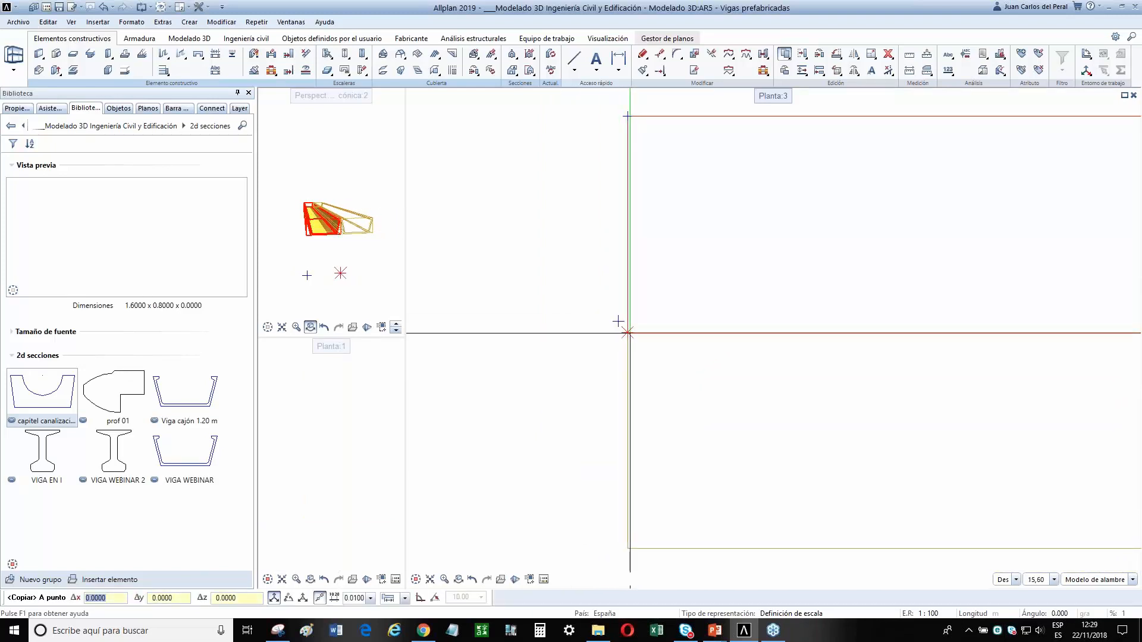
pyautogui.write('.05')
pyautogui.press('Return')
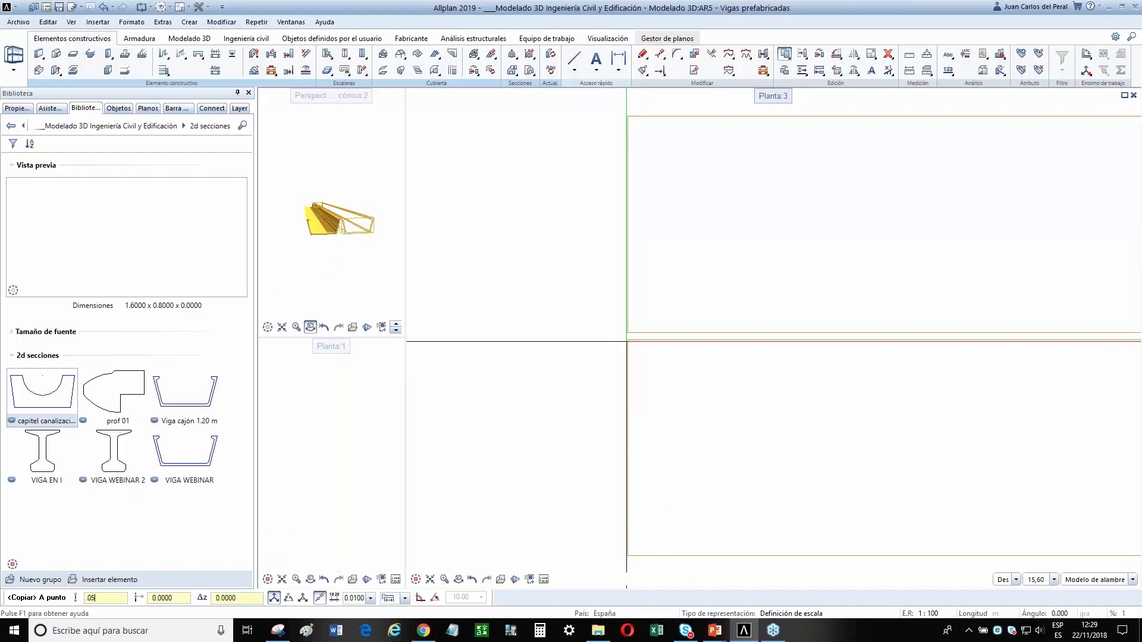
# Enlarge the perspective view and examine the row of parallel box beams from different angles.
pyautogui.scroll(-2, 350, 244)
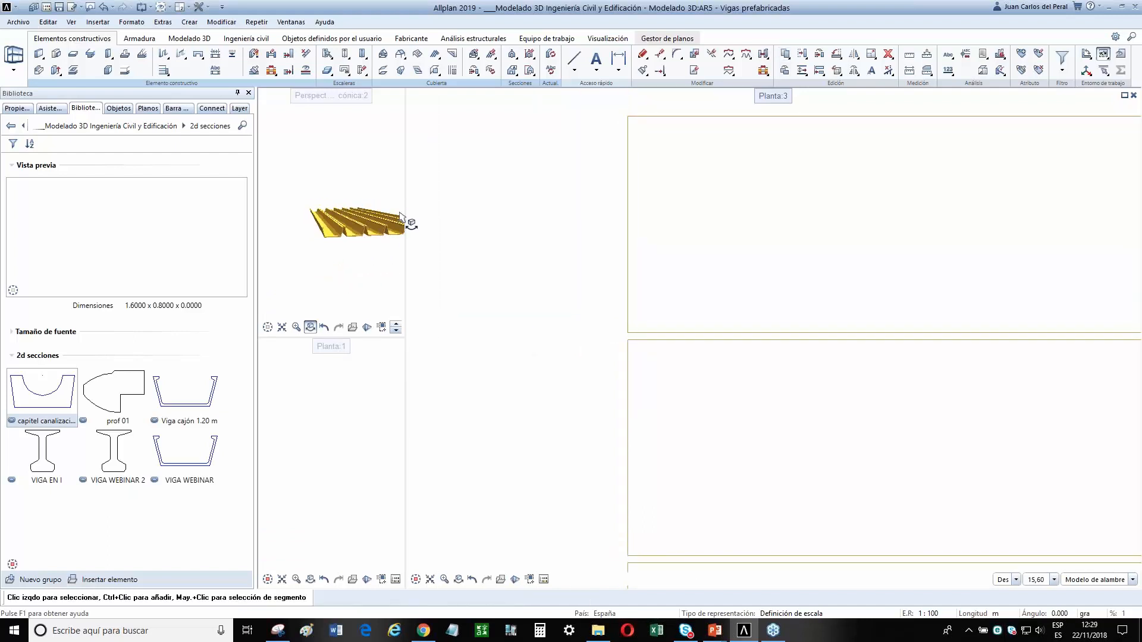
pyautogui.moveTo(405, 196); pyautogui.dragTo(610, 205)
pyautogui.moveTo(505, 185); pyautogui.dragTo(482, 208)
pyautogui.scroll(-5, 797, 261)
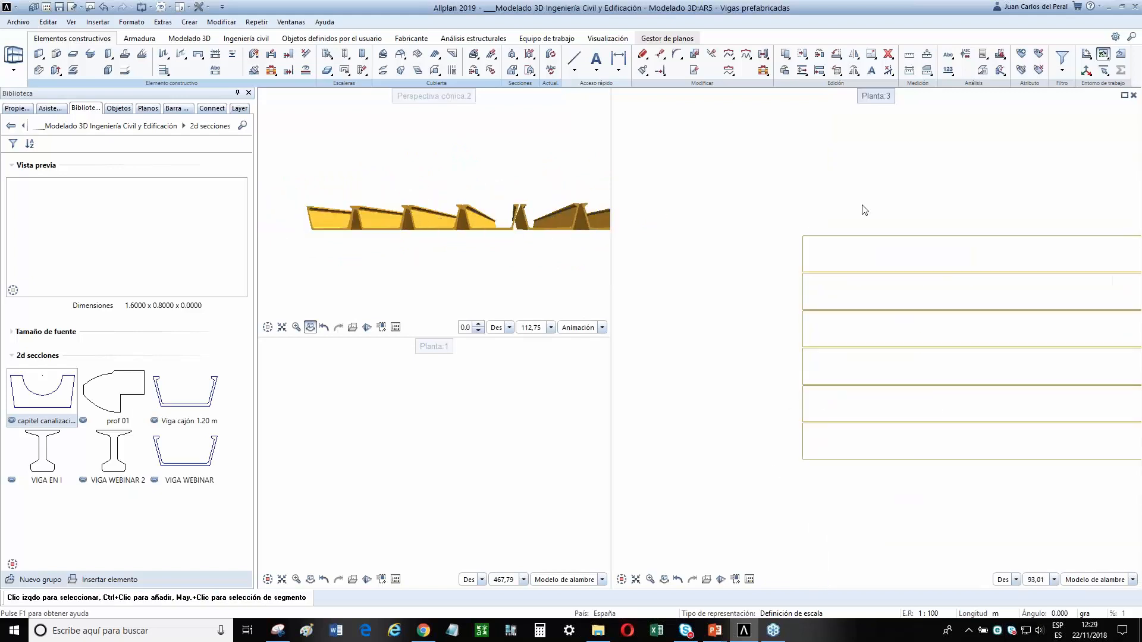
pyautogui.scroll(-2, 929, 364)
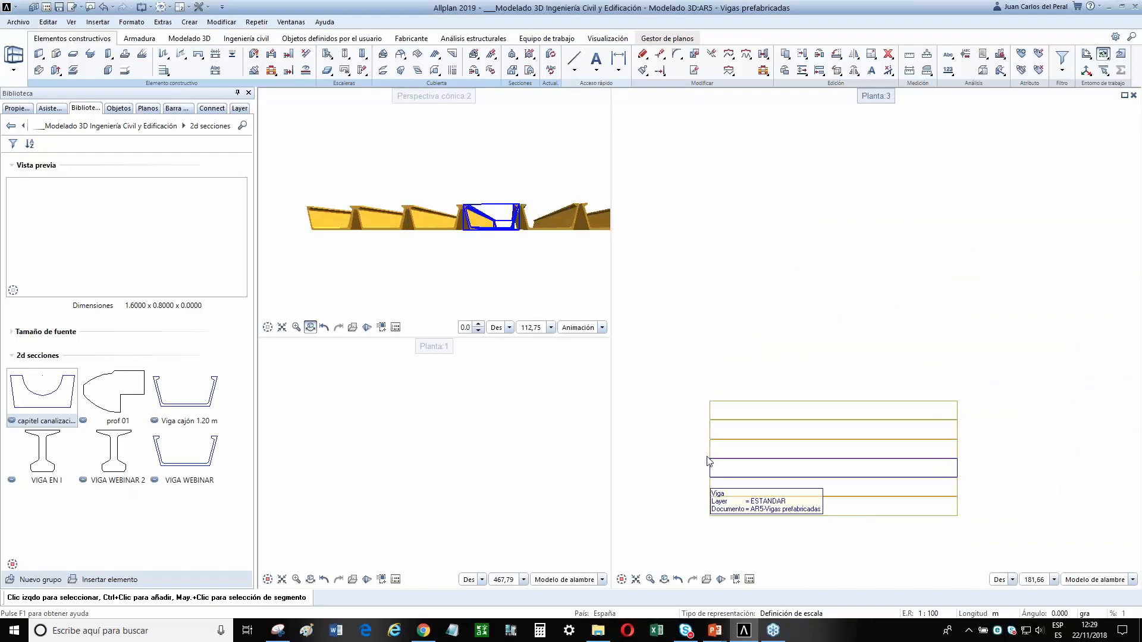
pyautogui.moveTo(484, 255); pyautogui.dragTo(531, 215)
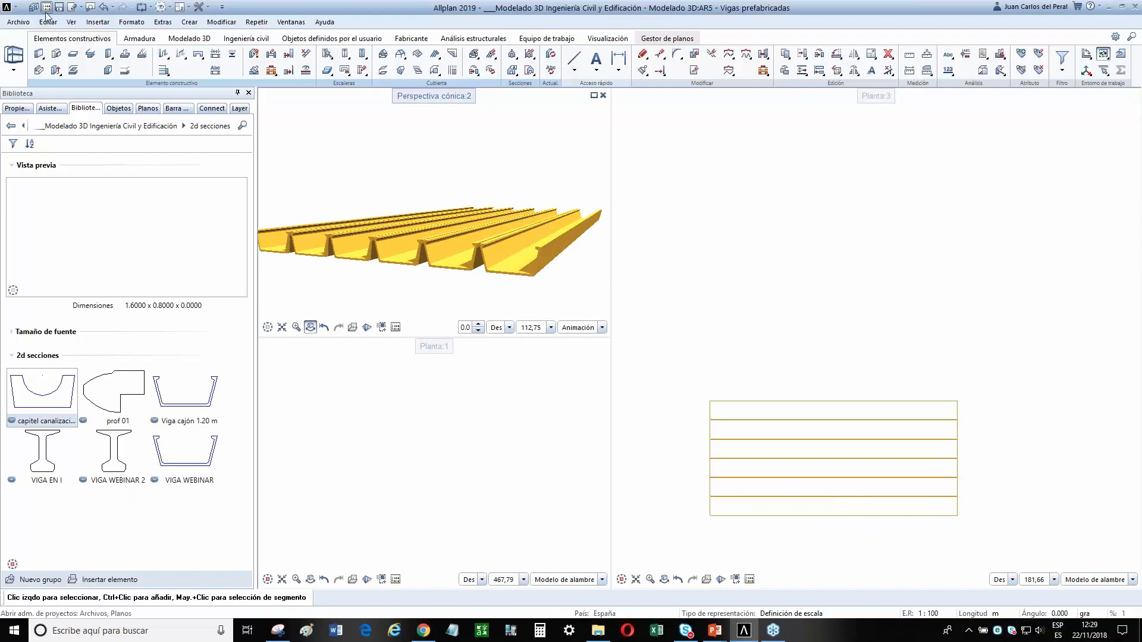
# Copy the whole row of six box beams once, straight below the original row in plan.
pyautogui.scroll(-2, 755, 298)
pyautogui.moveTo(752, 258); pyautogui.dragTo(755, 248, button='middle')
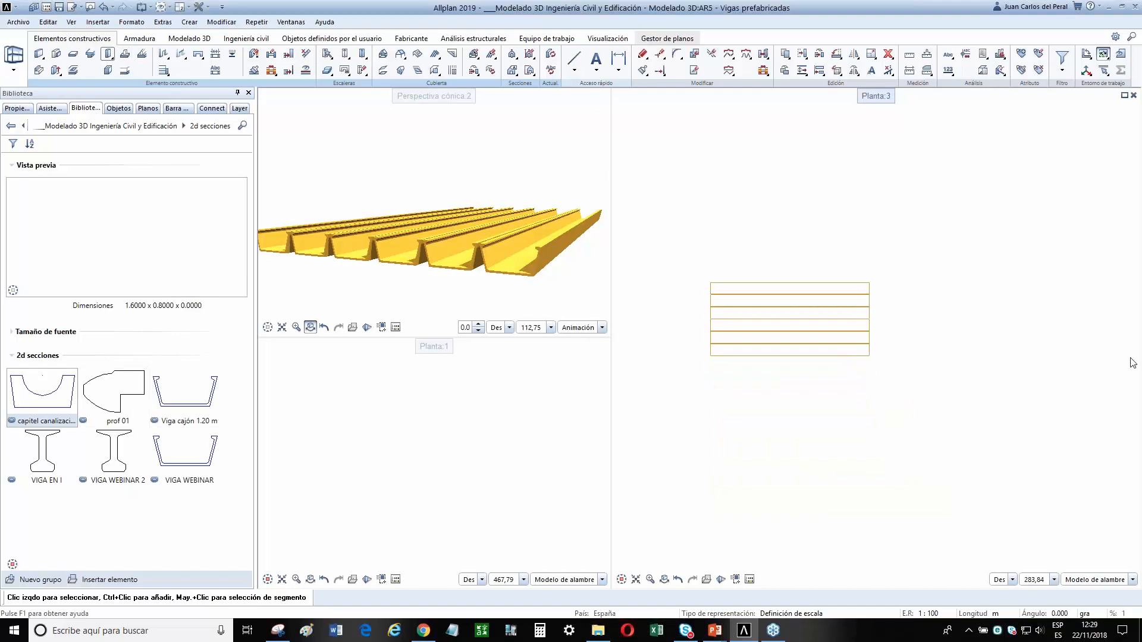
pyautogui.click(784, 55)
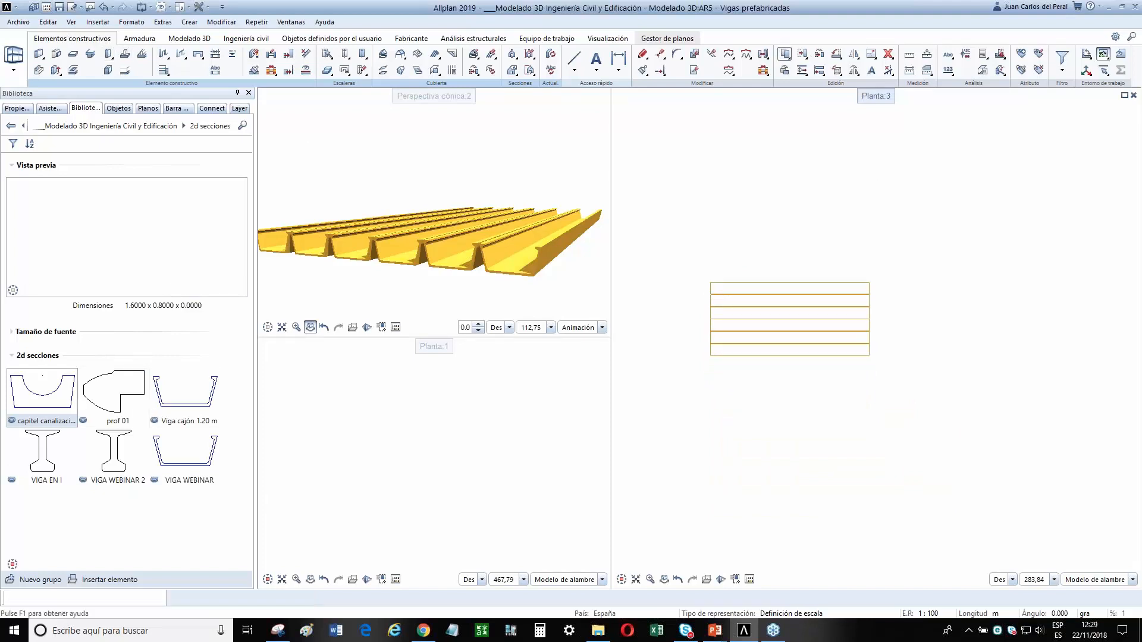
pyautogui.moveTo(688, 225); pyautogui.dragTo(923, 394)
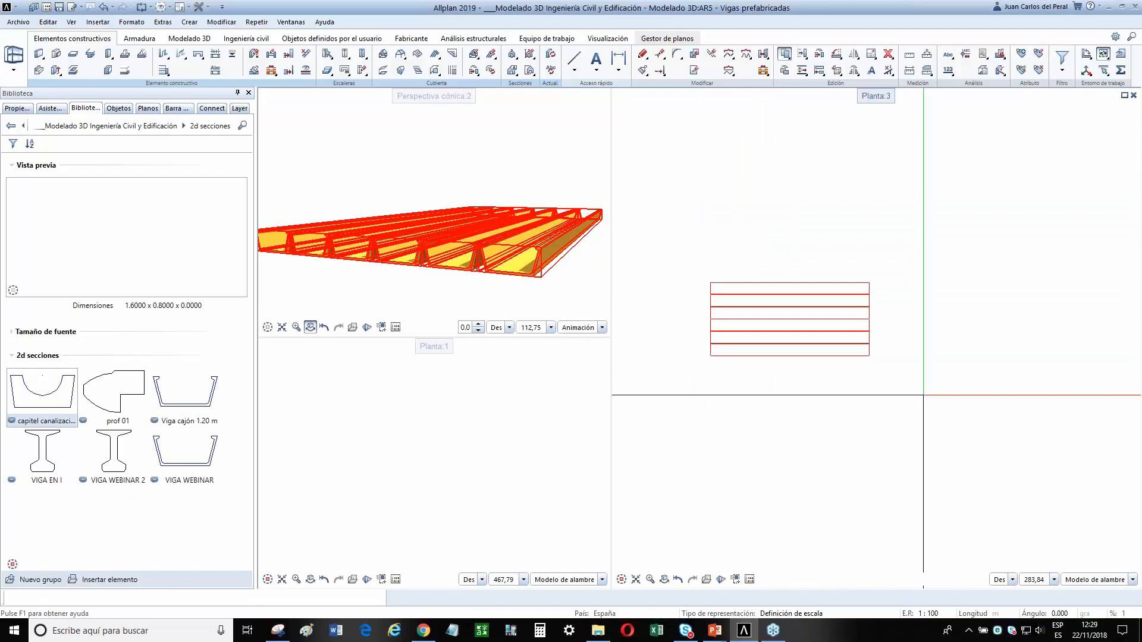
pyautogui.click(712, 282)
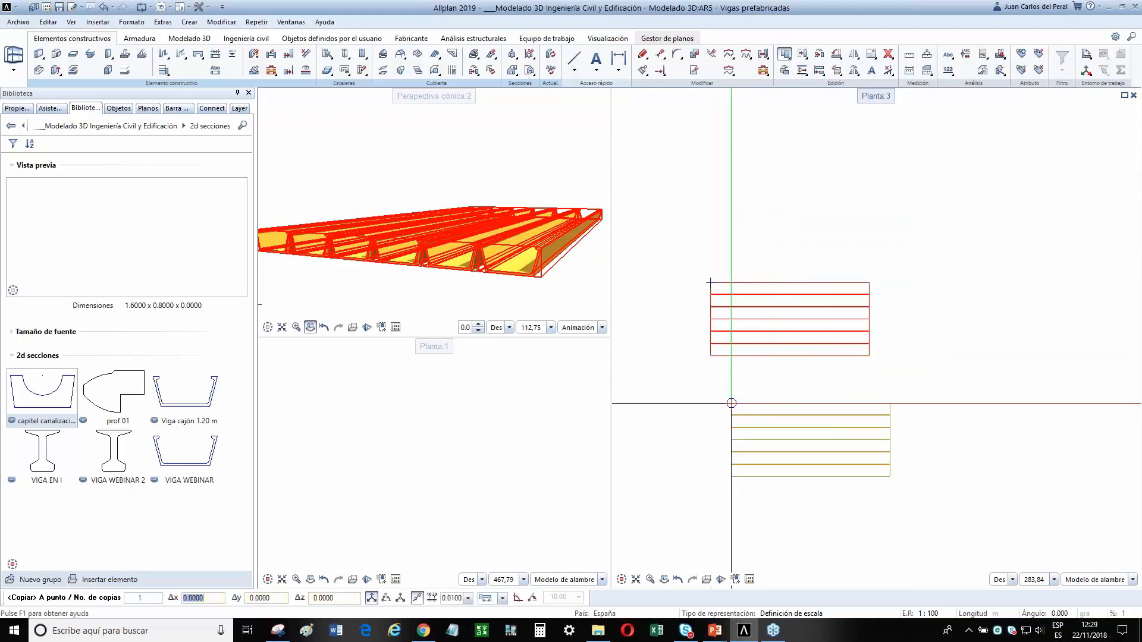
pyautogui.click(712, 428)
pyautogui.press('Escape')
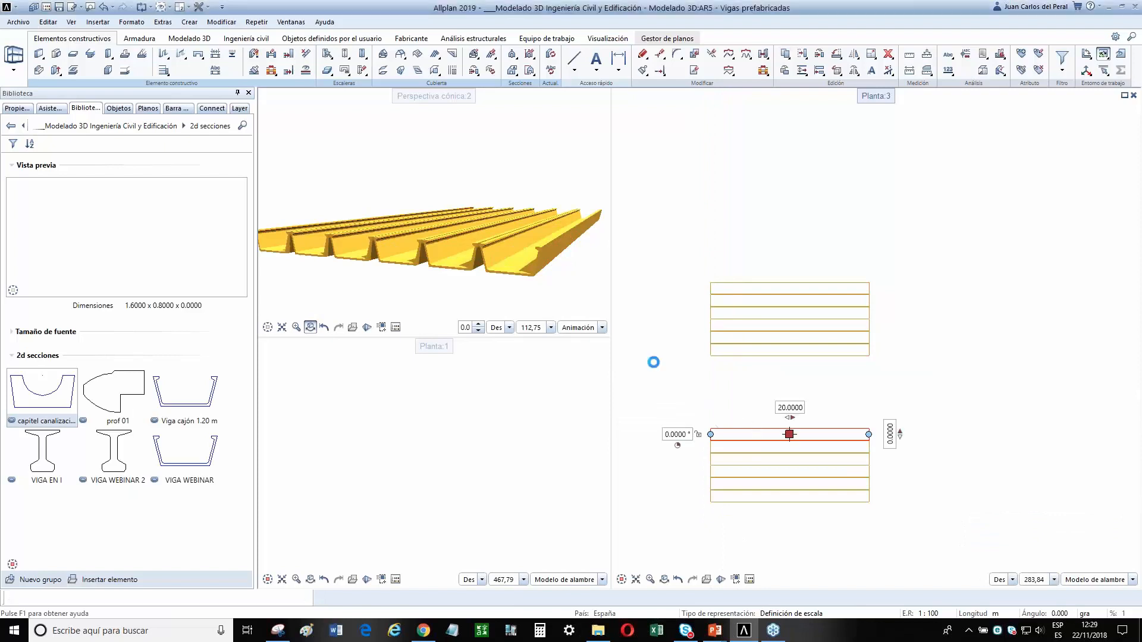
# Change the uppermost beam of the copied row to the VIGA WEBINAR 2 profile from 2d secciones.
pyautogui.doubleClick(772, 440)
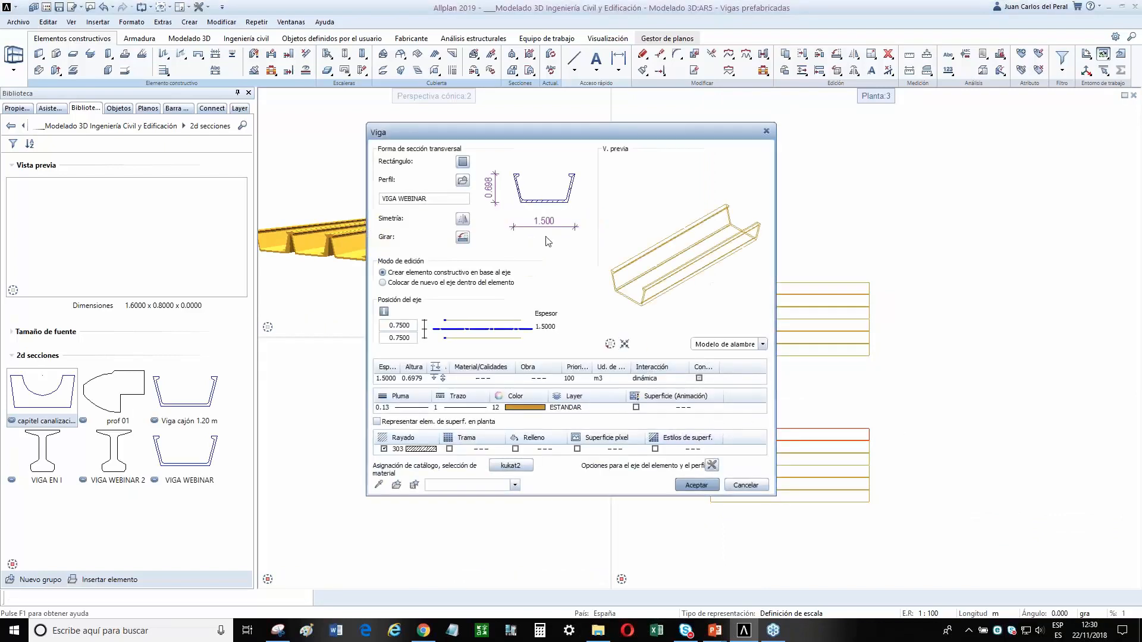
pyautogui.click(462, 181)
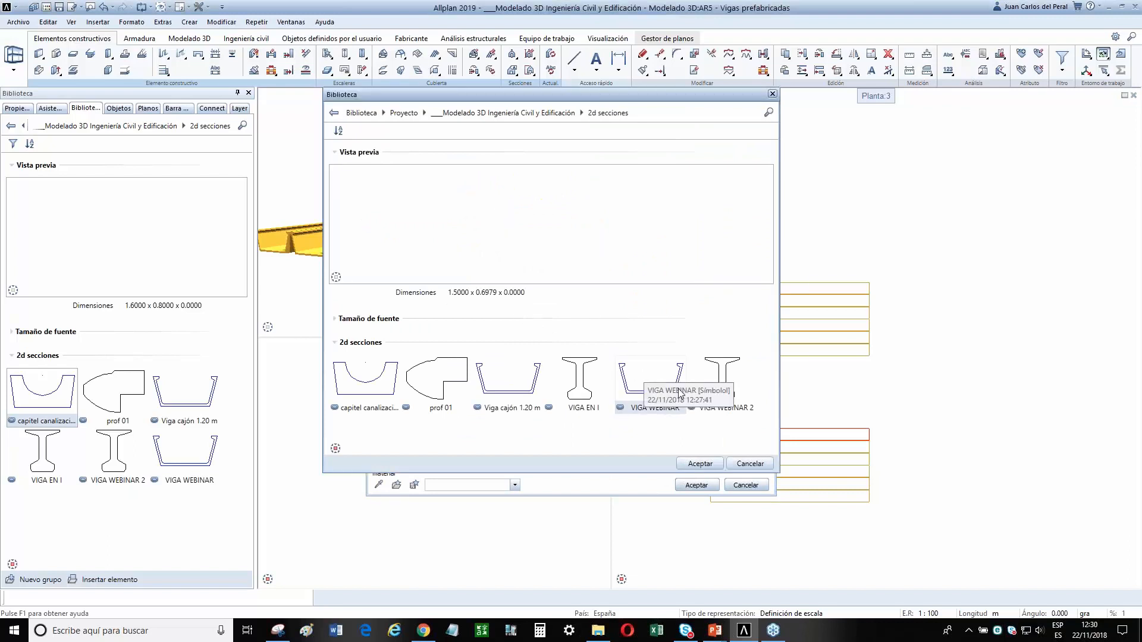
pyautogui.doubleClick(719, 380)
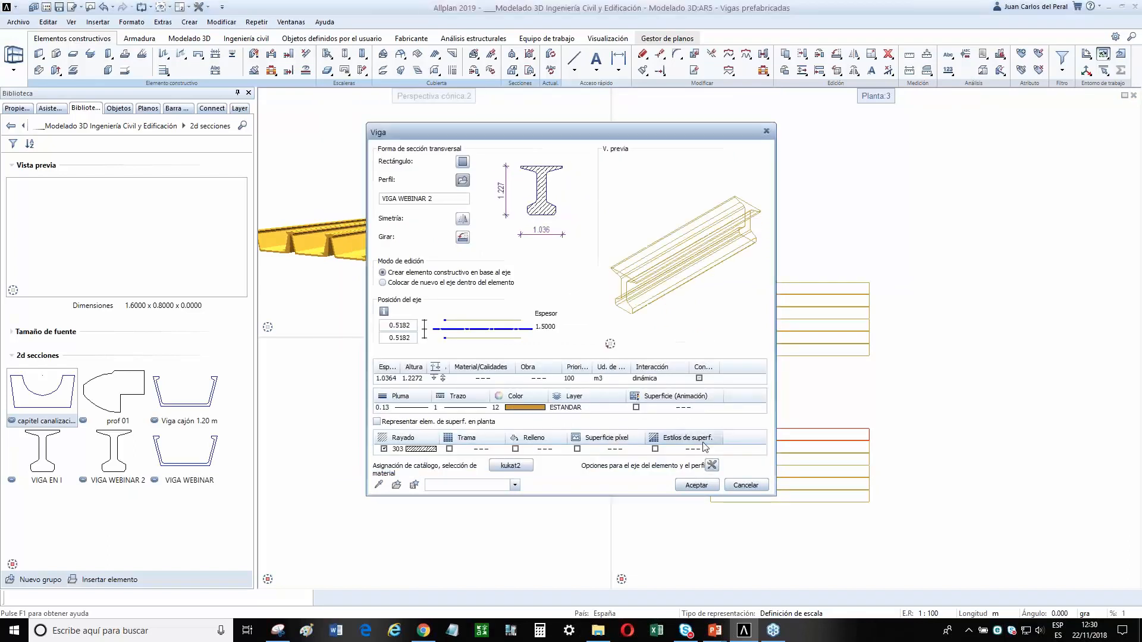
pyautogui.click(697, 489)
pyautogui.scroll(3, 699, 493)
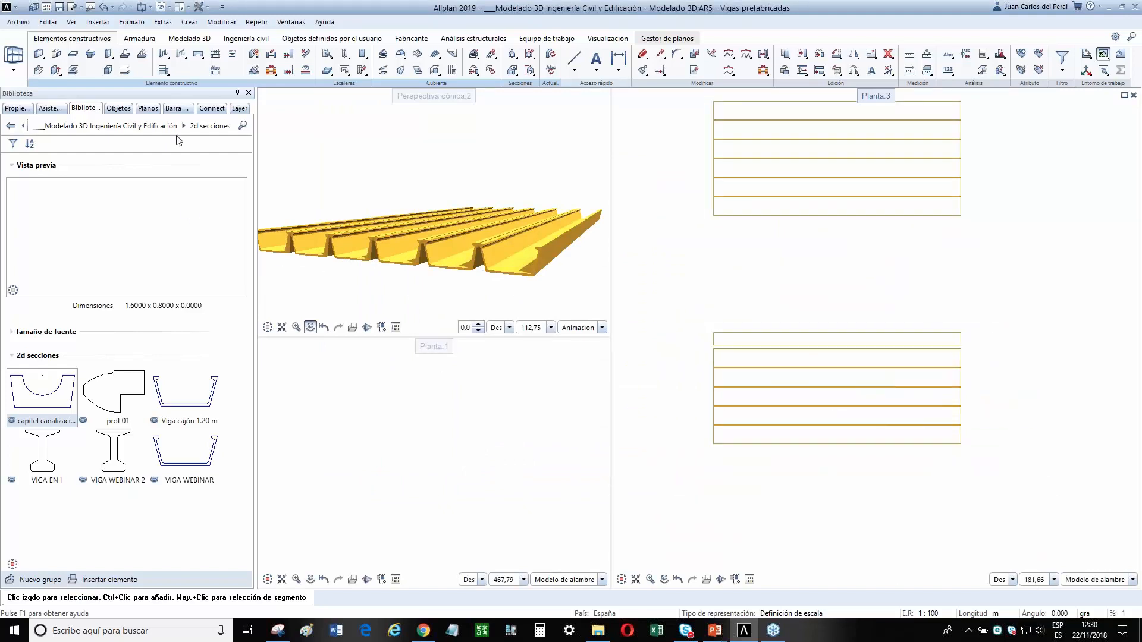
# Transfer the I-beam's element properties to the five remaining box beams of the lower row.
pyautogui.click(254, 71)
pyautogui.scroll(-5, 543, 256)
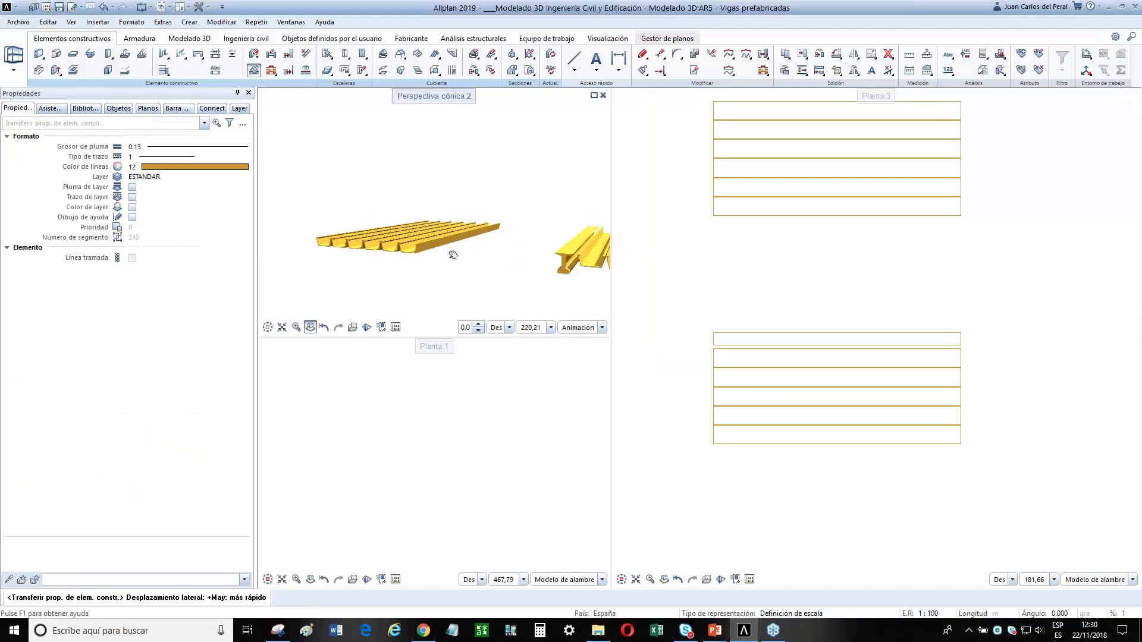
pyautogui.click(747, 328)
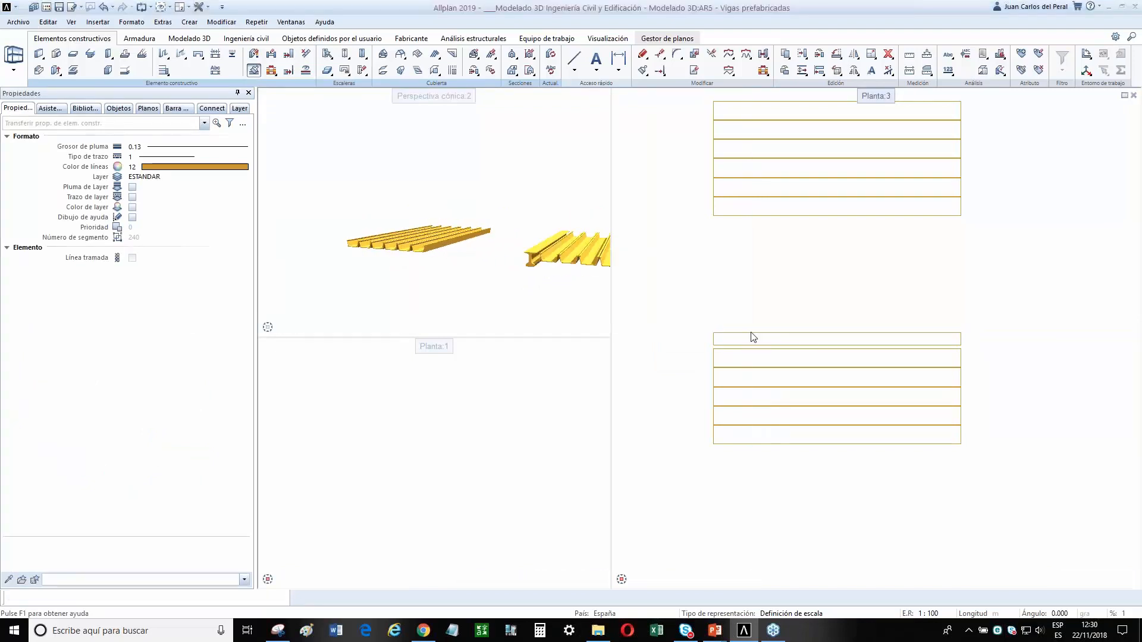
pyautogui.click(696, 485)
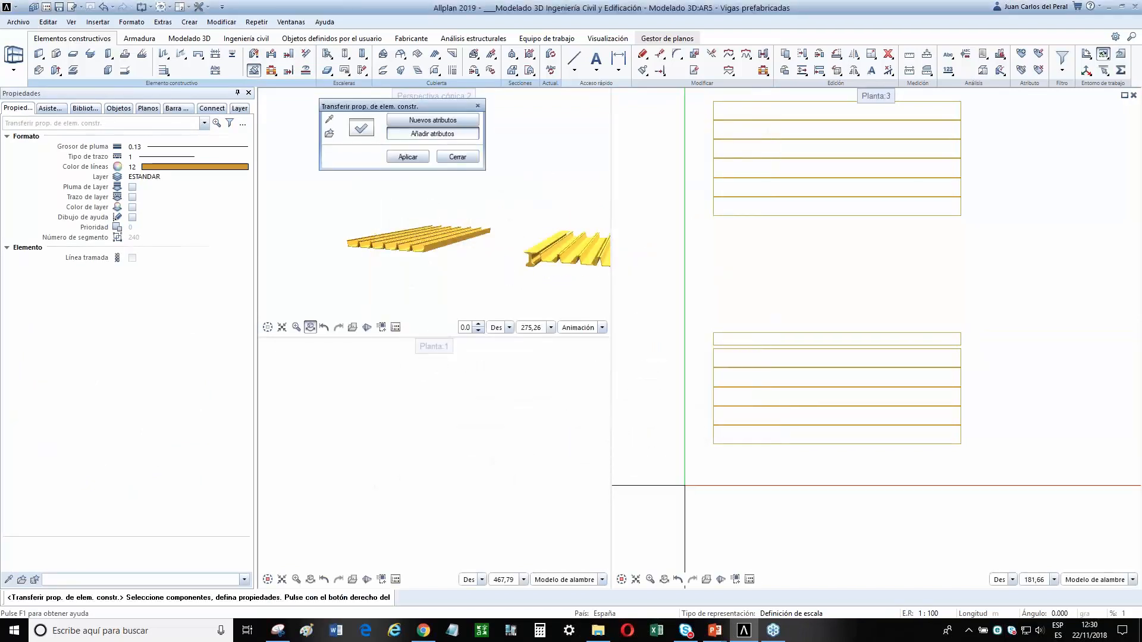
pyautogui.moveTo(685, 483); pyautogui.dragTo(976, 342)
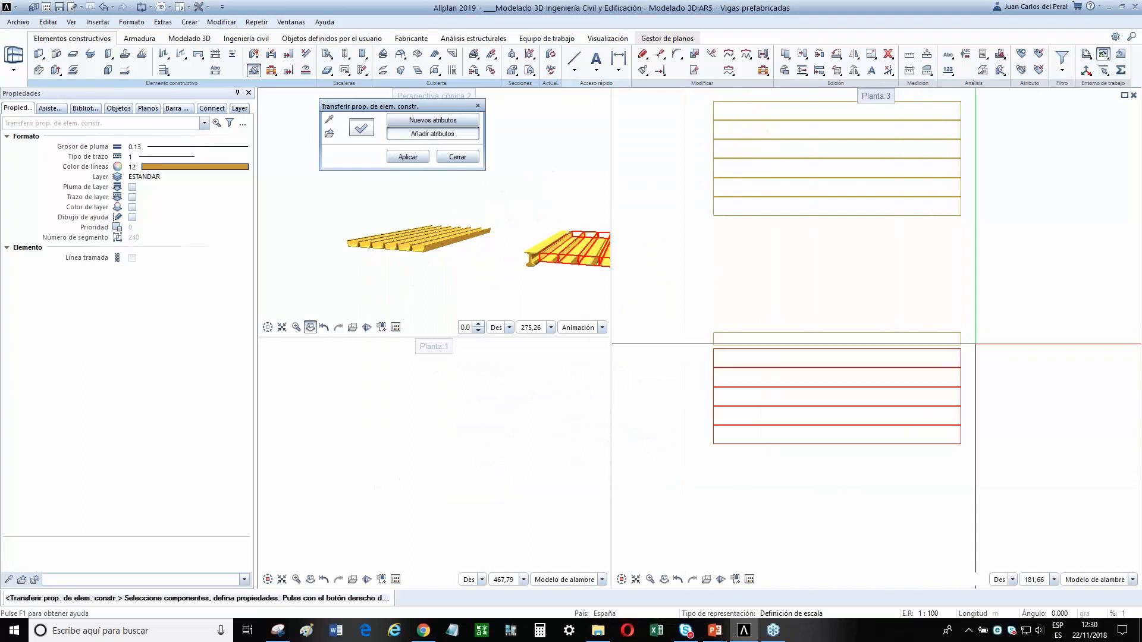
pyautogui.click(408, 157)
pyautogui.moveTo(523, 248); pyautogui.dragTo(545, 229, button='middle')
pyautogui.scroll(-2, 886, 309)
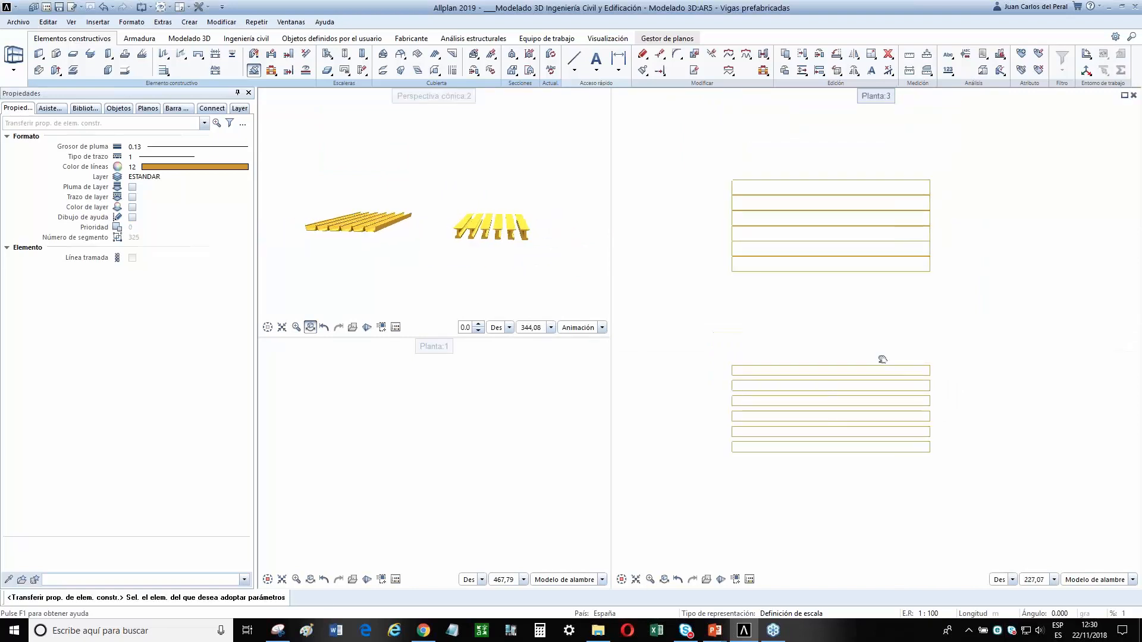
pyautogui.moveTo(808, 273); pyautogui.dragTo(765, 311, button='middle')
pyautogui.scroll(-1, 765, 312)
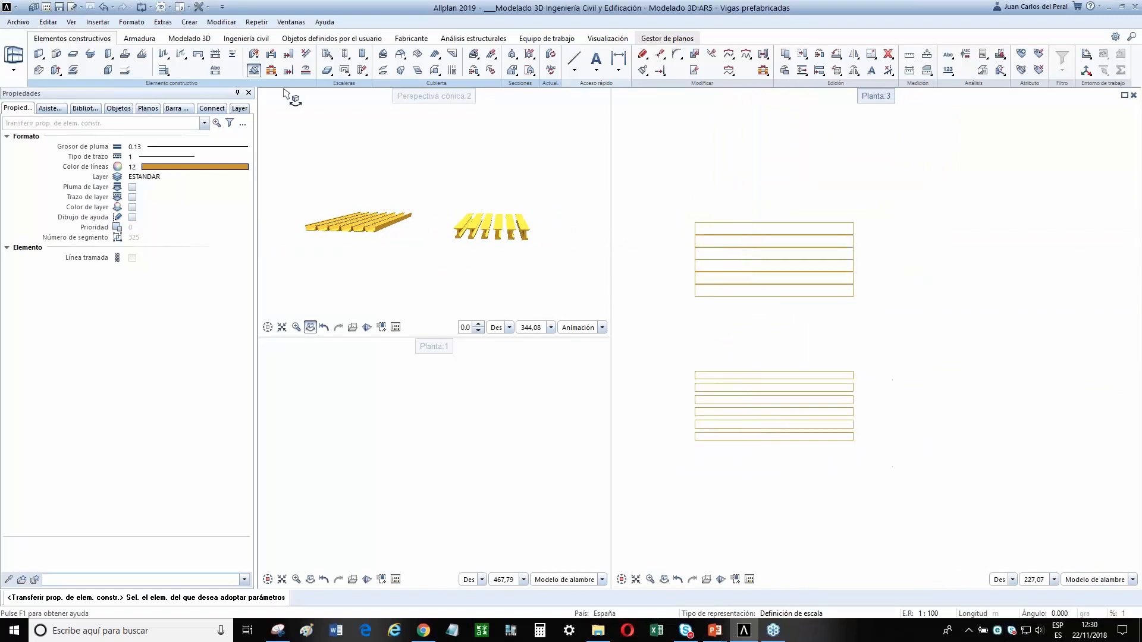
# Set up a Pilar element with a library section shape, using VIGA WEBINAR 2 from the project's 2d secciones folder.
pyautogui.click(110, 54)
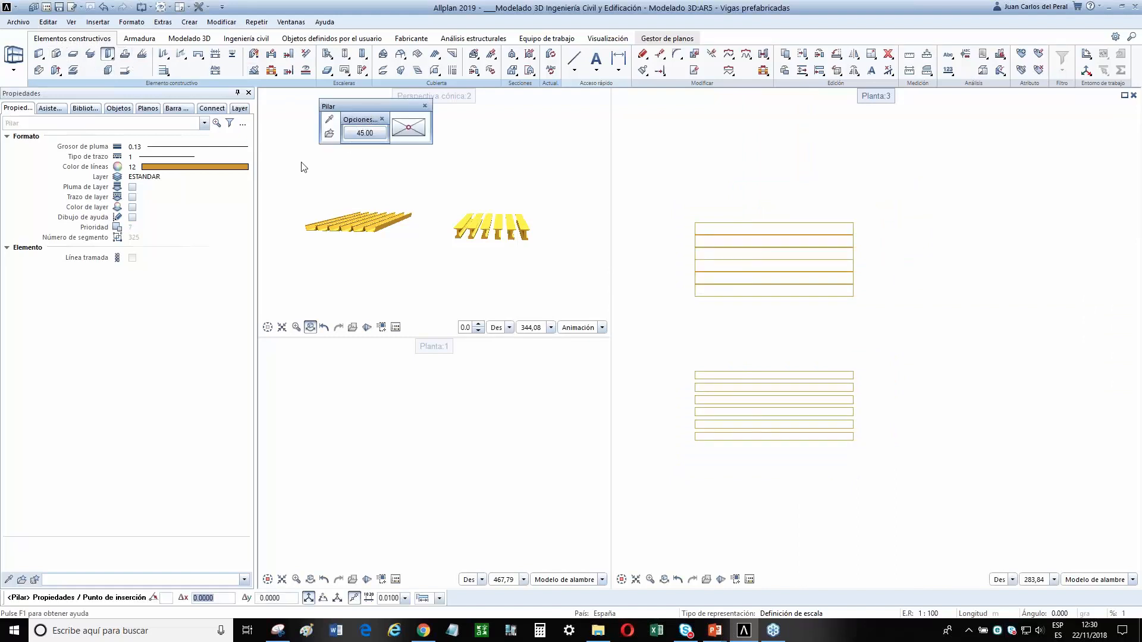
pyautogui.click(361, 127)
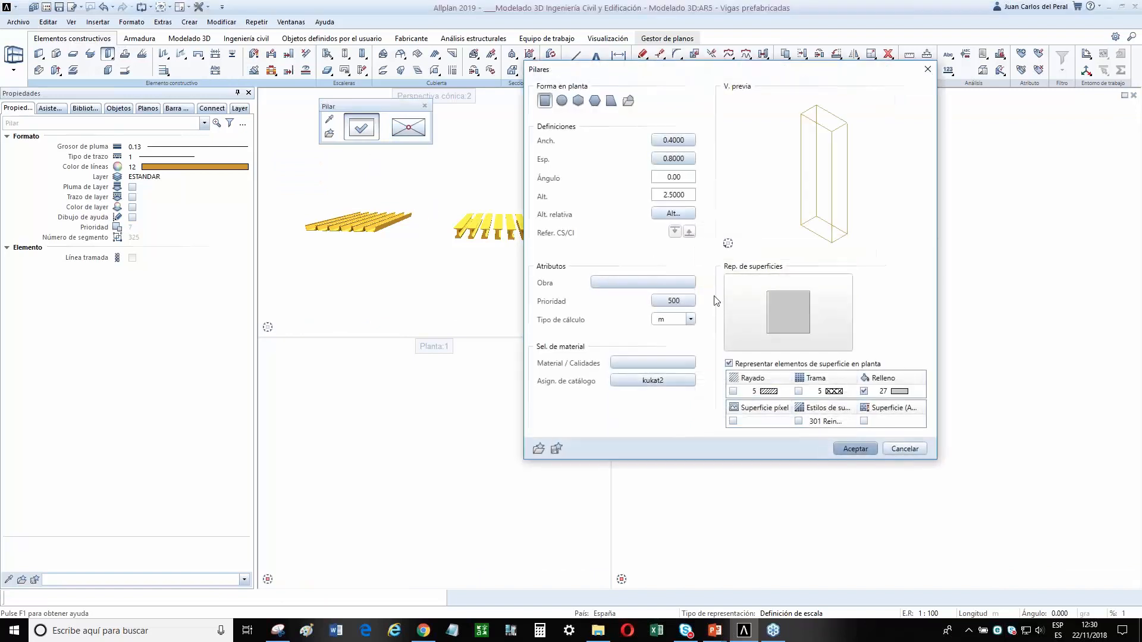
pyautogui.click(613, 101)
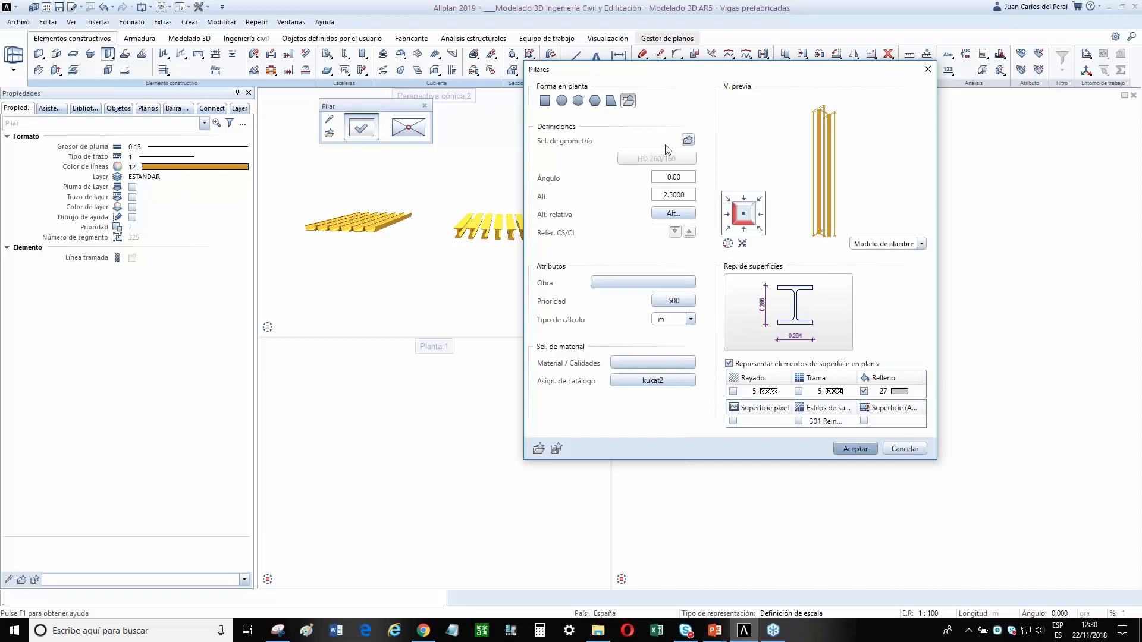
pyautogui.click(687, 163)
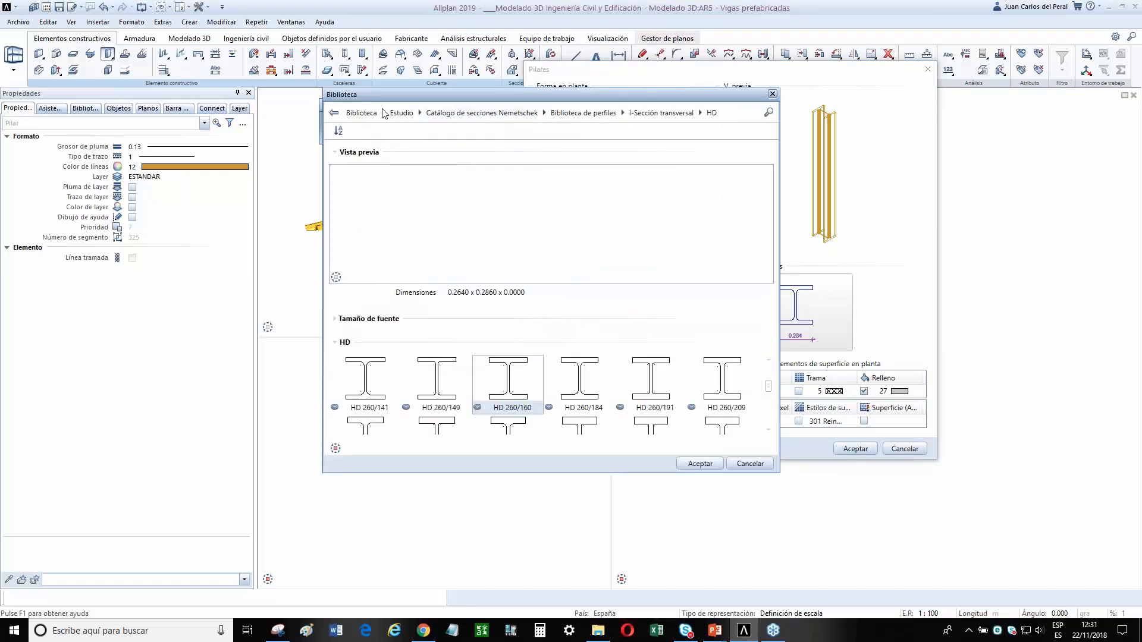
pyautogui.click(367, 116)
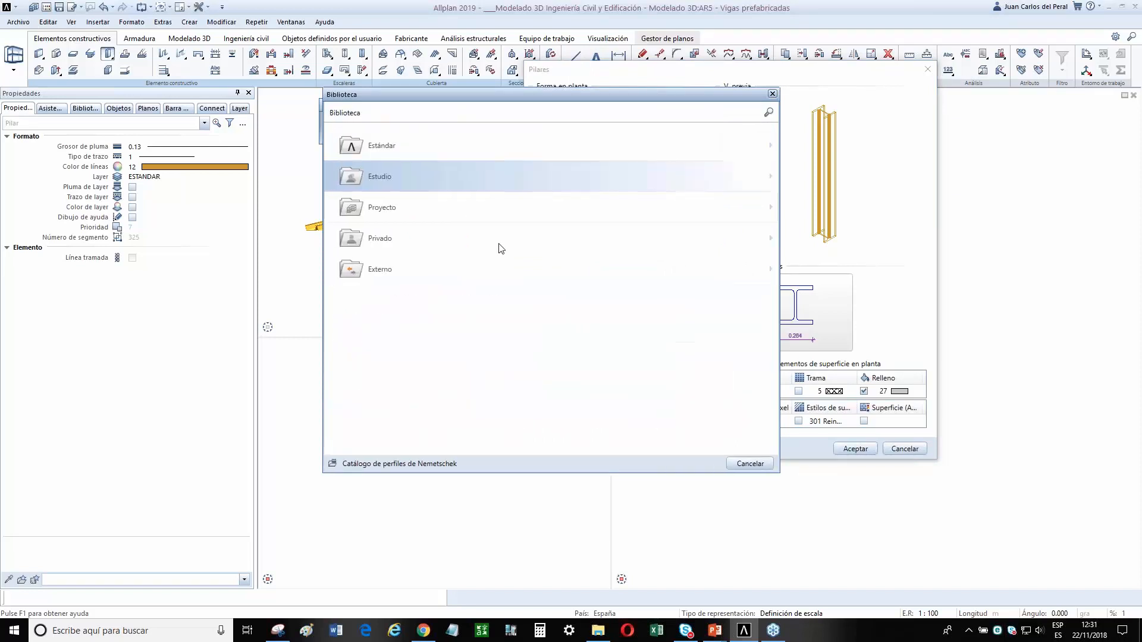
pyautogui.click(383, 208)
pyautogui.click(402, 169)
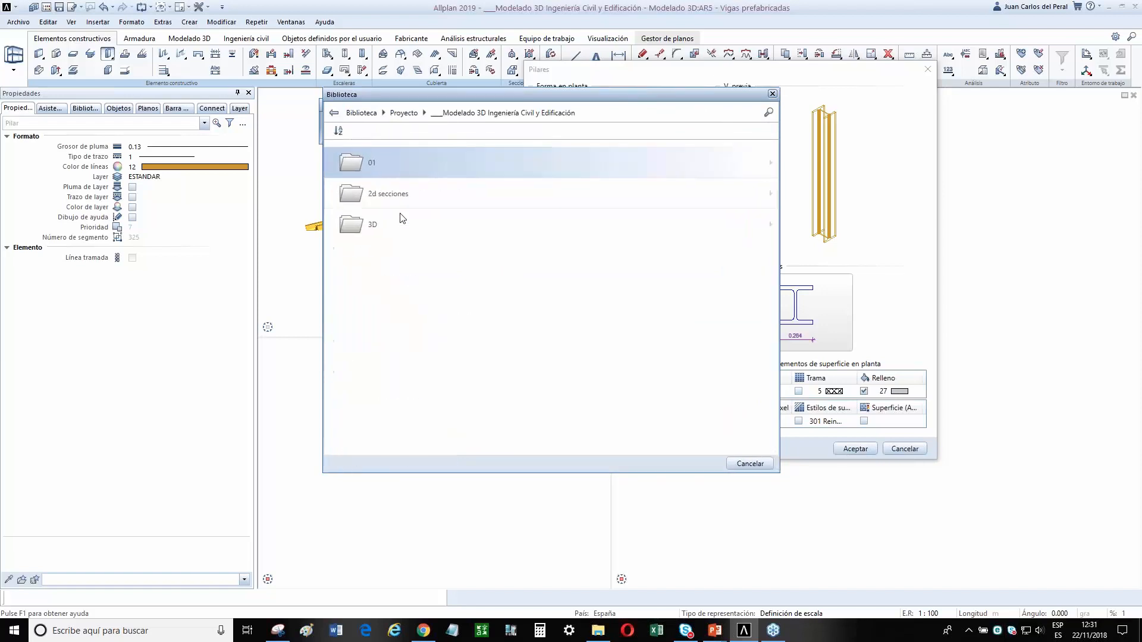
pyautogui.click(392, 196)
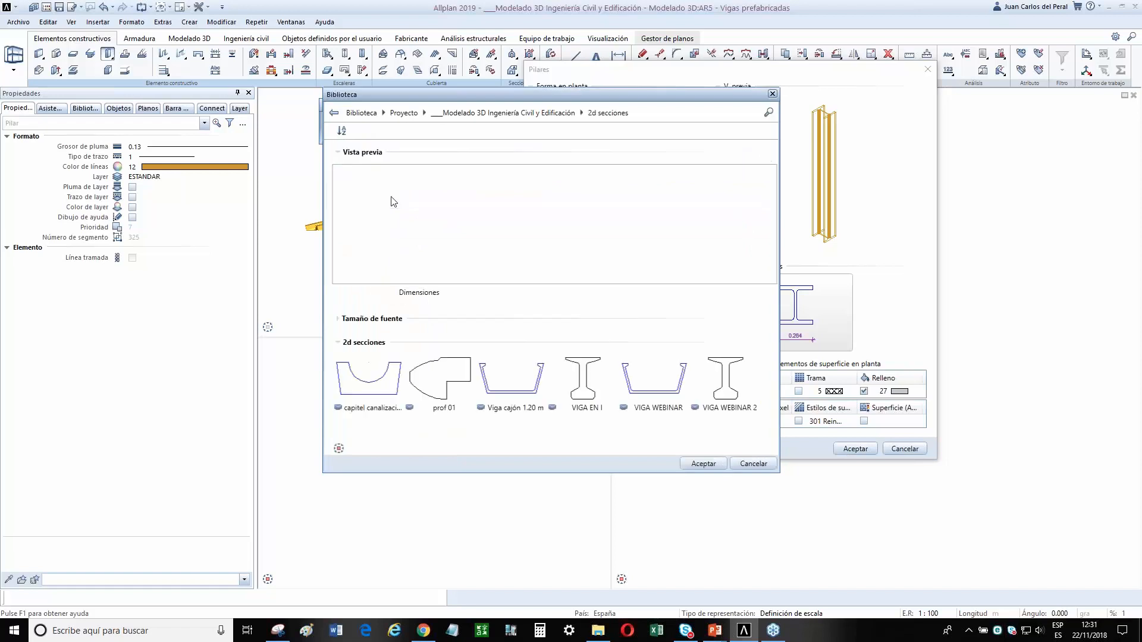
pyautogui.click(730, 375)
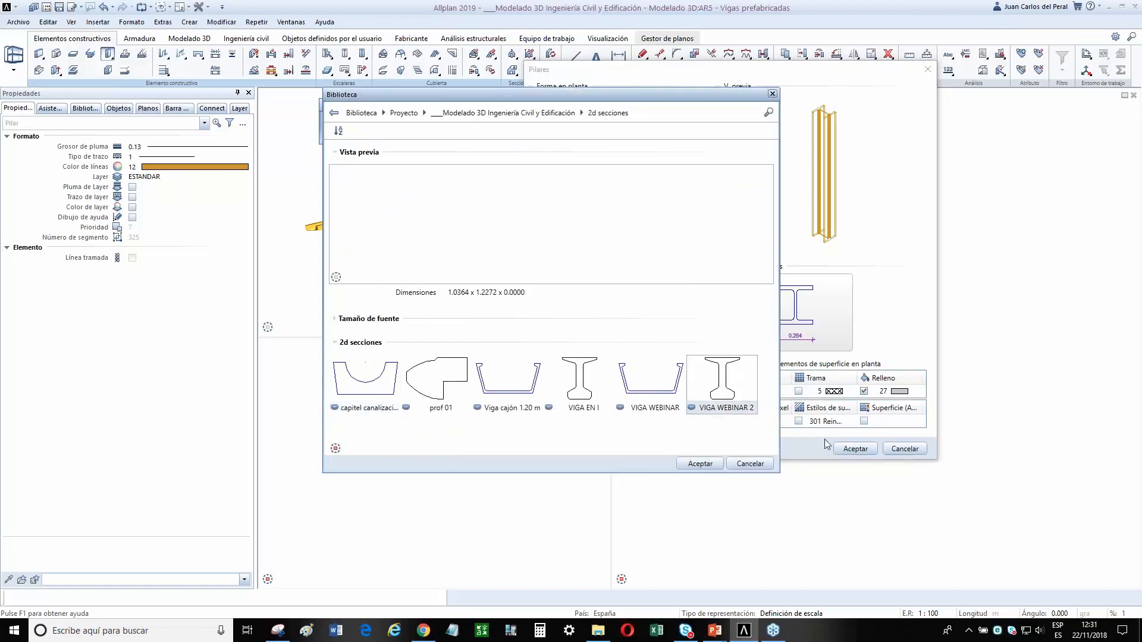
pyautogui.click(711, 464)
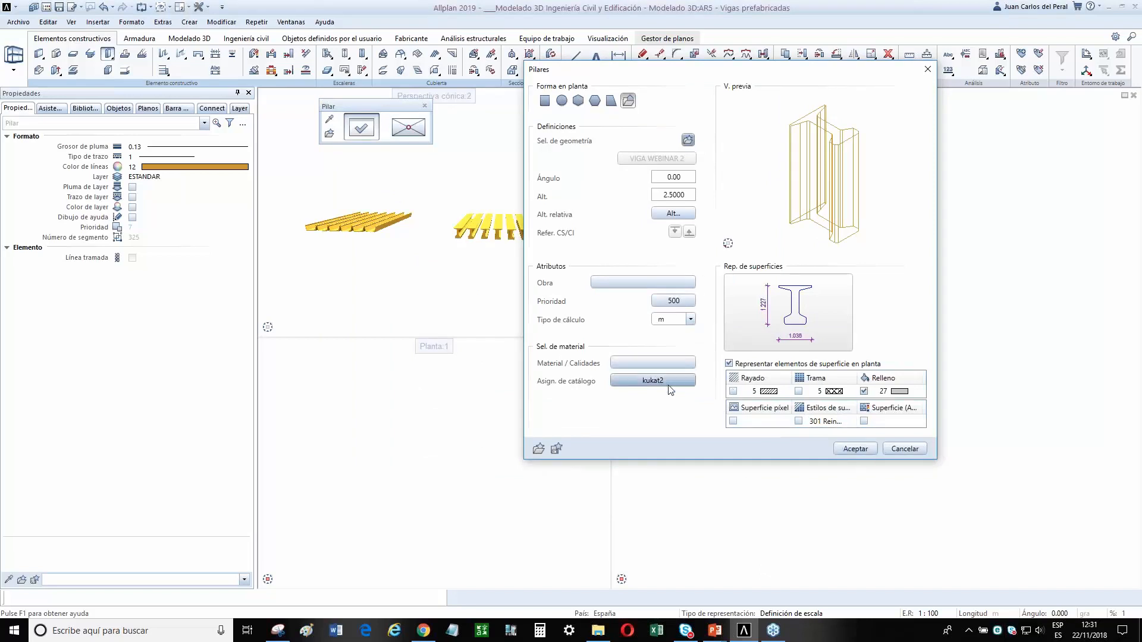
# Accept the column's existing height settings and place one column in plan beside the lower row of beams.
pyautogui.click(669, 215)
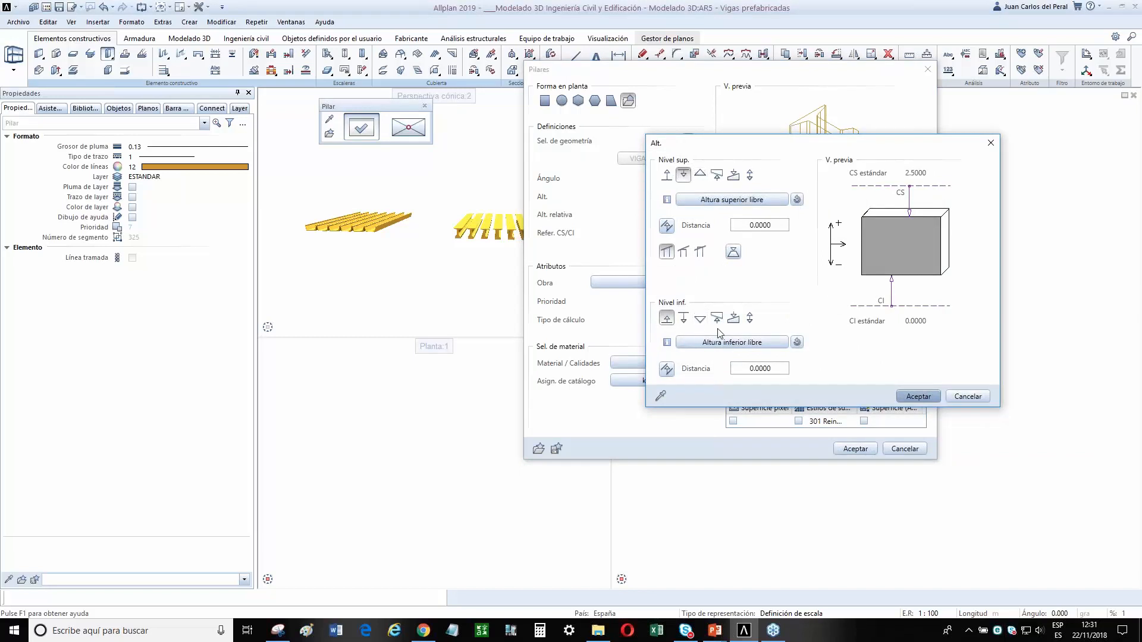
pyautogui.click(919, 397)
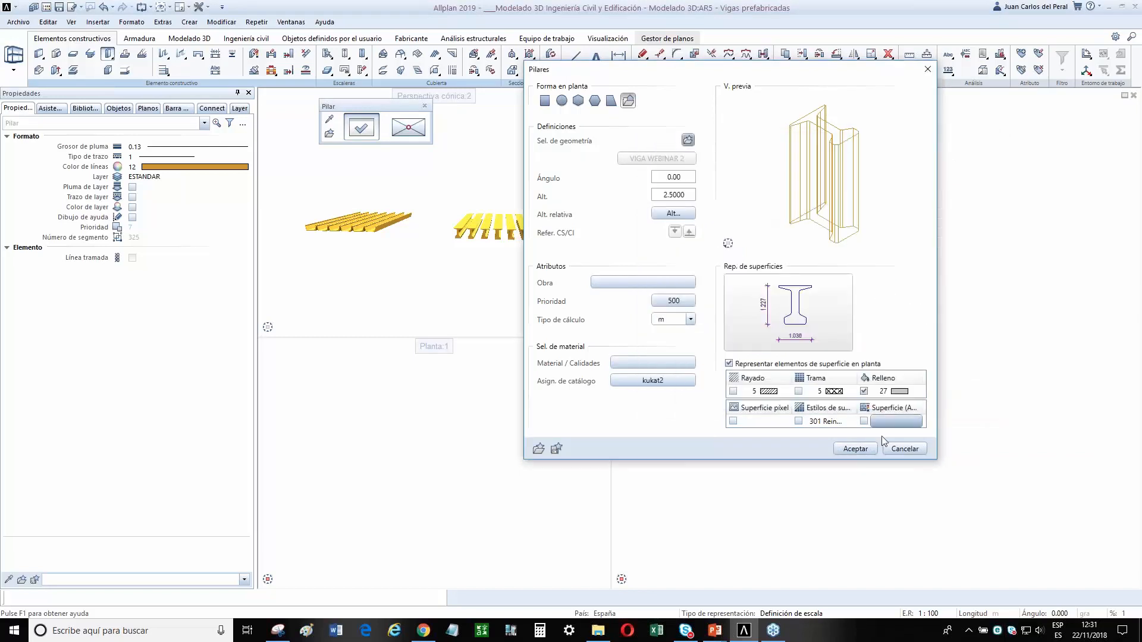
pyautogui.click(856, 448)
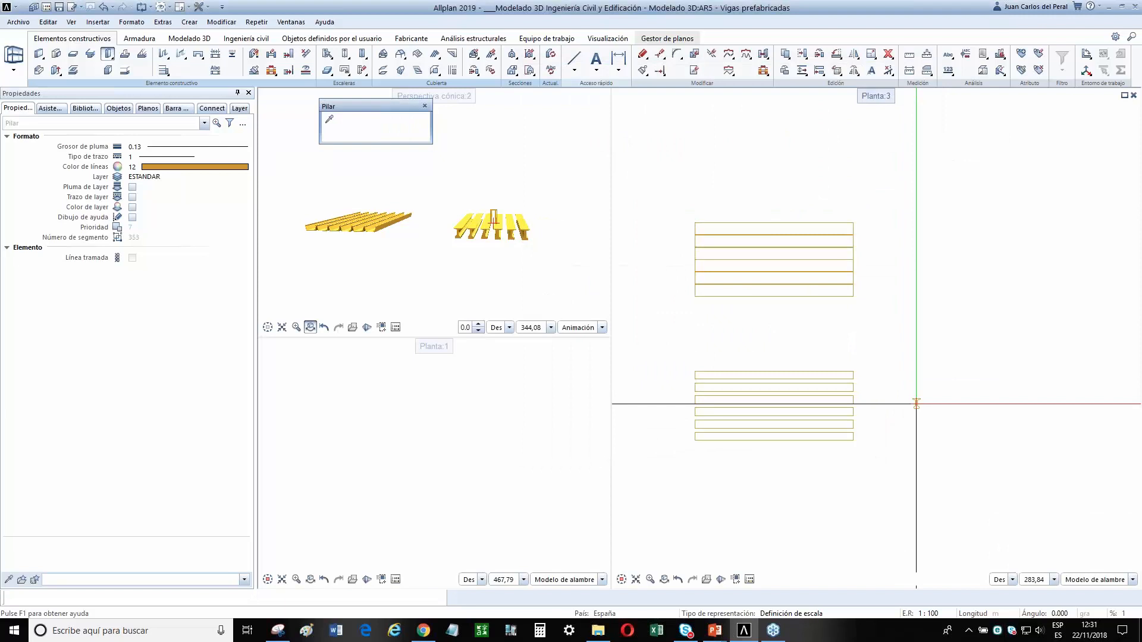
pyautogui.scroll(5, 920, 401)
pyautogui.scroll(2, 921, 401)
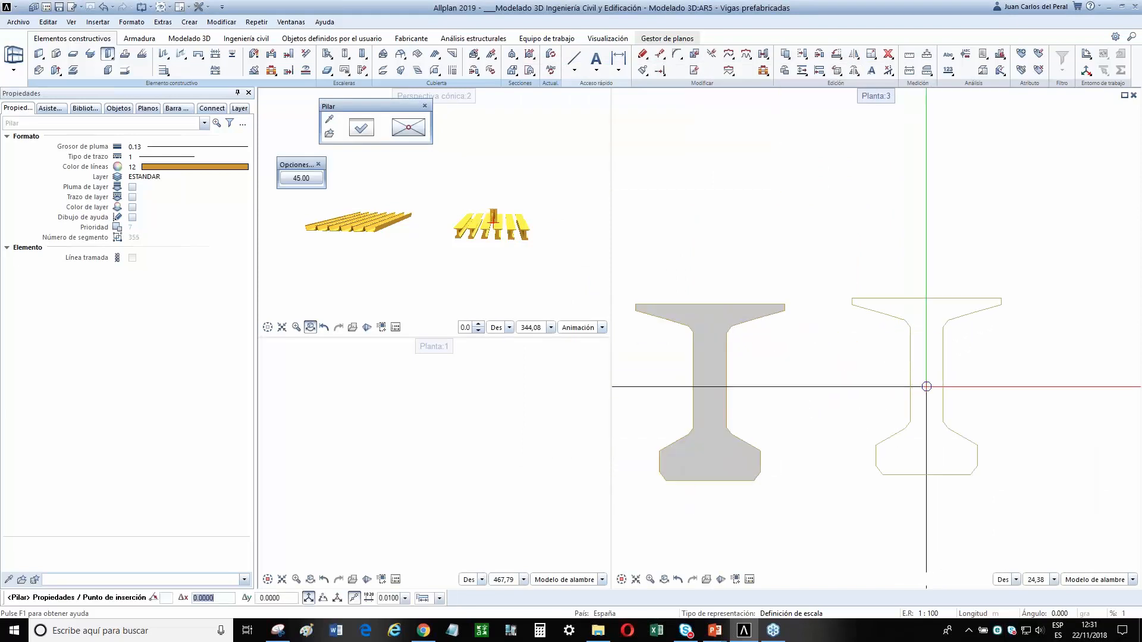
pyautogui.press('Escape')
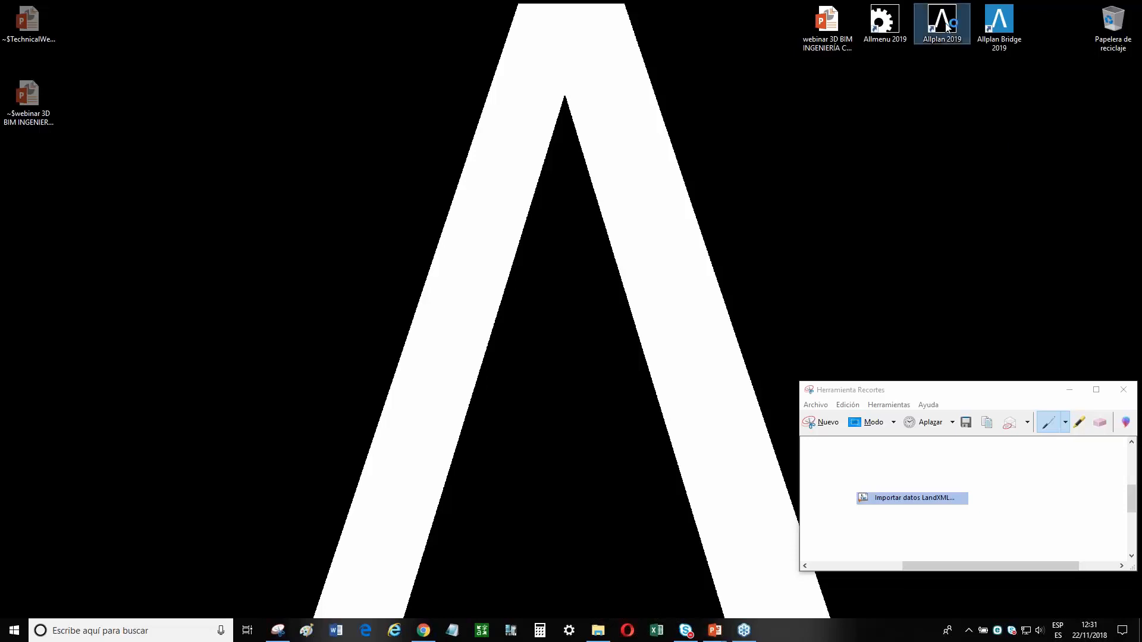
# Close the Snipping Tool without saving the snip.
pyautogui.click(1123, 389)
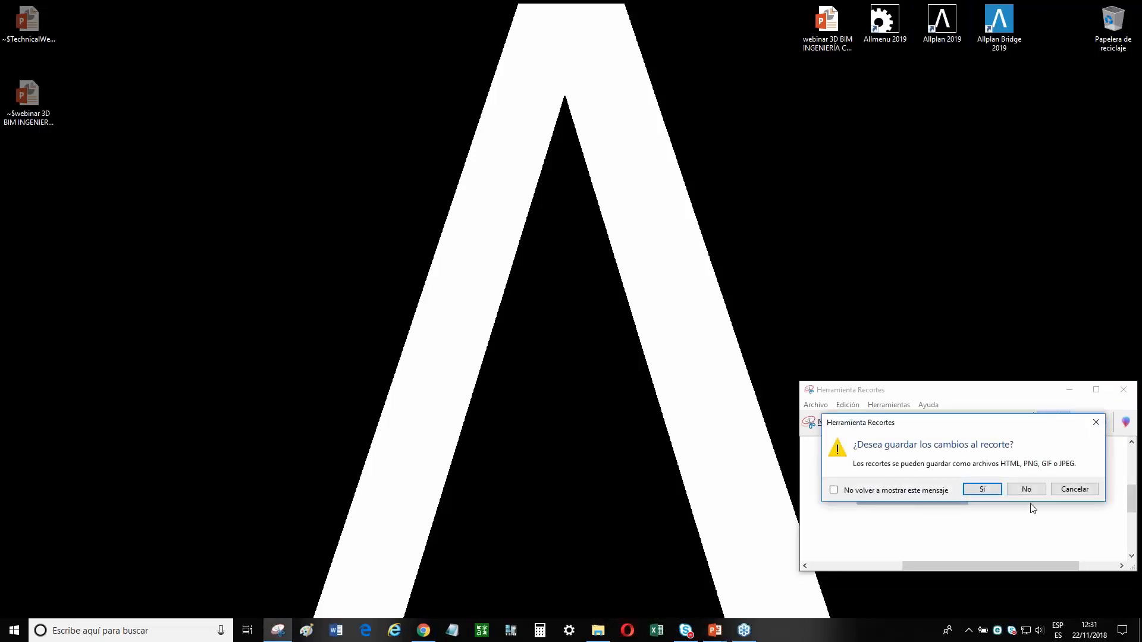
pyautogui.click(1028, 490)
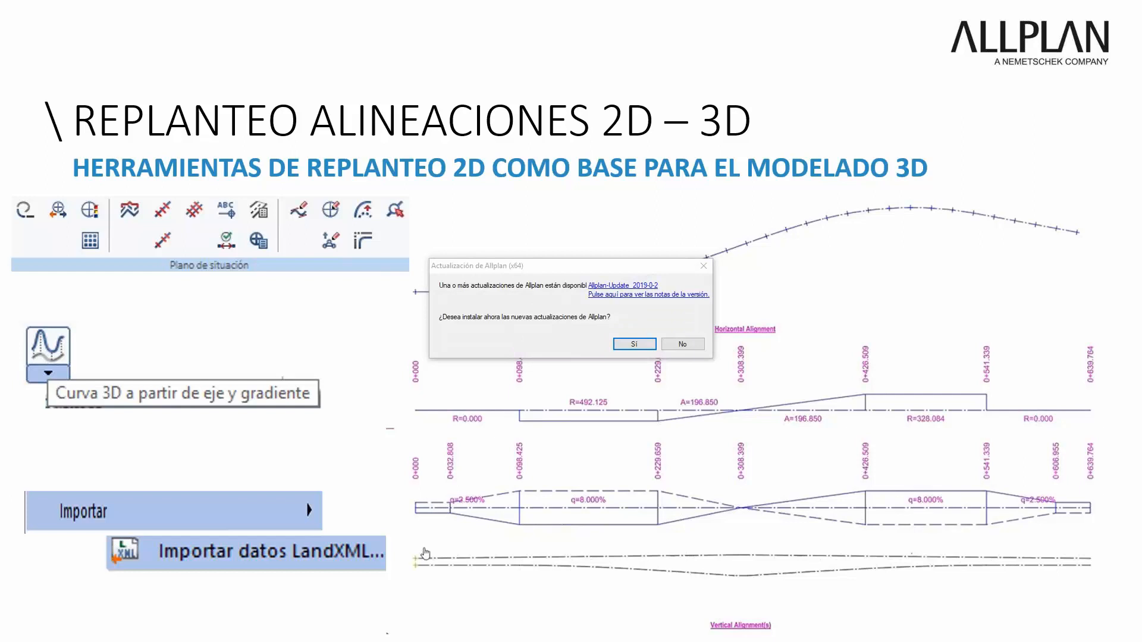
# Decline the installation of the available Allplan update.
pyautogui.click(682, 345)
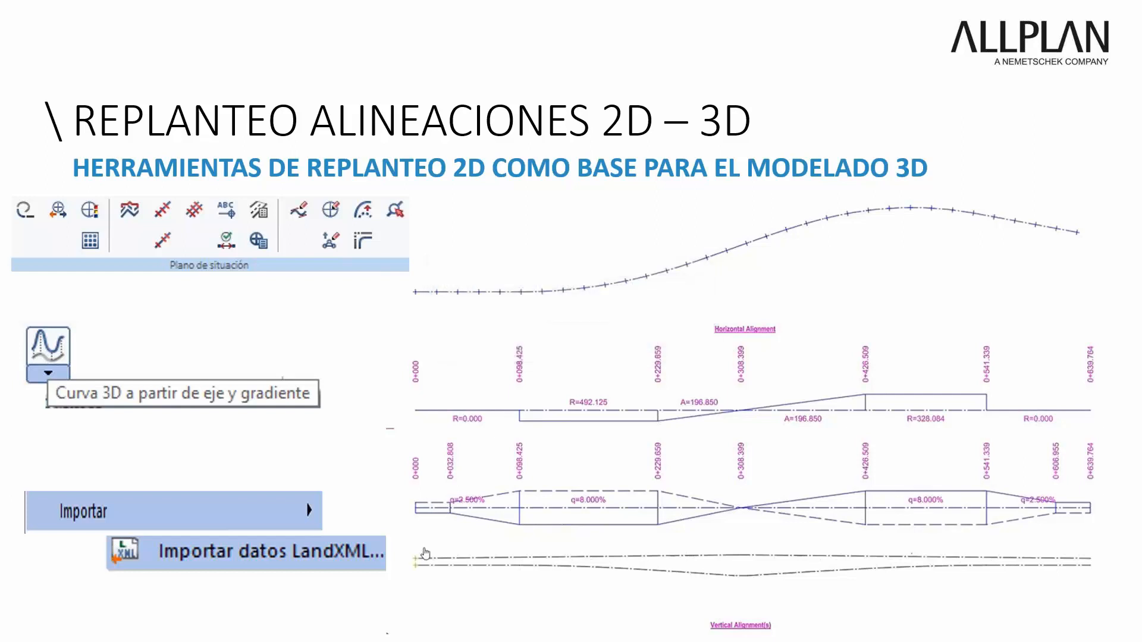
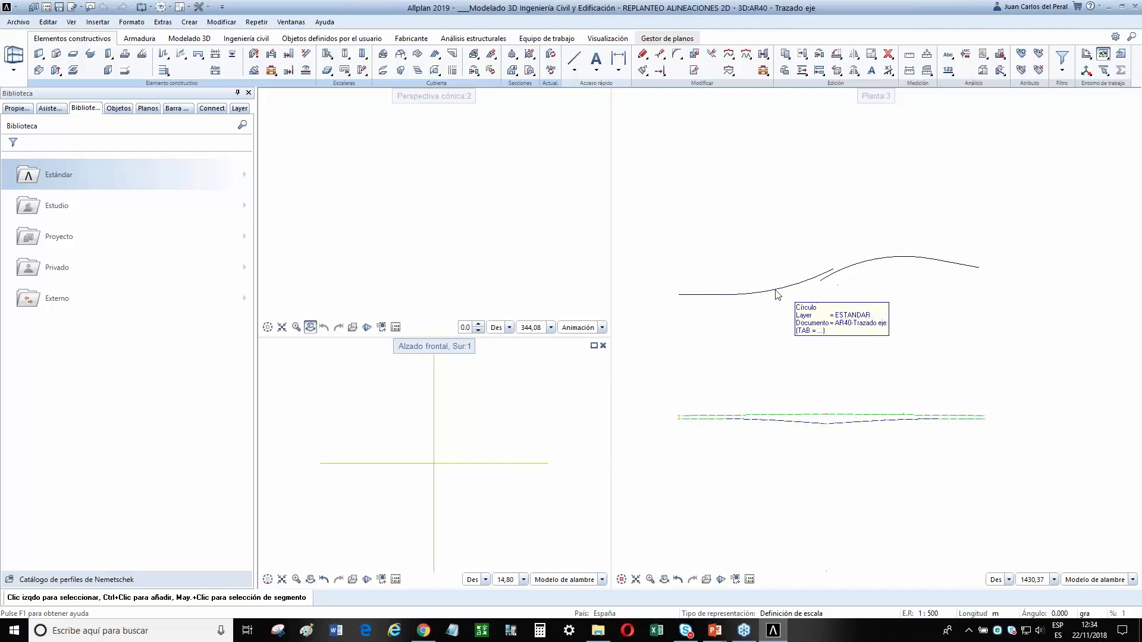
# Switch the tool set to the Entorno role with its Paisajismo tools.
pyautogui.click(25, 57)
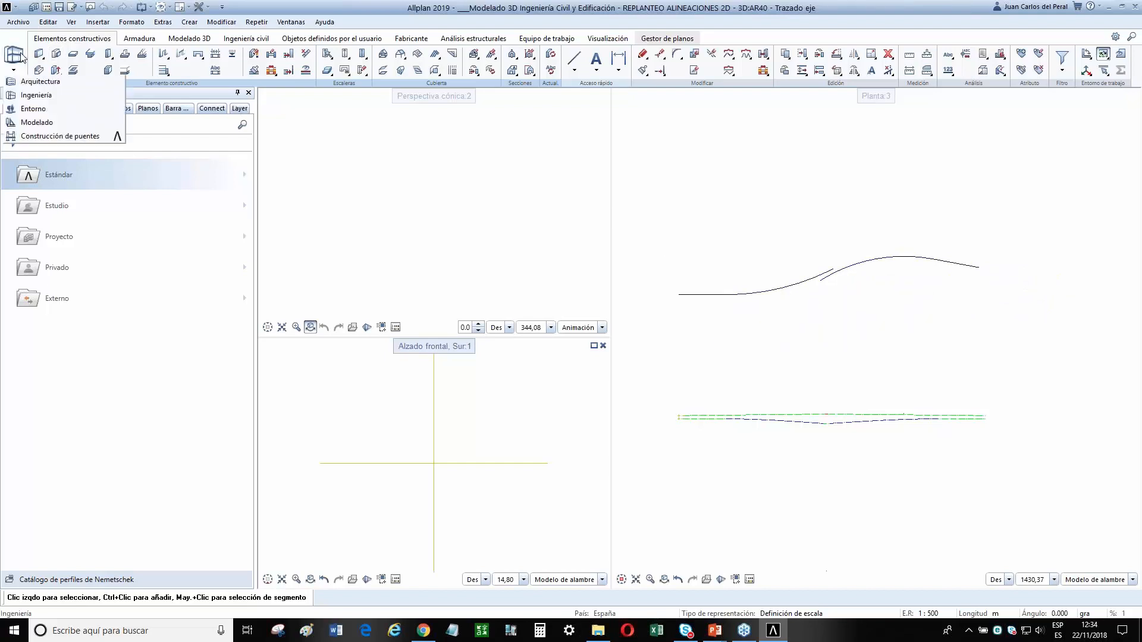
pyautogui.click(33, 110)
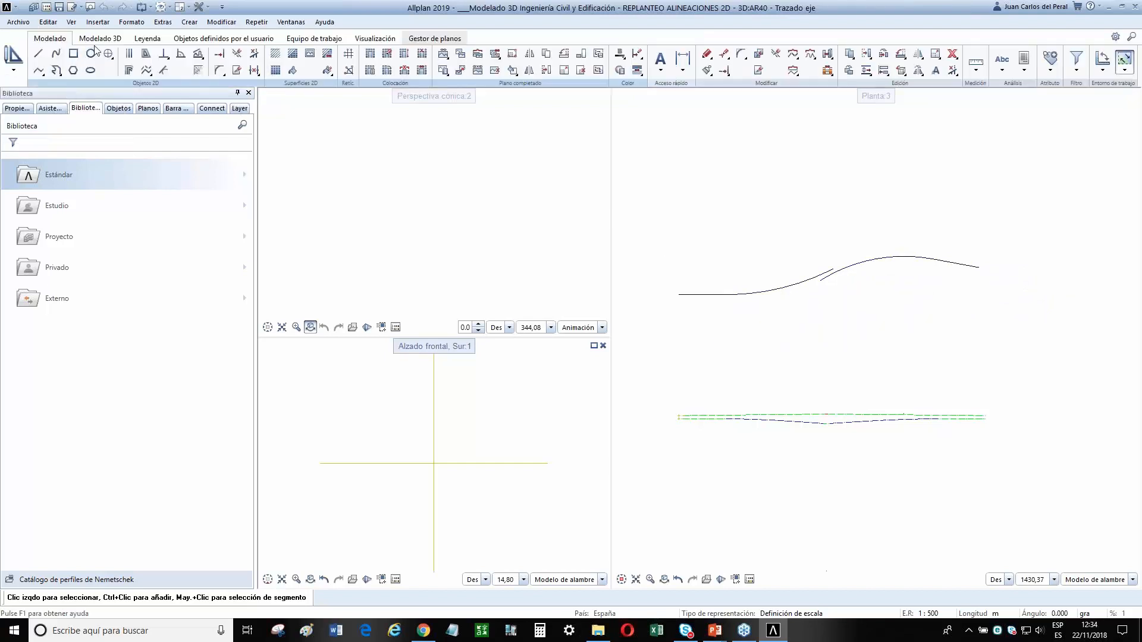
pyautogui.click(22, 57)
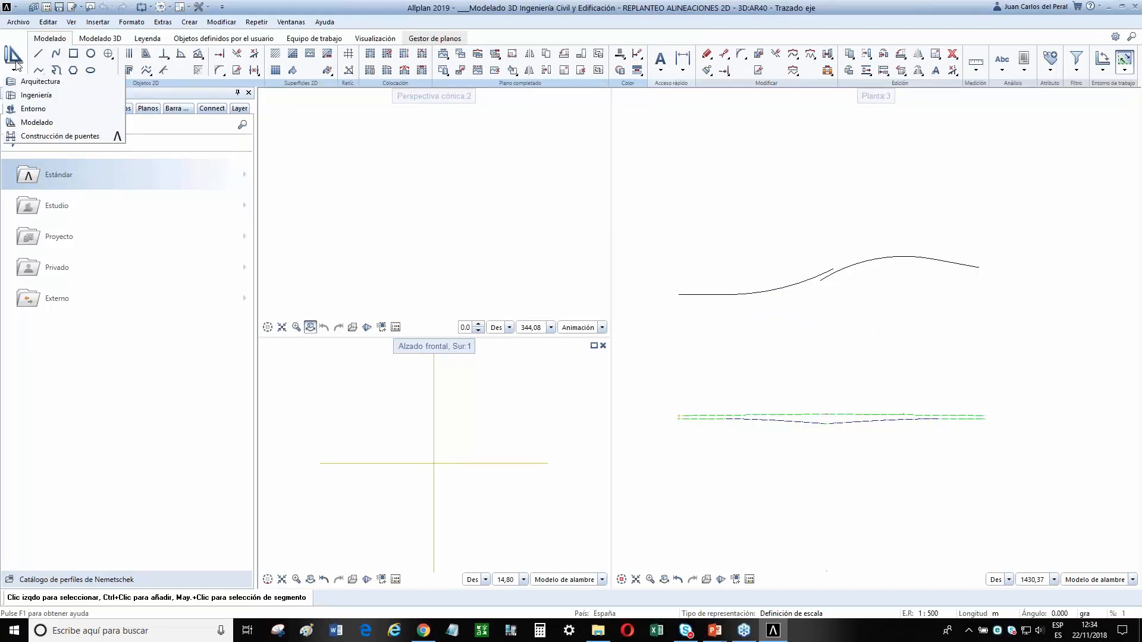
pyautogui.click(35, 124)
pyautogui.click(82, 39)
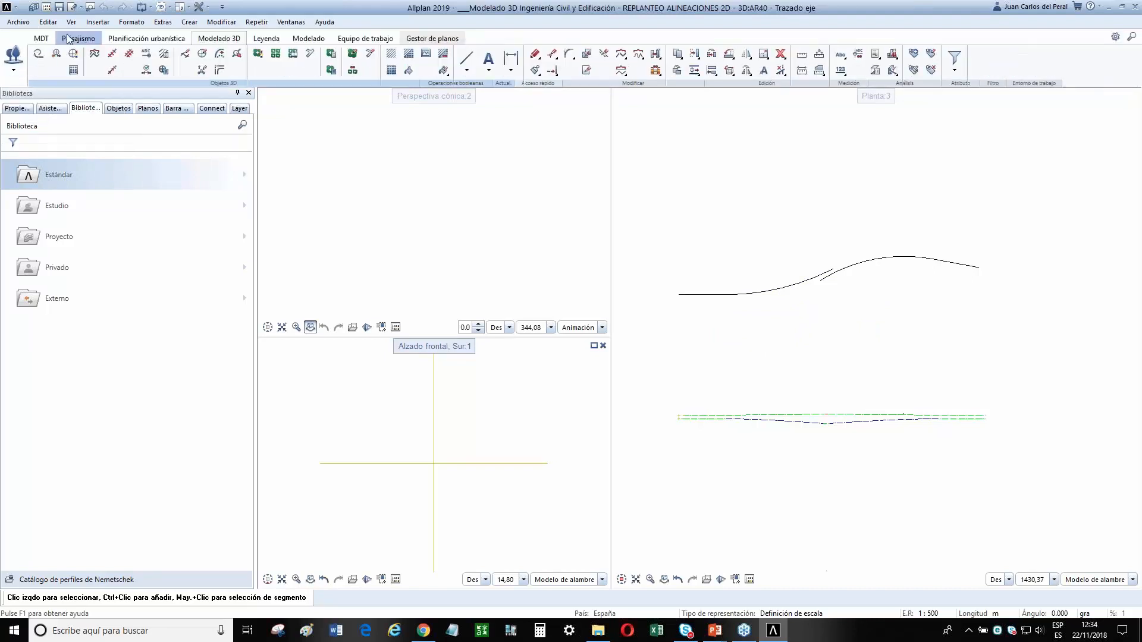
# Connect the two arcs of the plan alignment with a clothoid using the Clotoide tool.
pyautogui.click(38, 56)
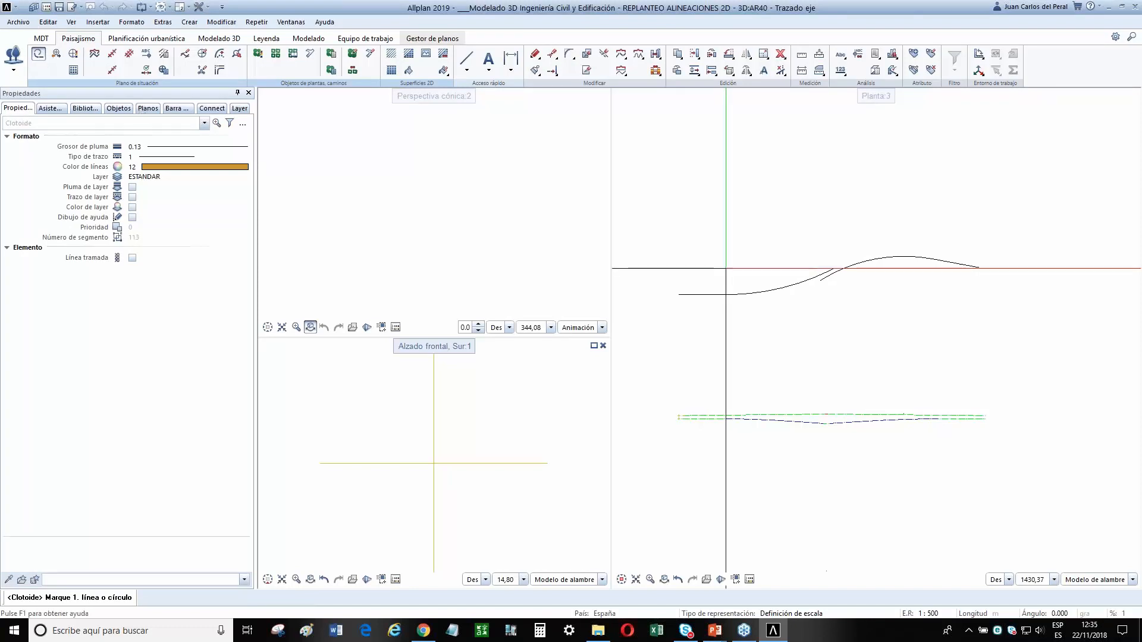
pyautogui.scroll(2, 785, 280)
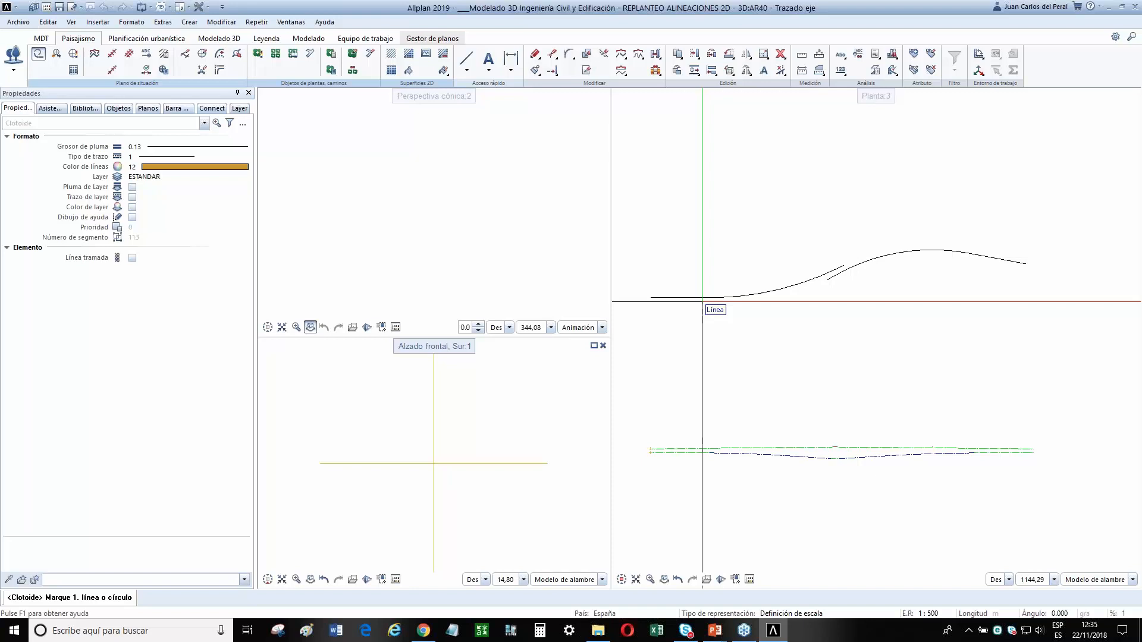
pyautogui.click(801, 283)
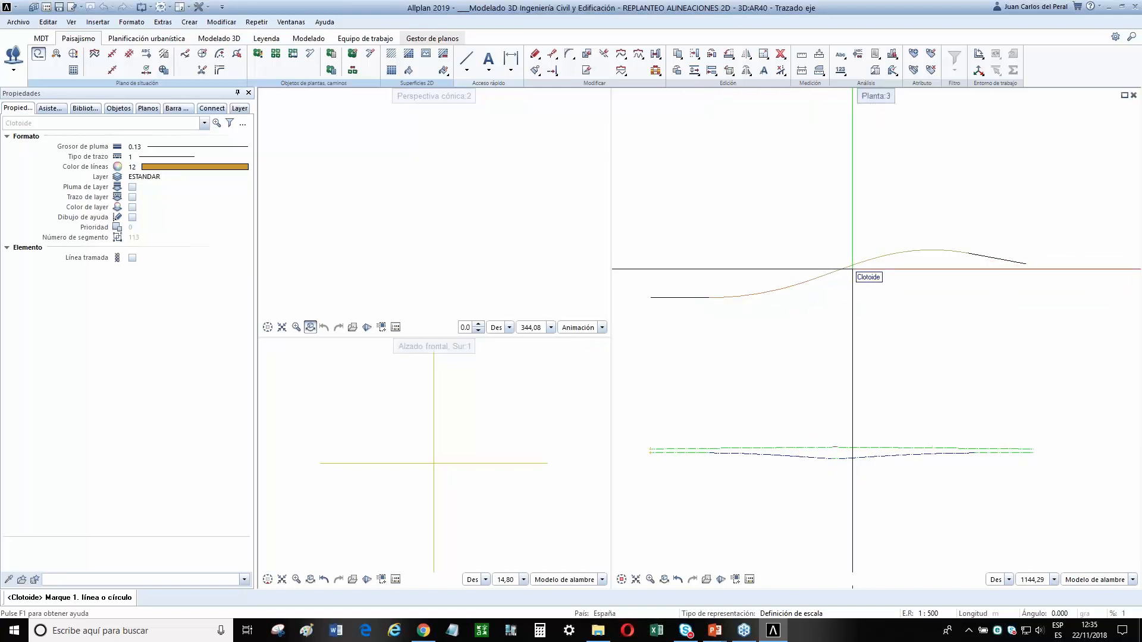
pyautogui.click(792, 291)
pyautogui.press('Escape')
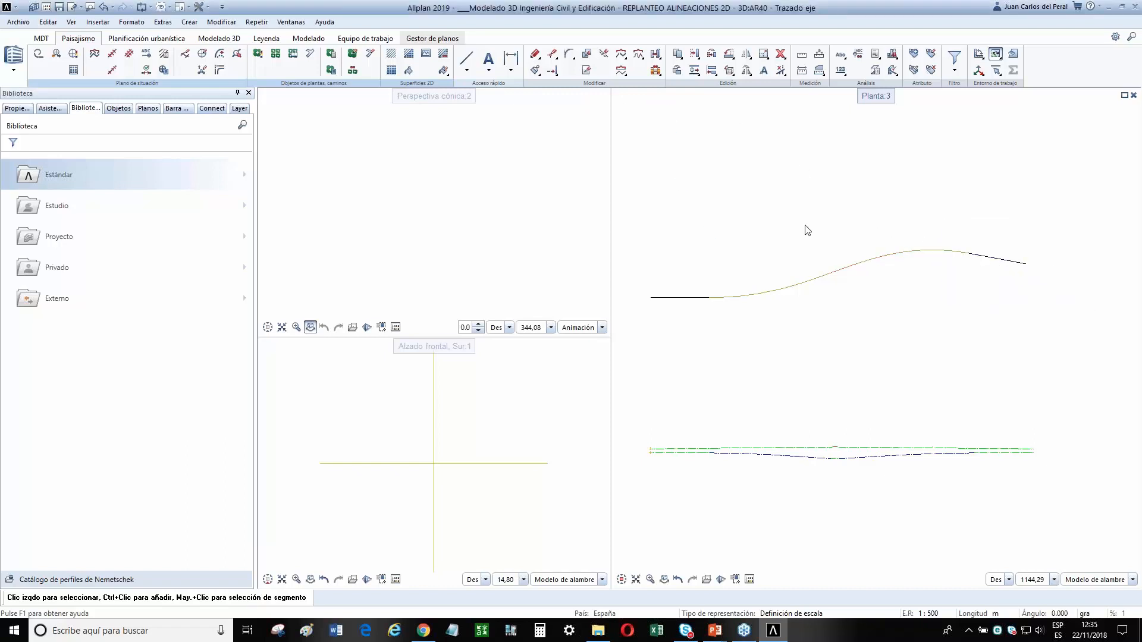
# Join the lines, arcs and clothoid of the plan alignment into one composite element, starting from its straight beginning.
pyautogui.click(636, 56)
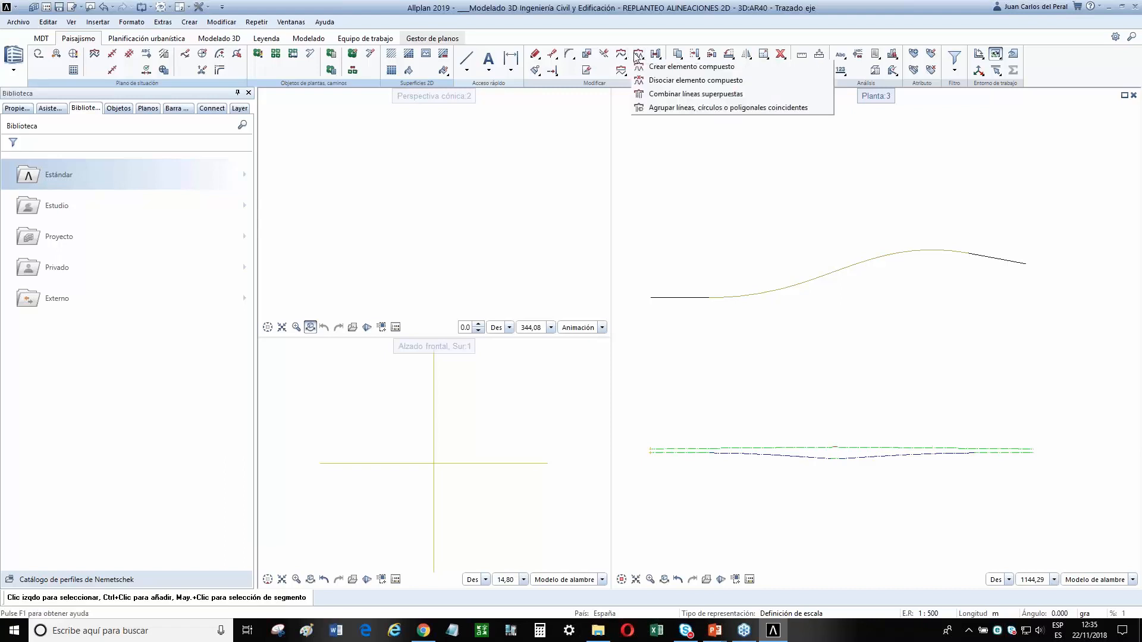
pyautogui.click(684, 66)
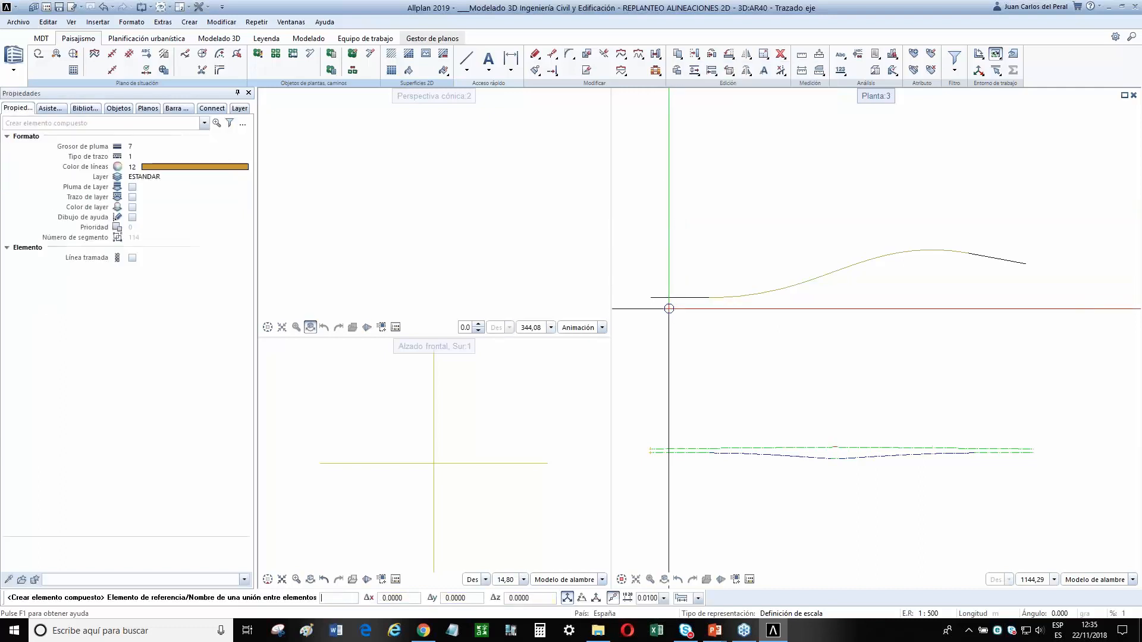
pyautogui.click(654, 298)
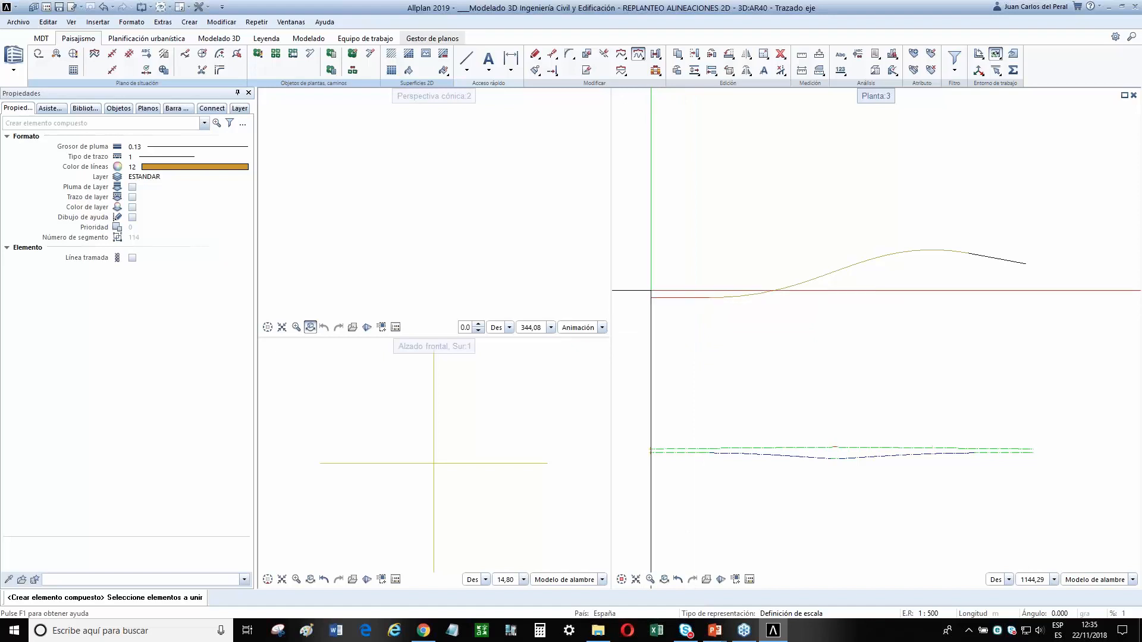
pyautogui.moveTo(692, 326); pyautogui.dragTo(1059, 220)
pyautogui.scroll(2, 692, 324)
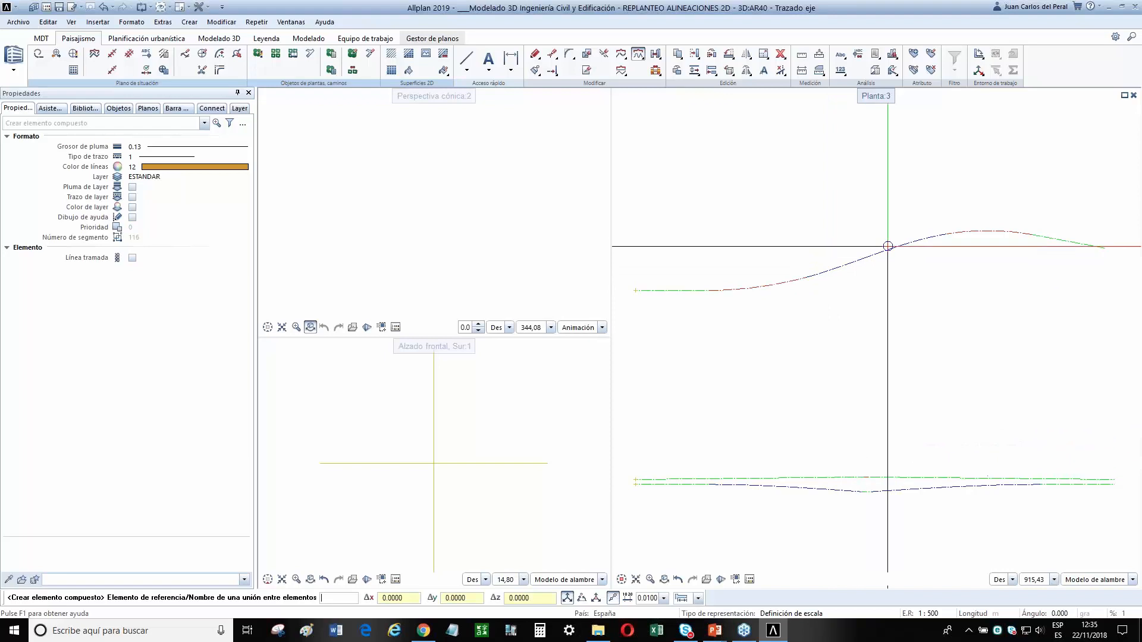
pyautogui.press('Escape')
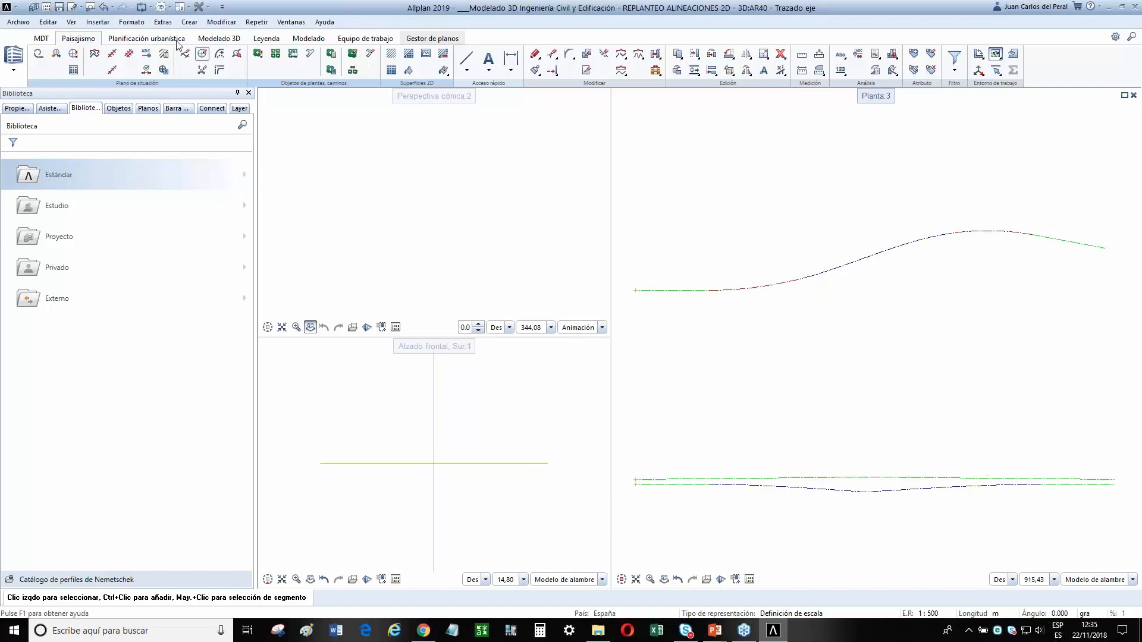
# Try to generate a 3D curve from the plan axis and upper gradient, with the smaller viewports set to front-left isometric and plan views.
pyautogui.click(218, 40)
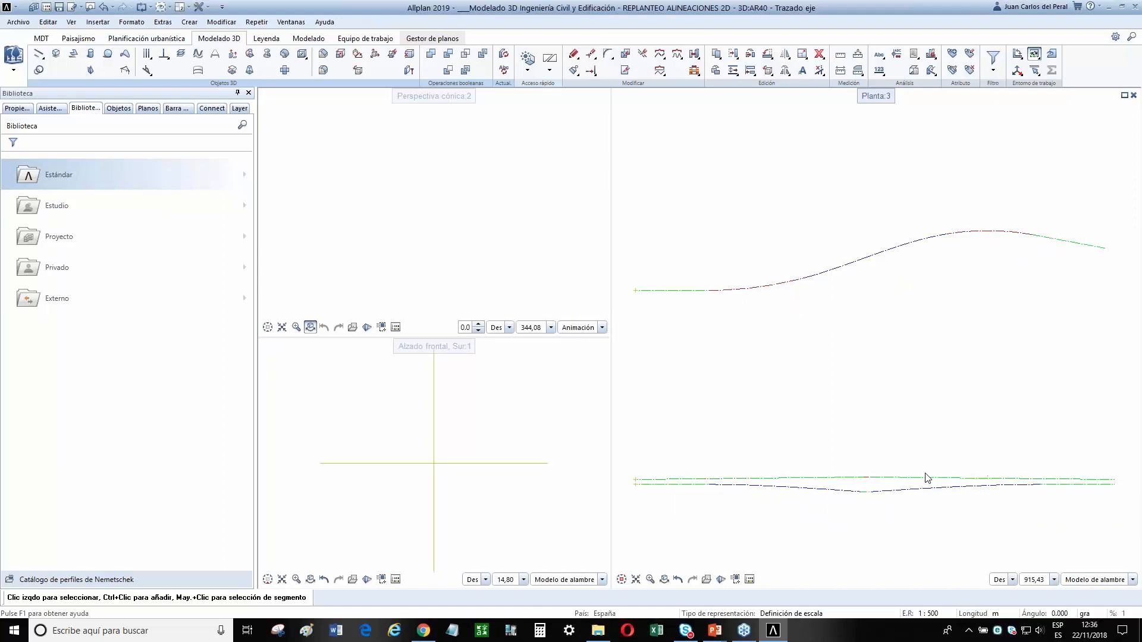
pyautogui.click(199, 55)
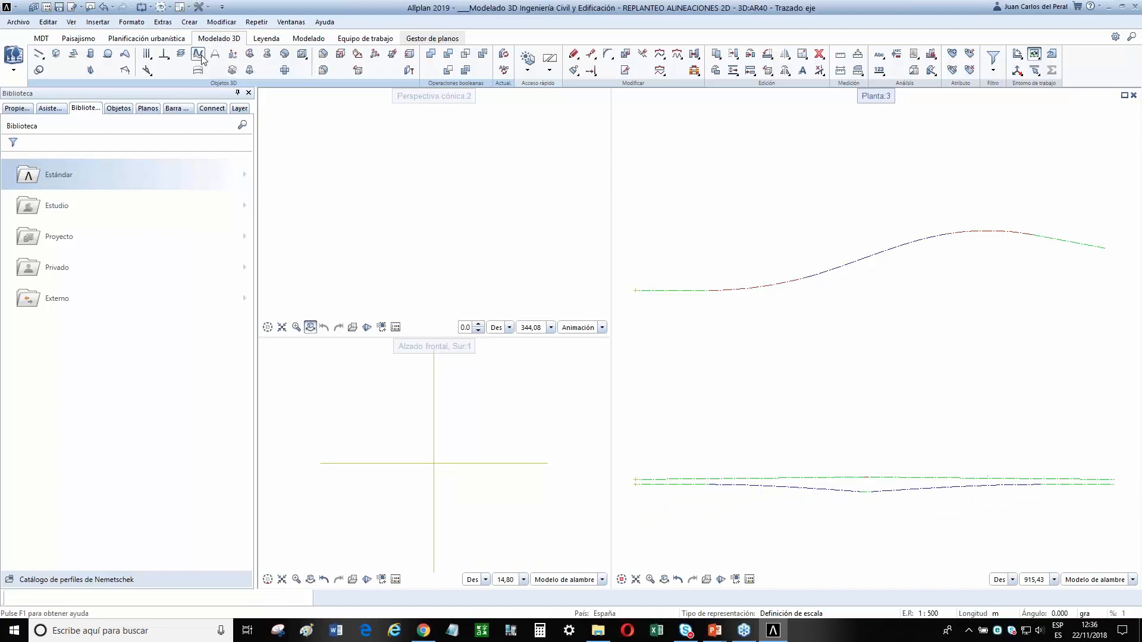
pyautogui.click(684, 290)
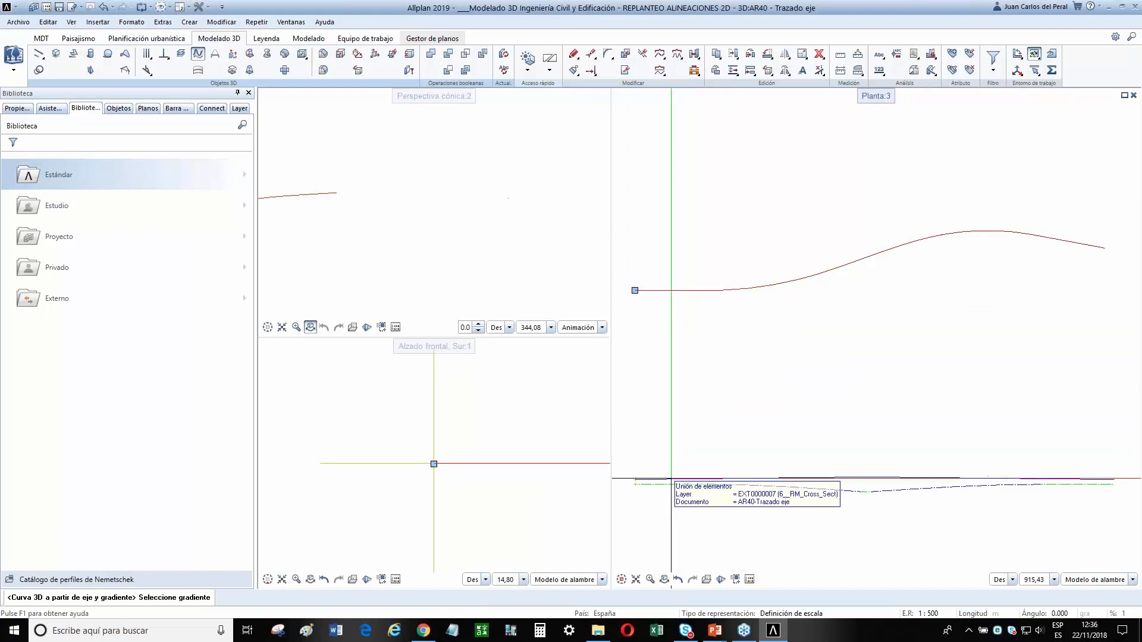
pyautogui.click(672, 479)
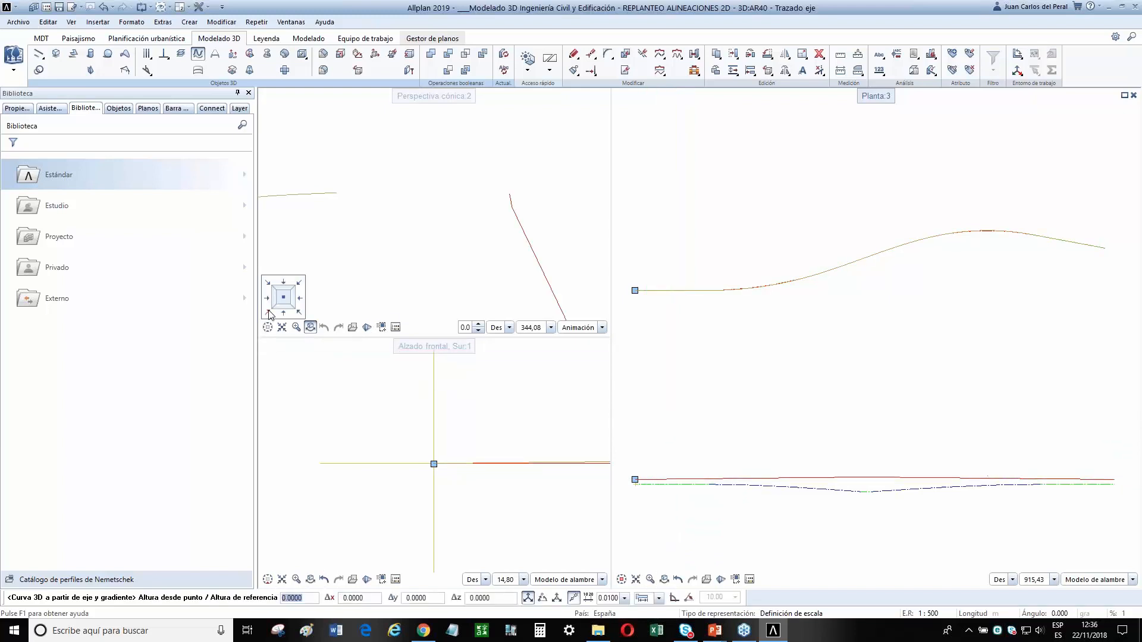
pyautogui.click(270, 314)
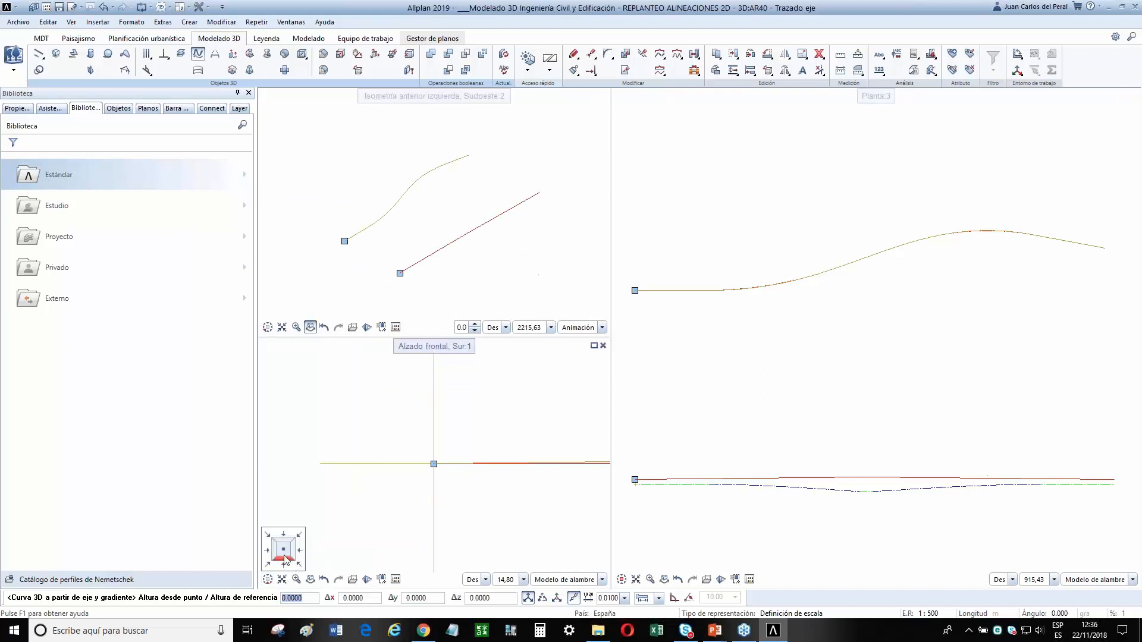
pyautogui.click(286, 559)
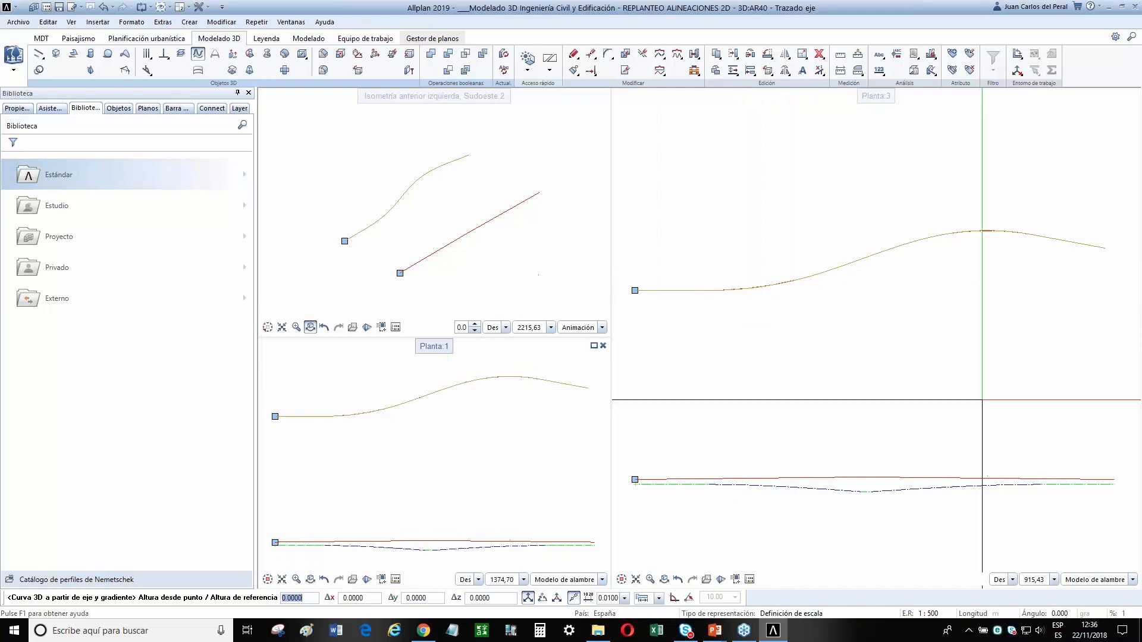
pyautogui.press('Return')
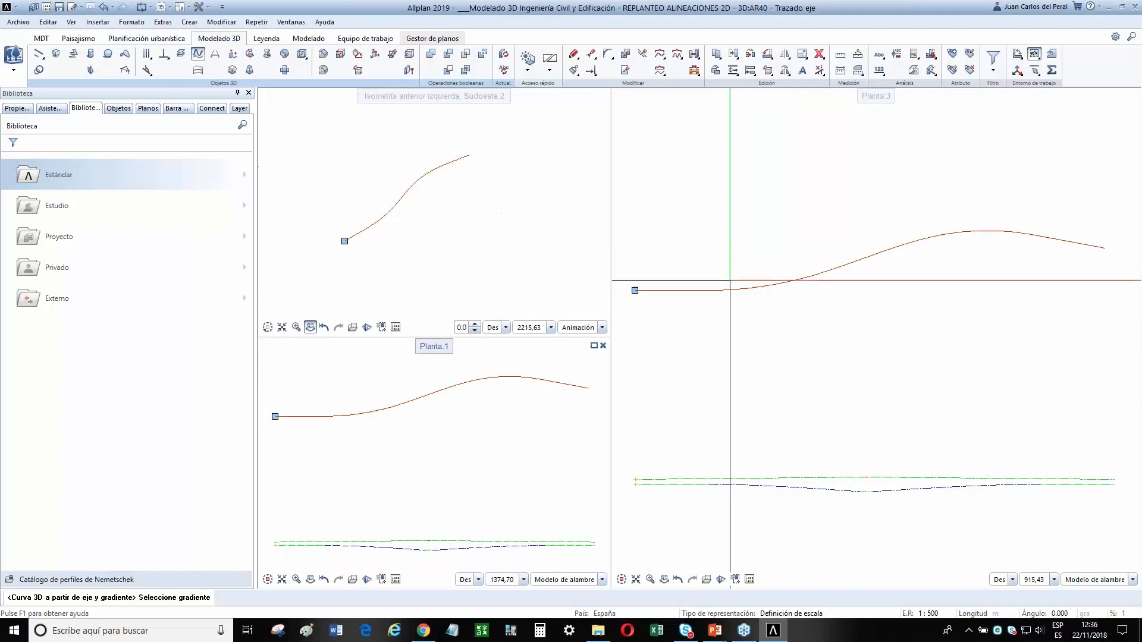
pyautogui.click(856, 482)
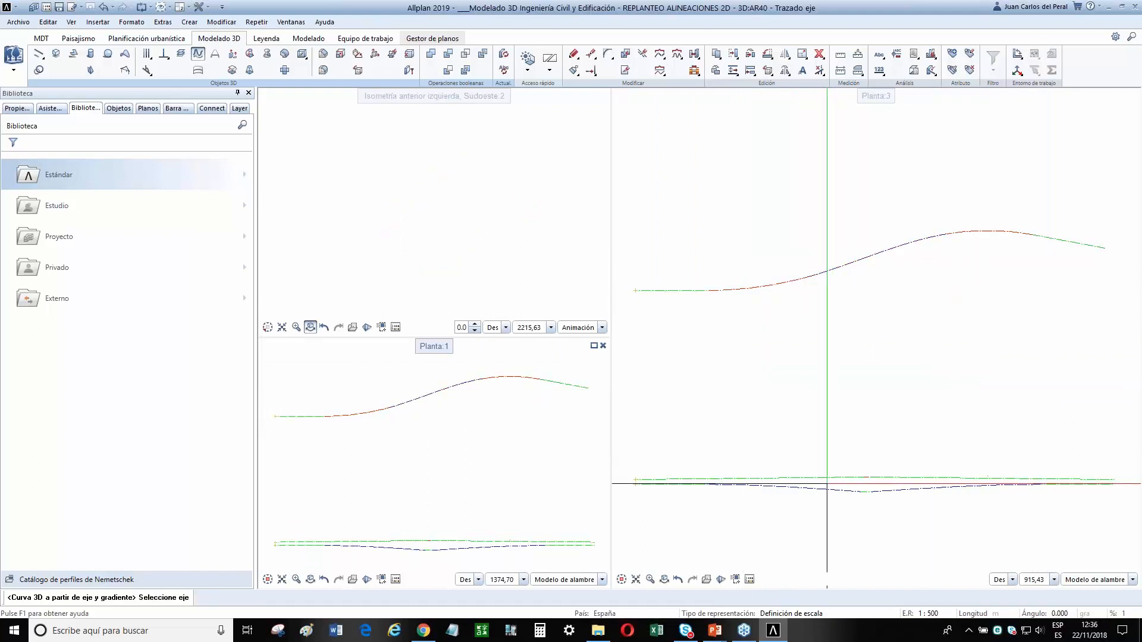
pyautogui.scroll(-2, 509, 452)
pyautogui.scroll(-2, 507, 431)
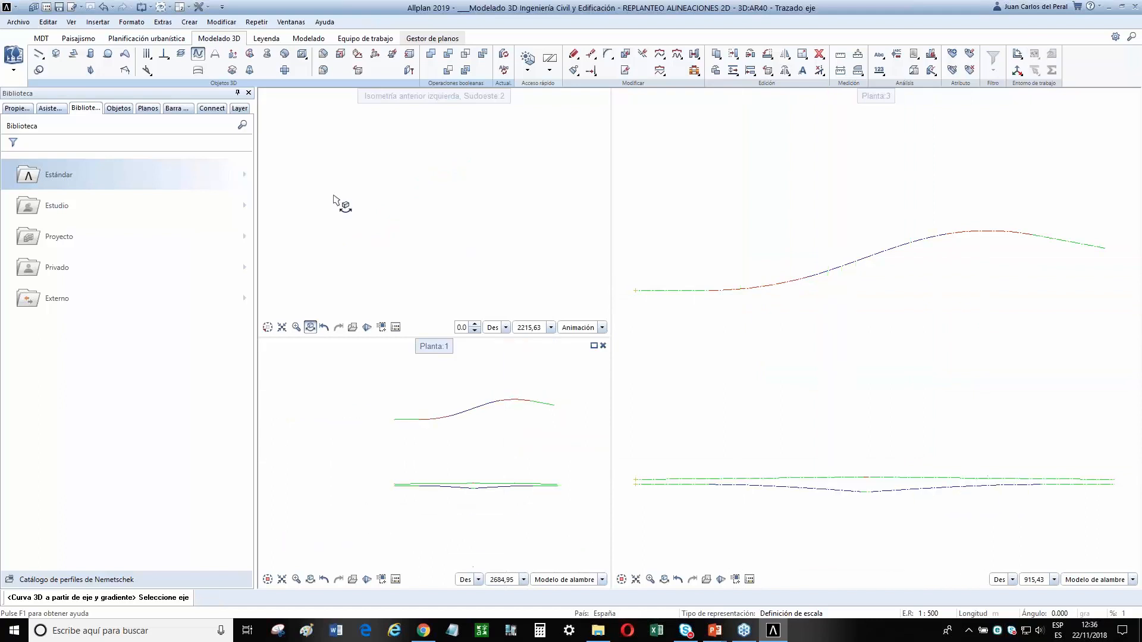
pyautogui.click(673, 292)
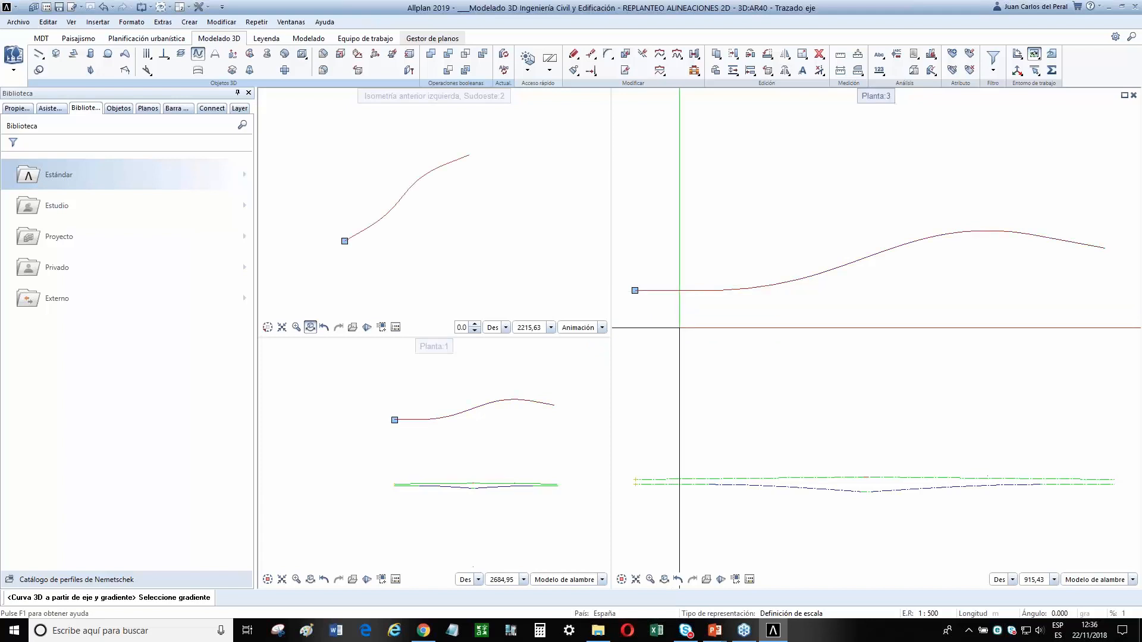
pyautogui.click(693, 479)
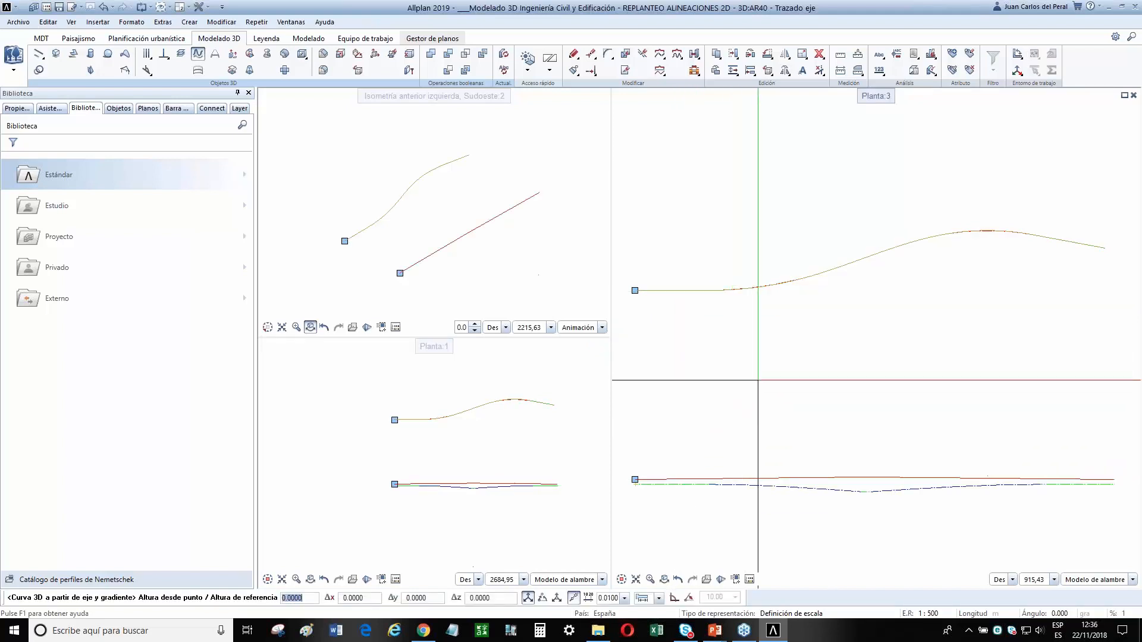
pyautogui.press('Return')
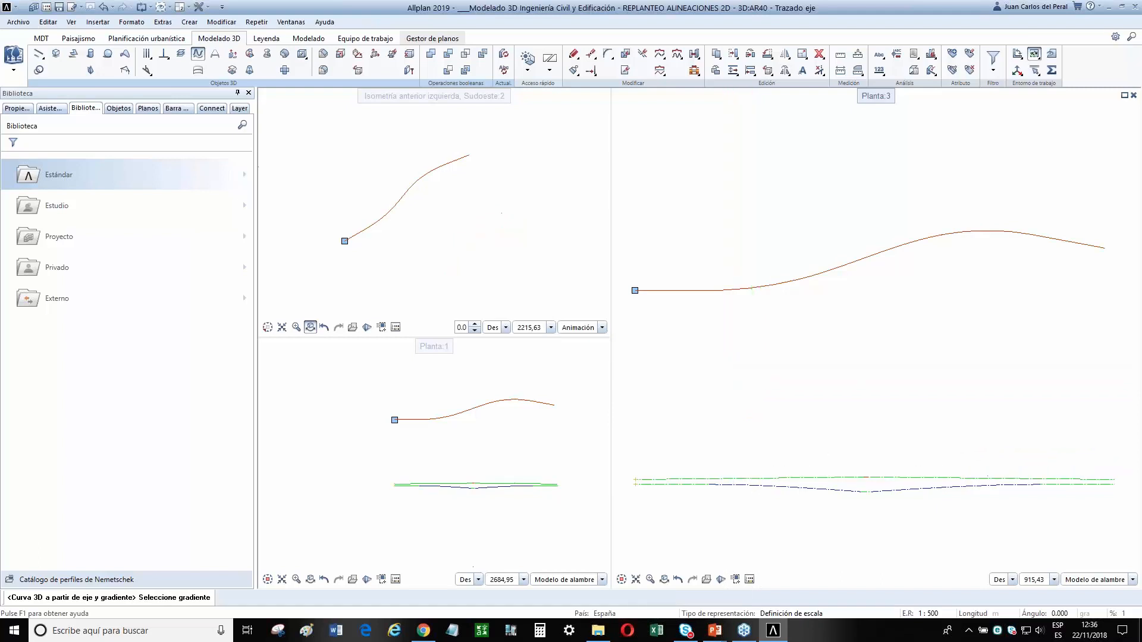
pyautogui.scroll(-3, 668, 285)
pyautogui.press('Escape')
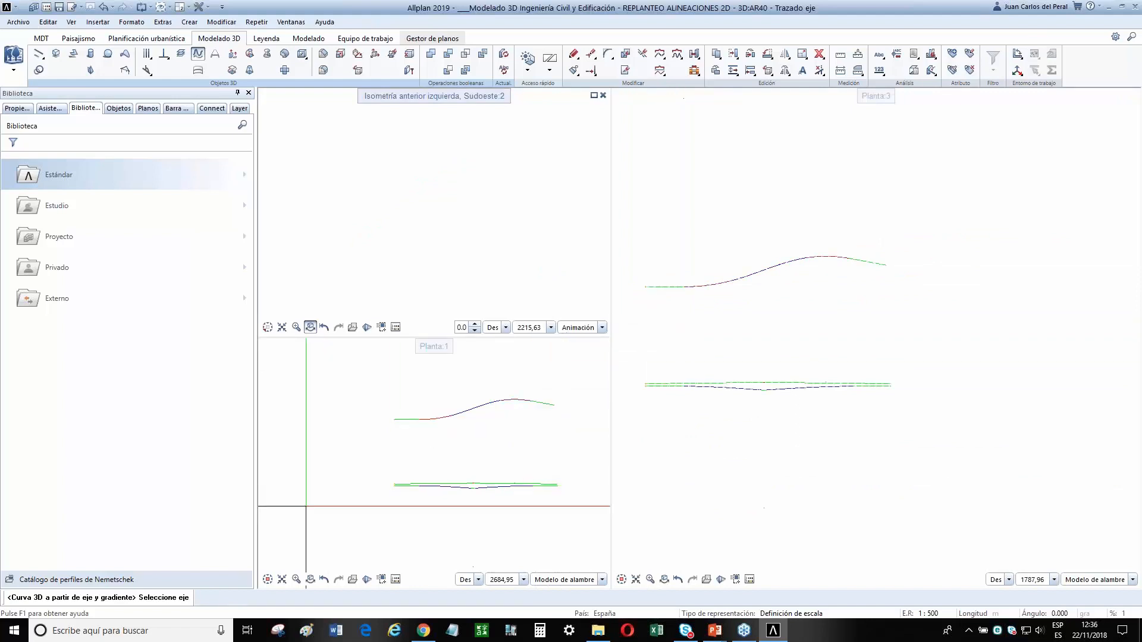
# Generate a 3D curve from the composite plan axis and the upper gradient line at reference height 0.
pyautogui.click(198, 60)
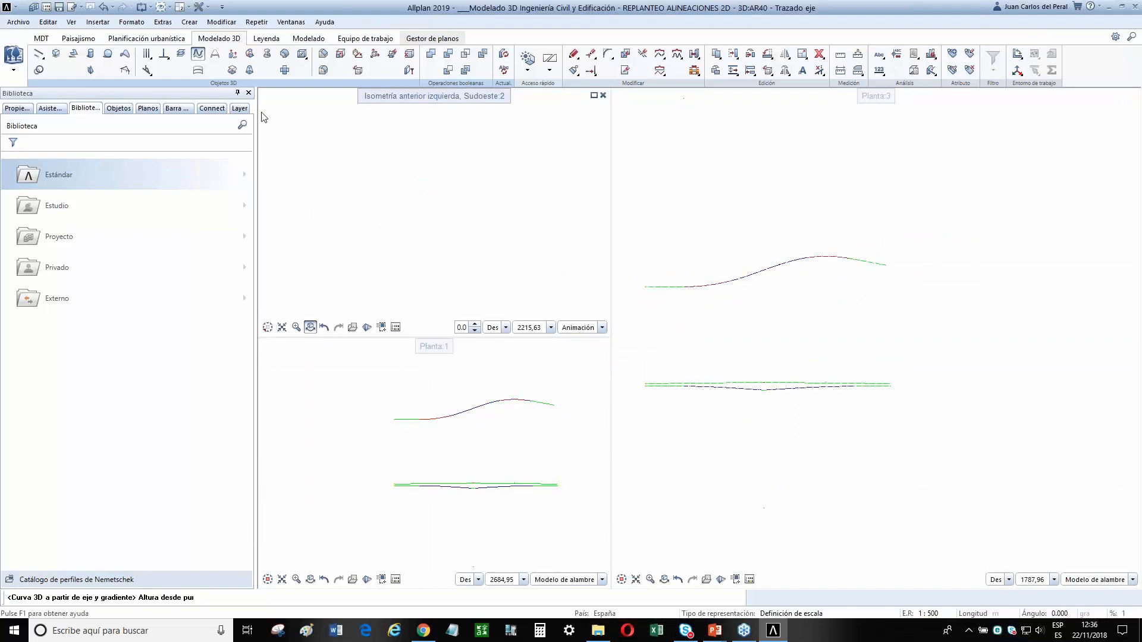
pyautogui.click(684, 287)
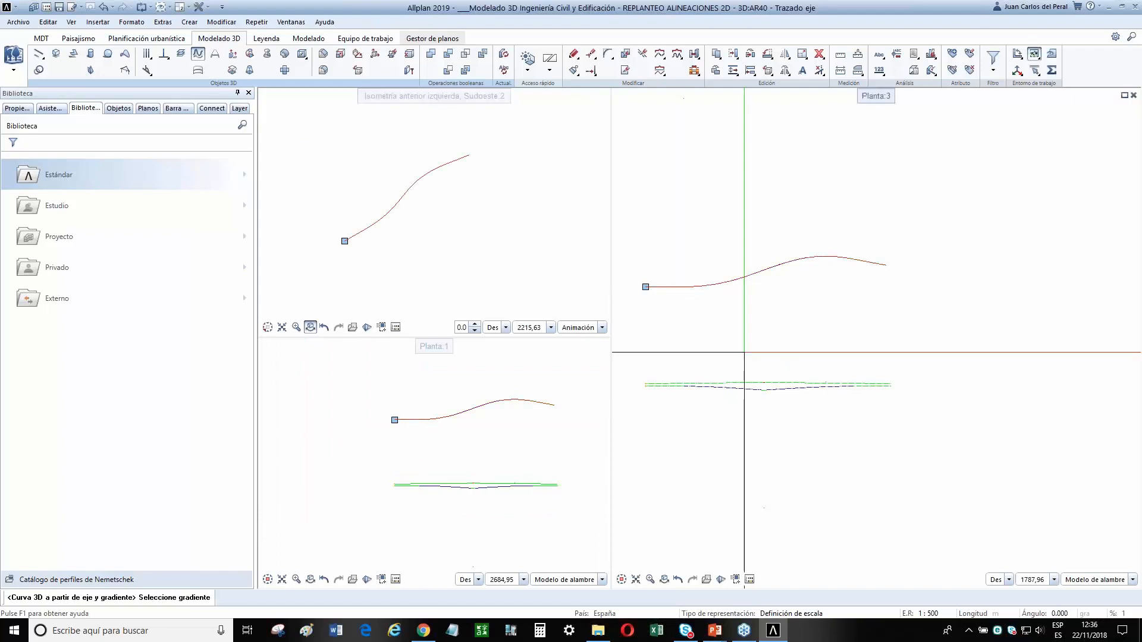
pyautogui.click(729, 384)
pyautogui.rightClick(816, 351)
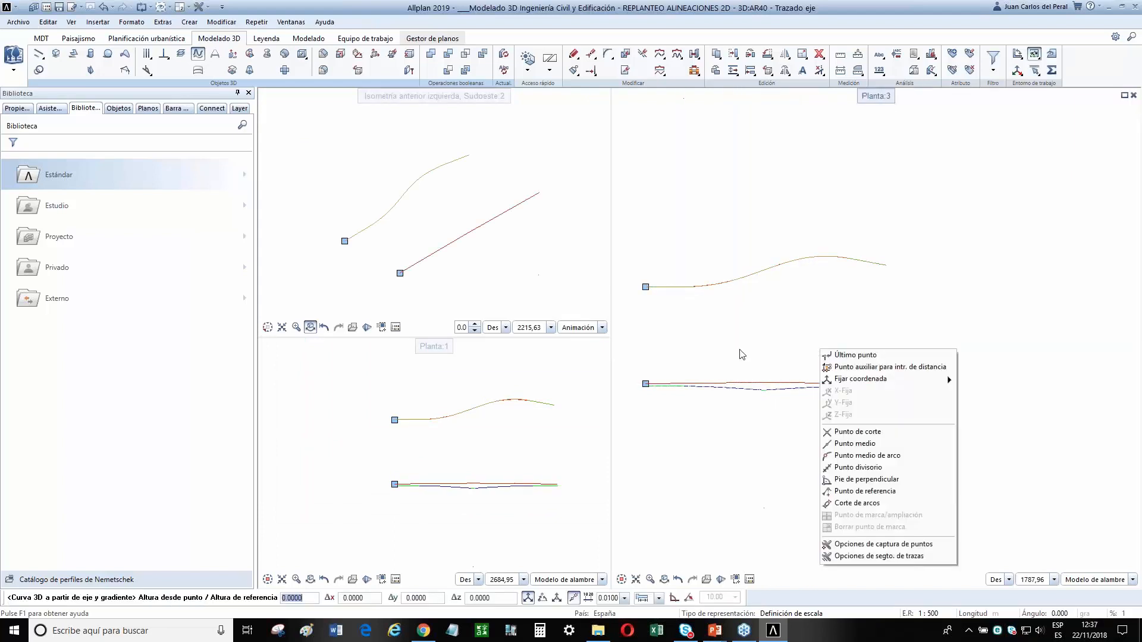
pyautogui.click(860, 313)
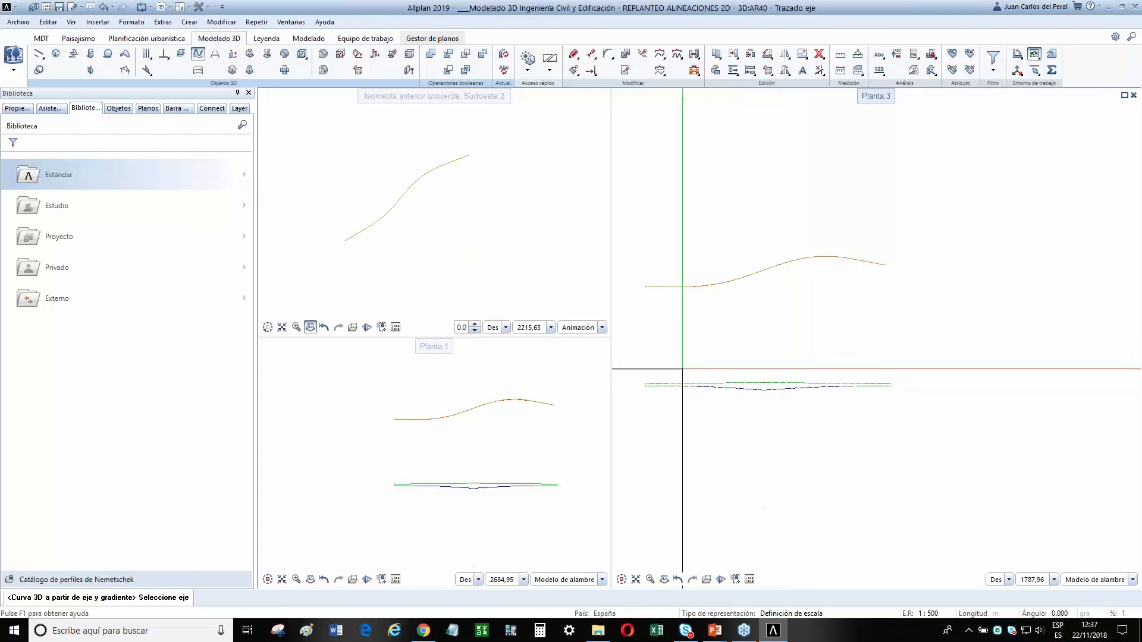
# Generate a second 3D curve from the composite plan axis and the lower gradient line at reference height -3.5.
pyautogui.scroll(3, 684, 325)
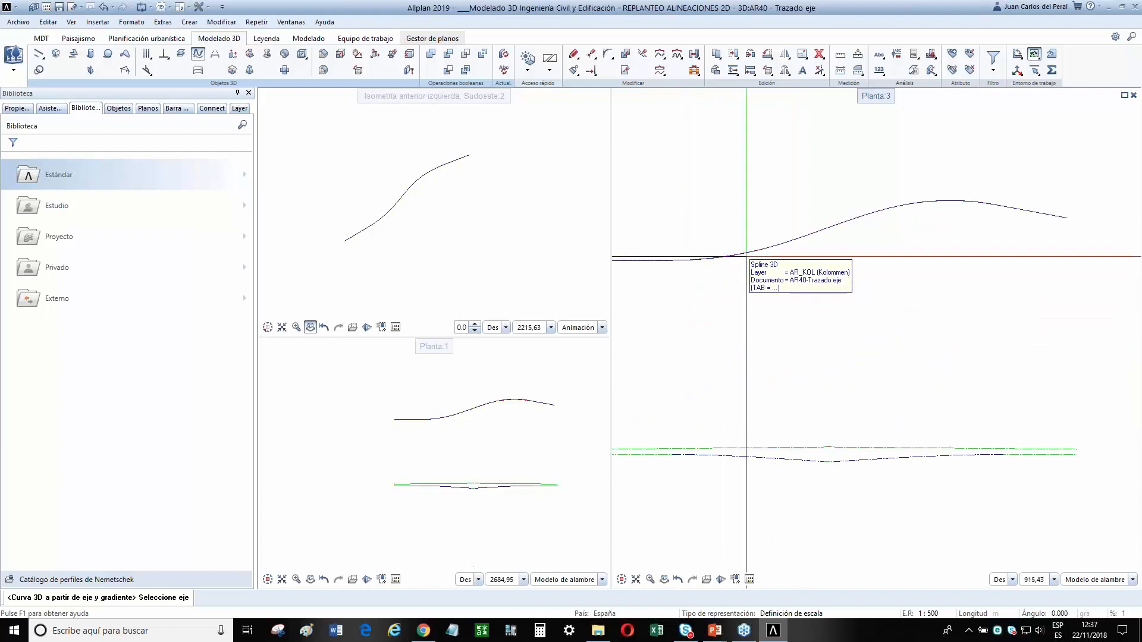
pyautogui.scroll(6, 749, 256)
pyautogui.scroll(3, 769, 237)
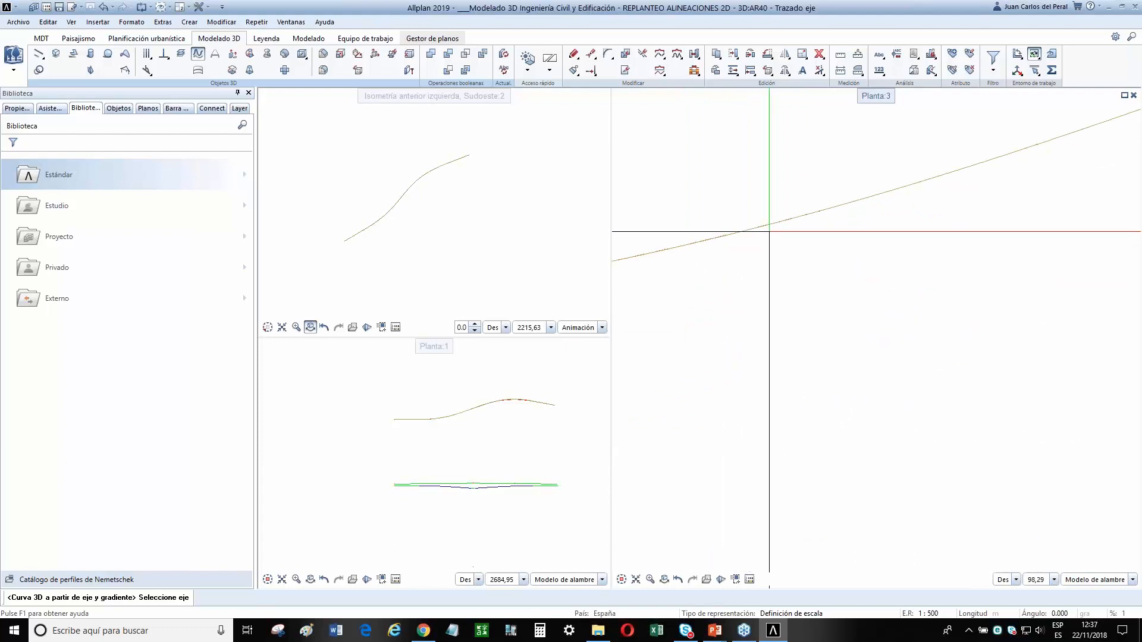
pyautogui.click(771, 225)
pyautogui.scroll(-7, 790, 290)
pyautogui.scroll(-1, 799, 359)
pyautogui.moveTo(799, 360); pyautogui.dragTo(832, 272, button='middle')
pyautogui.scroll(1, 801, 483)
pyautogui.moveTo(757, 480); pyautogui.dragTo(756, 442, button='middle')
pyautogui.click(756, 443)
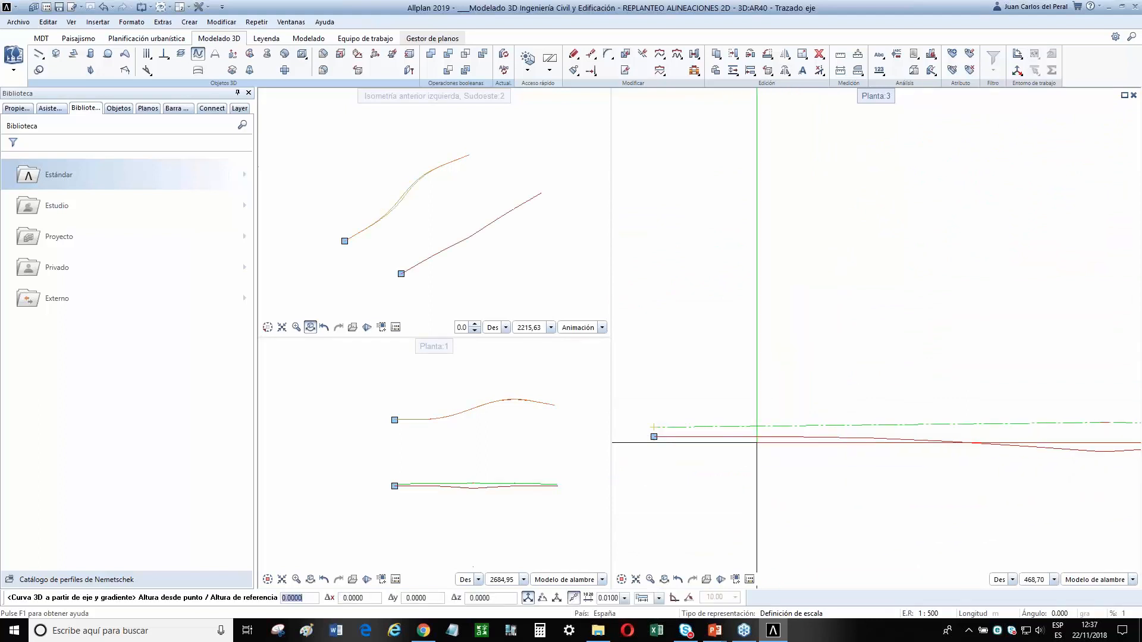
pyautogui.scroll(8, 404, 205)
pyautogui.scroll(5, 411, 204)
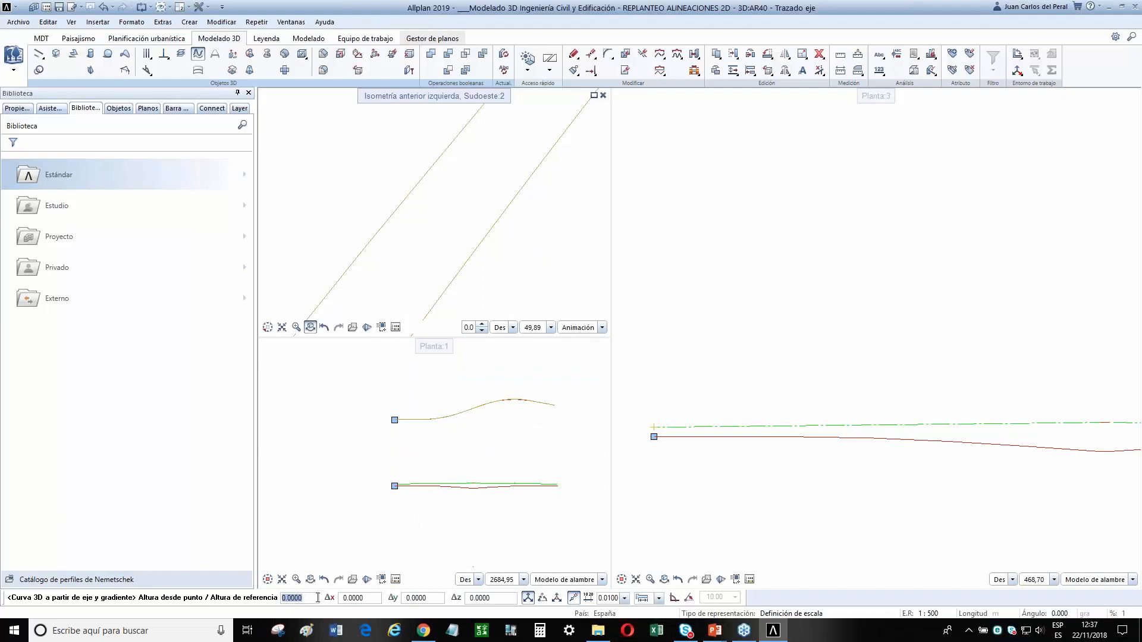
pyautogui.press('BackSpace')
pyautogui.write('-3.5')
pyautogui.press('Return')
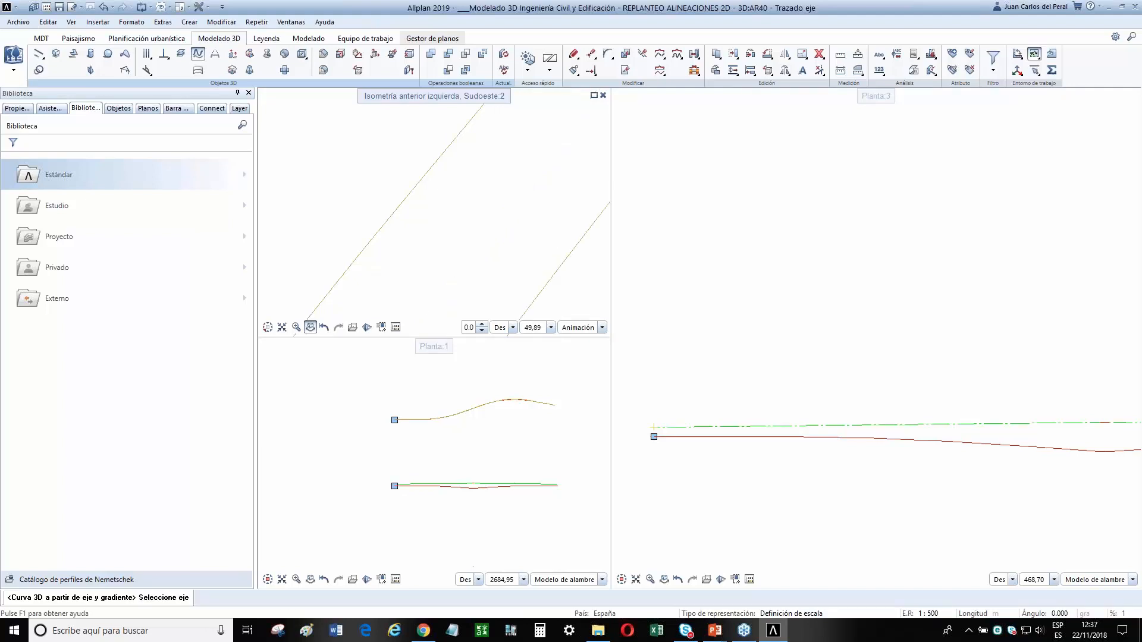
# Examine the two 3D curves along their length in the isometric view, and fit the whole drawing in the main plan view.
pyautogui.scroll(-1, 362, 499)
pyautogui.scroll(-5, 426, 256)
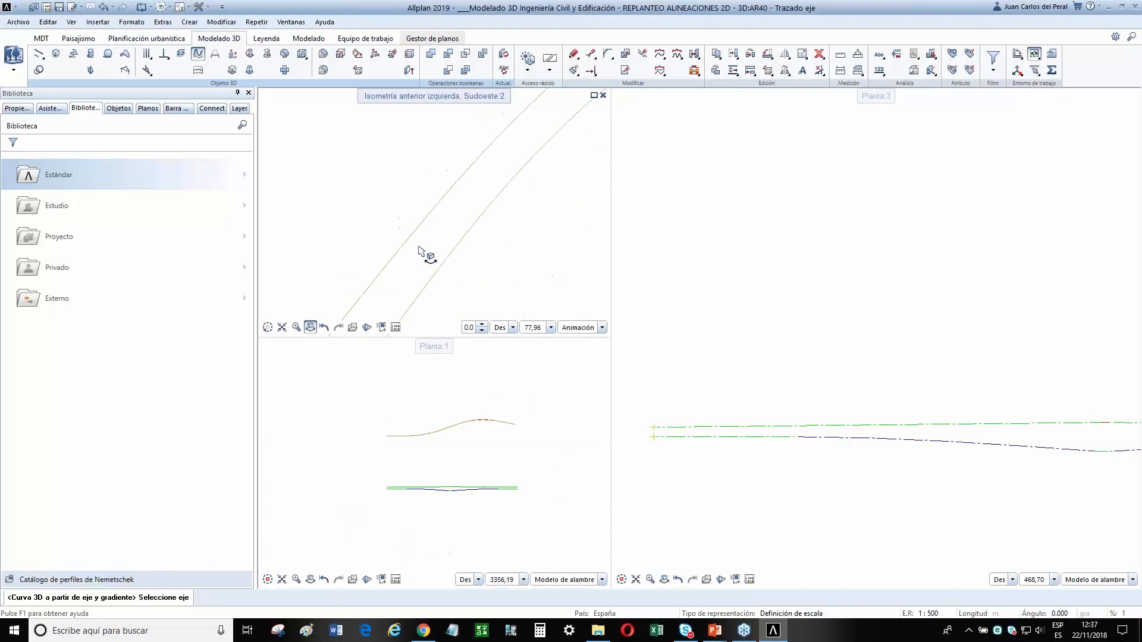
pyautogui.scroll(2, 361, 263)
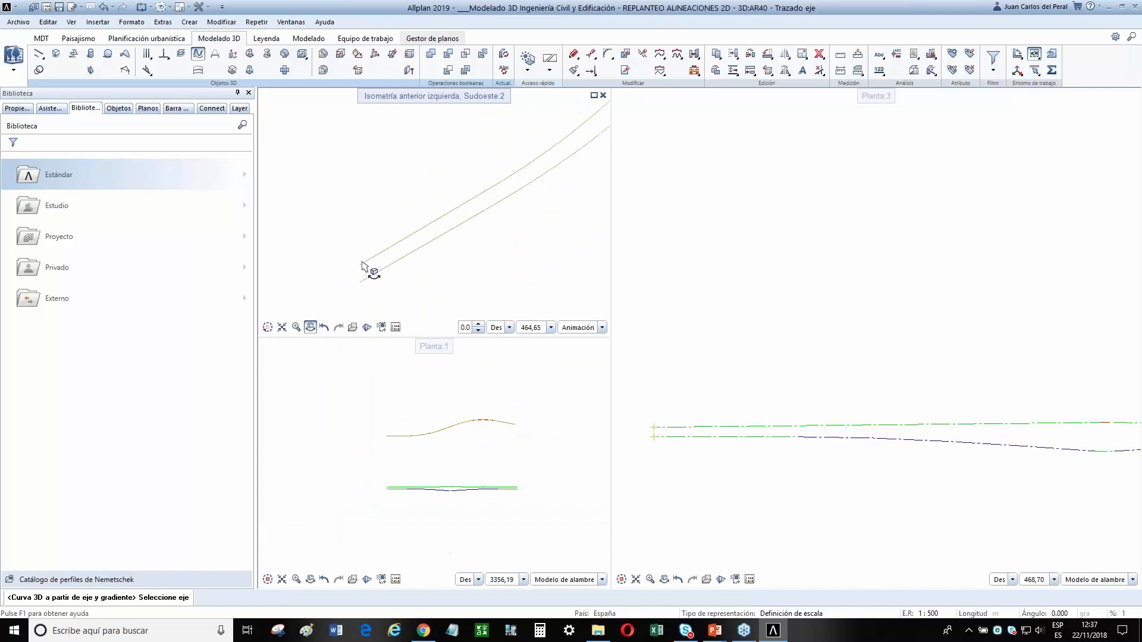
pyautogui.scroll(-5, 423, 283)
pyautogui.moveTo(447, 277); pyautogui.dragTo(448, 278, button='middle')
pyautogui.scroll(-1, 456, 277)
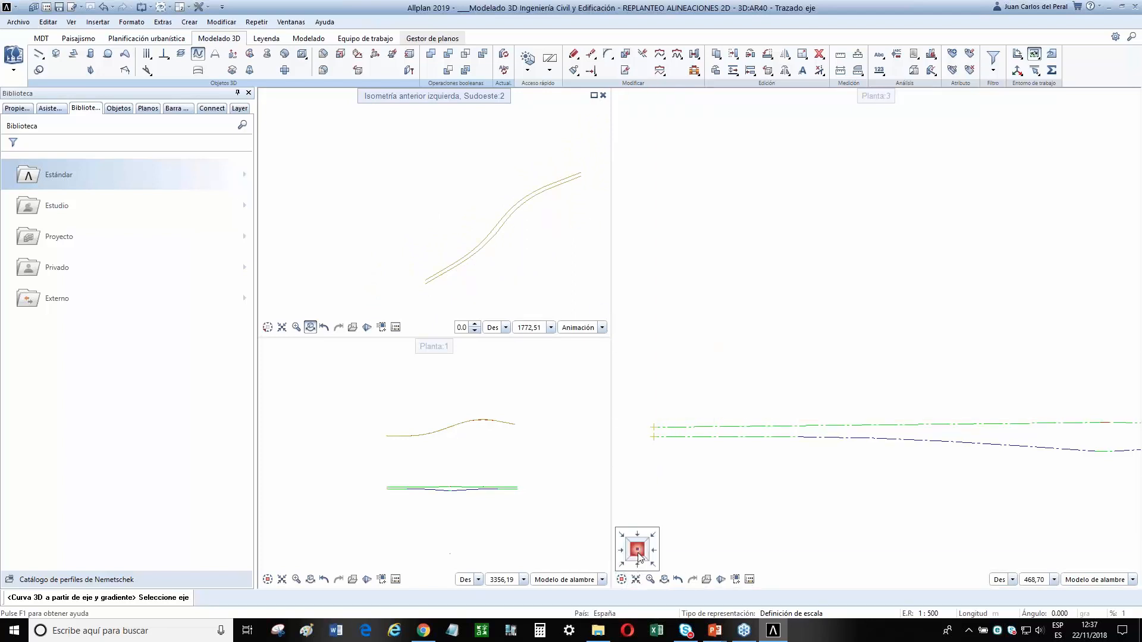
pyautogui.click(638, 557)
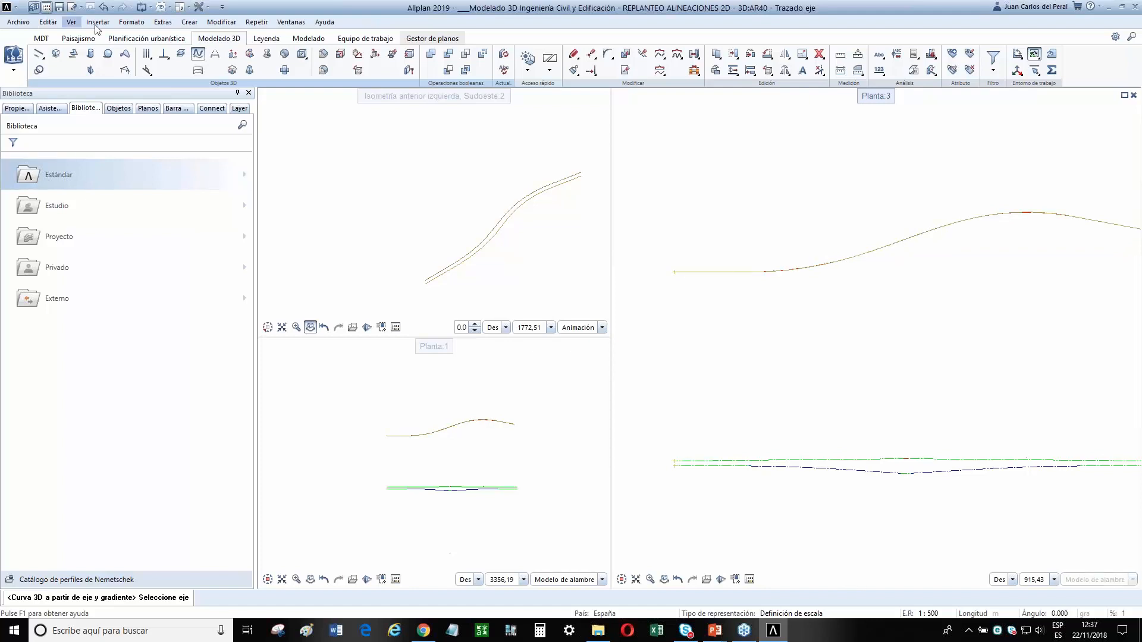
# Maximize the main plan view and delete the 3D curves lying over the plan alignment.
pyautogui.click(78, 38)
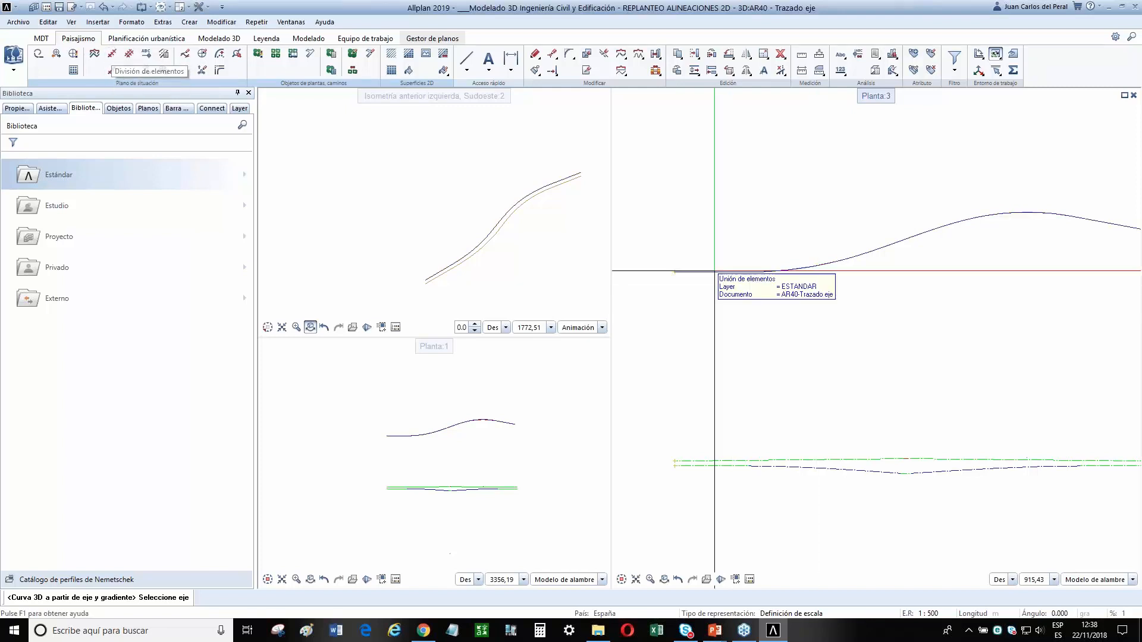
pyautogui.doubleClick(874, 98)
pyautogui.scroll(4, 530, 301)
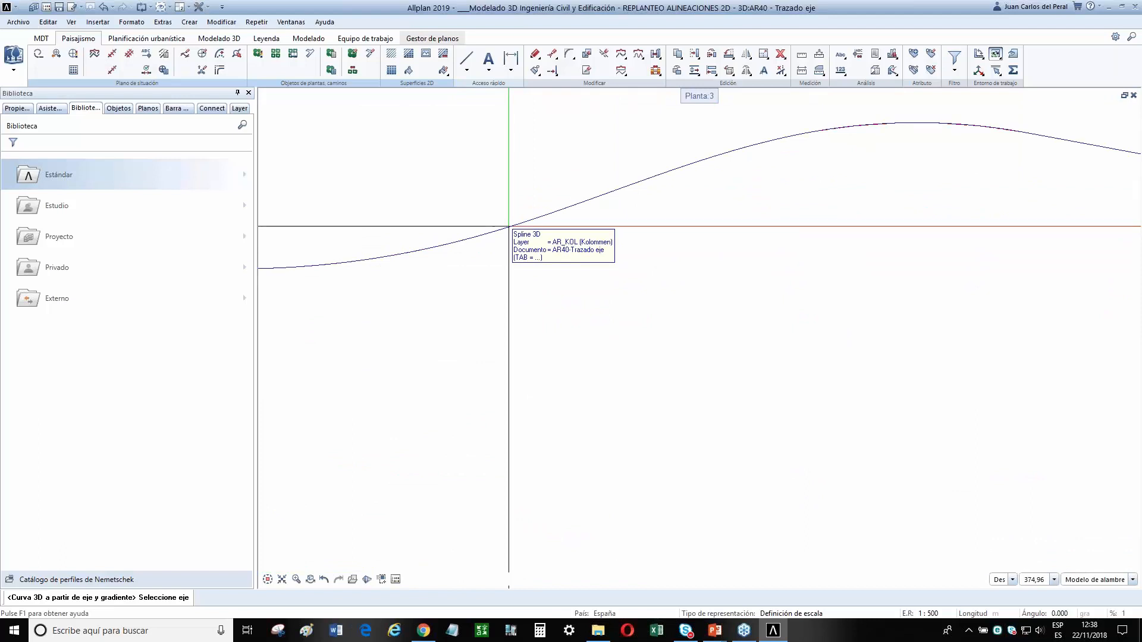
pyautogui.scroll(5, 518, 221)
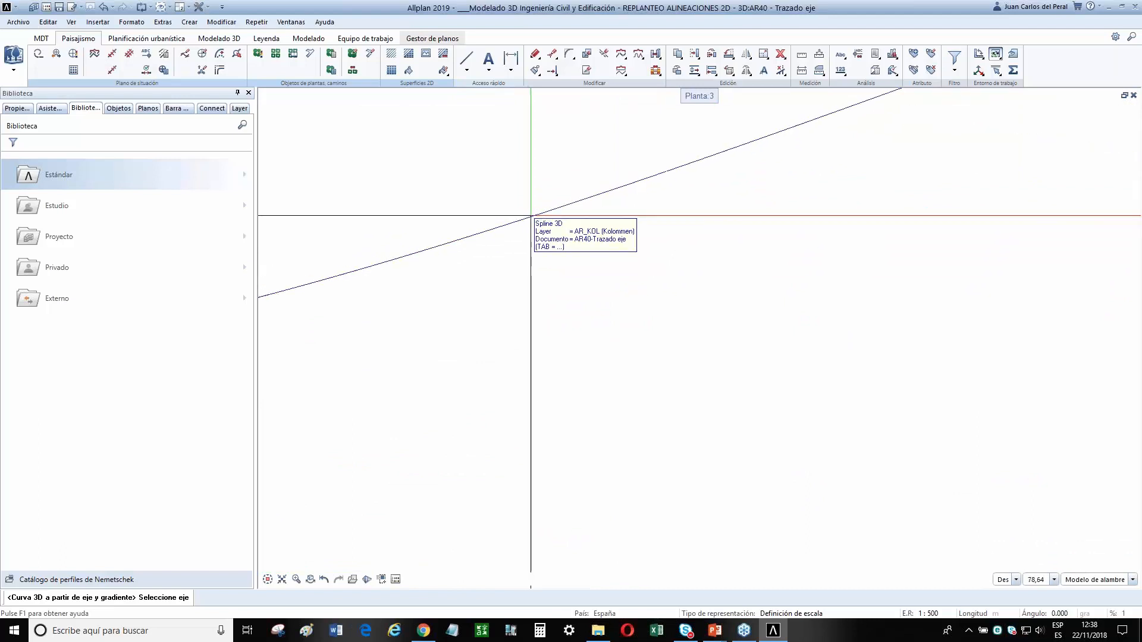
pyautogui.scroll(-4, 566, 248)
pyautogui.scroll(-2, 566, 248)
pyautogui.click(612, 254)
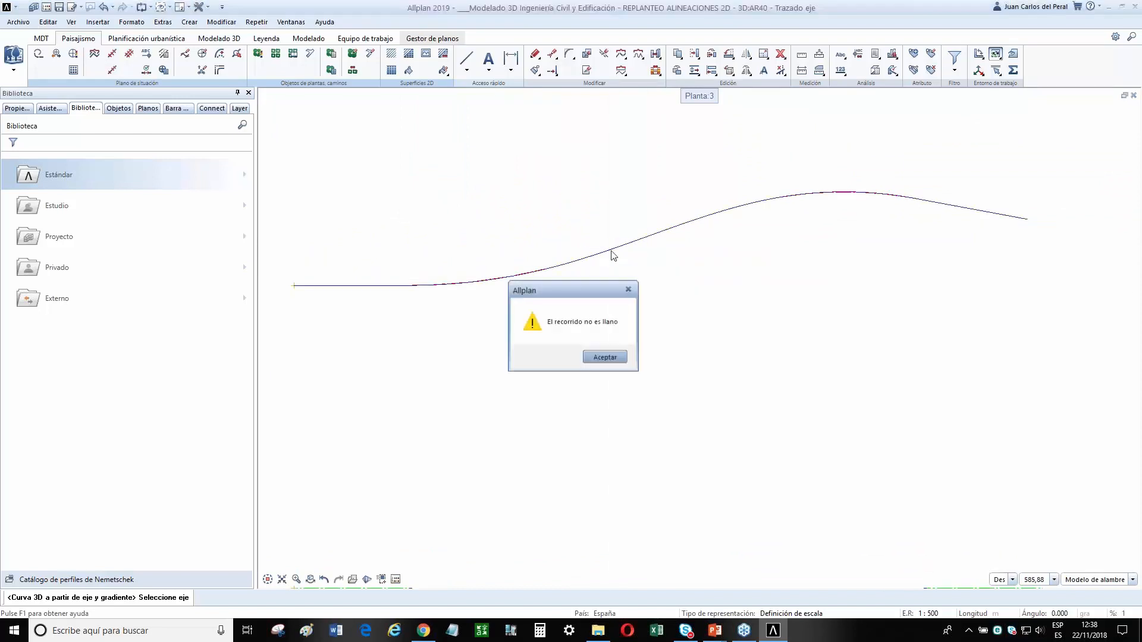
pyautogui.click(604, 358)
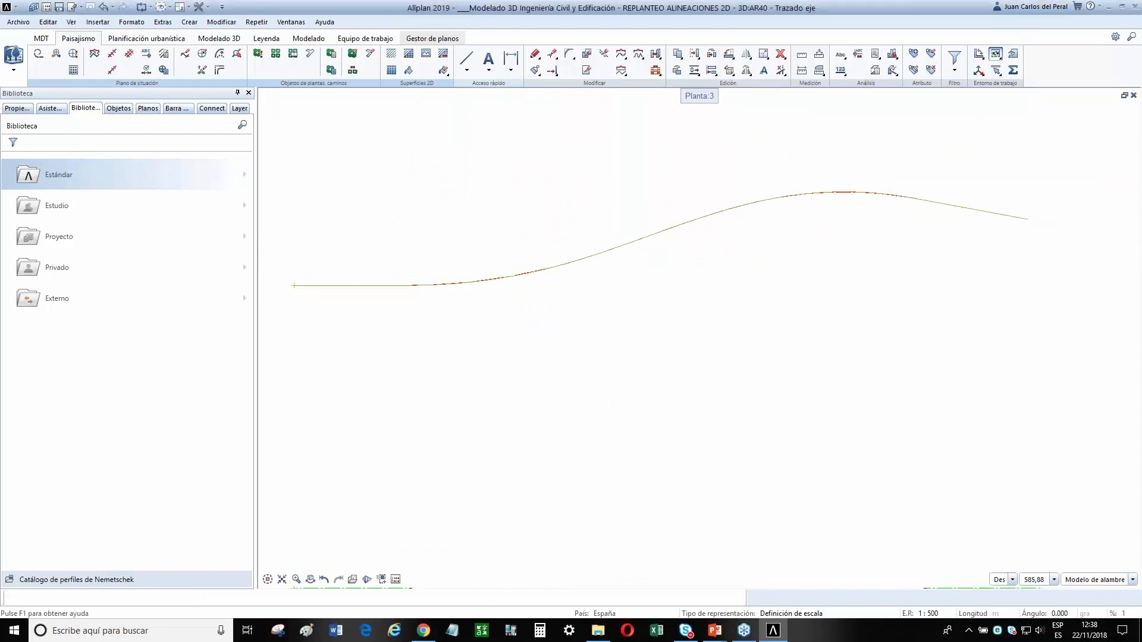
pyautogui.click(657, 234)
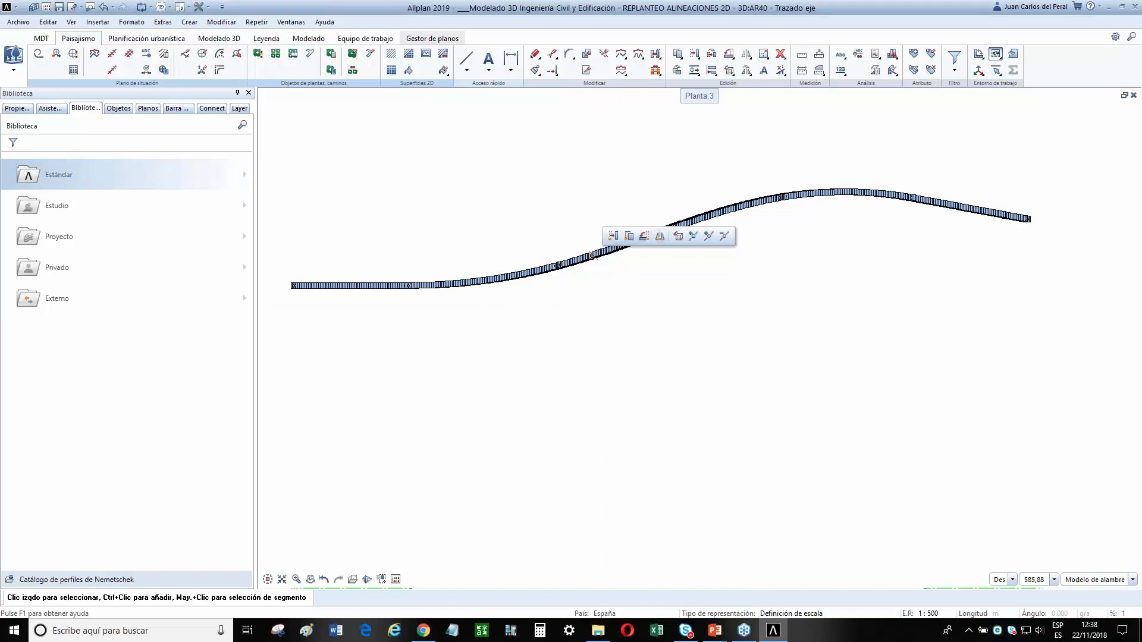
pyautogui.press('Delete')
pyautogui.click(598, 259)
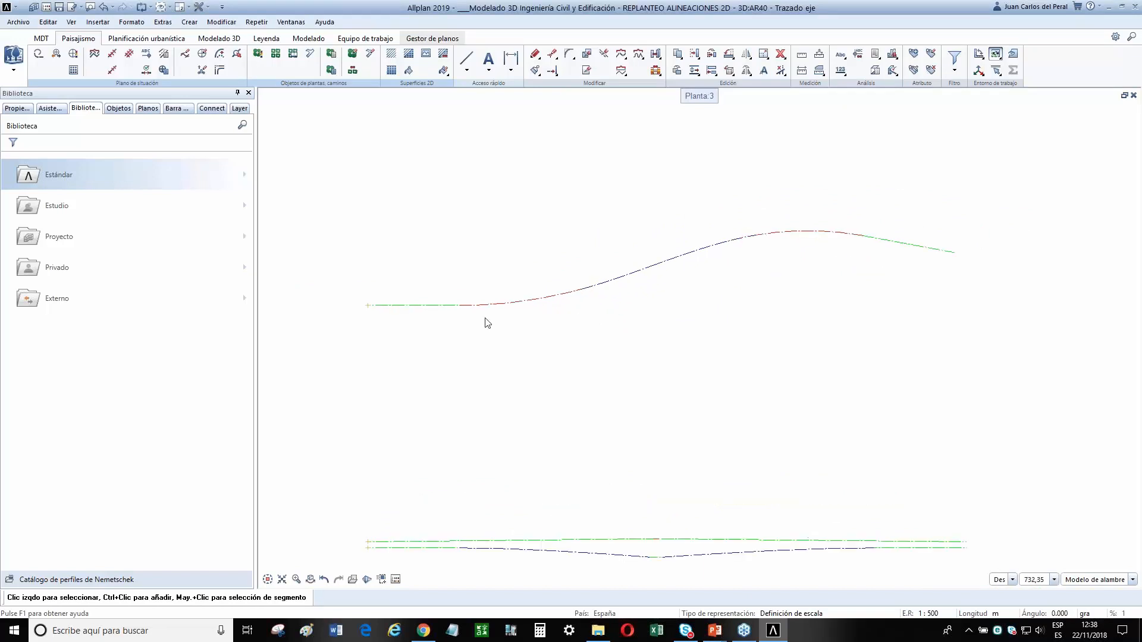
# Add station marks along the composite plan axis at an interval of 20 m.
pyautogui.click(112, 70)
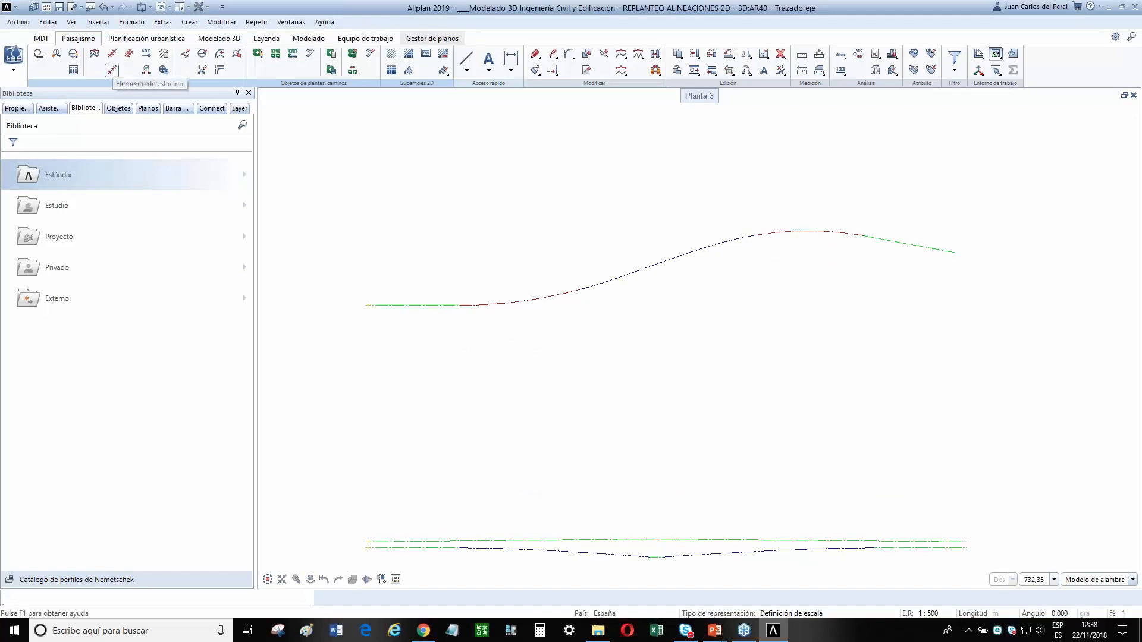
pyautogui.click(387, 304)
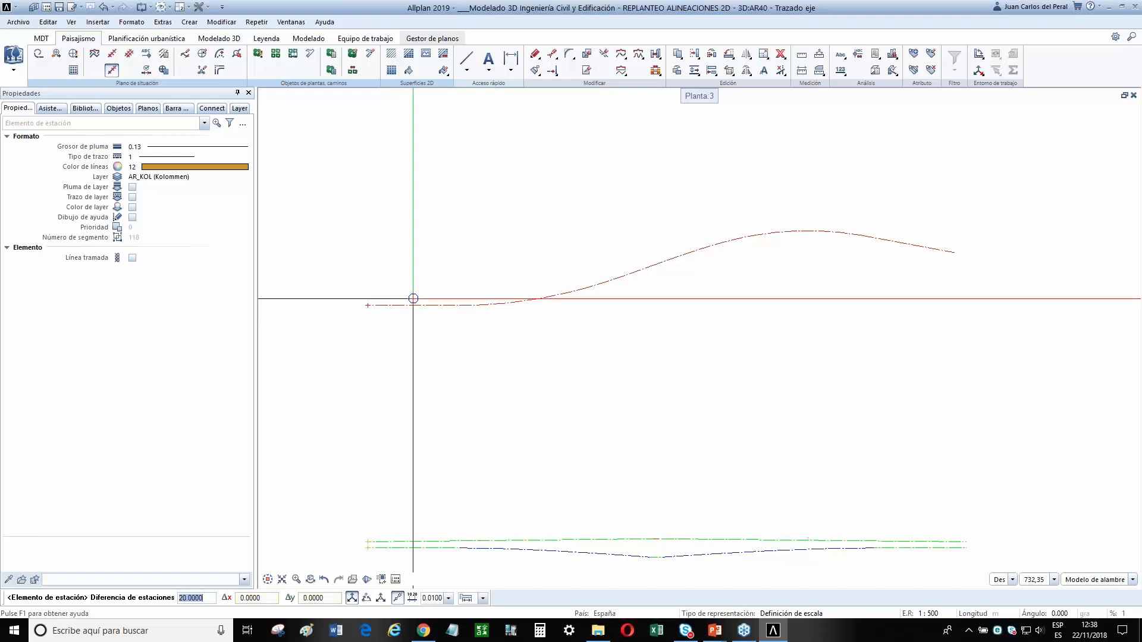
pyautogui.press('Return')
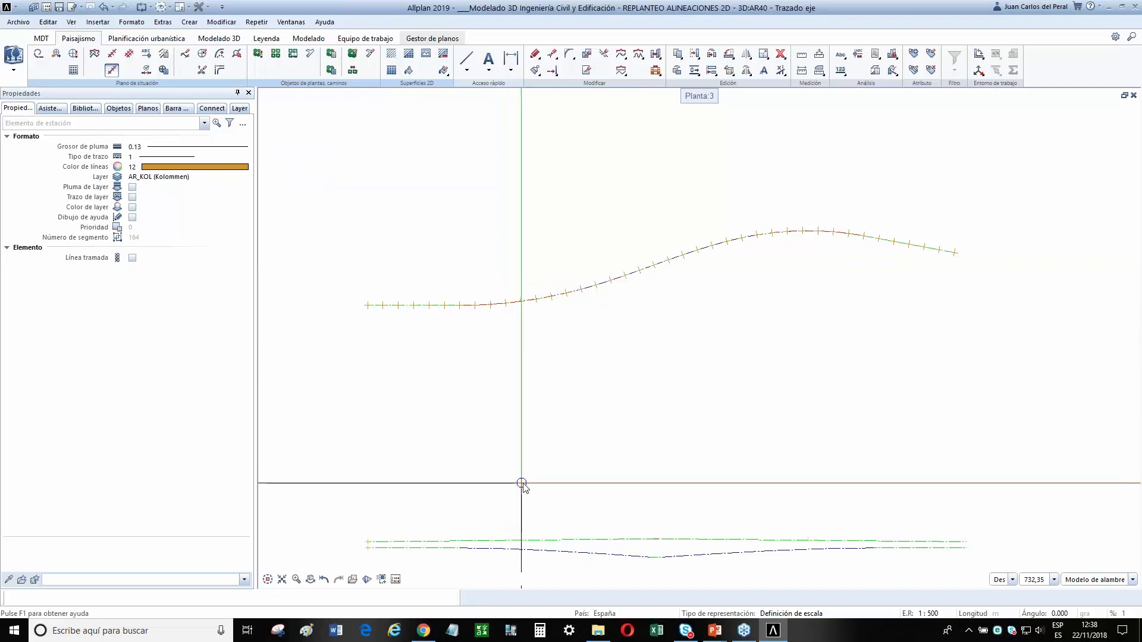
pyautogui.press('Escape')
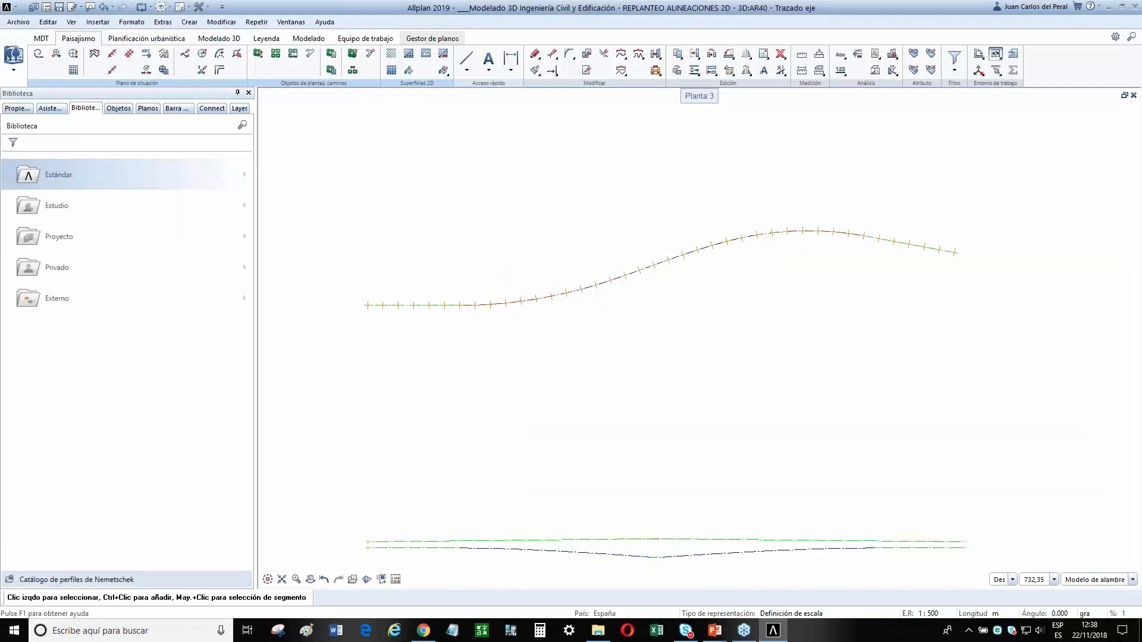
# Try to create a height legend (Altura) for the plan axis with a height enlargement factor of 100.
pyautogui.hotkey('alt', 'Tab')
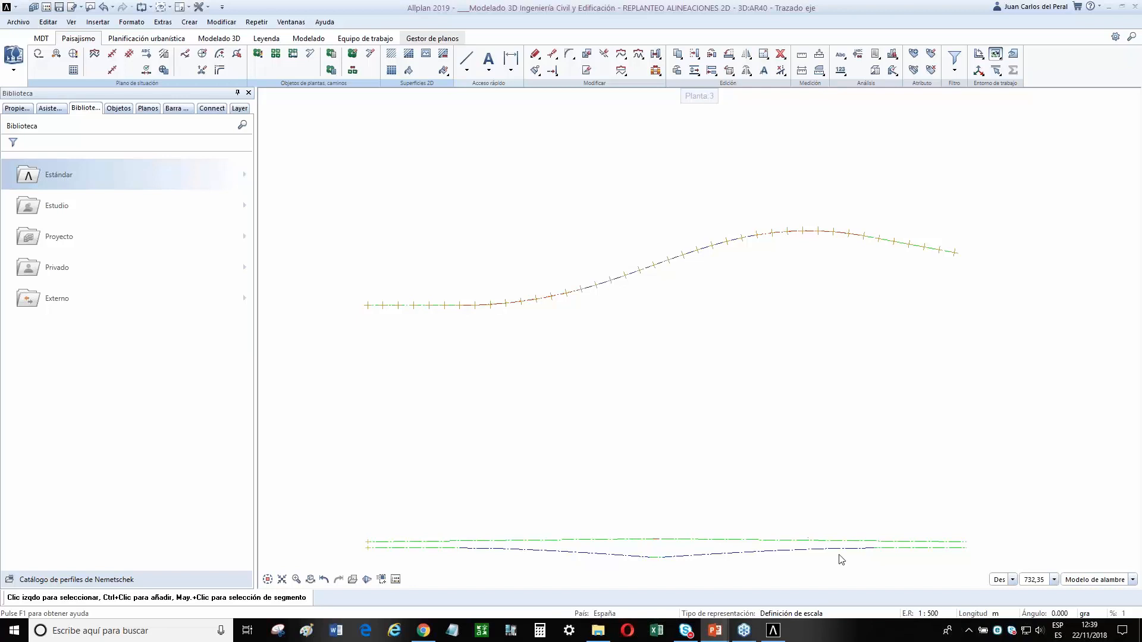
pyautogui.click(146, 55)
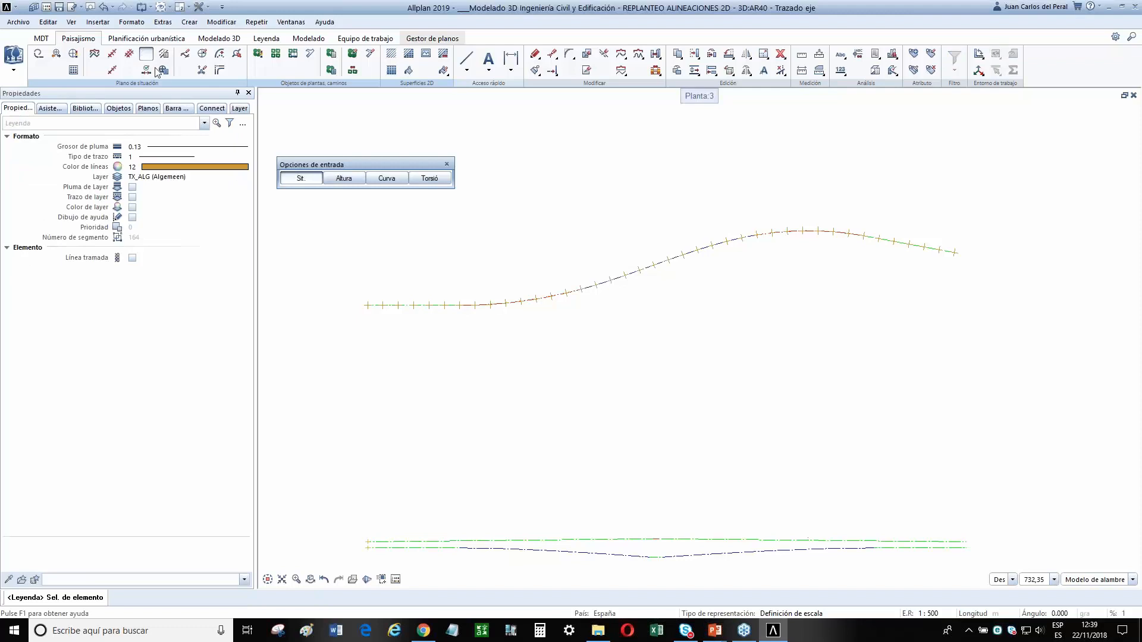
pyautogui.click(343, 178)
pyautogui.scroll(5, 414, 318)
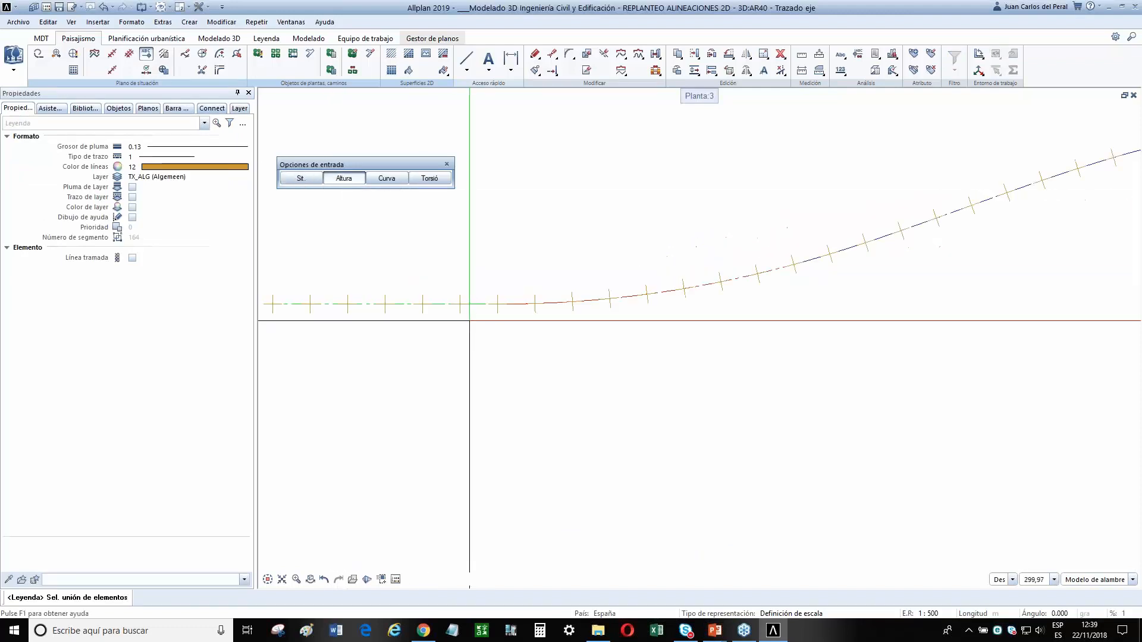
pyautogui.click(395, 300)
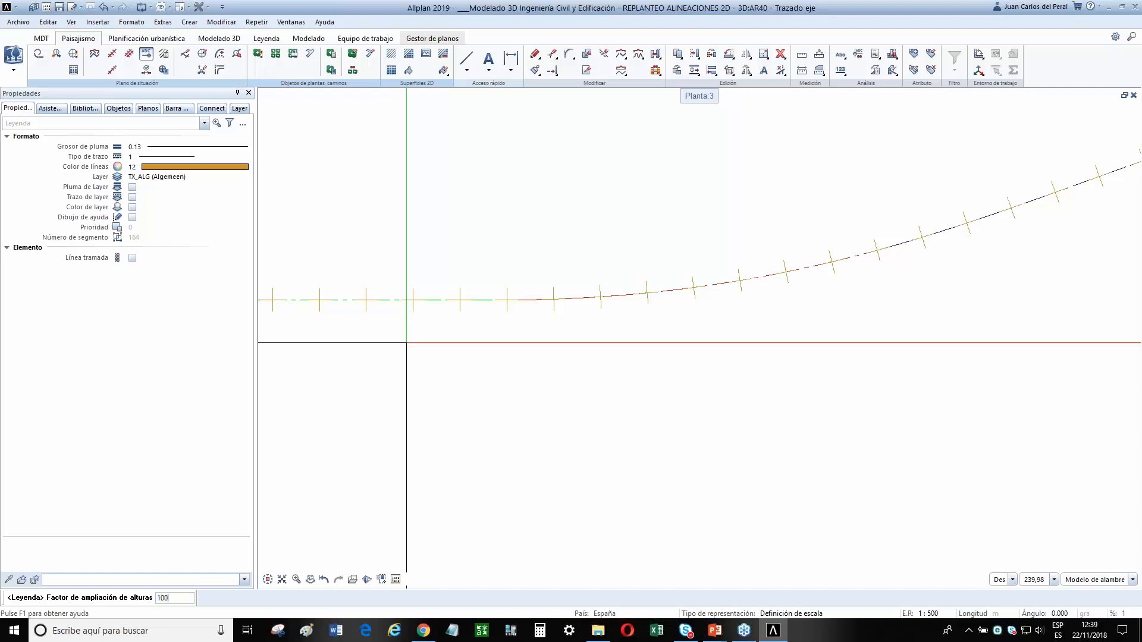
pyautogui.press('Return')
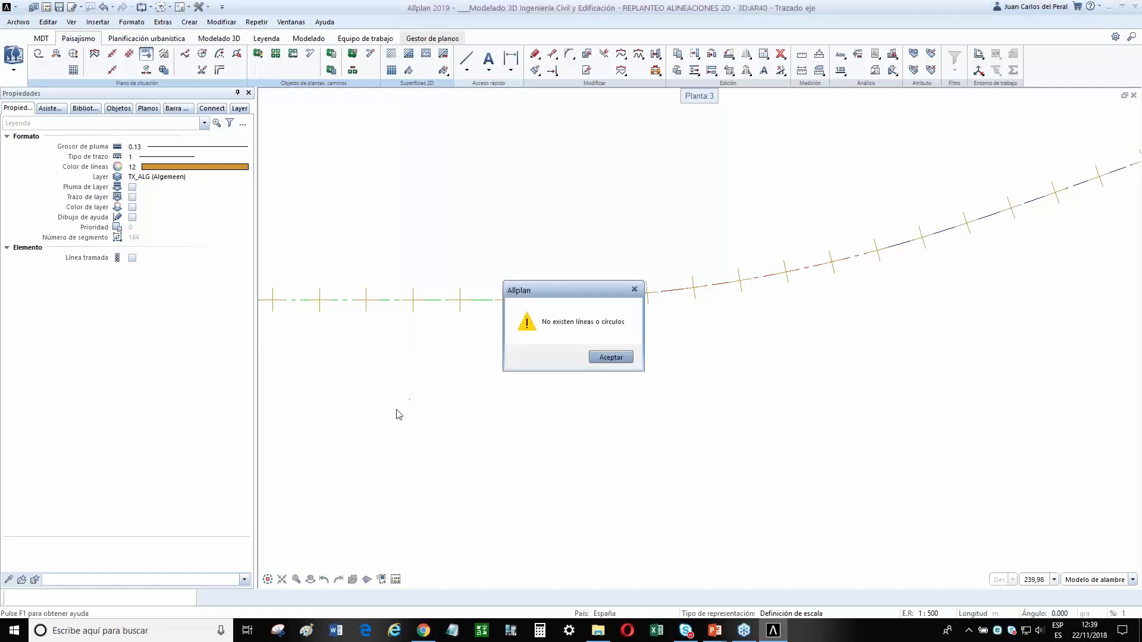
pyautogui.click(623, 360)
pyautogui.scroll(-6, 571, 397)
pyautogui.moveTo(570, 396); pyautogui.dragTo(578, 377, button='middle')
# Create a curvature legend (Curva) of the plan axis with enlargement factor 500, placed directly below the start of the alignment.
pyautogui.click(145, 54)
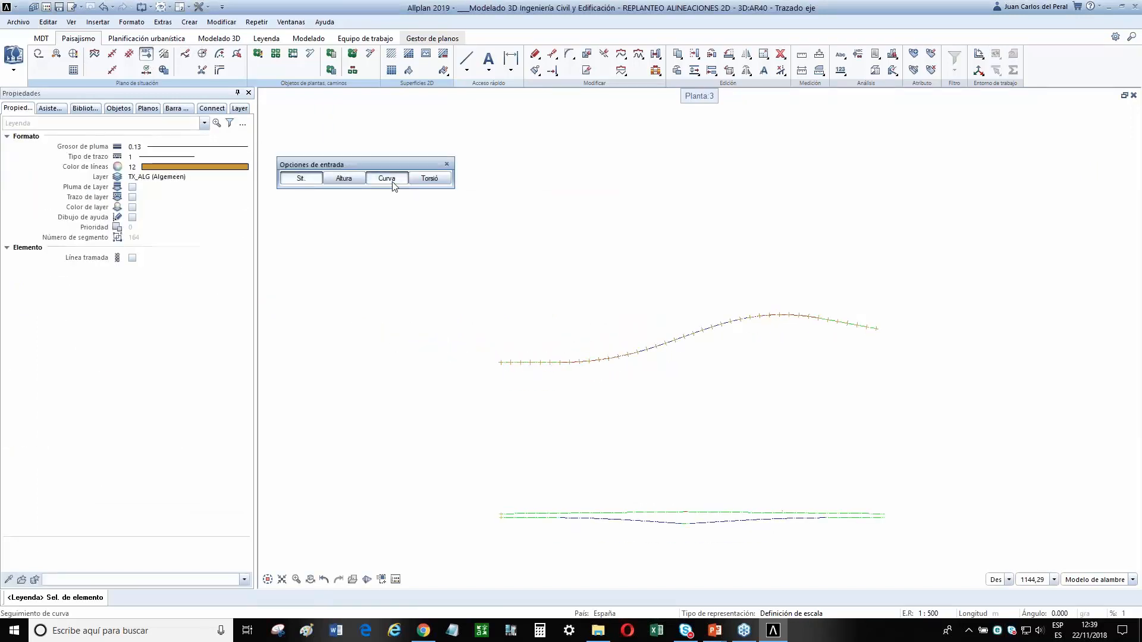
pyautogui.scroll(8, 511, 359)
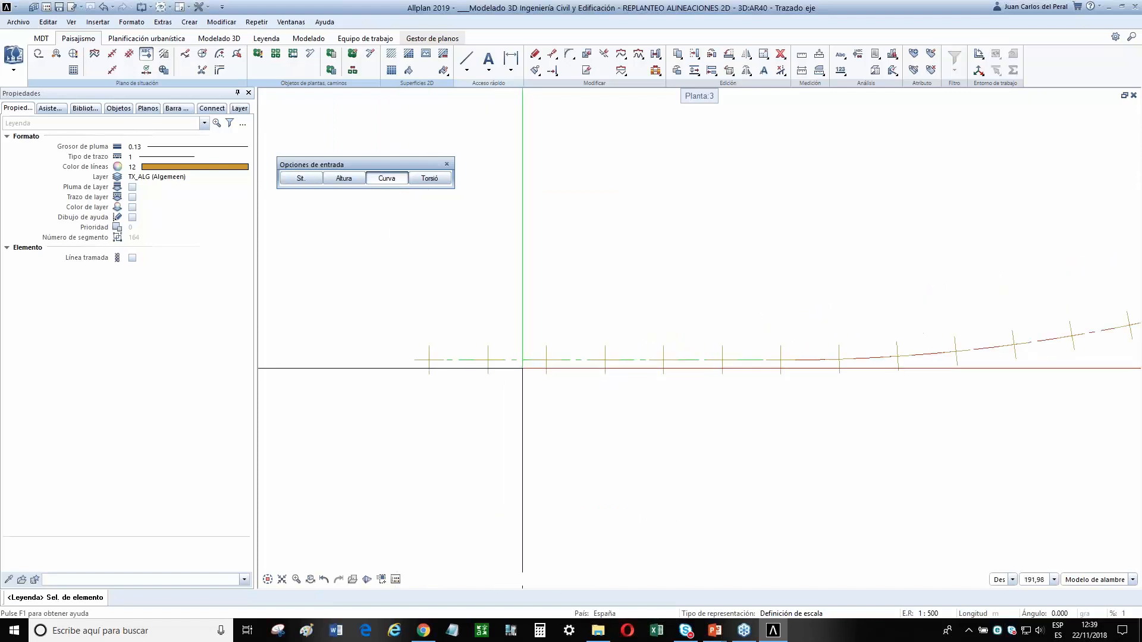
pyautogui.click(521, 361)
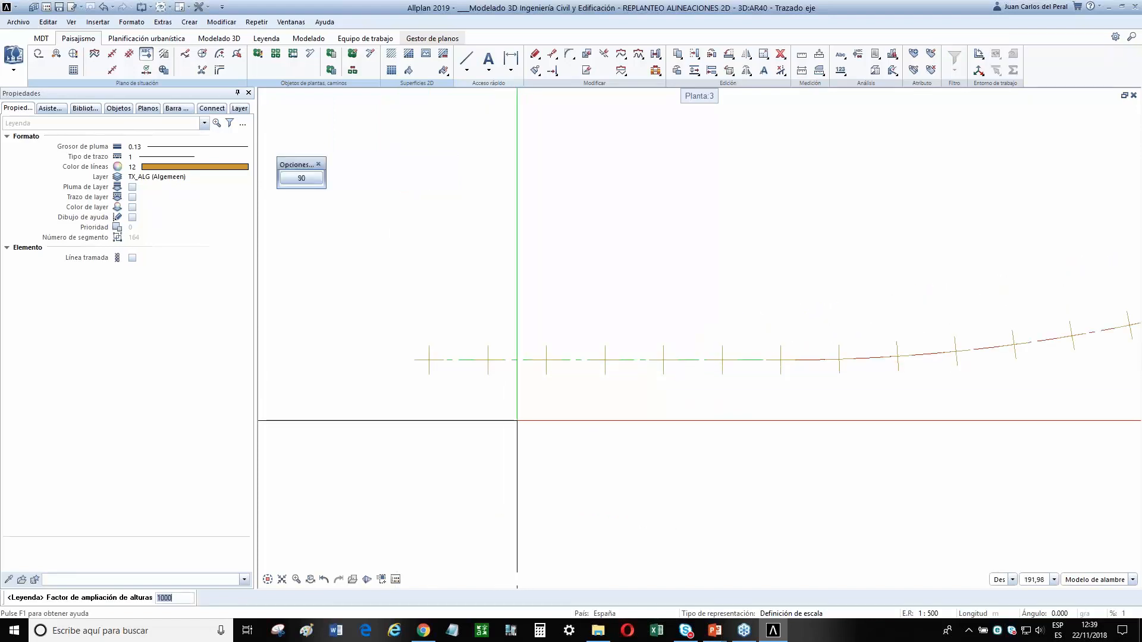
pyautogui.write('50')
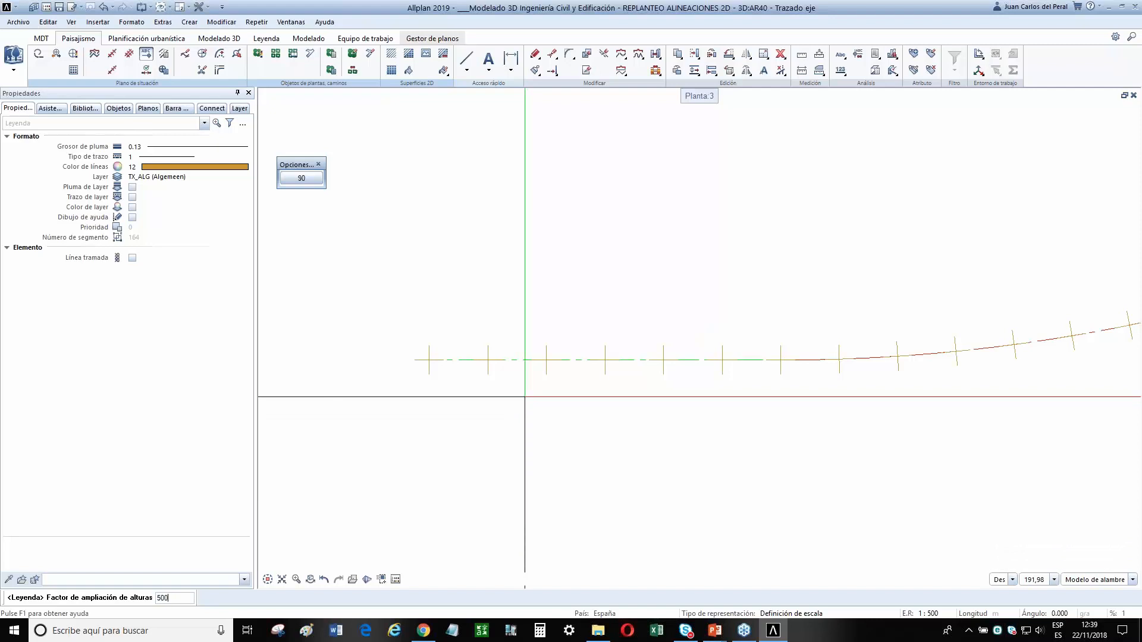
pyautogui.press('Return')
pyautogui.scroll(-10, 511, 417)
pyautogui.scroll(5, 484, 452)
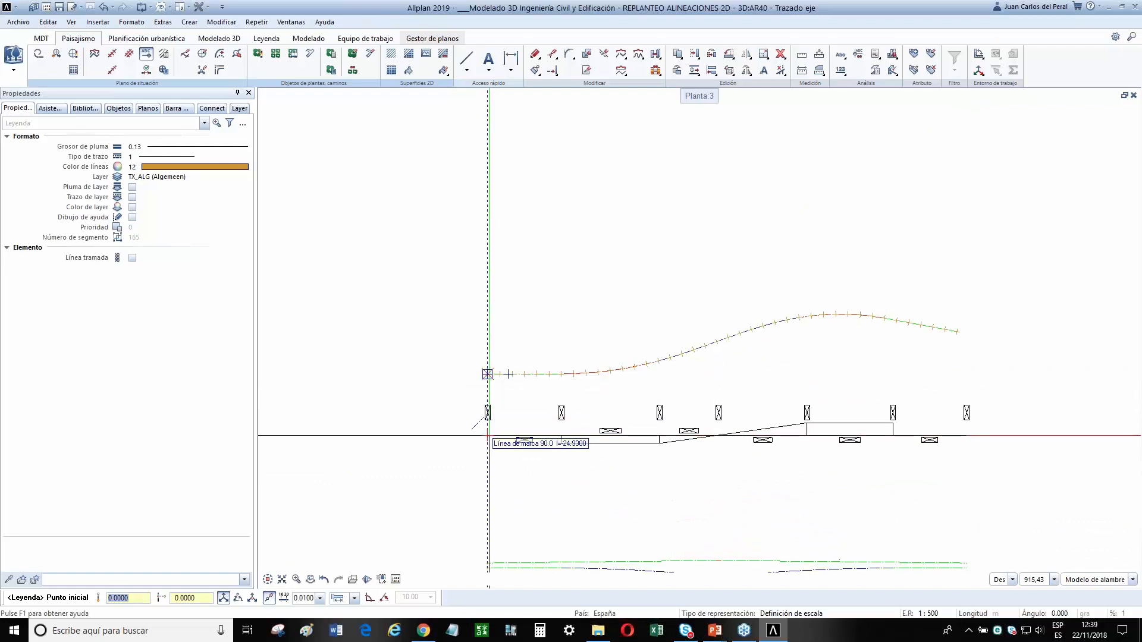
pyautogui.click(487, 436)
# Examine the stations, radii and clothoid parameters labelled in the curvature legend, and close the legend command.
pyautogui.scroll(3, 489, 427)
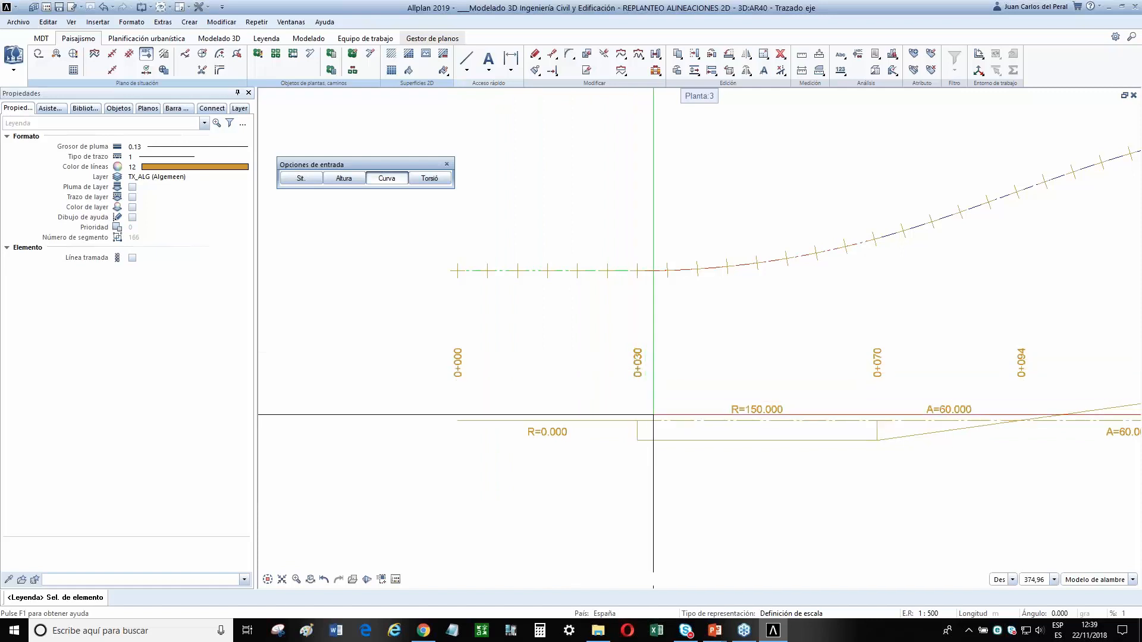
pyautogui.scroll(3, 693, 433)
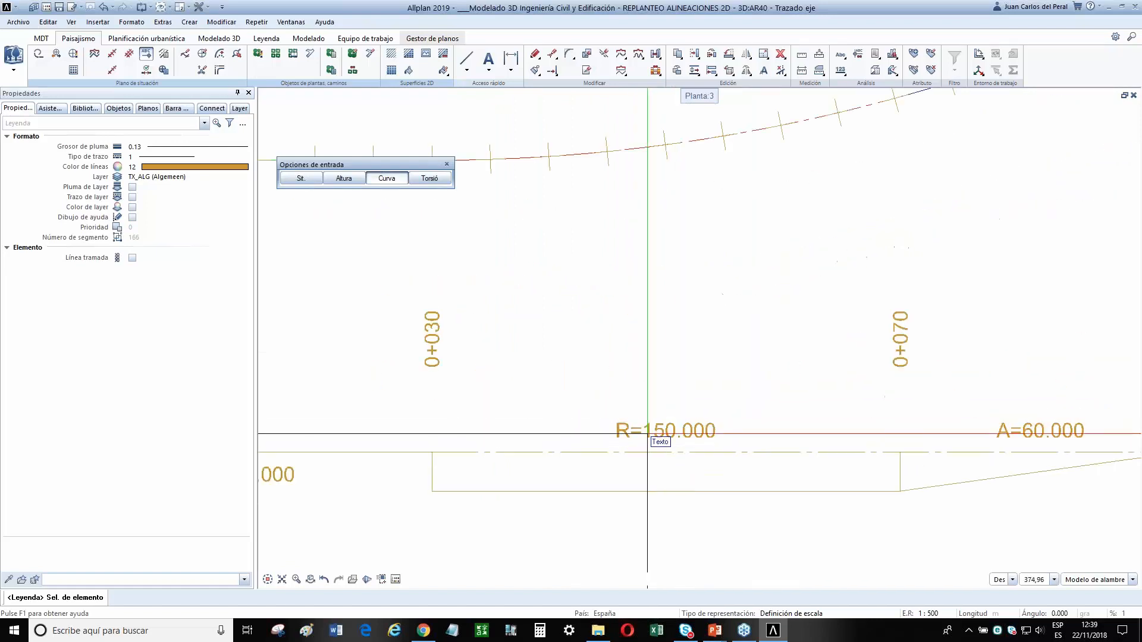
pyautogui.scroll(-1, 858, 495)
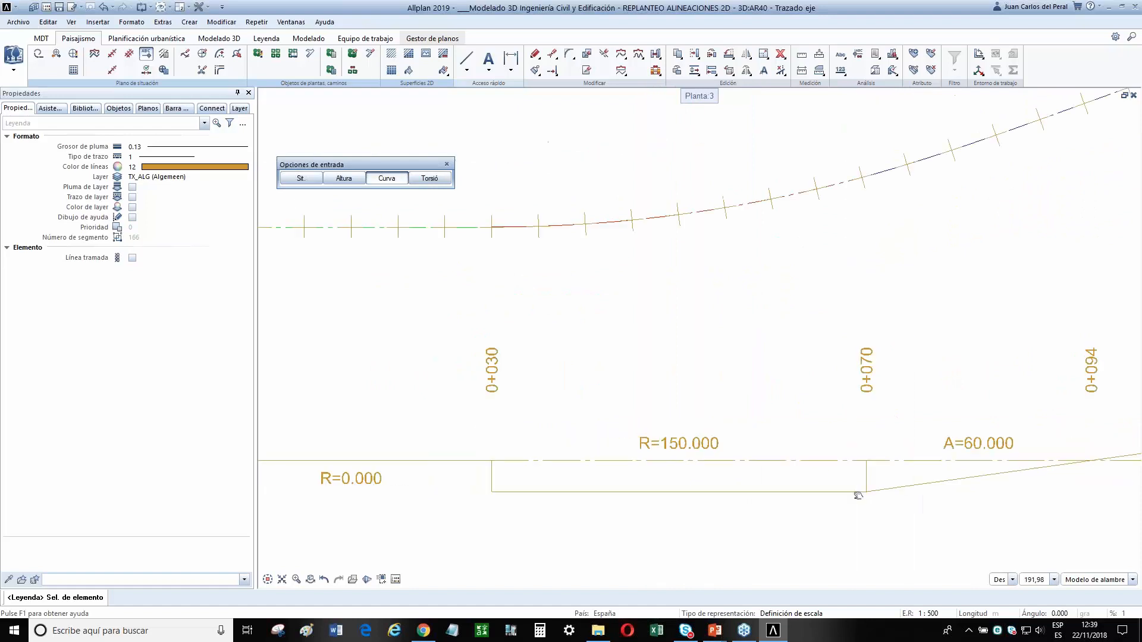
pyautogui.scroll(-1, 755, 500)
pyautogui.scroll(-2, 886, 535)
pyautogui.scroll(-1, 963, 373)
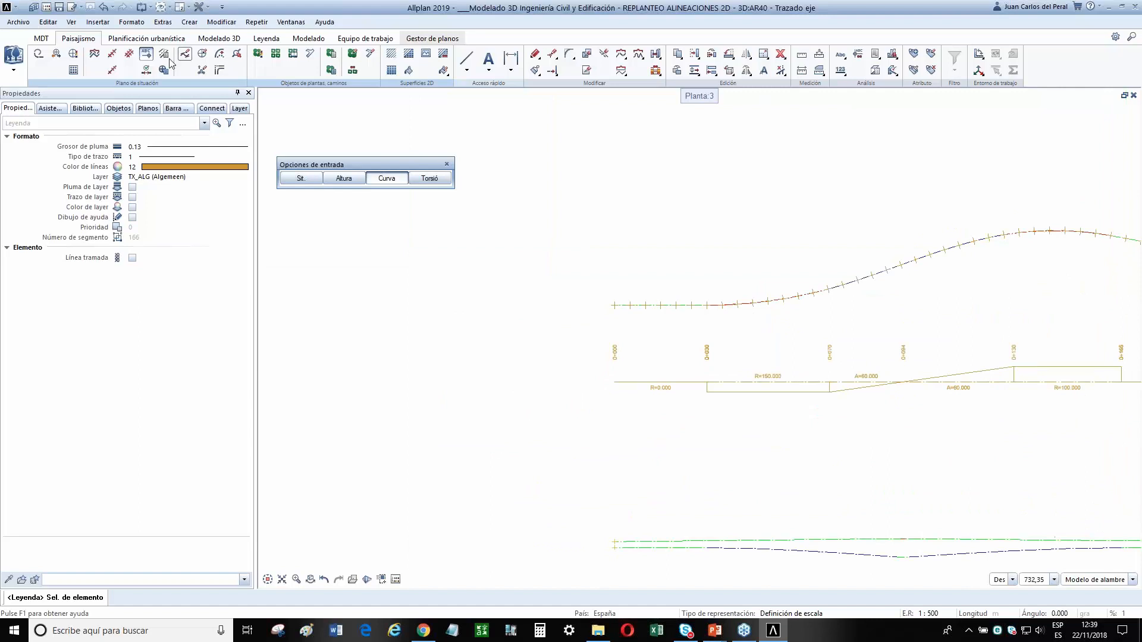
pyautogui.press('Escape')
pyautogui.press('Escape')
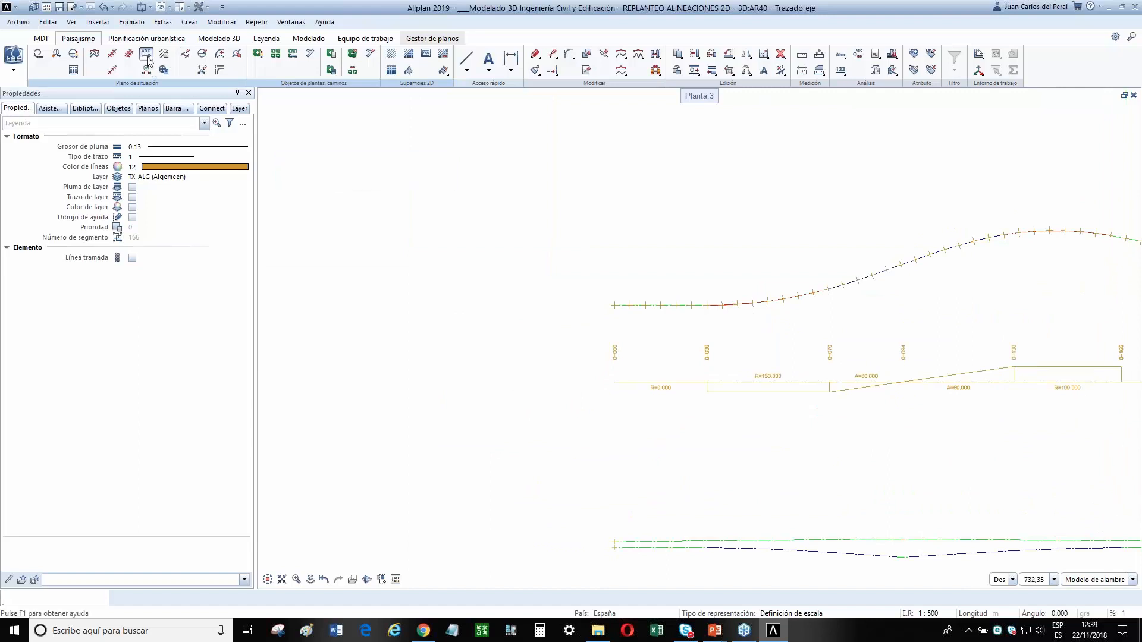
# Inspect the station marks in the south-west isometric view, and return to the plan view.
pyautogui.click(85, 107)
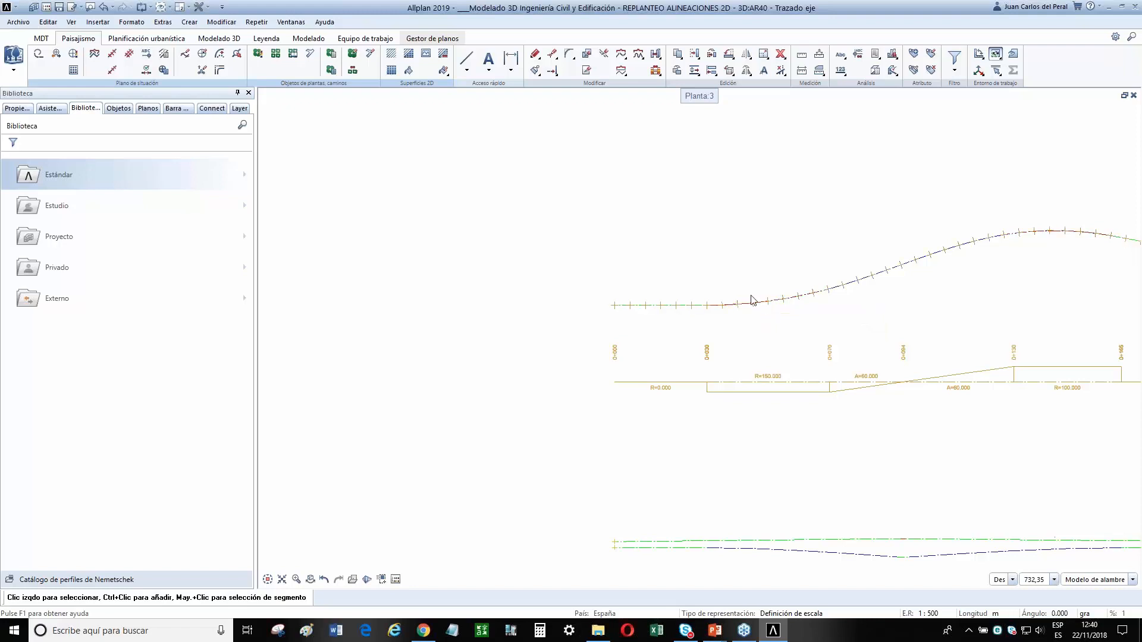
pyautogui.click(296, 580)
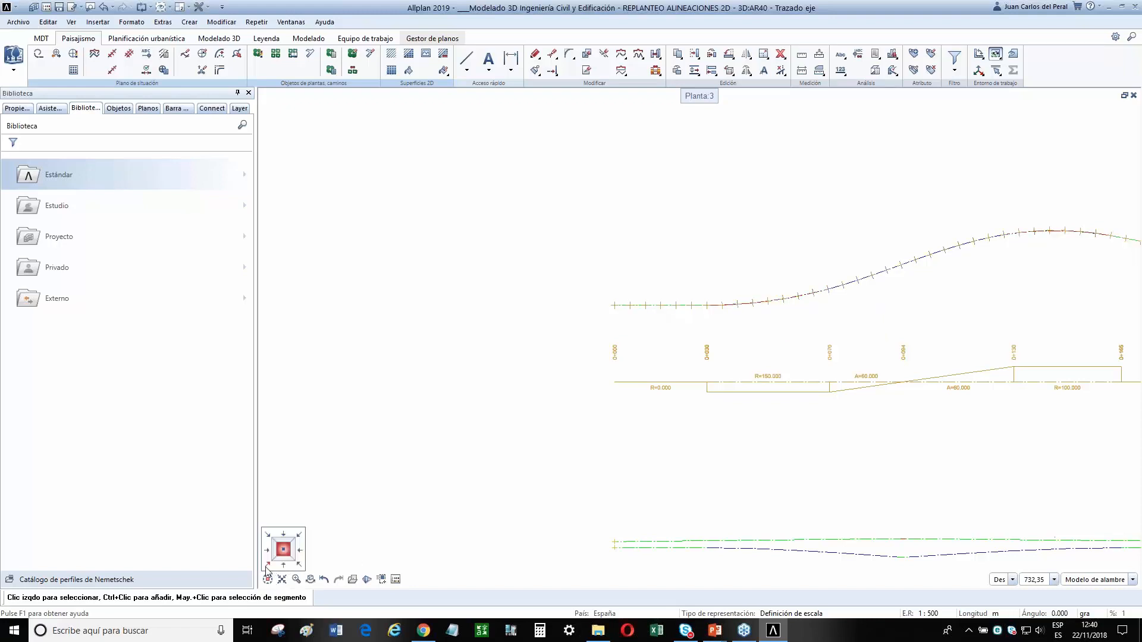
pyautogui.click(269, 565)
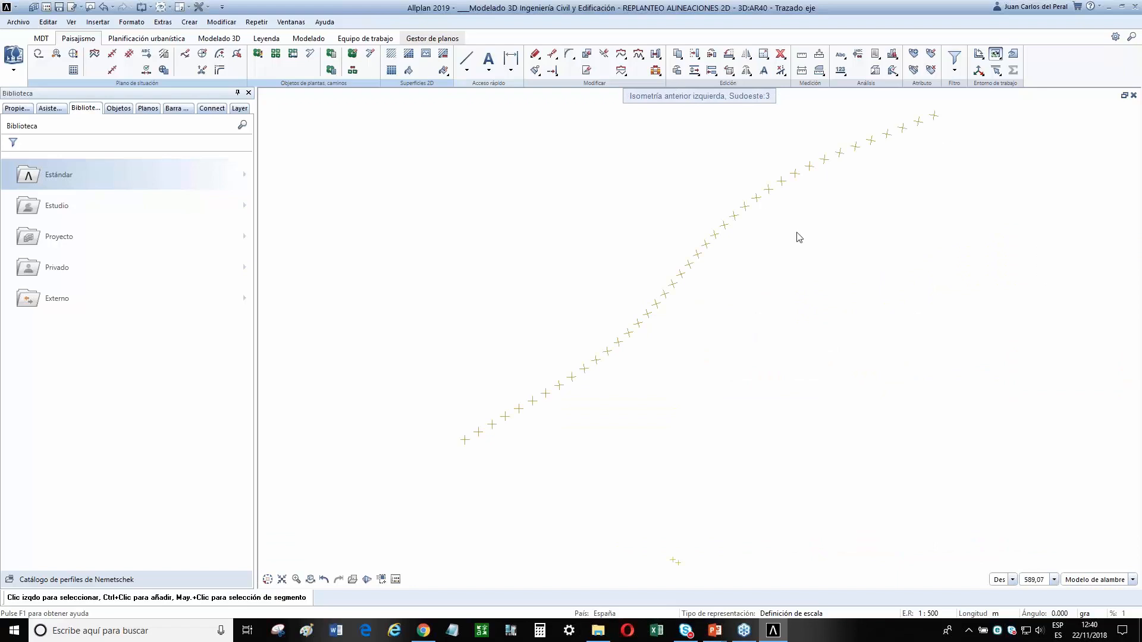
pyautogui.click(296, 579)
pyautogui.click(278, 549)
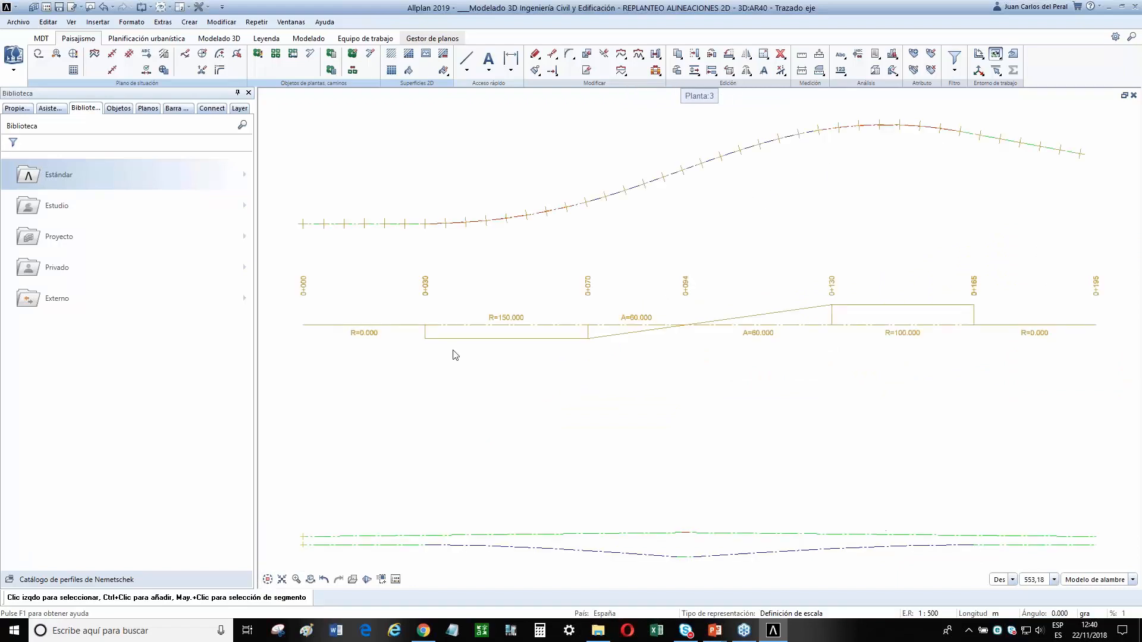
# Create a torsion legend (Torsió) of the plan axis with a 1% torsion factor of 1, placed above the start of the alignment.
pyautogui.click(146, 55)
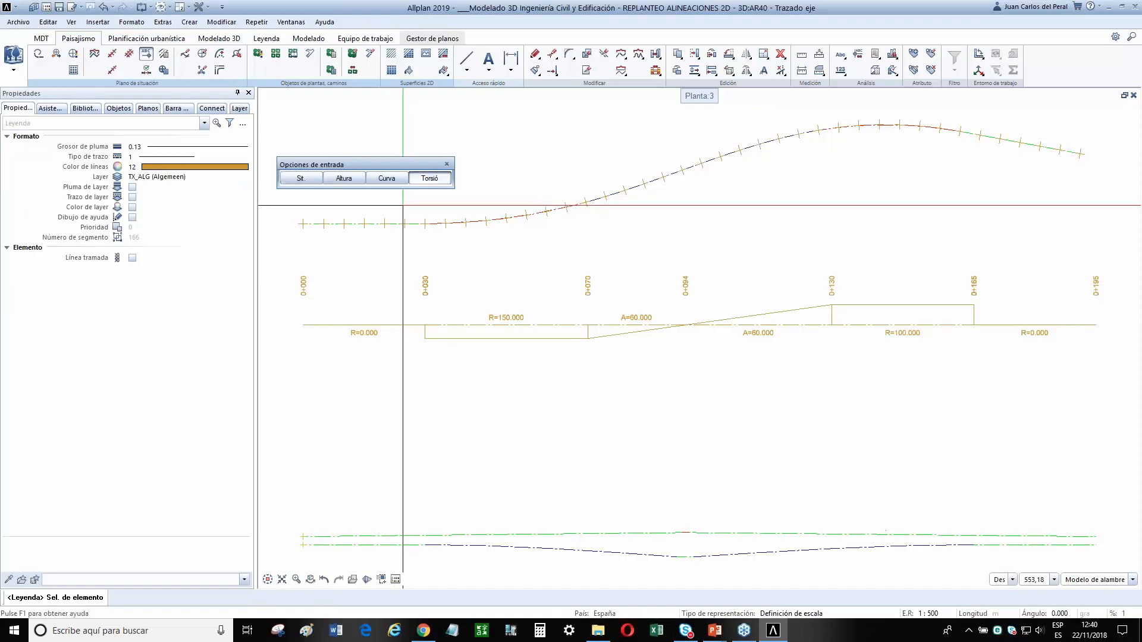
pyautogui.scroll(2, 331, 250)
pyautogui.scroll(1, 411, 359)
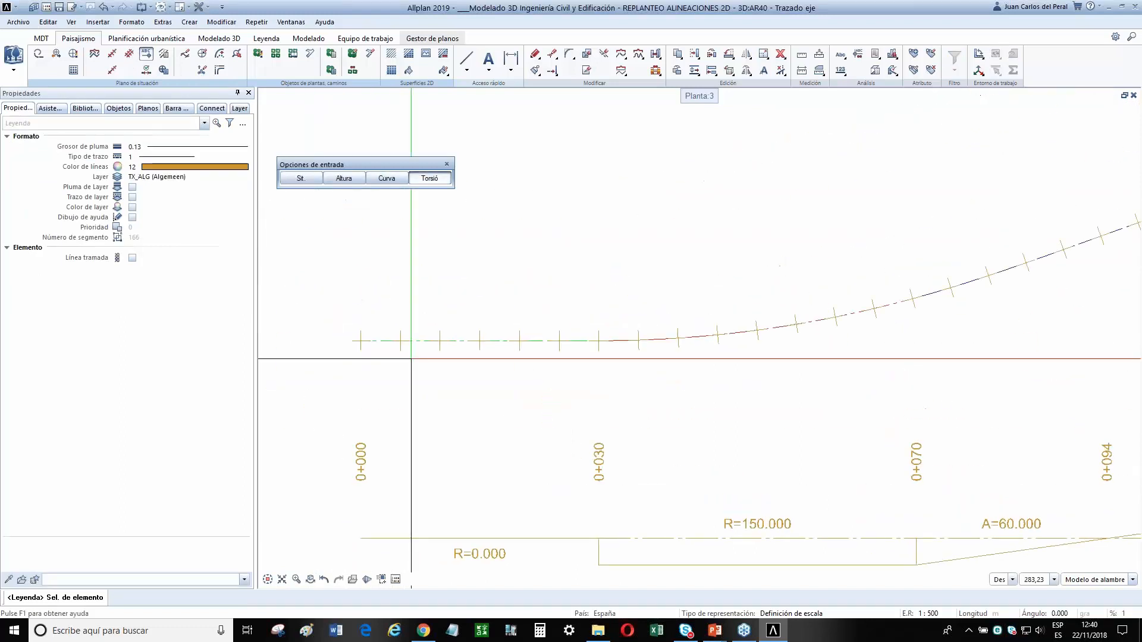
pyautogui.click(378, 340)
pyautogui.scroll(-1, 453, 438)
pyautogui.scroll(-2, 446, 386)
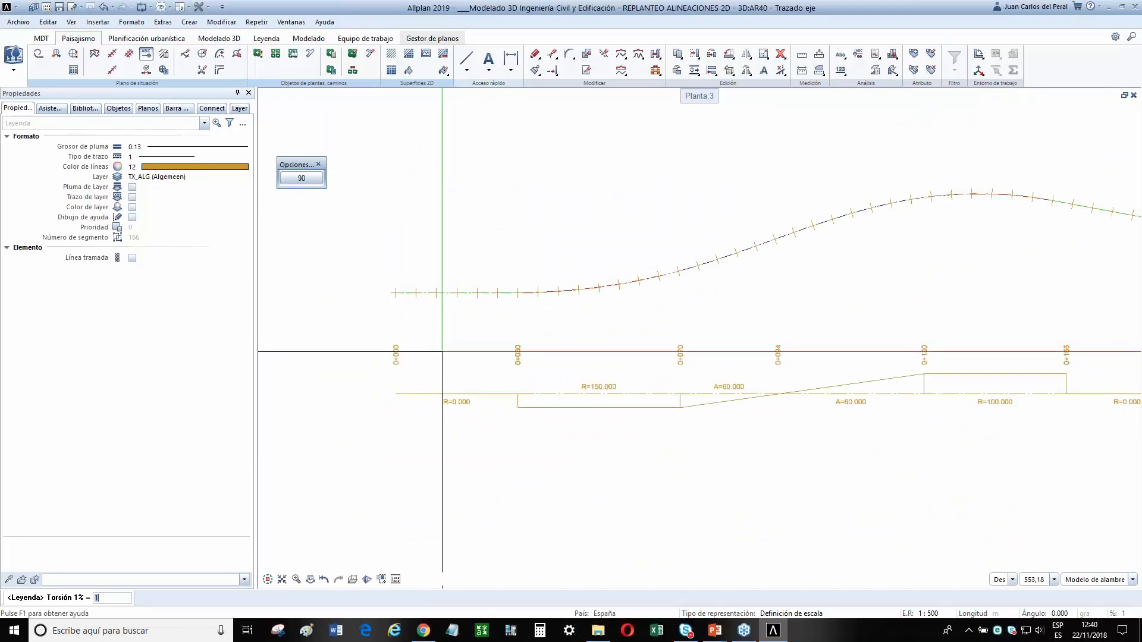
pyautogui.press('Return')
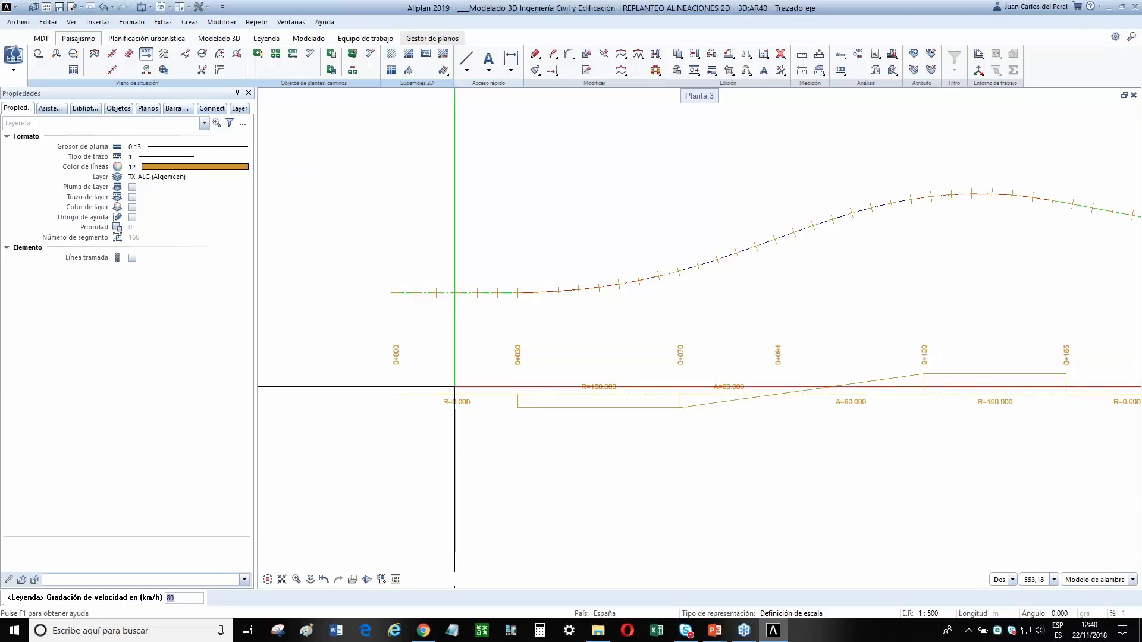
pyautogui.press('Return')
pyautogui.scroll(-5, 412, 346)
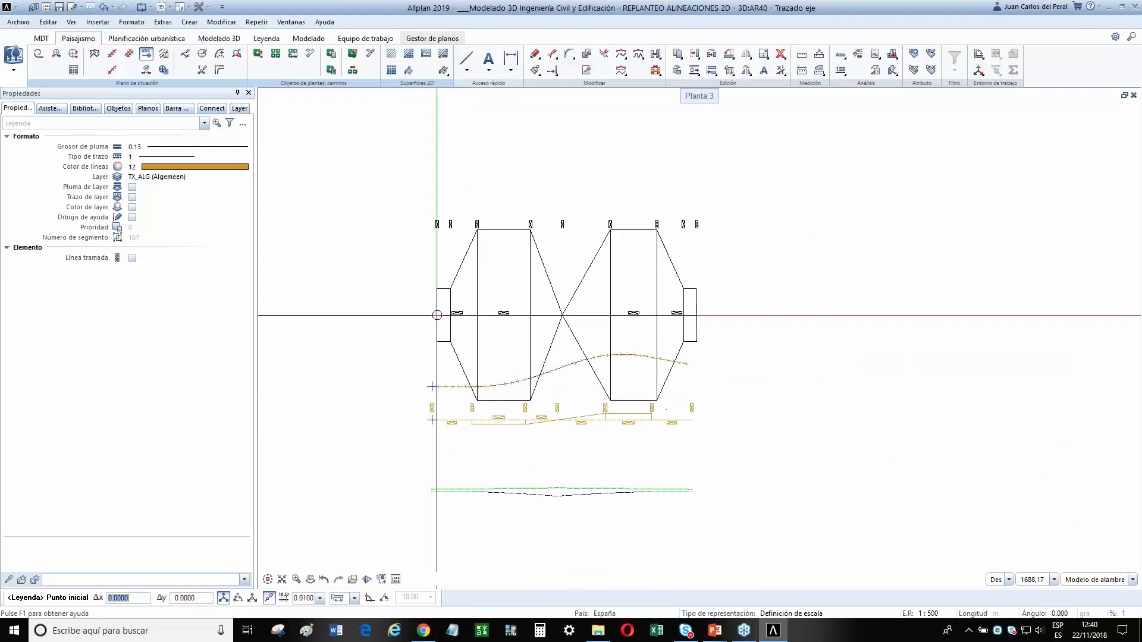
pyautogui.click(432, 253)
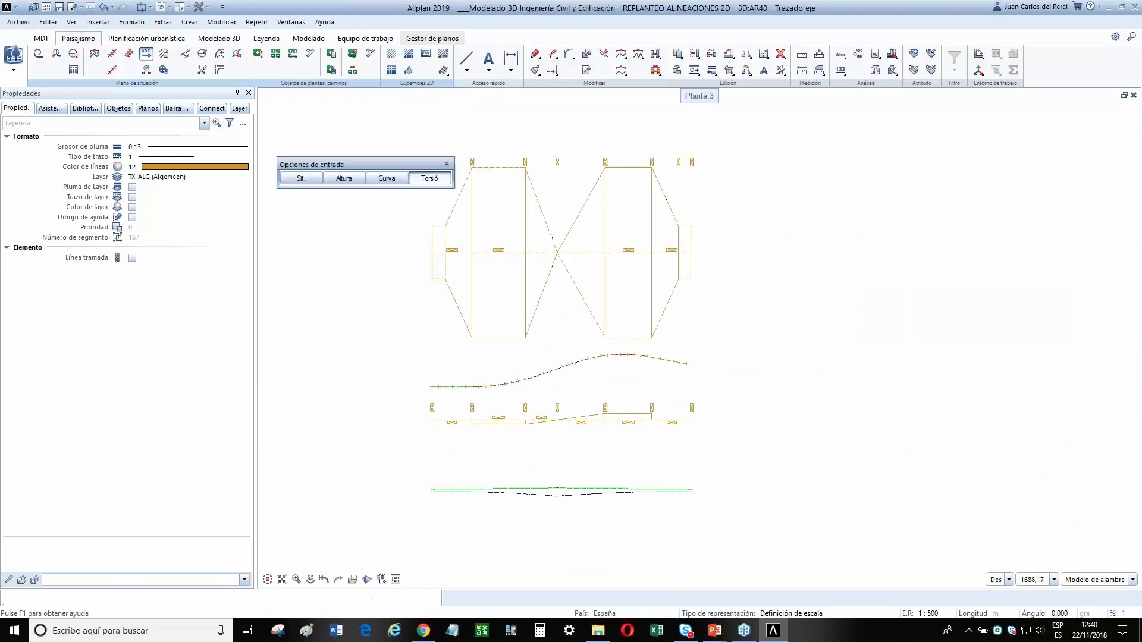
pyautogui.scroll(5, 474, 235)
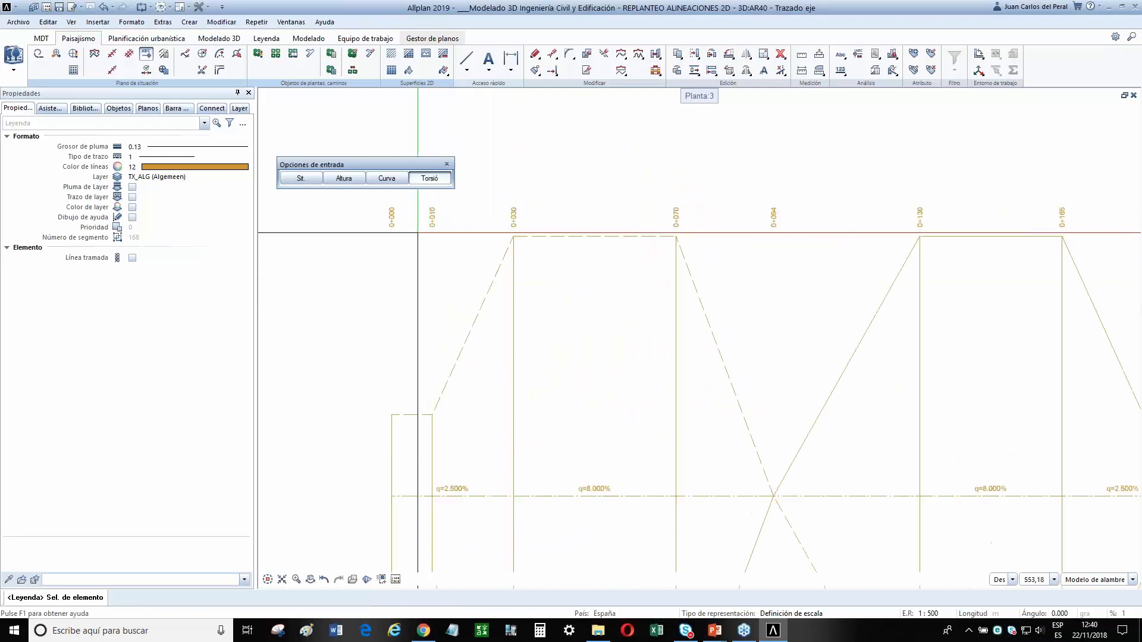
pyautogui.press('Escape')
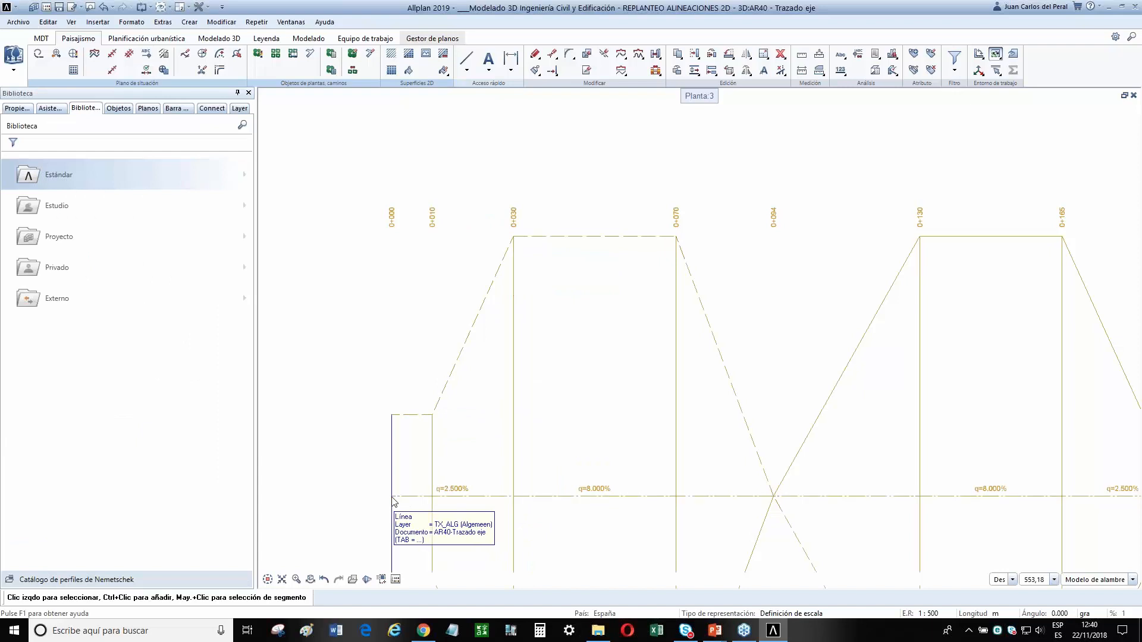
# Examine the solid crossfall edge line of the torsion legend against the plan axis and curvature legend beneath it.
pyautogui.scroll(-4, 446, 501)
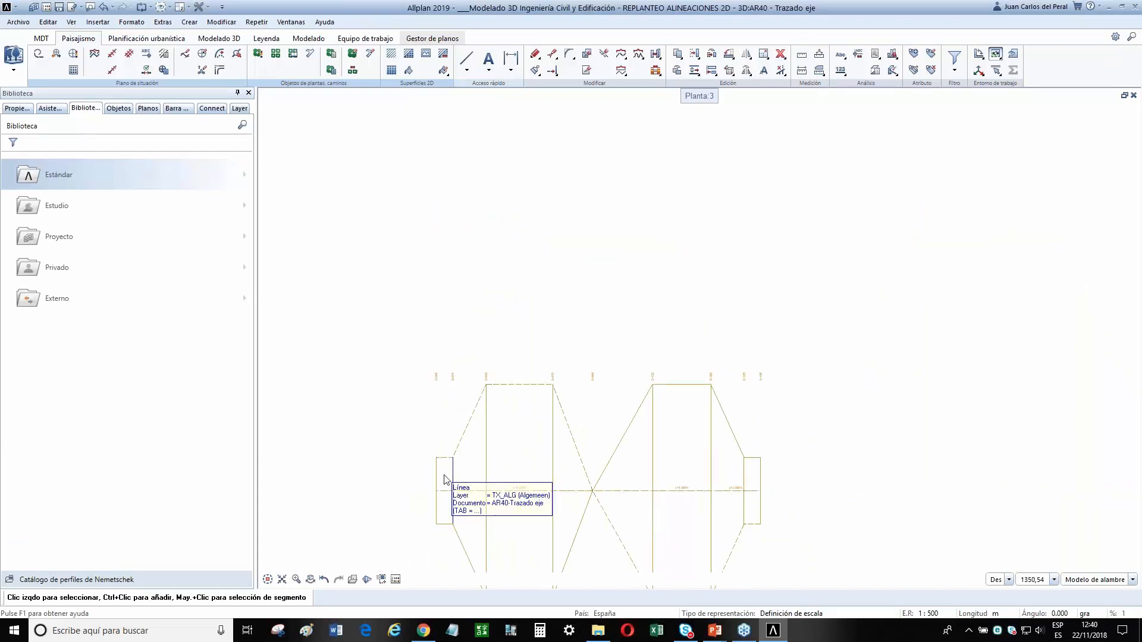
pyautogui.click(453, 527)
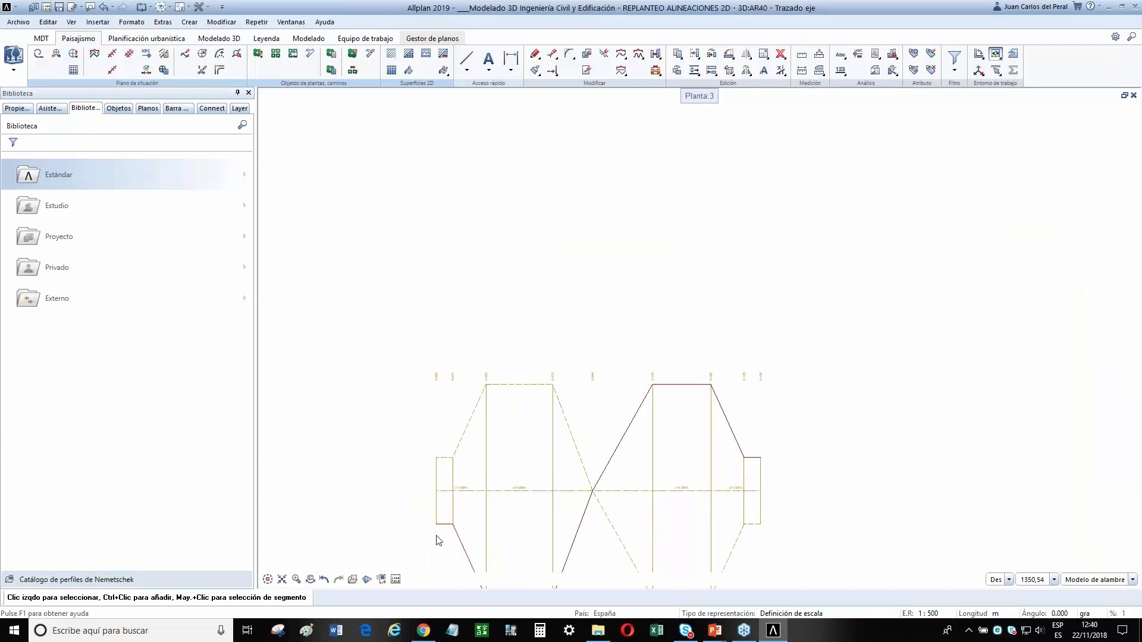
pyautogui.click(440, 526)
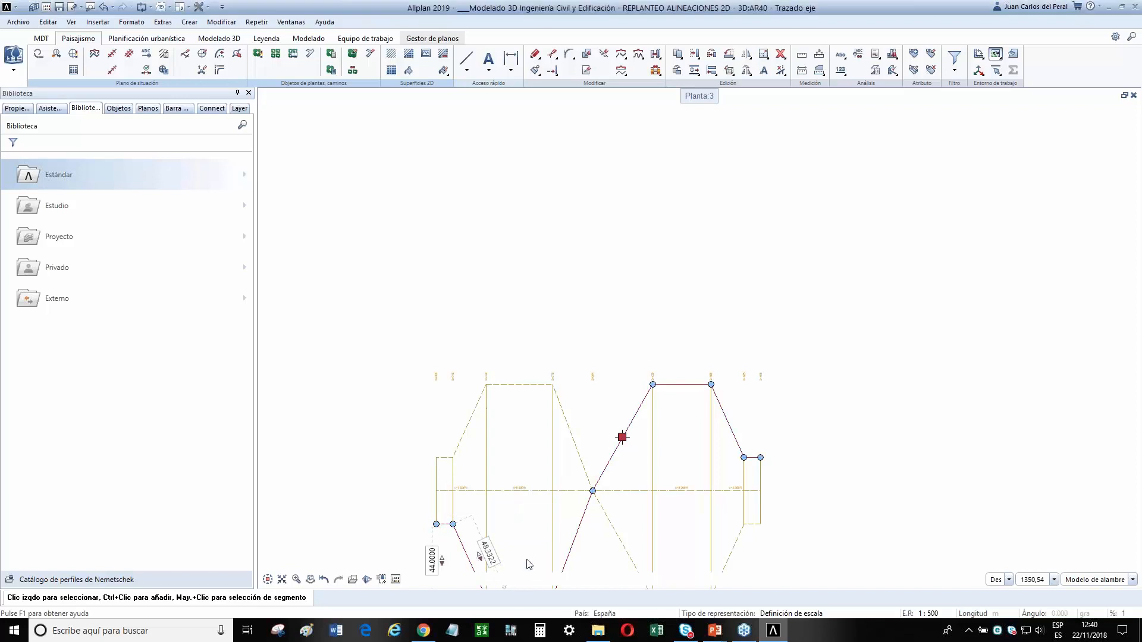
pyautogui.scroll(-2, 527, 564)
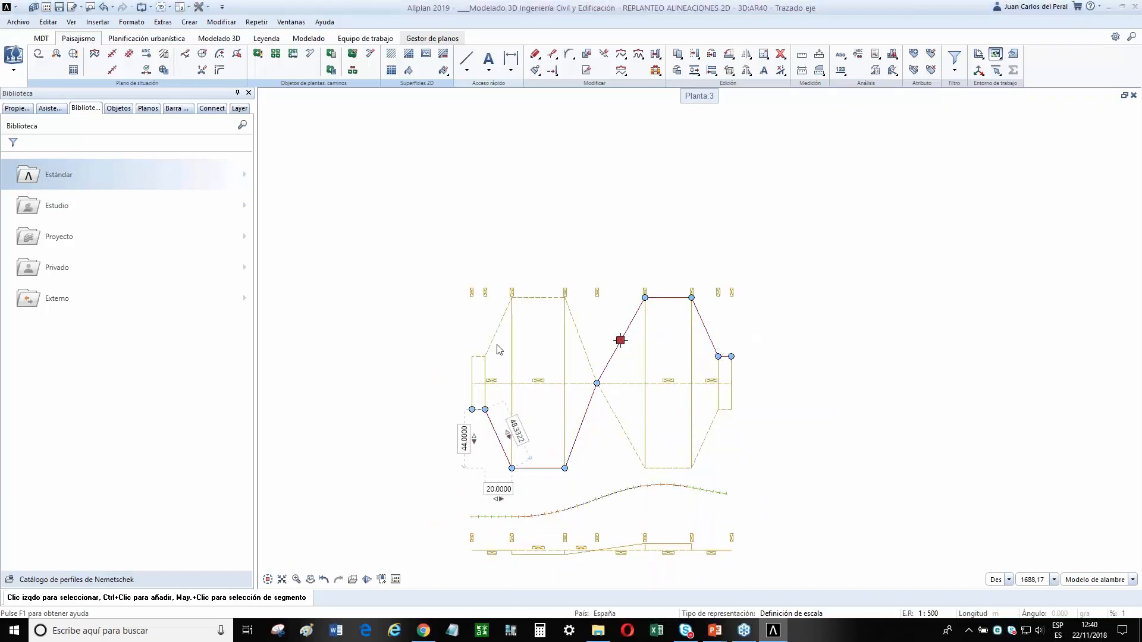
pyautogui.scroll(2, 524, 466)
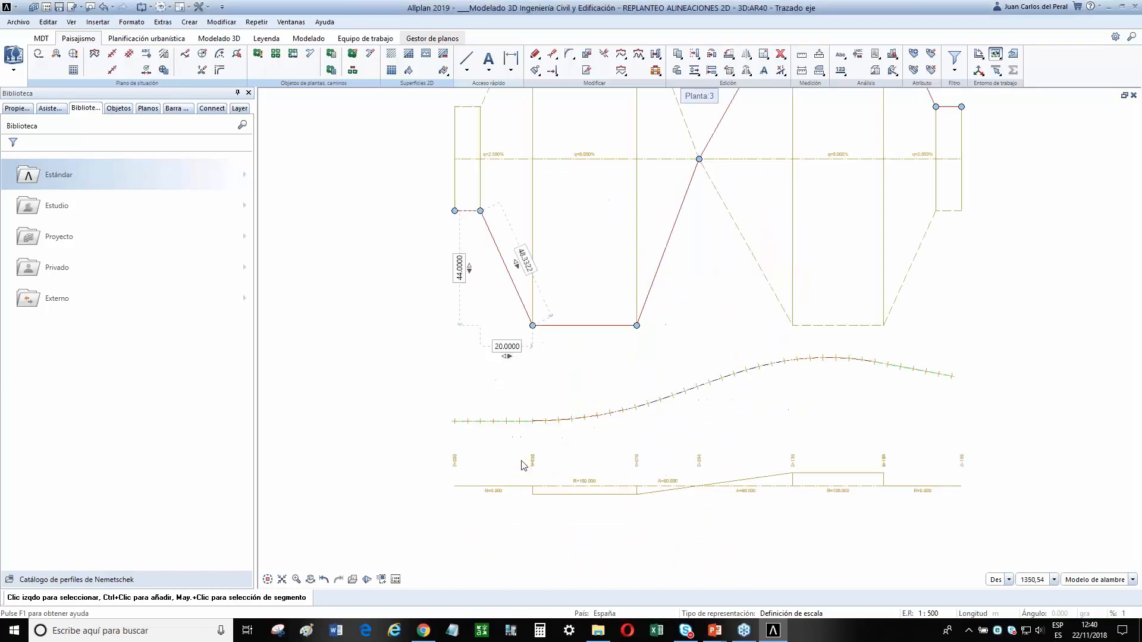
pyautogui.scroll(5, 517, 423)
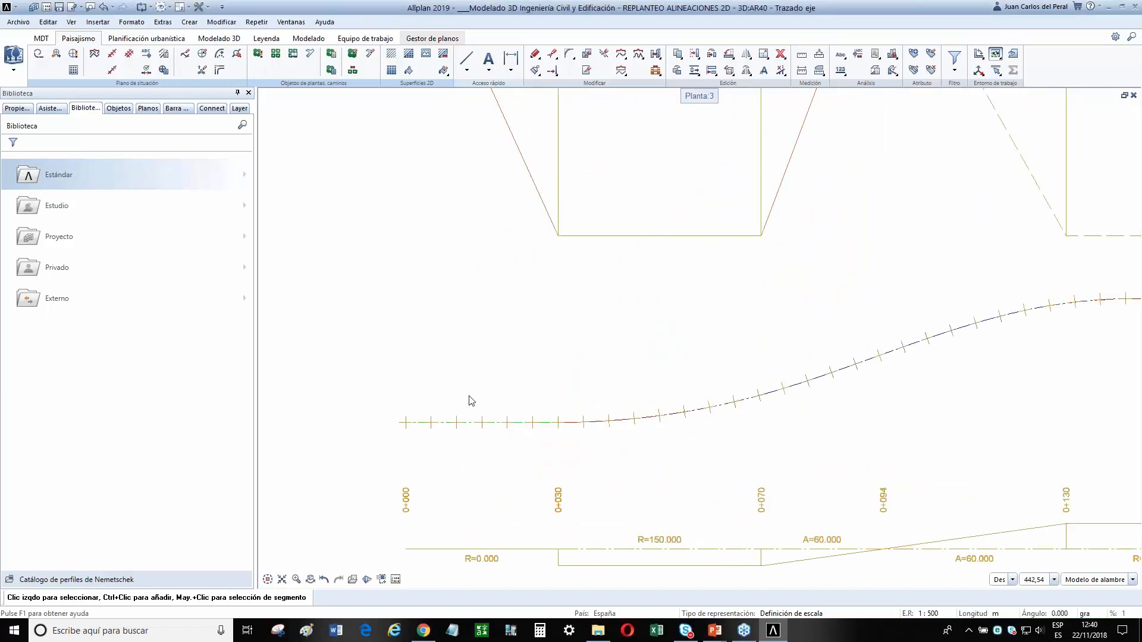
# Create one parallel segment of the composite plan axis at a distance of 9 m on its upper side.
pyautogui.click(95, 54)
pyautogui.scroll(4, 427, 430)
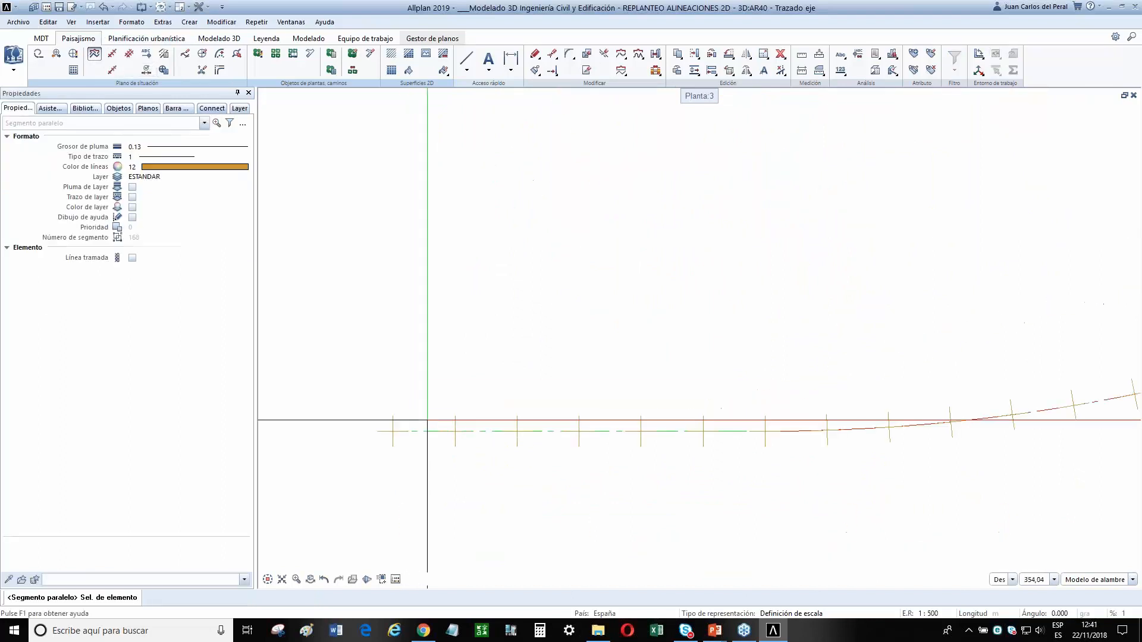
pyautogui.click(428, 430)
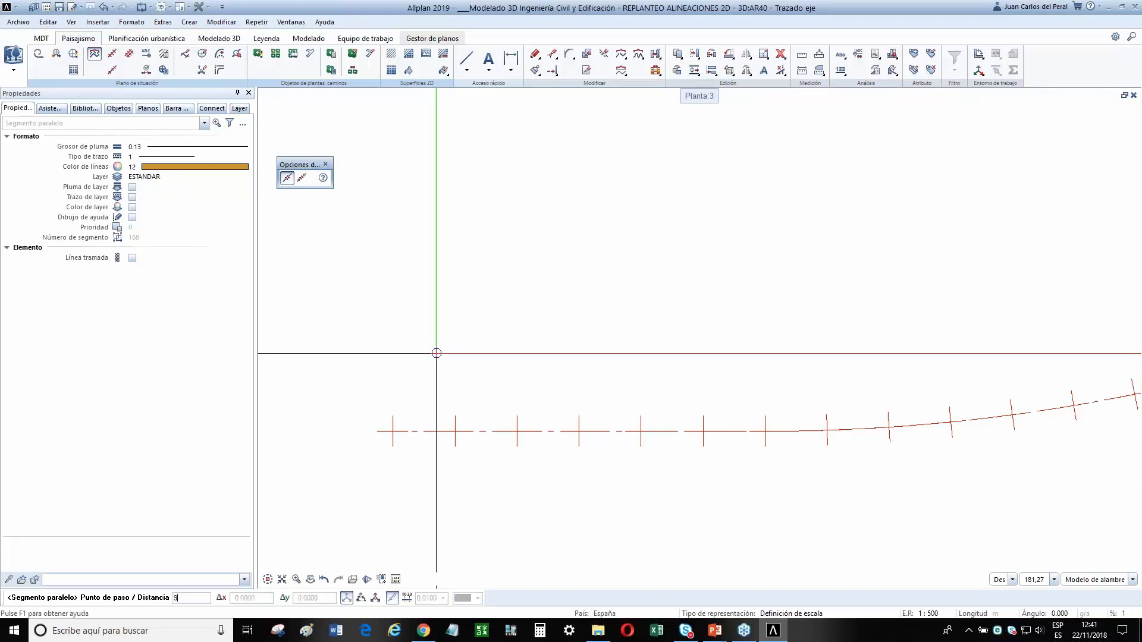
pyautogui.write('9')
pyautogui.press('Return')
pyautogui.scroll(-1, 555, 317)
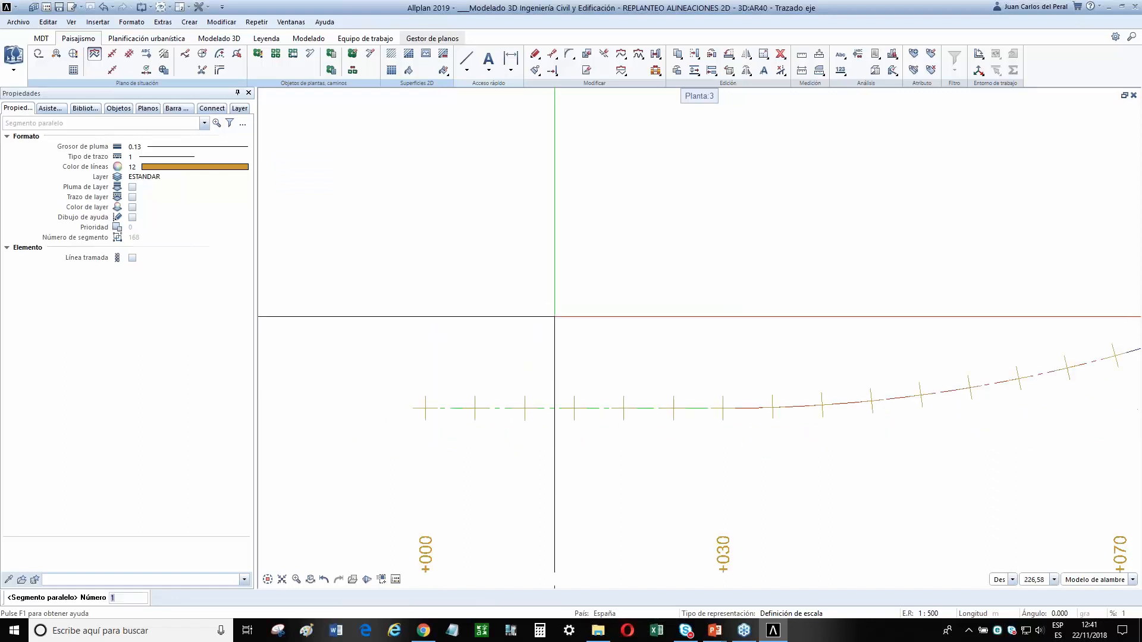
pyautogui.press('Return')
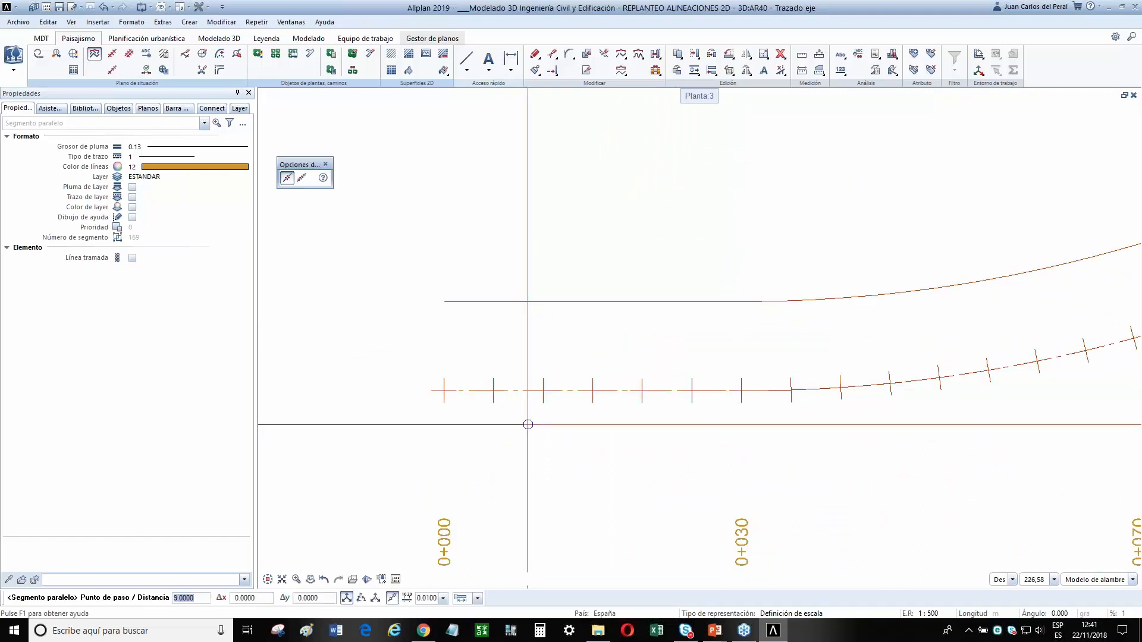
# Create one more parallel segment of the plan axis, 9 m away on its lower side.
pyautogui.press('Escape')
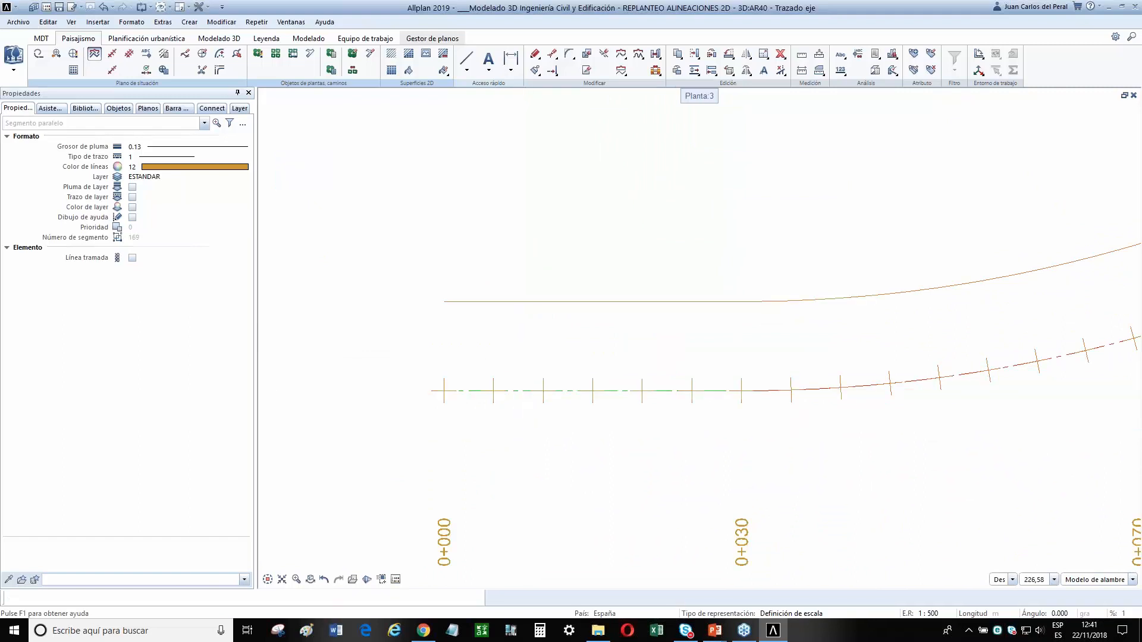
pyautogui.press('Escape')
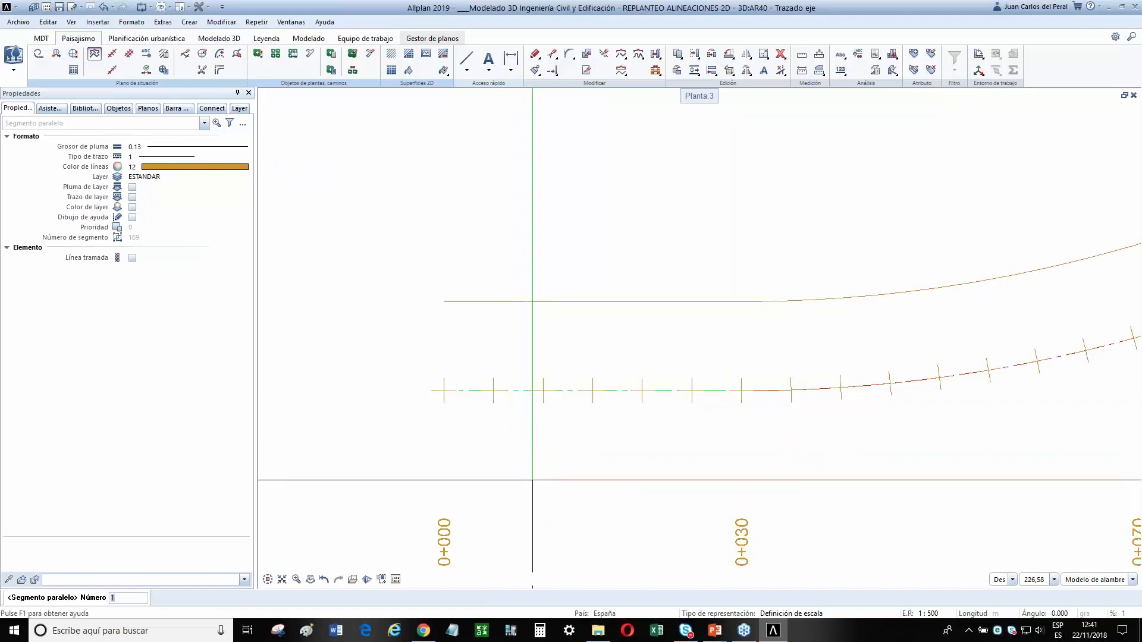
pyautogui.press('Return')
pyautogui.scroll(-6, 654, 428)
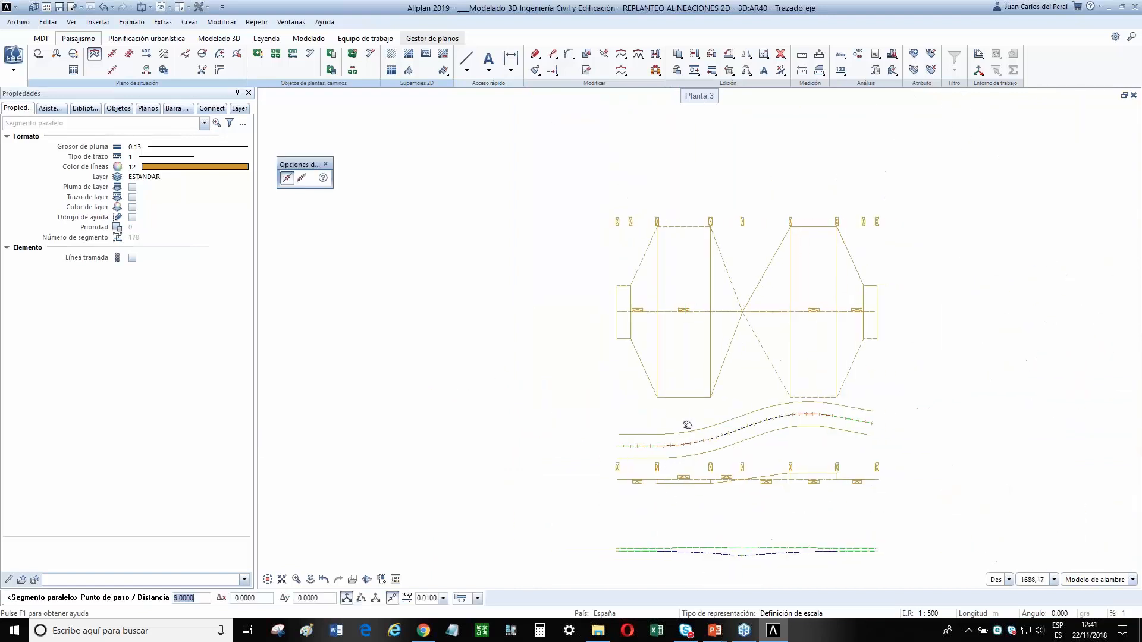
pyautogui.scroll(2, 678, 385)
pyautogui.scroll(-1, 632, 459)
pyautogui.moveTo(633, 458); pyautogui.dragTo(573, 385, button='middle')
pyautogui.scroll(-2, 542, 423)
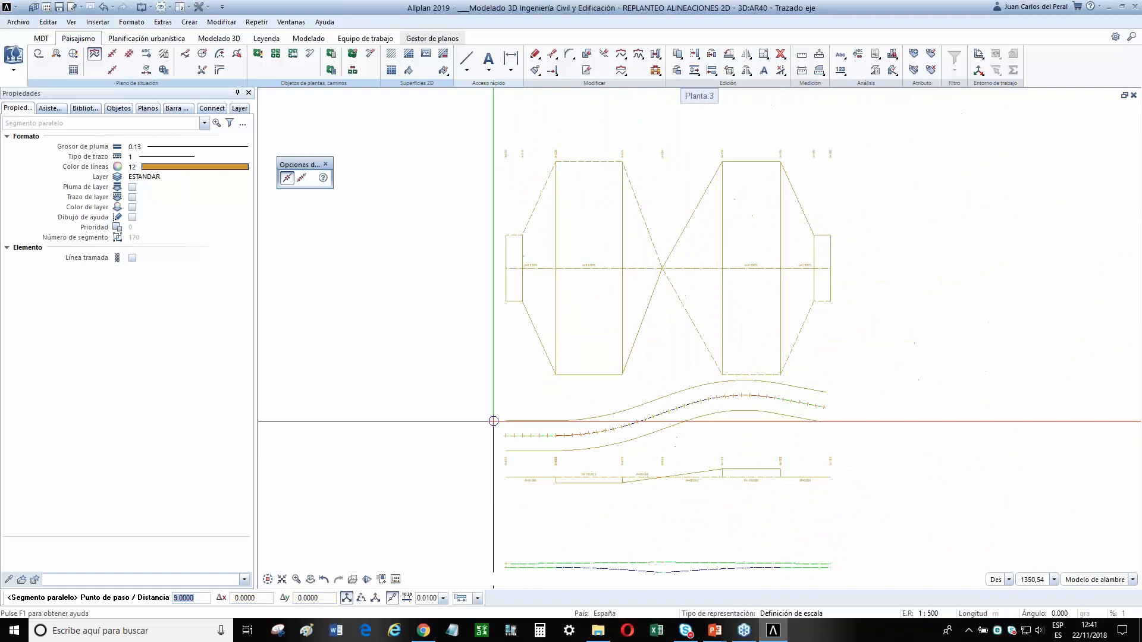
pyautogui.click(128, 54)
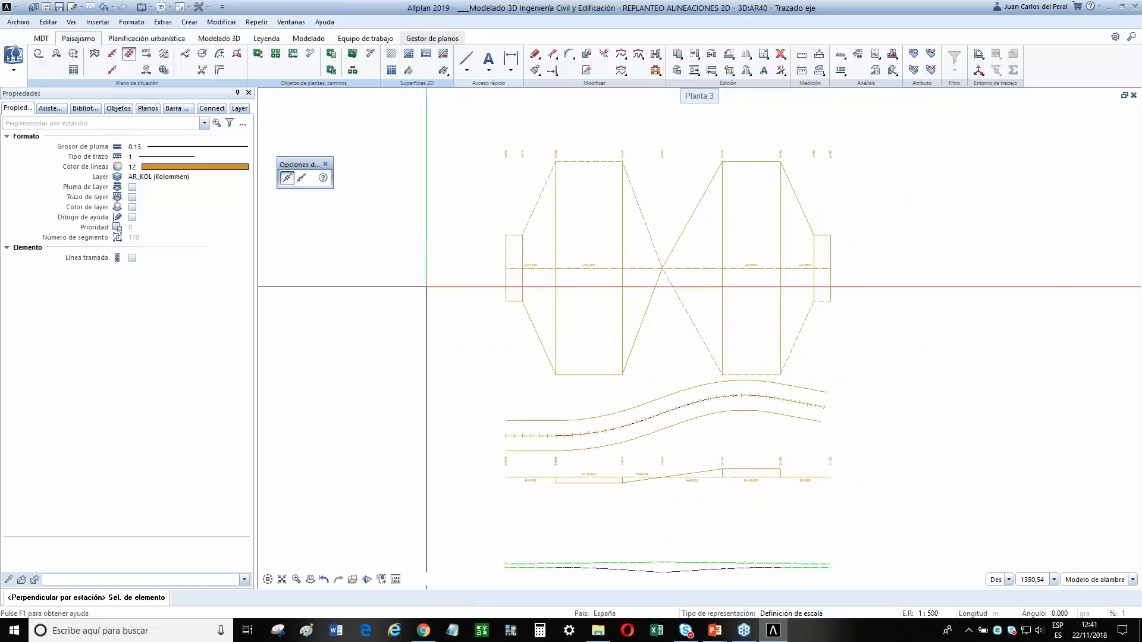
pyautogui.scroll(5, 512, 413)
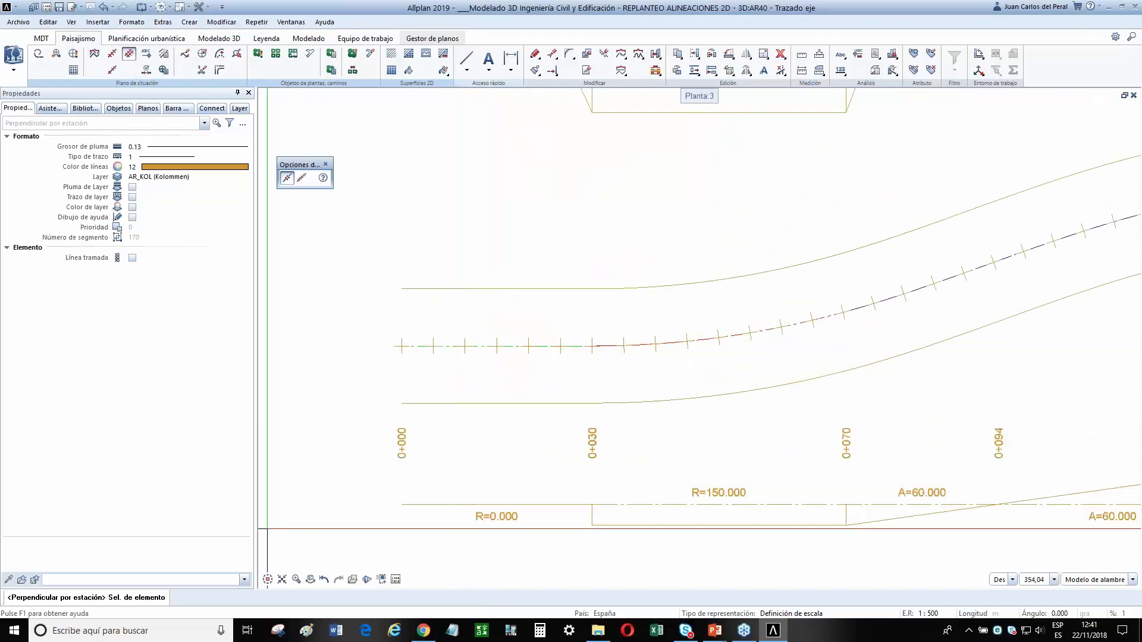
pyautogui.click(449, 346)
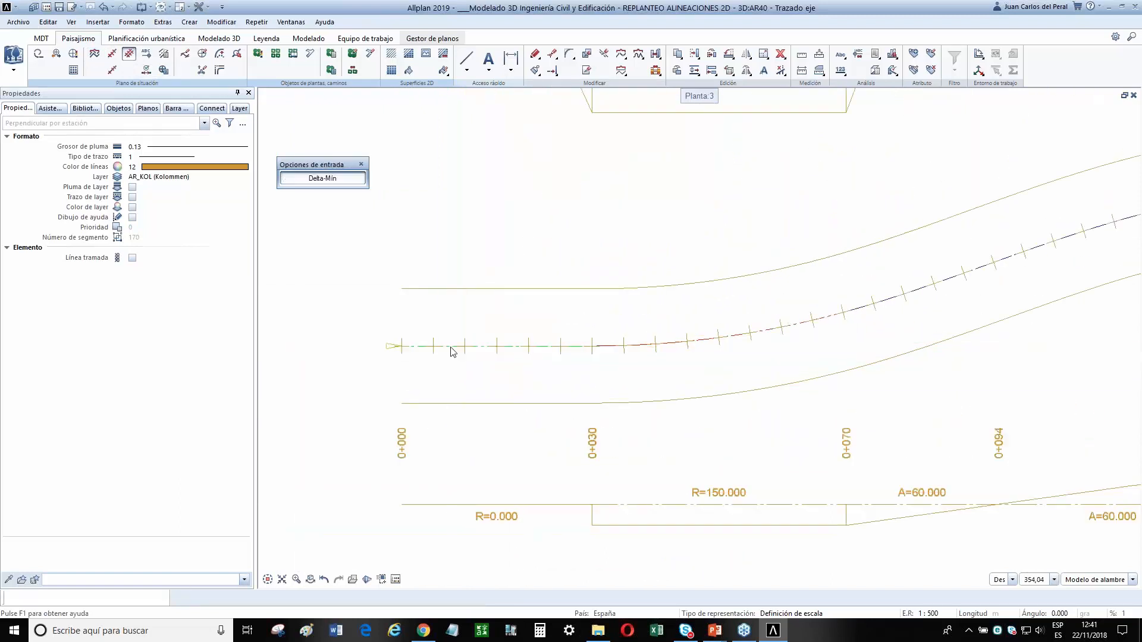
pyautogui.scroll(-5, 450, 396)
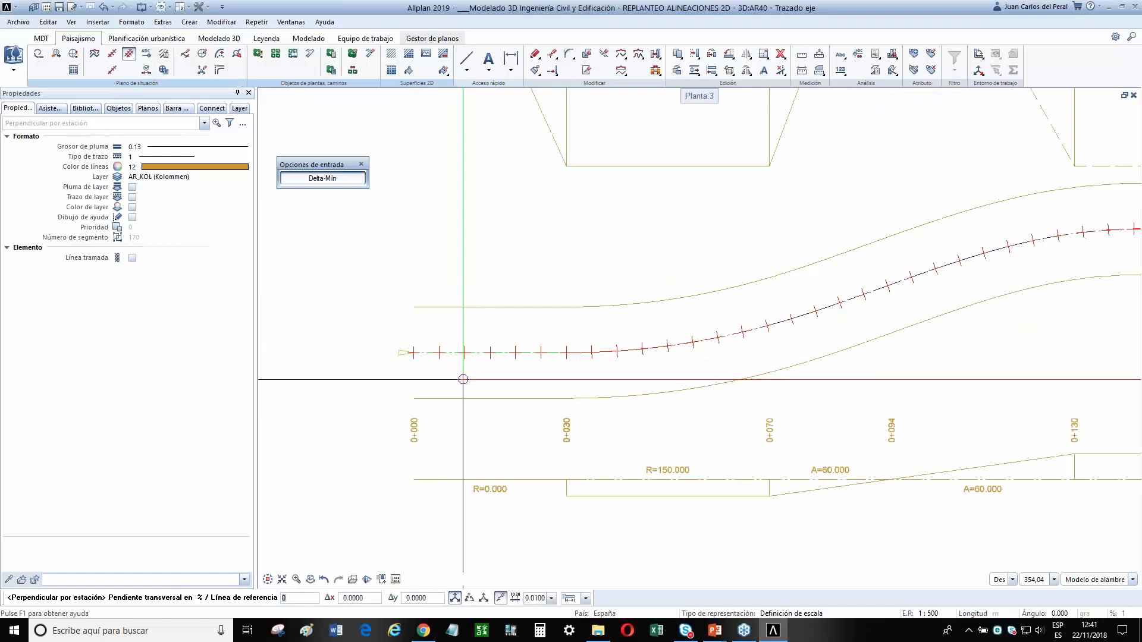
pyautogui.moveTo(535, 381); pyautogui.dragTo(525, 419, button='middle')
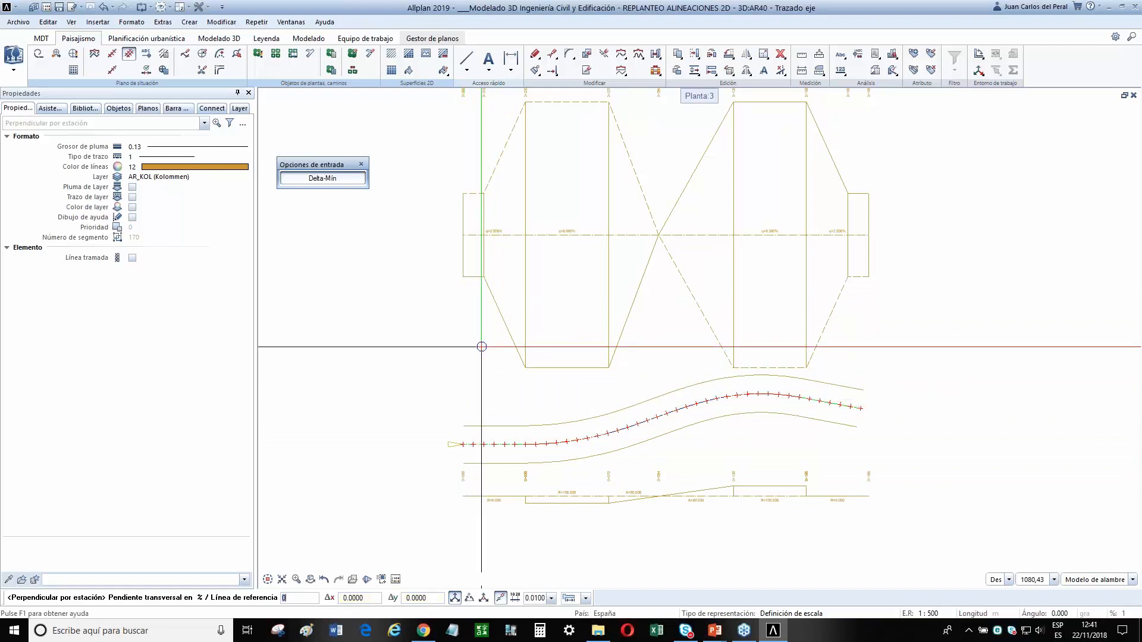
pyautogui.click(472, 279)
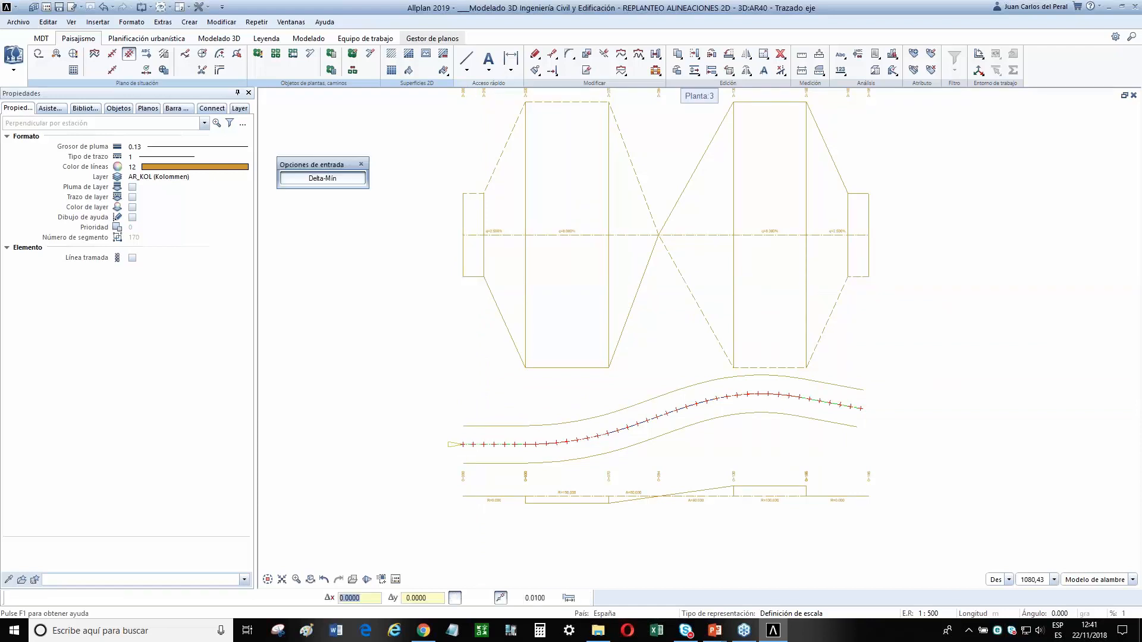
pyautogui.click(485, 465)
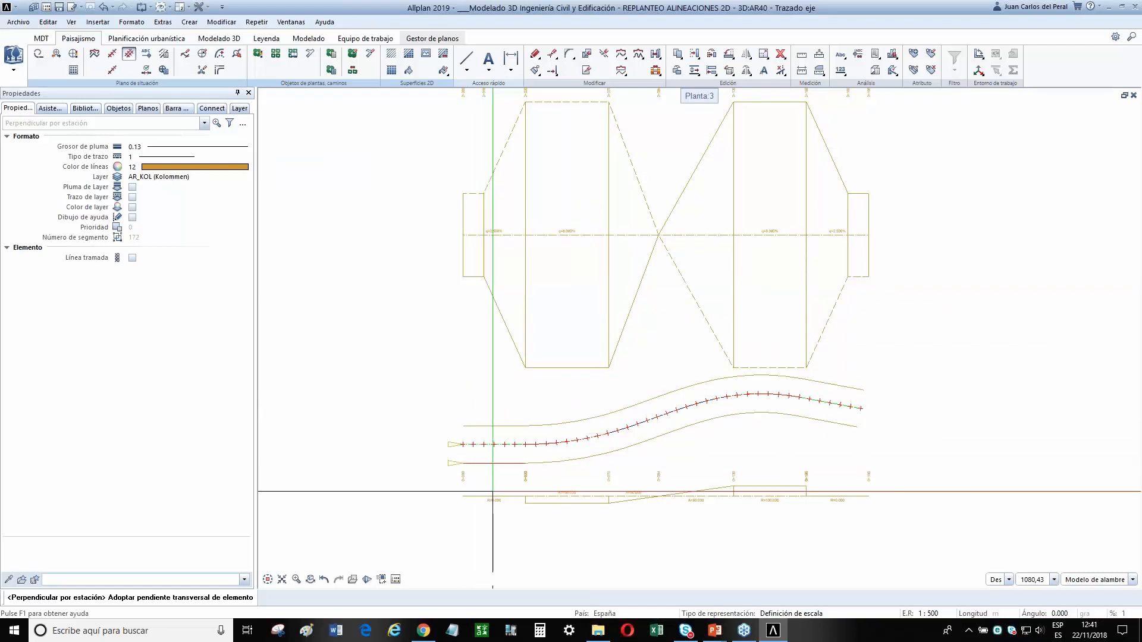
pyautogui.scroll(4, 493, 491)
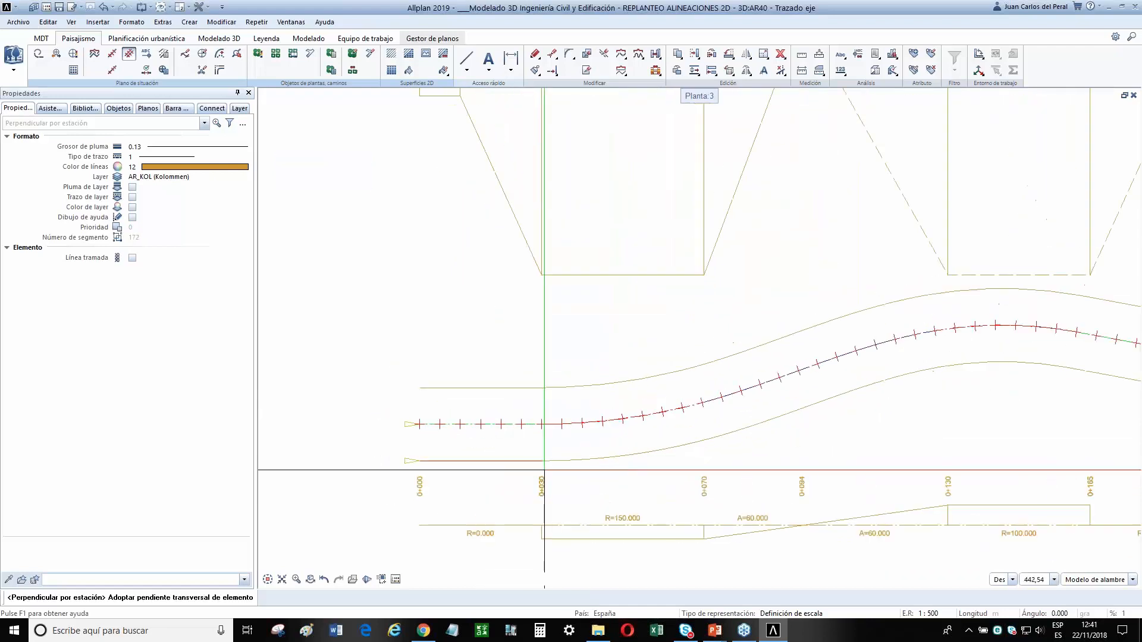
pyautogui.scroll(-3, 616, 458)
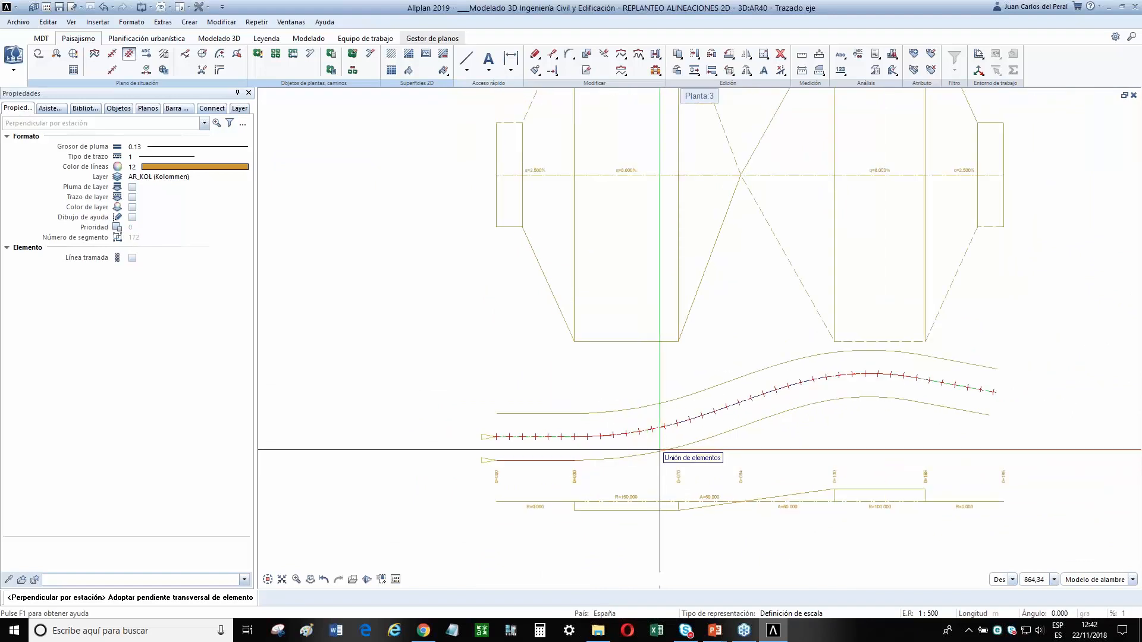
pyautogui.click(597, 463)
pyautogui.press('Escape')
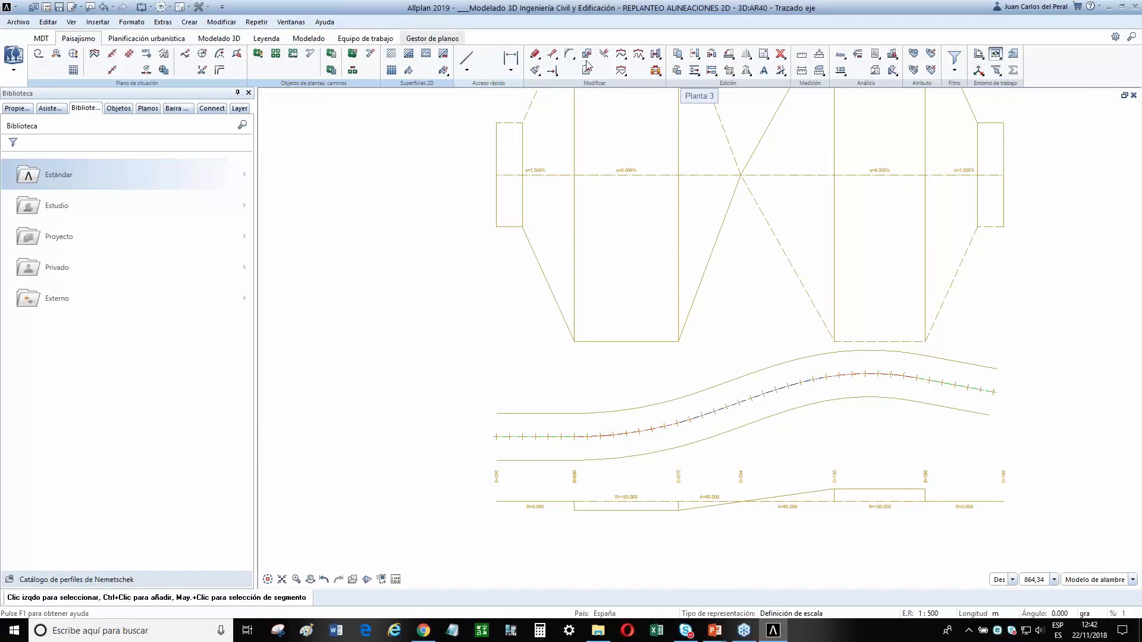
# Define the lower parallel edge of the plan axis as a composite element.
pyautogui.click(526, 459)
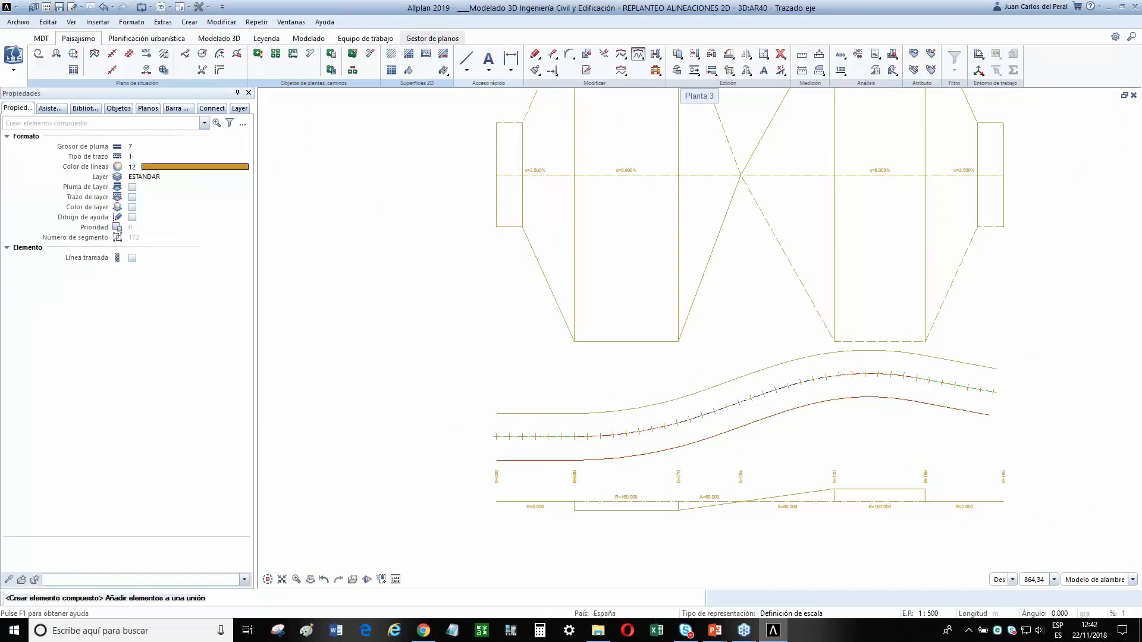
pyautogui.press('Escape')
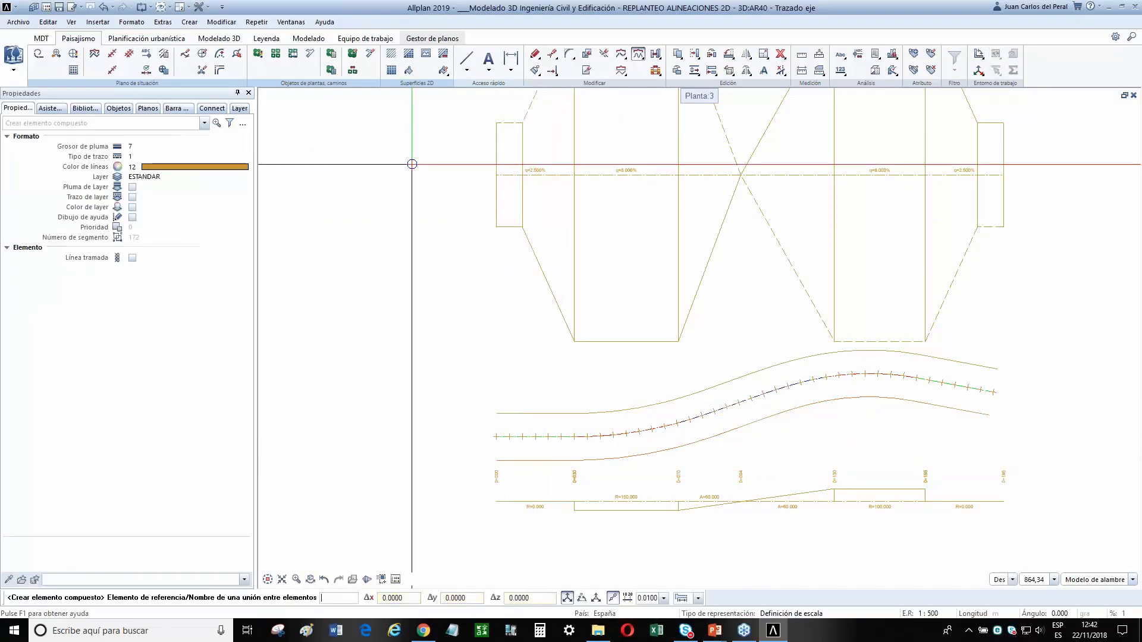
pyautogui.click(129, 53)
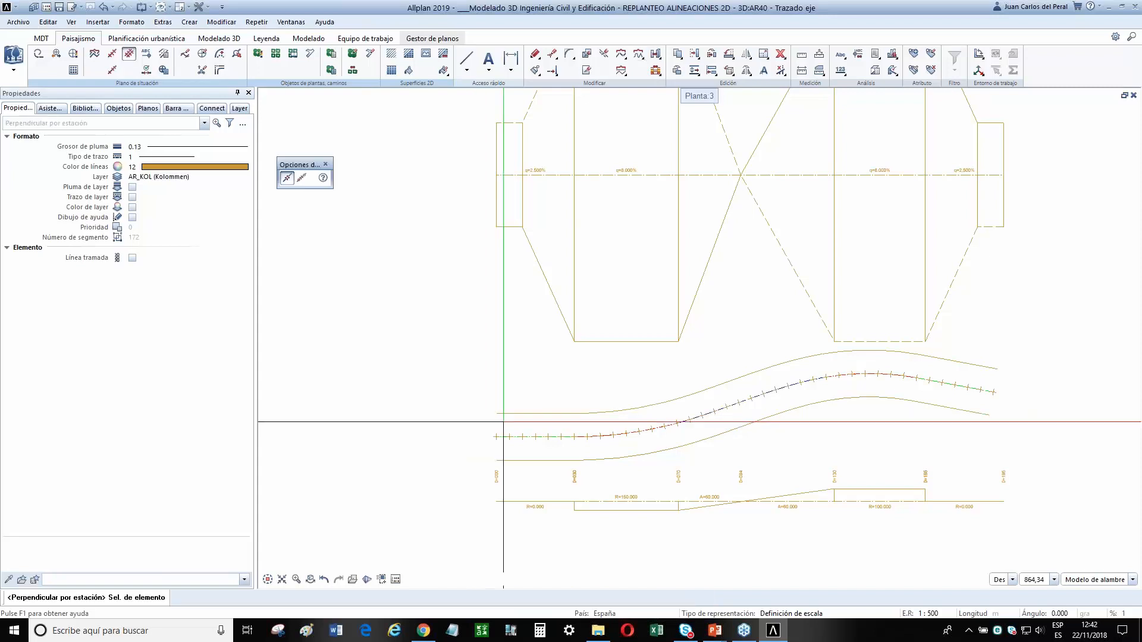
pyautogui.scroll(4, 515, 448)
pyautogui.scroll(2, 510, 448)
pyautogui.click(520, 447)
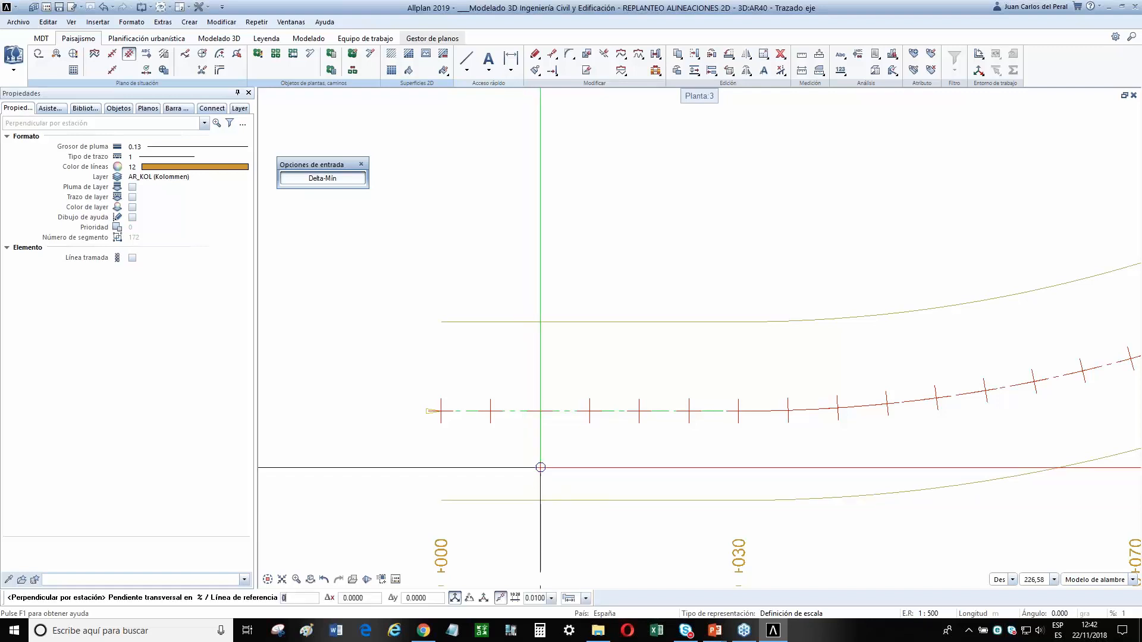
pyautogui.scroll(-3, 543, 364)
pyautogui.moveTo(605, 329); pyautogui.dragTo(588, 448, button='middle')
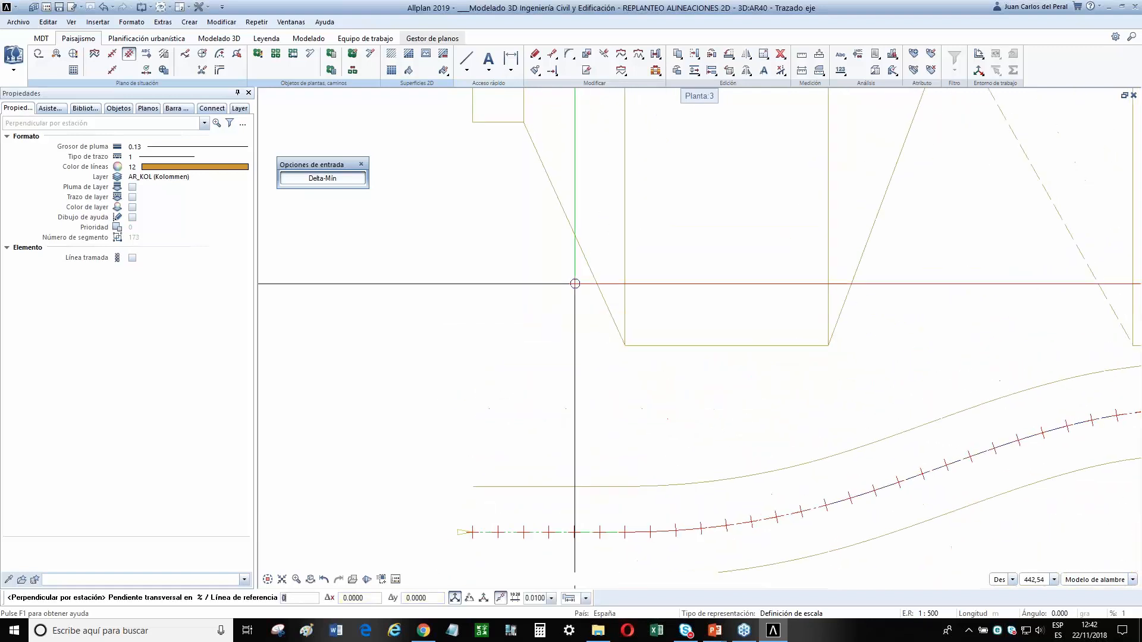
pyautogui.scroll(-2, 587, 378)
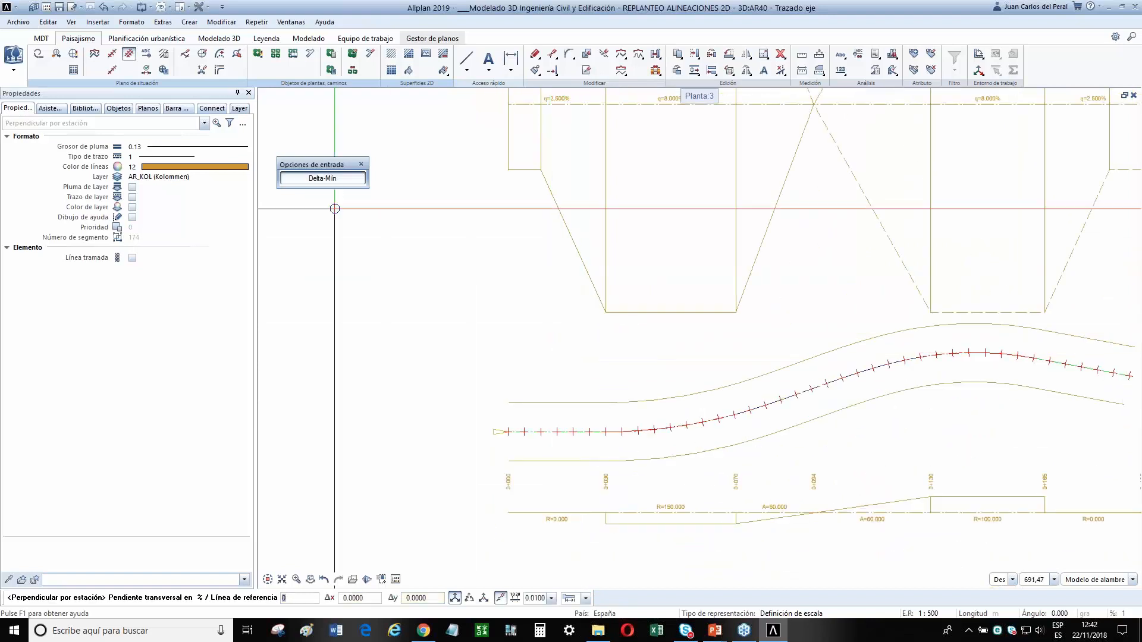
pyautogui.press('Return')
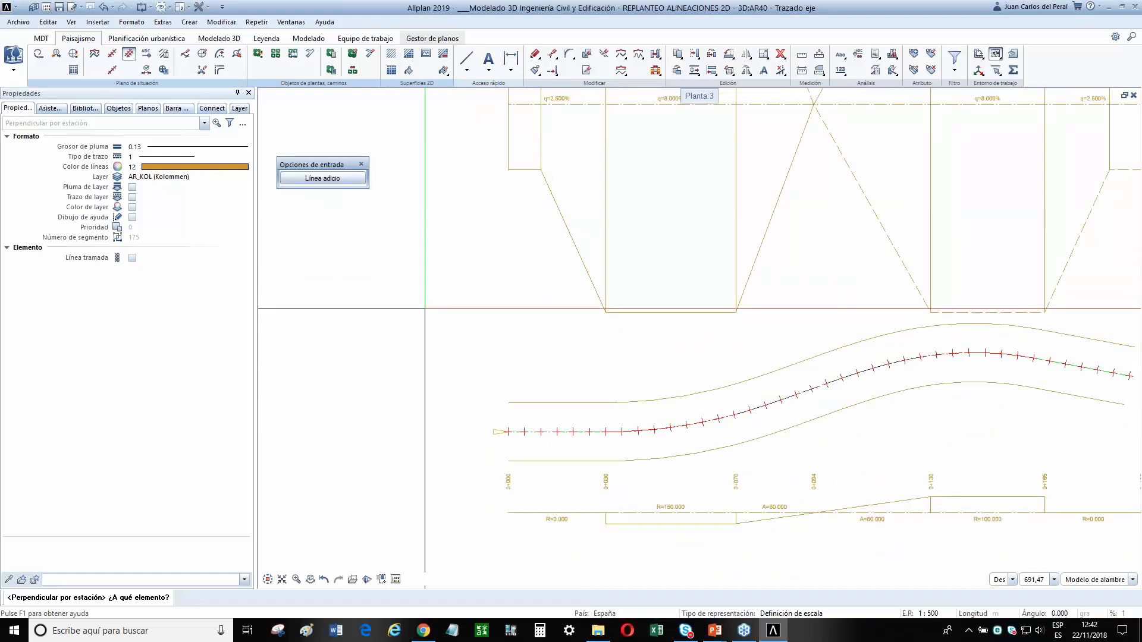
pyautogui.scroll(1, 434, 402)
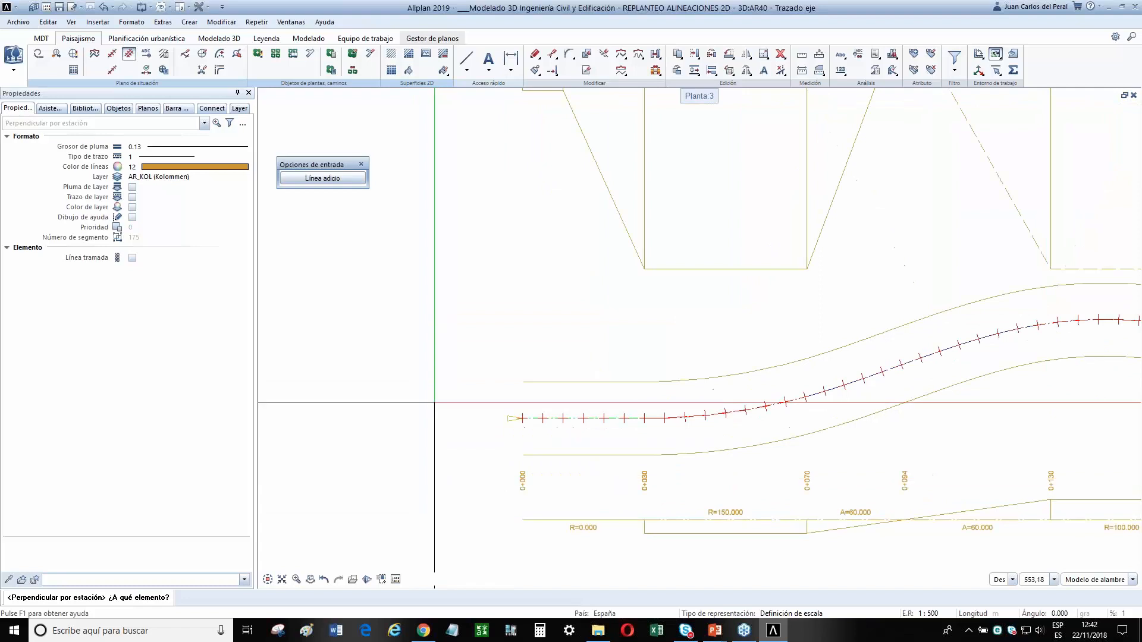
# Create perpendiculars by station from the plan axis on the lower parallel, adopting the crossfall of the torsion legend's solid edge relative to its centre line.
pyautogui.click(128, 56)
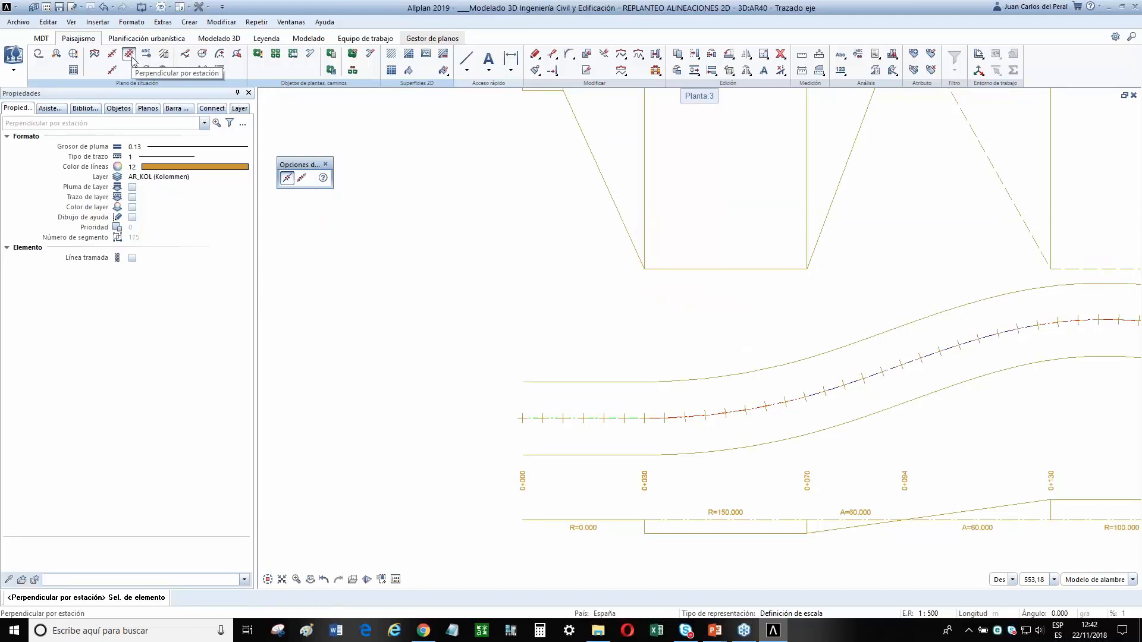
pyautogui.scroll(3, 535, 427)
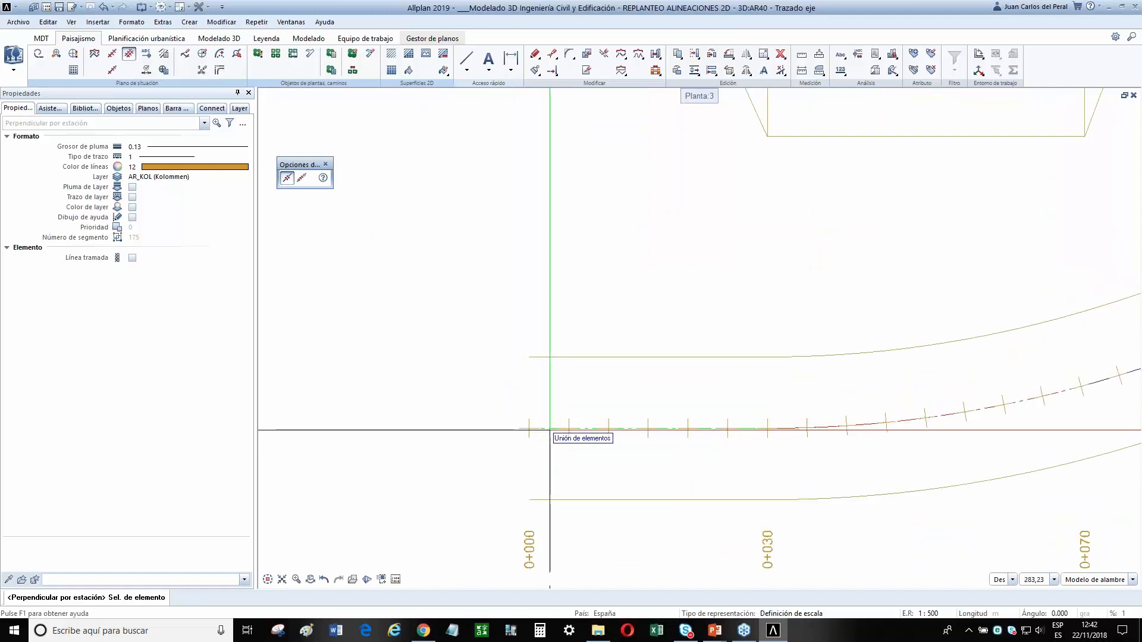
pyautogui.click(550, 430)
pyautogui.scroll(-10, 549, 437)
pyautogui.scroll(4, 573, 464)
pyautogui.scroll(3, 571, 463)
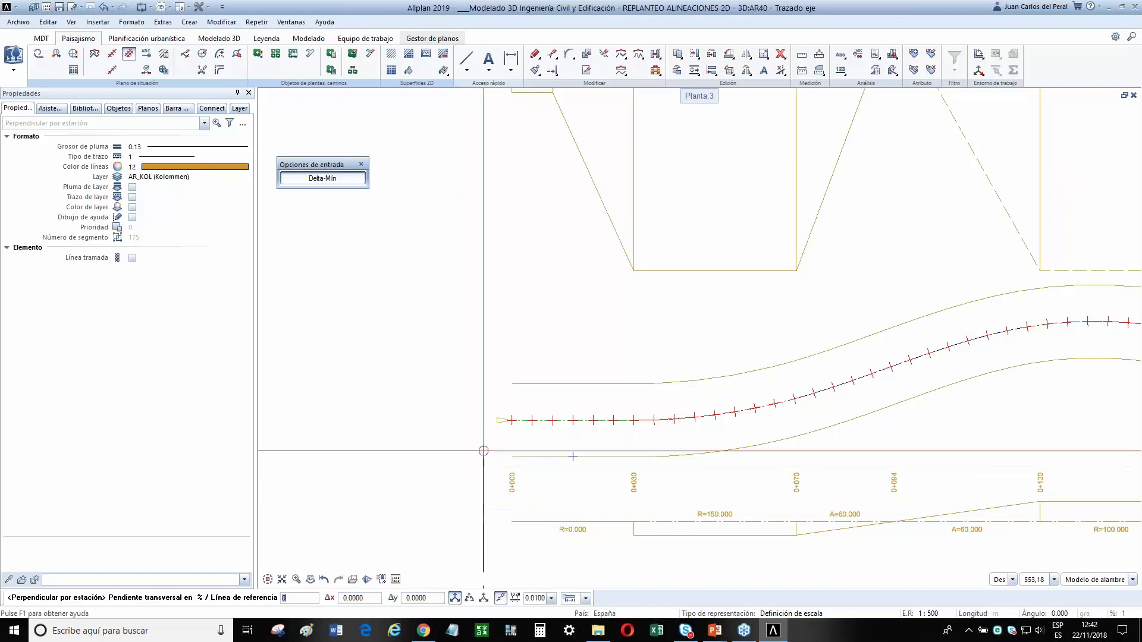
pyautogui.scroll(-2, 484, 451)
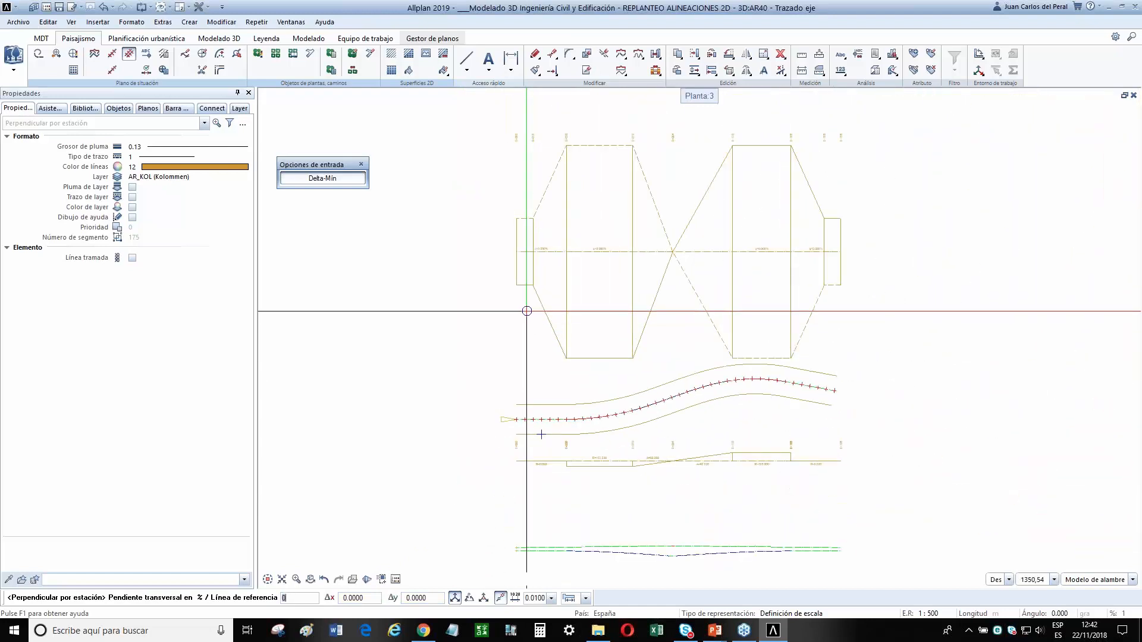
pyautogui.scroll(-3, 539, 265)
pyautogui.scroll(5, 538, 239)
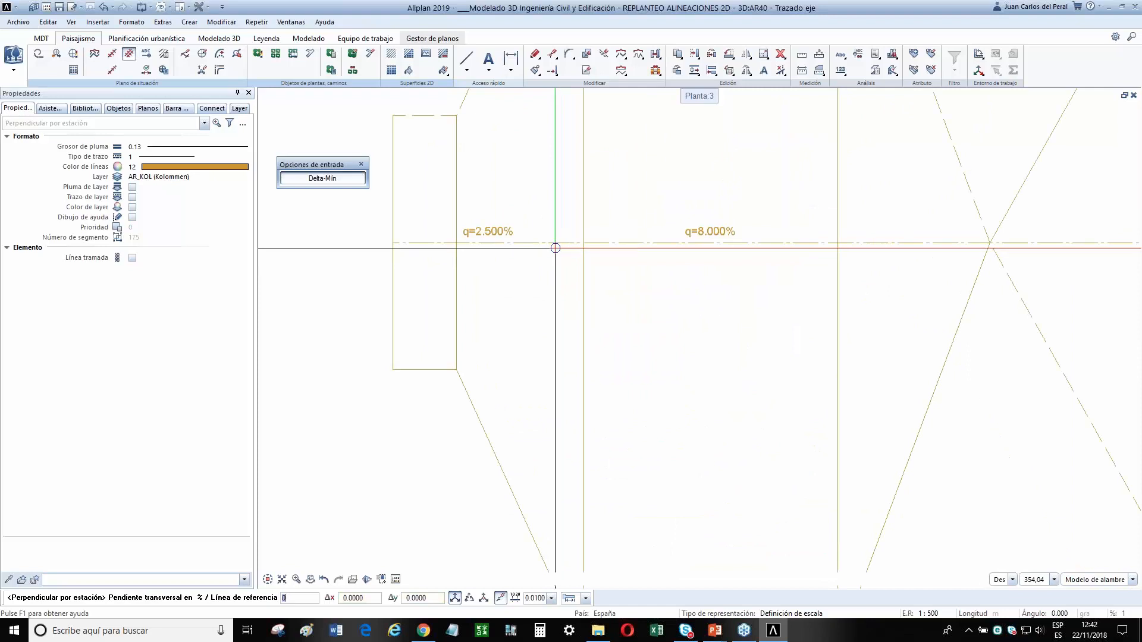
pyautogui.click(558, 243)
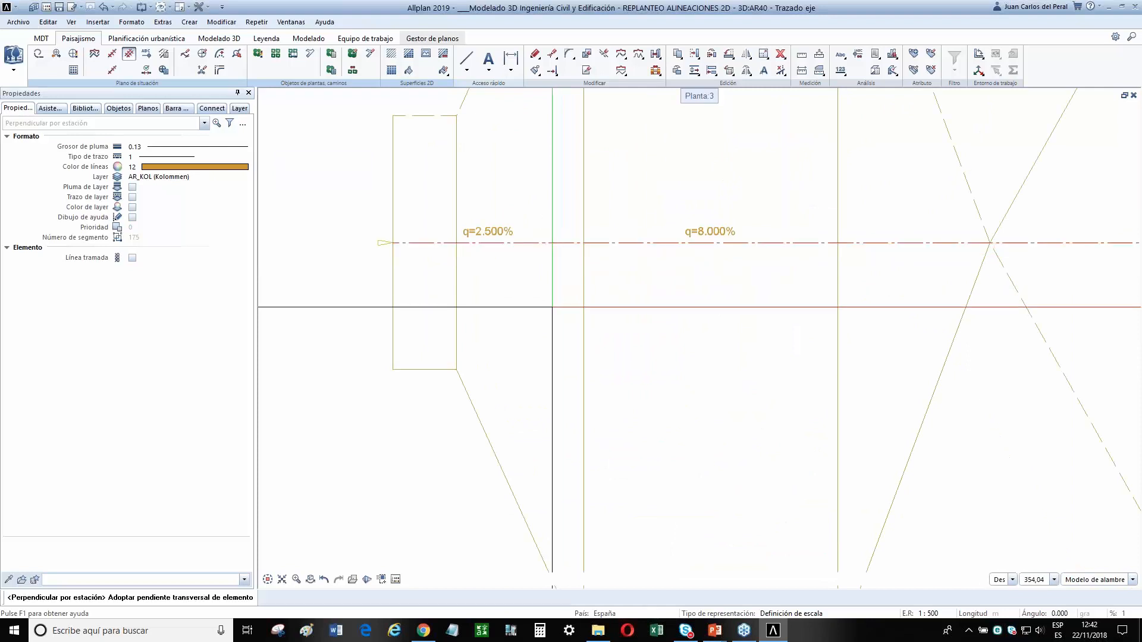
pyautogui.scroll(-3, 560, 308)
pyautogui.scroll(-2, 560, 308)
pyautogui.moveTo(560, 308); pyautogui.dragTo(568, 290, button='middle')
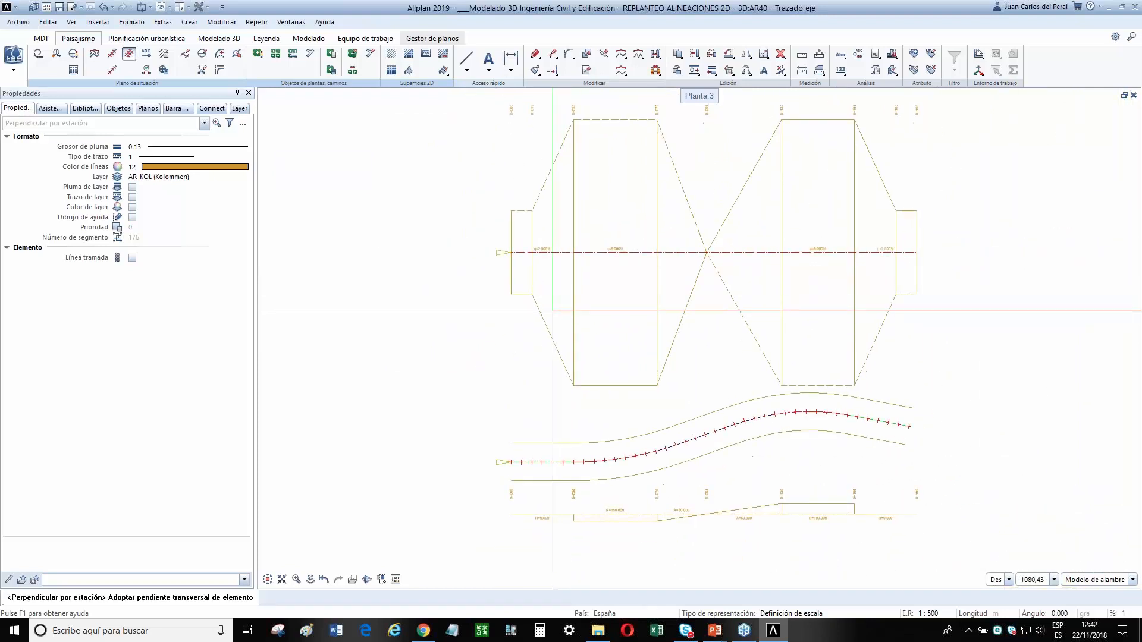
pyautogui.click(546, 325)
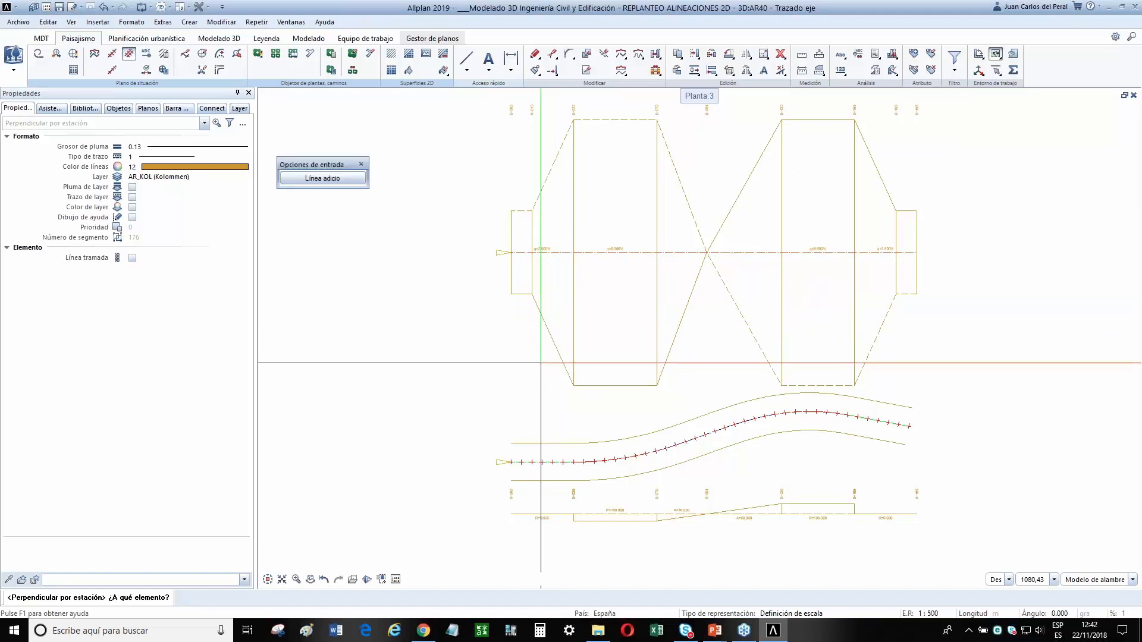
pyautogui.click(541, 482)
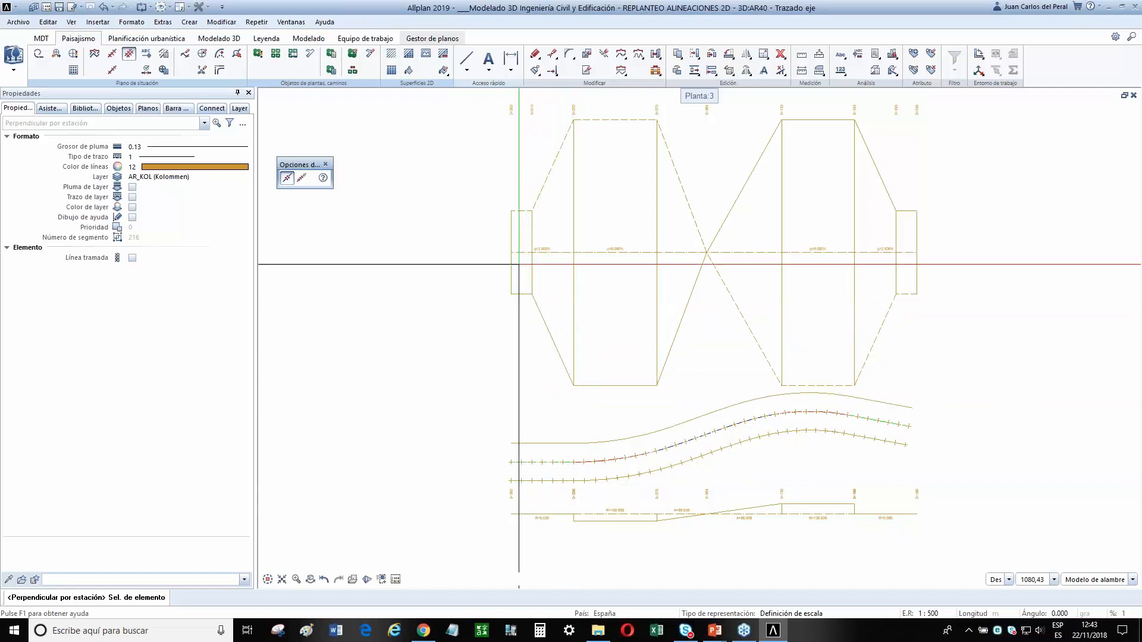
# Create perpendiculars by station from the plan axis on the upper parallel, adopting the crossfall of the torsion legend's dashed edge relative to its centre line.
pyautogui.scroll(1, 544, 254)
pyautogui.scroll(2, 542, 461)
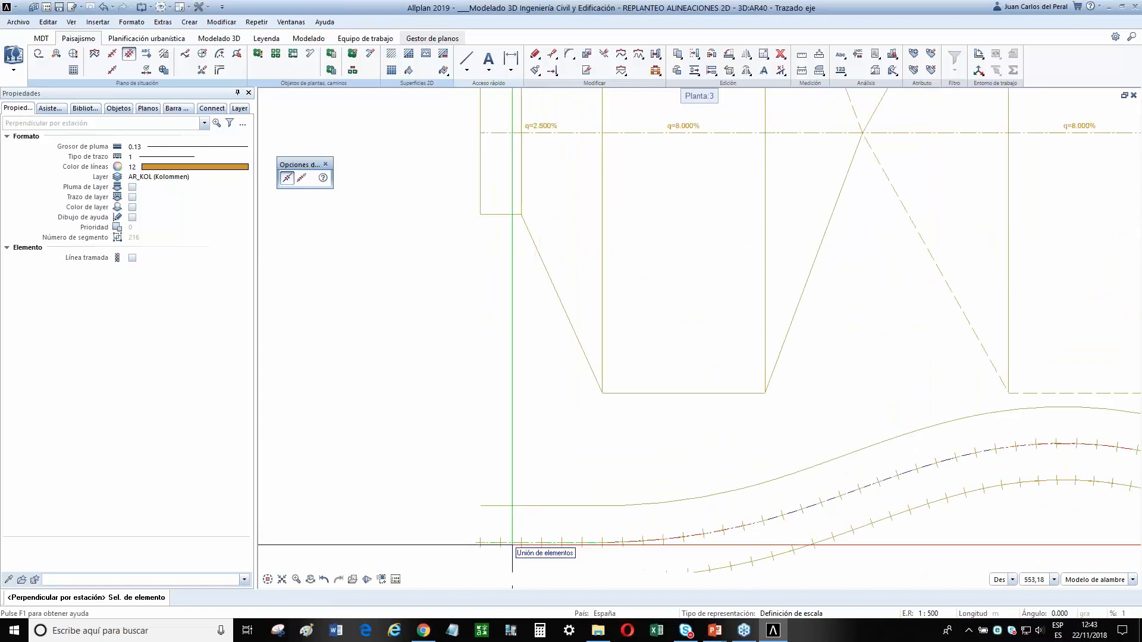
pyautogui.click(512, 543)
pyautogui.scroll(-1, 538, 419)
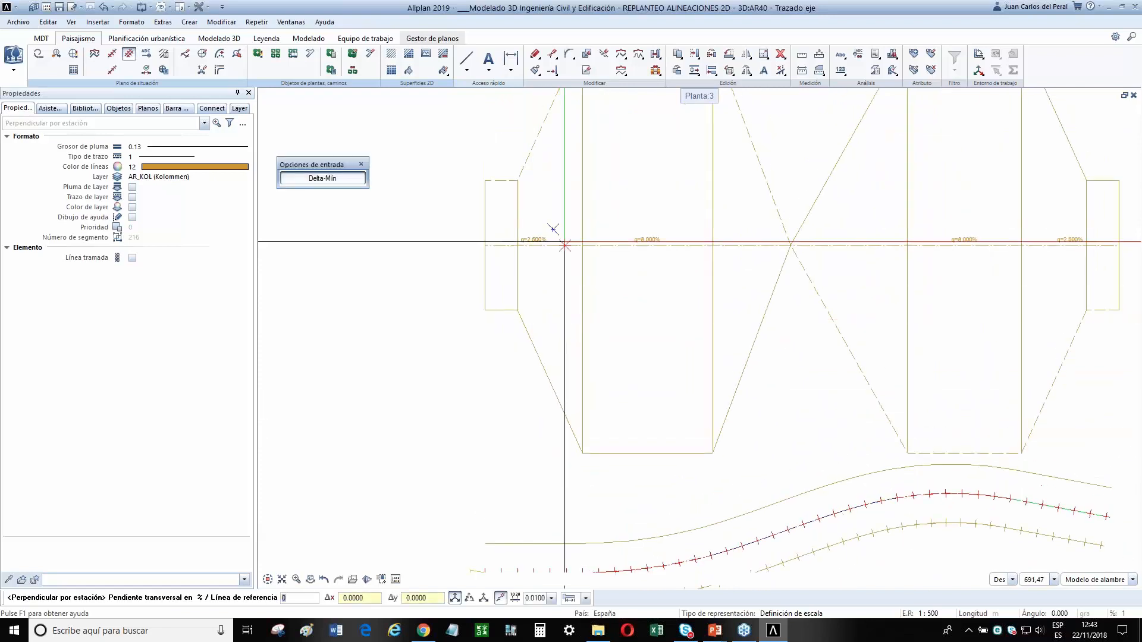
pyautogui.click(564, 245)
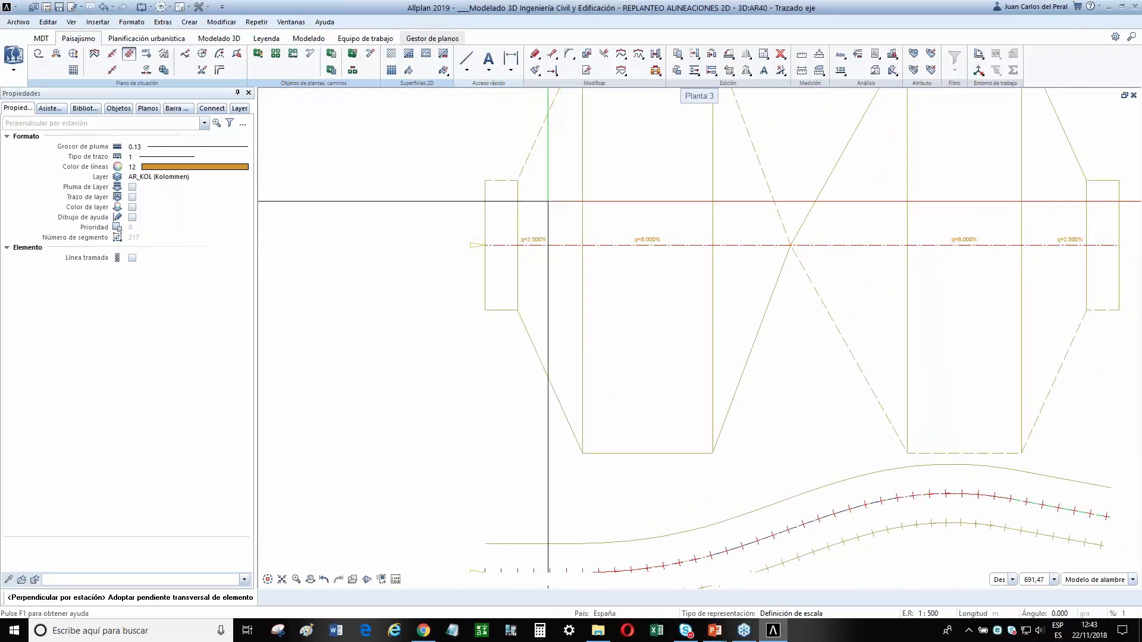
pyautogui.scroll(-1, 538, 154)
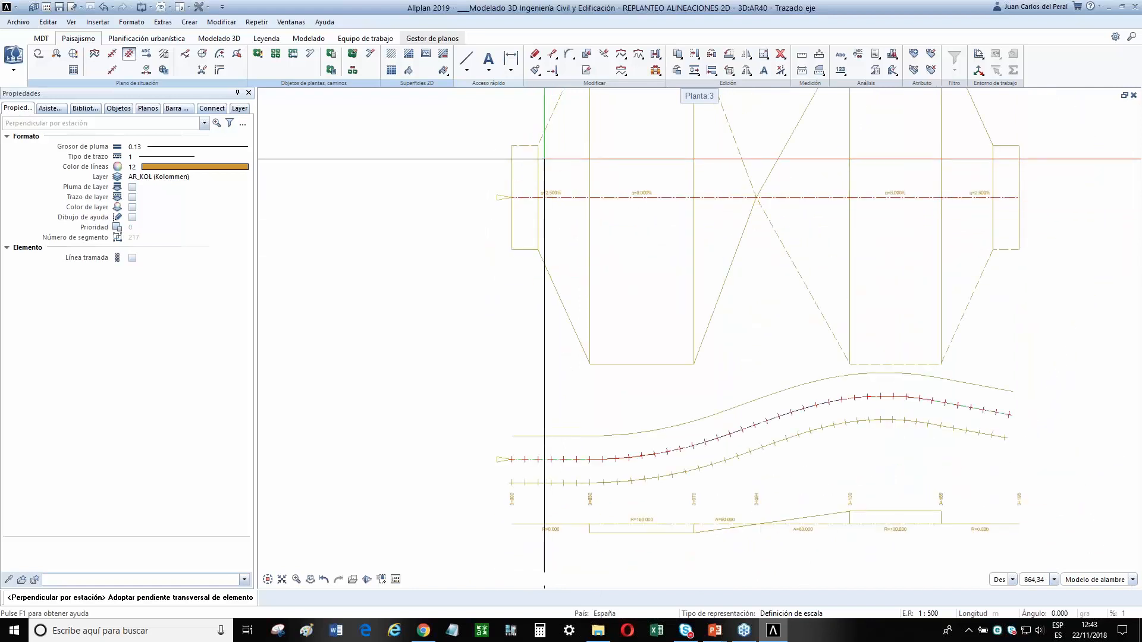
pyautogui.click(544, 134)
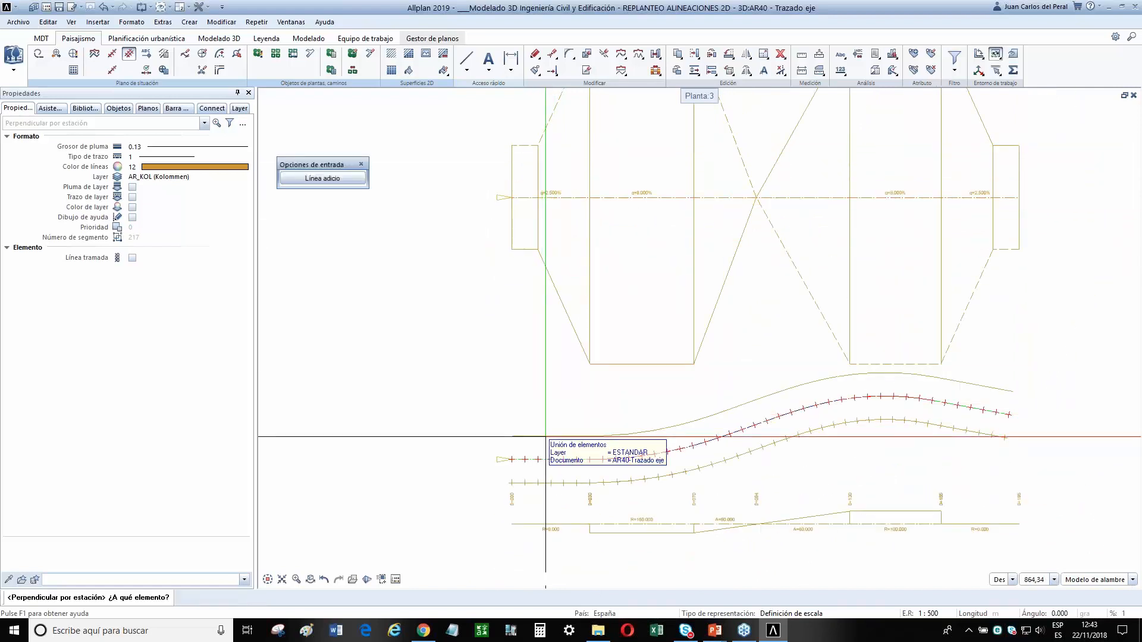
# View the three rows of station points in the southwest isometric view.
pyautogui.scroll(-1, 645, 472)
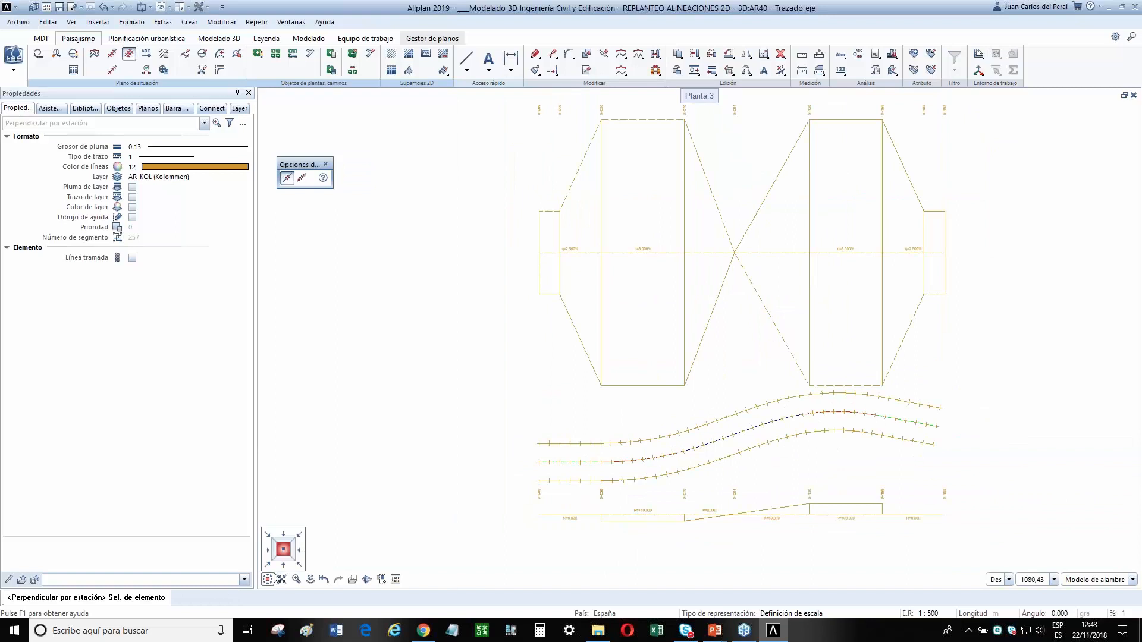
pyautogui.click(268, 565)
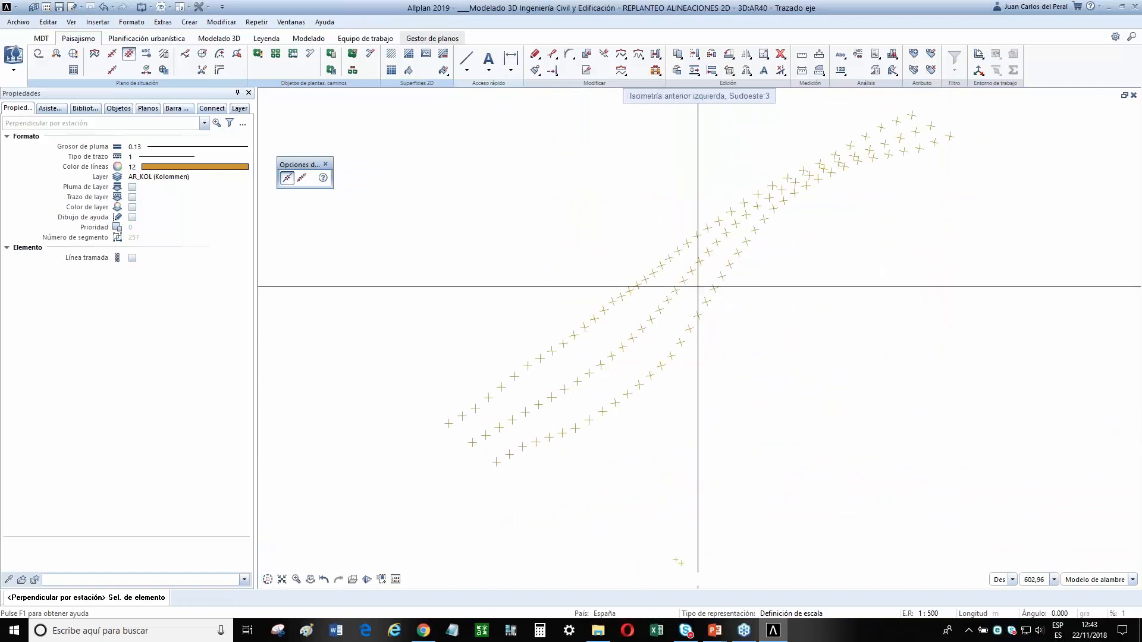
pyautogui.scroll(-2, 678, 333)
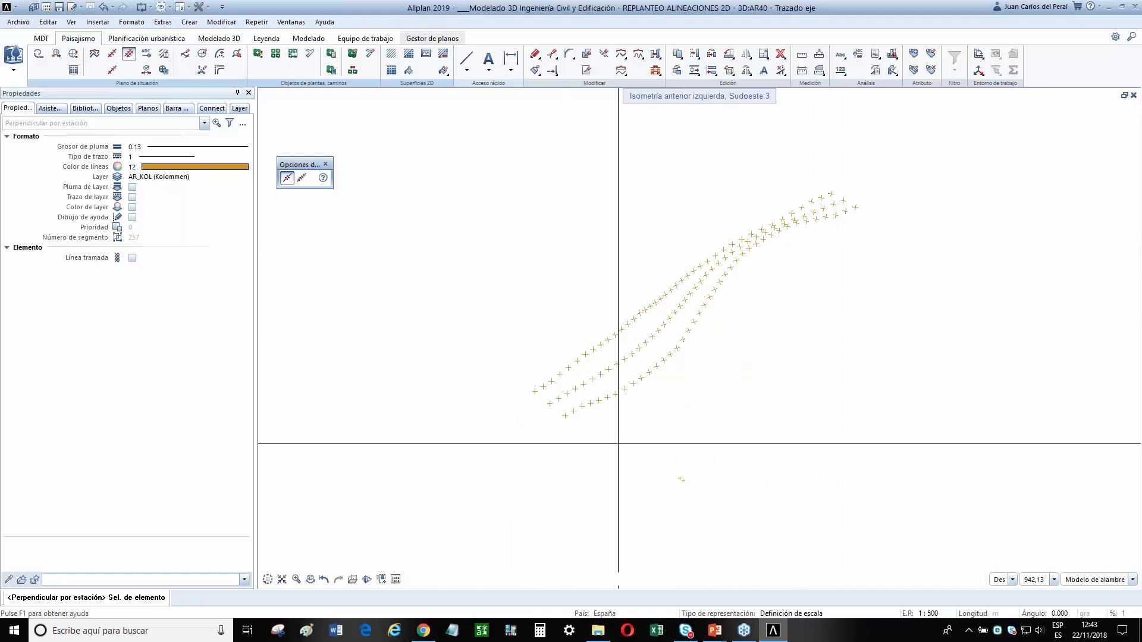
# Return to plan view and open drawing file 50, Trazado eje, of the Canalización elevada structure level.
pyautogui.moveTo(449, 263); pyautogui.dragTo(572, 283, button='middle')
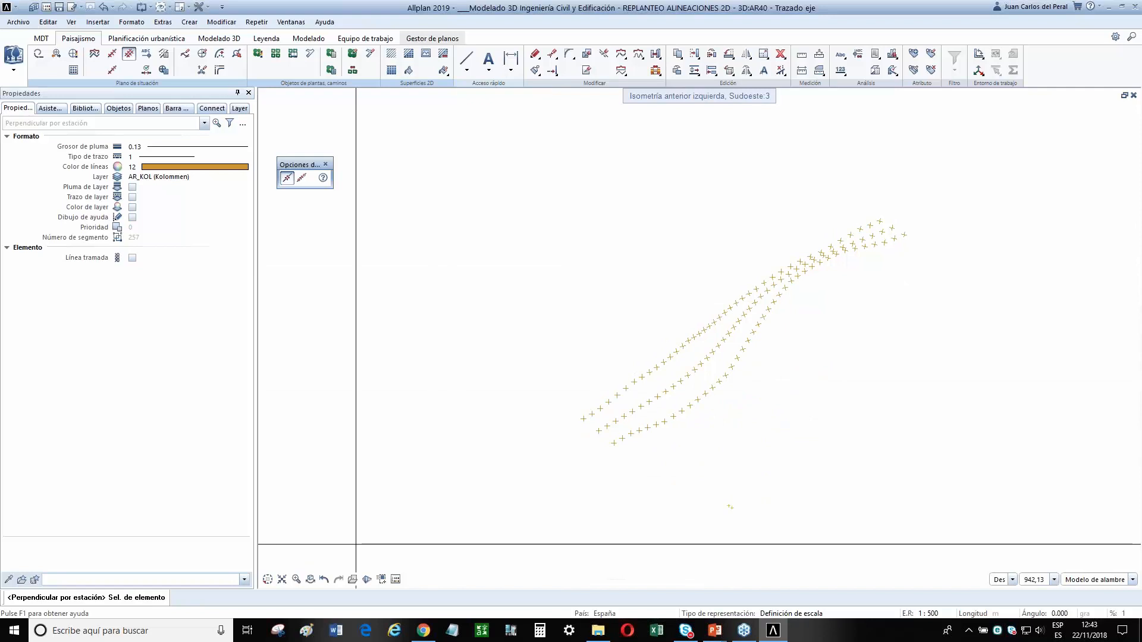
pyautogui.click(284, 549)
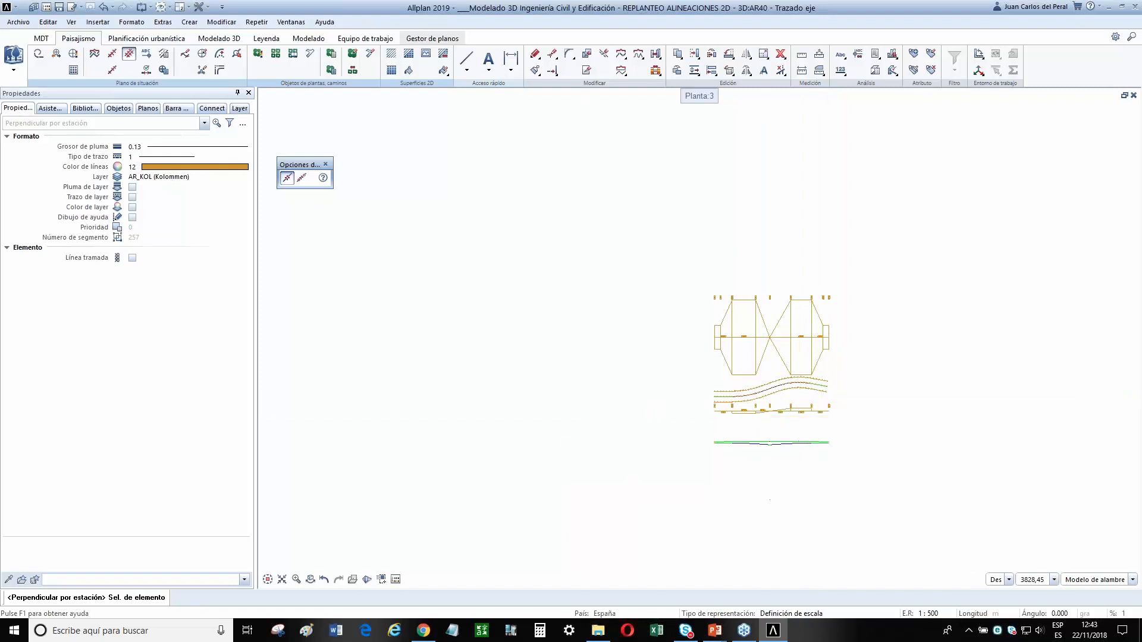
pyautogui.hotkey('alt', 'Tab')
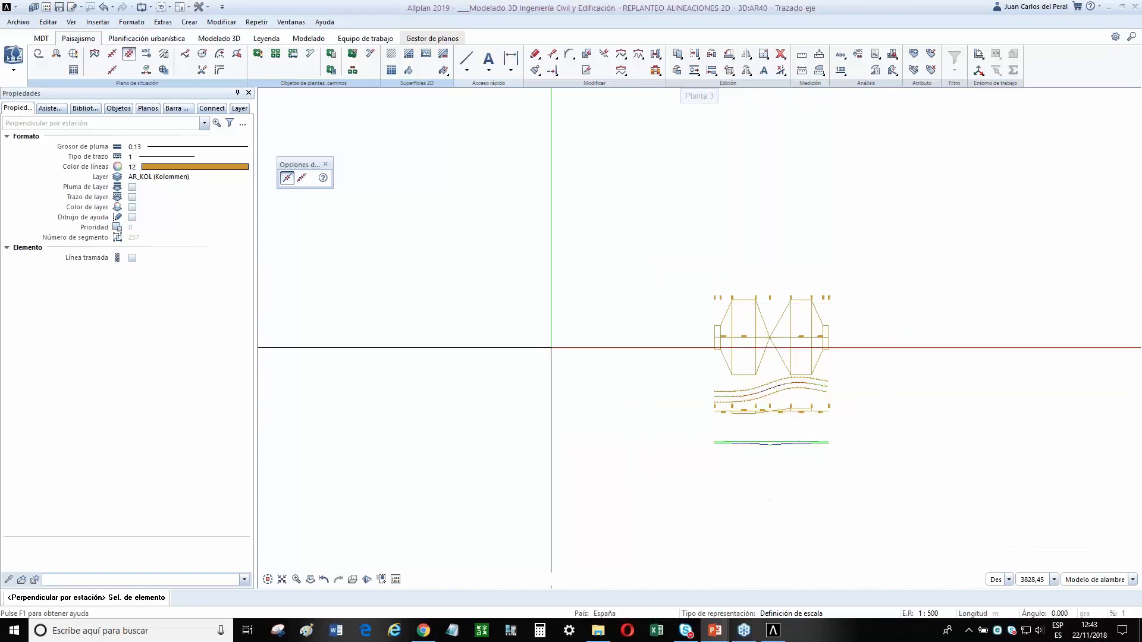
pyautogui.click(46, 7)
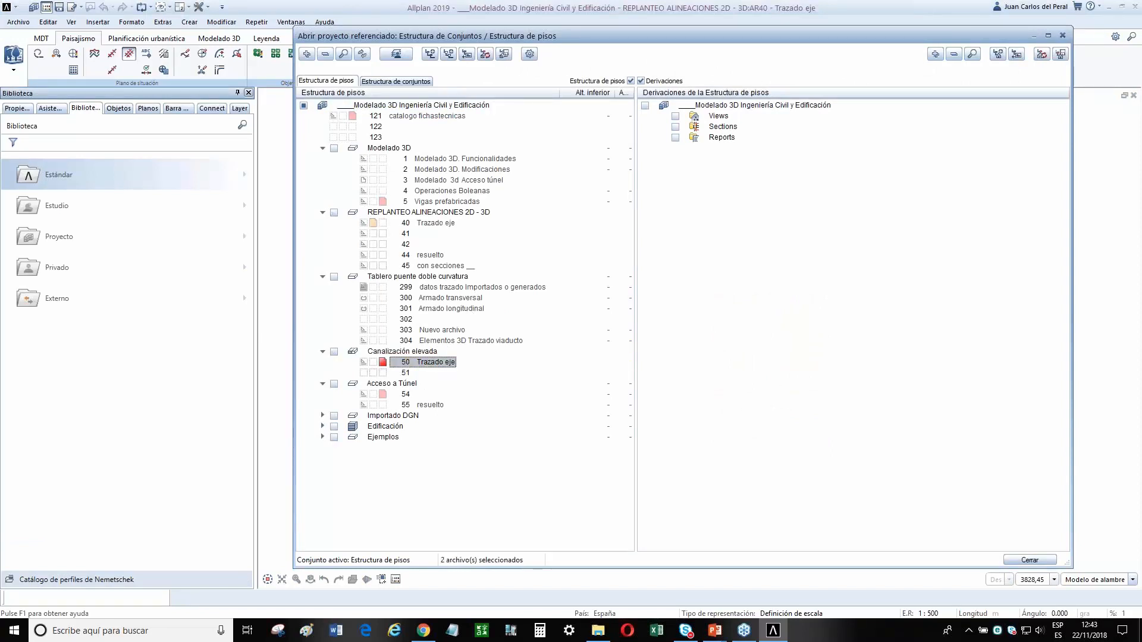
pyautogui.press('Return')
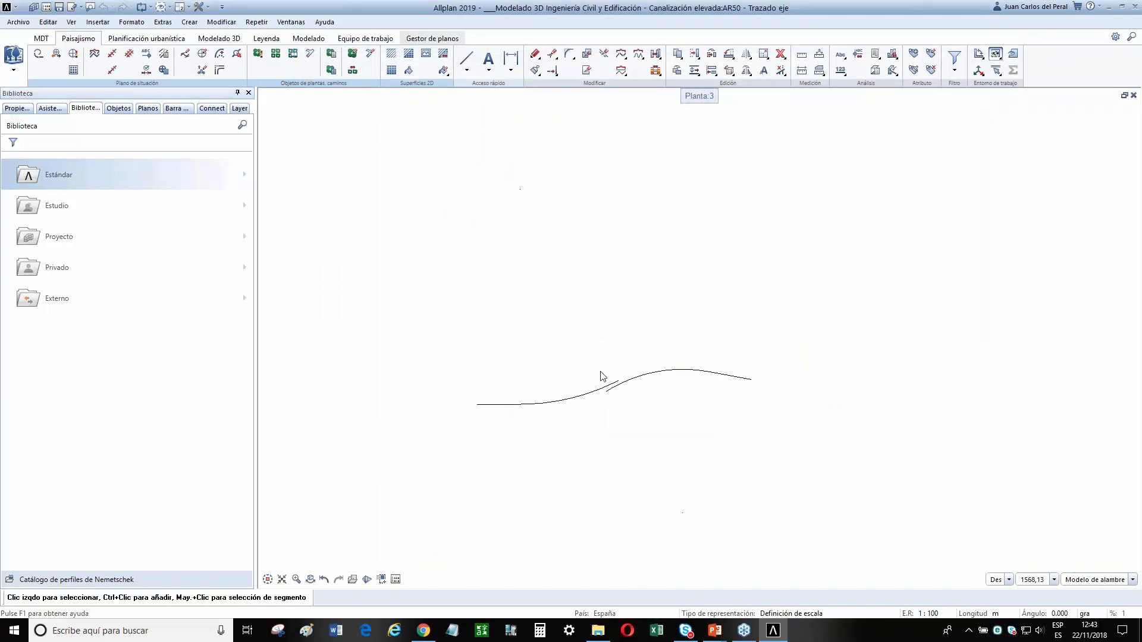
# Connect the two overlapping alignment arcs with a clothoid and define the whole axis as a composite element.
pyautogui.click(38, 54)
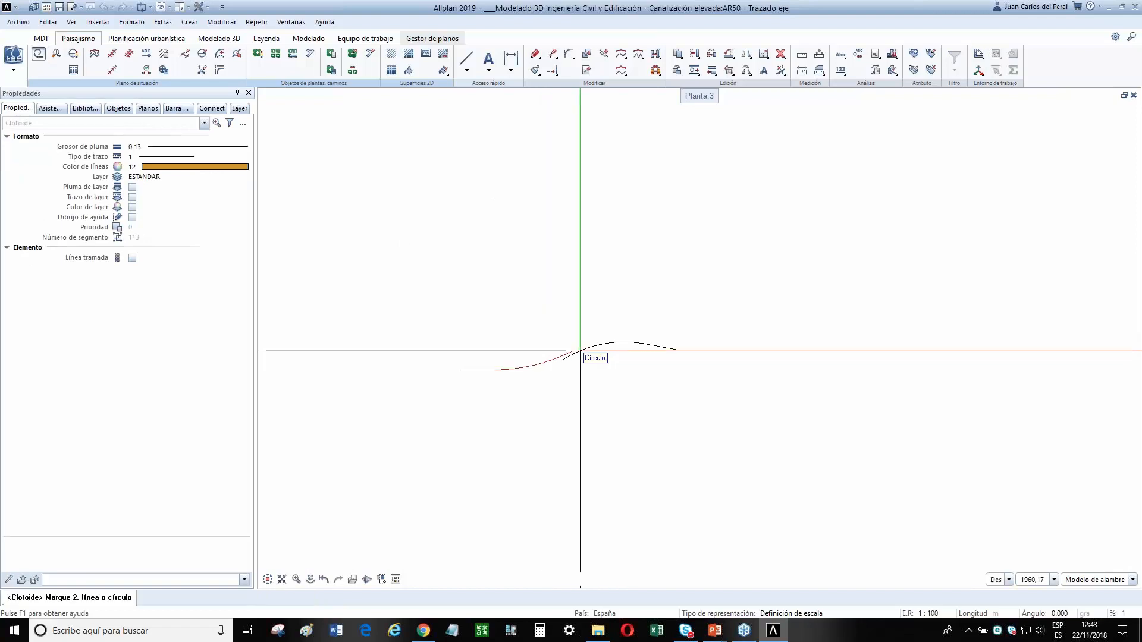
pyautogui.scroll(-2, 589, 247)
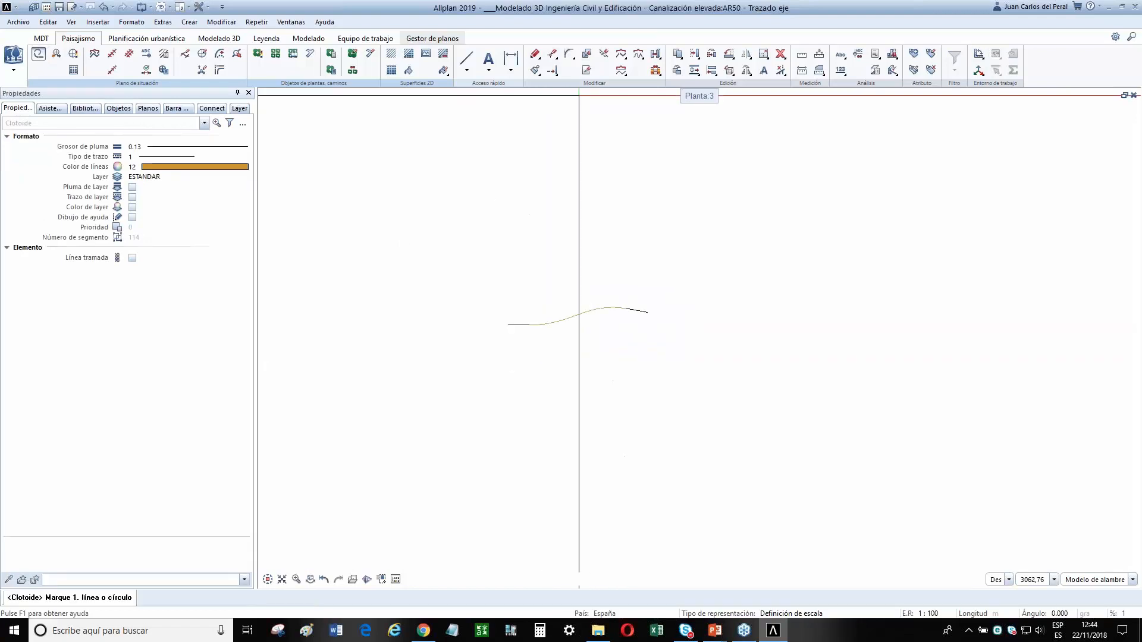
pyautogui.click(639, 55)
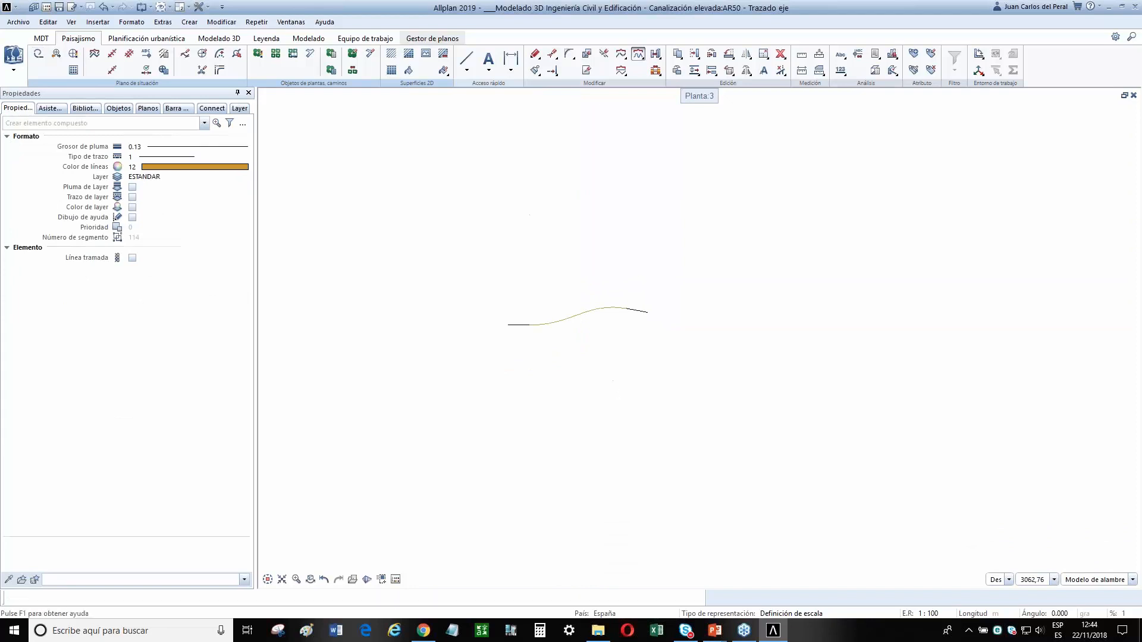
pyautogui.scroll(4, 517, 318)
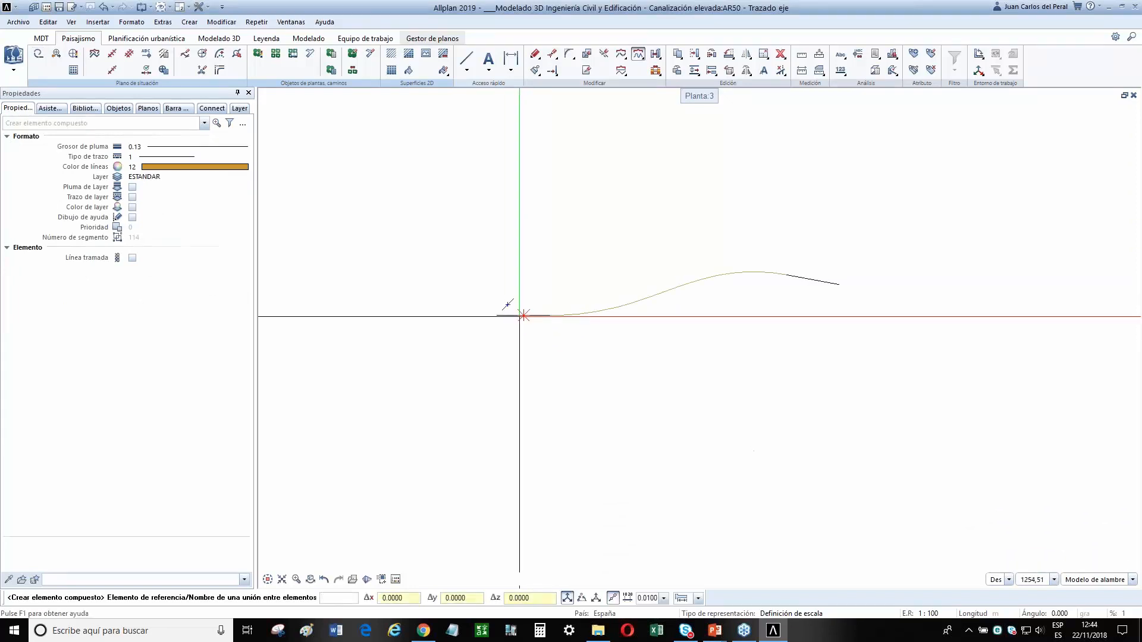
pyautogui.moveTo(541, 349); pyautogui.dragTo(859, 201)
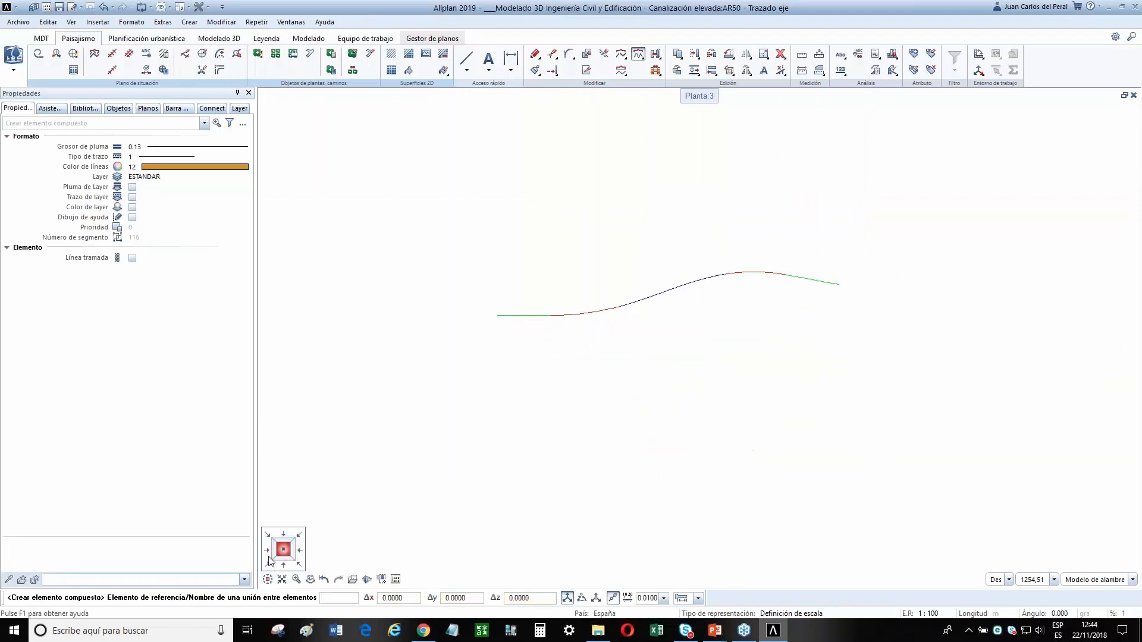
# Draw a gradient triangle below the axis from its start: a 100 m horizontal base, a vertical at its end and a sloping line back.
pyautogui.click(267, 553)
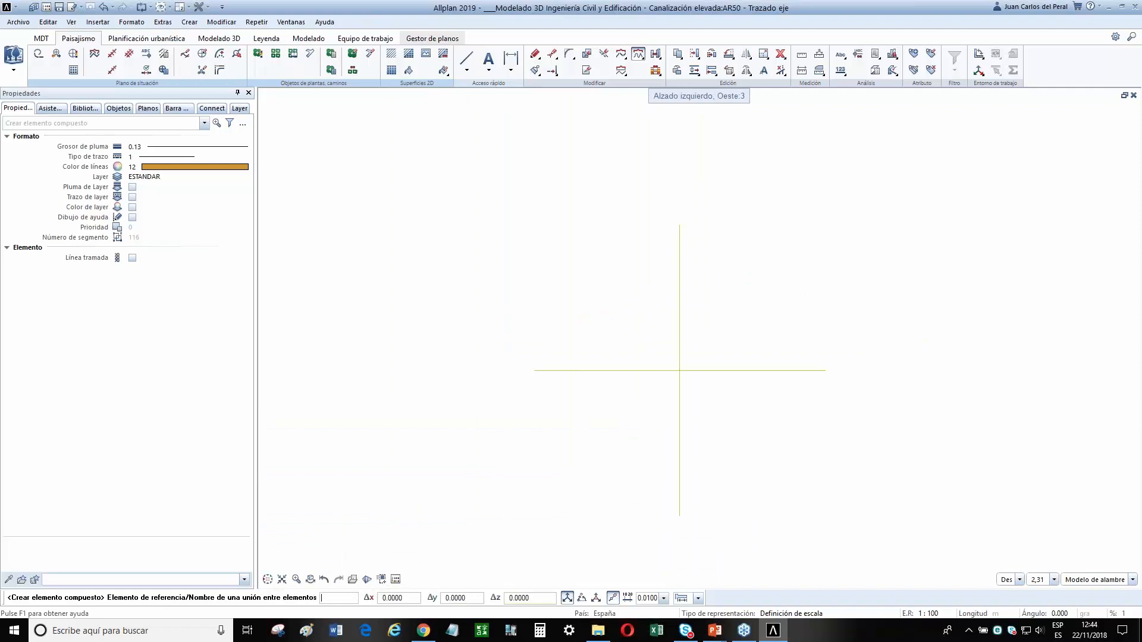
pyautogui.click(266, 579)
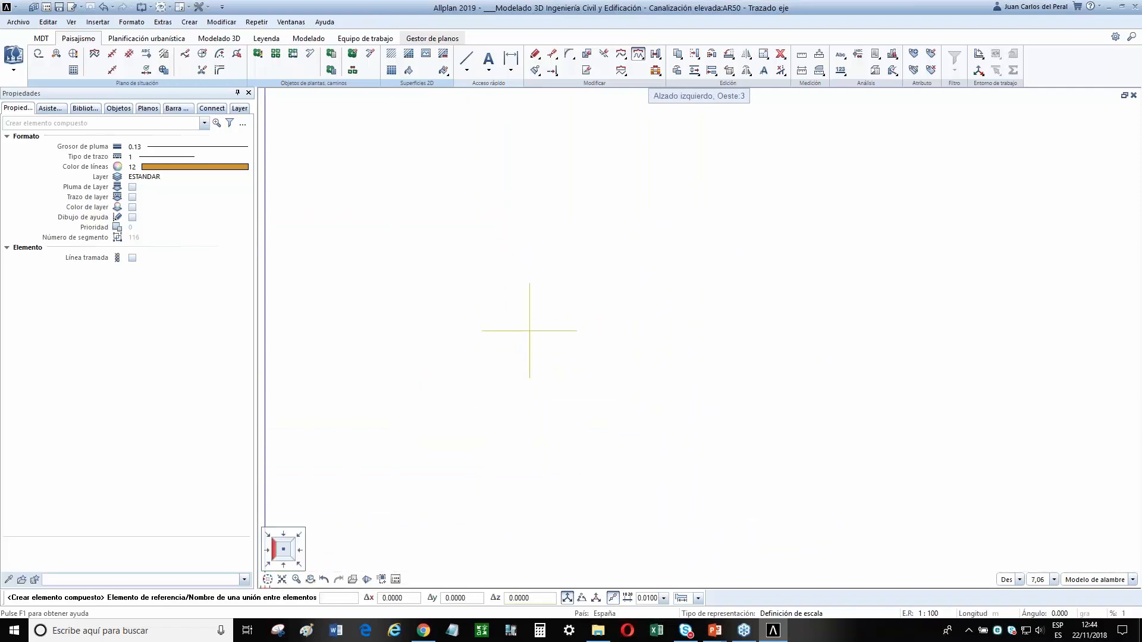
pyautogui.click(282, 555)
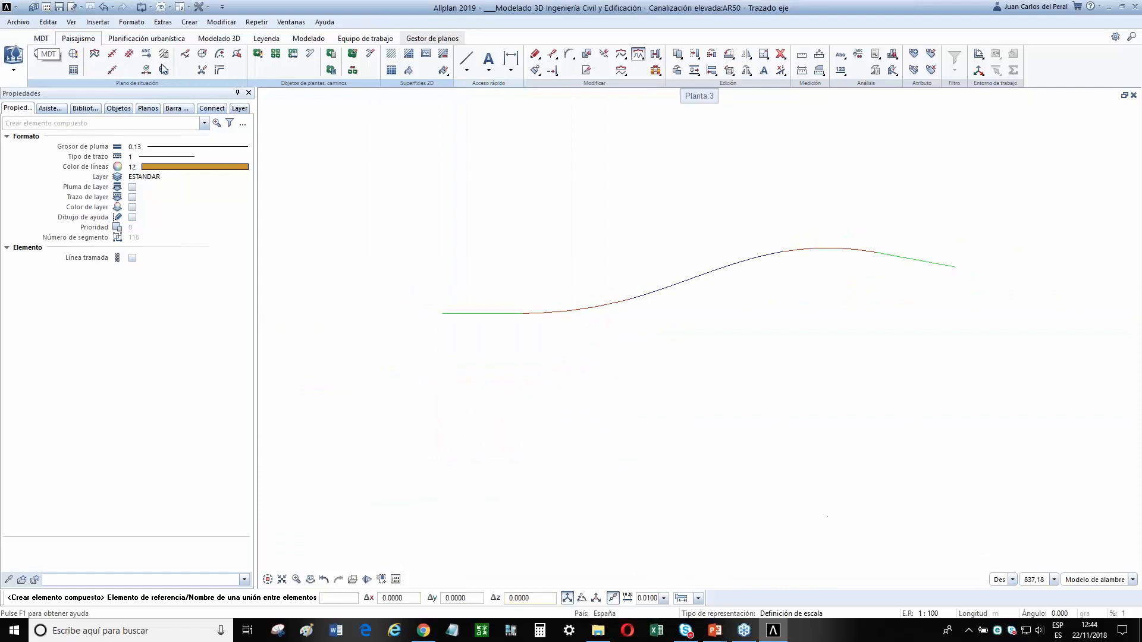
pyautogui.click(465, 65)
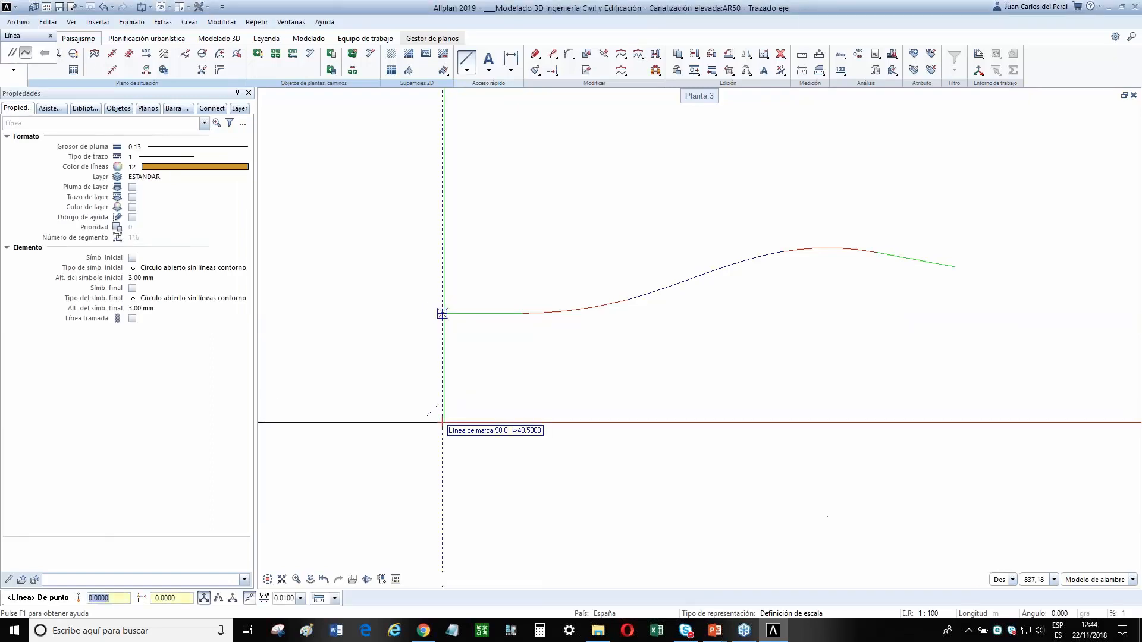
pyautogui.click(442, 422)
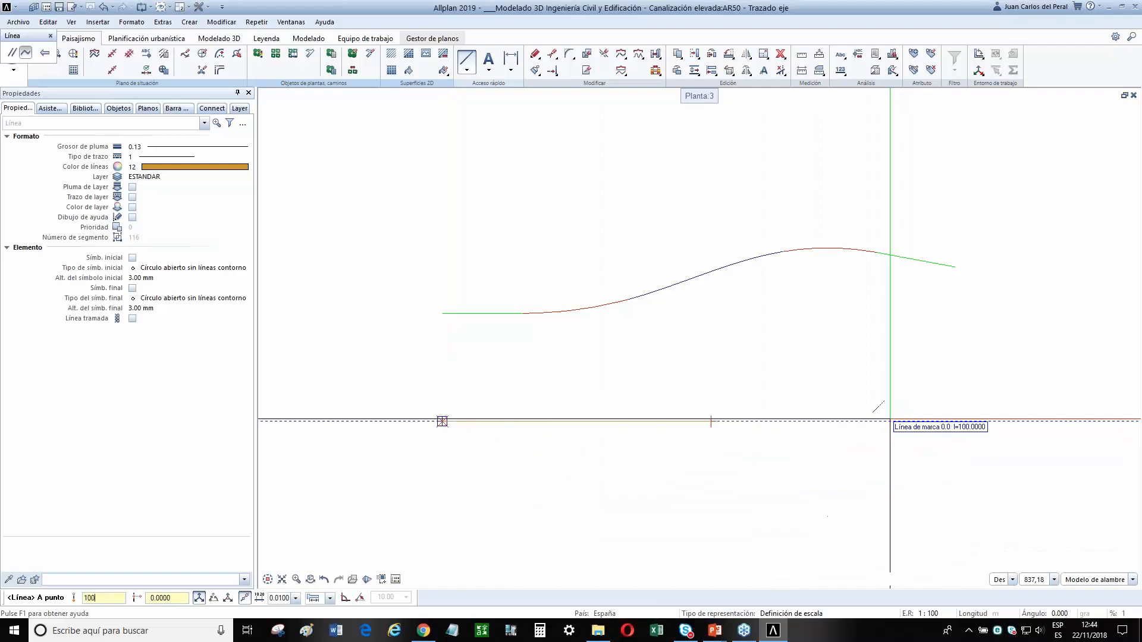
pyautogui.press('Return')
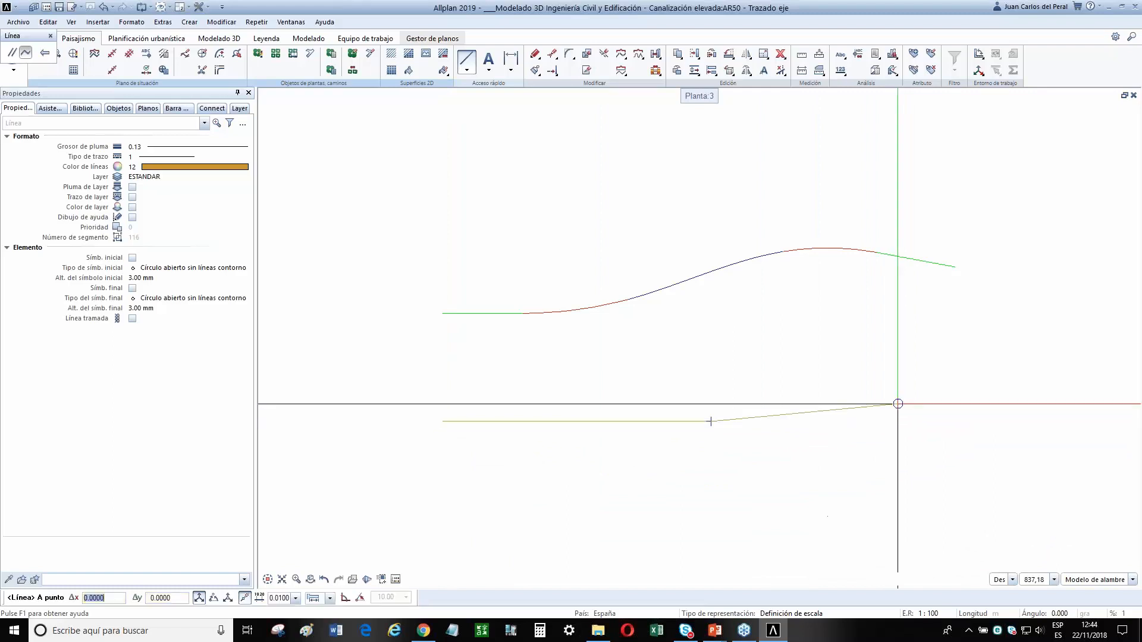
pyautogui.scroll(3, 723, 393)
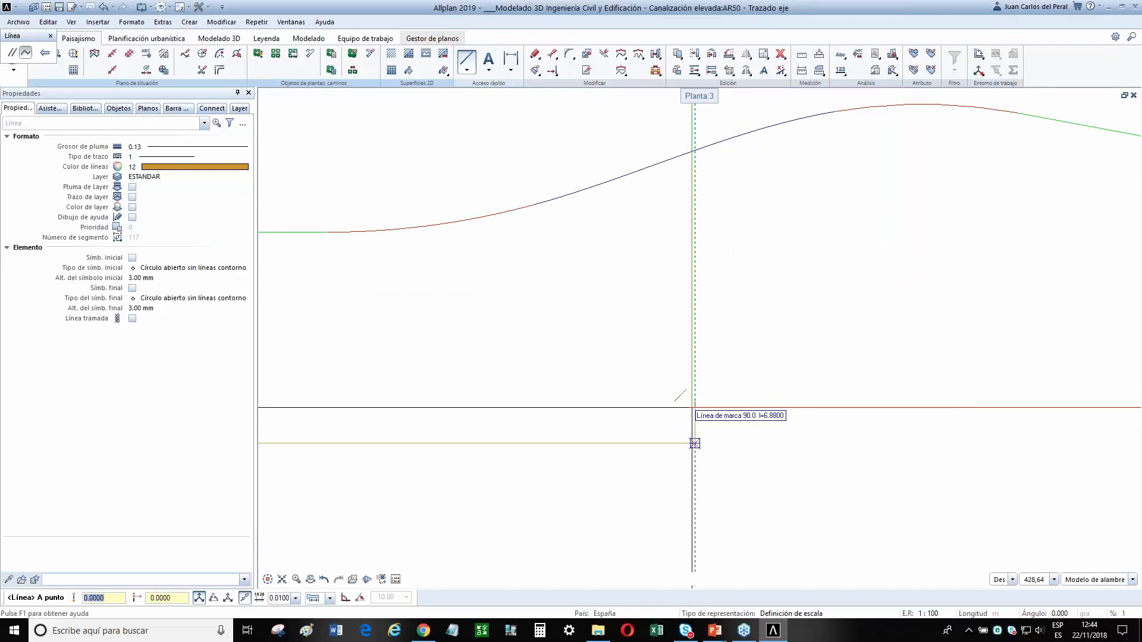
pyautogui.scroll(-4, 693, 407)
pyautogui.click(489, 427)
pyautogui.press('Escape')
pyautogui.press('Escape')
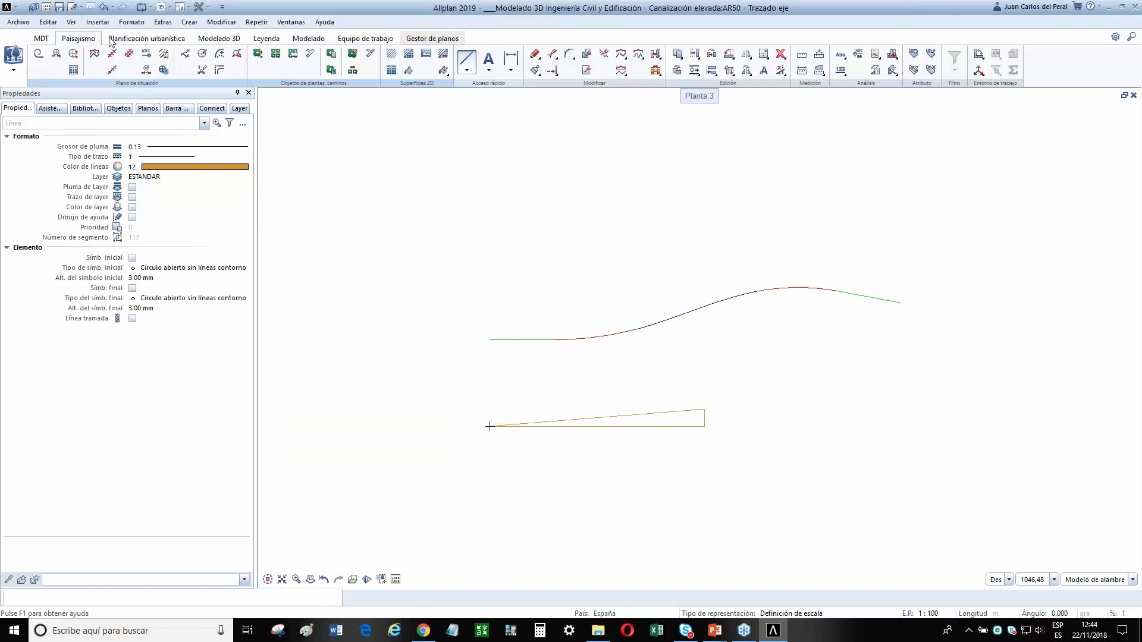
# Generate a 3D curve from the composite plan axis and the sloping gradient line, with the front elevation and isometric views shown.
pyautogui.click(215, 42)
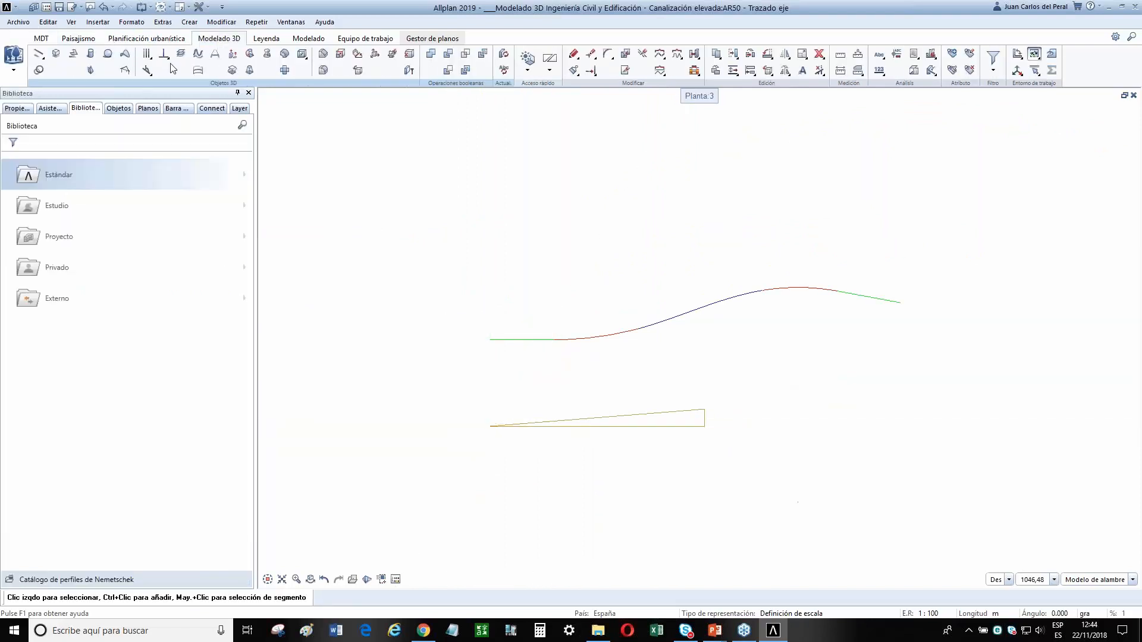
pyautogui.click(523, 340)
pyautogui.scroll(2, 543, 363)
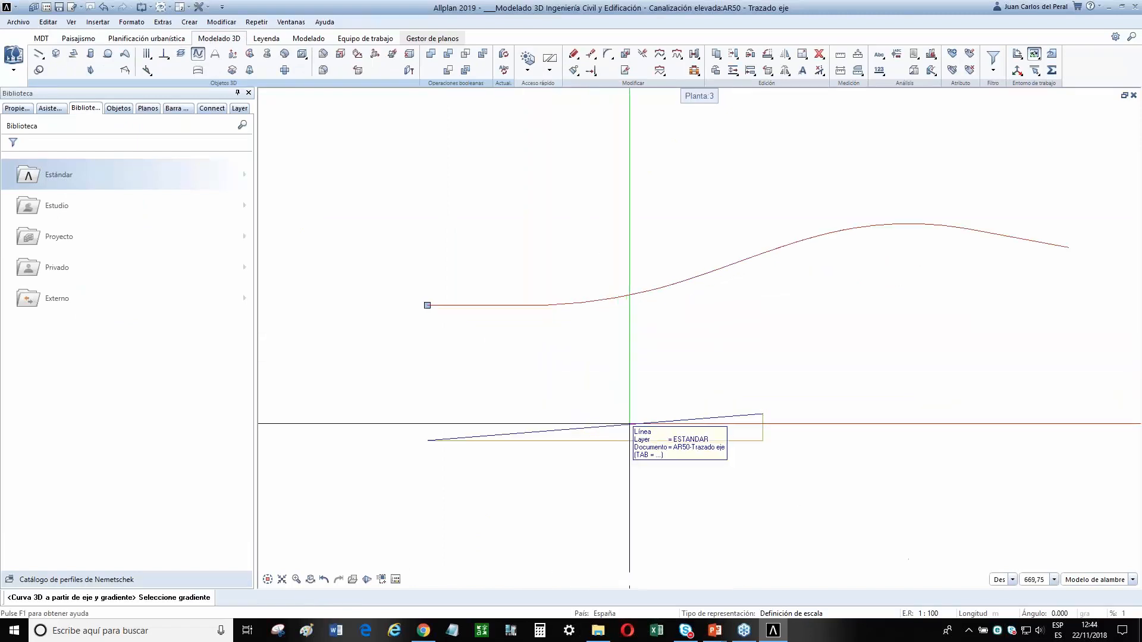
pyautogui.click(627, 423)
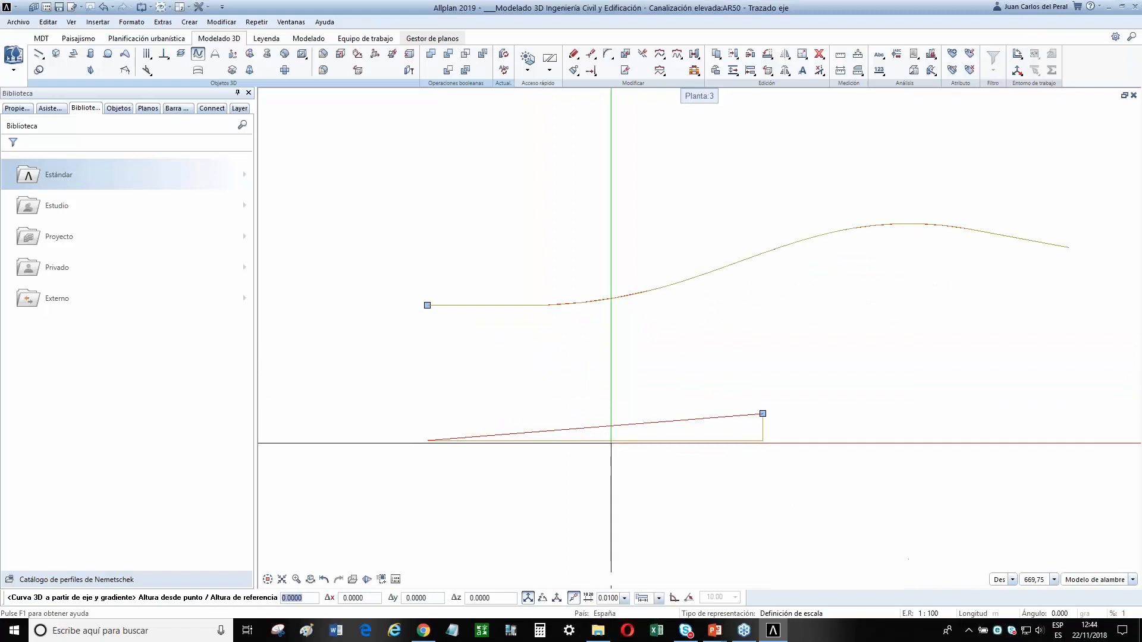
pyautogui.scroll(-5, 606, 470)
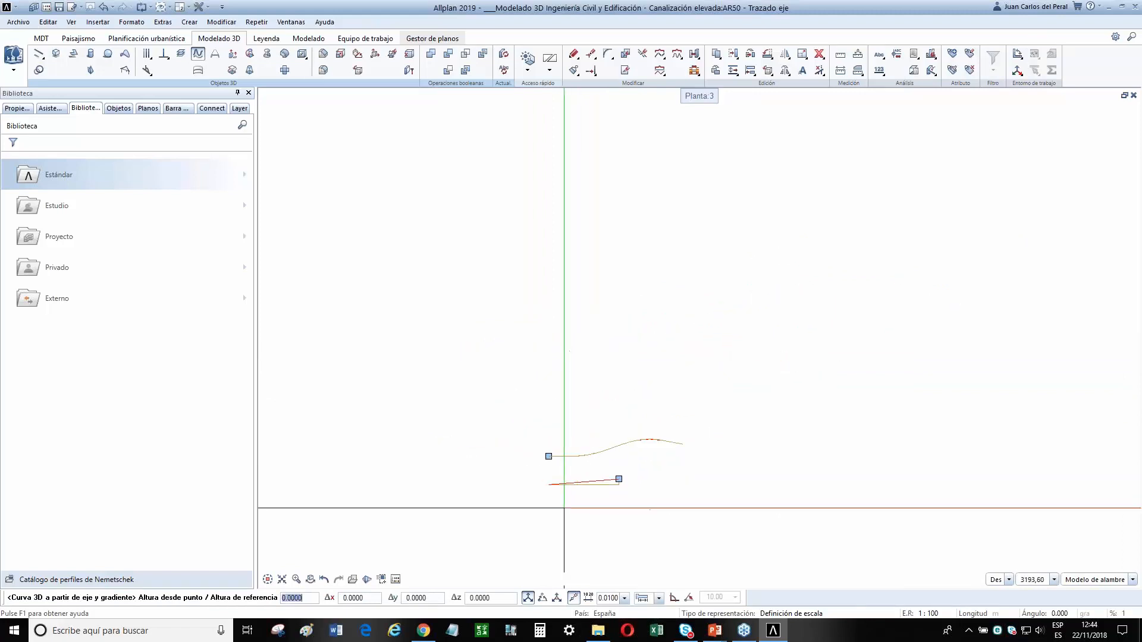
pyautogui.press('Return')
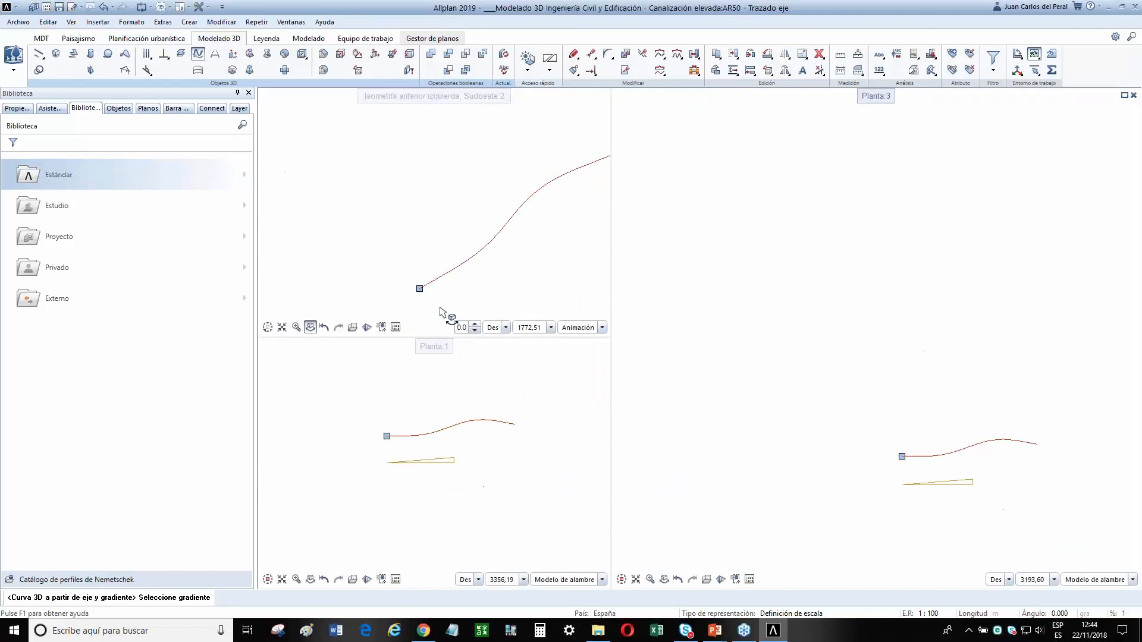
pyautogui.click(284, 568)
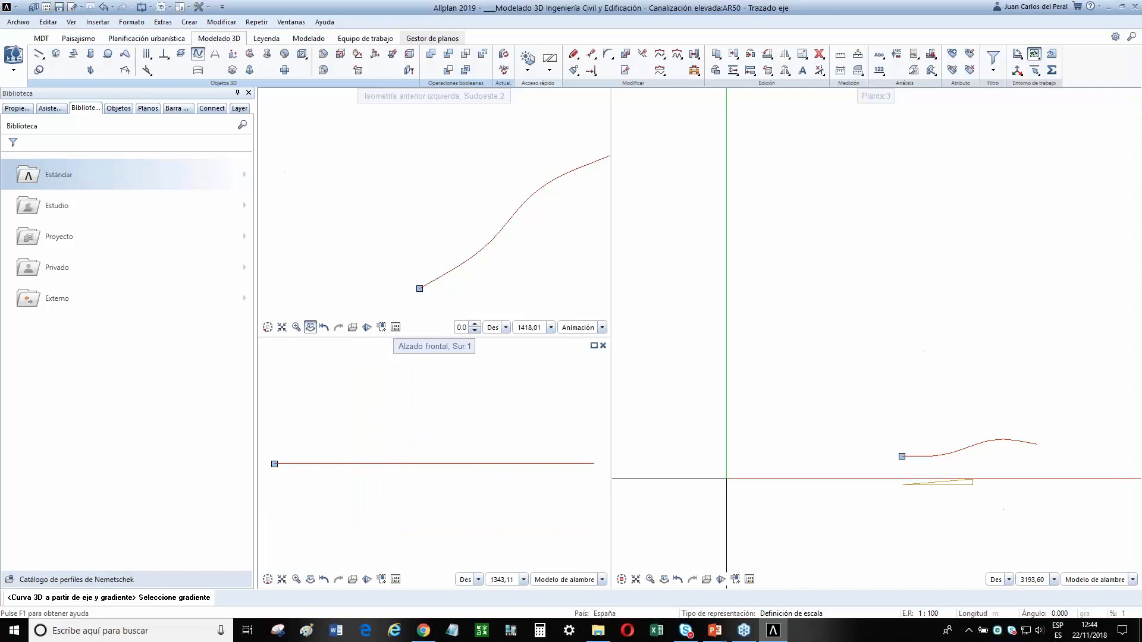
pyautogui.scroll(-2, 630, 419)
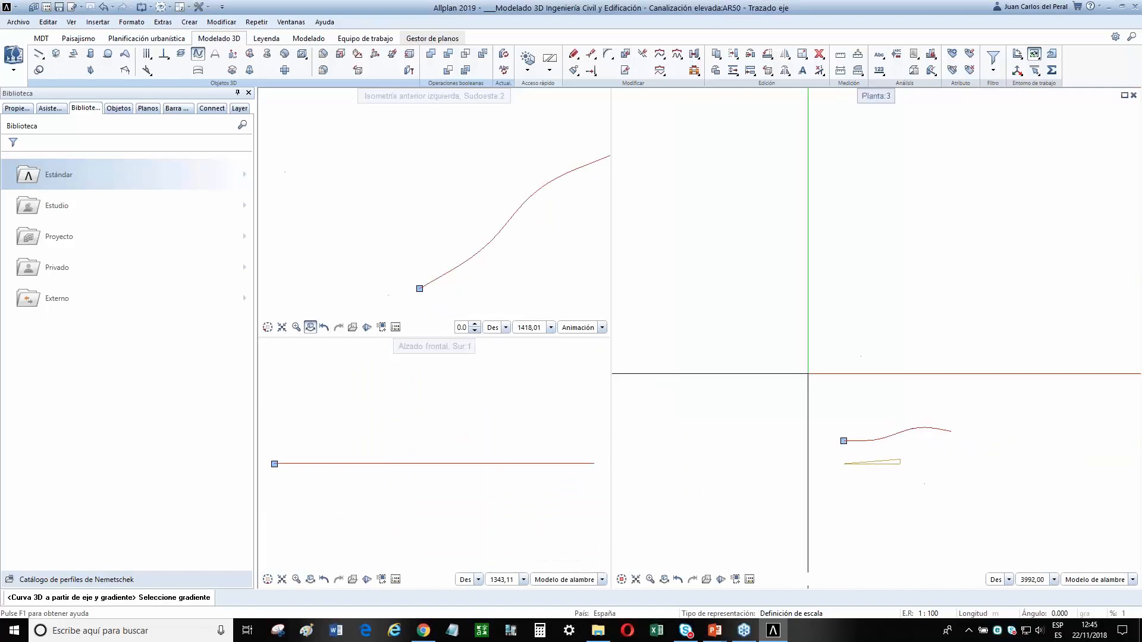
pyautogui.scroll(-1, 614, 349)
pyautogui.scroll(3, 850, 464)
pyautogui.scroll(1, 963, 465)
pyautogui.click(966, 468)
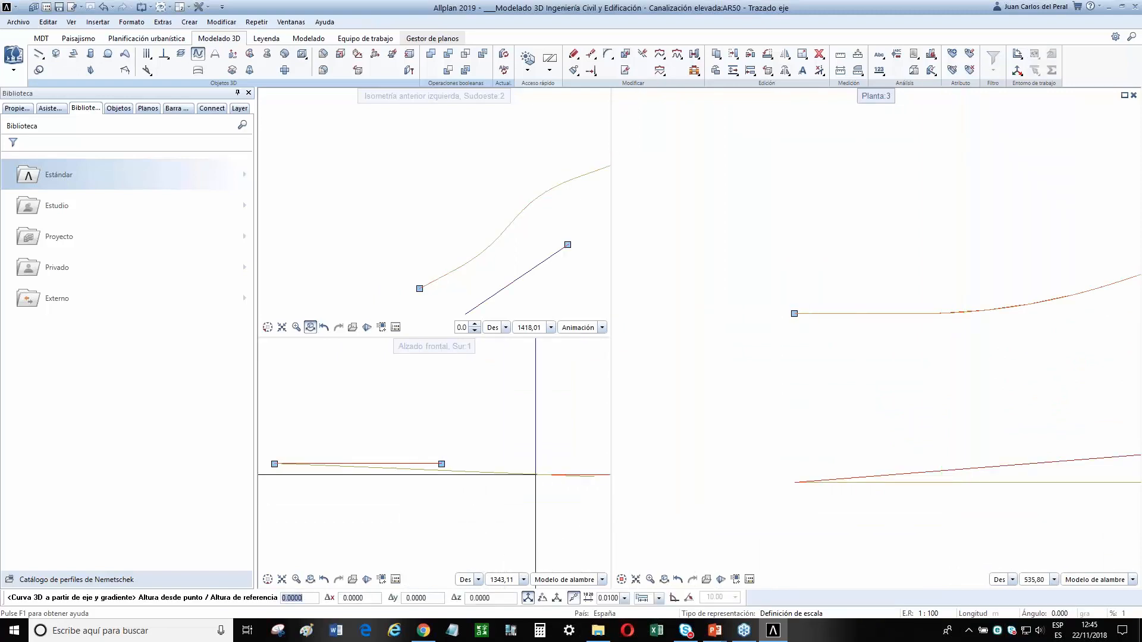
pyautogui.click(535, 474)
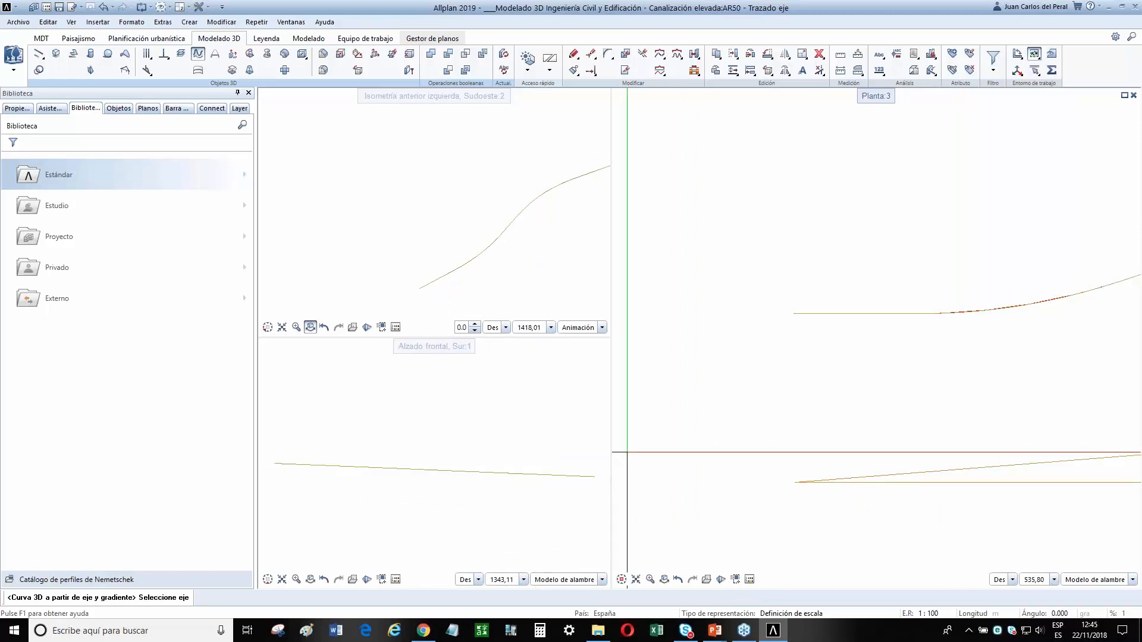
# Examine the generated 3D curve in the west and east elevations, checking its slope and starting end.
pyautogui.click(331, 466)
pyautogui.click(605, 358)
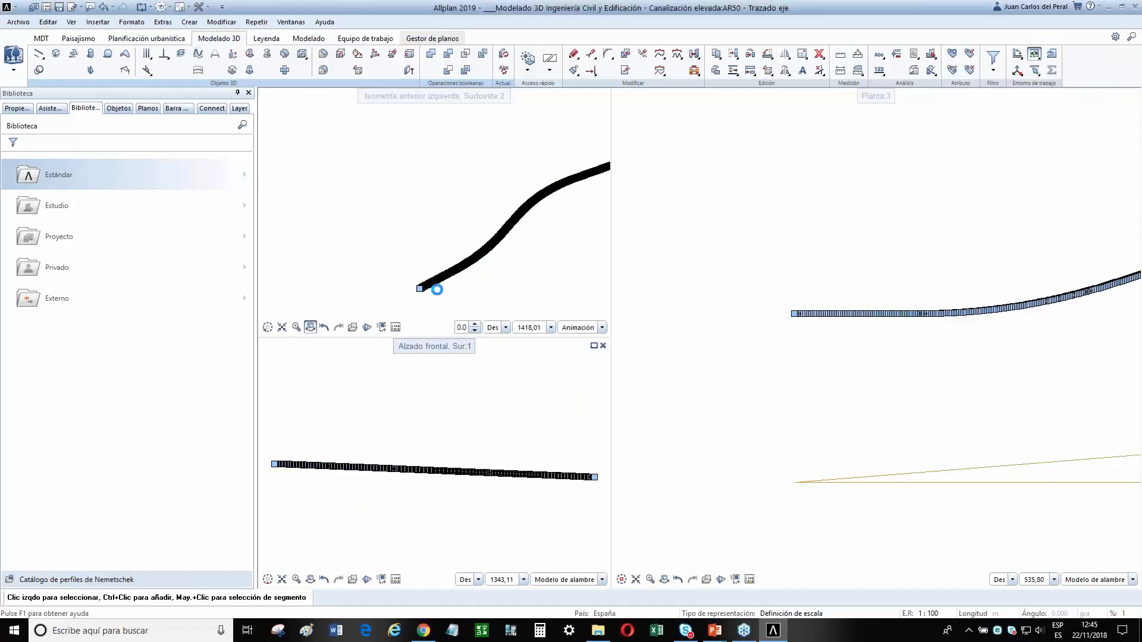
pyautogui.scroll(-3, 884, 395)
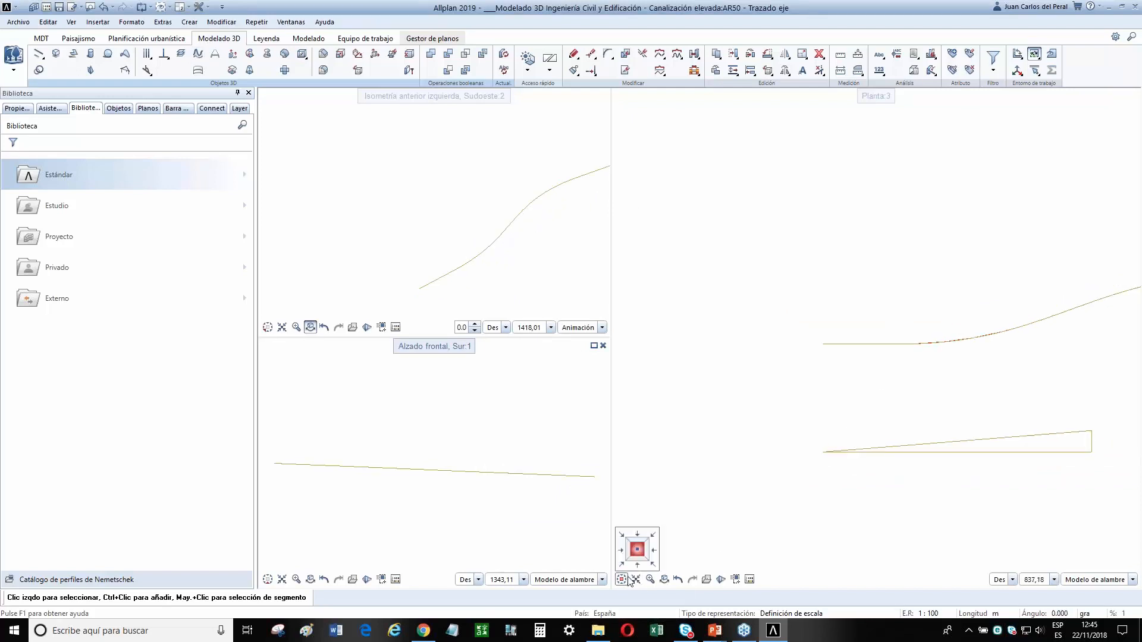
pyautogui.click(625, 556)
pyautogui.scroll(-2, 752, 476)
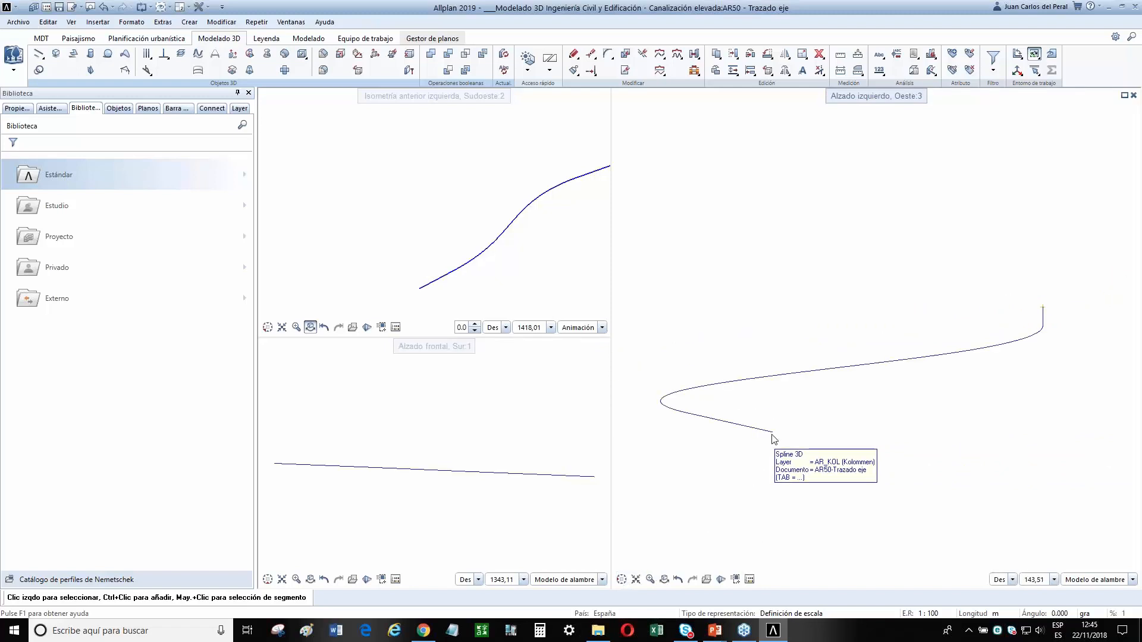
pyautogui.scroll(8, 1035, 312)
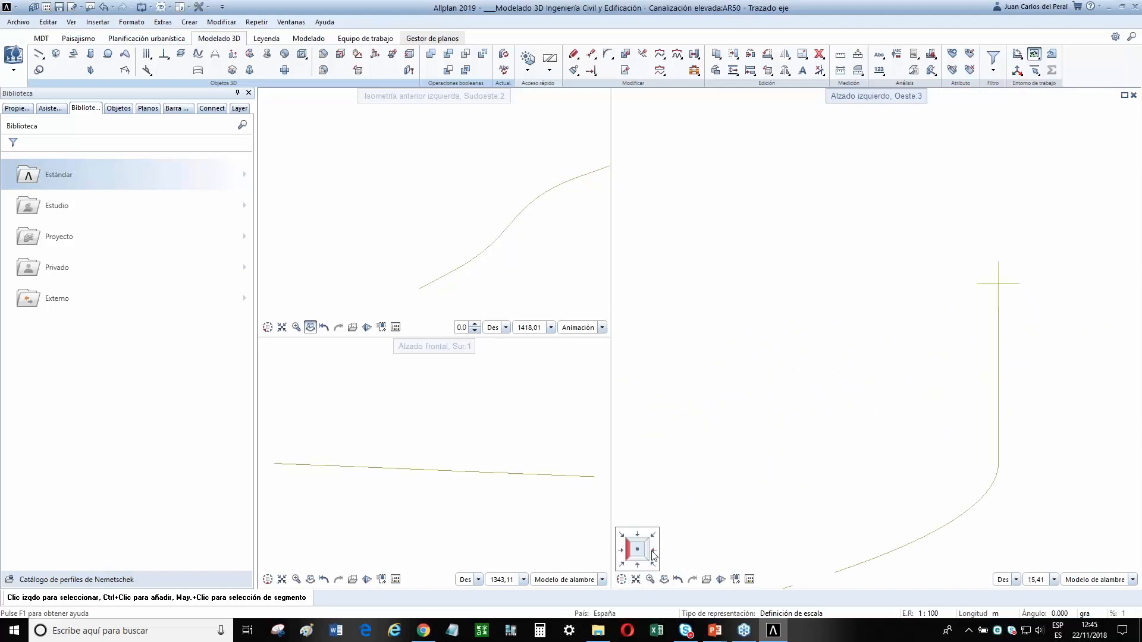
pyautogui.click(654, 553)
pyautogui.scroll(-5, 985, 414)
pyautogui.scroll(5, 688, 382)
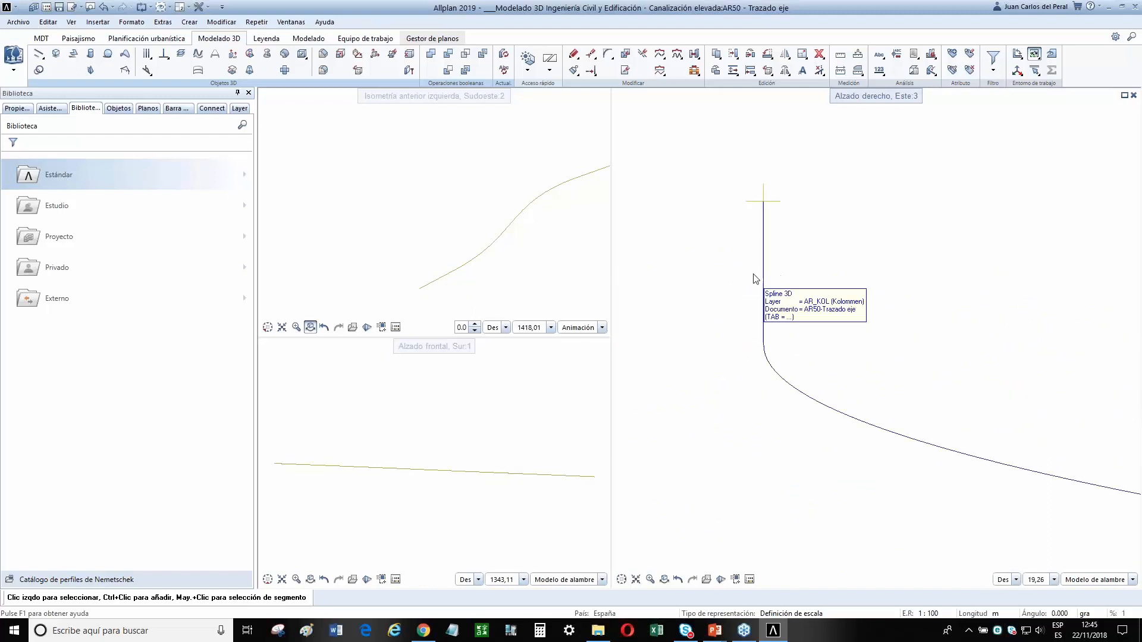
# Draw a full 360° 3D circle in the east elevation, centred on the vertical part of the curve near its end.
pyautogui.click(90, 56)
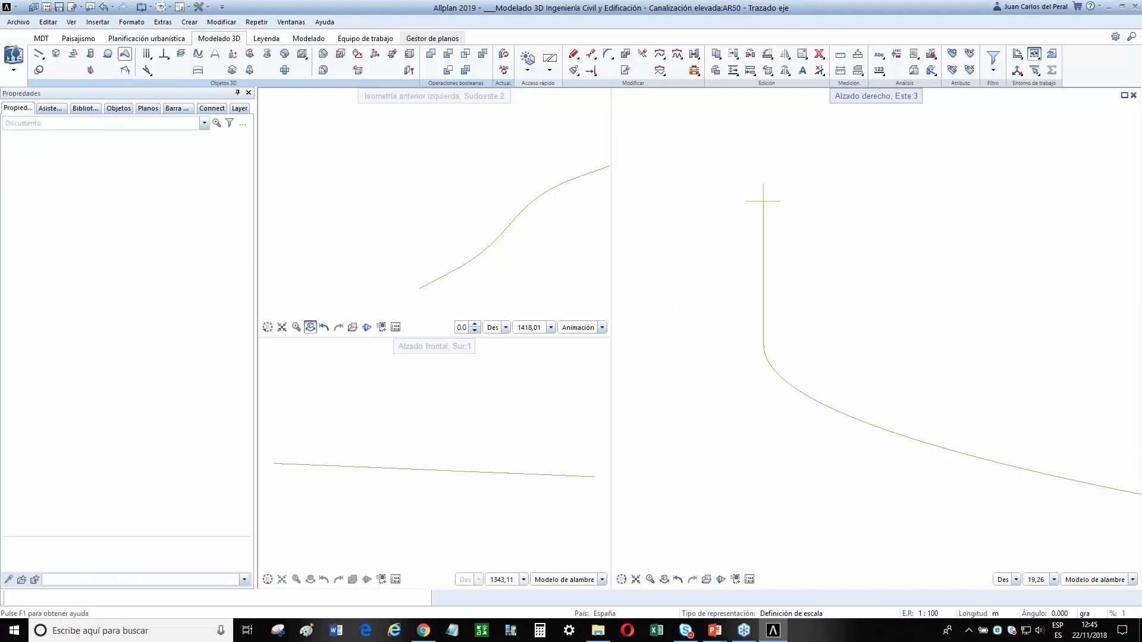
pyautogui.click(39, 70)
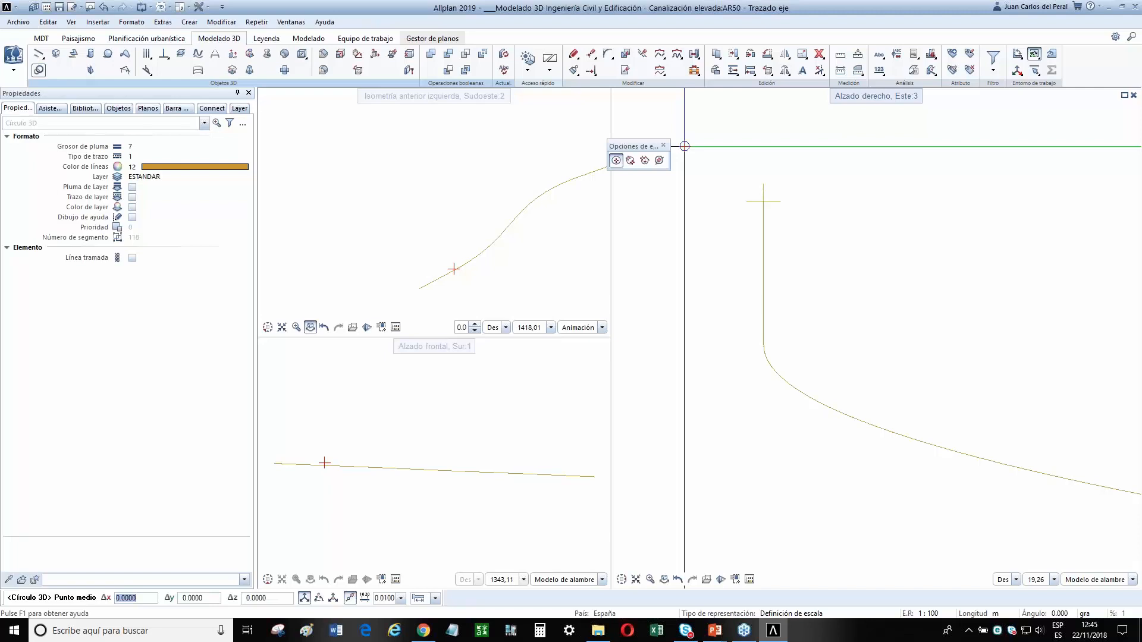
pyautogui.click(762, 224)
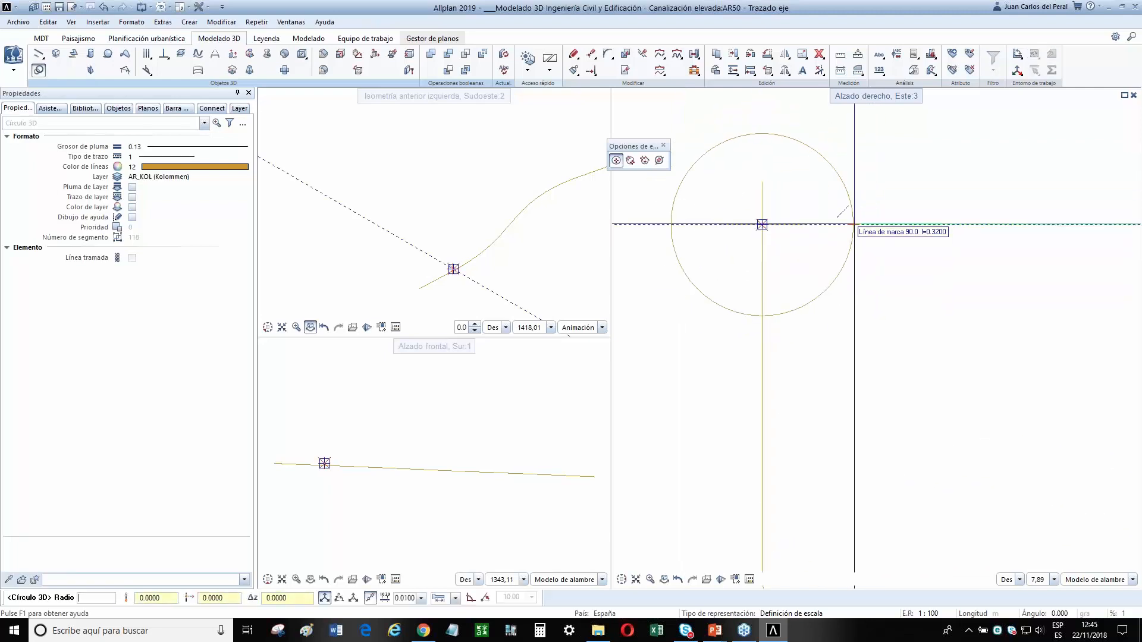
pyautogui.click(904, 225)
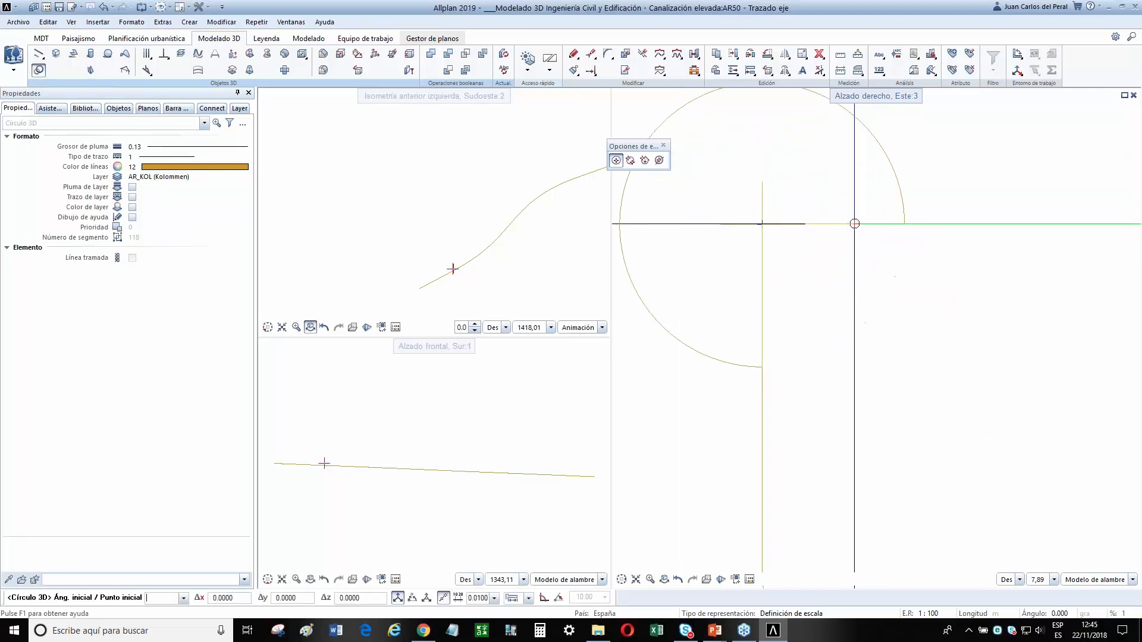
pyautogui.click(906, 225)
pyautogui.write('360')
pyautogui.press('Return')
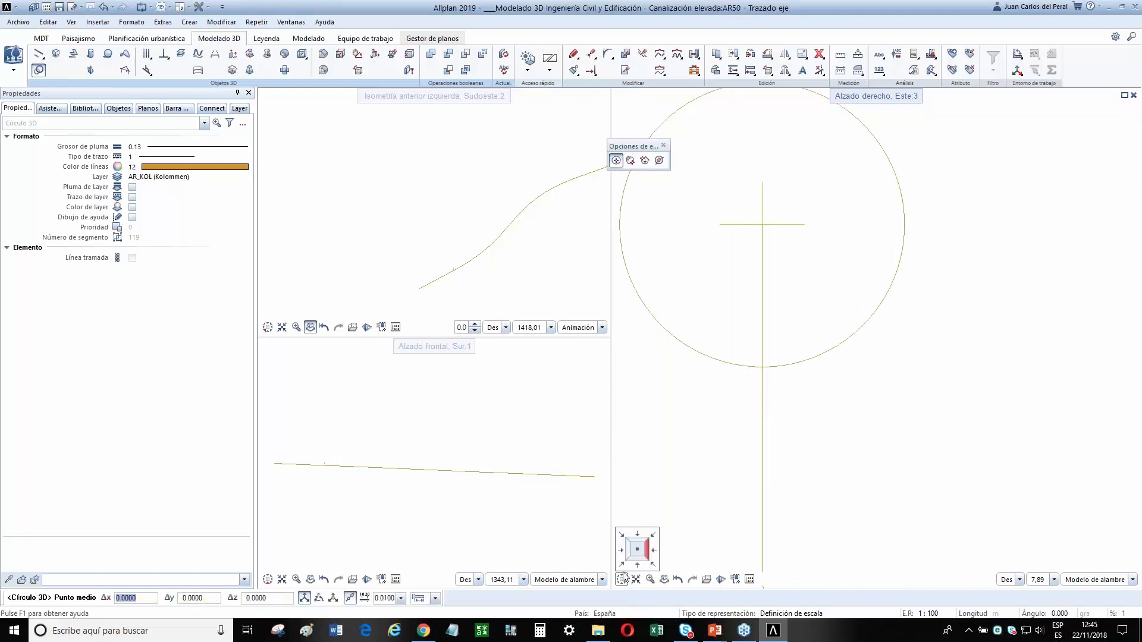
# Move the 3D circle from its centre to the start point of the 3D curve in the southwest isometric view.
pyautogui.click(623, 564)
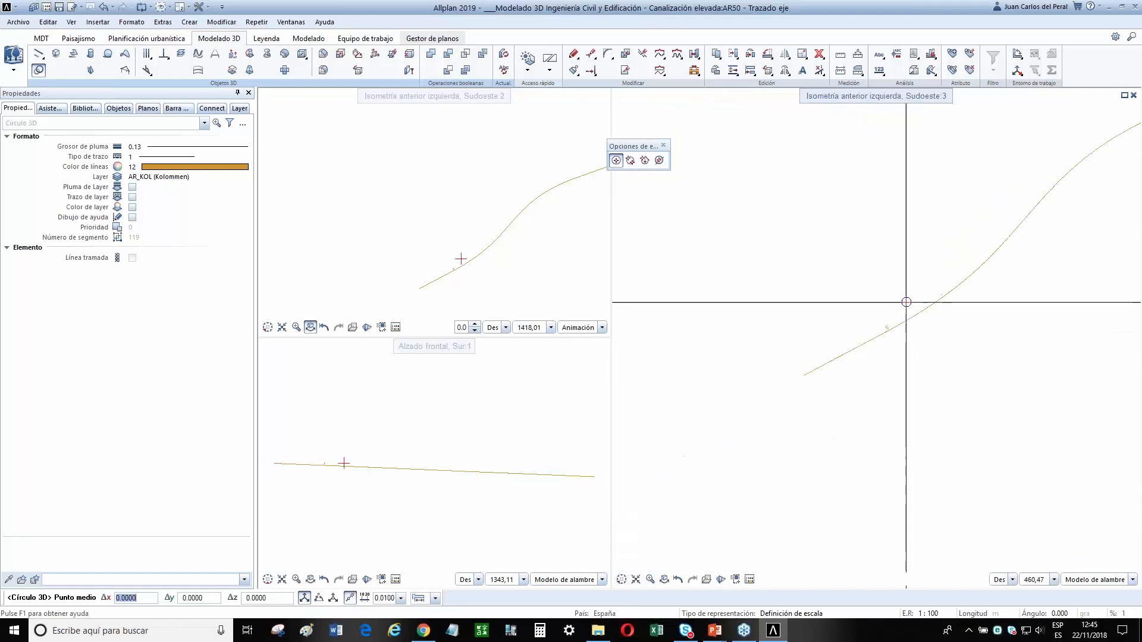
pyautogui.scroll(-4, 848, 140)
pyautogui.press('Escape')
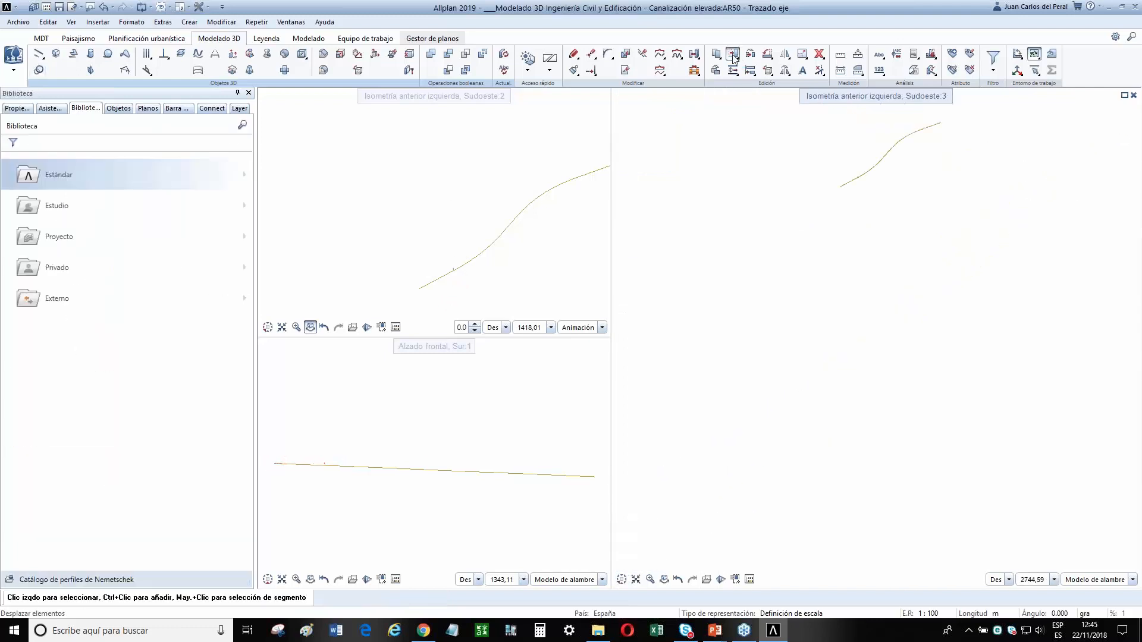
pyautogui.click(733, 55)
pyautogui.scroll(6, 882, 174)
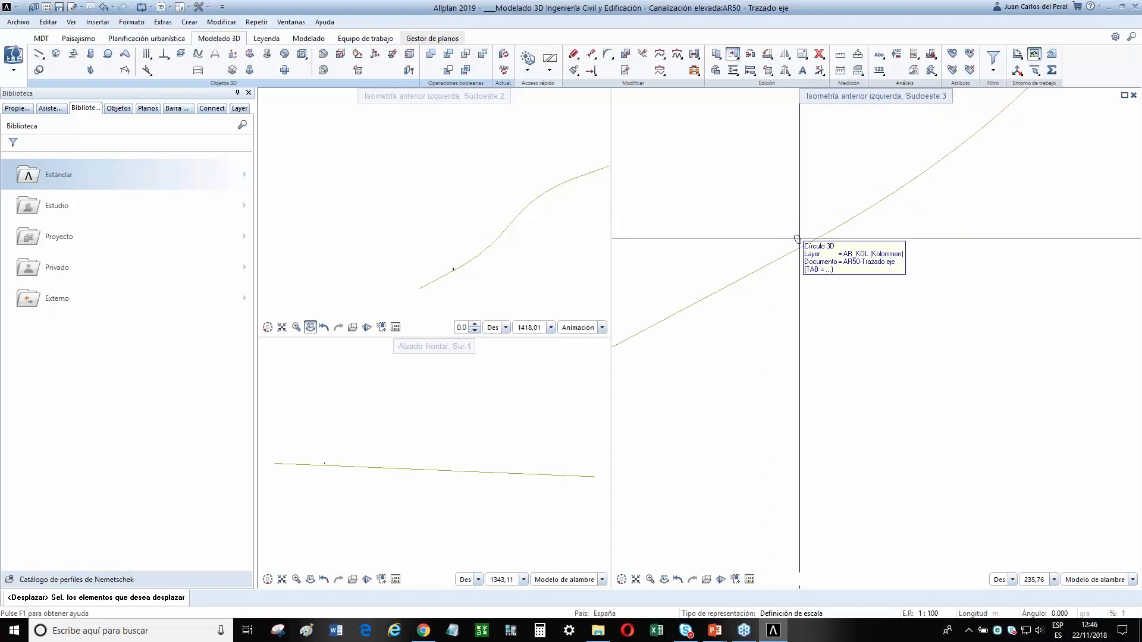
pyautogui.click(799, 238)
pyautogui.scroll(4, 794, 243)
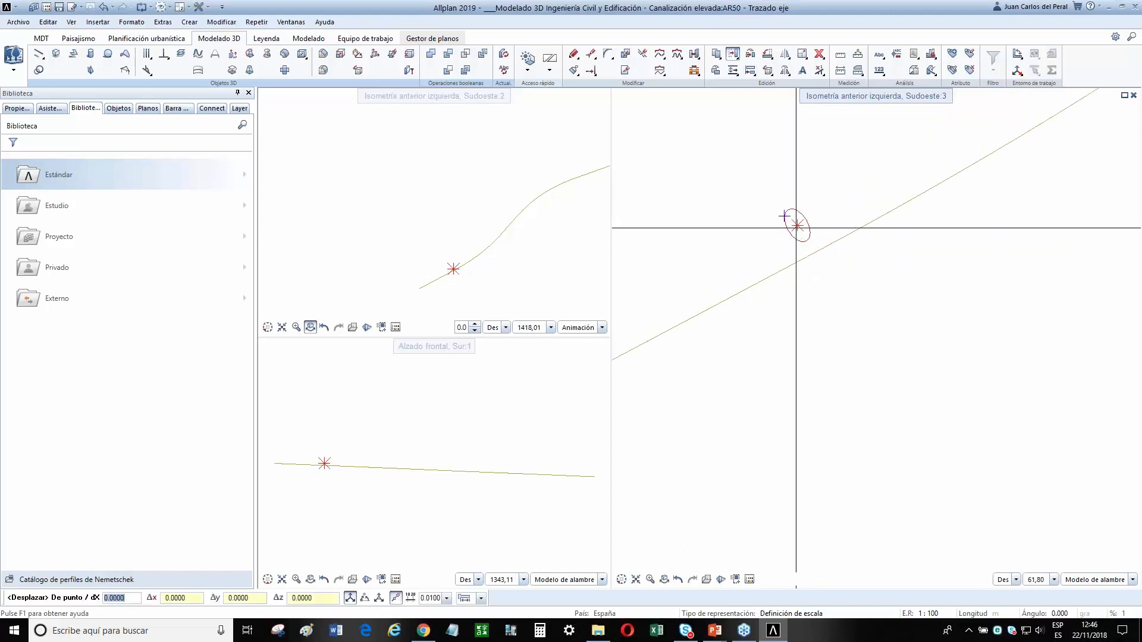
pyautogui.click(795, 227)
pyautogui.moveTo(812, 270); pyautogui.dragTo(819, 288, button='middle')
pyautogui.scroll(2, 732, 383)
pyautogui.scroll(2, 659, 338)
pyautogui.click(658, 337)
pyautogui.scroll(-3, 662, 333)
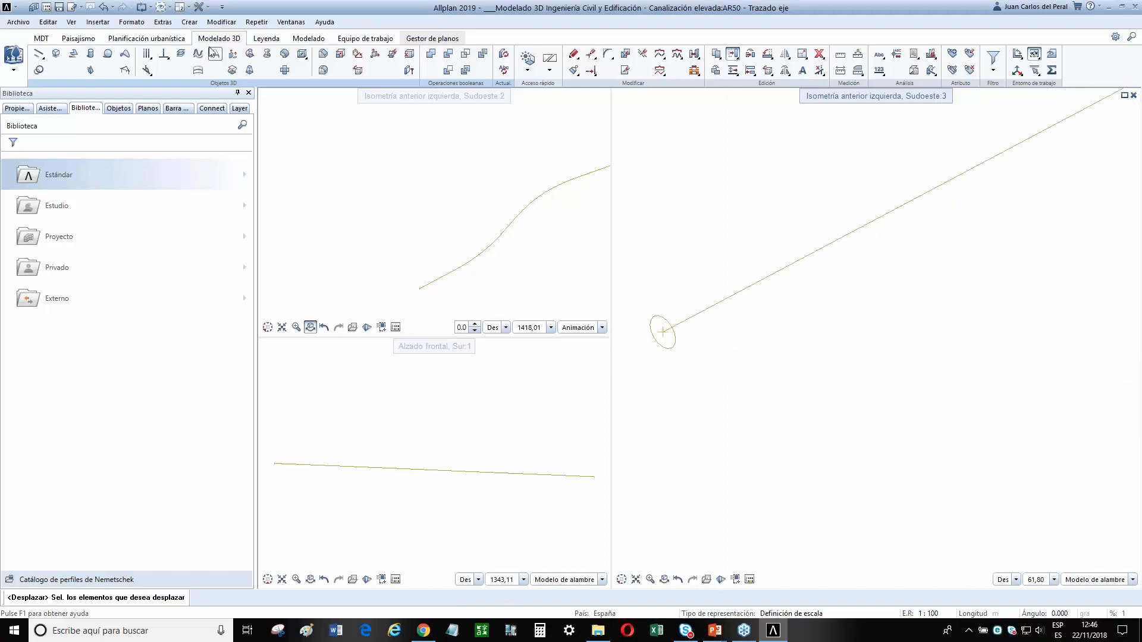
# Extrude the circular profile along the 3D curve as a closed volume.
pyautogui.click(232, 71)
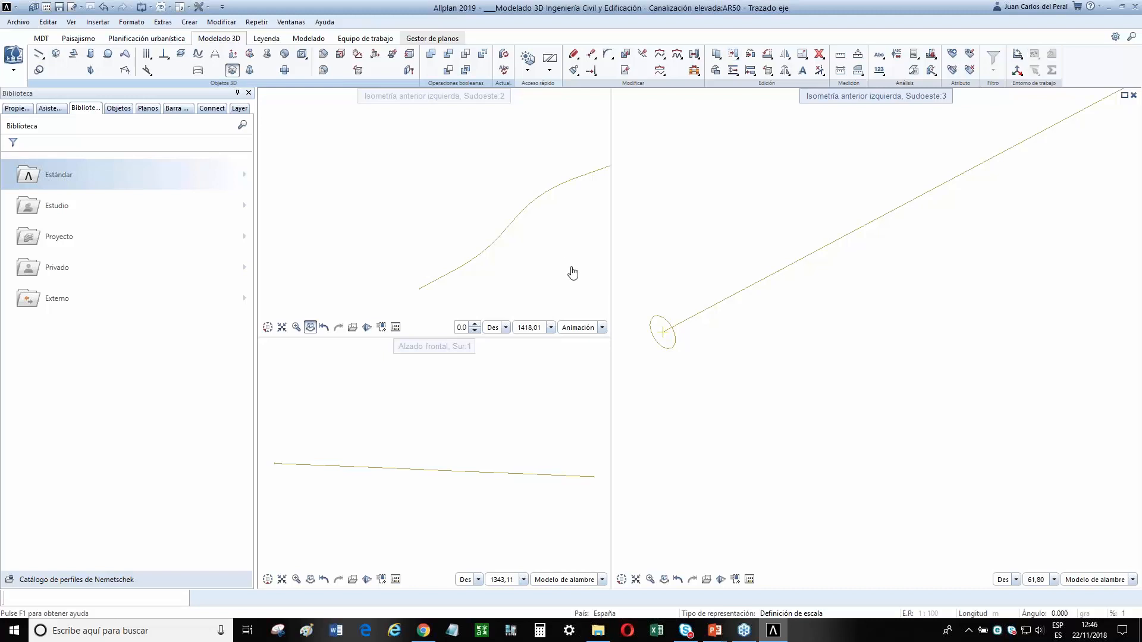
pyautogui.click(678, 323)
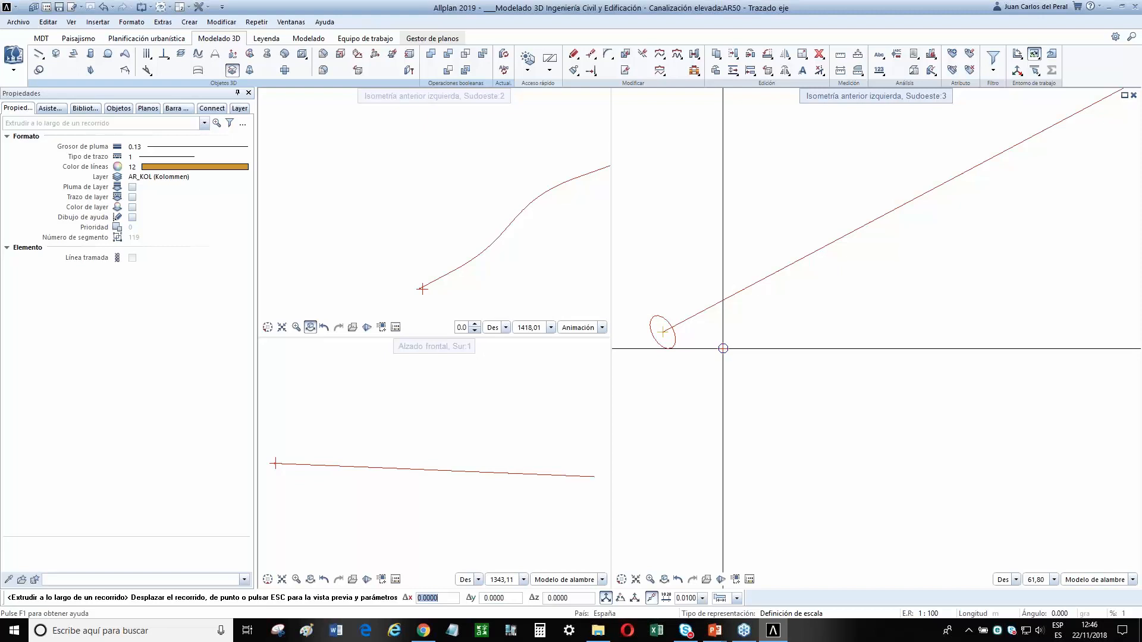
pyautogui.press('Escape')
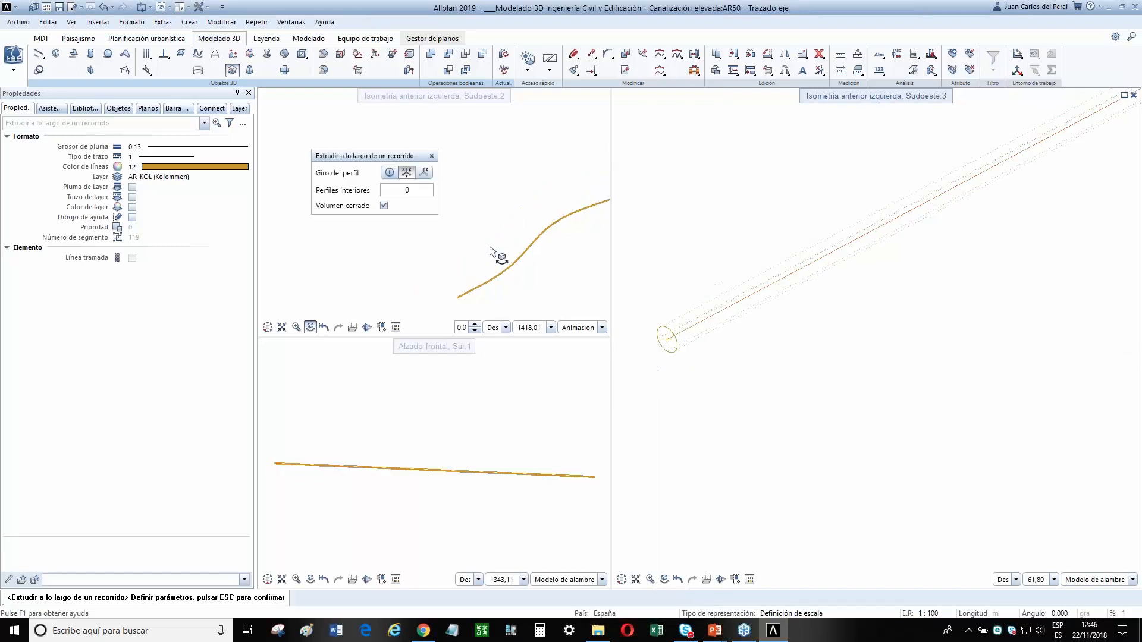
pyautogui.press('Escape')
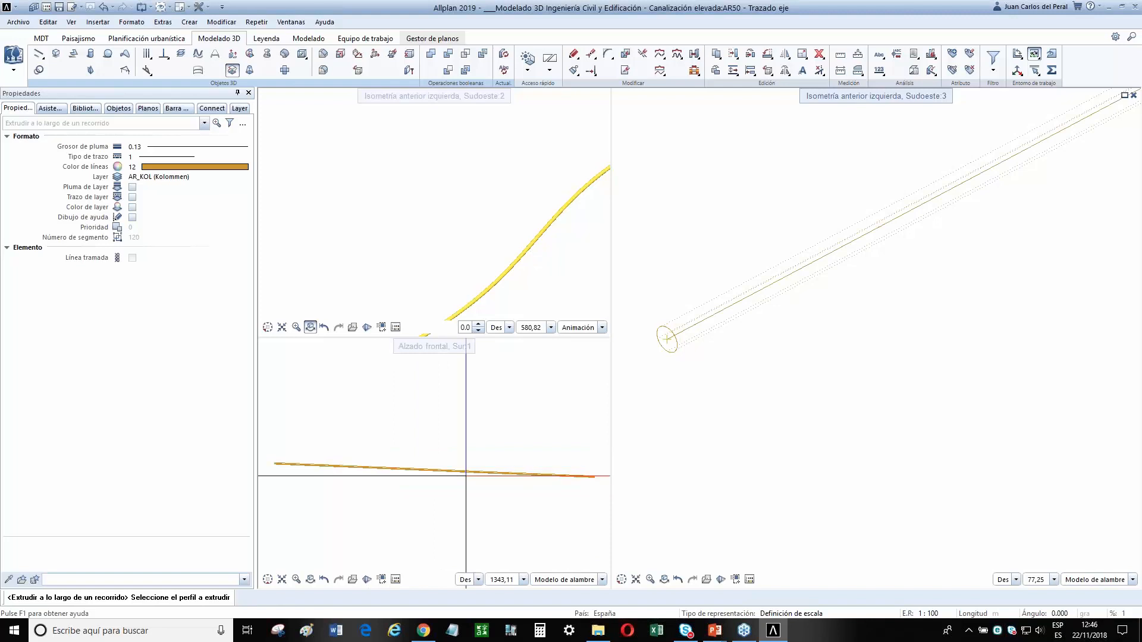
pyautogui.scroll(-1, 849, 459)
pyautogui.scroll(-2, 848, 423)
pyautogui.moveTo(797, 421); pyautogui.dragTo(707, 467, button='middle')
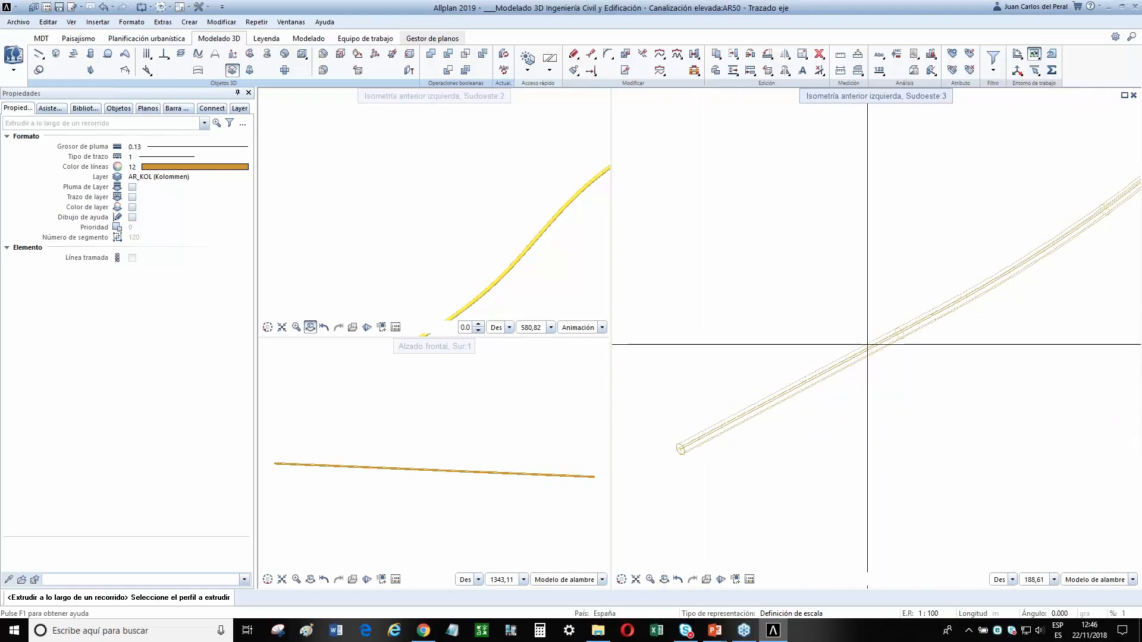
# Delete the gradient triangle below the axis in plan view.
pyautogui.moveTo(622, 579)
pyautogui.click(638, 550)
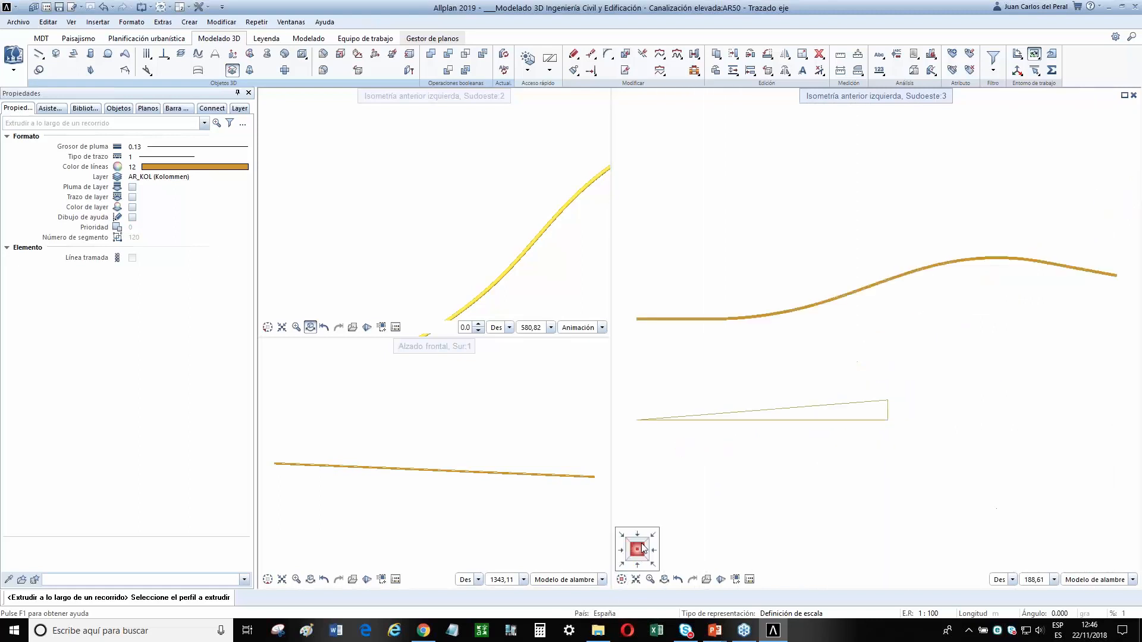
pyautogui.moveTo(771, 376); pyautogui.dragTo(829, 375, button='middle')
pyautogui.scroll(-2, 808, 410)
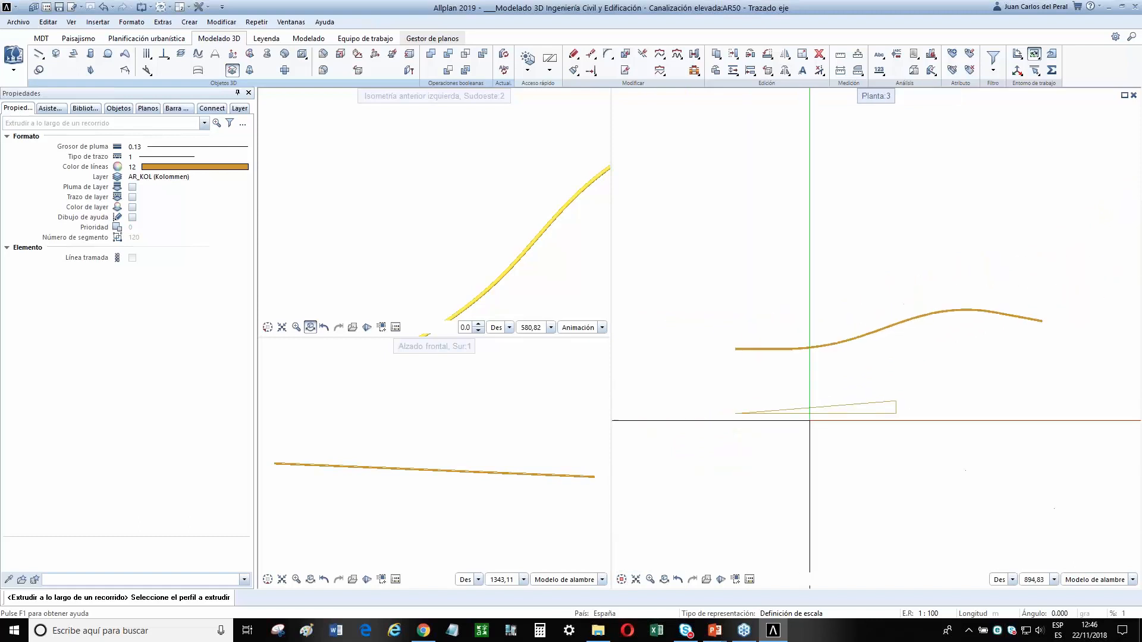
pyautogui.click(820, 55)
pyautogui.moveTo(723, 432); pyautogui.dragTo(935, 364)
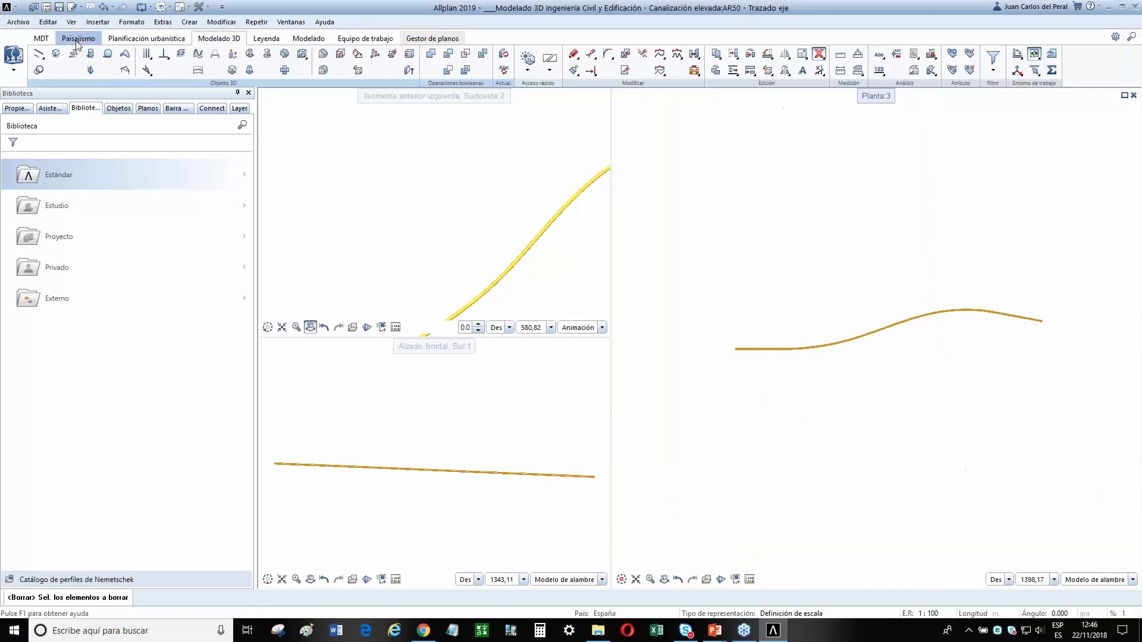
# Start a column with the Architecture tools and give it a rectangular plan shape.
pyautogui.click(14, 59)
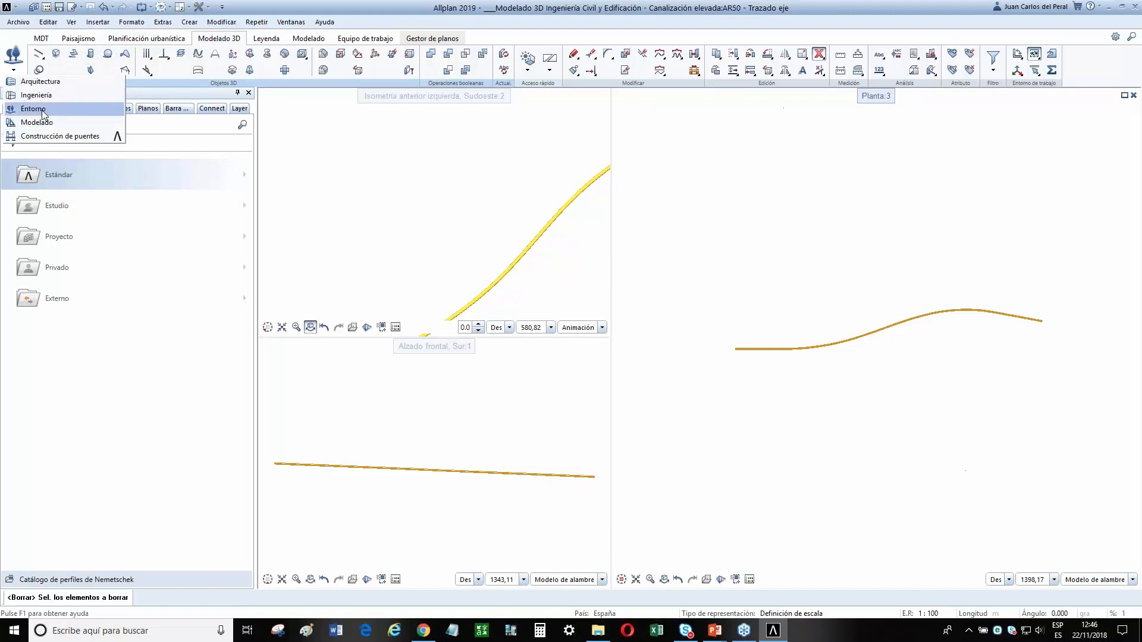
pyautogui.click(50, 84)
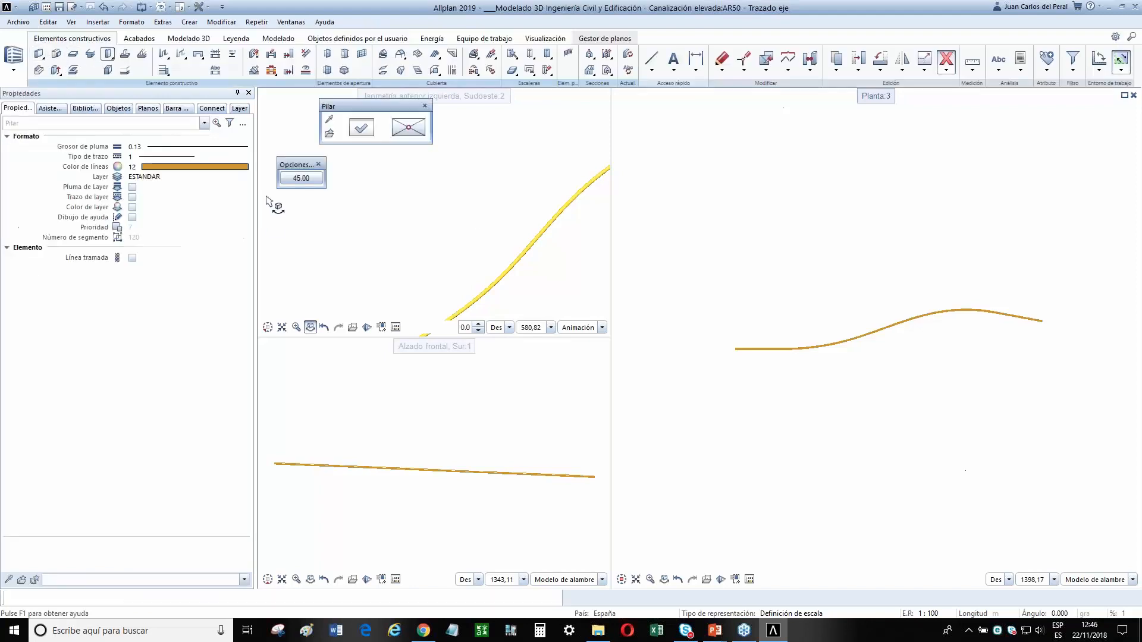
pyautogui.click(361, 127)
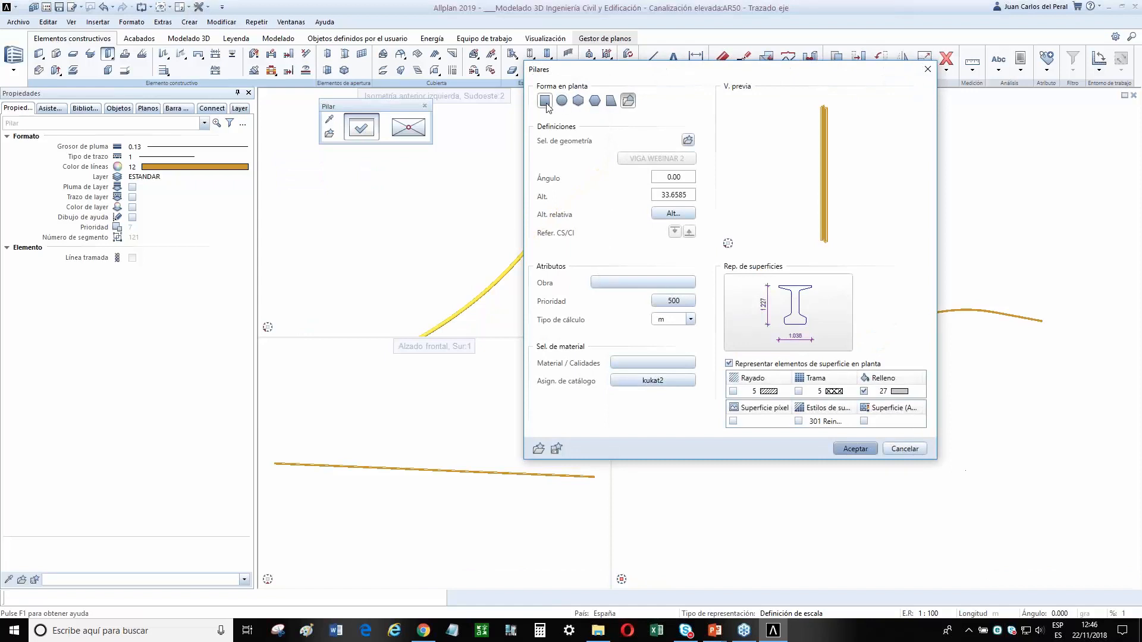
pyautogui.click(545, 102)
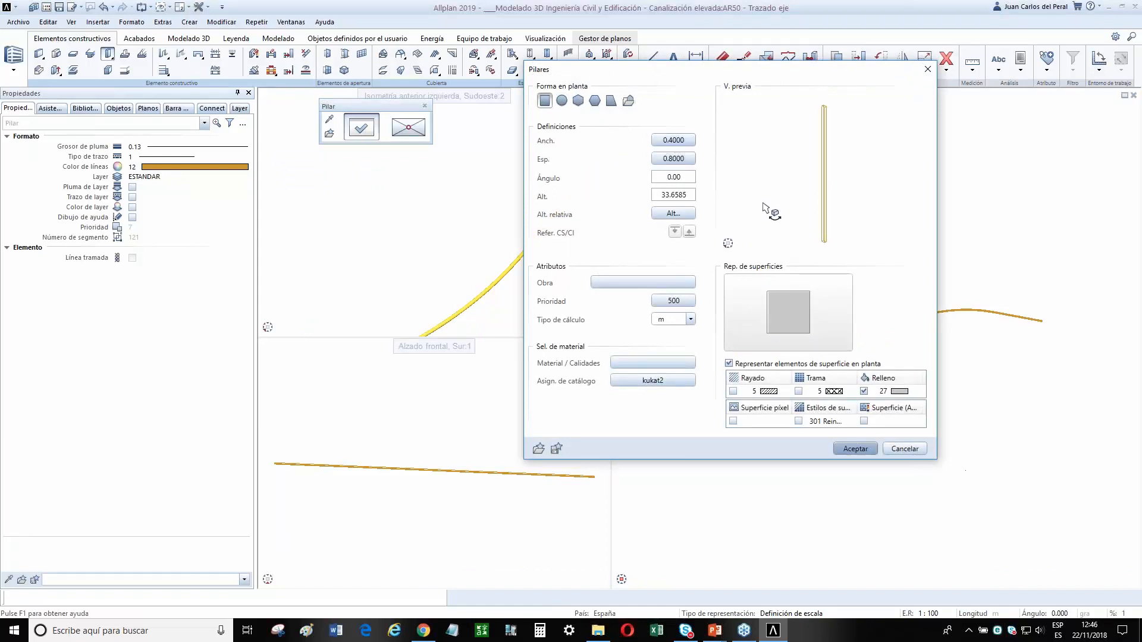
pyautogui.click(855, 449)
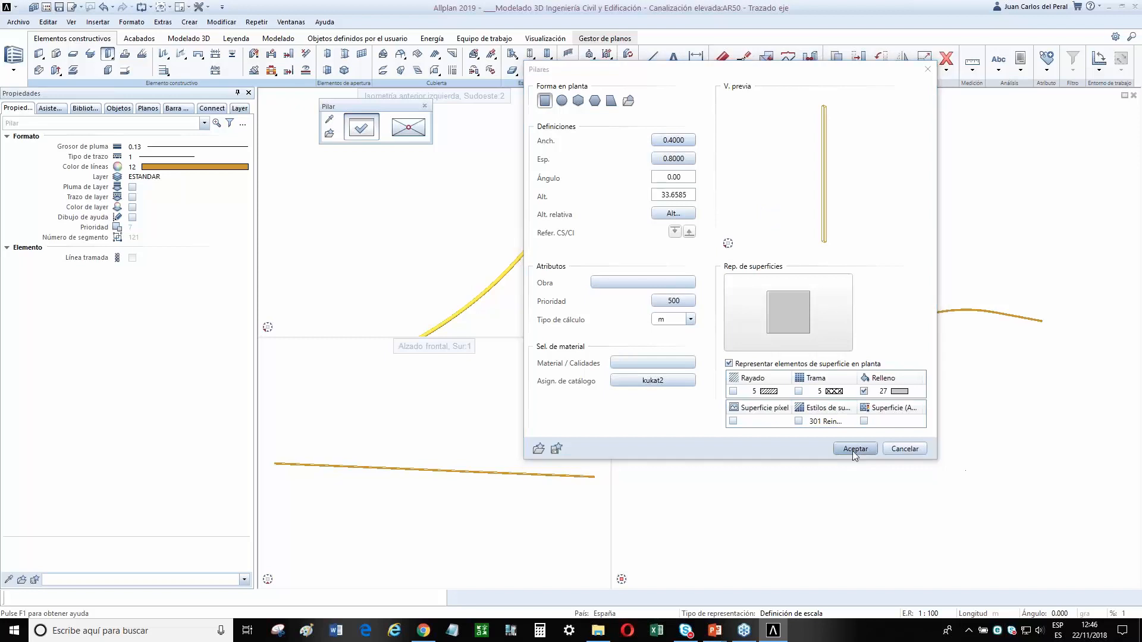
# Set the column's line colour to 90.
pyautogui.click(236, 166)
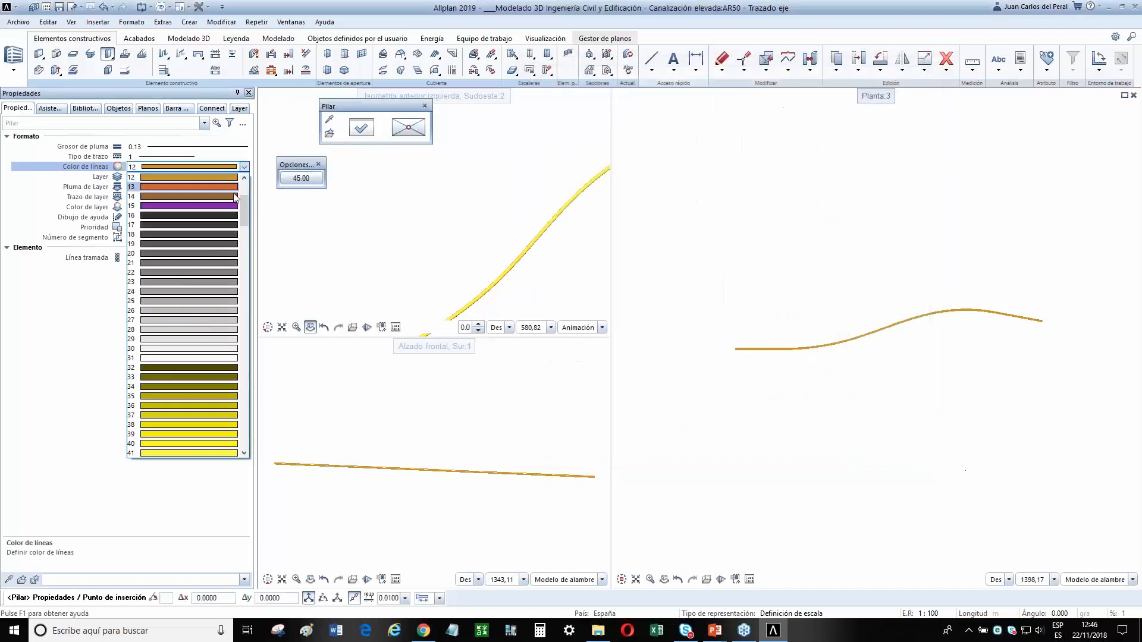
pyautogui.scroll(-16, 219, 396)
pyautogui.scroll(-8, 205, 438)
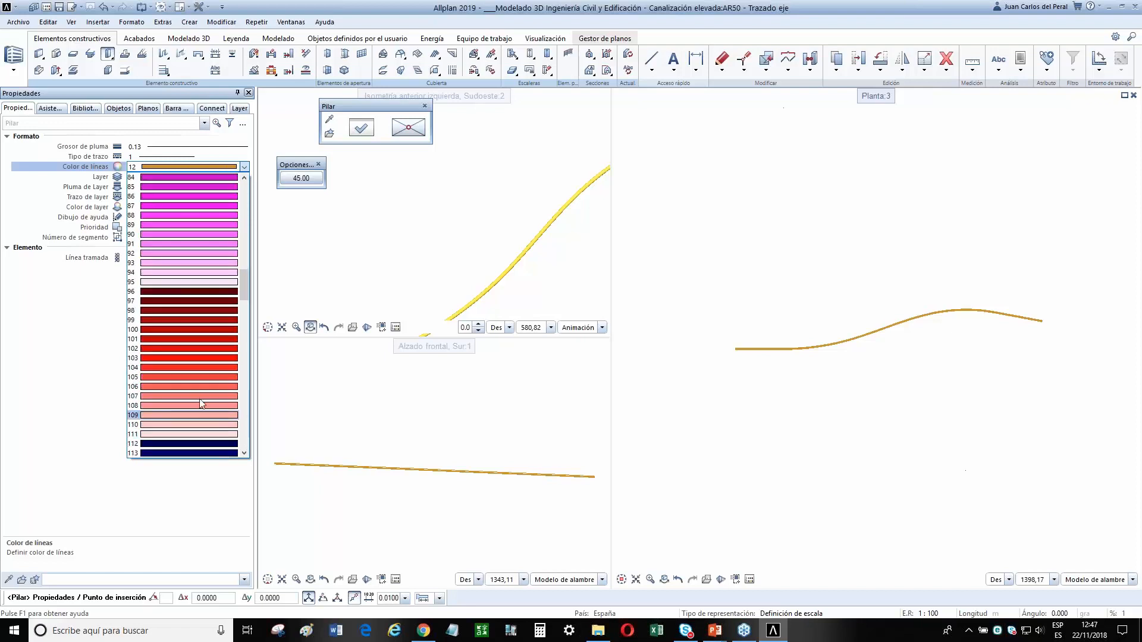
pyautogui.click(215, 235)
# Place the rectangular column centred on the starting end of the extruded pipe in plan view.
pyautogui.scroll(3, 1025, 428)
pyautogui.scroll(5, 708, 347)
pyautogui.scroll(10, 792, 371)
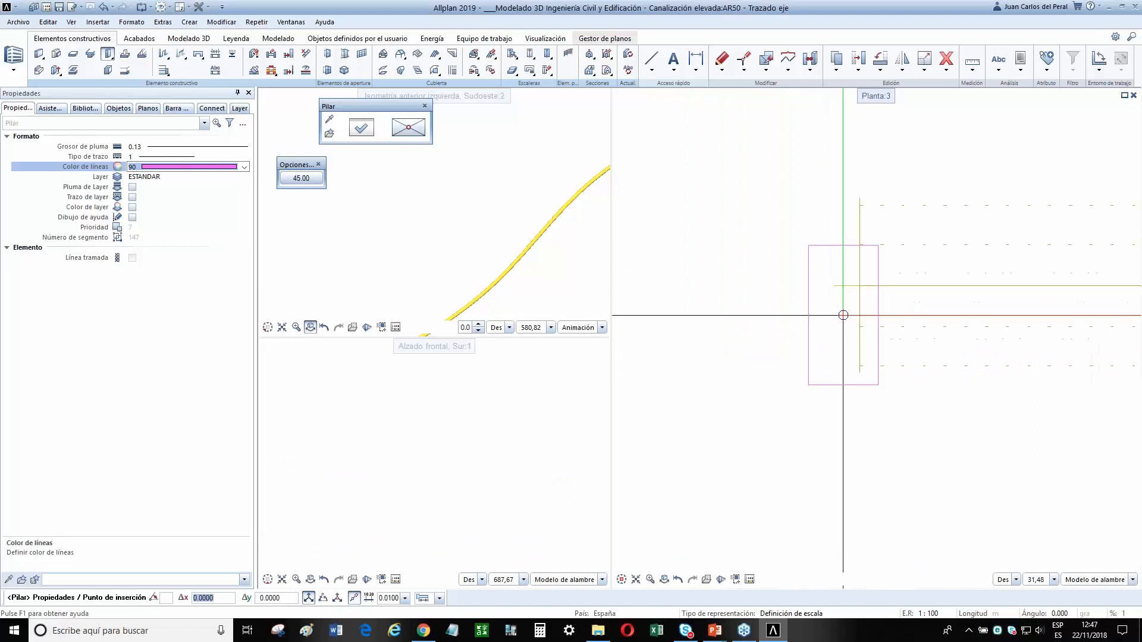
pyautogui.click(848, 275)
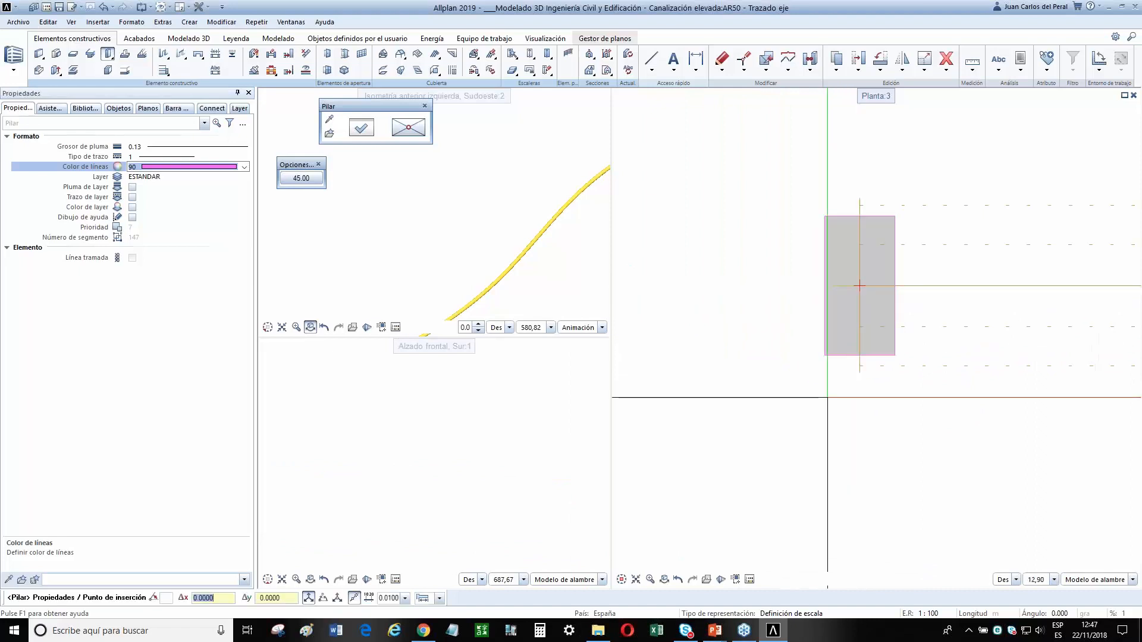
# End column placement and switch the plan viewport to the front south elevation.
pyautogui.scroll(-2, 711, 425)
pyautogui.press('Escape')
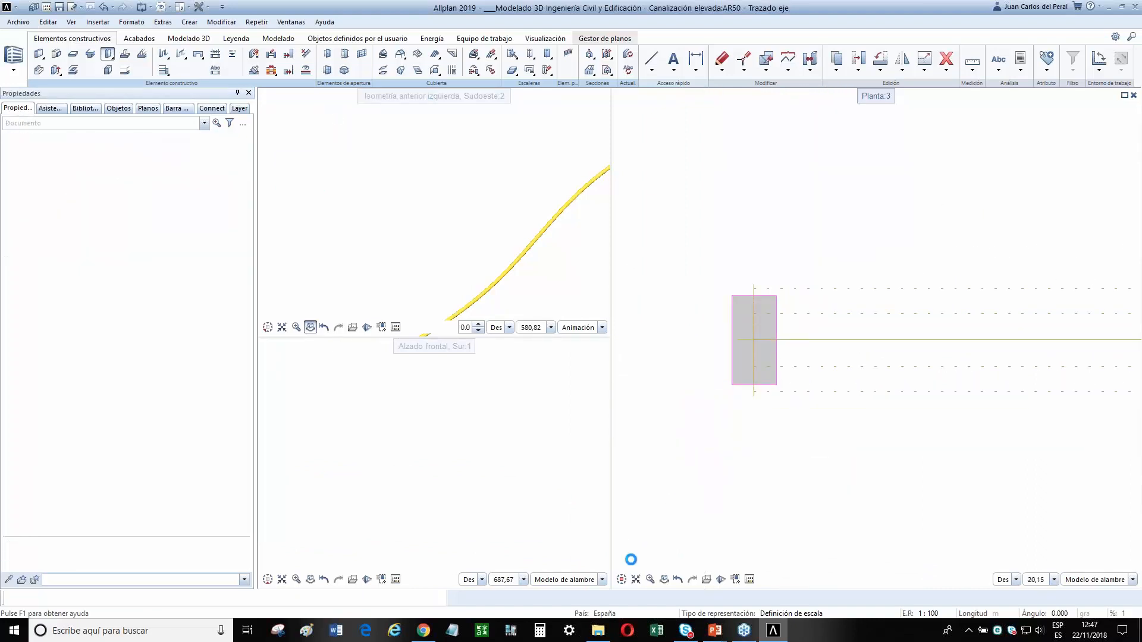
pyautogui.click(637, 569)
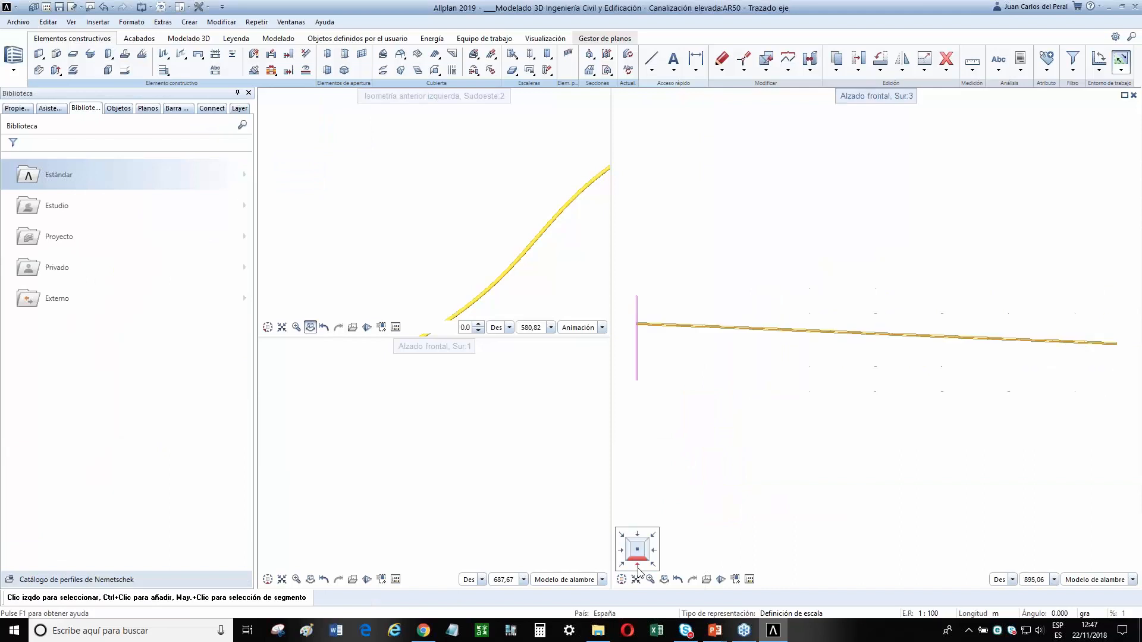
pyautogui.click(635, 359)
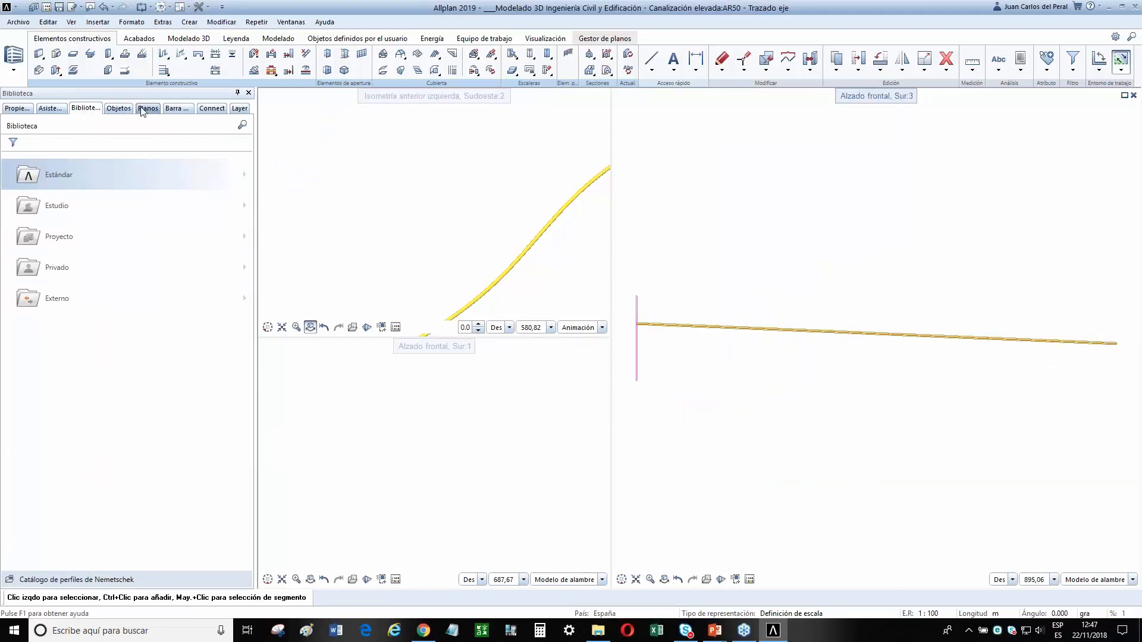
# Show the Canal plane model in the front elevation to compare the column's height with the reference planes.
pyautogui.click(148, 109)
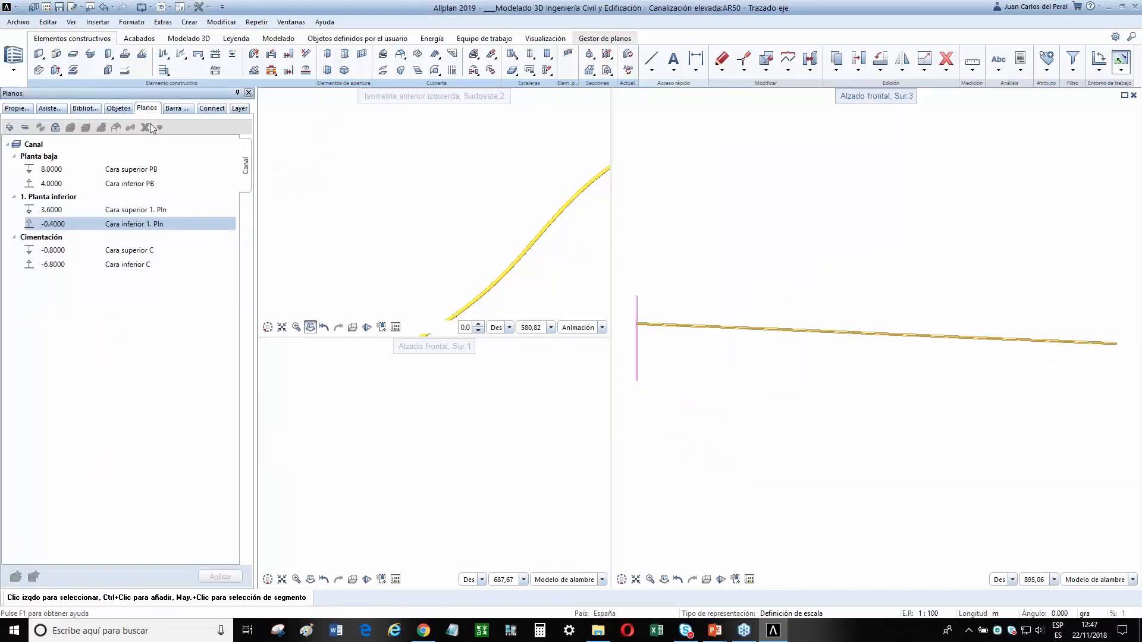
pyautogui.click(55, 127)
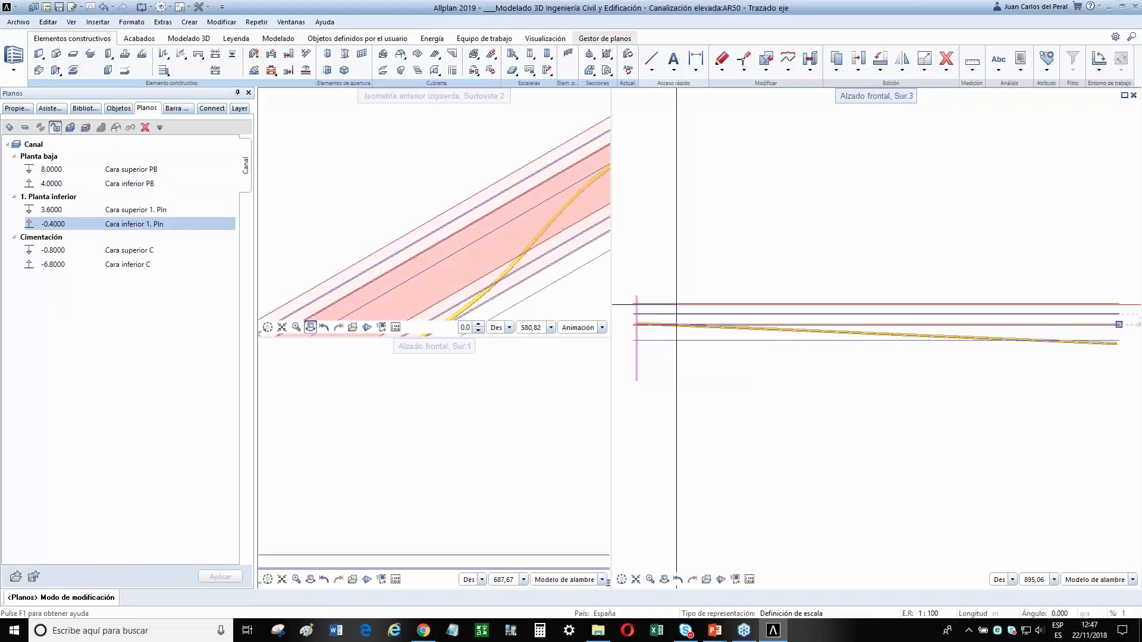
pyautogui.scroll(-4, 818, 412)
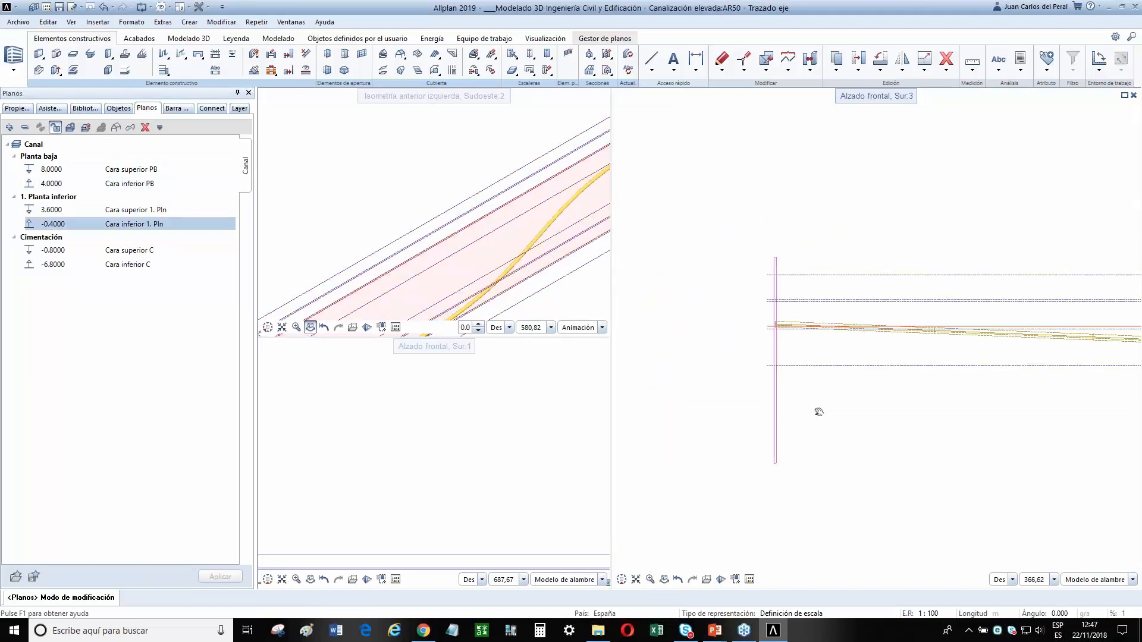
pyautogui.scroll(-5, 819, 412)
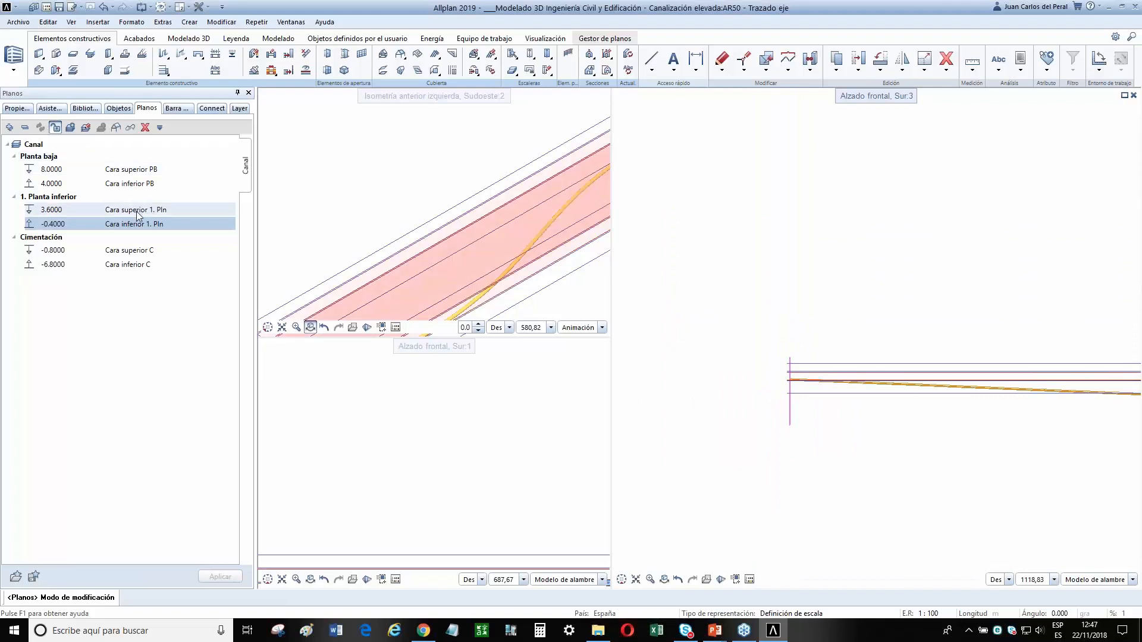
pyautogui.press('Escape')
# Check the height assignment of drawing file 50 Trazado eje in the floor structure.
pyautogui.click(45, 10)
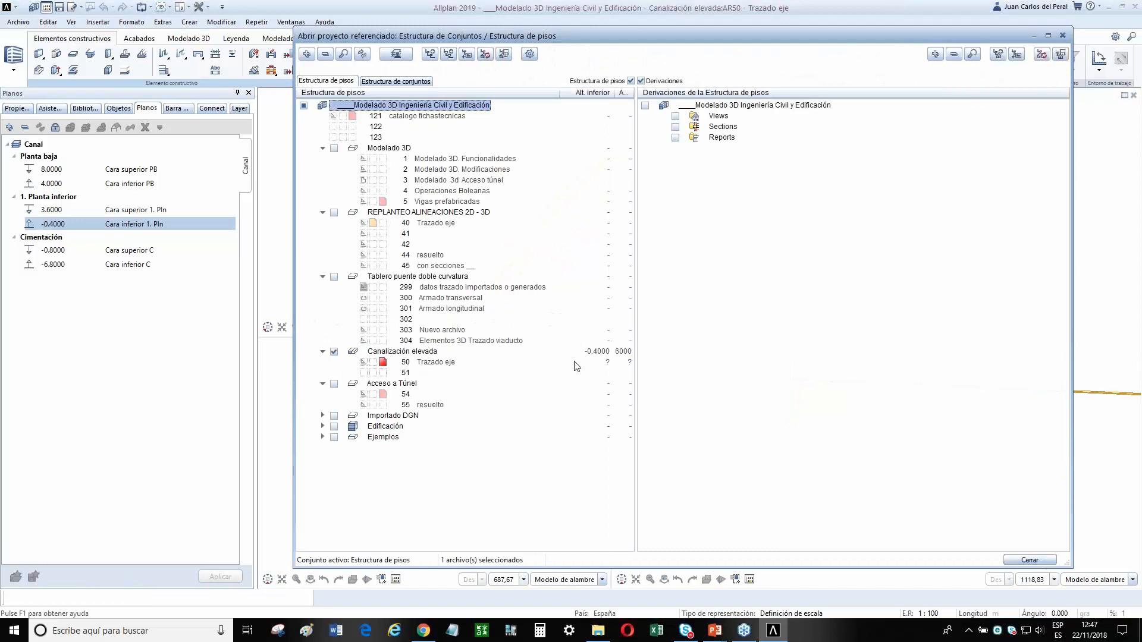
pyautogui.click(607, 364)
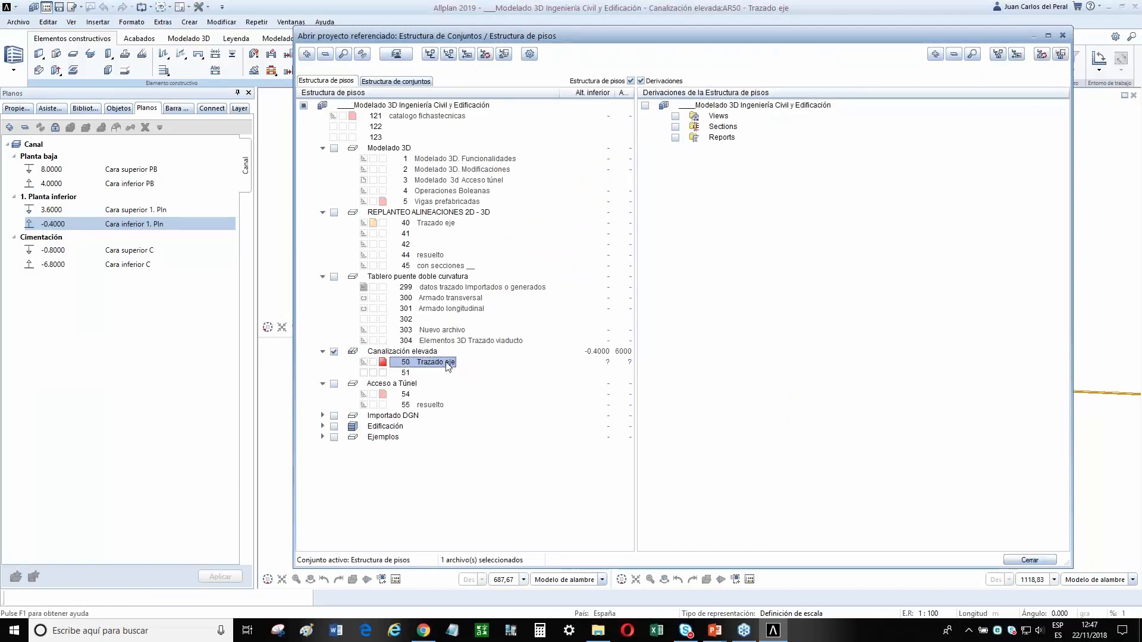
pyautogui.click(1028, 561)
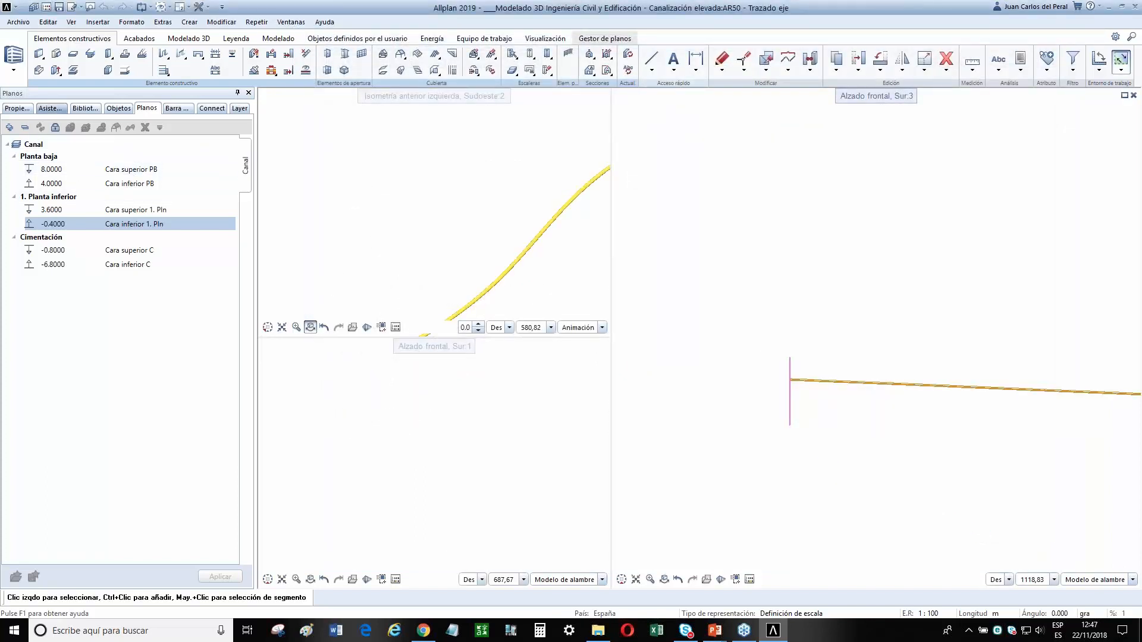
# Assign the planes Cara inferior 1. Pln (-0.4000) and Cara superior PB (8.0000) to drawing file 50 Trazado eje.
pyautogui.click(47, 7)
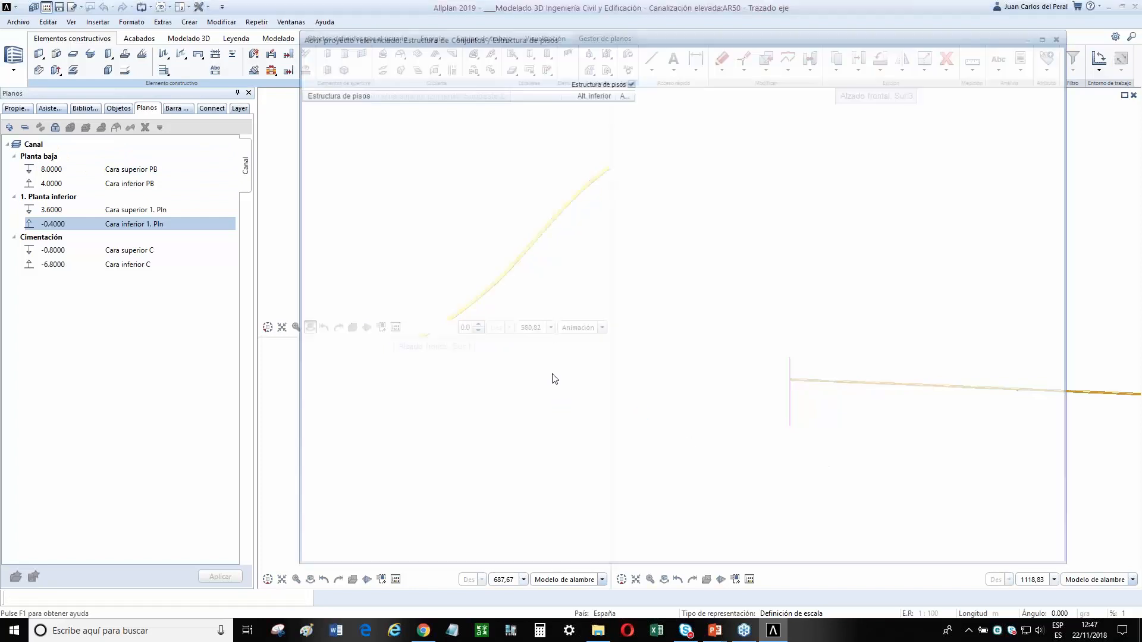
pyautogui.rightClick(441, 364)
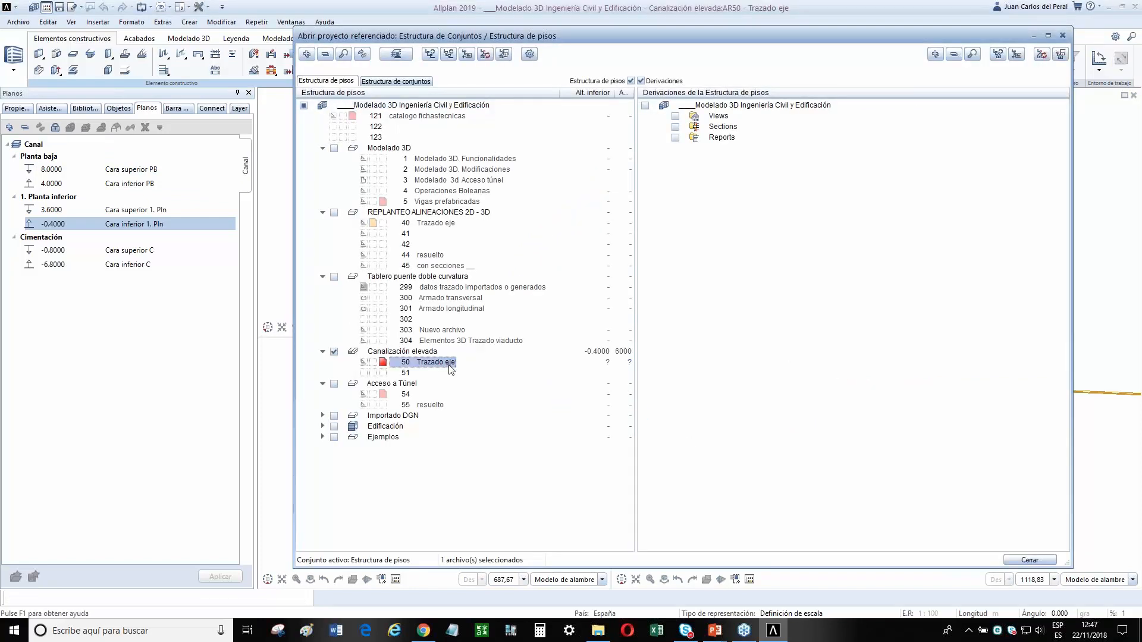
pyautogui.click(502, 387)
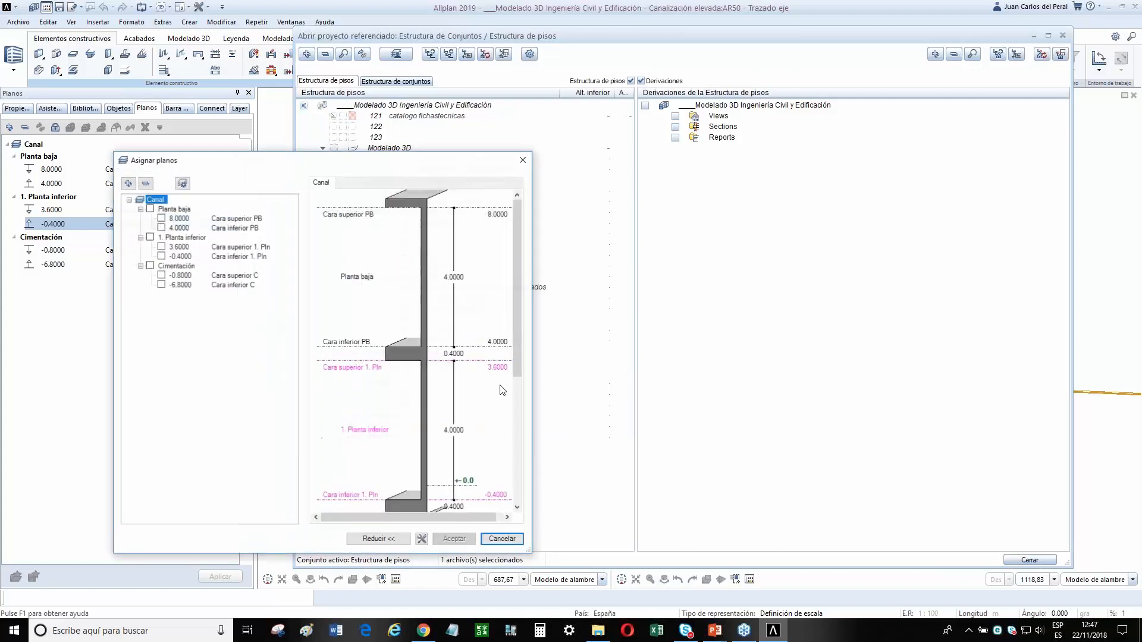
pyautogui.moveTo(414, 173); pyautogui.dragTo(553, 190)
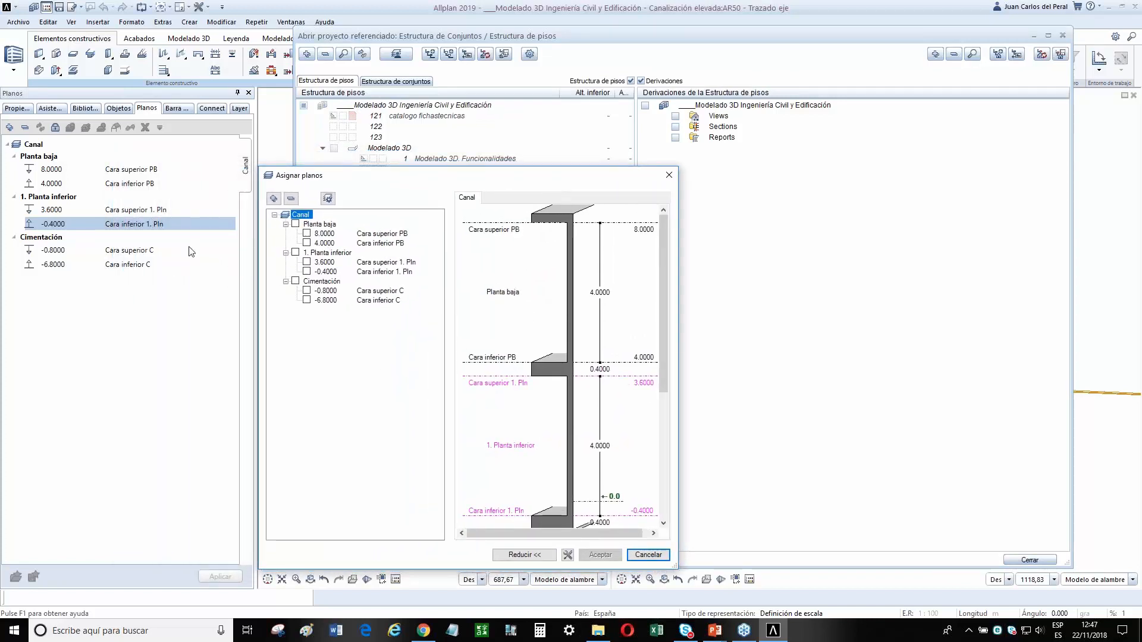
pyautogui.click(307, 271)
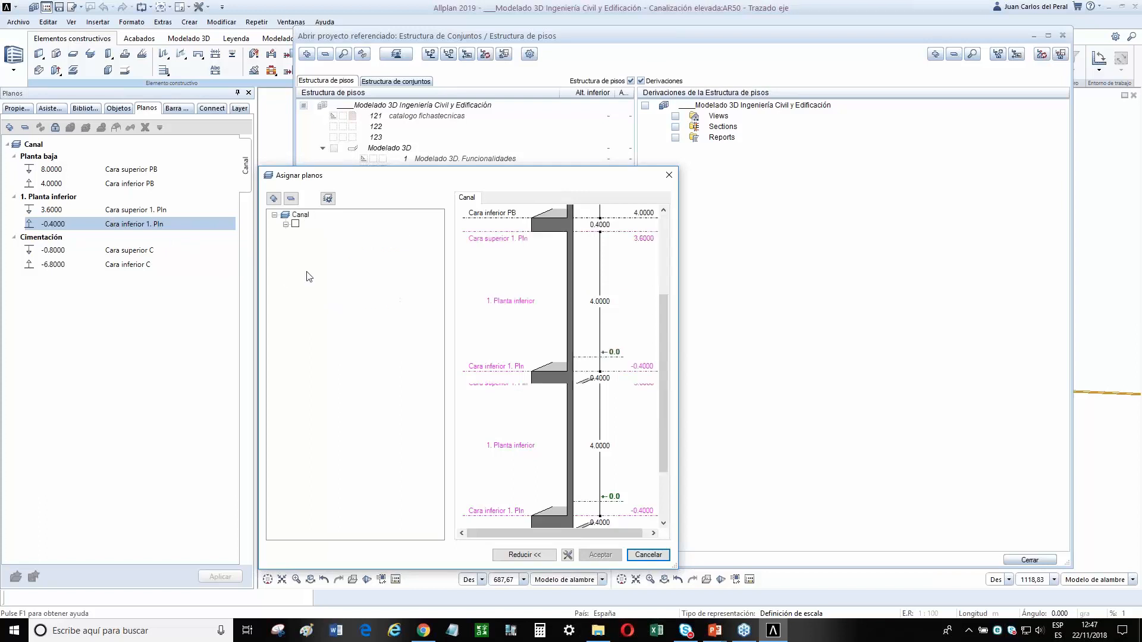
pyautogui.click(306, 234)
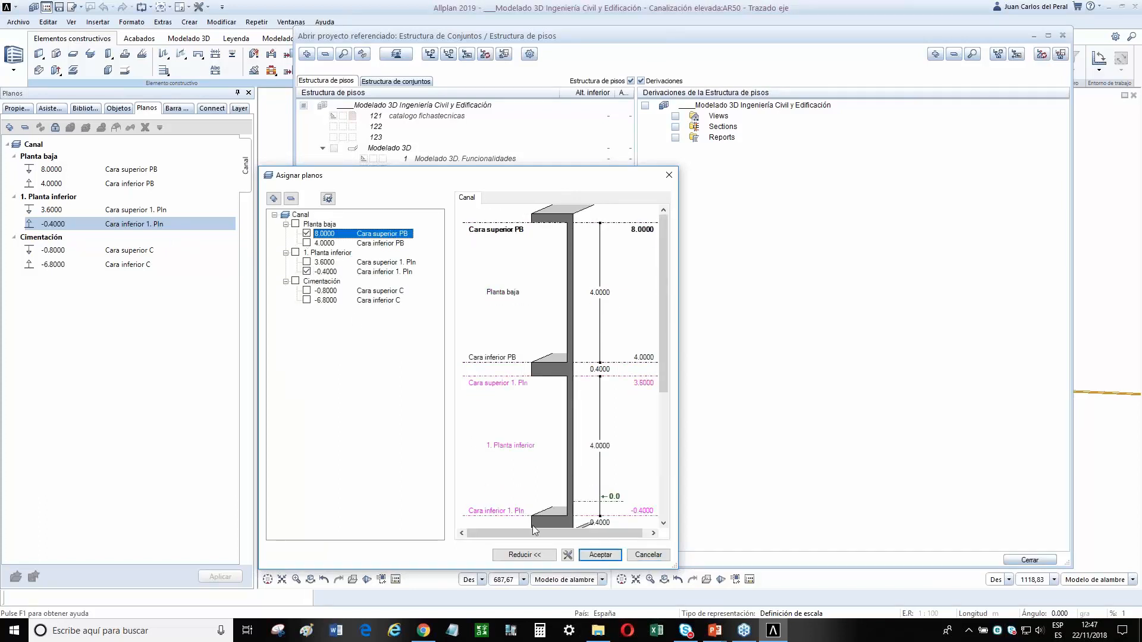
pyautogui.click(598, 556)
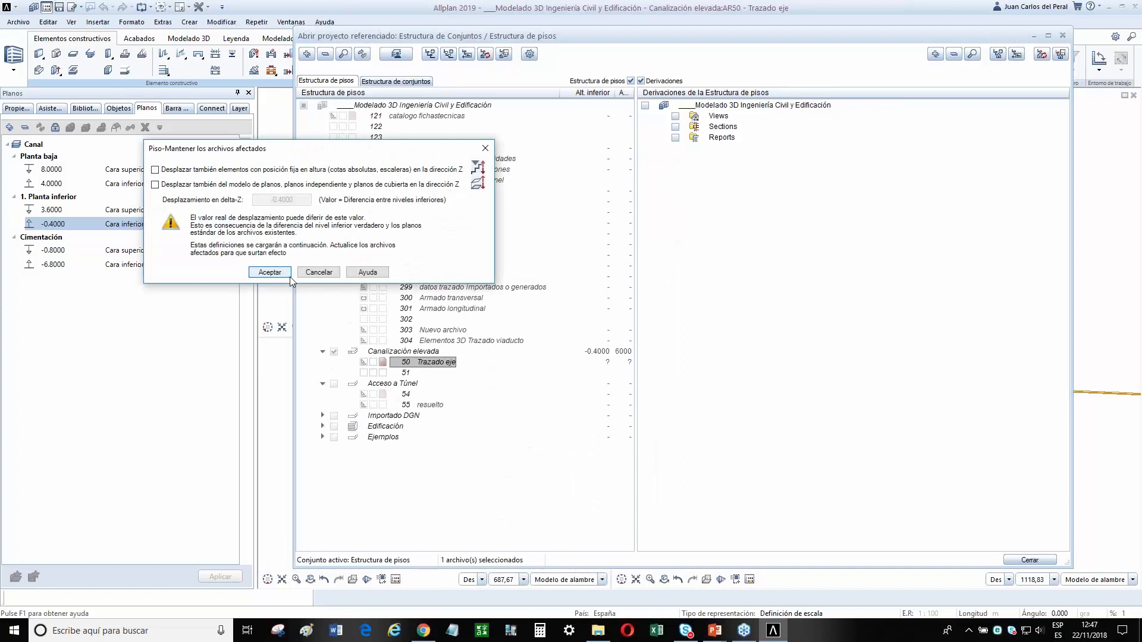
pyautogui.click(268, 273)
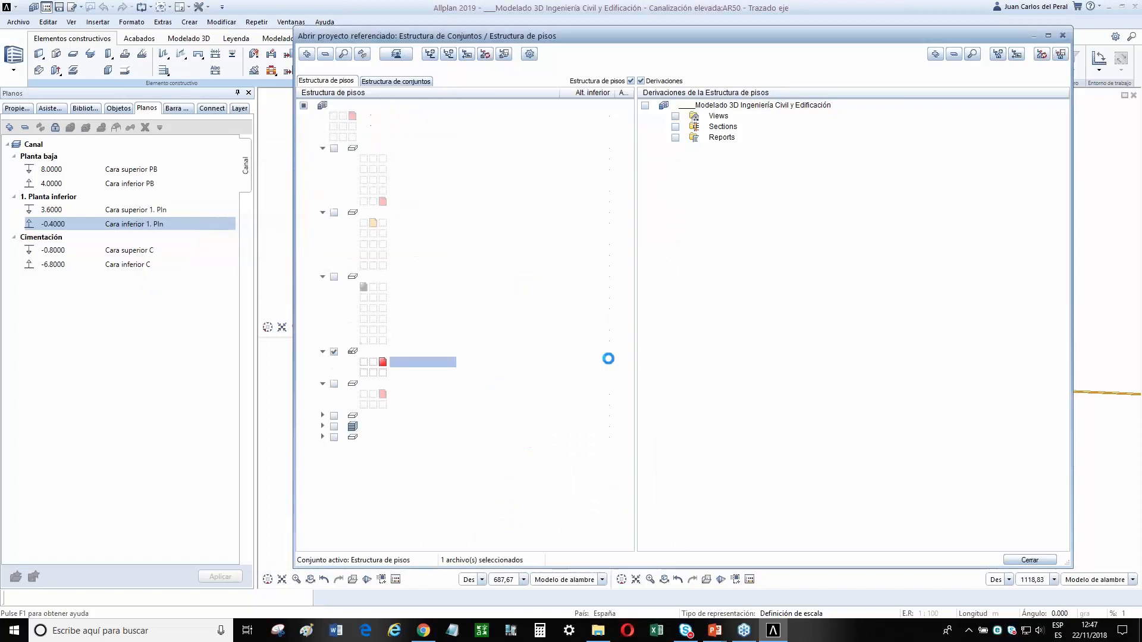
pyautogui.click(1029, 561)
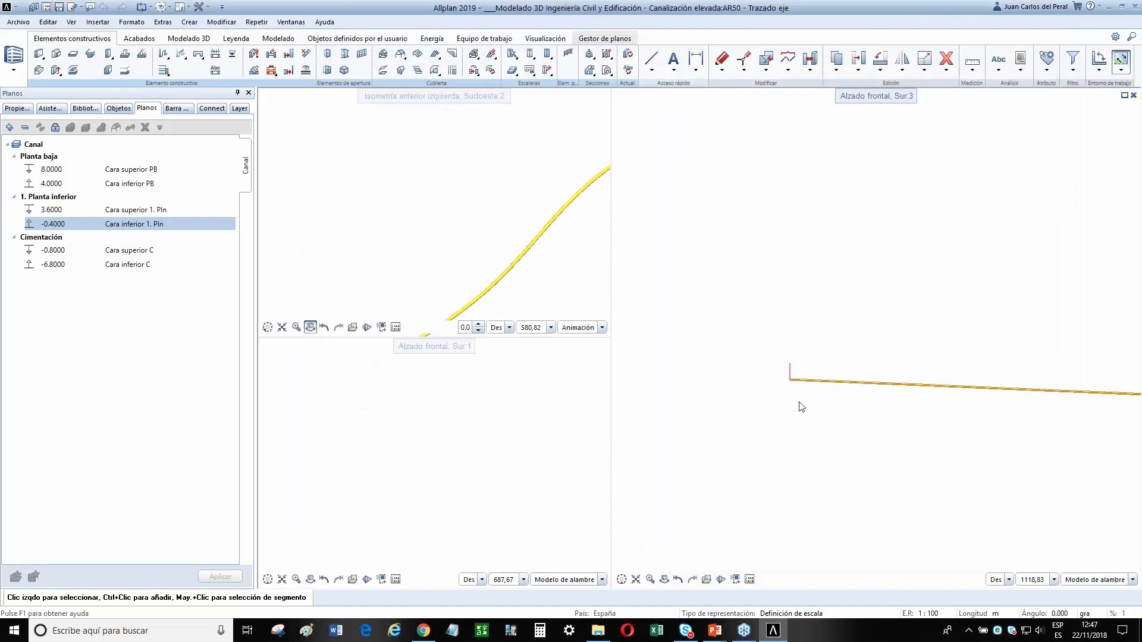
# Inspect the column's extents in the front elevation with the Canal planes displayed.
pyautogui.scroll(5, 797, 353)
pyautogui.scroll(-1, 687, 291)
pyautogui.scroll(-1, 392, 219)
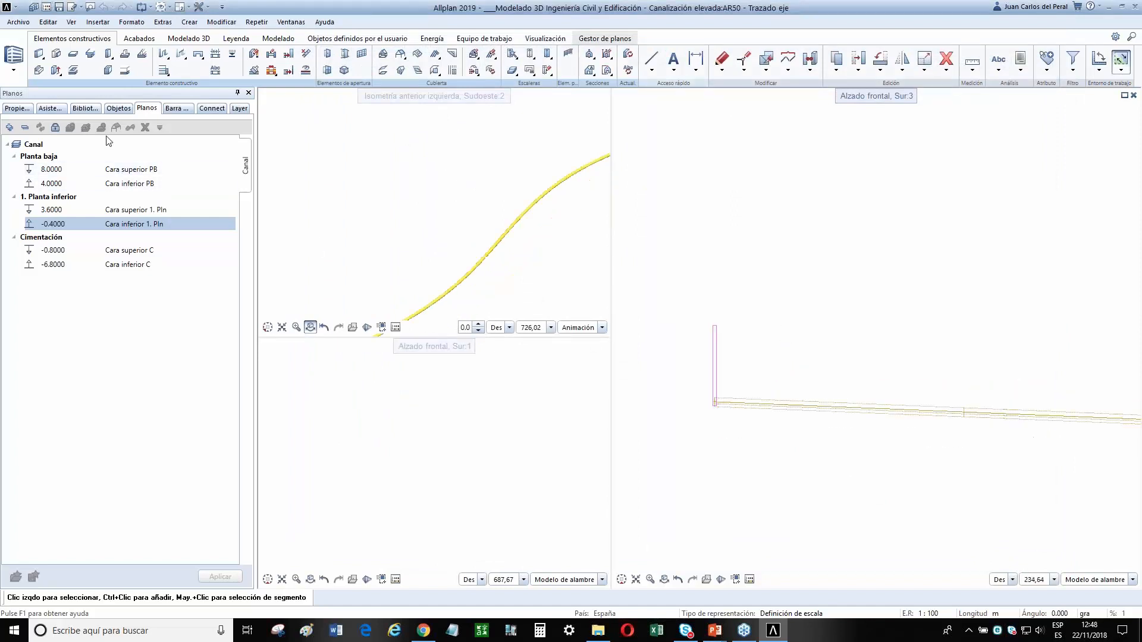
pyautogui.click(55, 128)
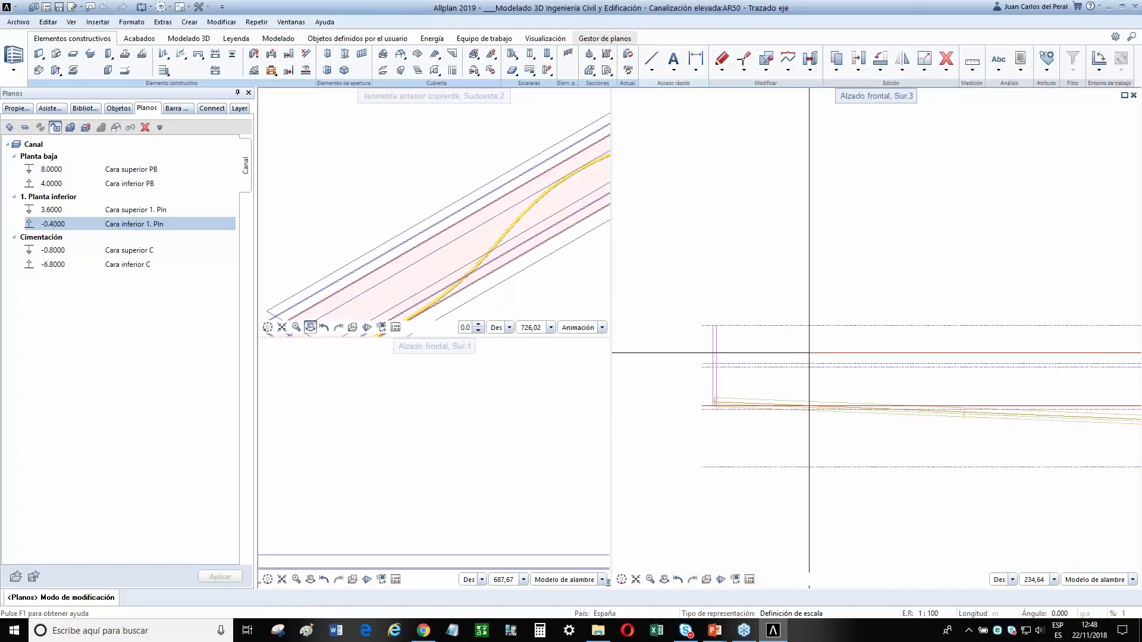
pyautogui.scroll(-3, 743, 421)
pyautogui.scroll(4, 694, 419)
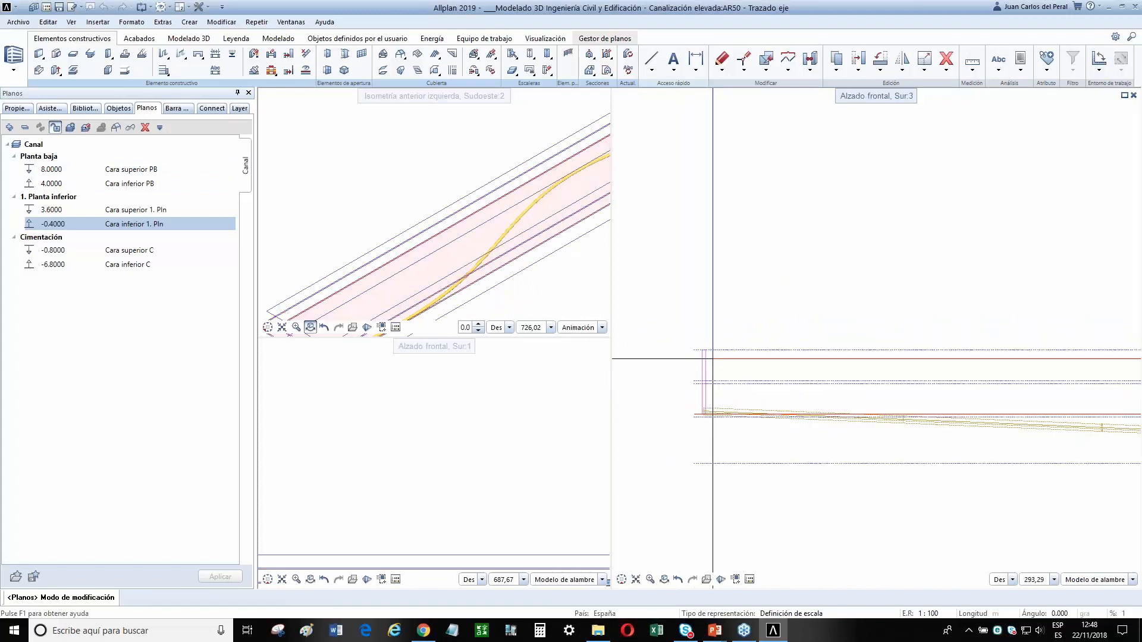
pyautogui.scroll(-1, 404, 254)
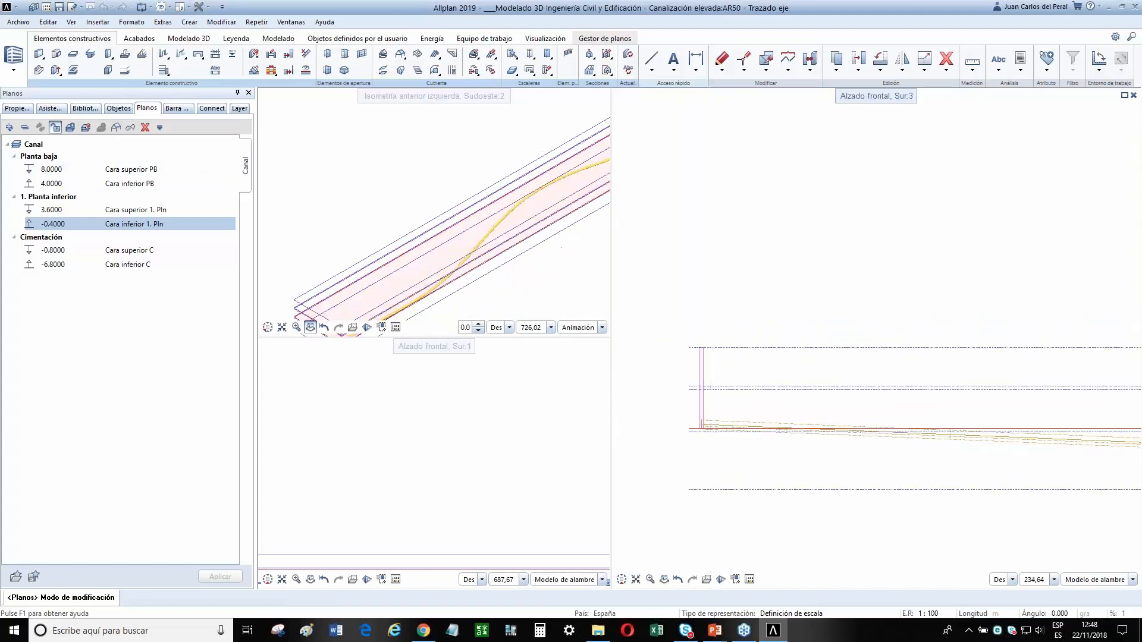
# Change the lower plane assigned to drawing file 50 Trazado eje to Cara inferior C (-6.8000).
pyautogui.click(47, 8)
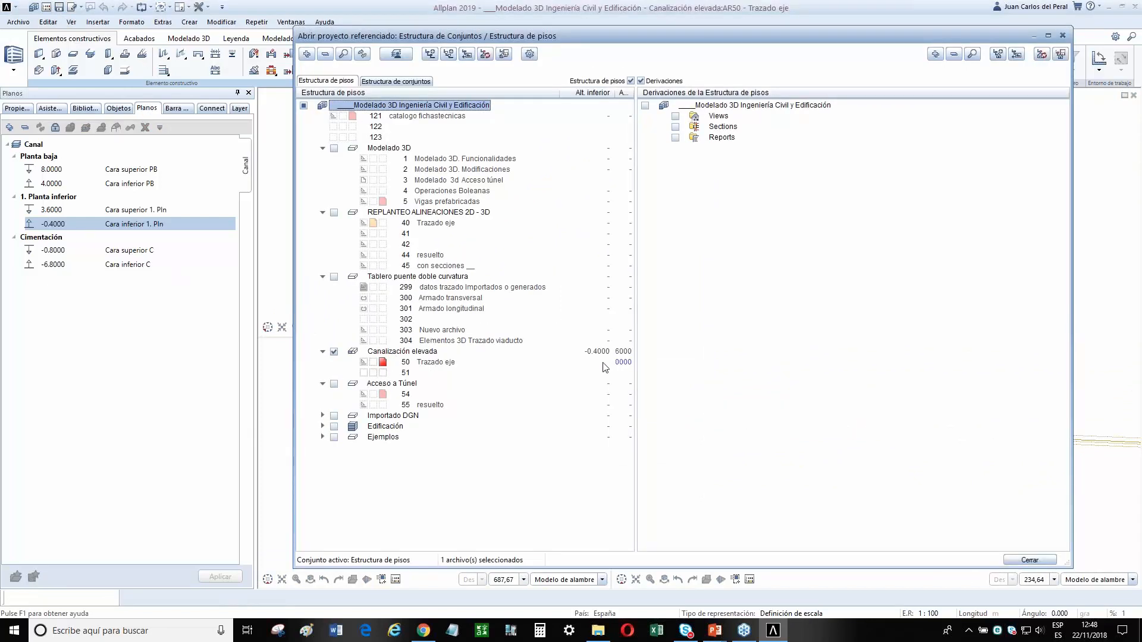
pyautogui.rightClick(449, 364)
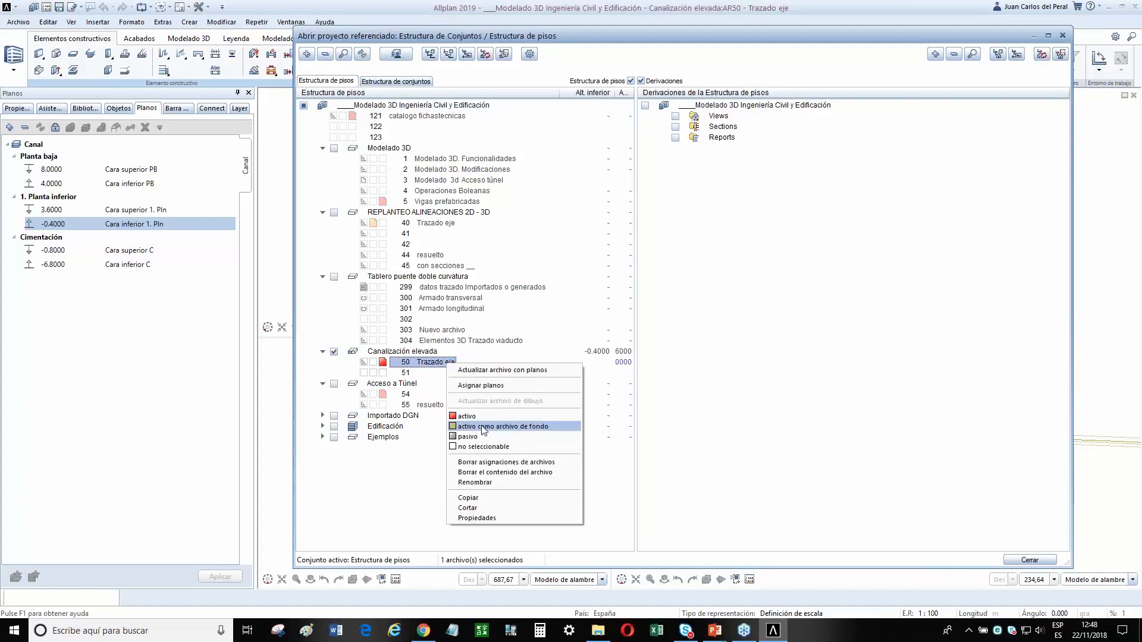
pyautogui.click(483, 387)
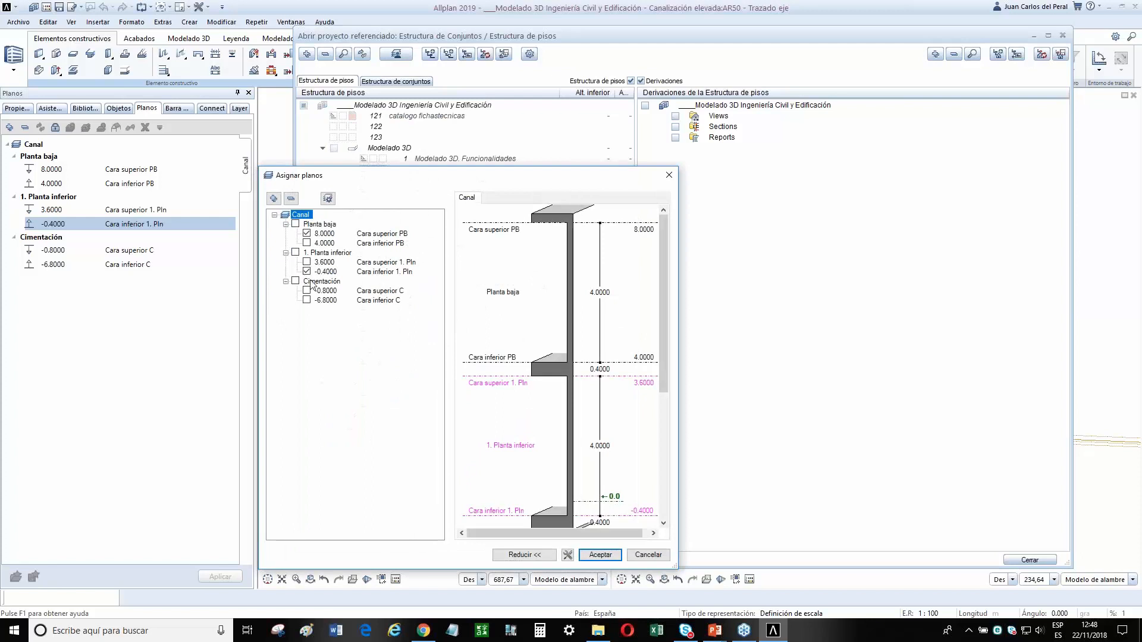
pyautogui.click(306, 301)
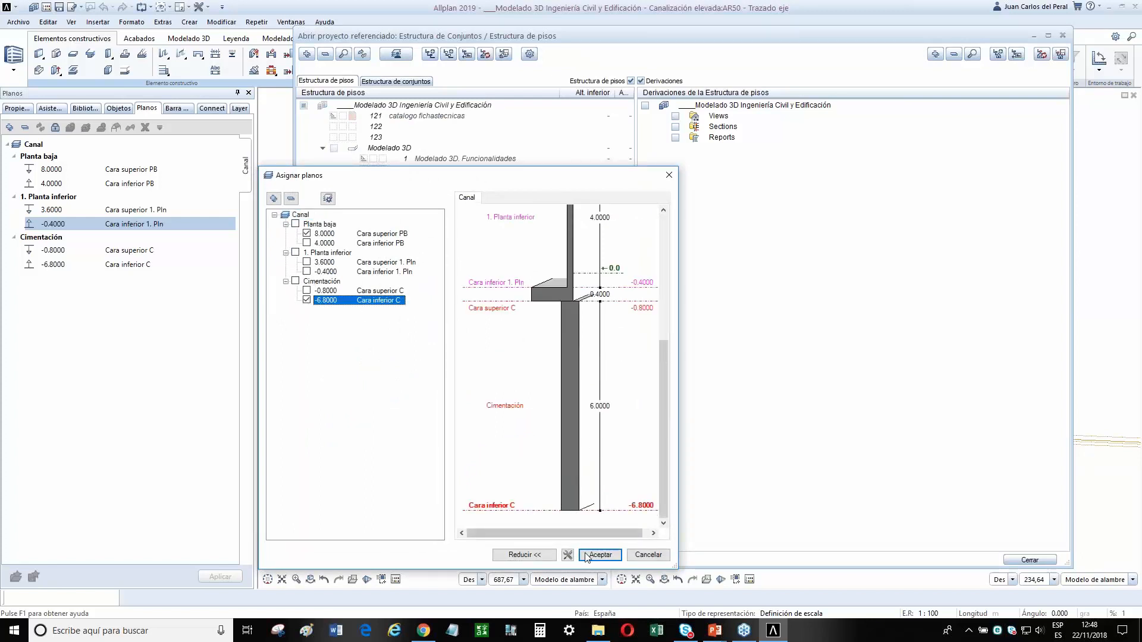
pyautogui.click(599, 555)
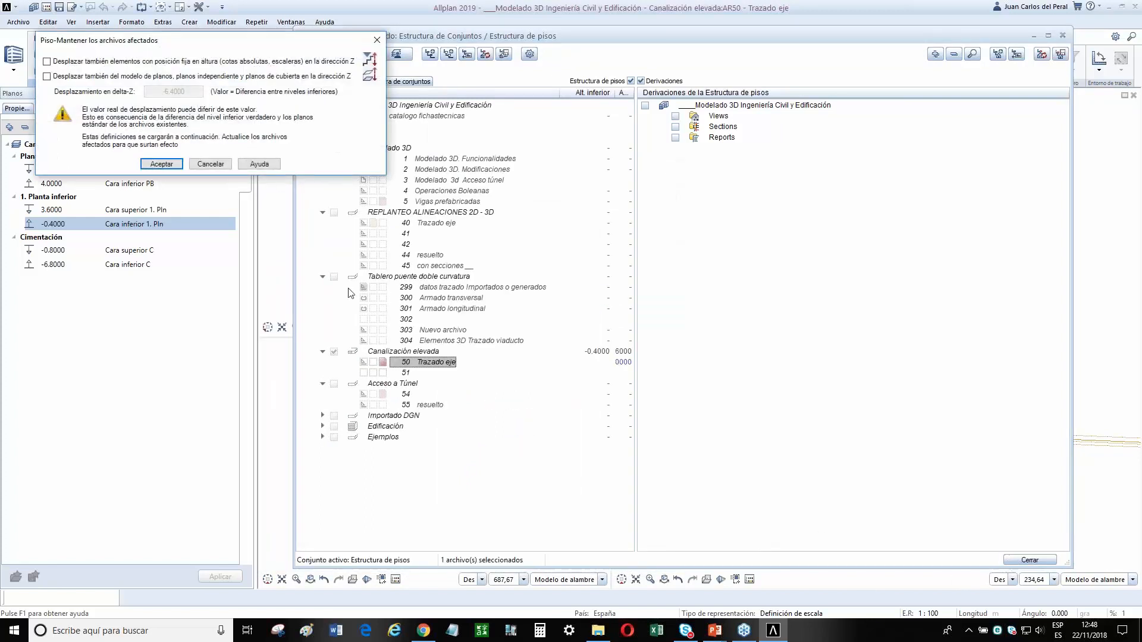
pyautogui.click(161, 164)
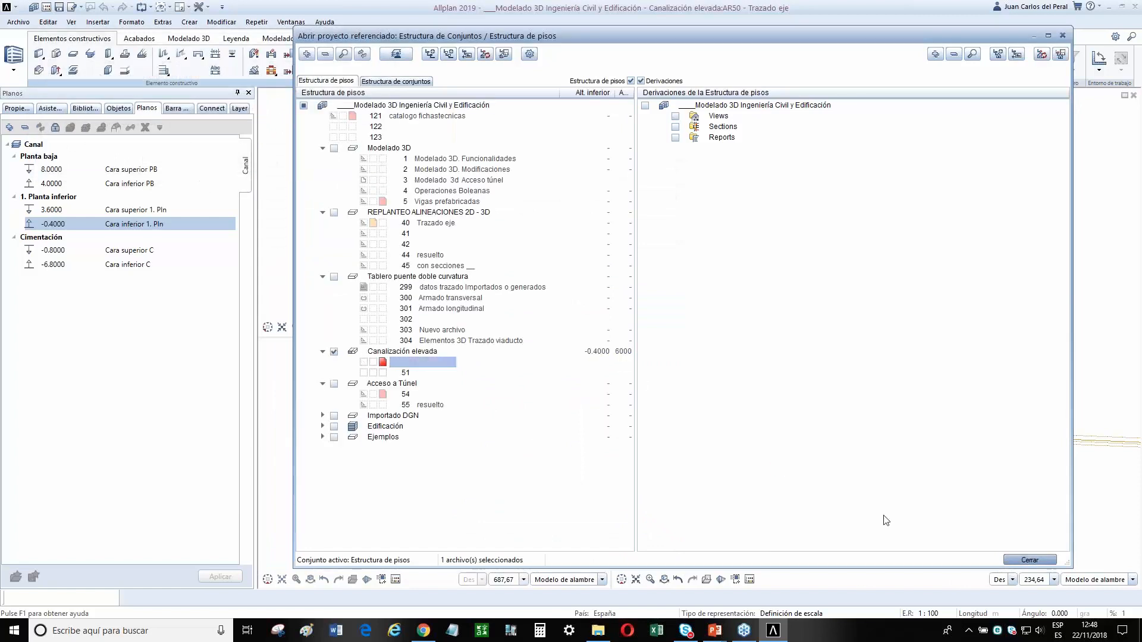
pyautogui.click(1022, 561)
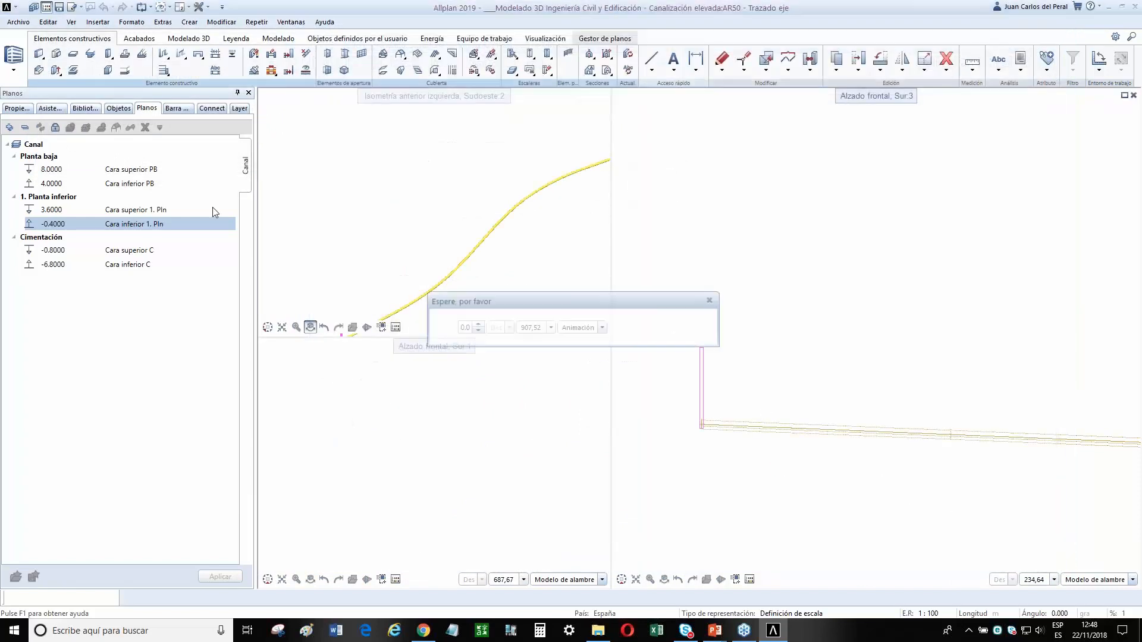
# Check the column's new lower end against the Canal planes and widen the front elevation viewport.
pyautogui.click(54, 128)
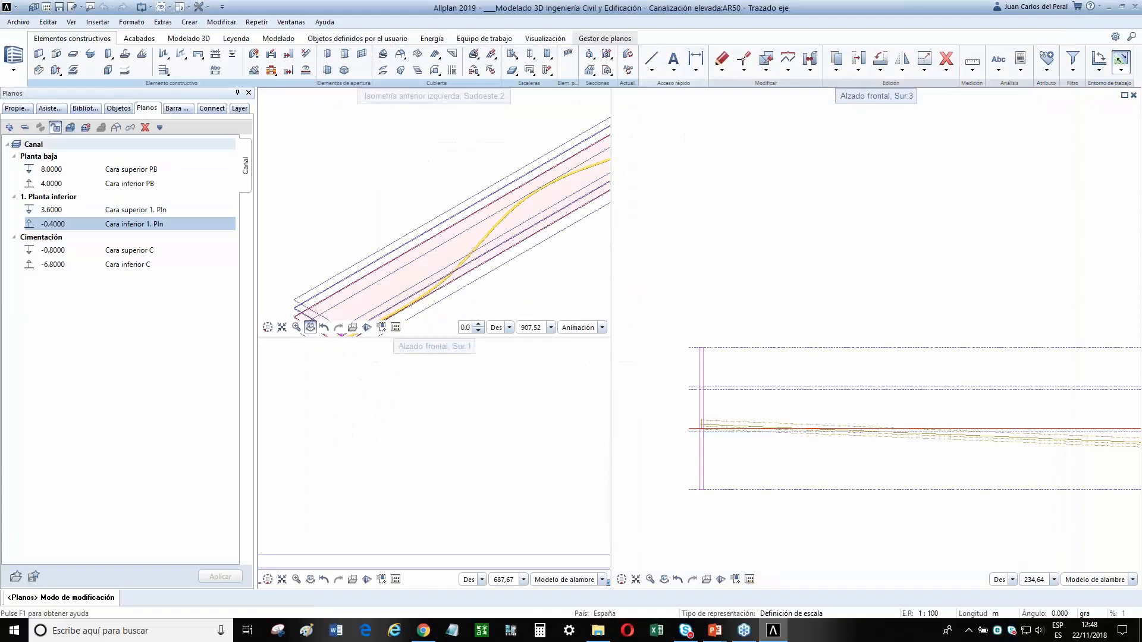
pyautogui.scroll(-6, 788, 343)
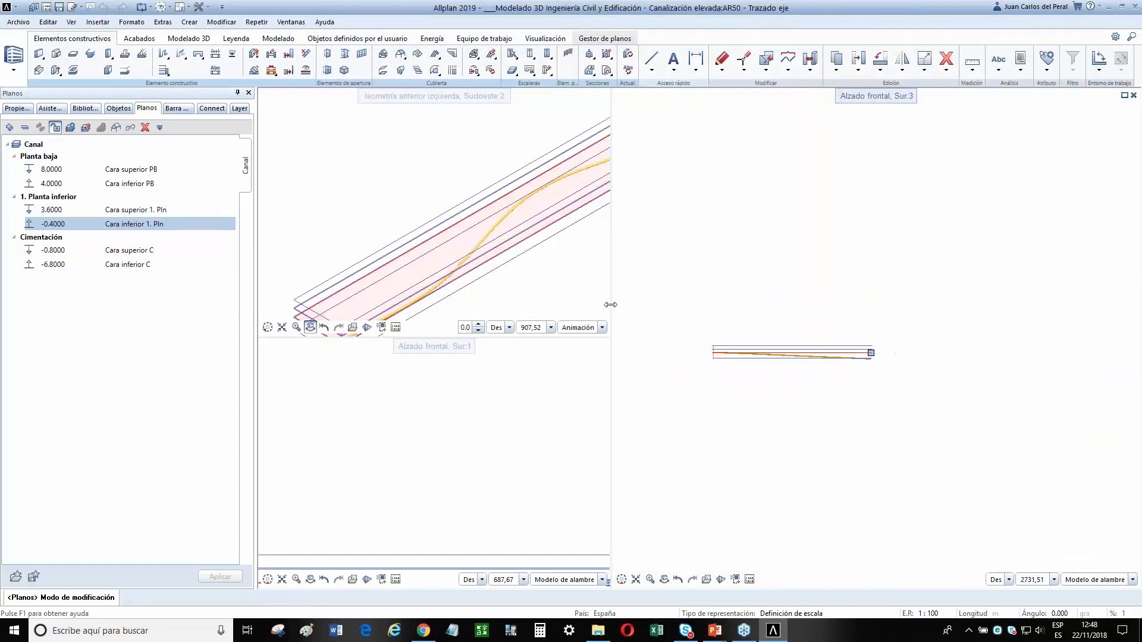
pyautogui.moveTo(610, 306); pyautogui.dragTo(572, 308)
pyautogui.scroll(3, 659, 346)
pyautogui.press('Escape')
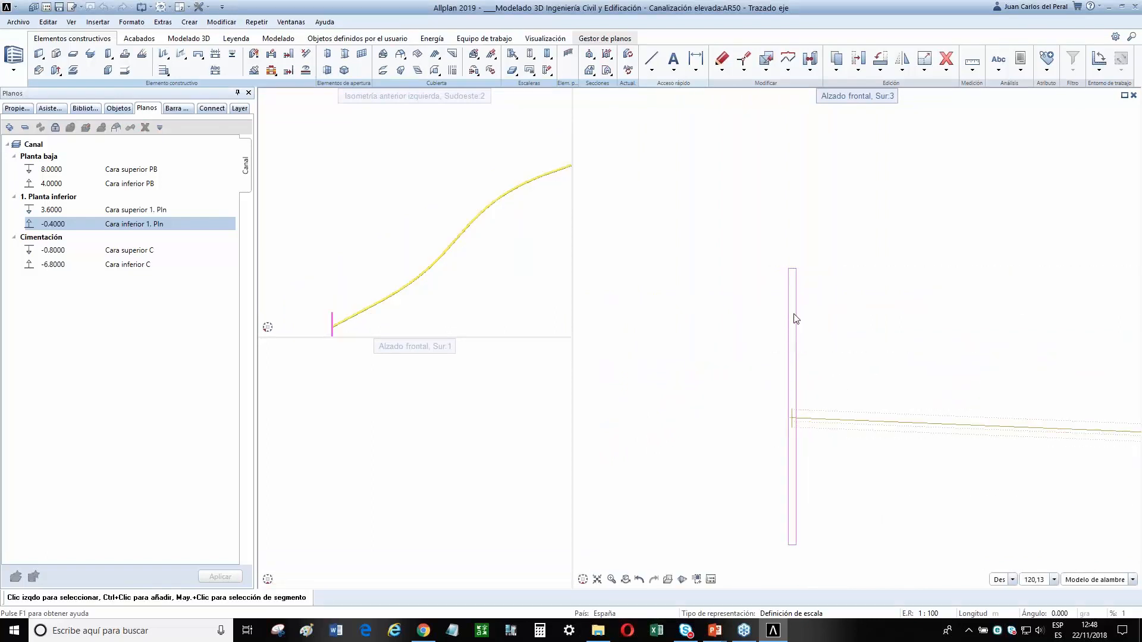
# Review the column's relative height settings and the upper and lower planes they reference.
pyautogui.doubleClick(794, 318)
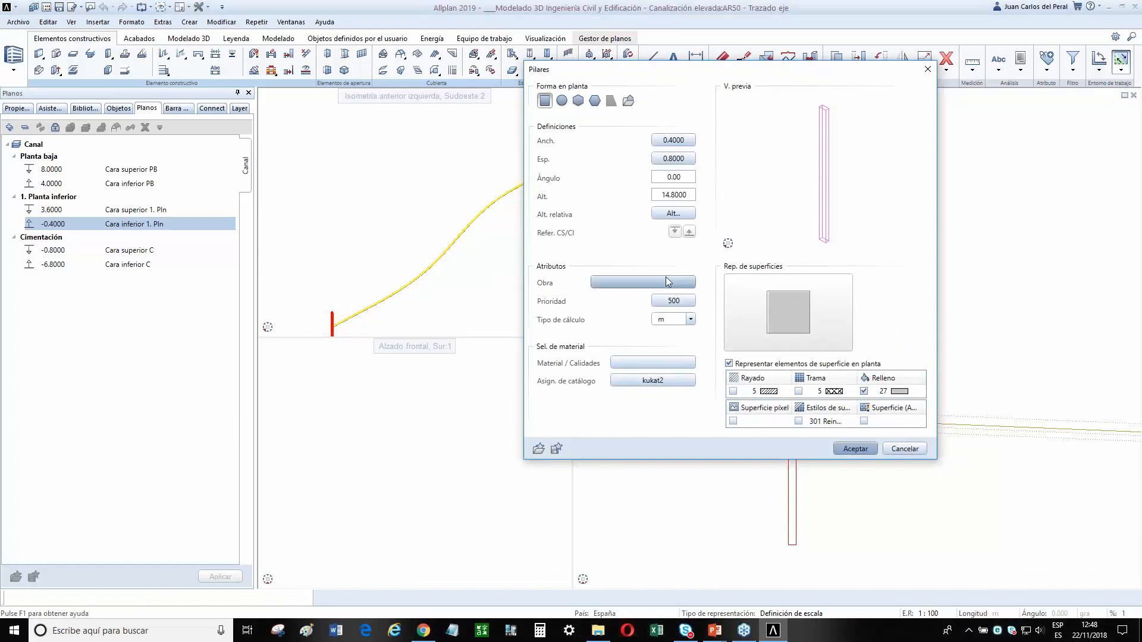
pyautogui.click(673, 215)
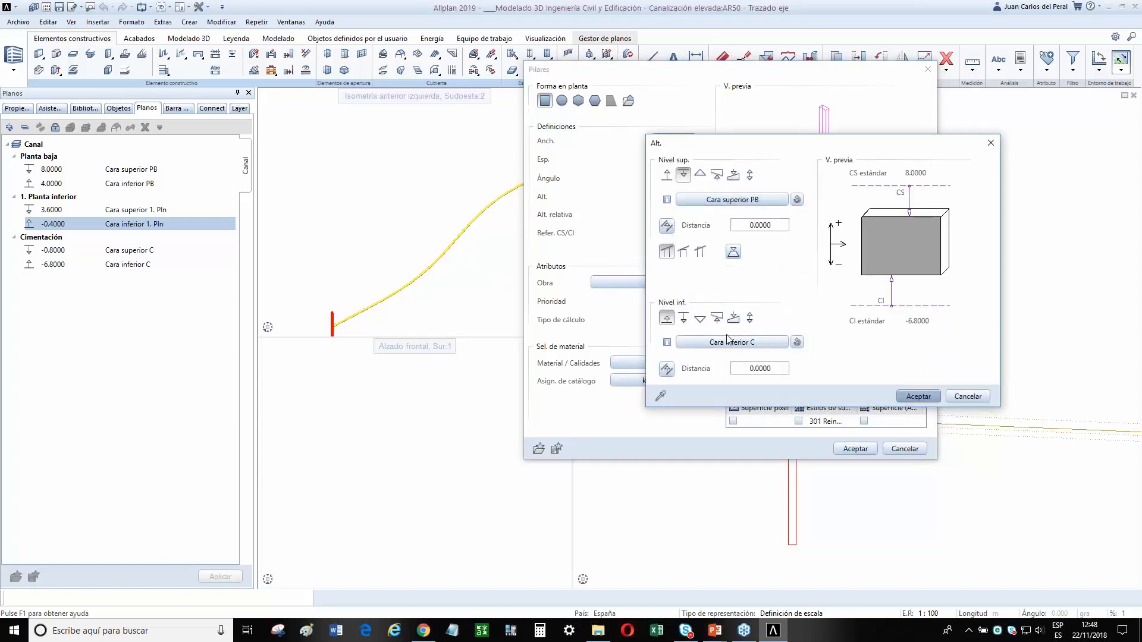
pyautogui.click(919, 397)
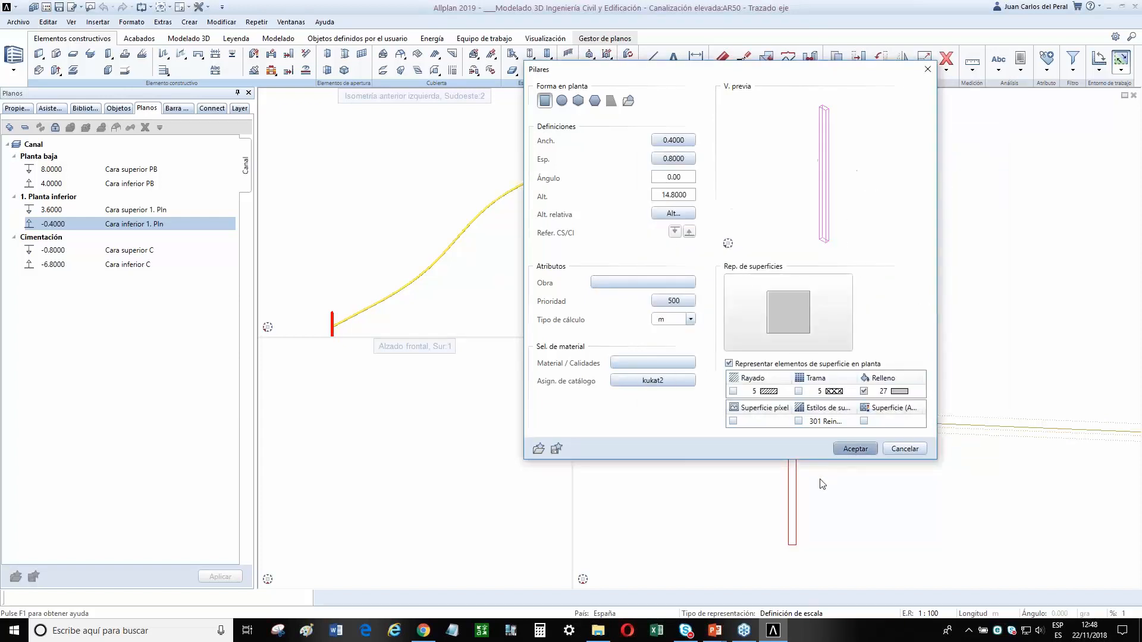
pyautogui.click(855, 449)
pyautogui.scroll(-4, 775, 449)
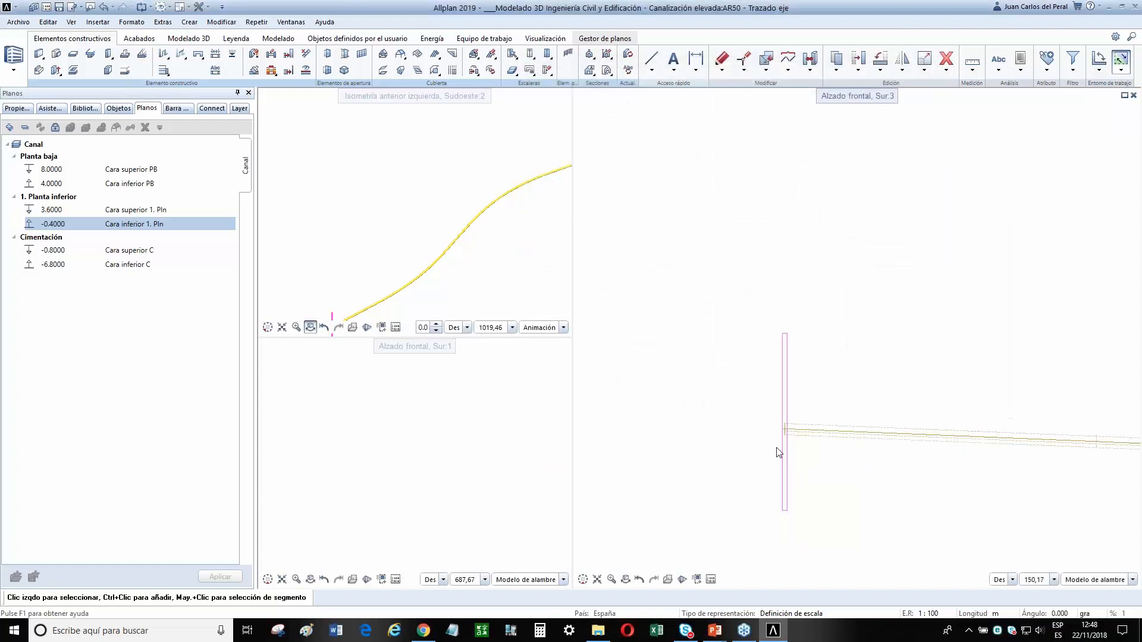
# Switch the enlarged front elevation viewport to plan view, framed on the column at the channel's start.
pyautogui.click(599, 554)
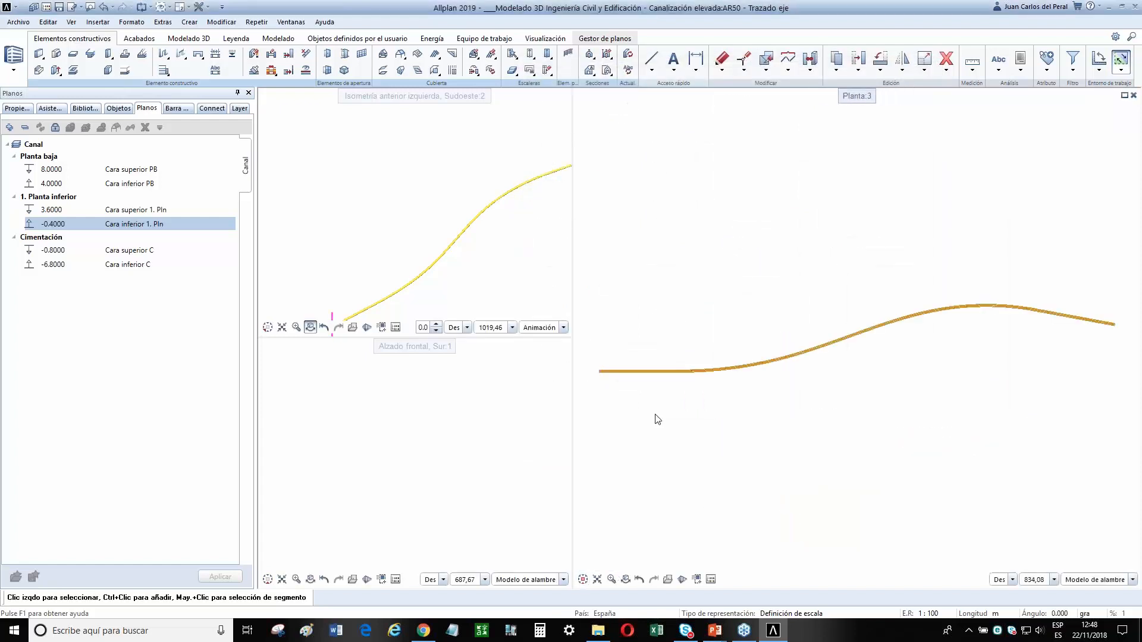
pyautogui.scroll(3, 647, 371)
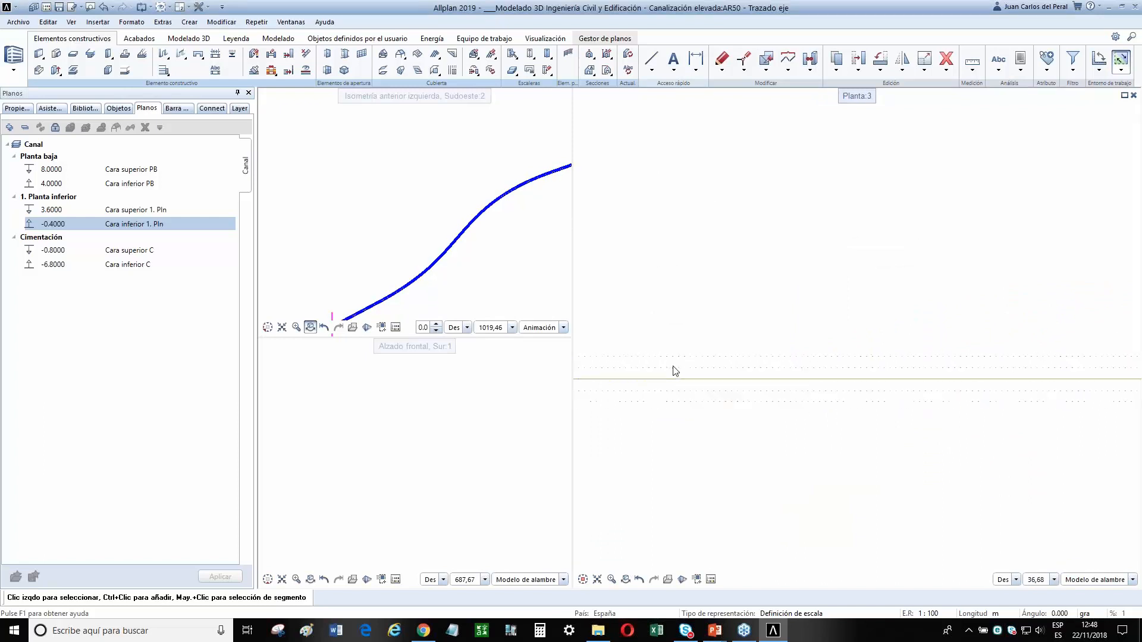
pyautogui.moveTo(673, 372); pyautogui.dragTo(763, 371, button='middle')
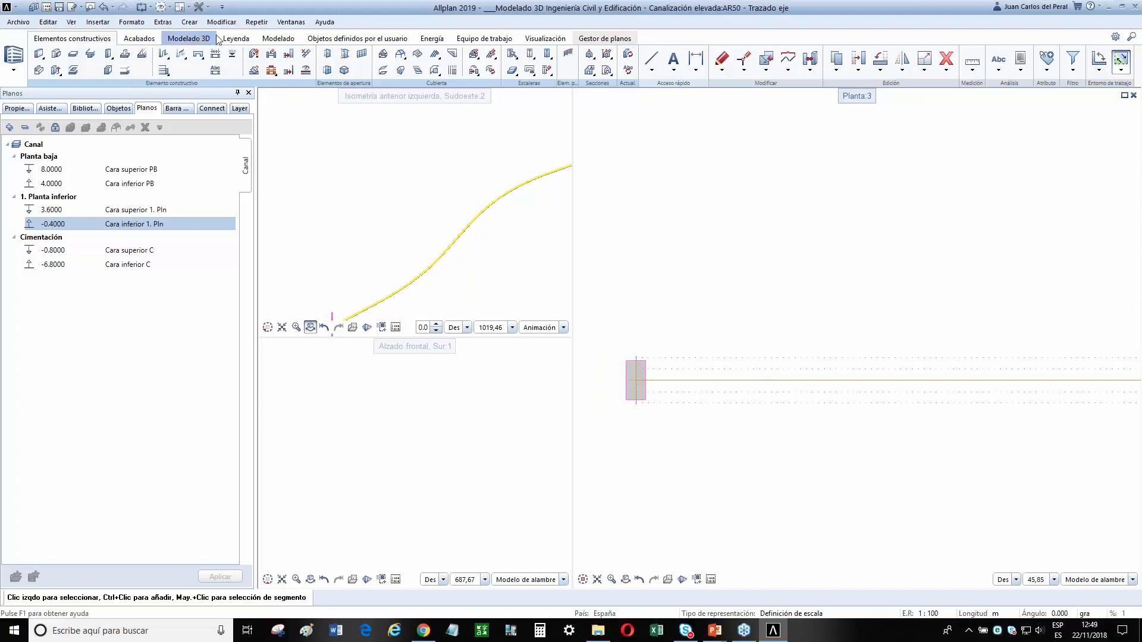
pyautogui.click(810, 64)
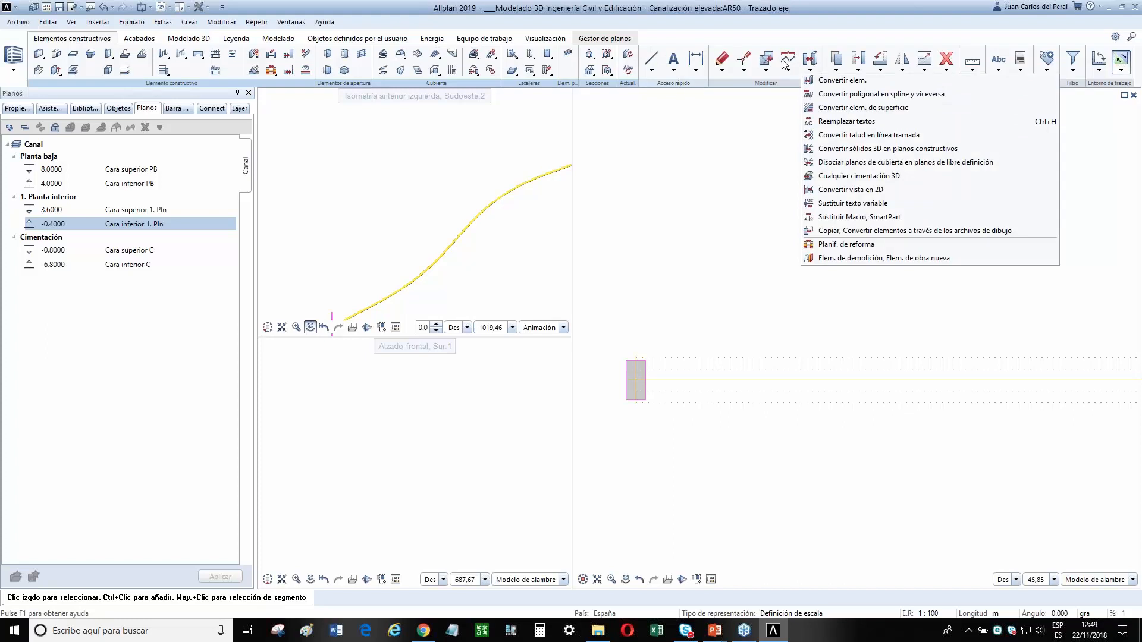
pyautogui.click(741, 63)
pyautogui.click(745, 63)
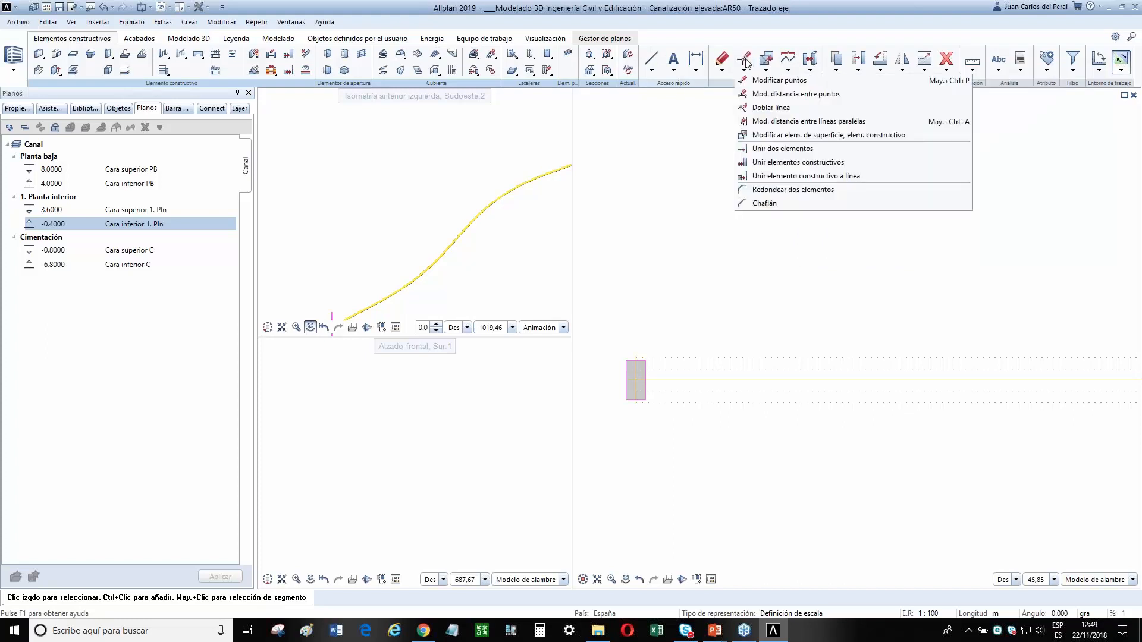
pyautogui.click(726, 88)
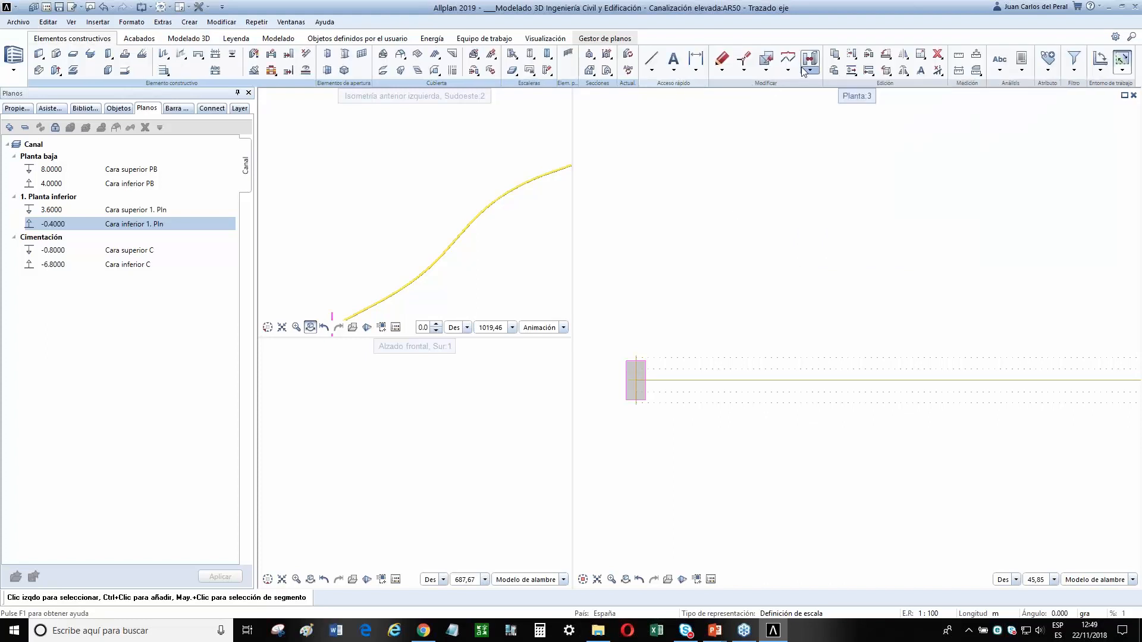
pyautogui.click(836, 58)
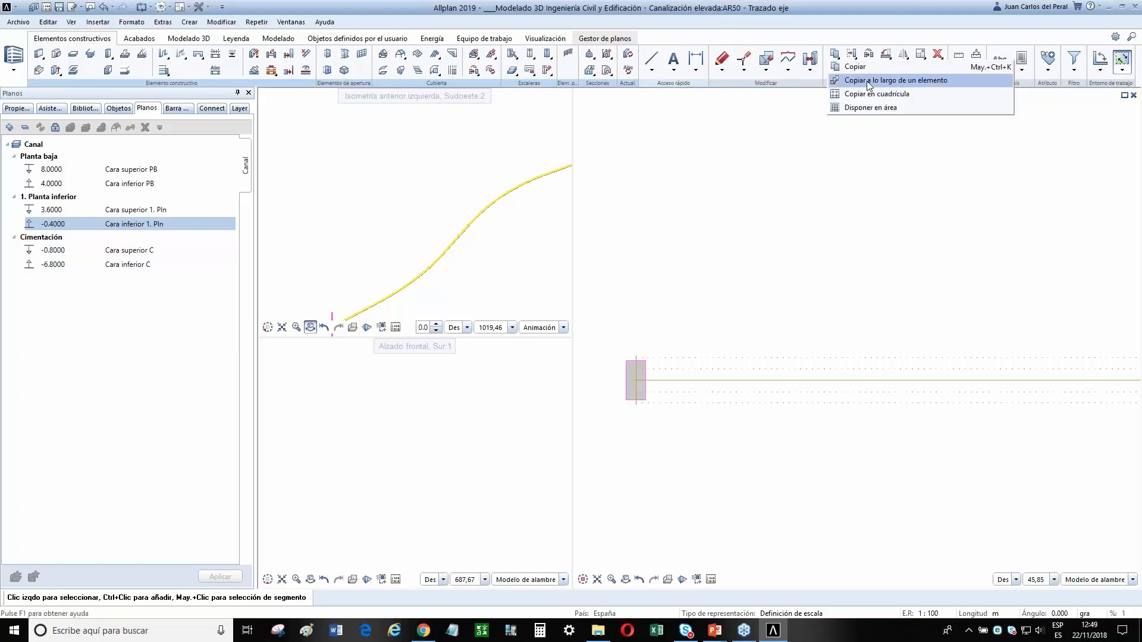
pyautogui.click(869, 80)
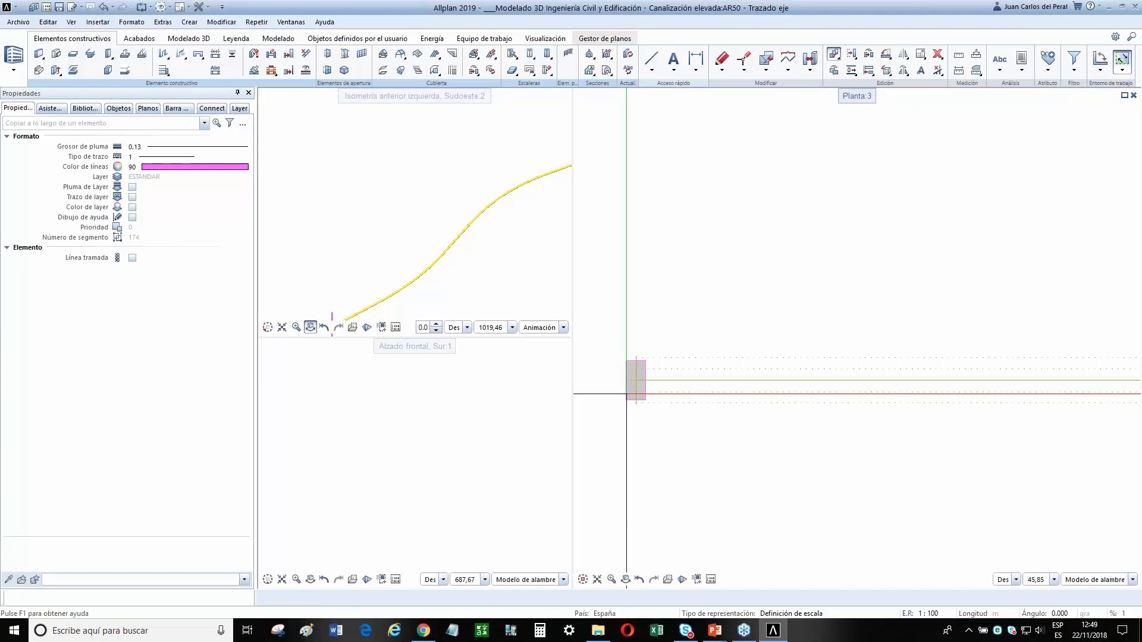
pyautogui.click(626, 394)
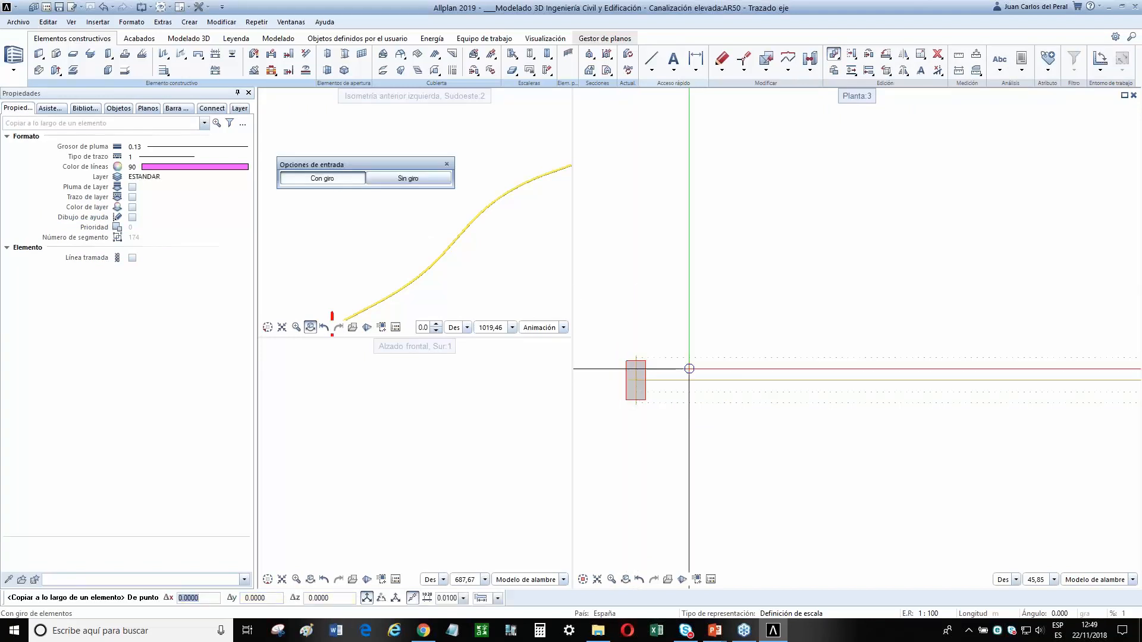
pyautogui.scroll(3, 697, 383)
pyautogui.click(706, 377)
pyautogui.scroll(-6, 752, 390)
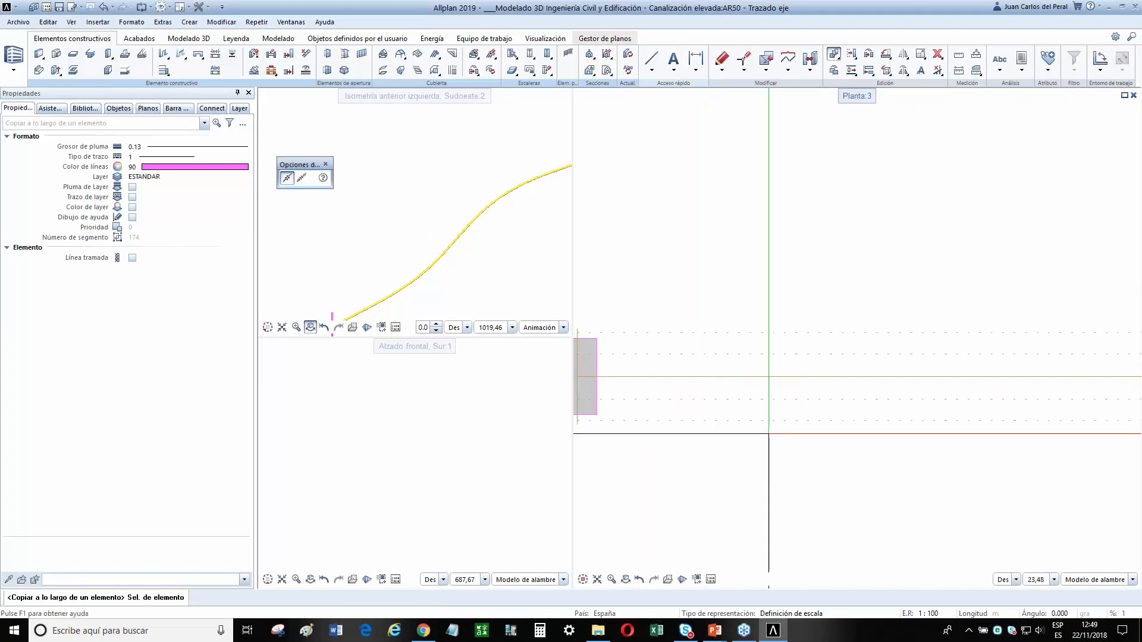
pyautogui.moveTo(753, 390); pyautogui.dragTo(691, 353, button='middle')
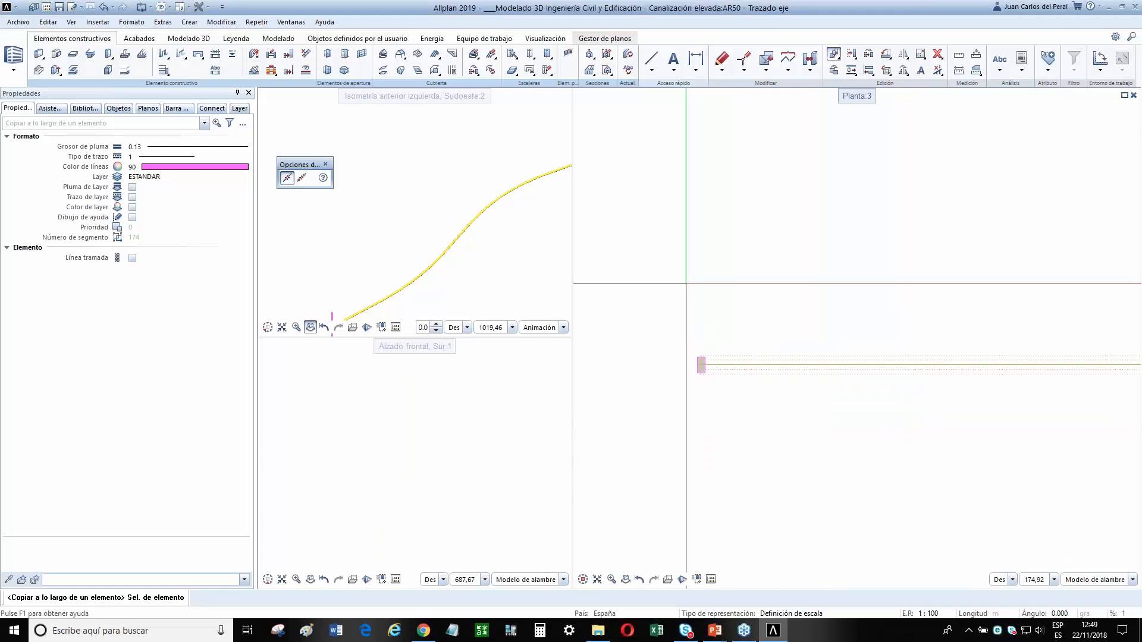
pyautogui.press('Escape')
# Copy the column along the channel axis with rotation, using the column's centre as base point and a distance of 10 m.
pyautogui.click(835, 54)
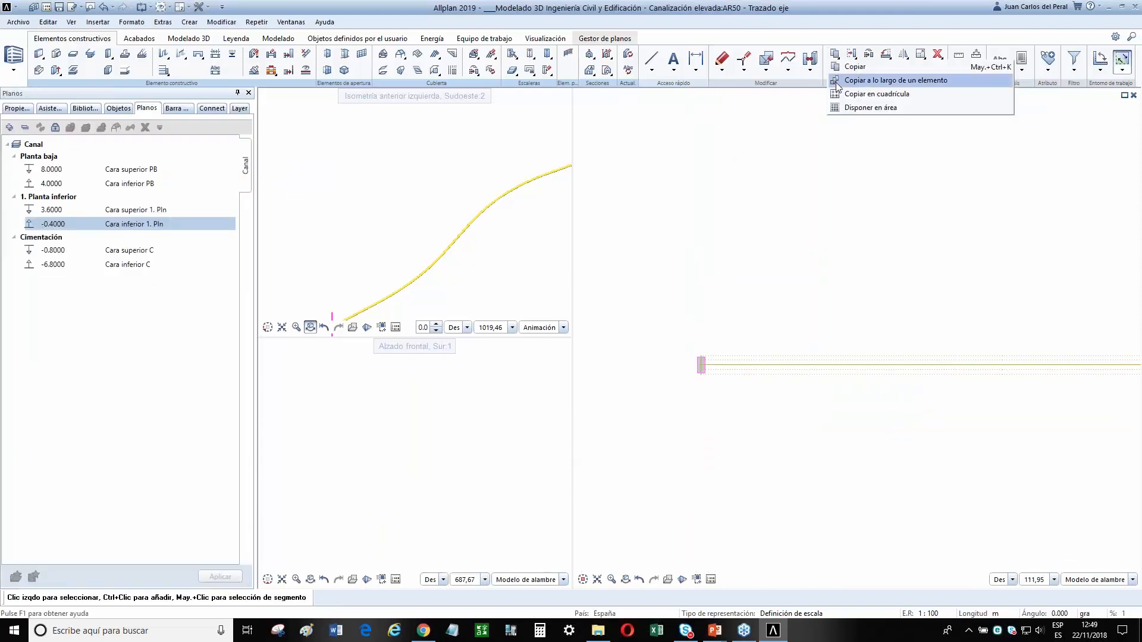
pyautogui.click(837, 80)
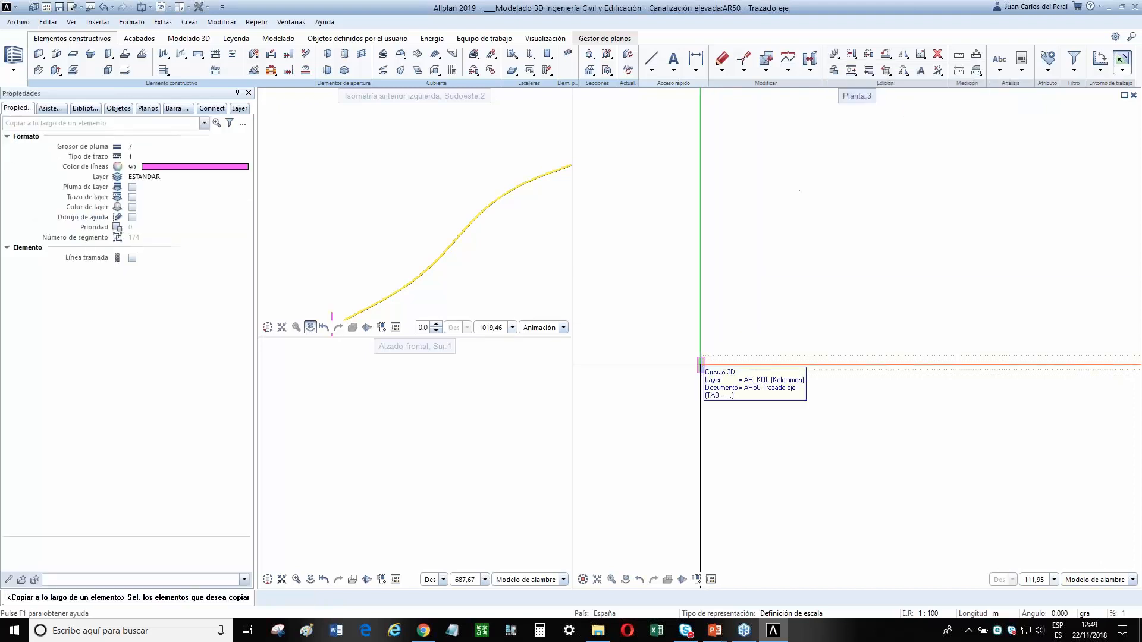
pyautogui.scroll(4, 722, 372)
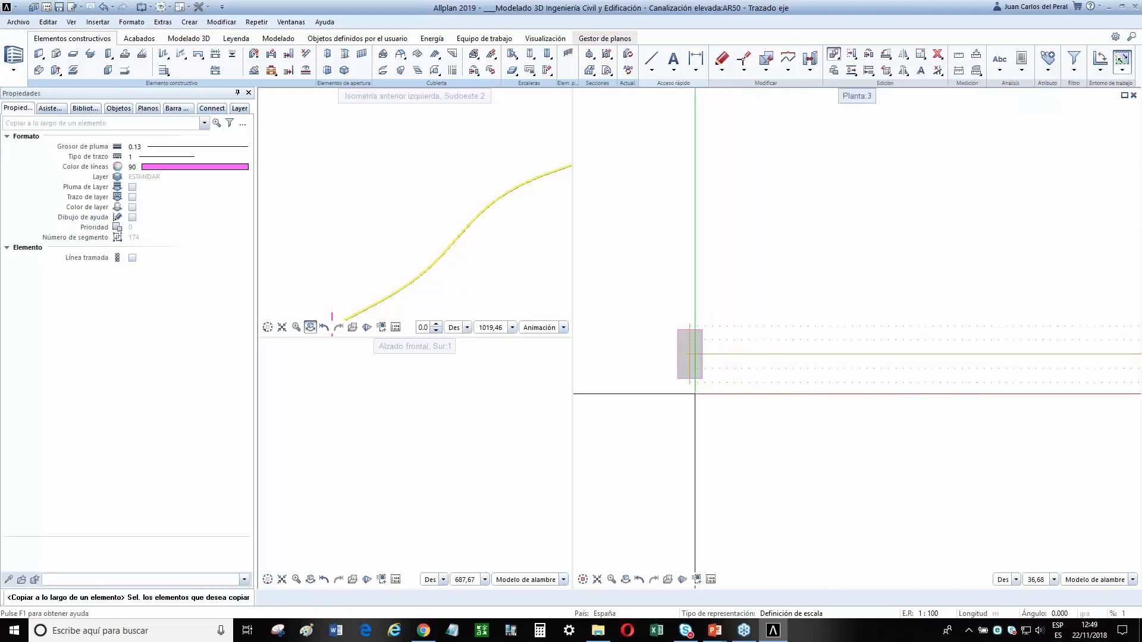
pyautogui.click(676, 360)
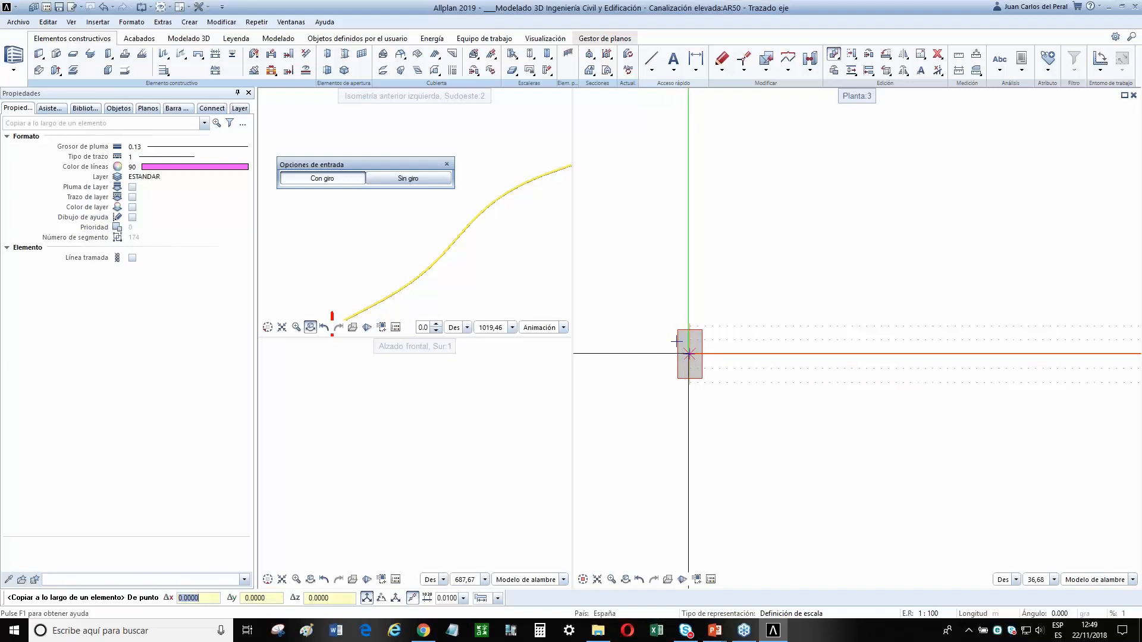
pyautogui.click(684, 342)
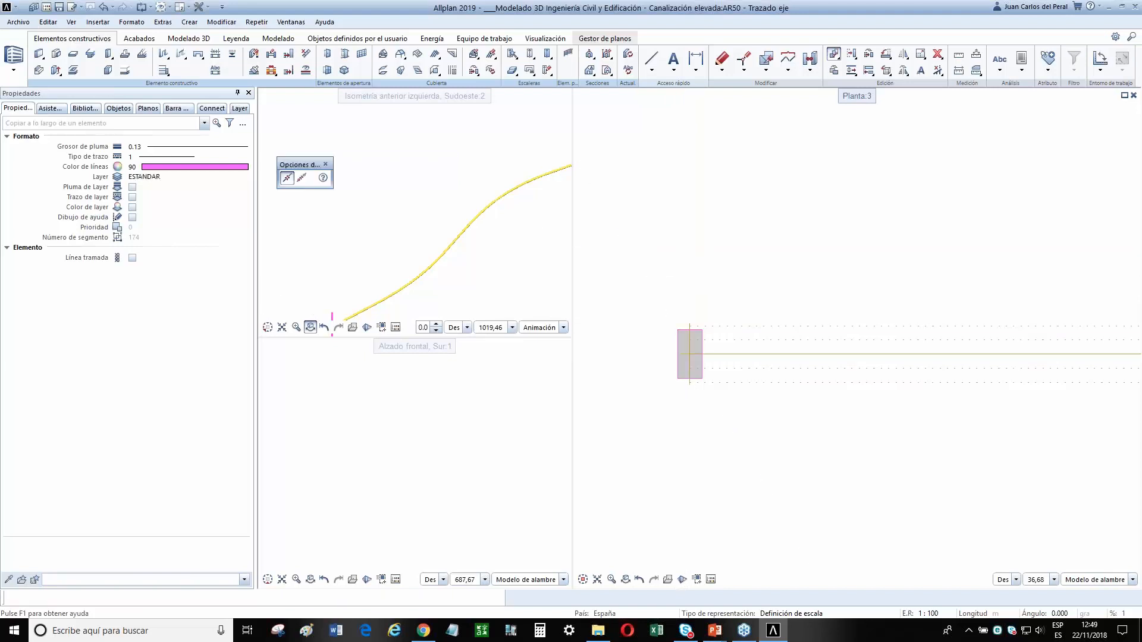
pyautogui.scroll(3, 787, 339)
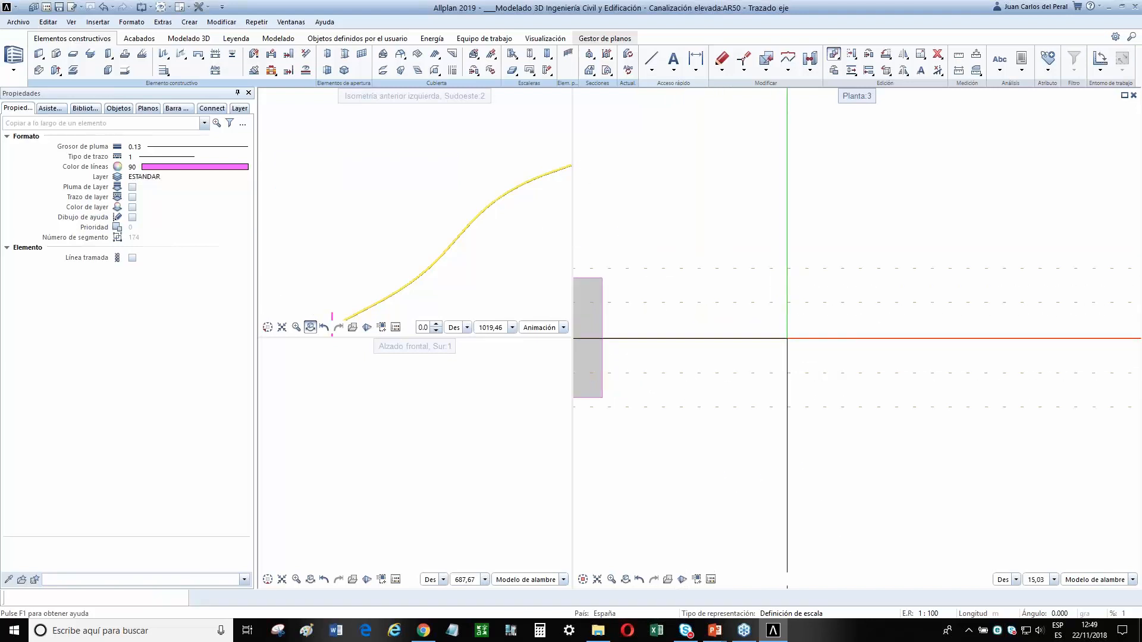
pyautogui.click(787, 338)
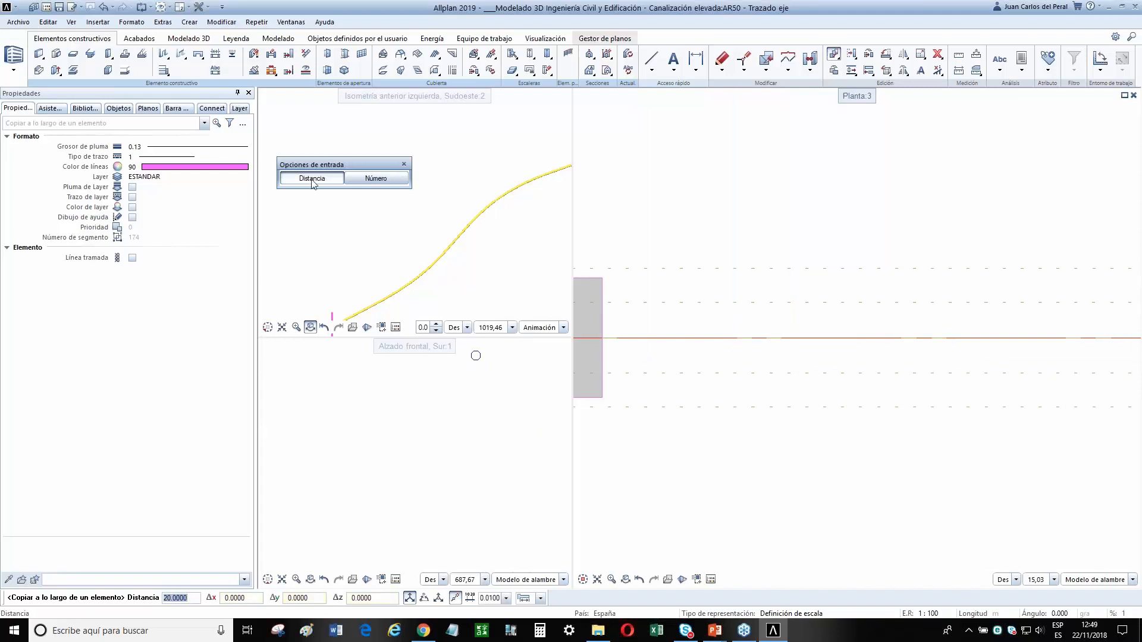
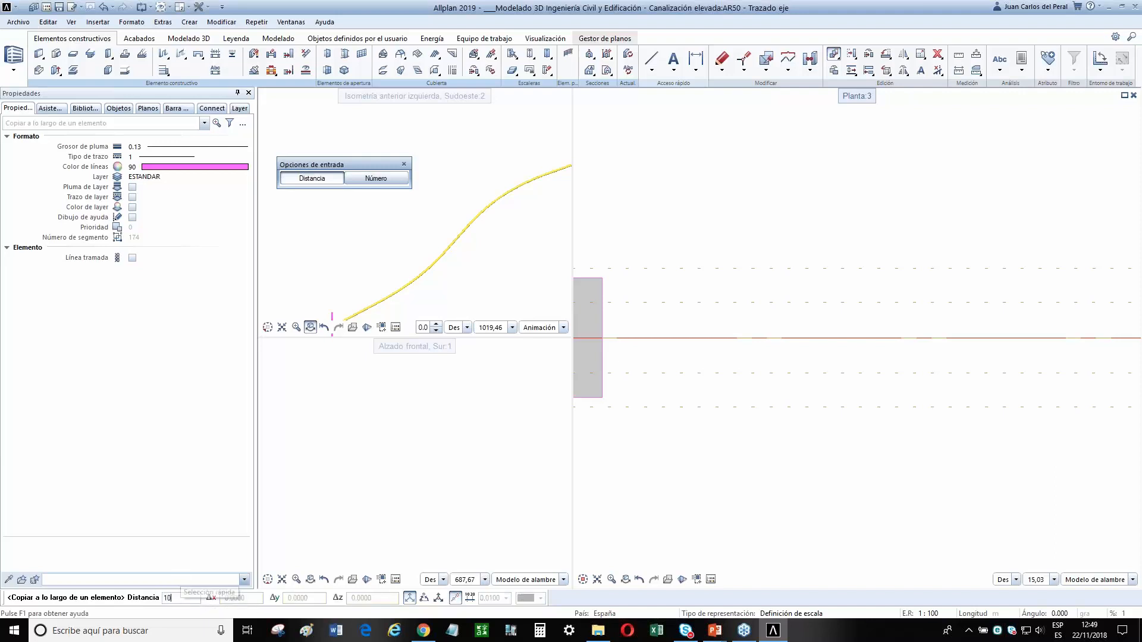
pyautogui.press('Return')
# Examine how the copied columns are distributed along the channel in the isometric and plan views.
pyautogui.scroll(-3, 462, 264)
pyautogui.moveTo(461, 264); pyautogui.dragTo(422, 277, button='middle')
pyautogui.scroll(3, 416, 274)
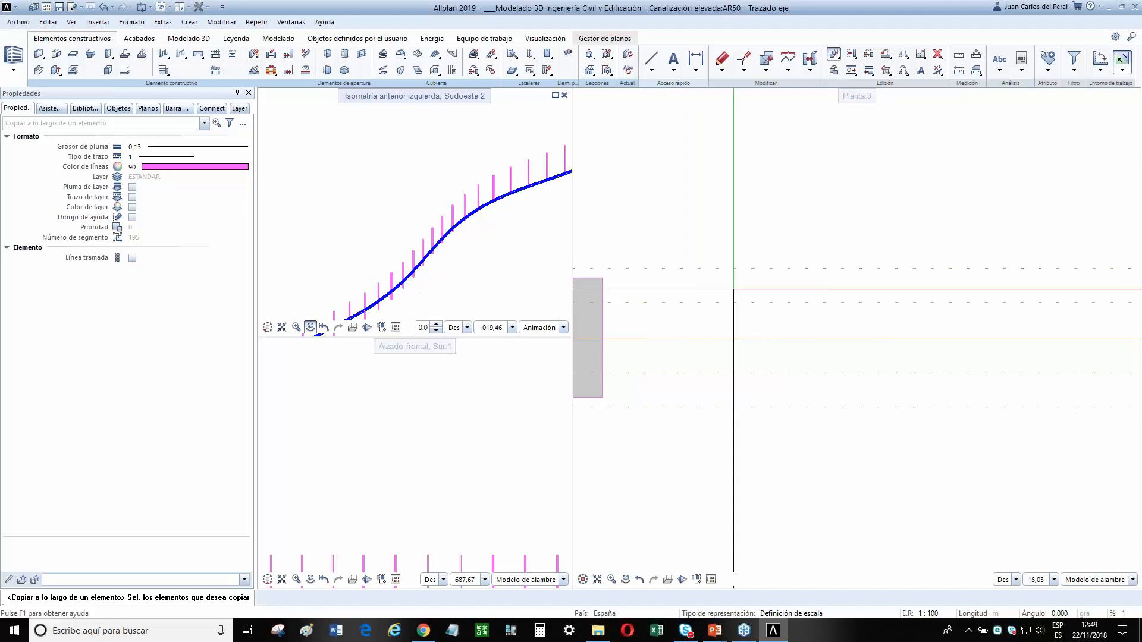
pyautogui.scroll(-10, 756, 431)
pyautogui.scroll(7, 851, 375)
pyautogui.scroll(-5, 851, 375)
pyautogui.scroll(2, 774, 418)
pyautogui.scroll(7, 775, 418)
pyautogui.scroll(3, 764, 393)
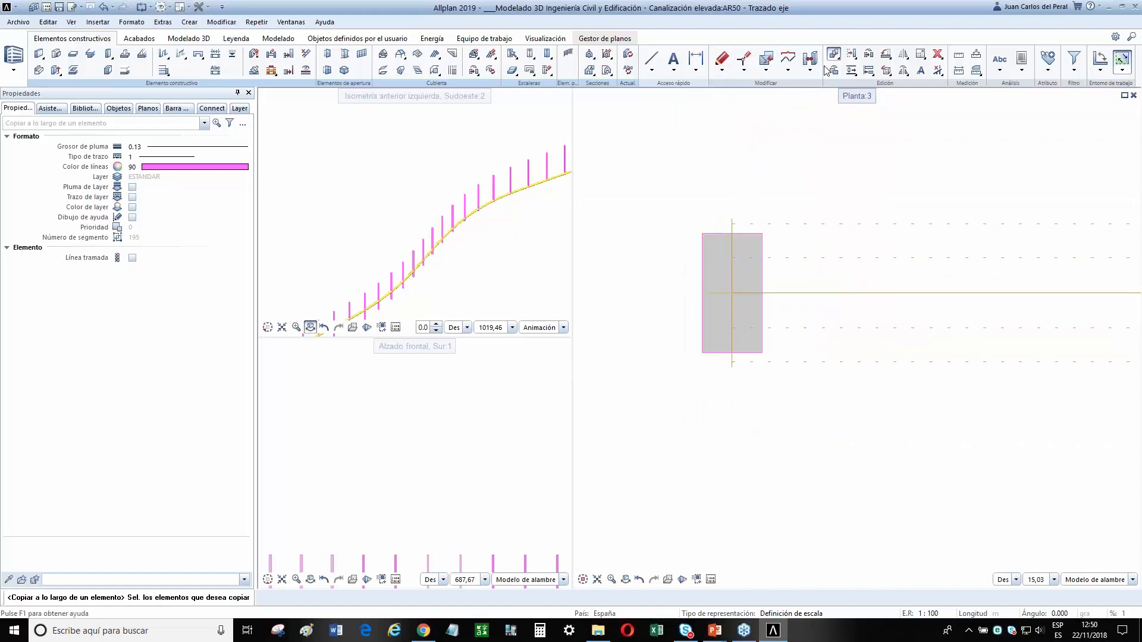
# Move the first column along the axis by its own width, from its outer edge midpoint to its inner edge midpoint.
pyautogui.click(840, 54)
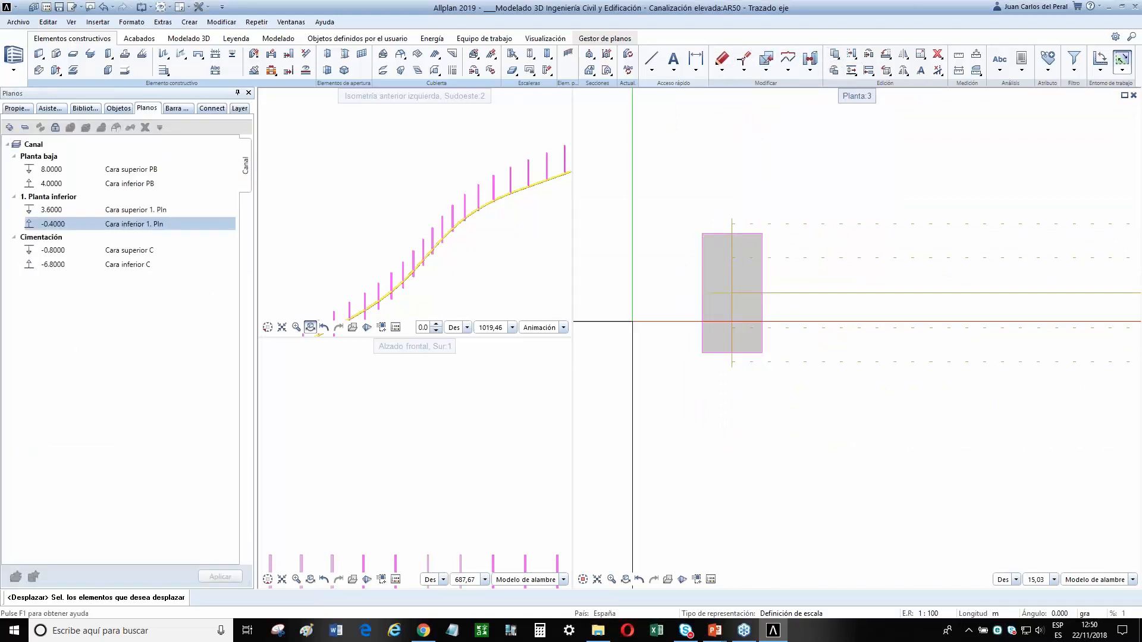
pyautogui.click(703, 292)
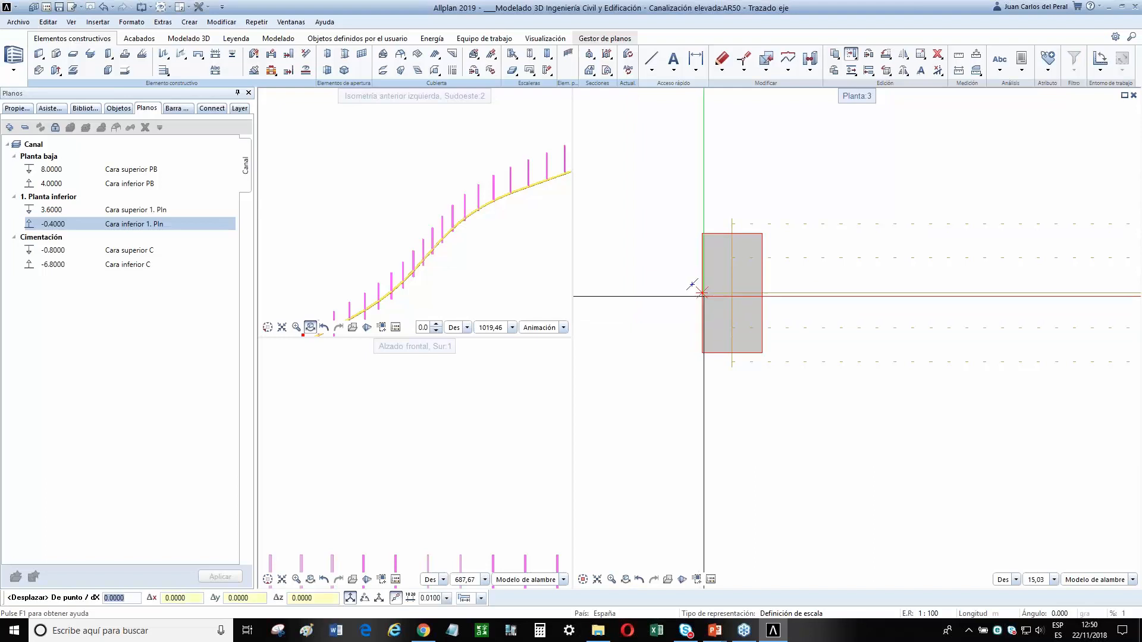
pyautogui.click(701, 292)
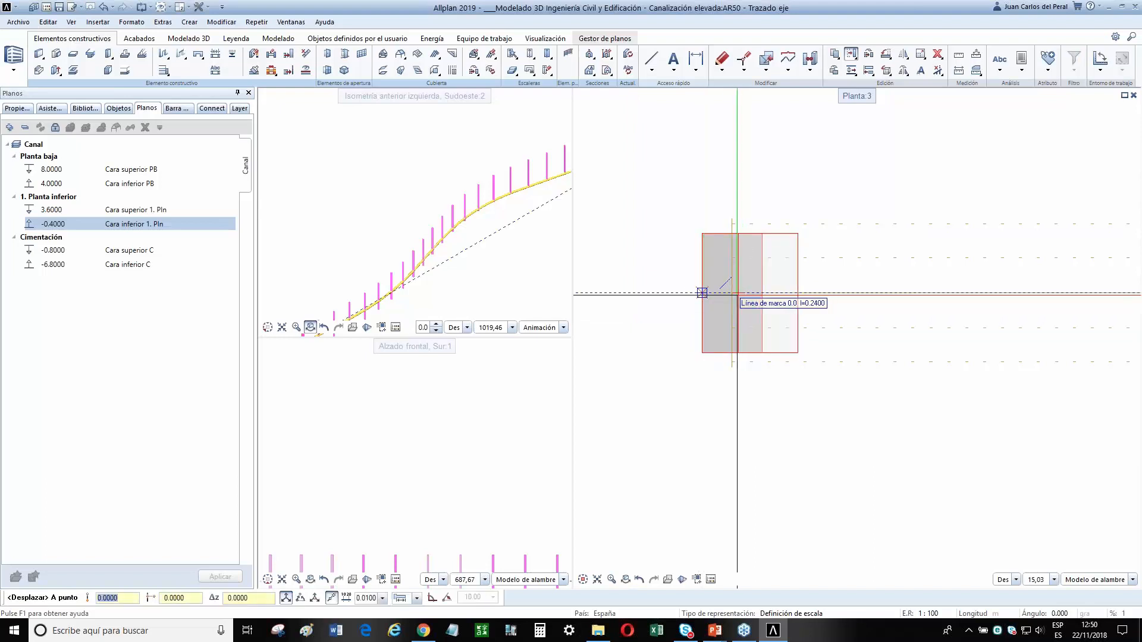
pyautogui.click(762, 293)
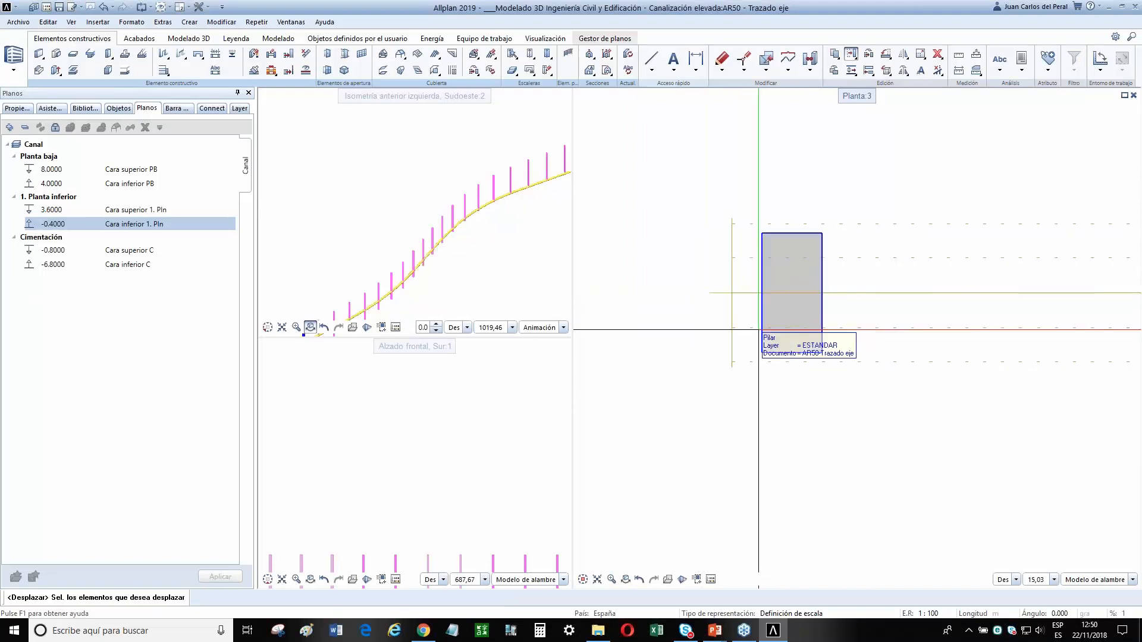
pyautogui.scroll(-1, 378, 257)
pyautogui.keyDown('shift'); pyautogui.moveTo(378, 257); pyautogui.dragTo(397, 275, button='middle'); pyautogui.keyUp('shift')
pyautogui.keyDown('shift'); pyautogui.moveTo(311, 310); pyautogui.dragTo(446, 241, button='middle'); pyautogui.keyUp('shift')
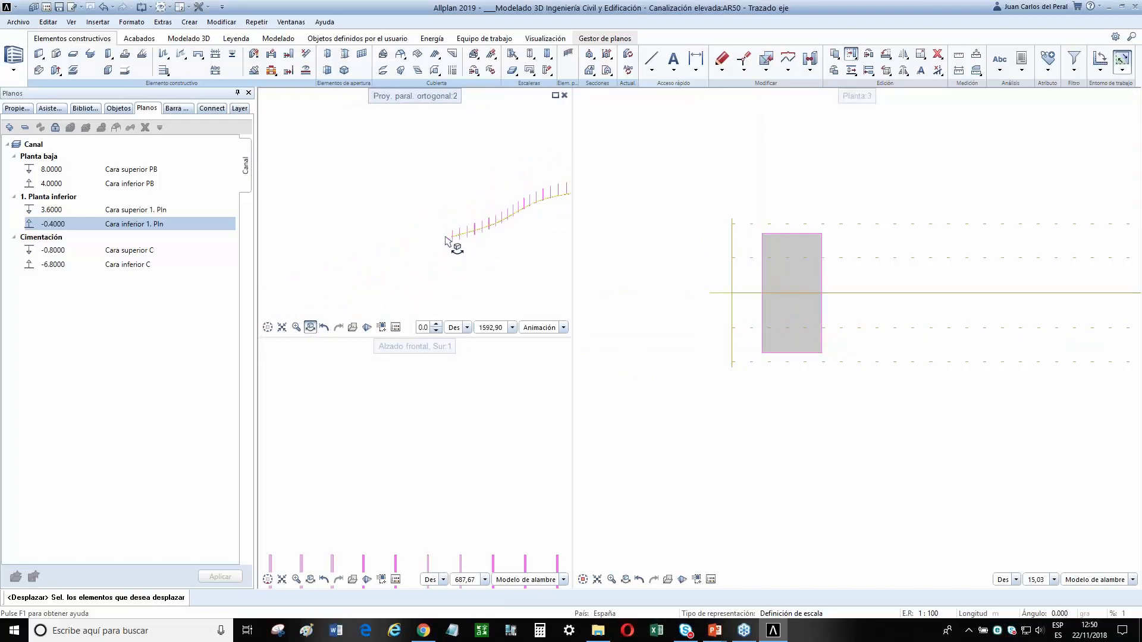
pyautogui.scroll(10, 464, 248)
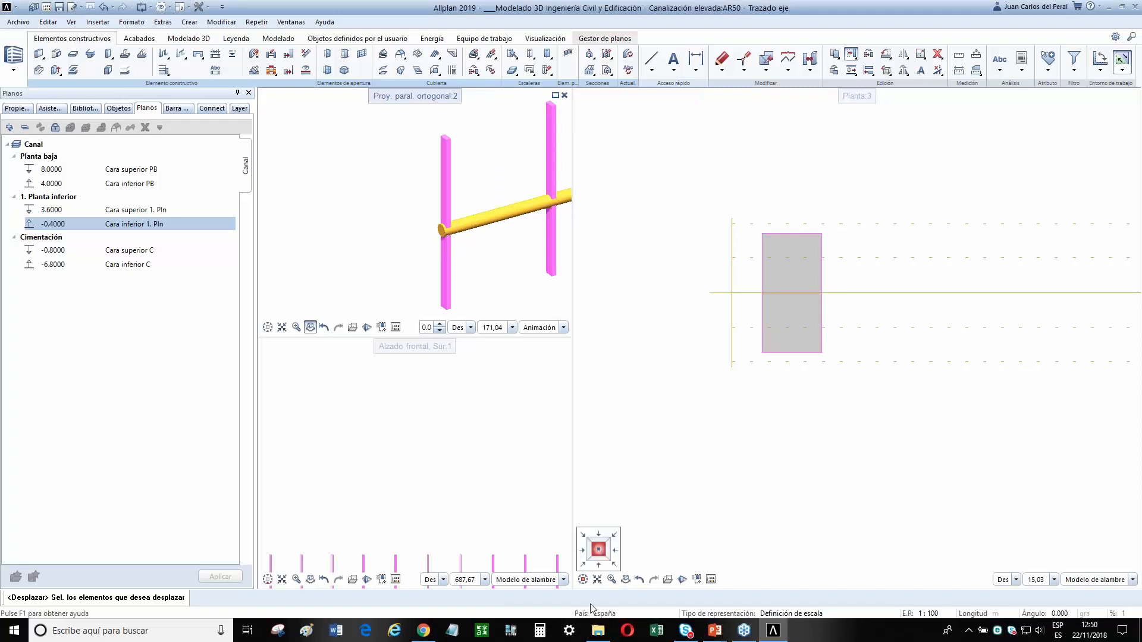
# Prepare a 3D line with line colour 7 while viewing the channel's start in the southwest isometric view.
pyautogui.click(595, 565)
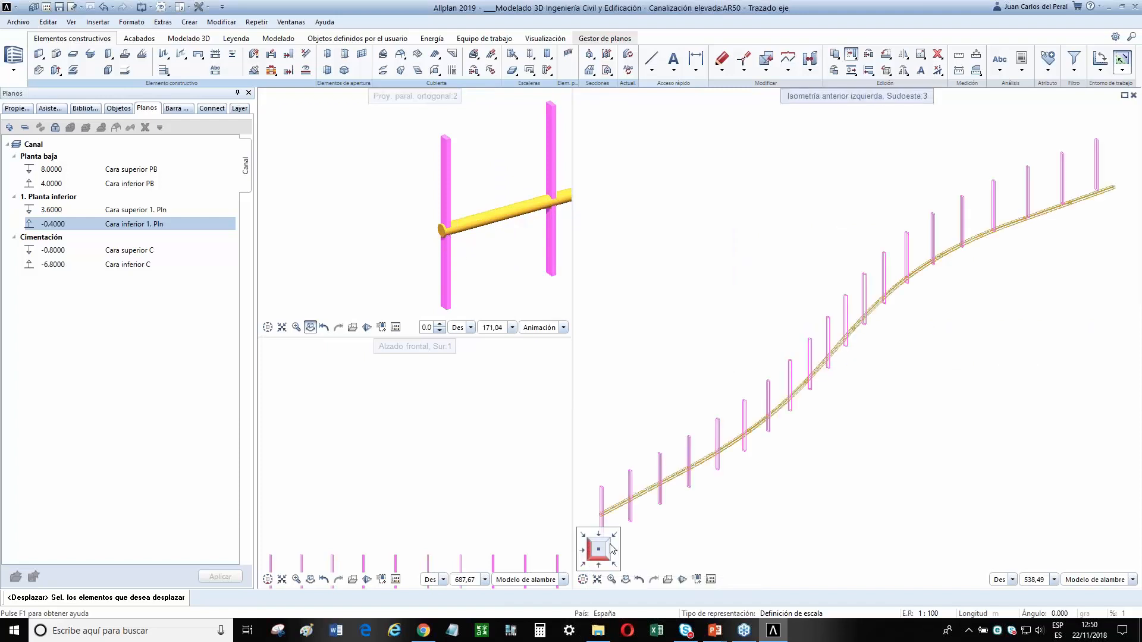
pyautogui.scroll(5, 711, 442)
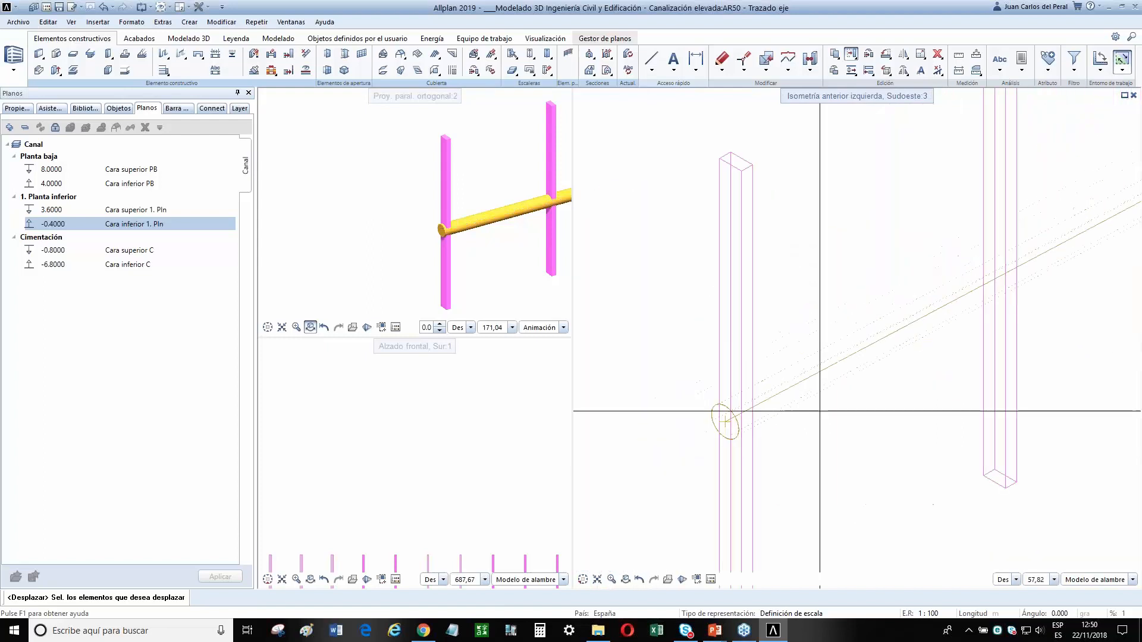
pyautogui.click(198, 40)
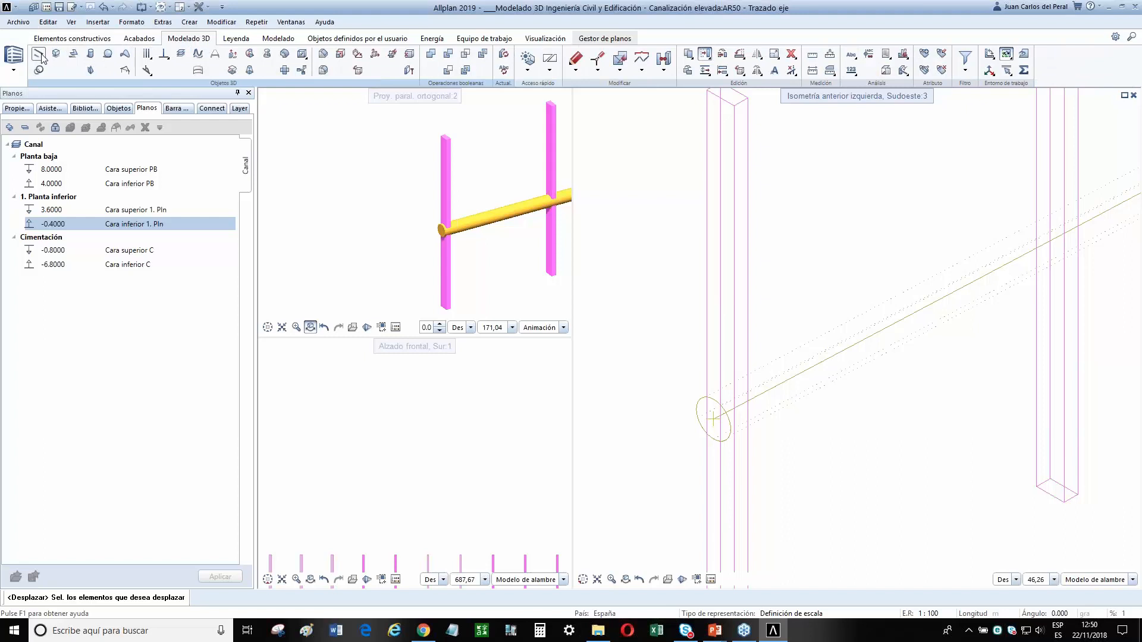
pyautogui.click(213, 169)
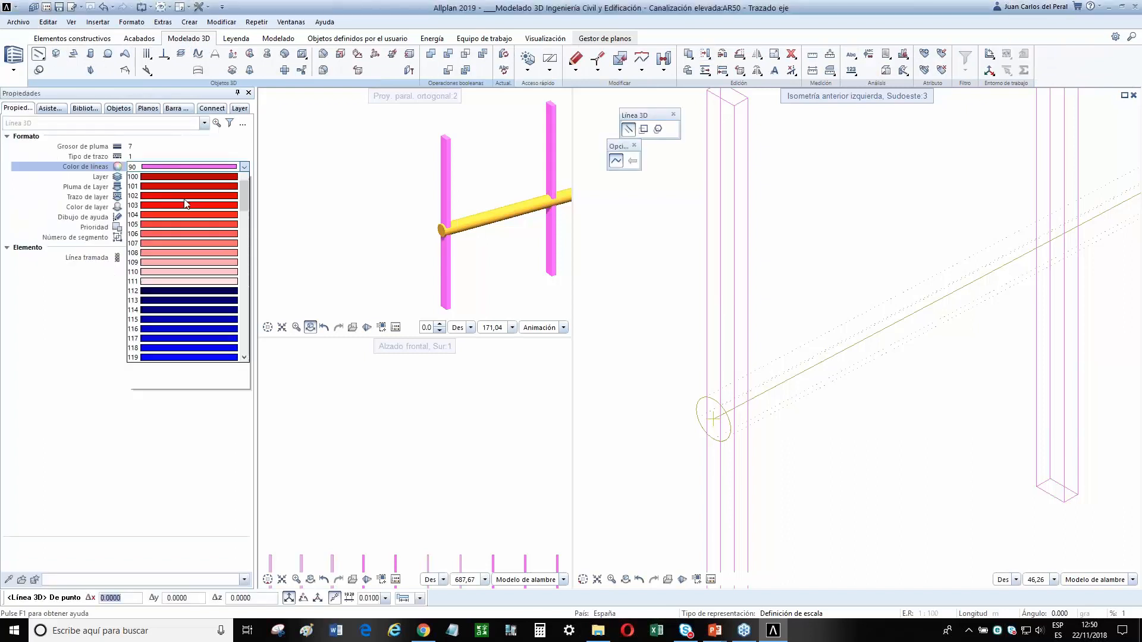
pyautogui.click(185, 389)
pyautogui.click(221, 168)
pyautogui.moveTo(246, 280); pyautogui.dragTo(245, 182)
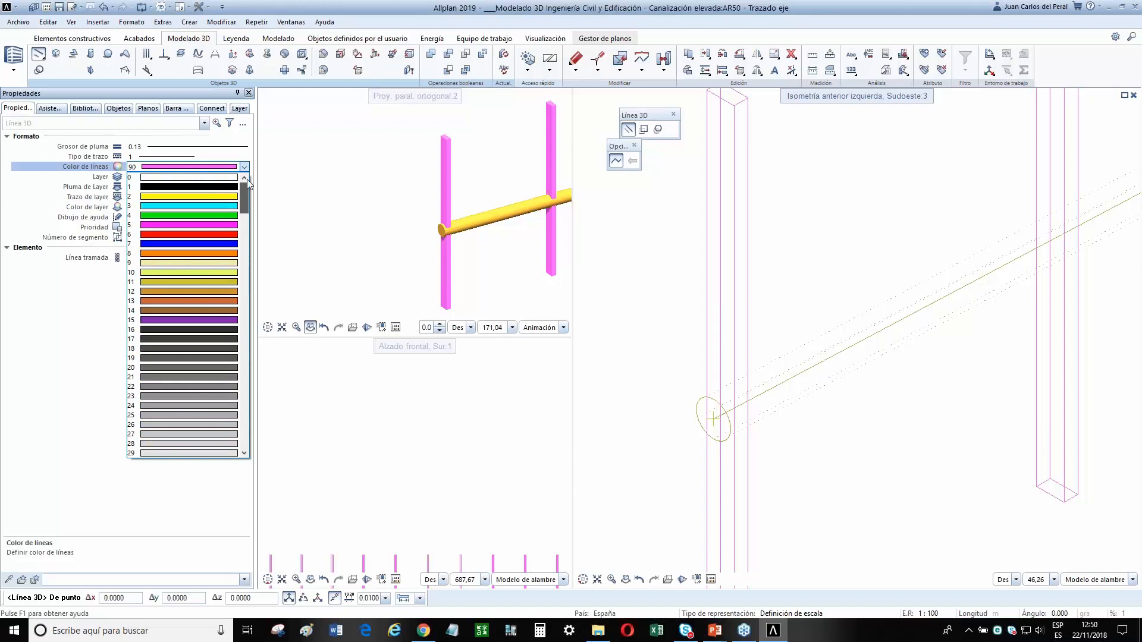
pyautogui.click(209, 245)
# Draw a horizontal 3D line outward from the axis's start point, perpendicular to the channel, using the west elevation.
pyautogui.scroll(4, 767, 429)
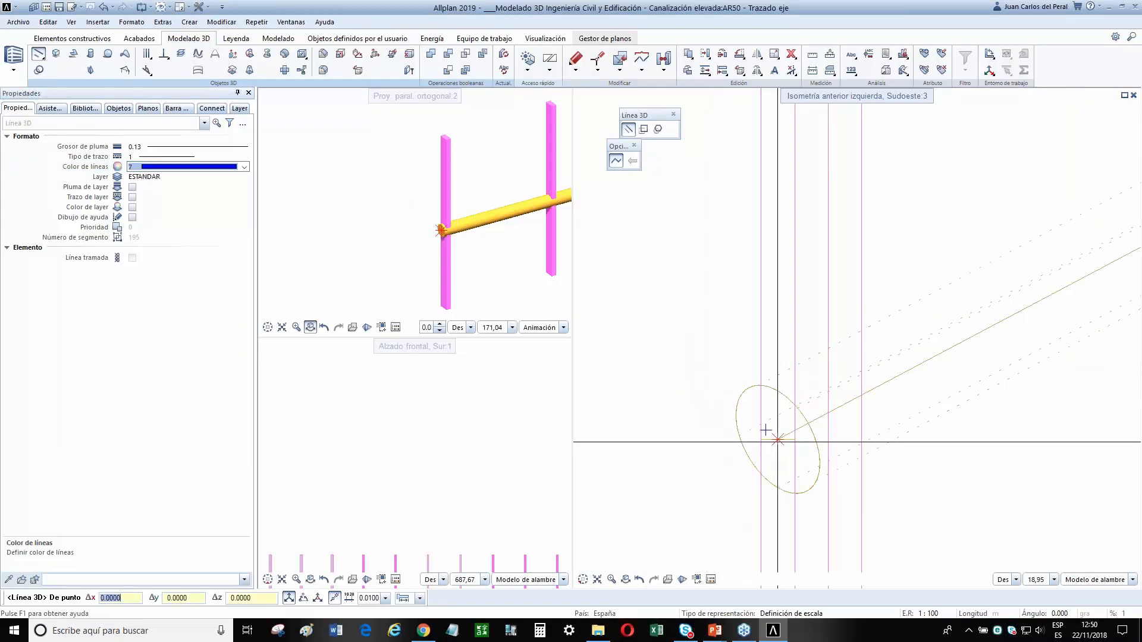
pyautogui.click(765, 429)
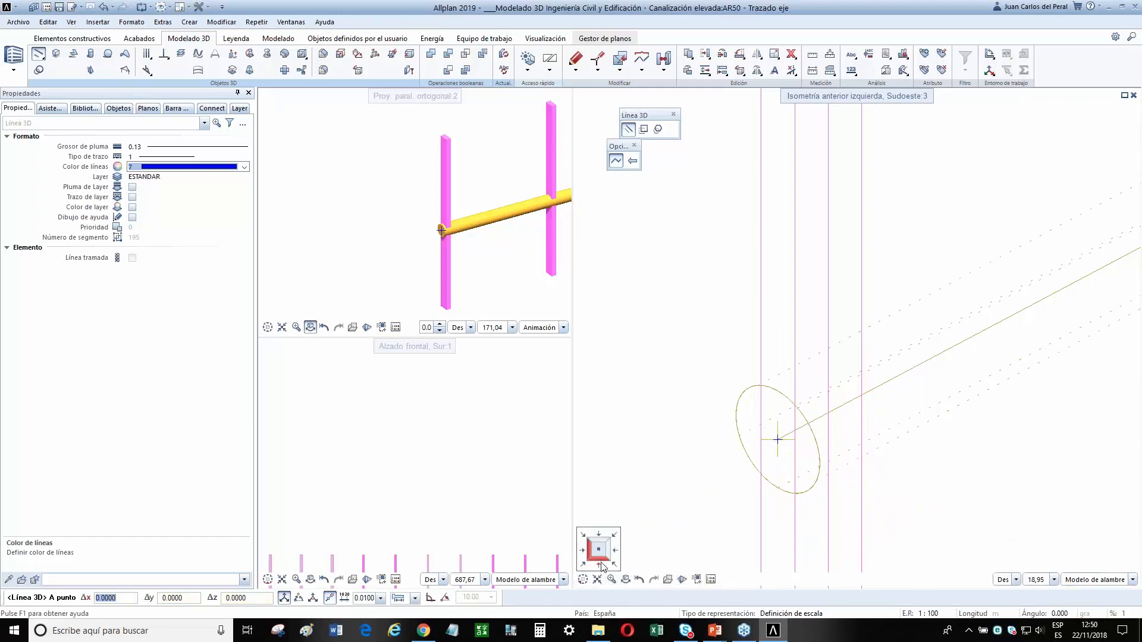
pyautogui.click(601, 564)
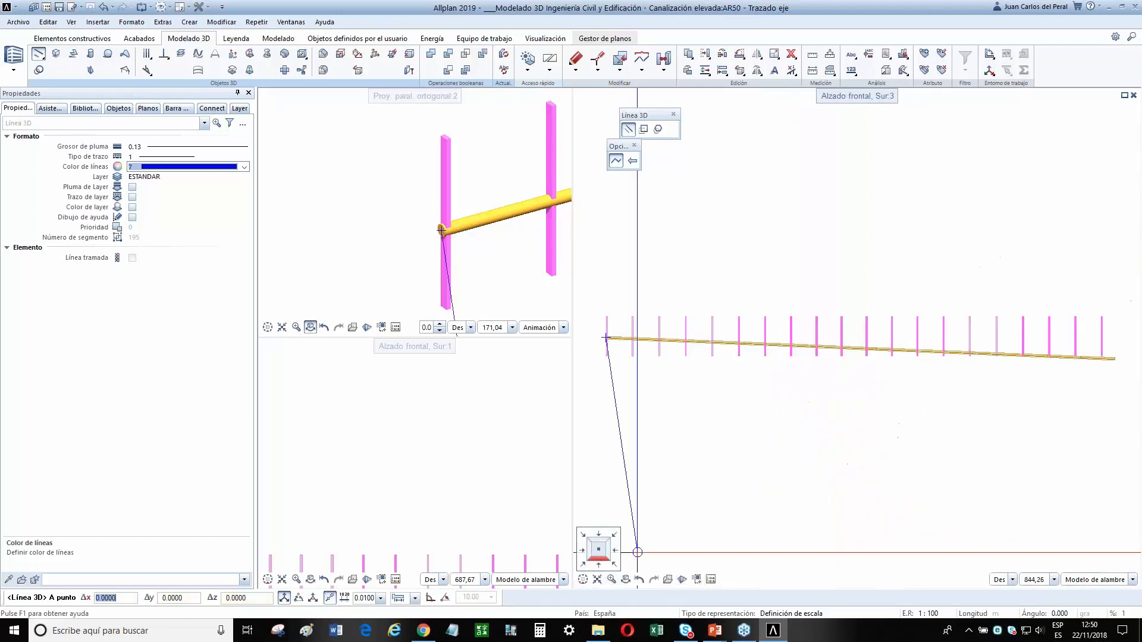
pyautogui.click(593, 555)
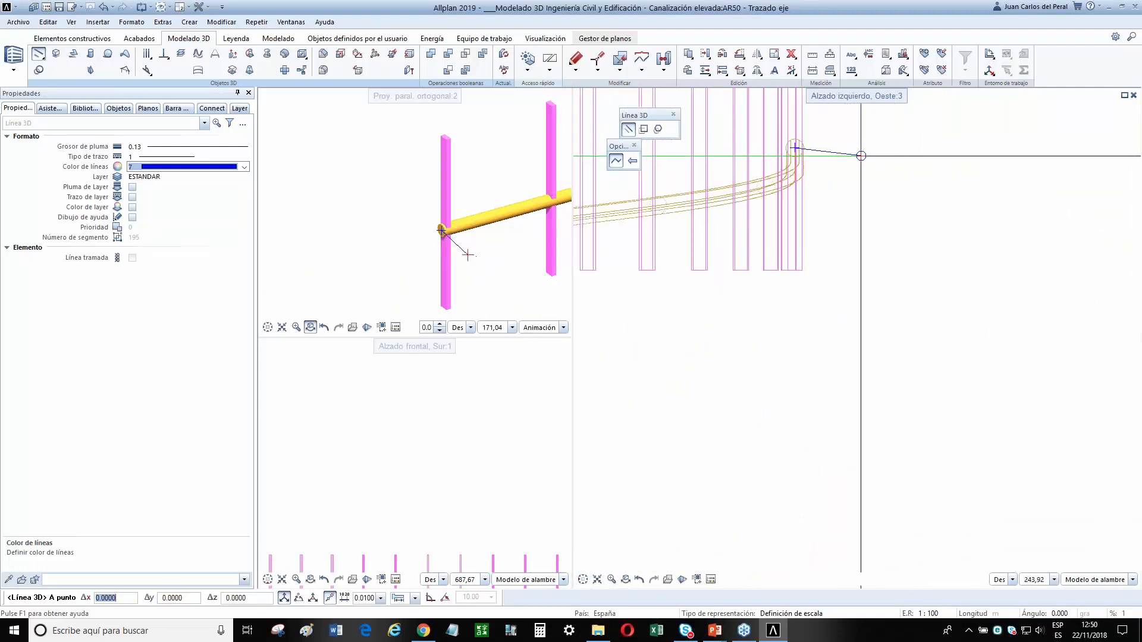
pyautogui.click(441, 230)
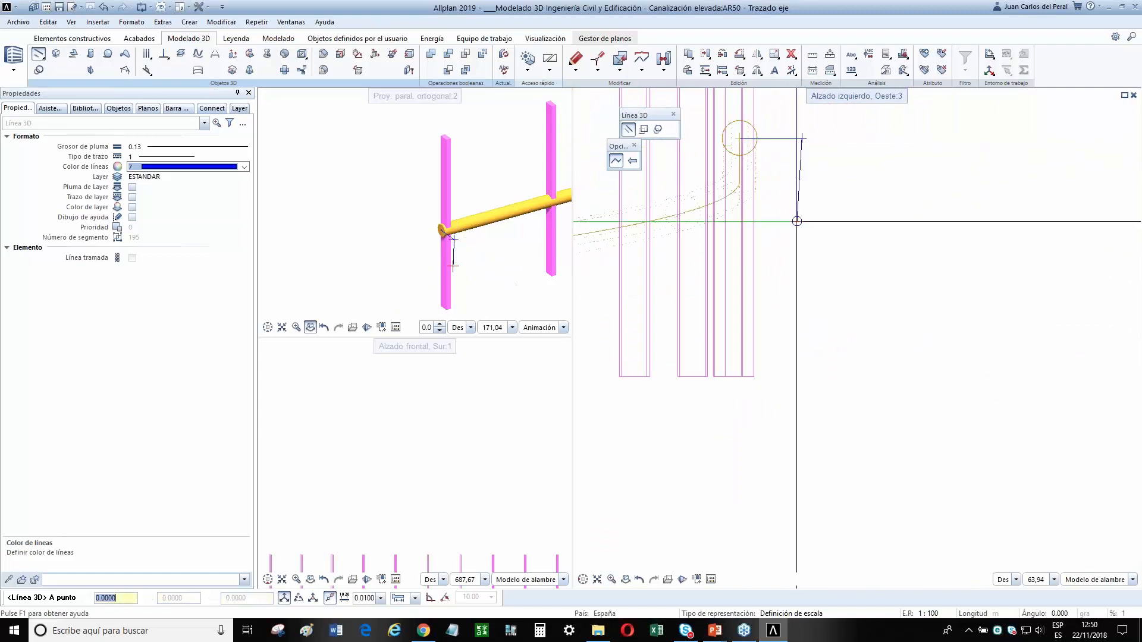
pyautogui.press('Escape')
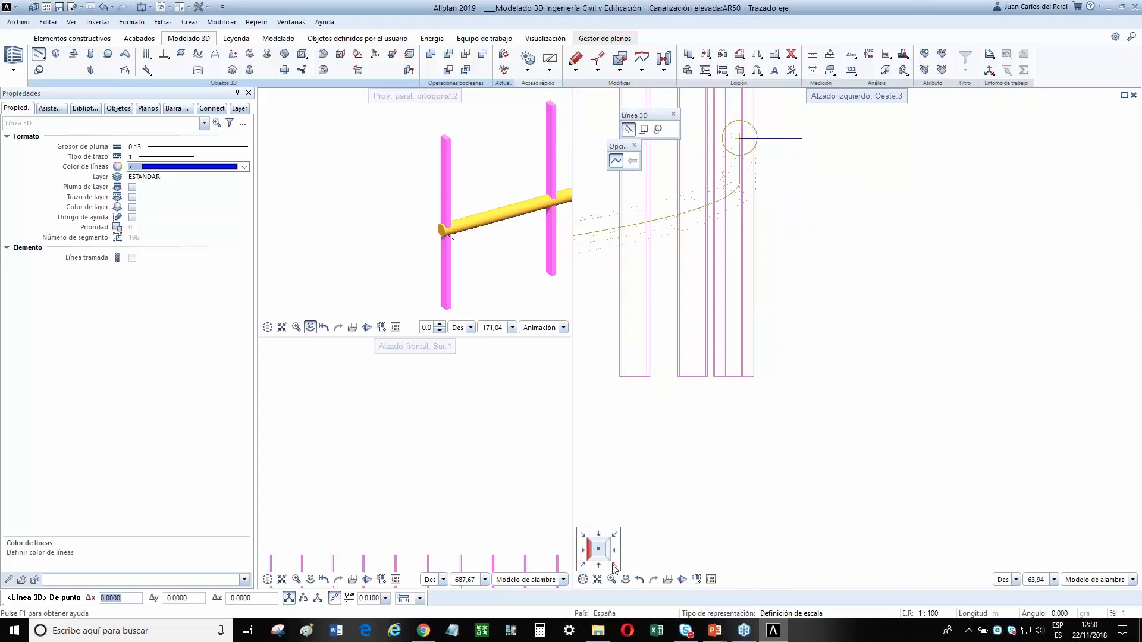
# Move the 3D line from its midpoint to the axis's start point in the southeast isometric view.
pyautogui.click(614, 566)
pyautogui.scroll(10, 694, 289)
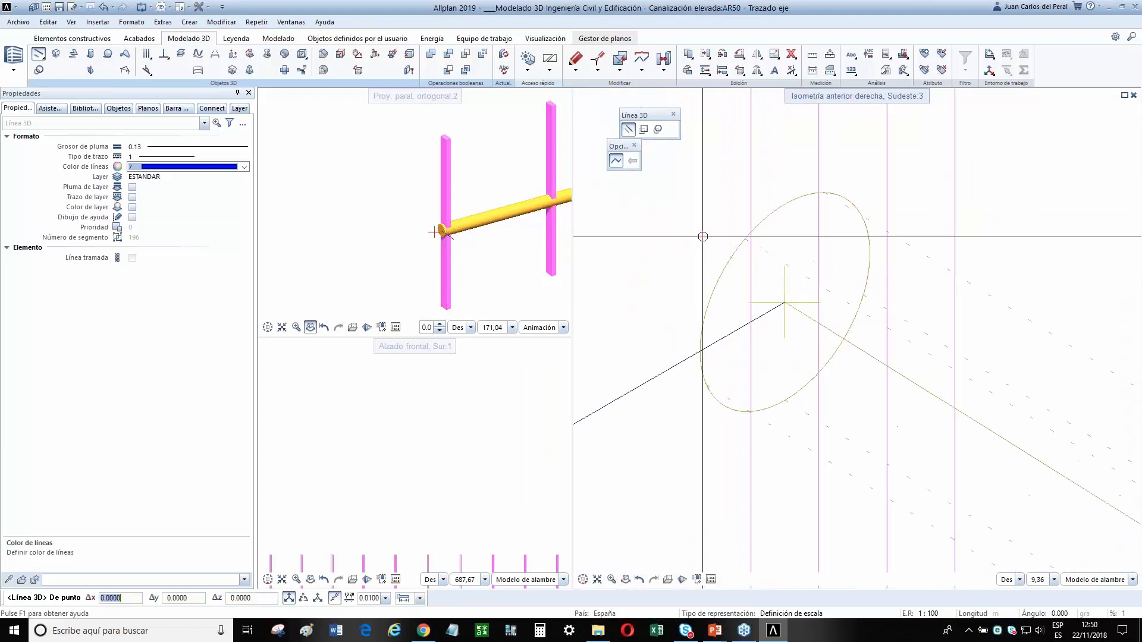
pyautogui.press('Escape')
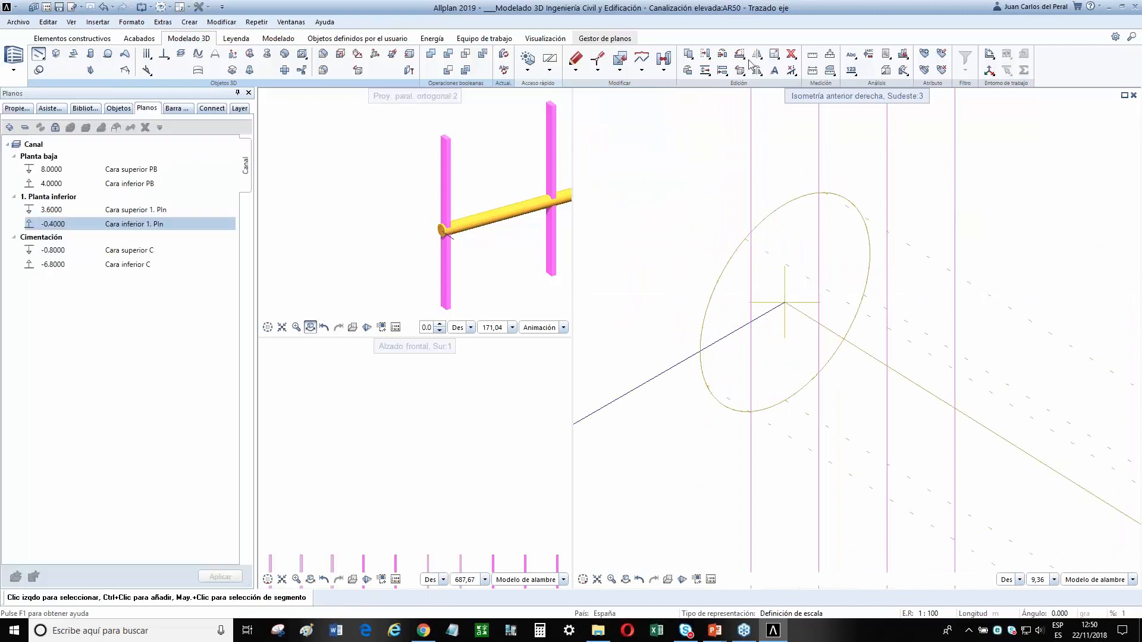
pyautogui.click(706, 55)
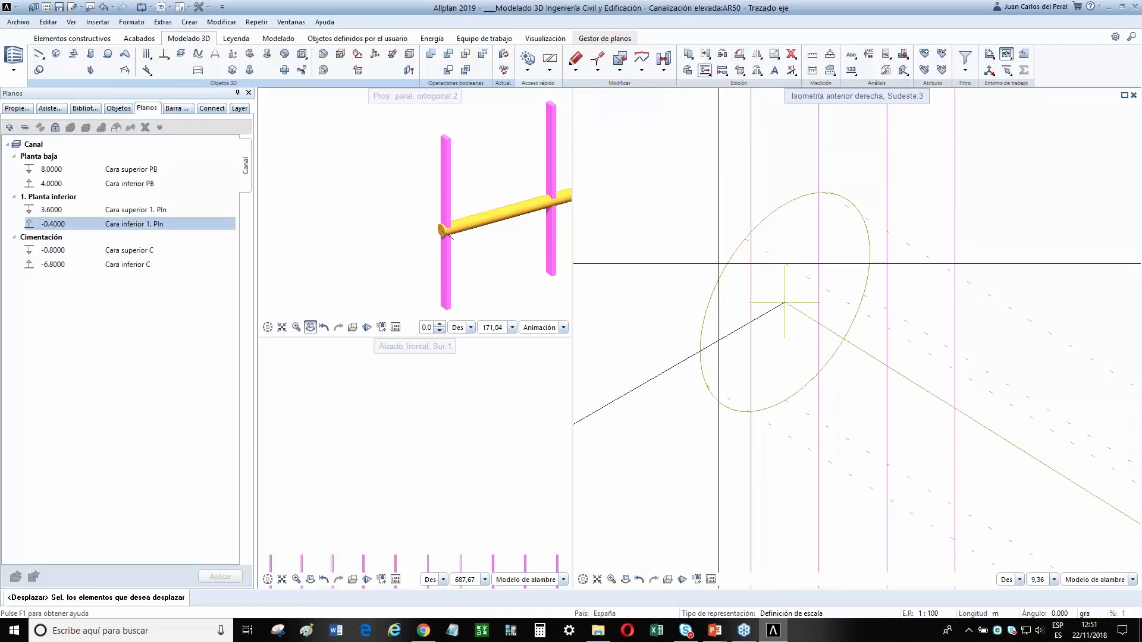
pyautogui.click(658, 374)
pyautogui.scroll(-1, 684, 390)
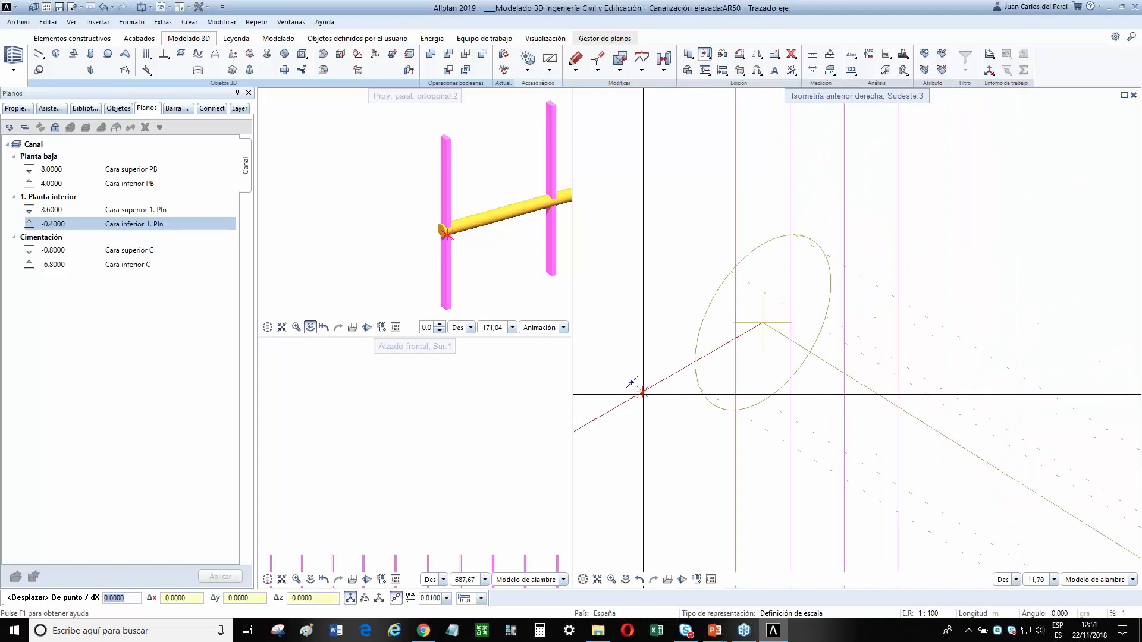
pyautogui.click(647, 388)
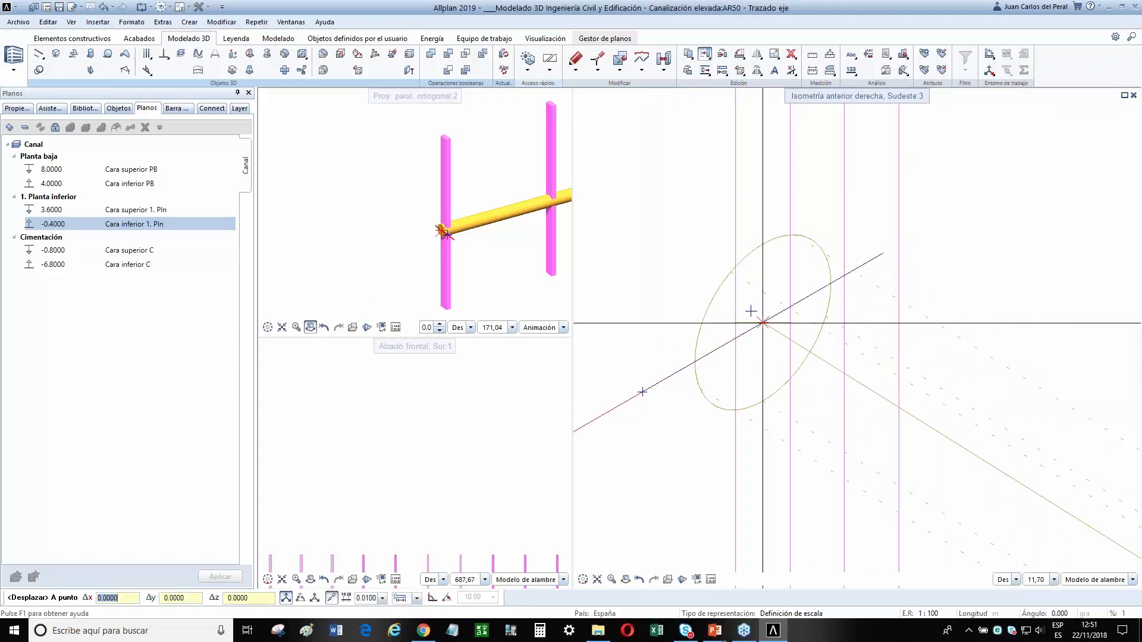
pyautogui.click(762, 323)
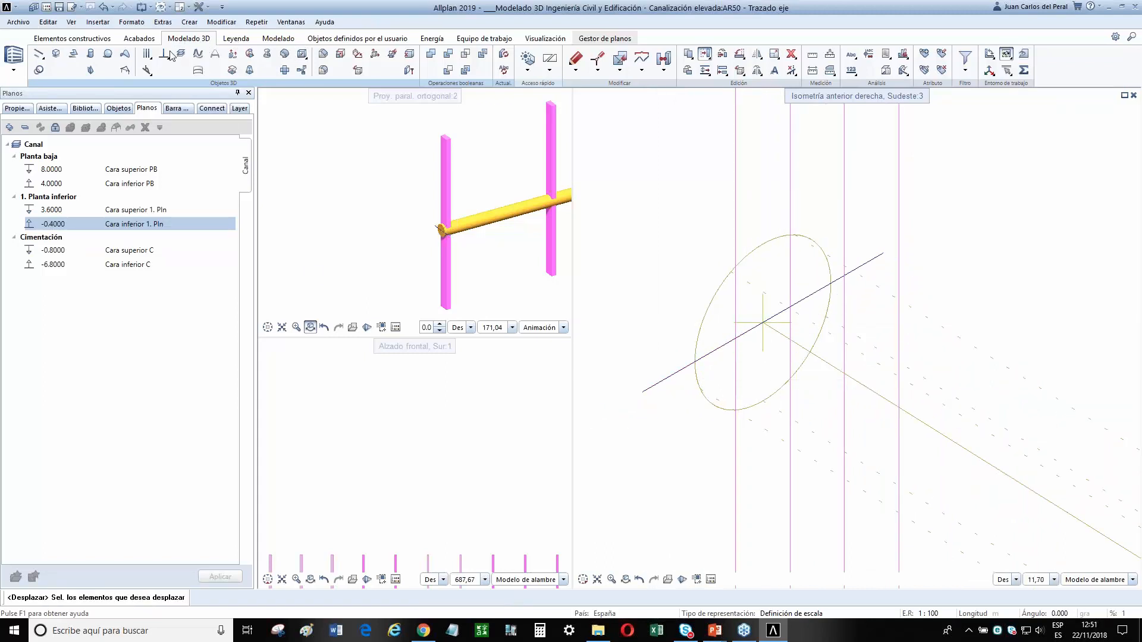
# Extrude the 3D line along the channel's axis and check the resulting surface in the isometric views.
pyautogui.click(236, 74)
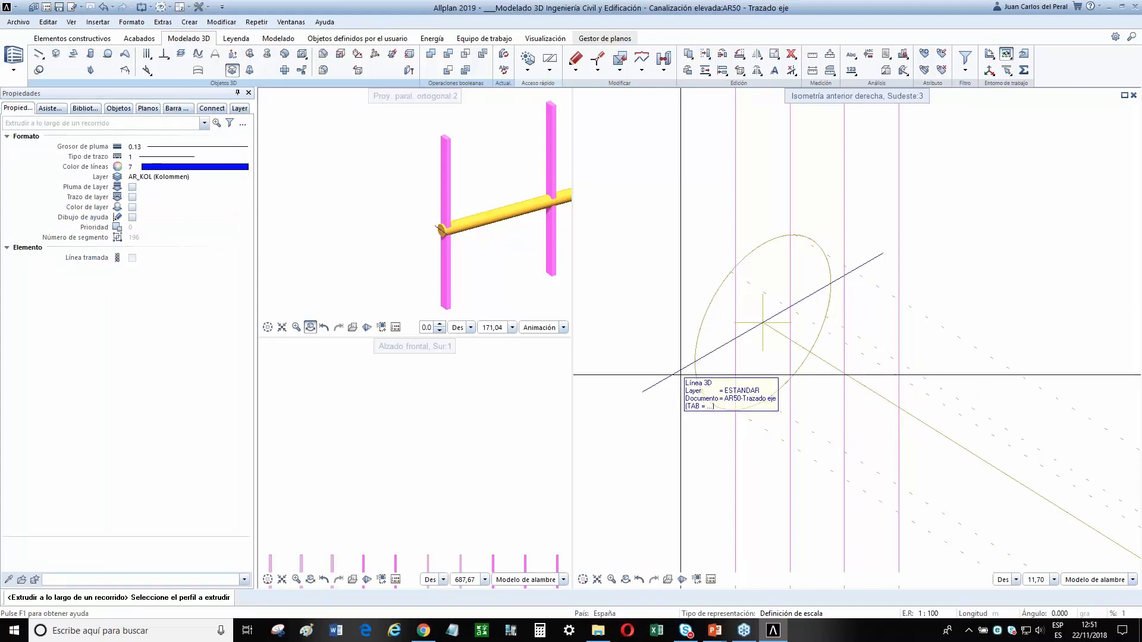
pyautogui.click(681, 375)
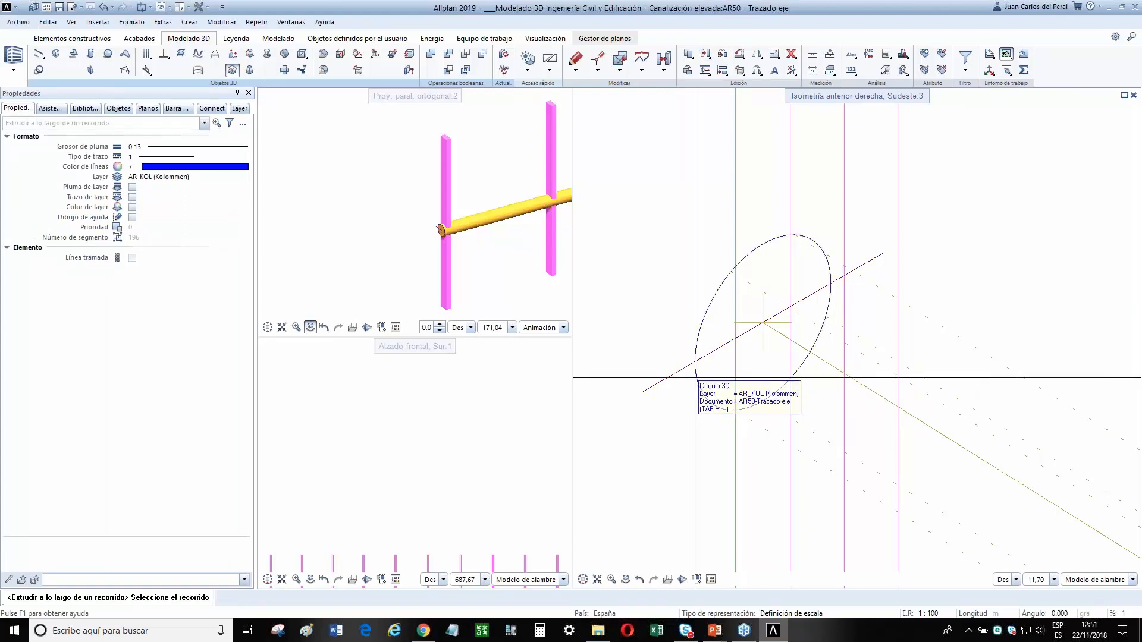
pyautogui.click(839, 369)
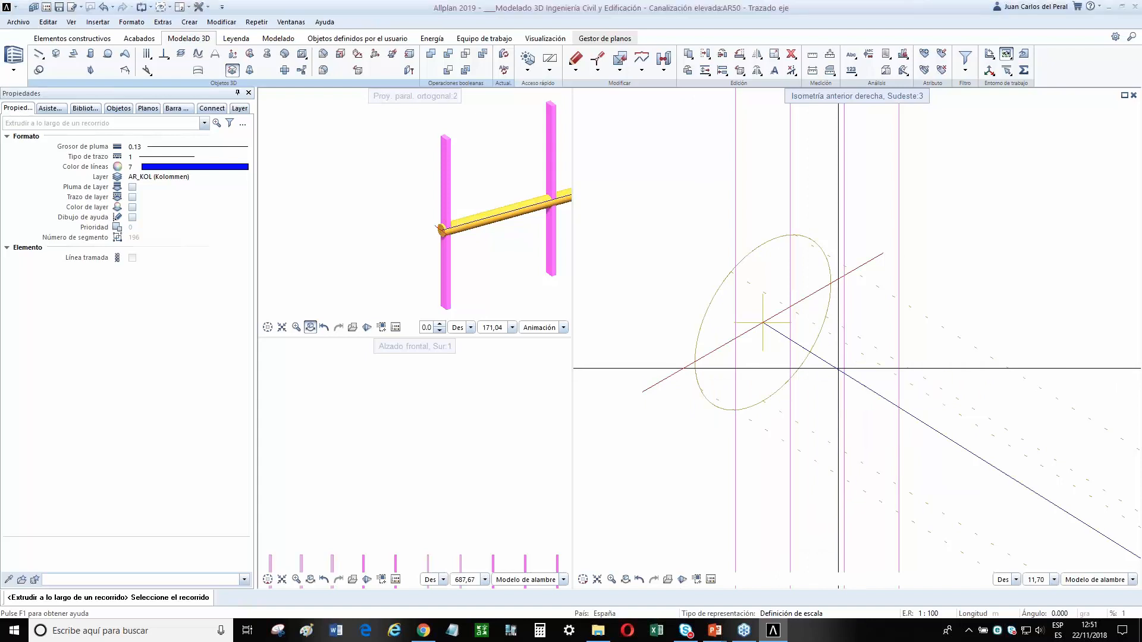
pyautogui.scroll(-5, 922, 497)
pyautogui.scroll(-10, 922, 497)
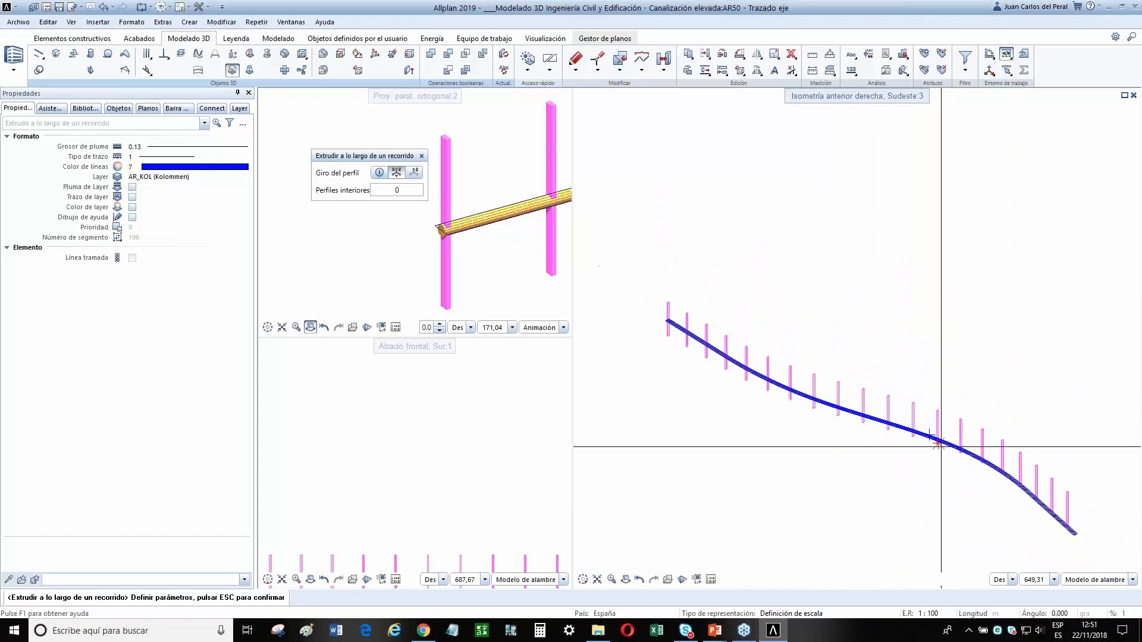
pyautogui.scroll(3, 1011, 488)
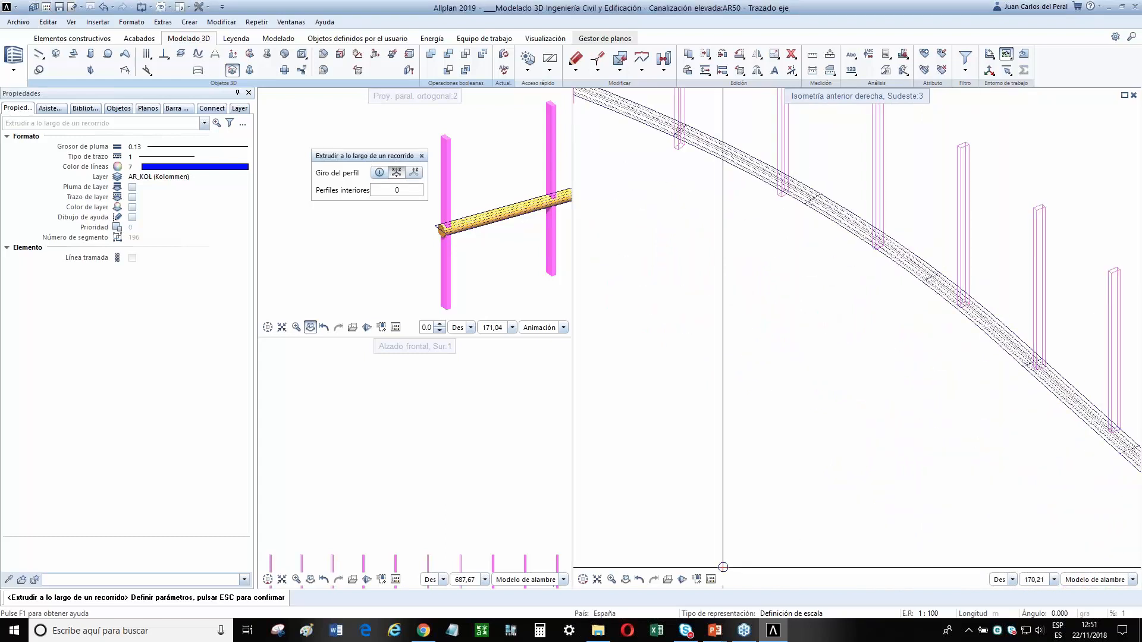
pyautogui.click(585, 572)
pyautogui.keyDown('shift'); pyautogui.moveTo(979, 333); pyautogui.dragTo(1024, 201, button='middle'); pyautogui.keyUp('shift')
pyautogui.scroll(-4, 1023, 202)
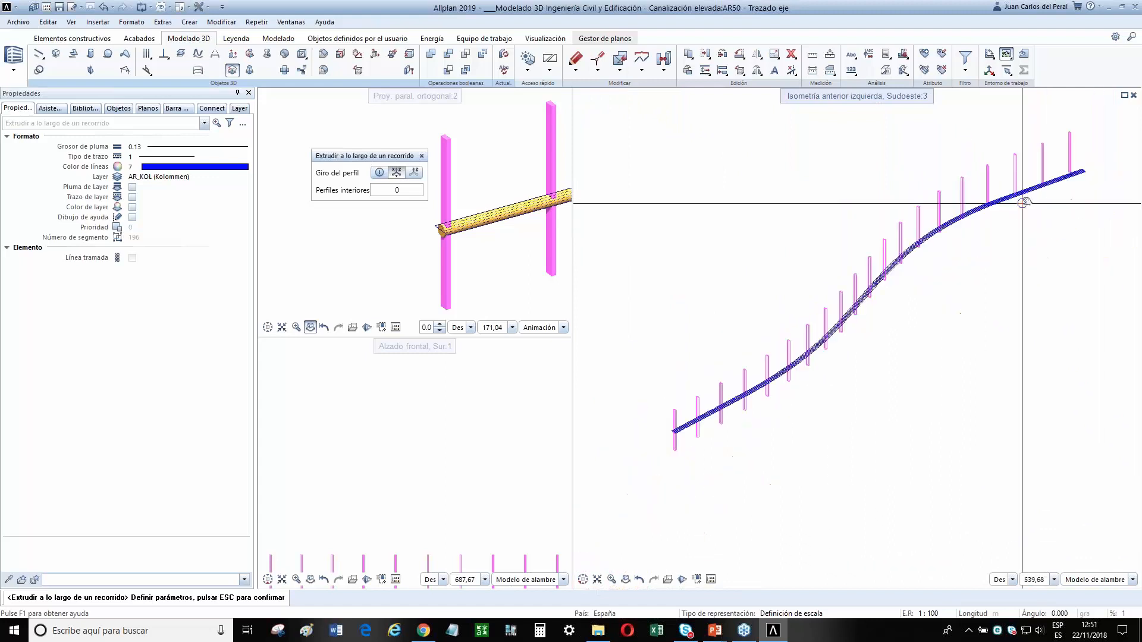
# Lower the foundation's bottom plane to about -16.14 m in the front elevation, shifting the planes above it downwards.
pyautogui.click(599, 566)
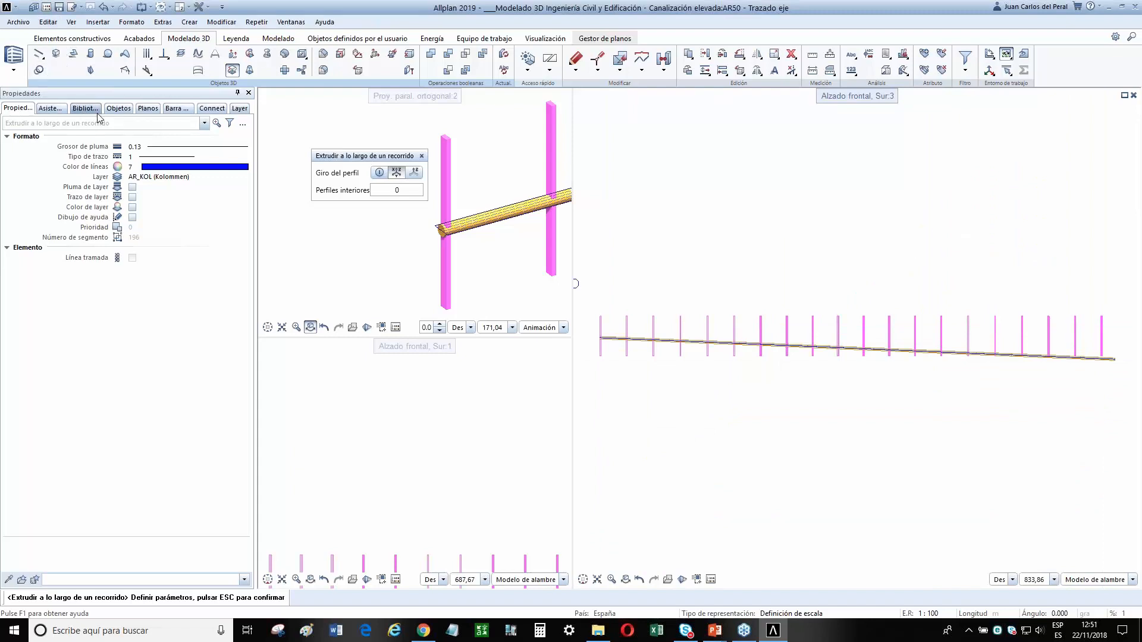
pyautogui.click(146, 109)
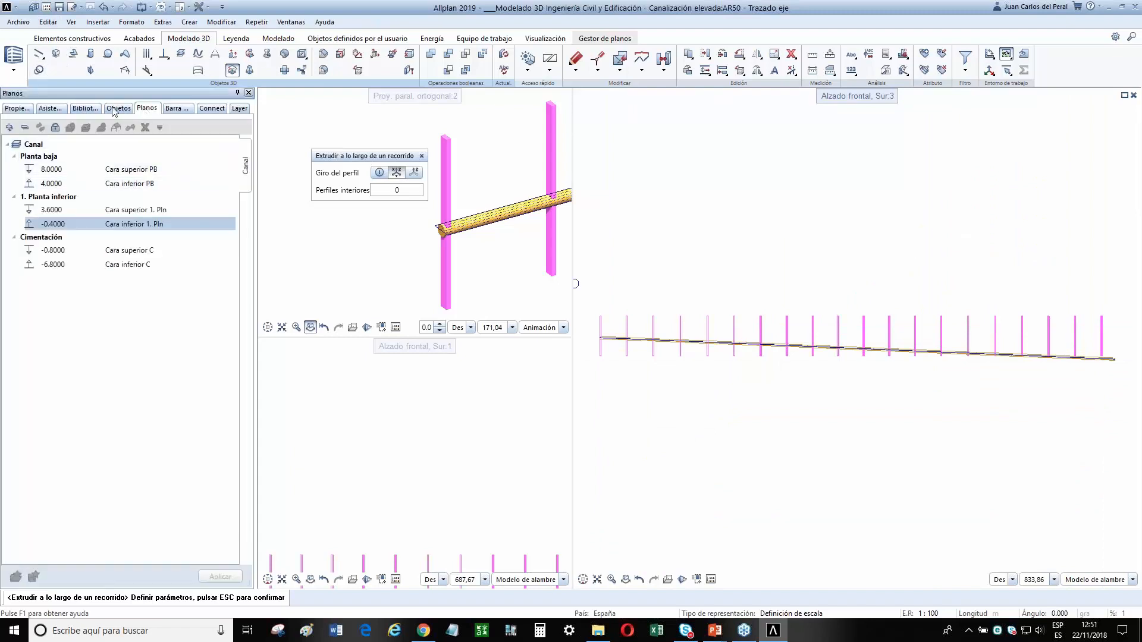
pyautogui.click(54, 128)
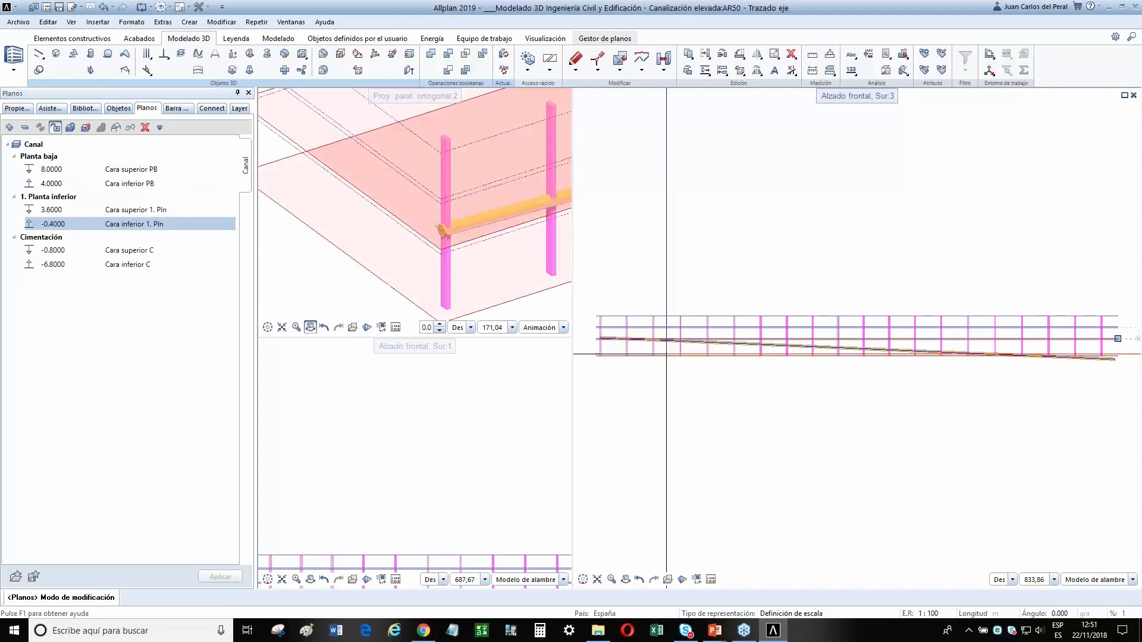
pyautogui.scroll(2, 1117, 338)
pyautogui.click(1116, 351)
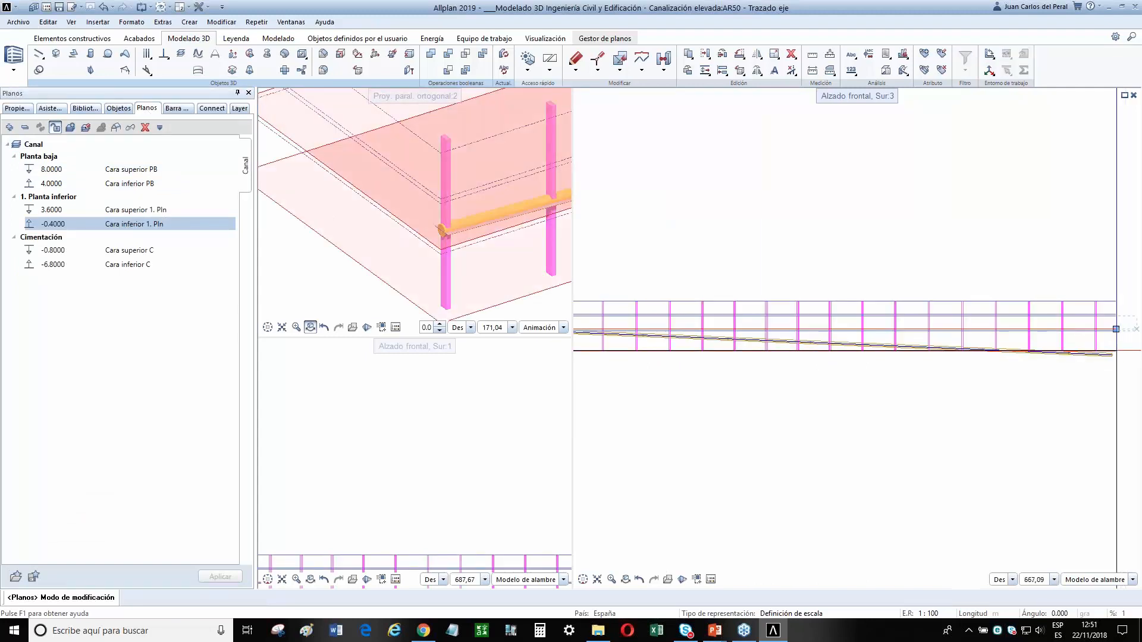
pyautogui.click(1116, 351)
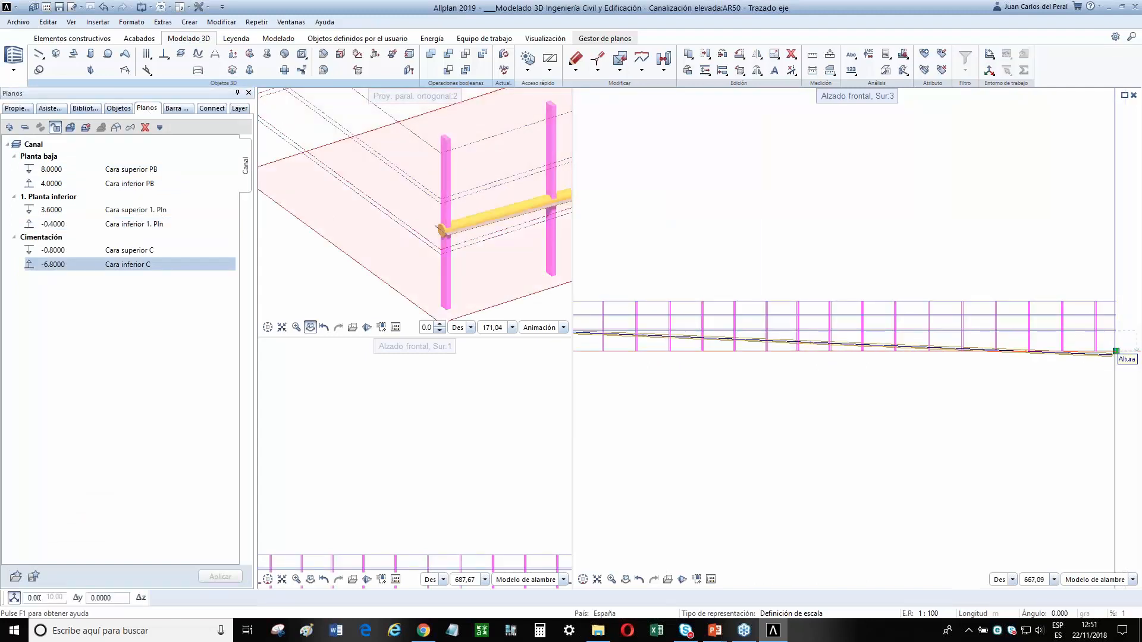
pyautogui.click(1116, 382)
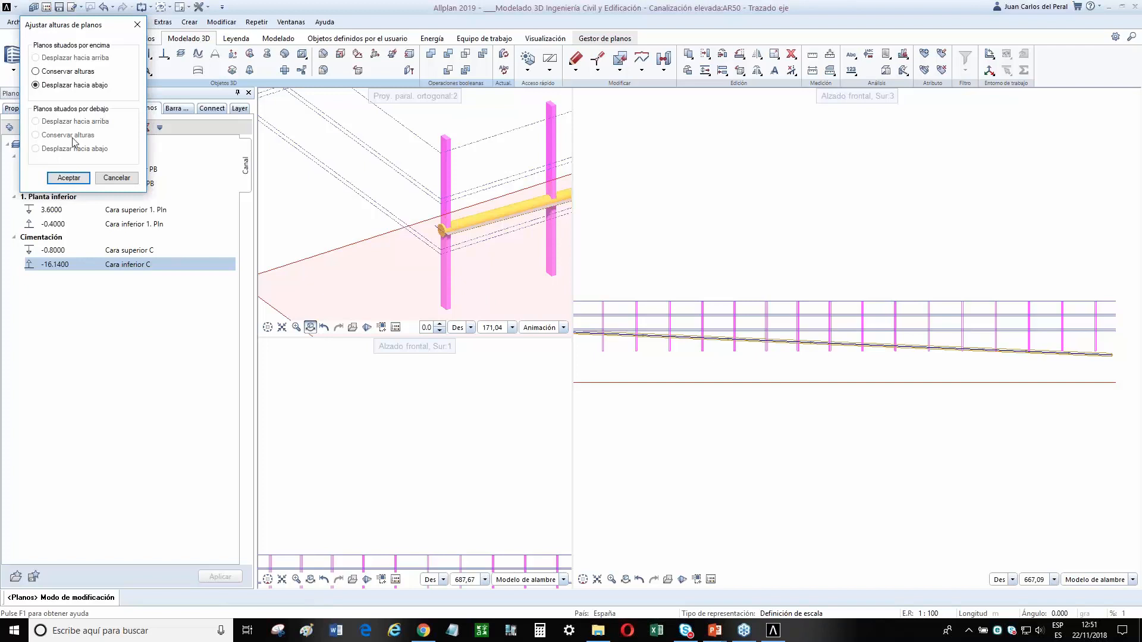
pyautogui.click(69, 178)
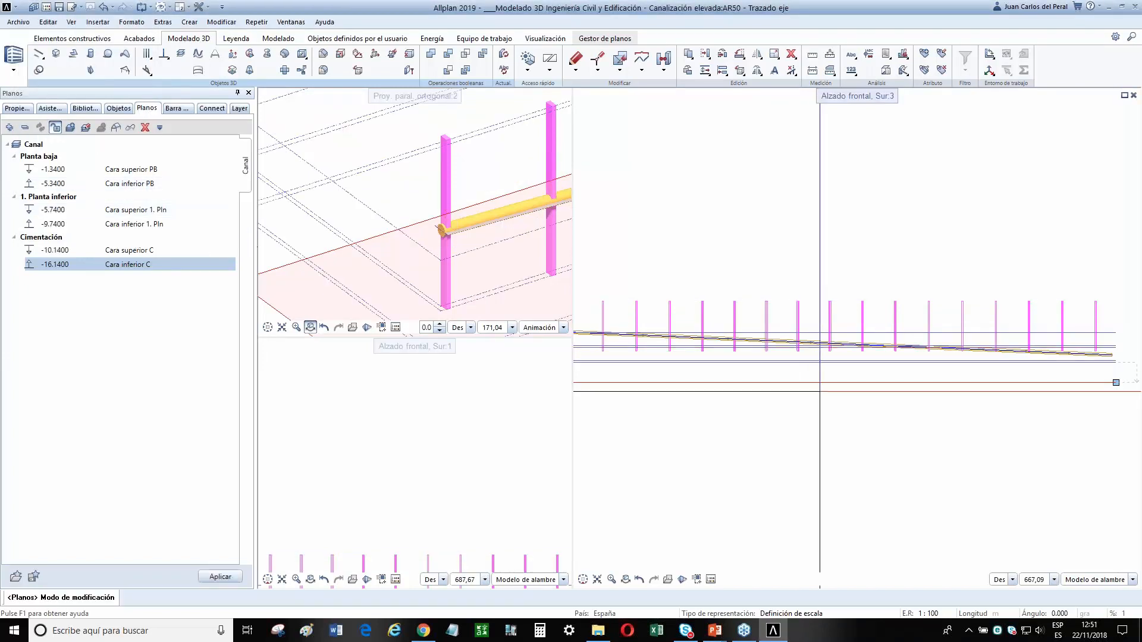
# Save the plane model changes and update the affected files without shifting fixed-height elements or independent planes.
pyautogui.scroll(-2, 814, 373)
pyautogui.press('Escape')
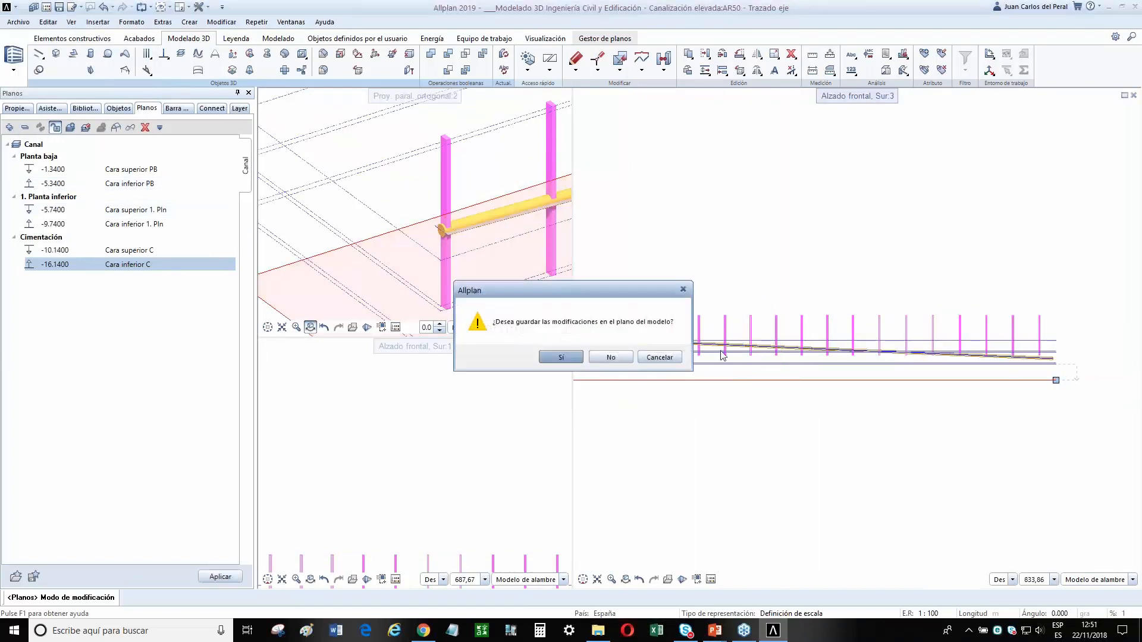
pyautogui.click(560, 357)
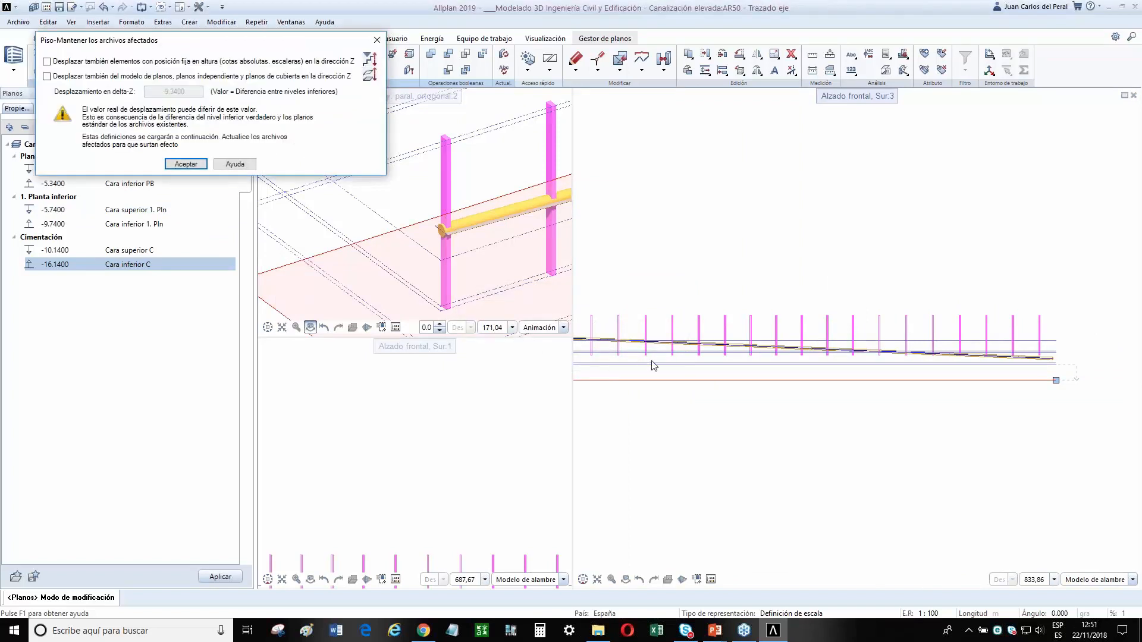
pyautogui.click(186, 164)
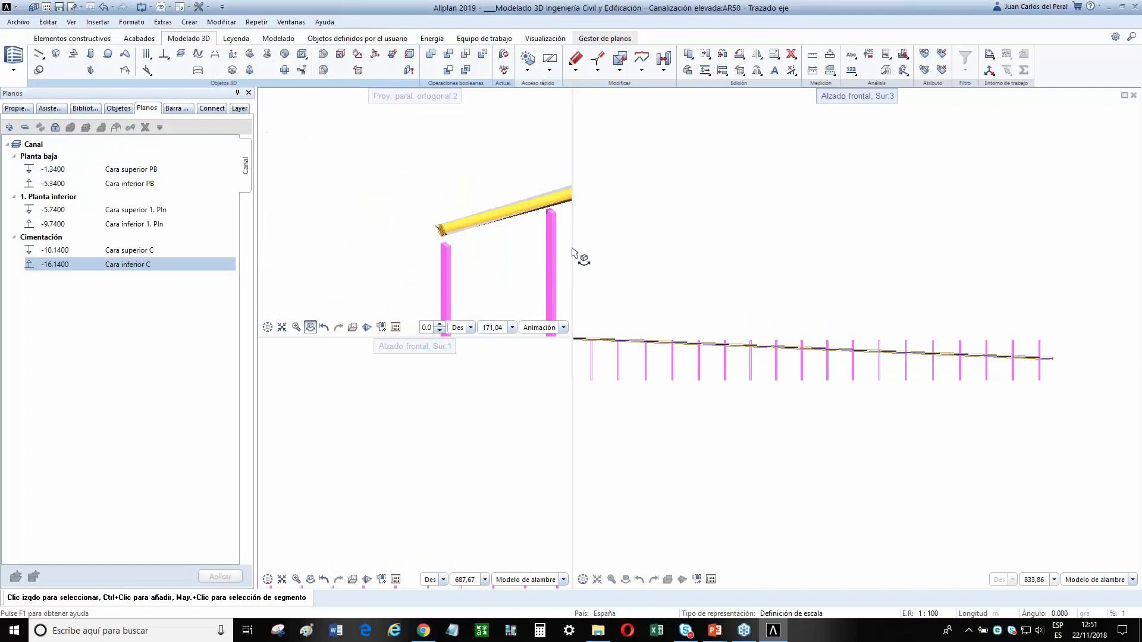
pyautogui.moveTo(650, 255); pyautogui.dragTo(756, 254, button='middle')
pyautogui.scroll(-3, 972, 324)
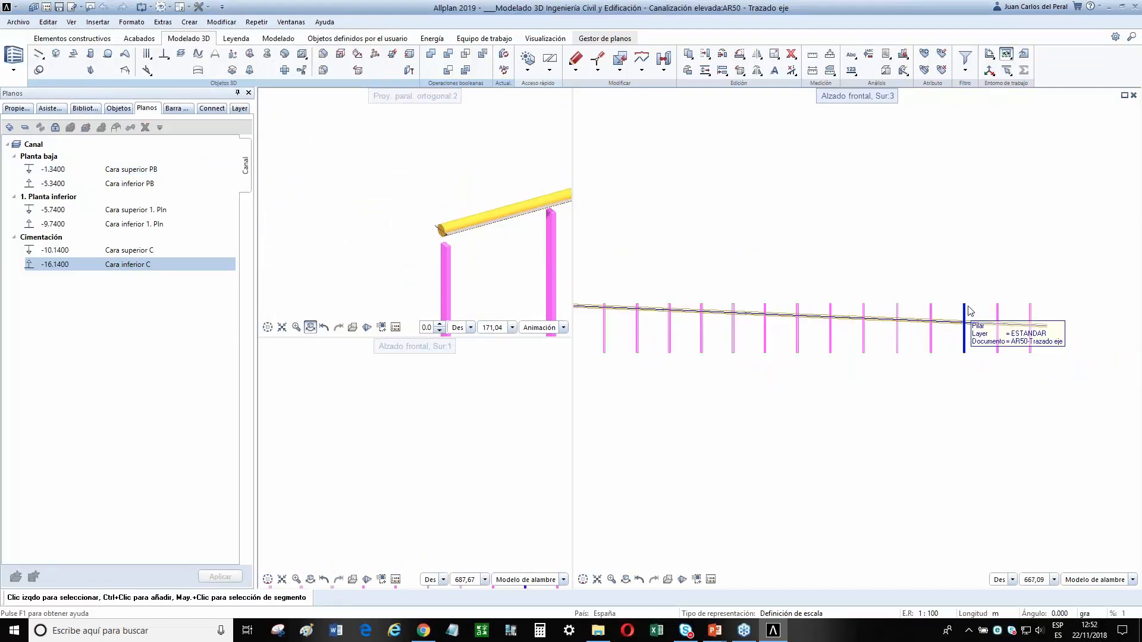
pyautogui.scroll(-3, 902, 340)
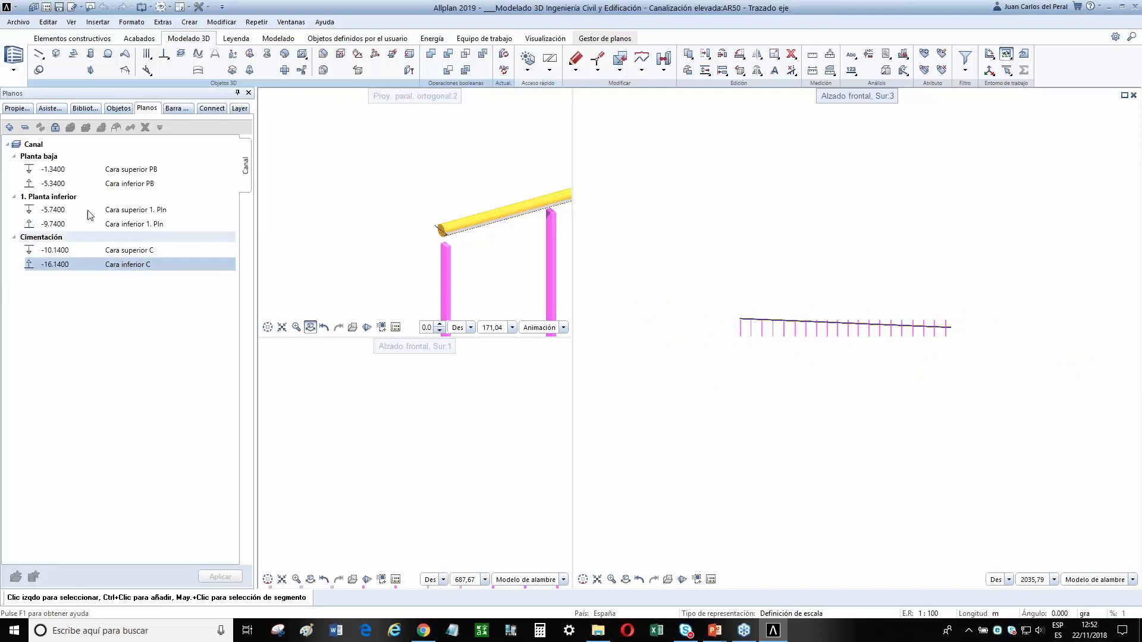
# Activate the plane modification mode and insert the extruded axis surface as a reference surface under Planta baja.
pyautogui.click(93, 172)
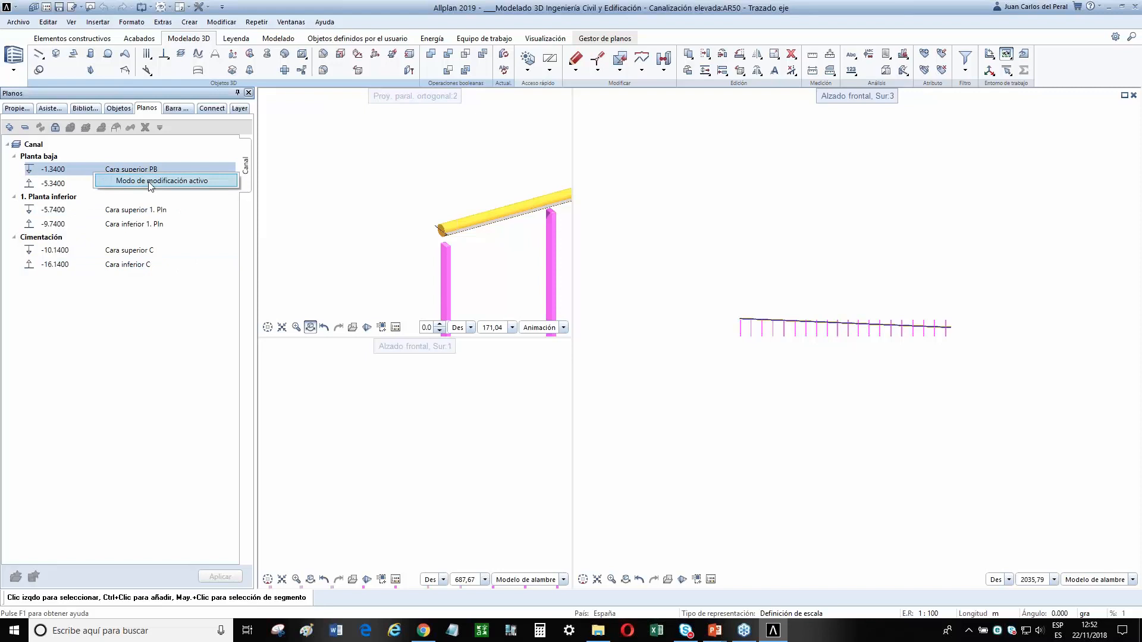
pyautogui.click(56, 127)
pyautogui.rightClick(95, 170)
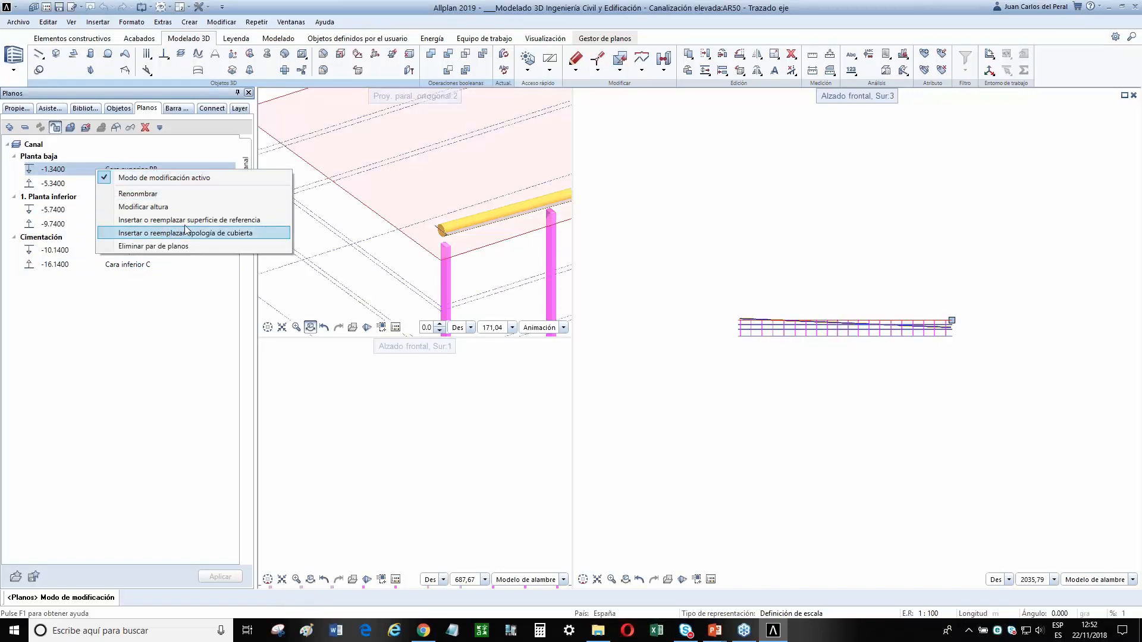
pyautogui.click(189, 220)
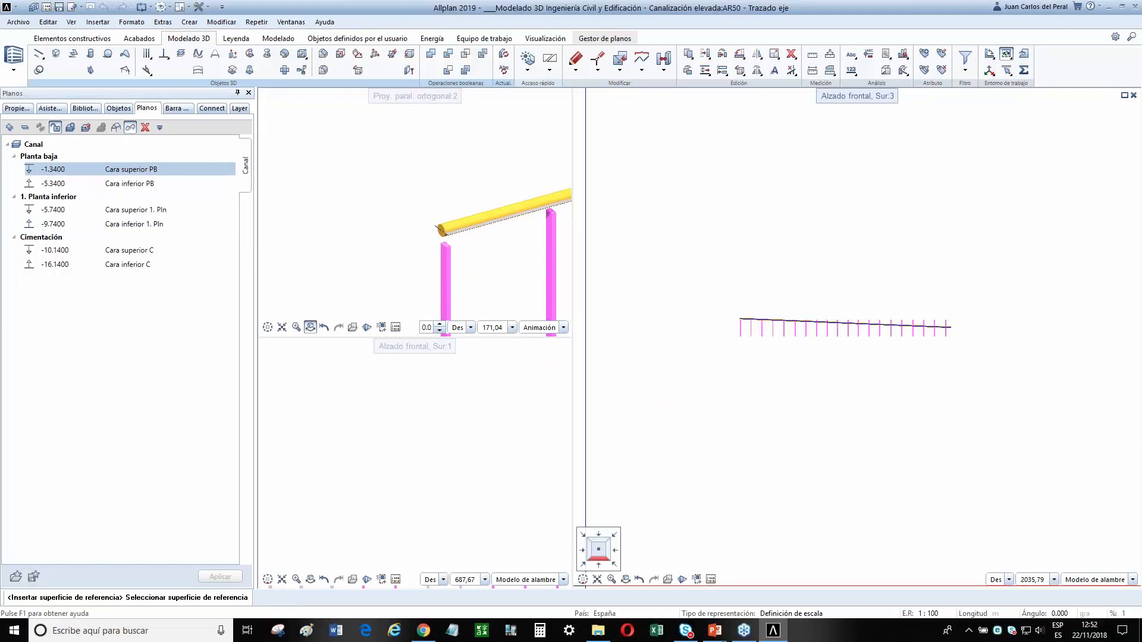
pyautogui.click(583, 564)
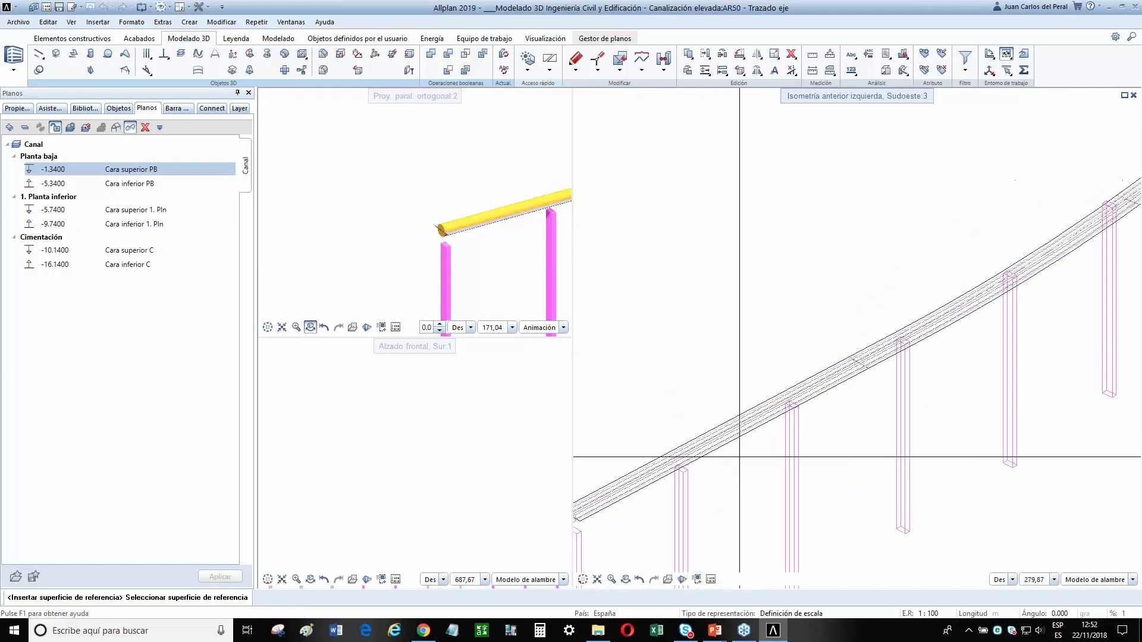
pyautogui.click(729, 447)
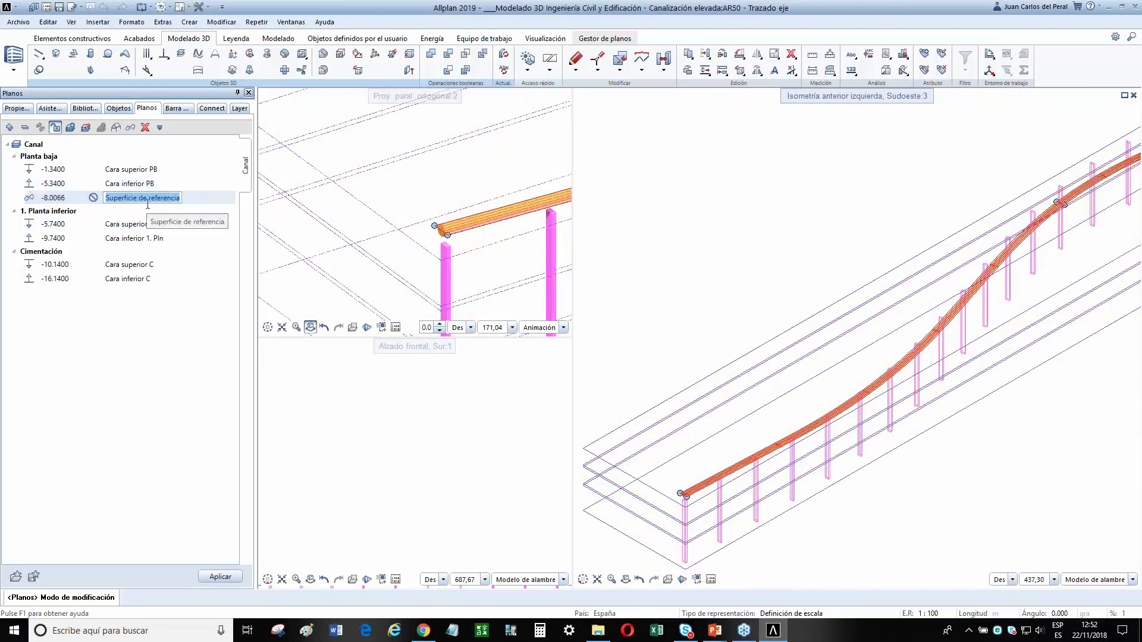
# Rename the reference surface as canalizacion, set it as an upper plane and check it in the front elevation.
pyautogui.write('APO')
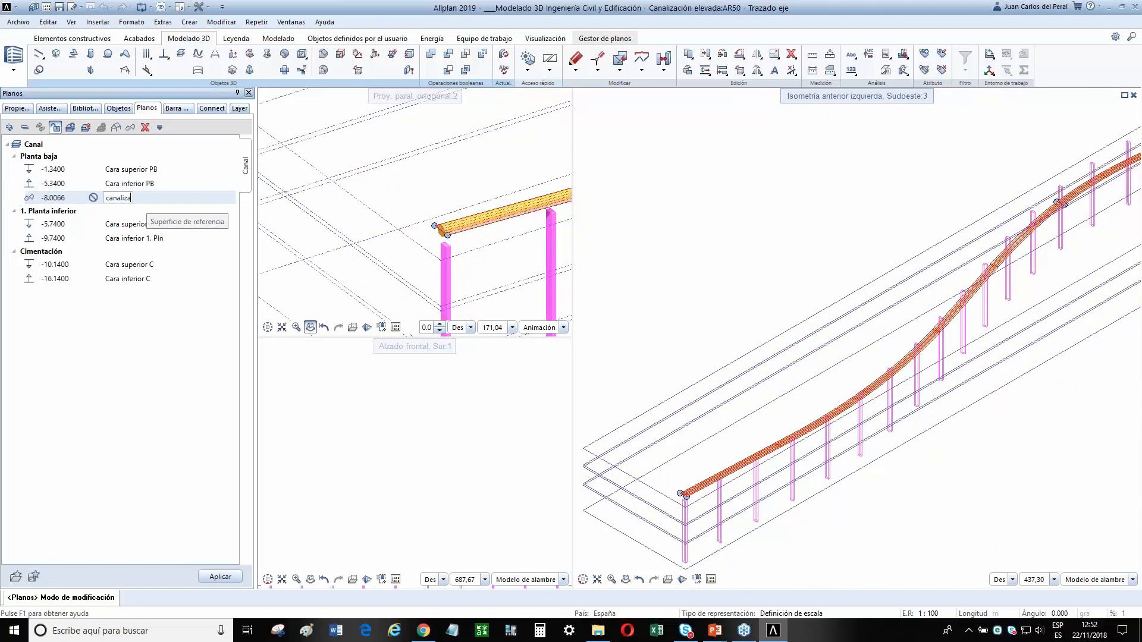
pyautogui.click(95, 201)
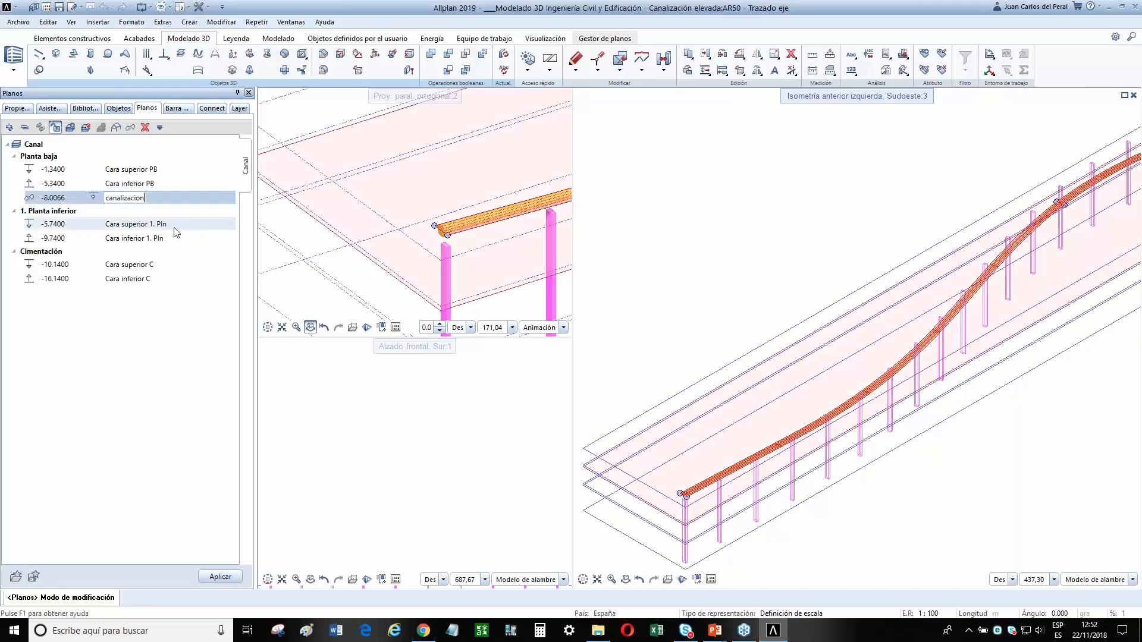
pyautogui.scroll(-3, 744, 414)
pyautogui.scroll(-1, 743, 414)
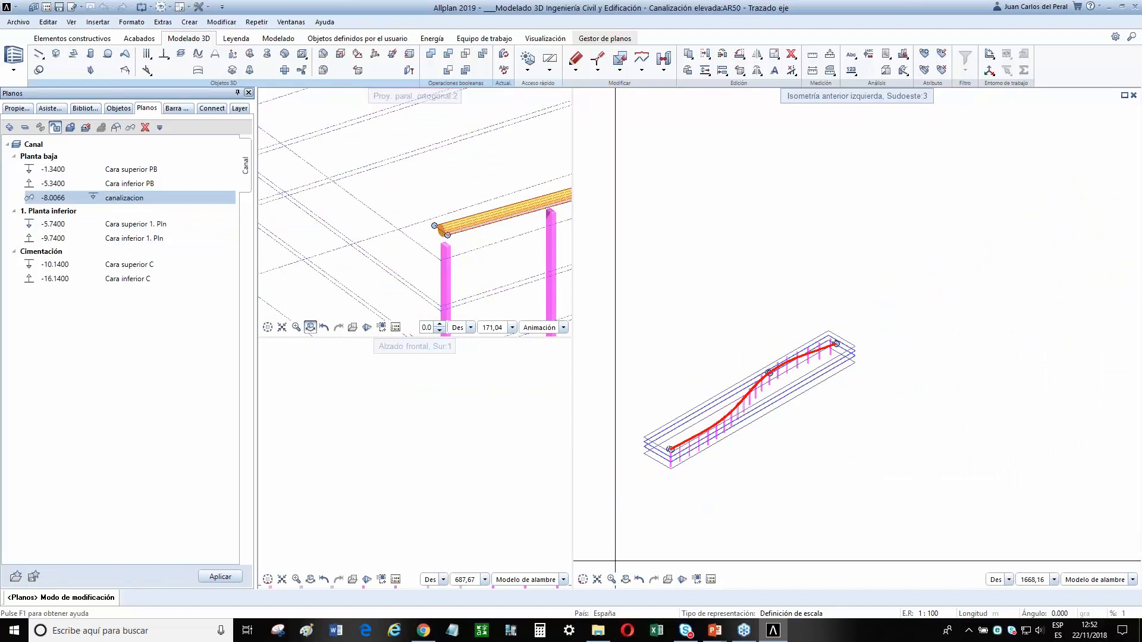
pyautogui.click(599, 567)
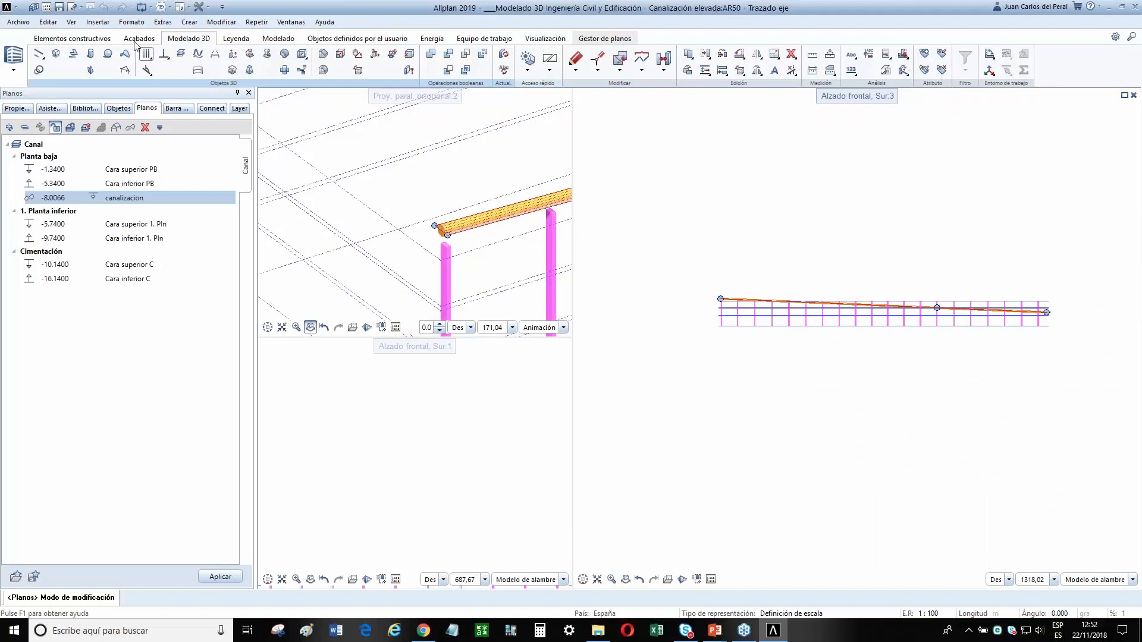
# Start modifying the construction element parameters, saving the pending plane model changes.
pyautogui.click(89, 39)
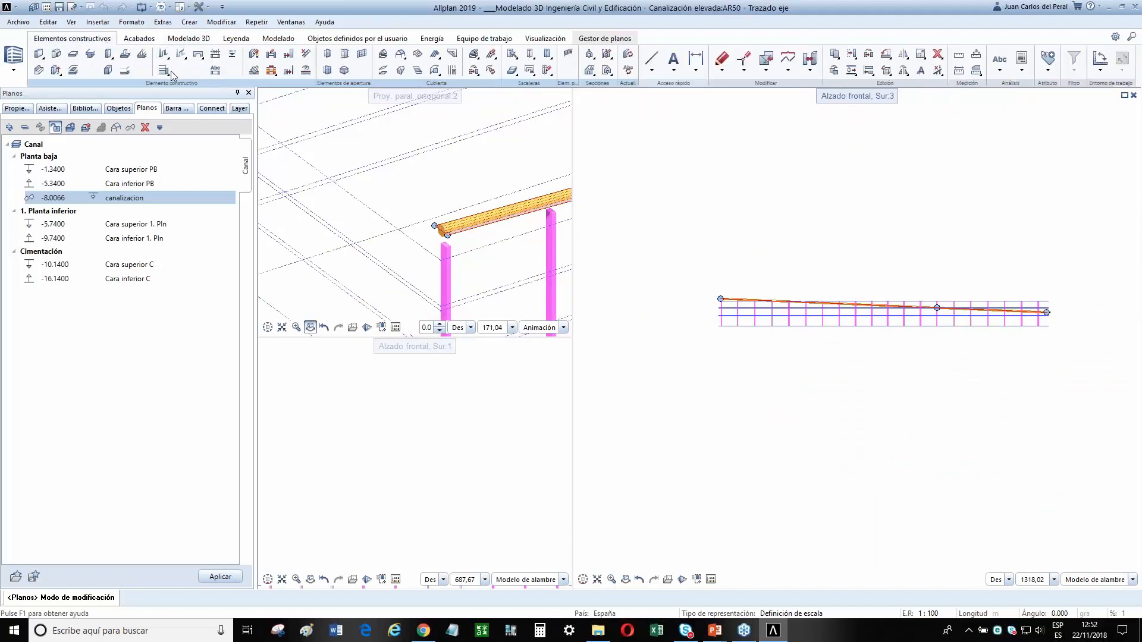
pyautogui.click(252, 55)
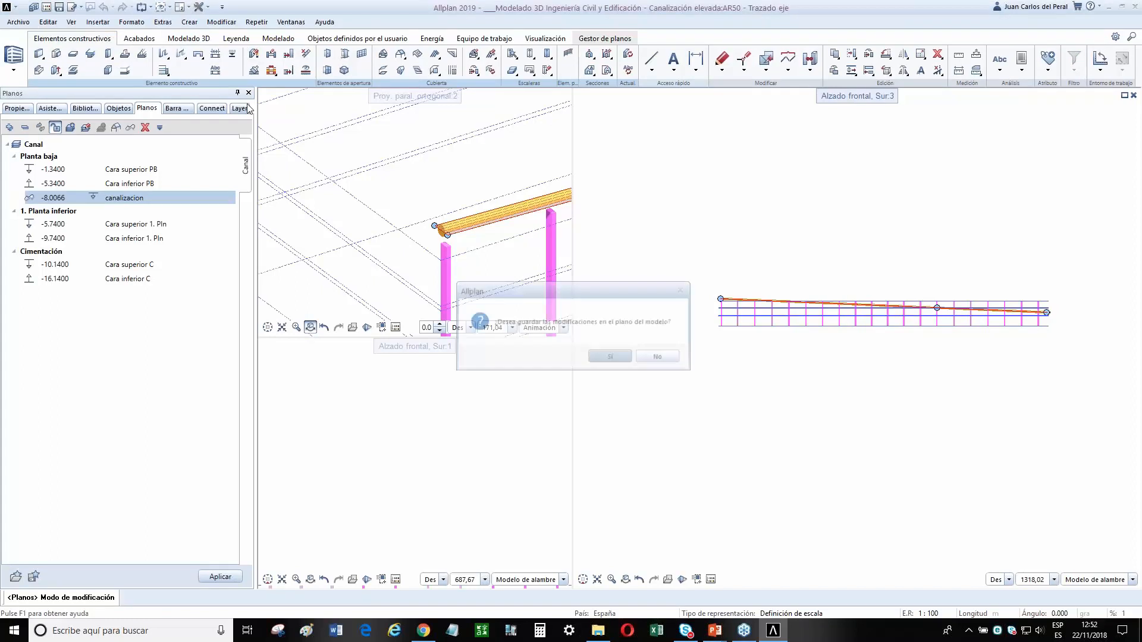
pyautogui.click(611, 357)
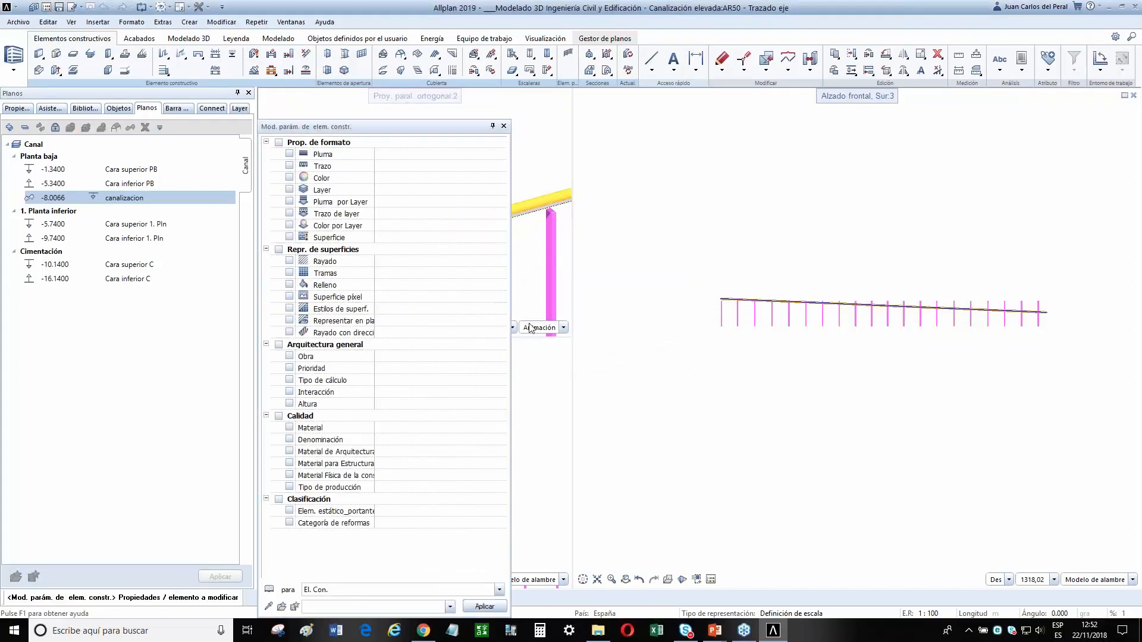
# Link the top face of all columns to the canalizacion plane at distance 0 through their height setting.
pyautogui.click(290, 404)
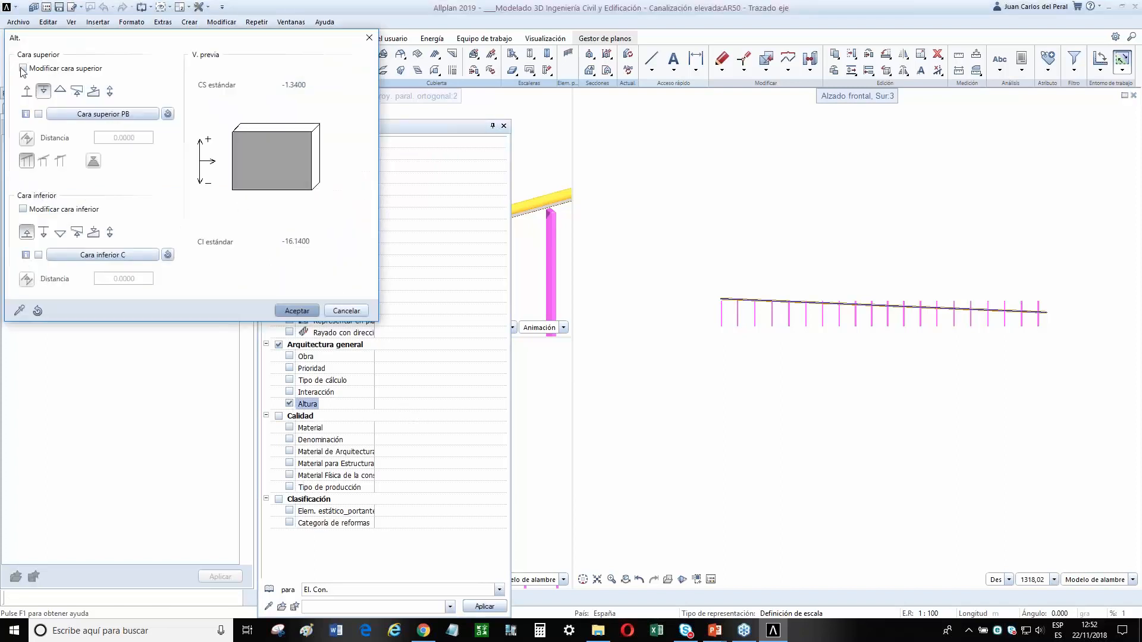
pyautogui.click(22, 69)
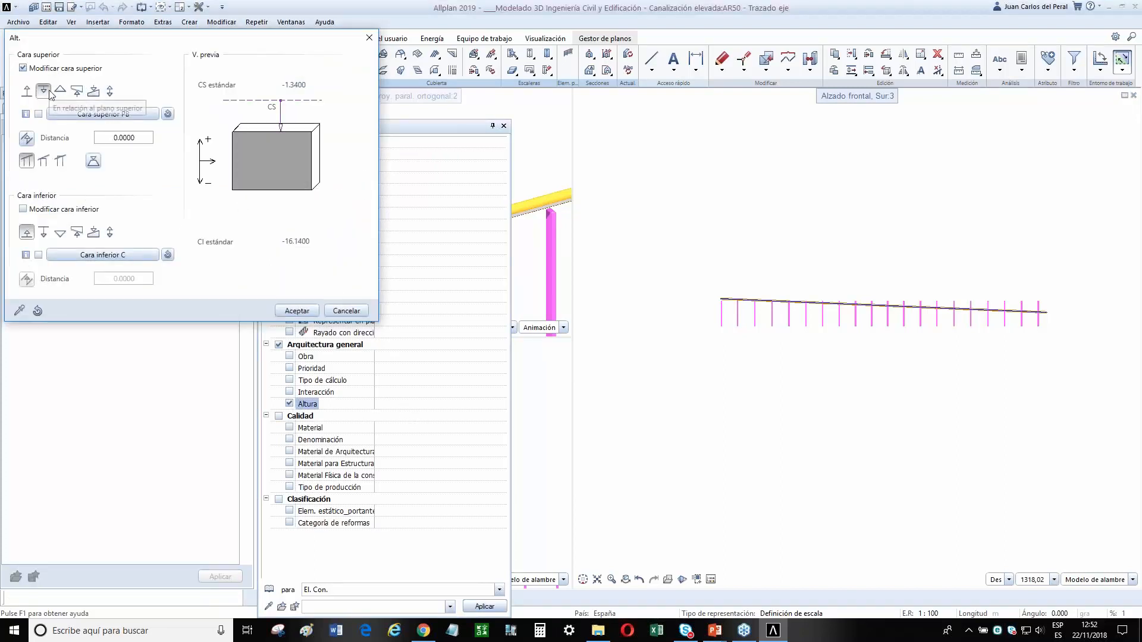
pyautogui.click(96, 114)
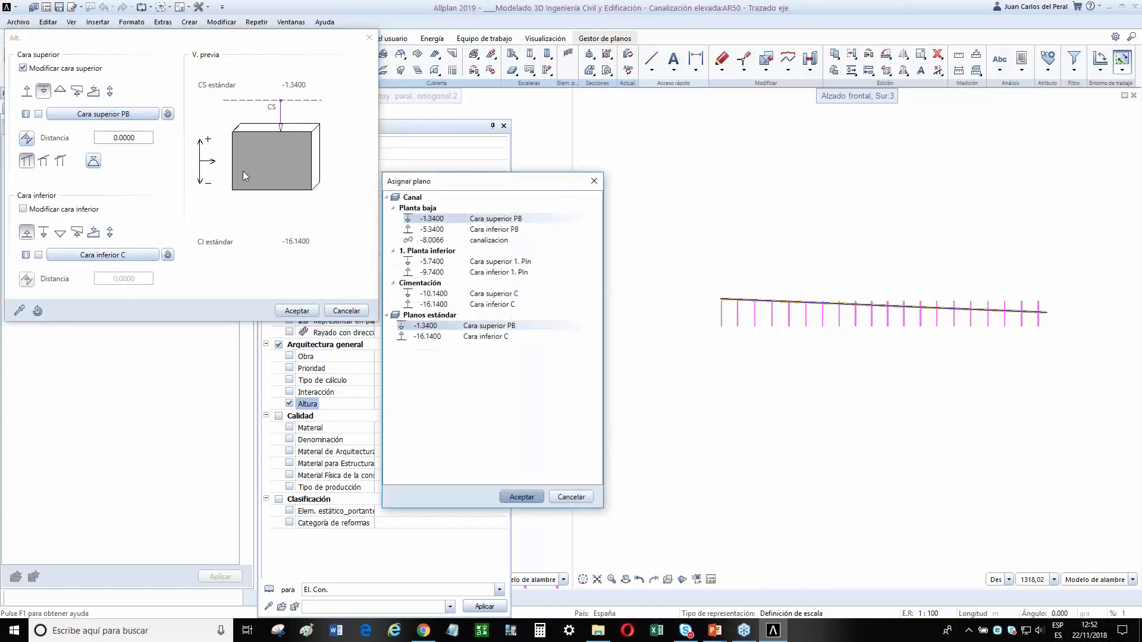
pyautogui.click(431, 240)
pyautogui.click(522, 497)
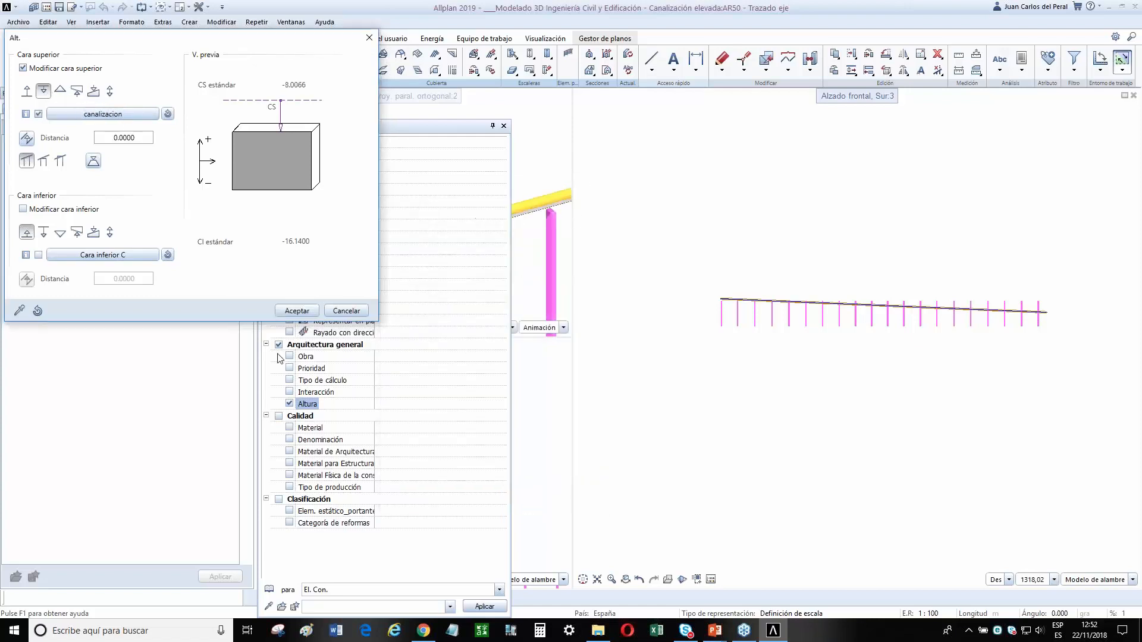
pyautogui.click(288, 314)
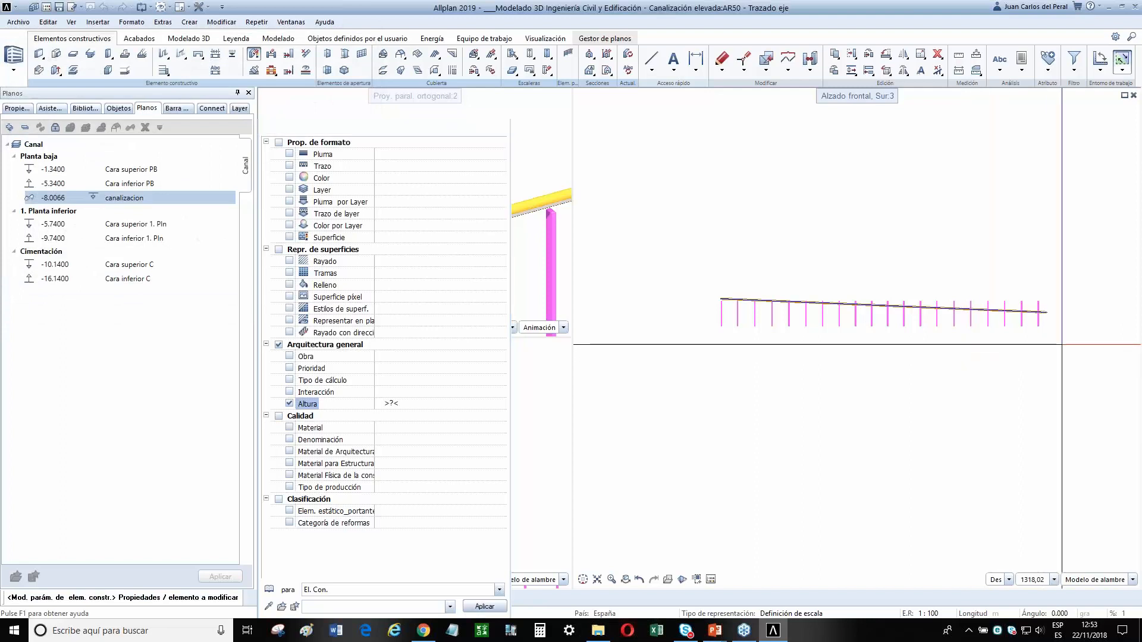
pyautogui.moveTo(926, 324); pyautogui.dragTo(698, 318)
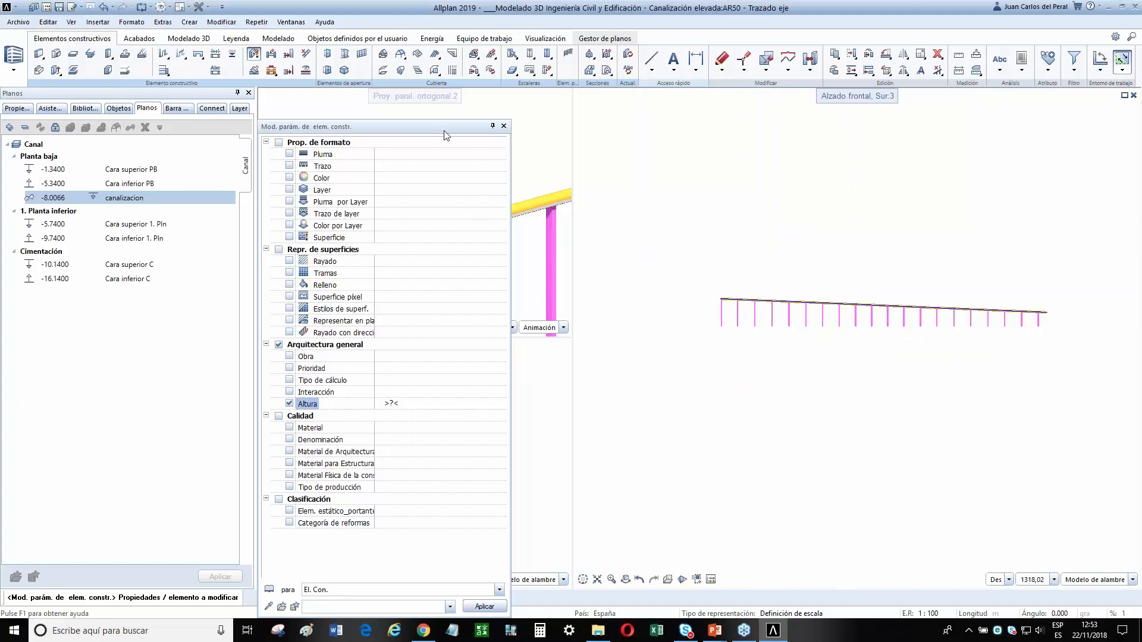
pyautogui.press('Escape')
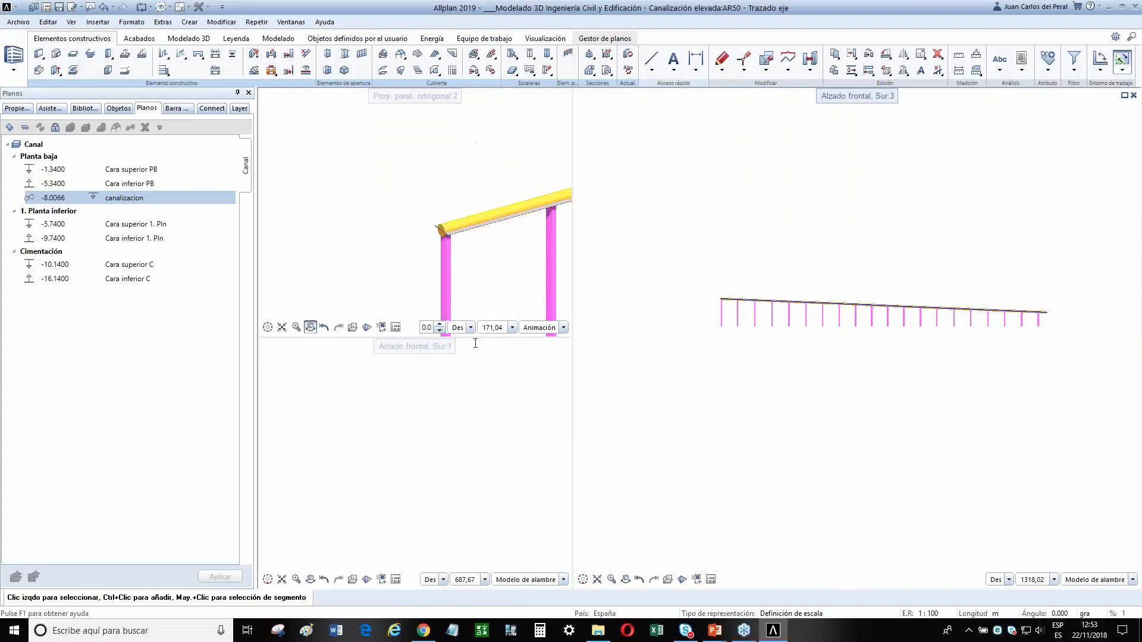
# Move the second column along the channel's axis in the plan view and check how its top fits the channel in 3D.
pyautogui.moveTo(443, 310); pyautogui.dragTo(464, 178)
pyautogui.scroll(3, 461, 176)
pyautogui.scroll(5, 751, 326)
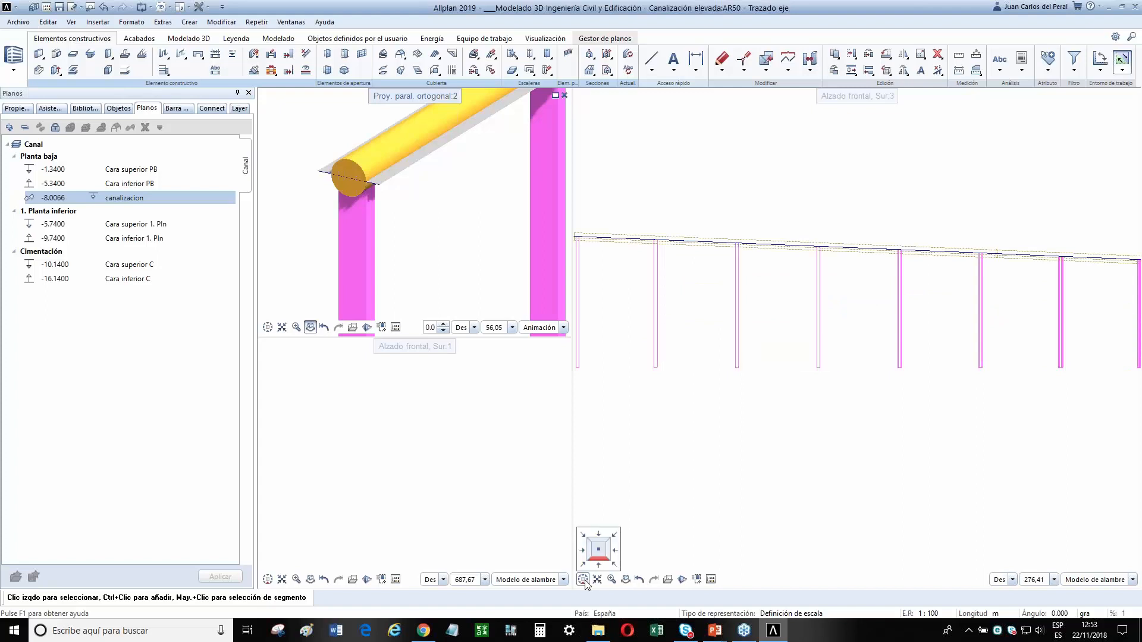
pyautogui.click(599, 548)
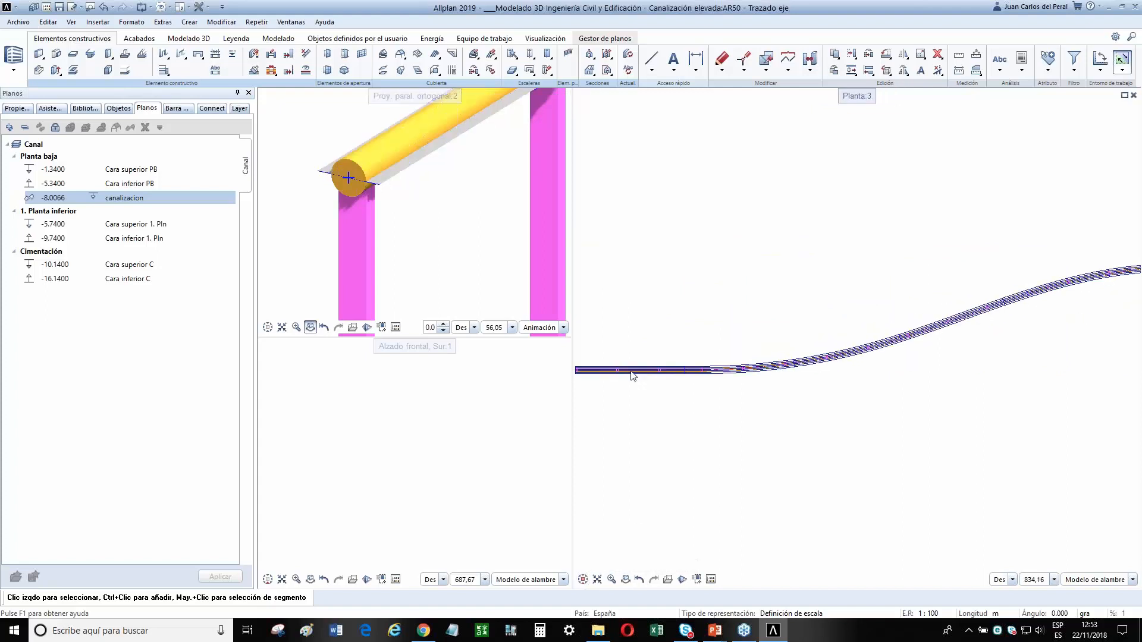
pyautogui.scroll(7, 651, 366)
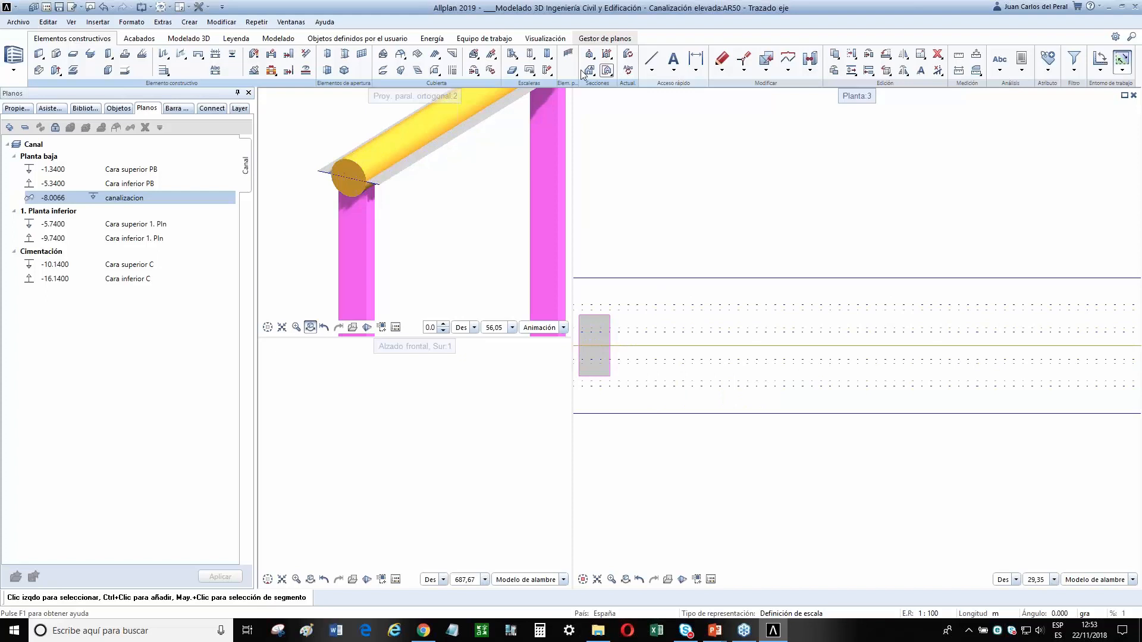
pyautogui.click(855, 58)
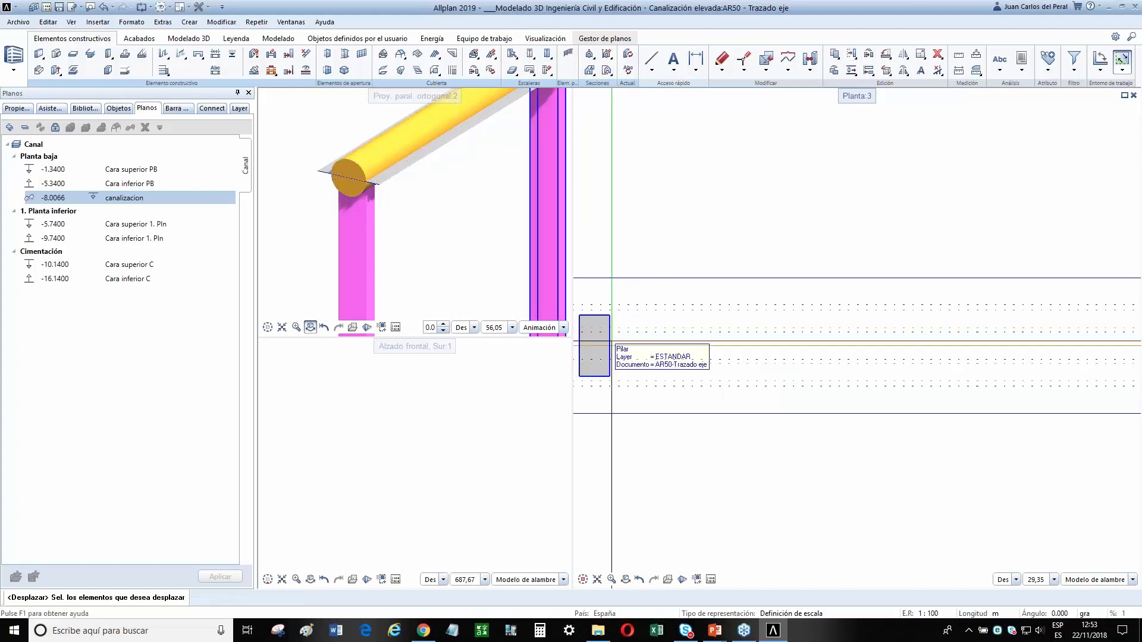
pyautogui.click(604, 337)
pyautogui.scroll(3, 619, 357)
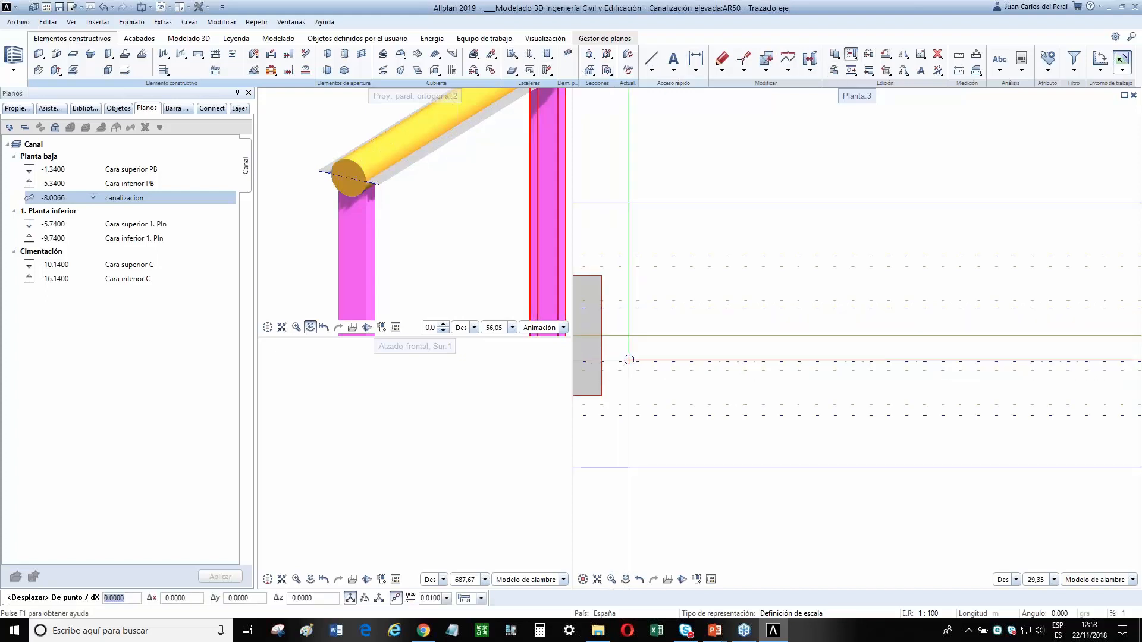
pyautogui.click(601, 337)
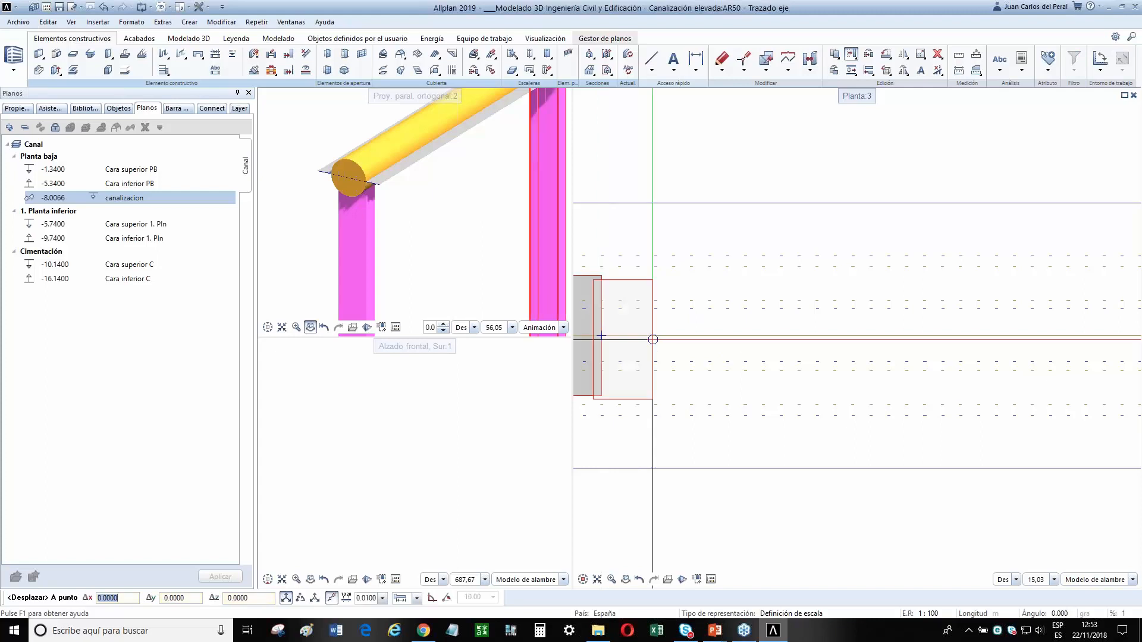
pyautogui.click(764, 336)
pyautogui.moveTo(520, 189); pyautogui.dragTo(449, 270, button='middle')
pyautogui.scroll(-2, 447, 266)
pyautogui.moveTo(492, 163); pyautogui.dragTo(459, 221)
pyautogui.moveTo(516, 144); pyautogui.dragTo(455, 269, button='middle')
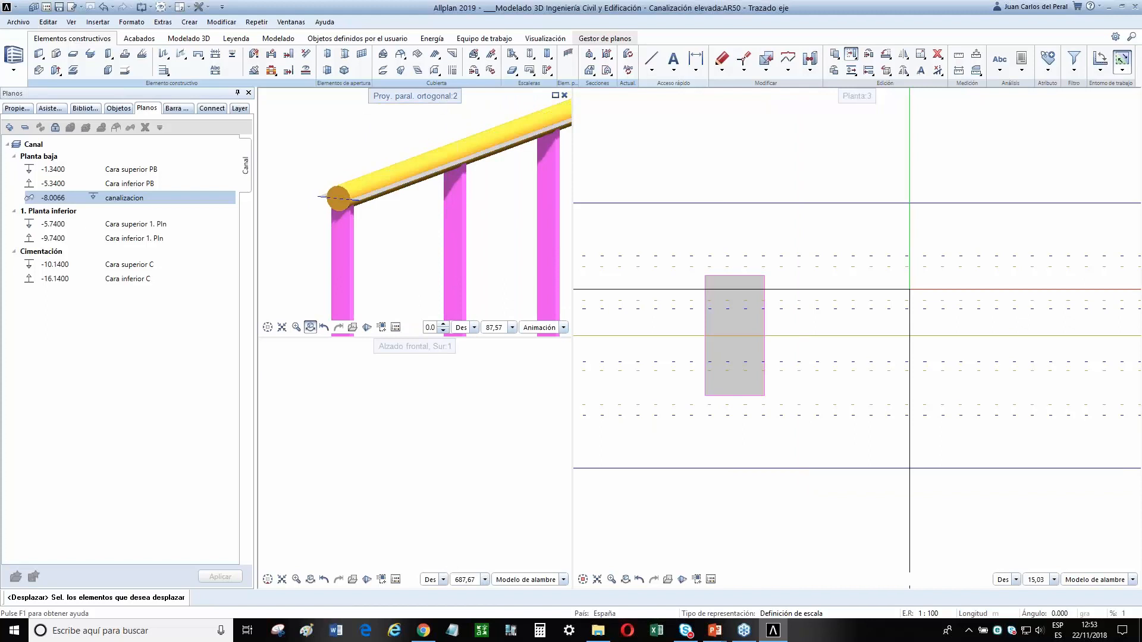
# Delete the general 3D surface extruded along the channel's axis.
pyautogui.click(937, 62)
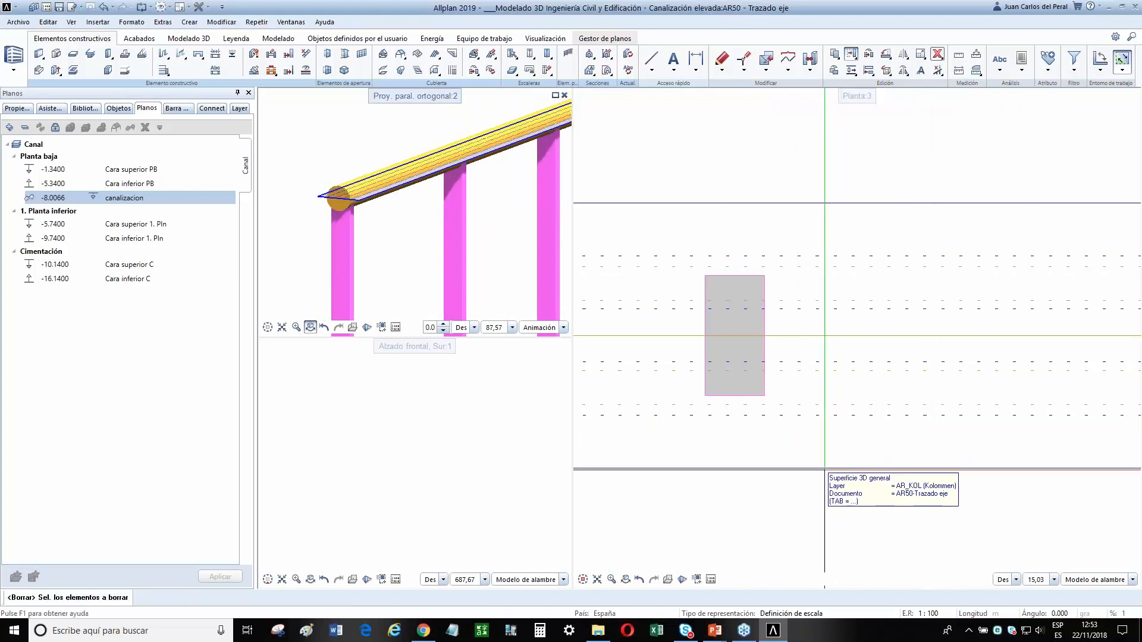
pyautogui.moveTo(544, 258); pyautogui.dragTo(457, 218, button='middle')
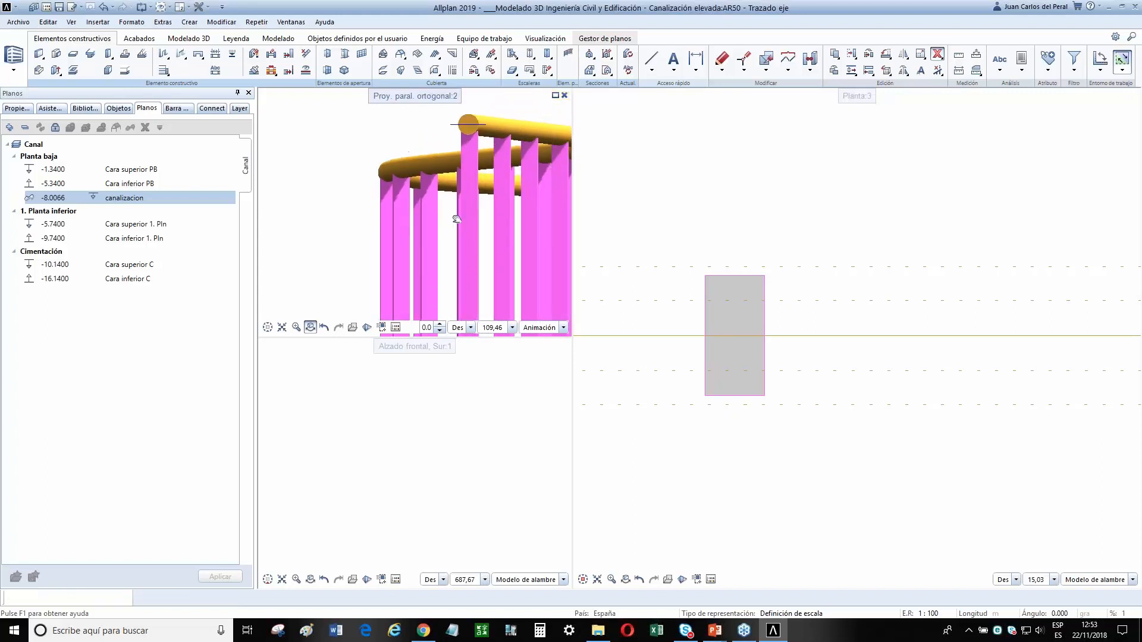
pyautogui.scroll(5, 531, 135)
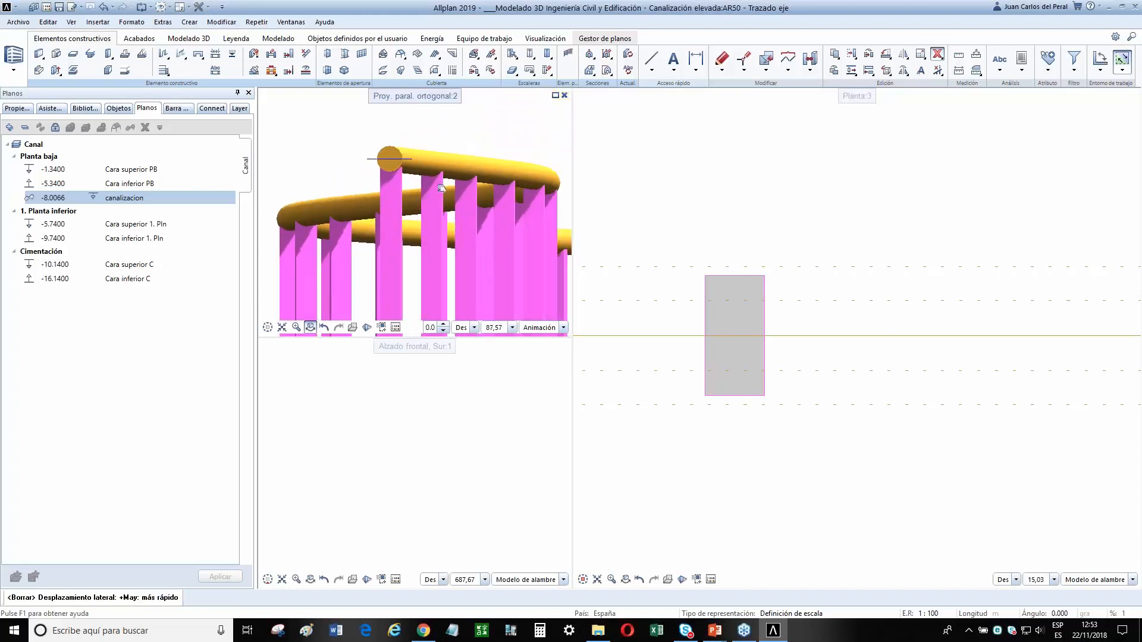
# Make the channel's surface material transparent and inspect the column tops inside the channel.
pyautogui.rightClick(464, 166)
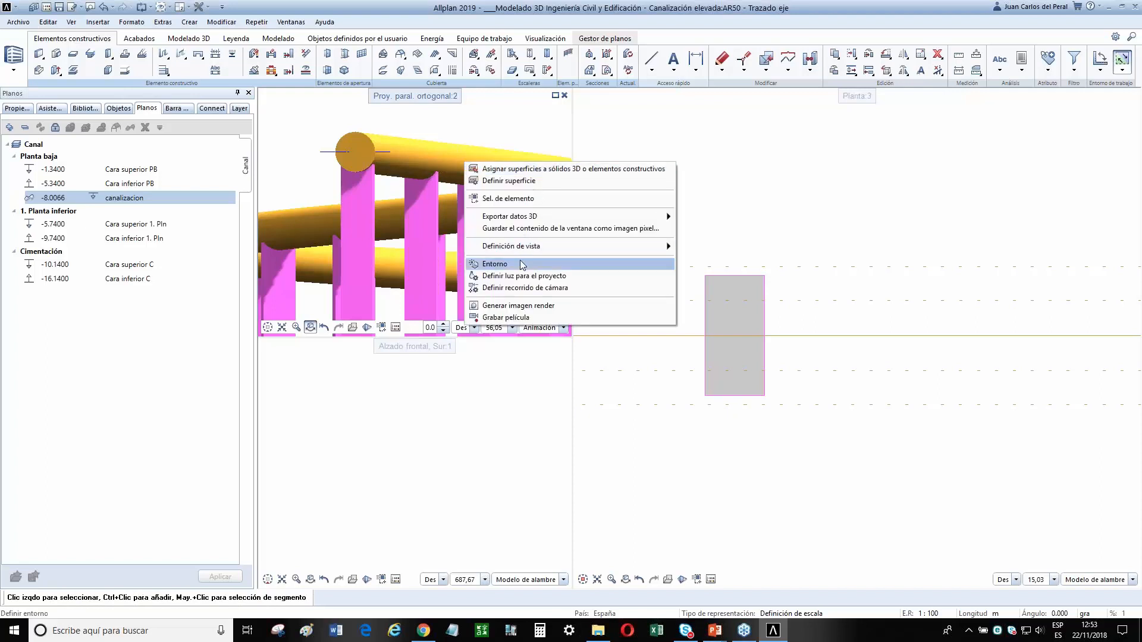
pyautogui.click(528, 186)
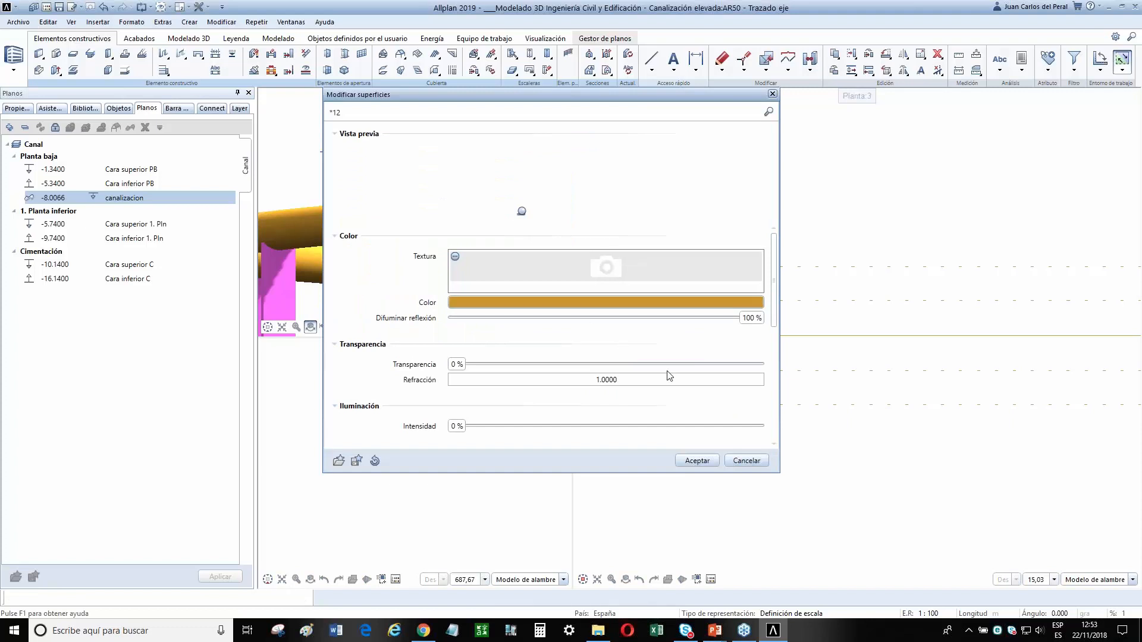
pyautogui.click(688, 461)
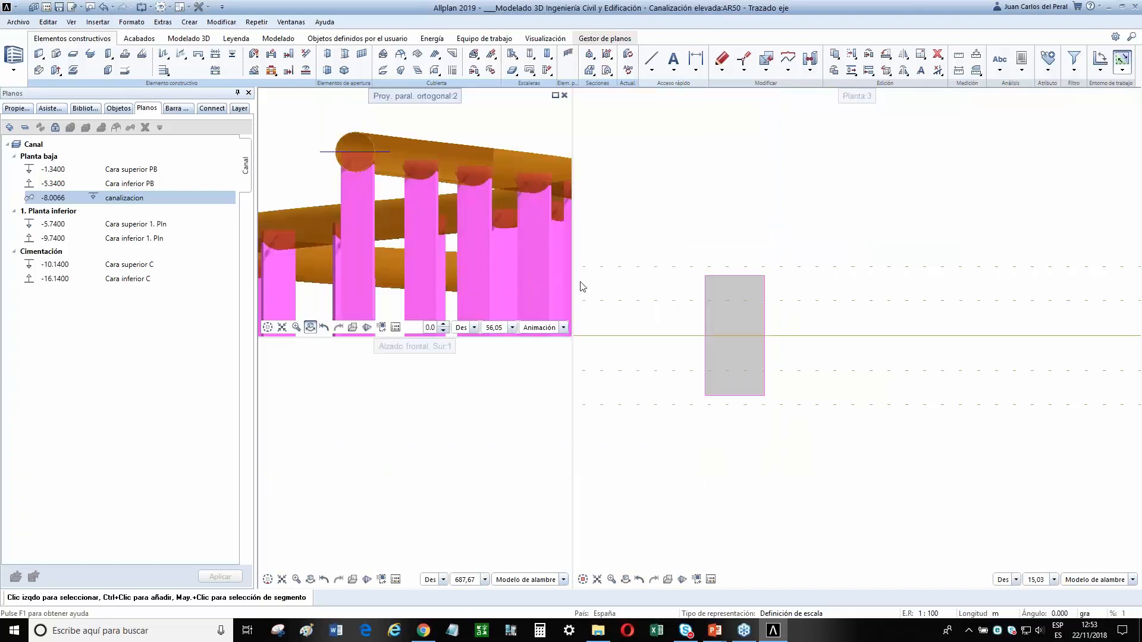
pyautogui.moveTo(538, 208); pyautogui.dragTo(493, 189)
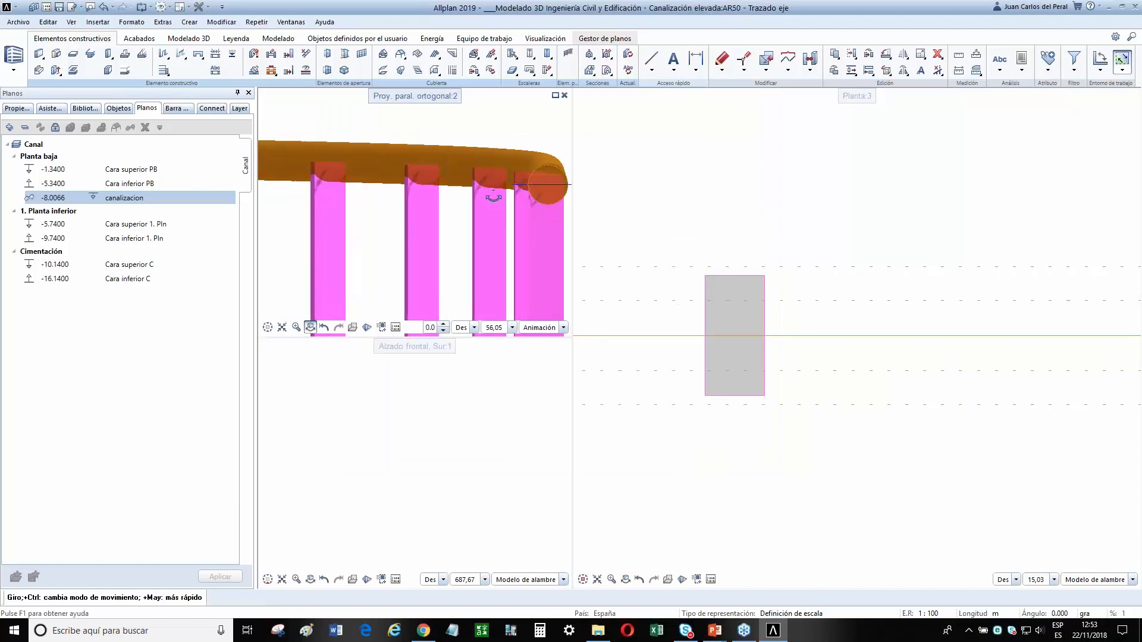
pyautogui.scroll(3, 551, 189)
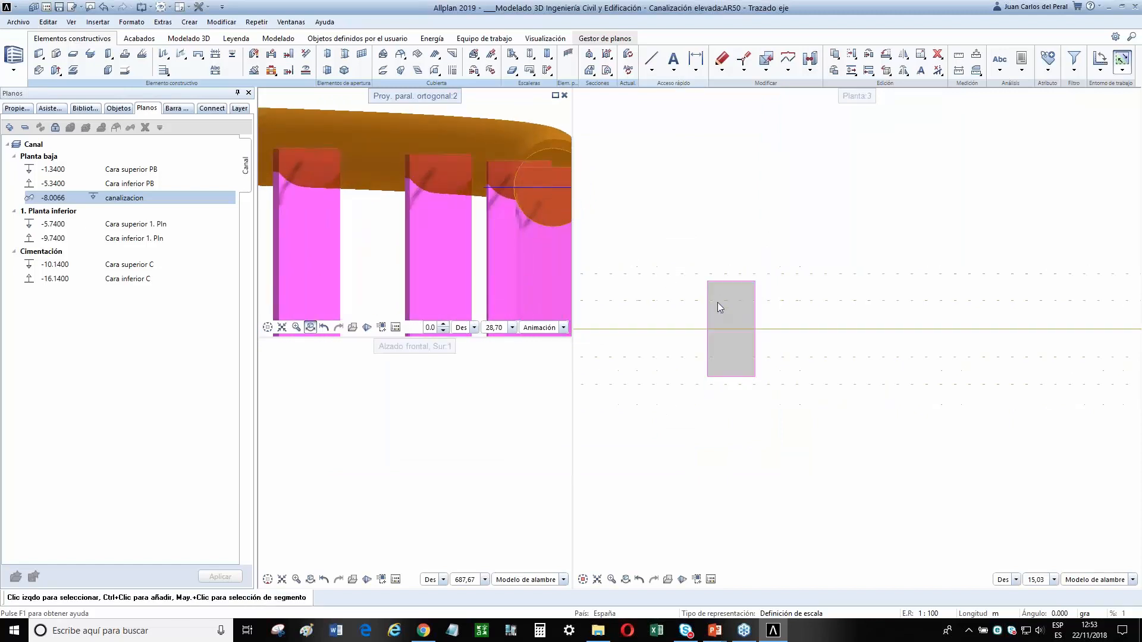
pyautogui.scroll(-2, 743, 357)
pyautogui.scroll(-5, 776, 457)
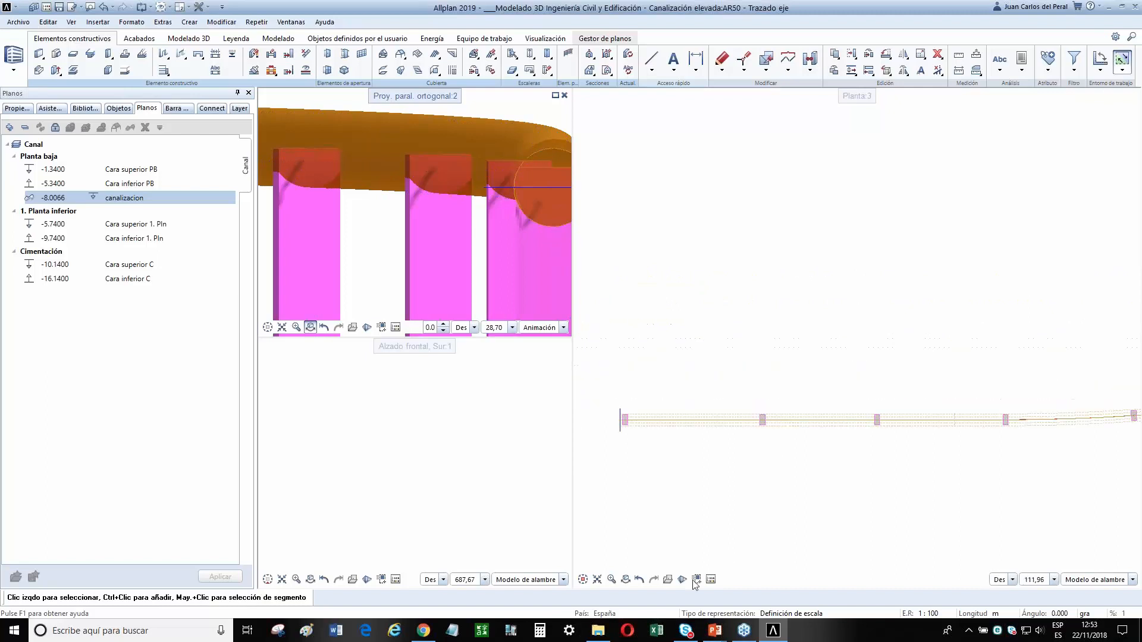
# Link the top face of all columns to the canalizacion plane at distance -0.5 through their height setting.
pyautogui.click(599, 566)
pyautogui.scroll(-2, 821, 364)
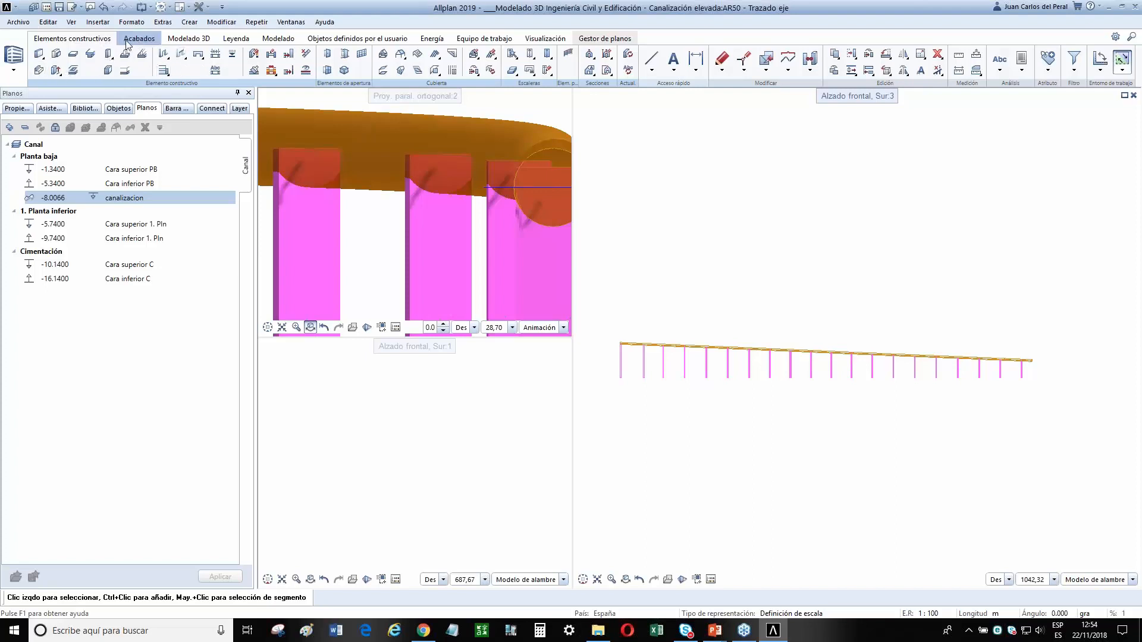
pyautogui.click(252, 56)
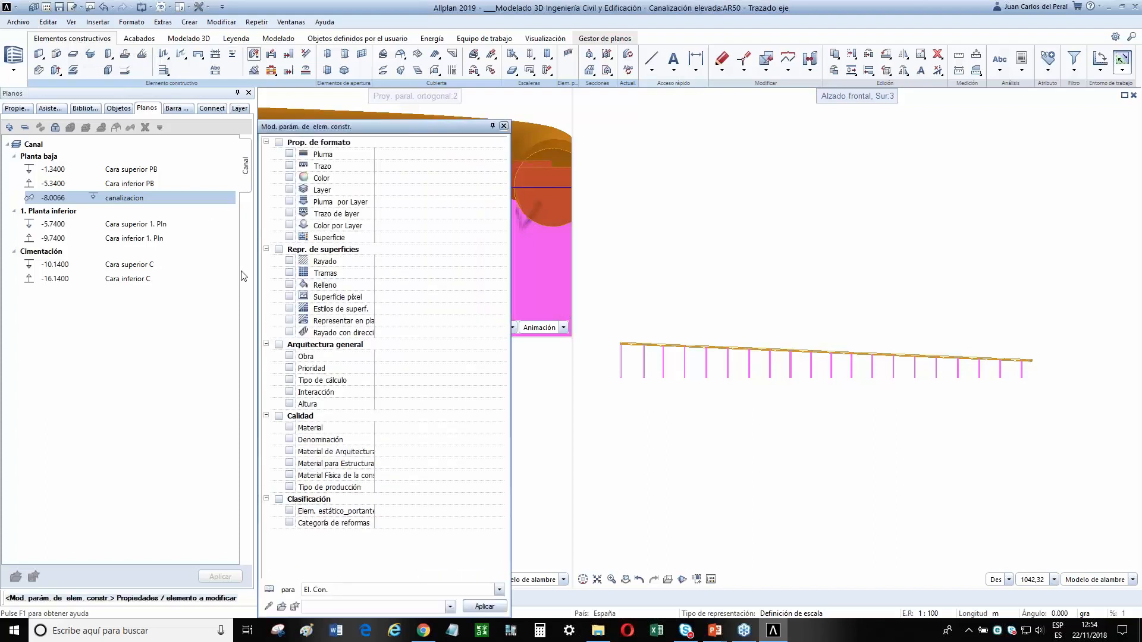
pyautogui.click(308, 406)
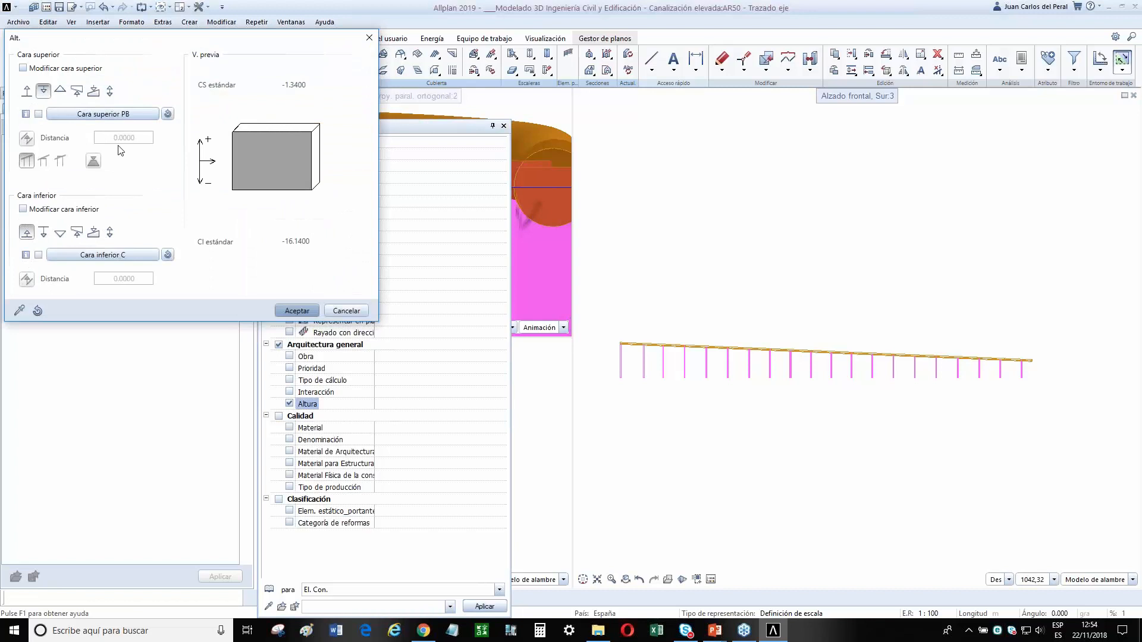
pyautogui.click(119, 113)
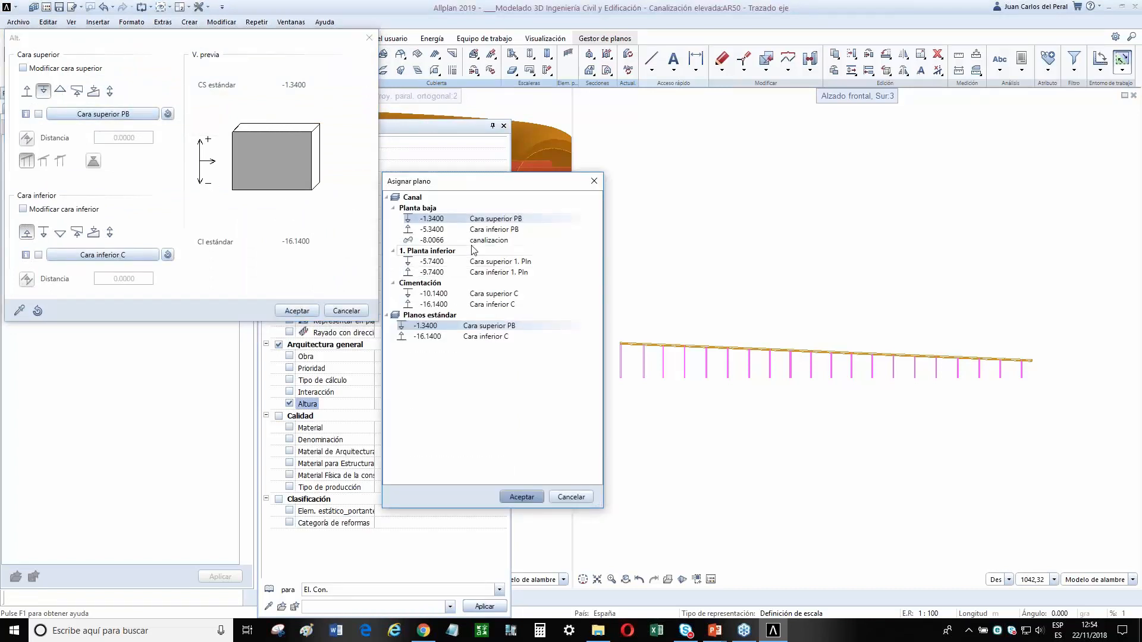
pyautogui.click(470, 241)
pyautogui.click(521, 497)
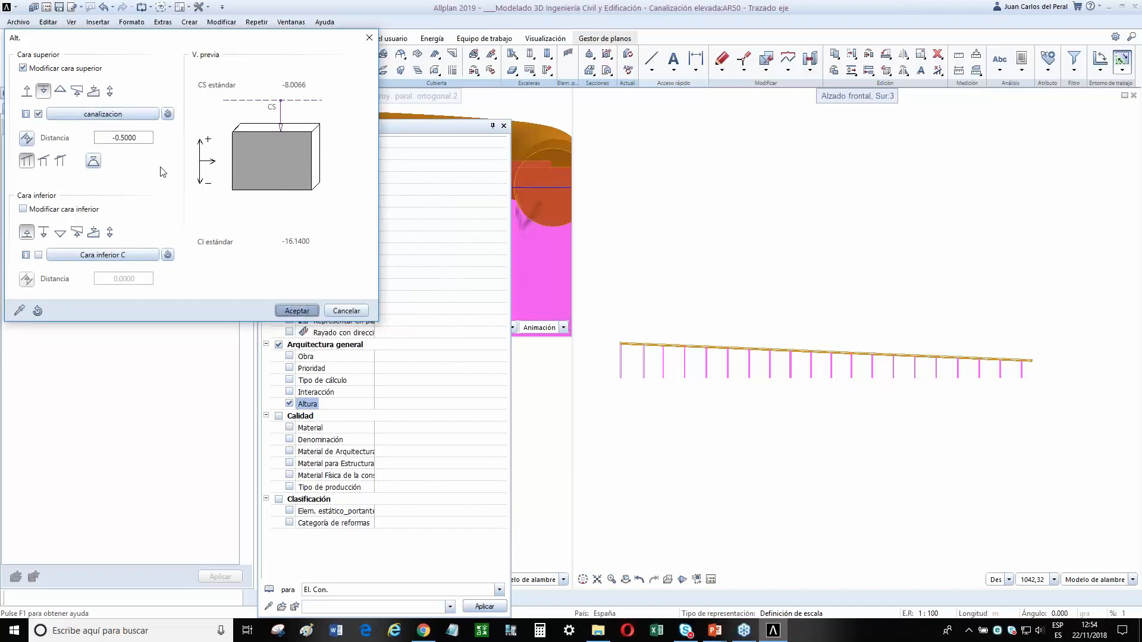
pyautogui.click(102, 114)
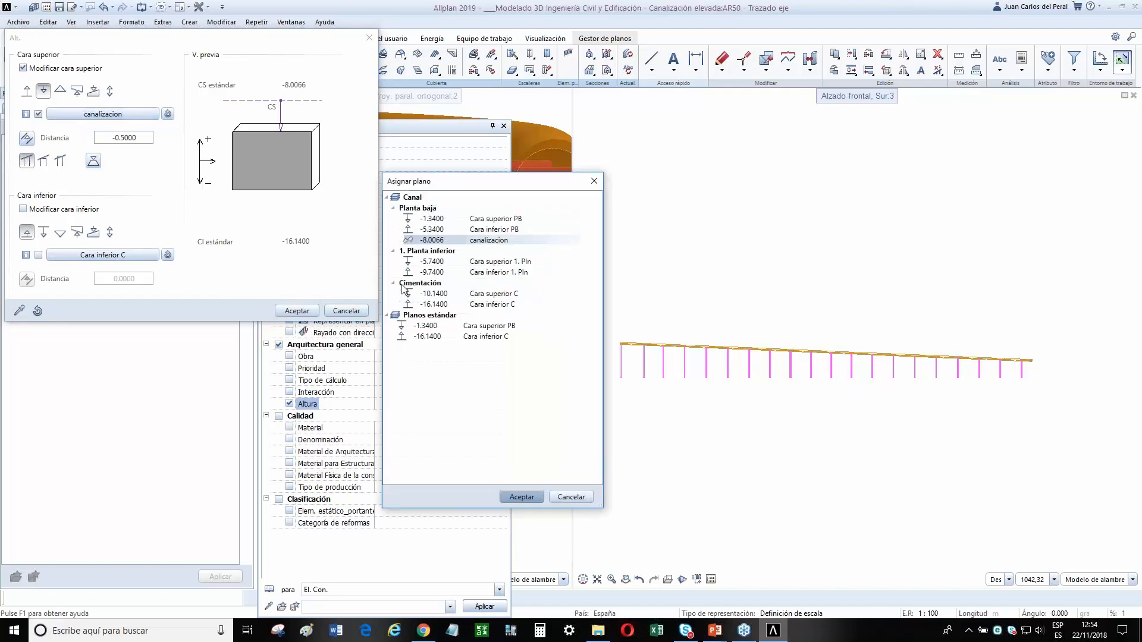
pyautogui.doubleClick(434, 240)
pyautogui.click(297, 310)
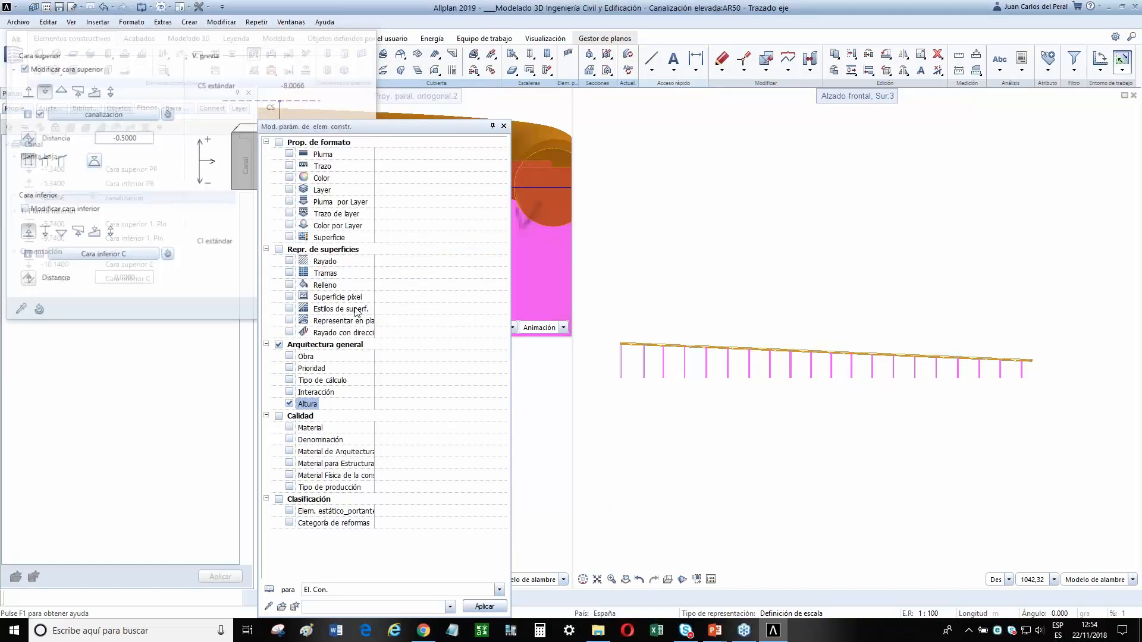
pyautogui.moveTo(1028, 411); pyautogui.dragTo(657, 374)
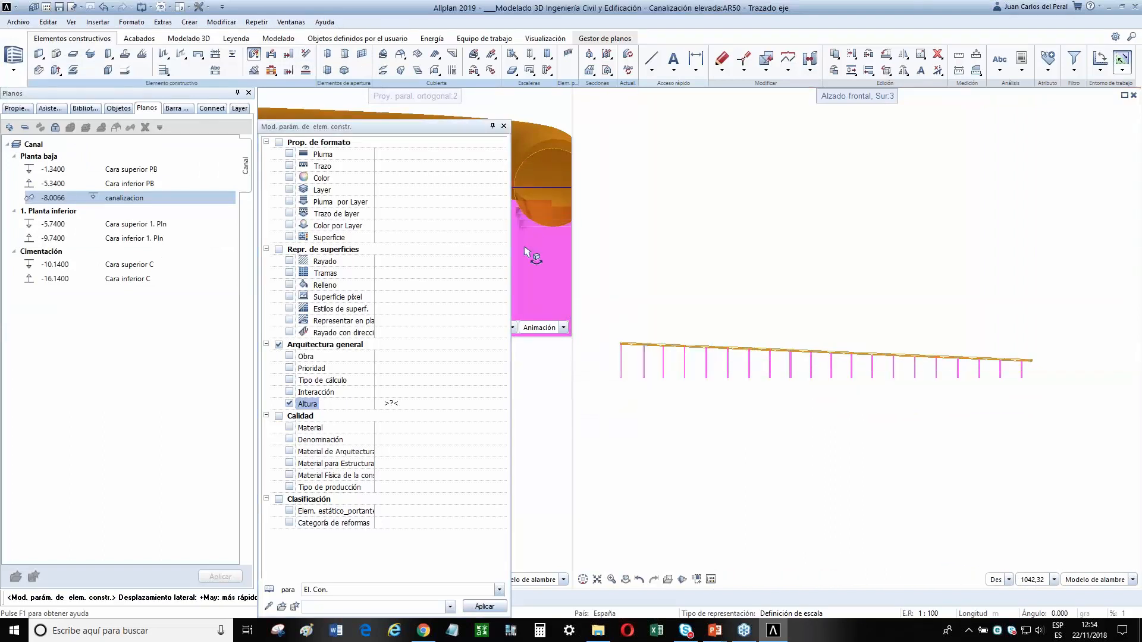
pyautogui.moveTo(534, 227); pyautogui.dragTo(571, 253)
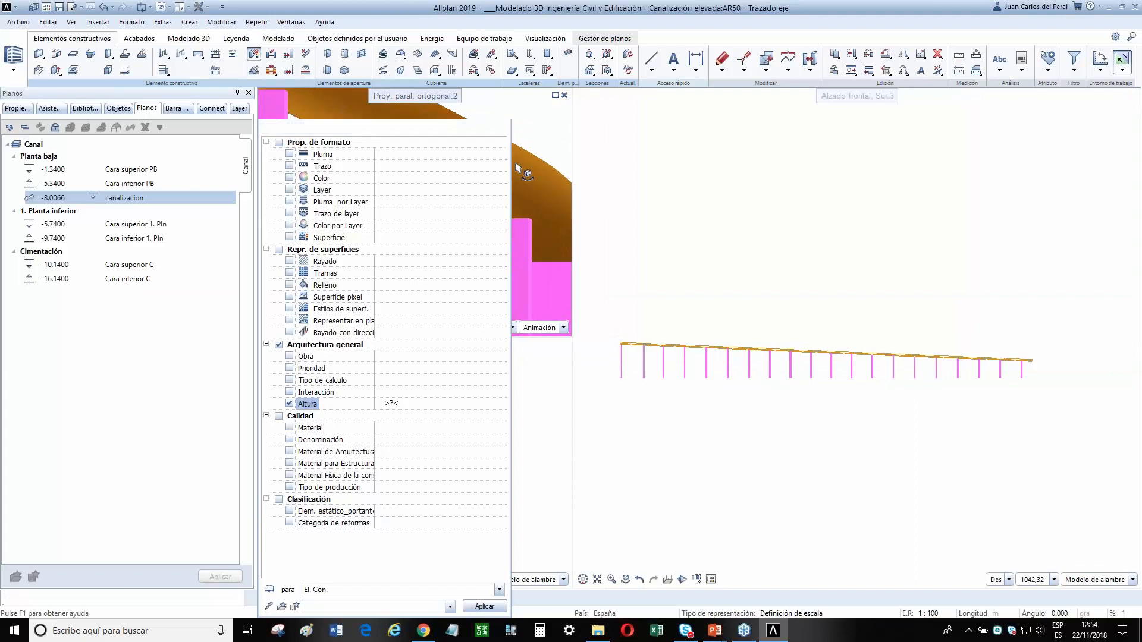
pyautogui.click(504, 126)
# Inspect the lowered column tops beneath the channel in 3D and examine the whole structure in a southeast isometric view.
pyautogui.moveTo(404, 274); pyautogui.dragTo(499, 278, button='middle')
pyautogui.scroll(3, 386, 189)
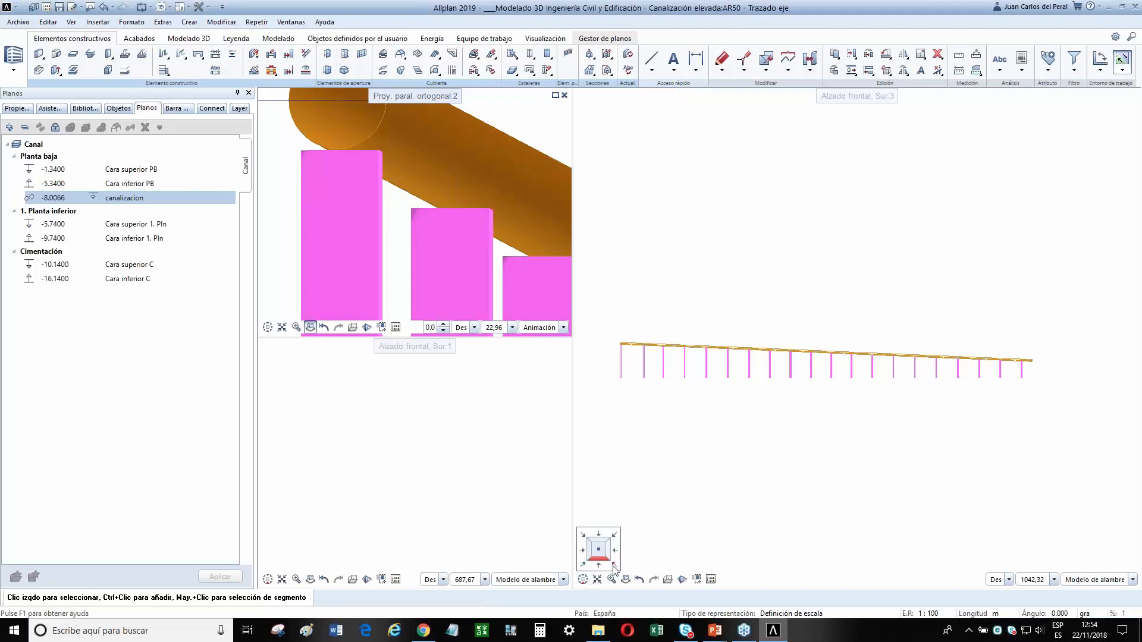
pyautogui.click(615, 565)
pyautogui.scroll(-2, 707, 265)
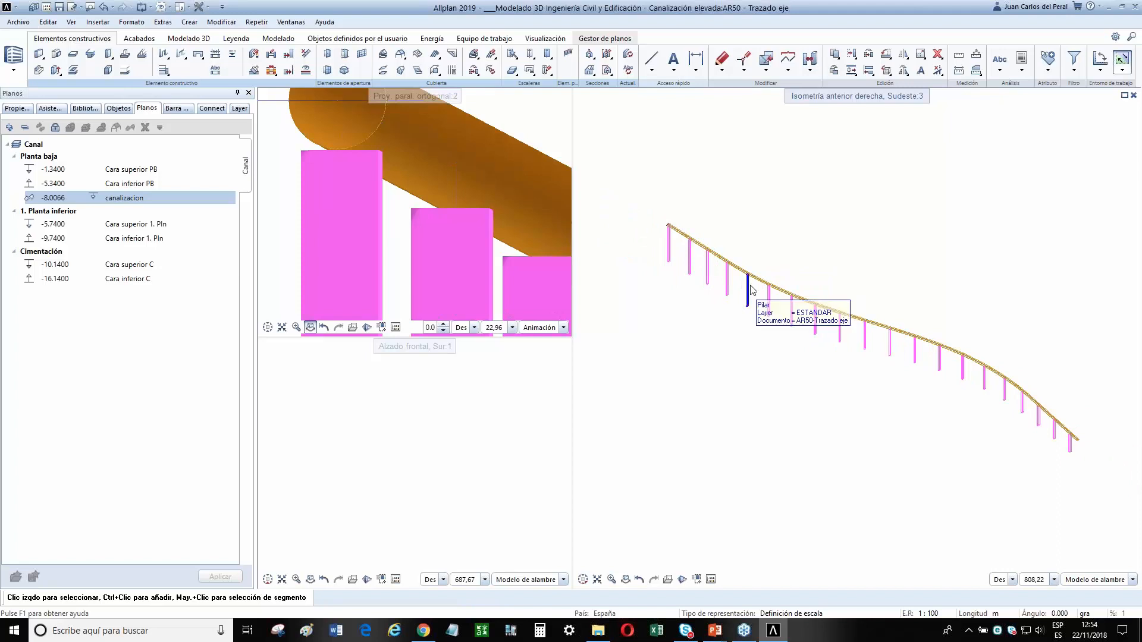
# Open drawing file 54 of Acceso a Túnel and show its axis and section in the southeast isometric view.
pyautogui.click(45, 7)
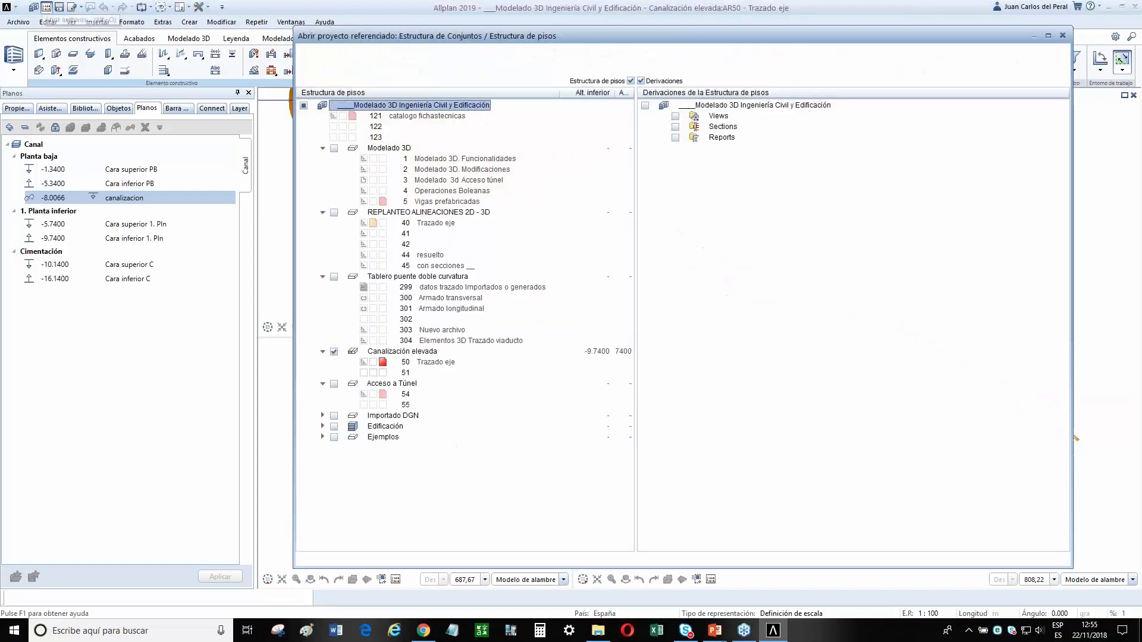
pyautogui.doubleClick(406, 394)
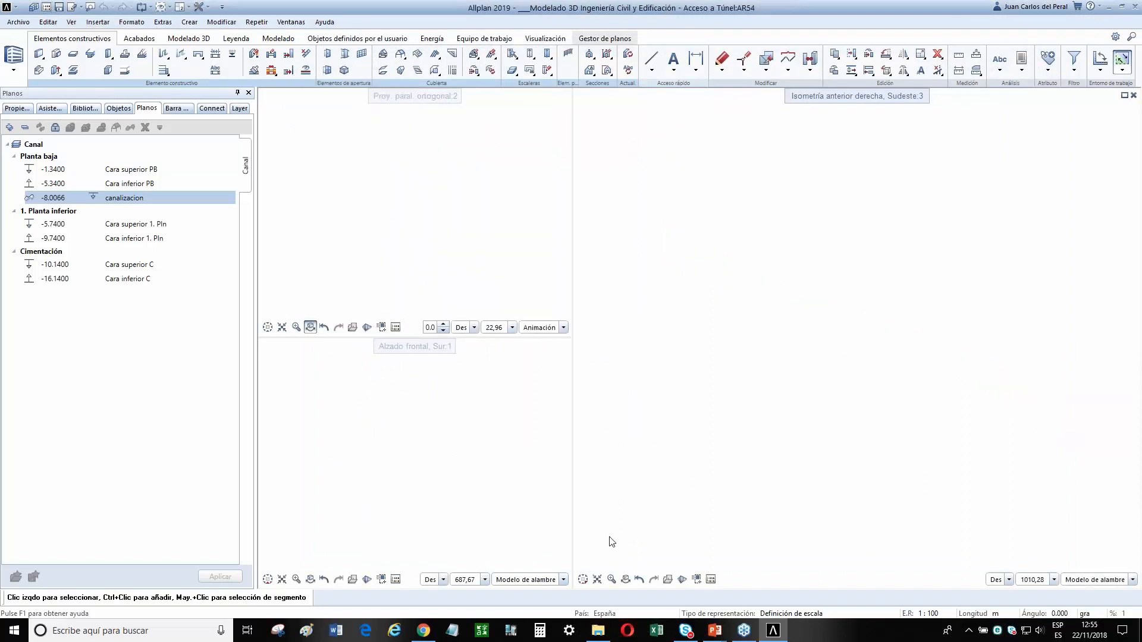
pyautogui.click(600, 557)
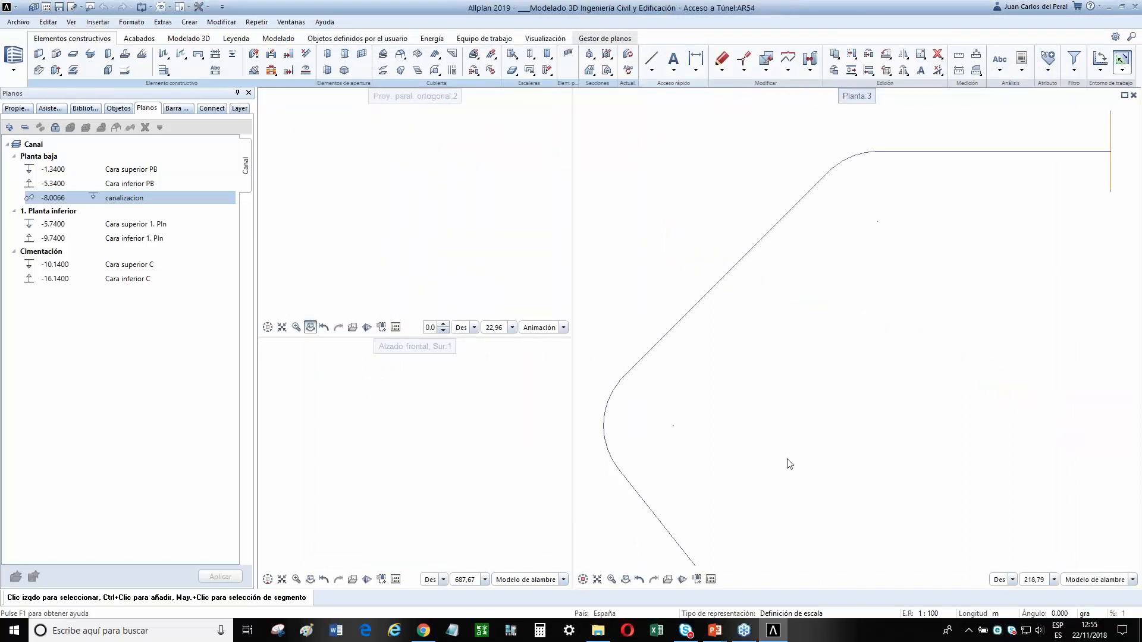
pyautogui.click(612, 565)
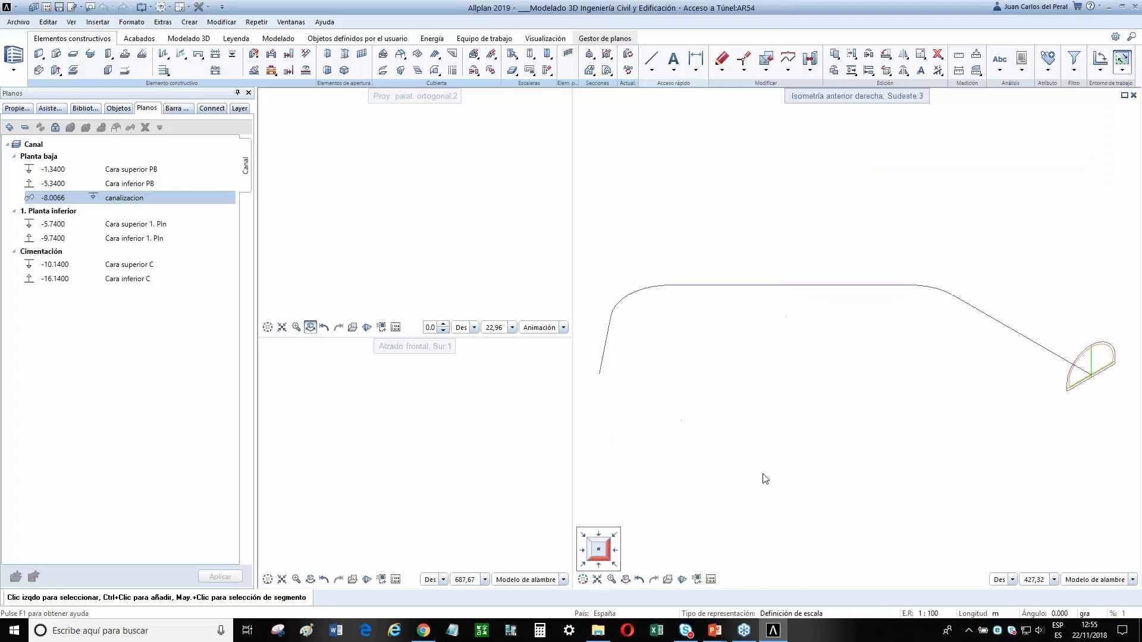
pyautogui.scroll(-5, 936, 333)
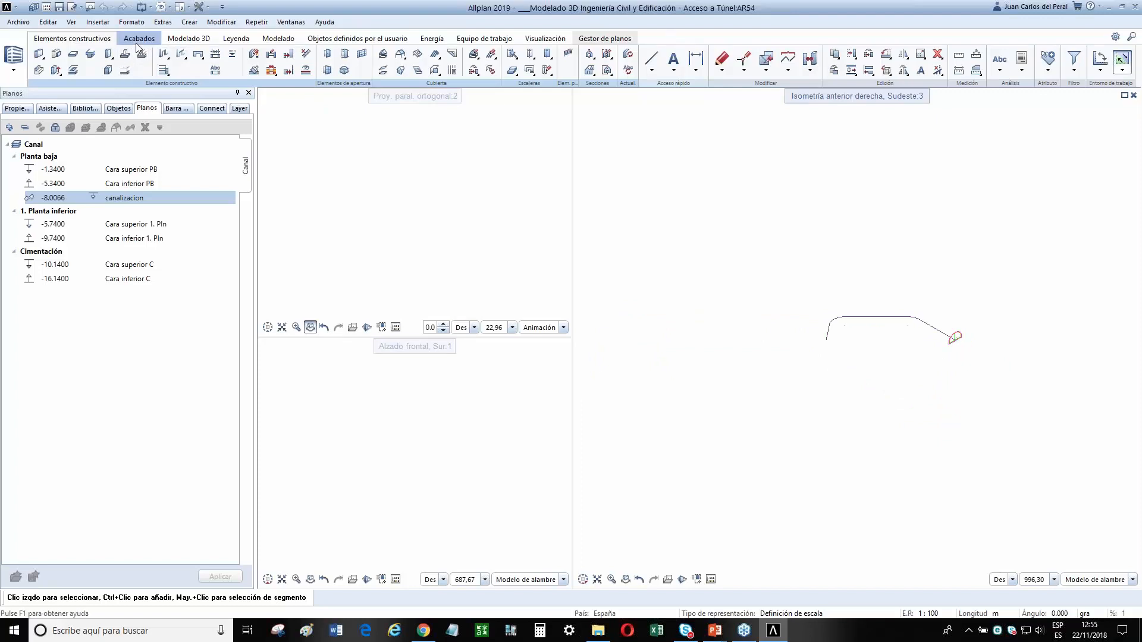
# Select the outer tunnel profile as the profile to extrude along a path, filtering by line colour 5.
pyautogui.click(188, 38)
pyautogui.click(232, 71)
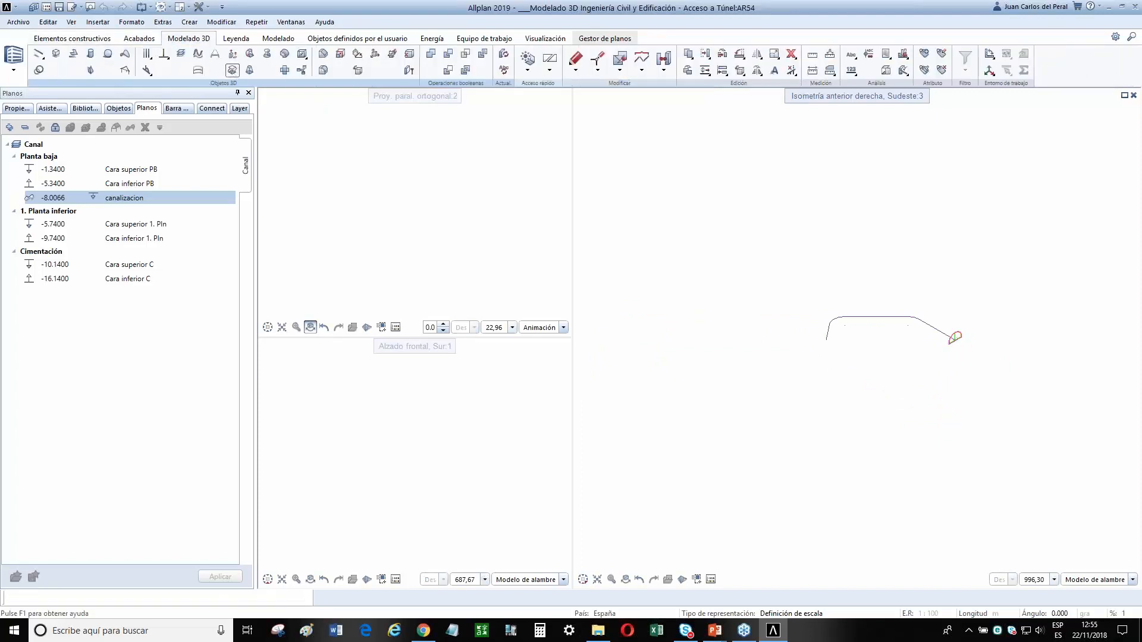
pyautogui.scroll(10, 958, 346)
pyautogui.moveTo(923, 359); pyautogui.dragTo(869, 420, button='middle')
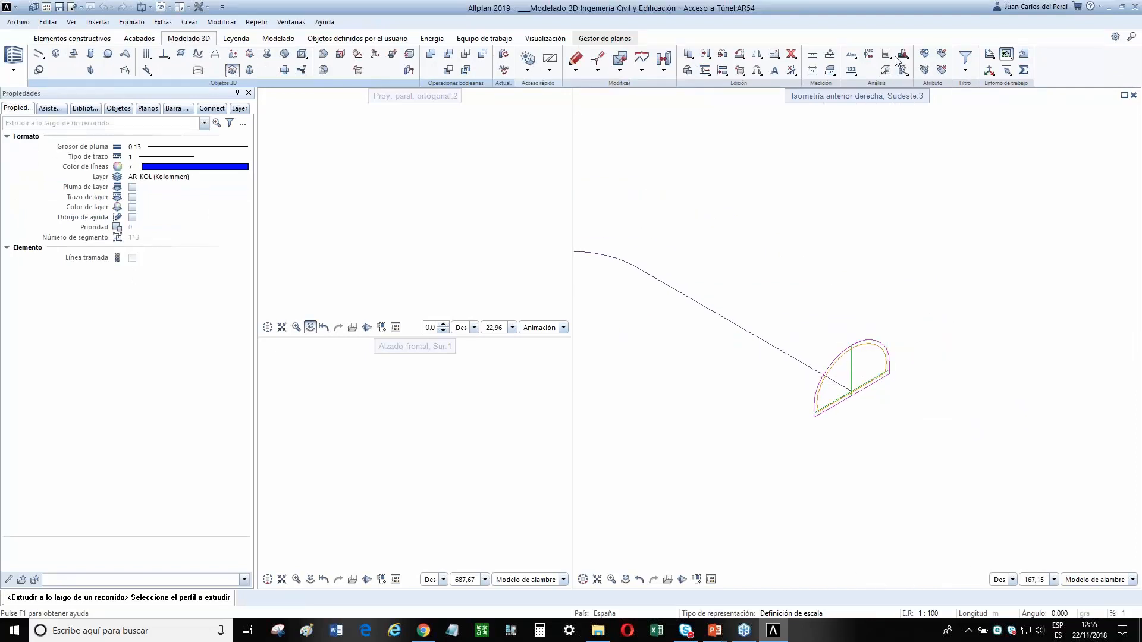
pyautogui.click(966, 70)
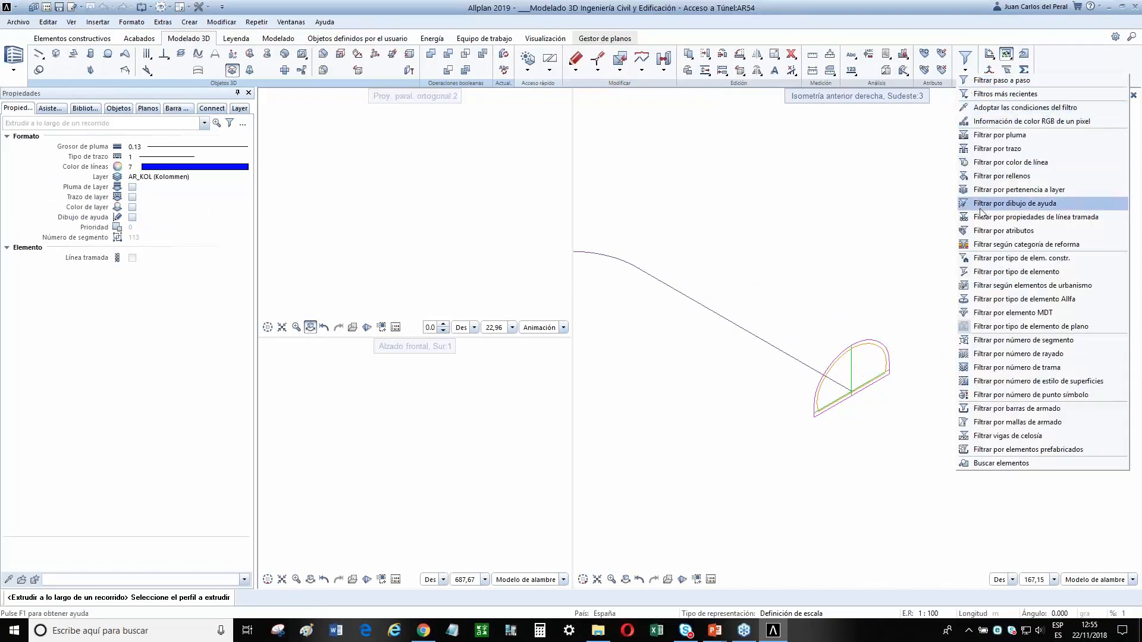
pyautogui.click(988, 163)
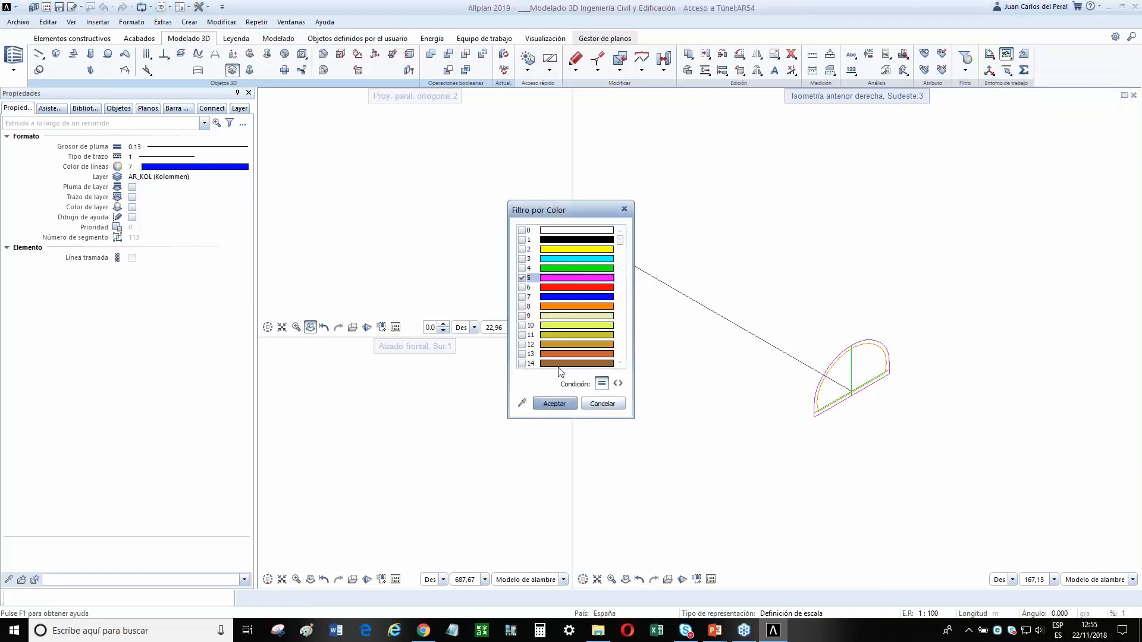
pyautogui.click(551, 405)
pyautogui.moveTo(757, 439); pyautogui.dragTo(845, 378)
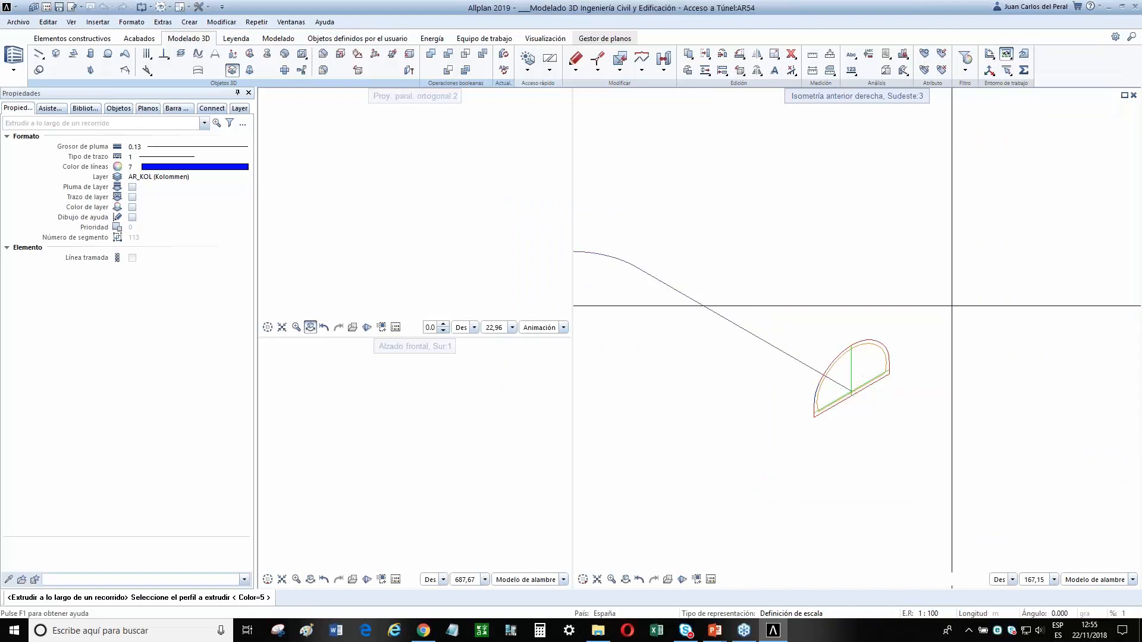
# Extrude the outer profile along the whole tunnel axis as a closed volume with 0 interior profiles.
pyautogui.scroll(-3, 774, 377)
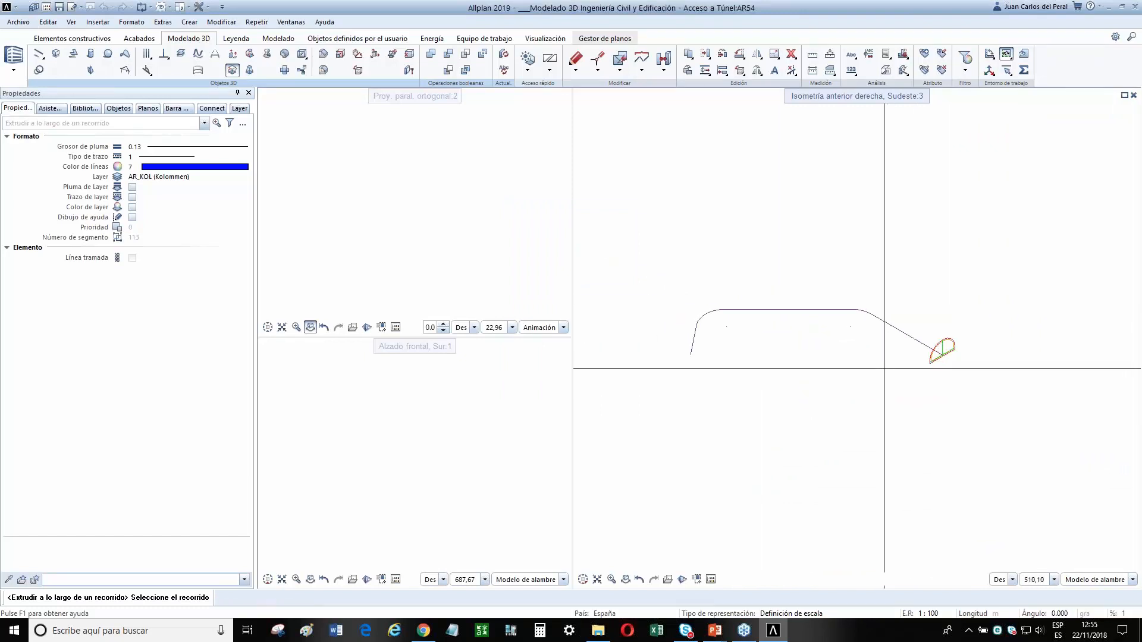
pyautogui.moveTo(887, 361); pyautogui.dragTo(694, 297)
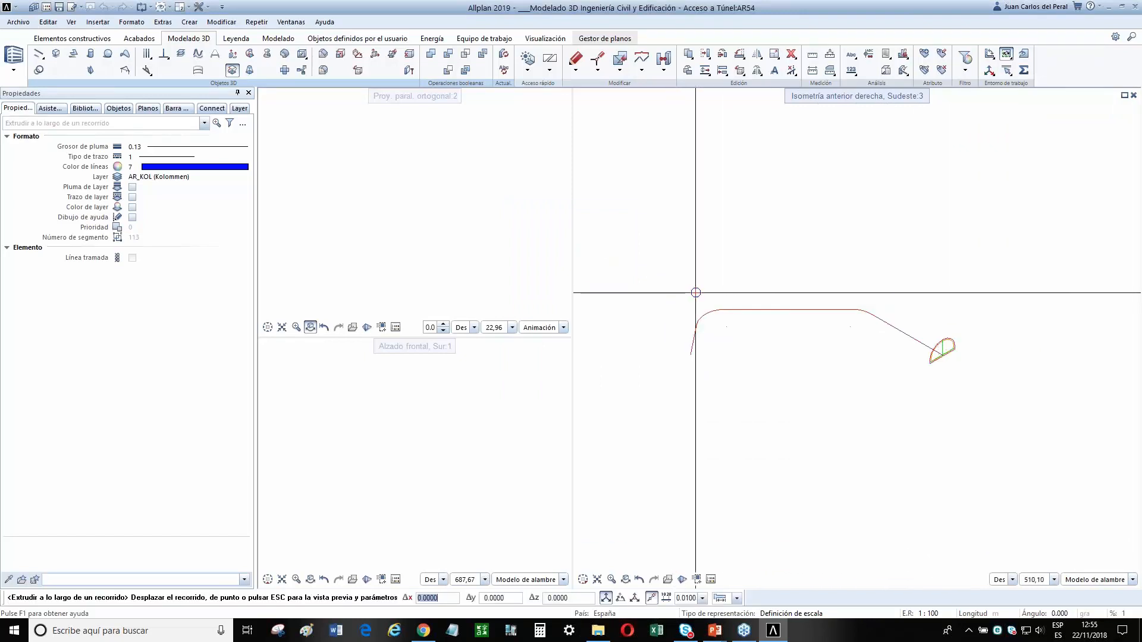
pyautogui.rightClick(729, 236)
pyautogui.click(719, 239)
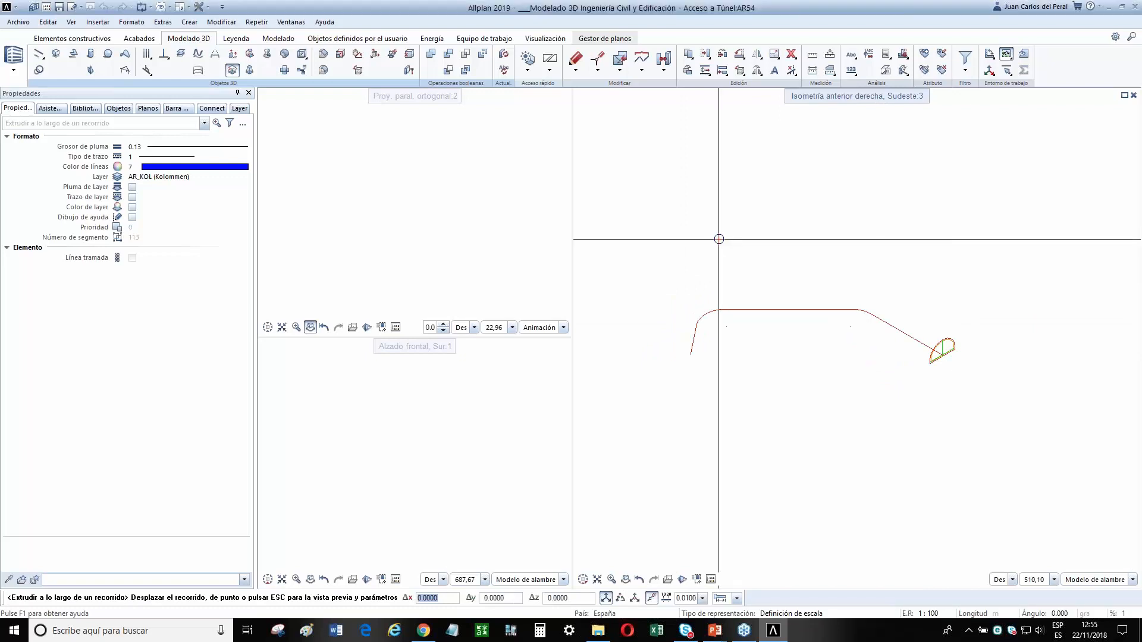
pyautogui.press('Escape')
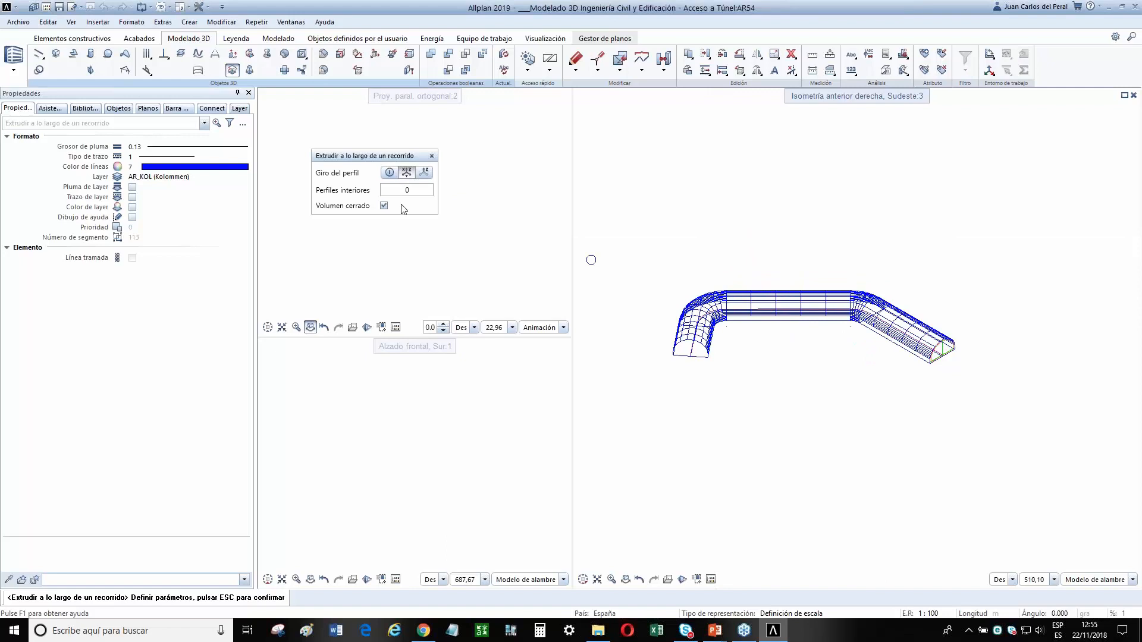
pyautogui.press('Escape')
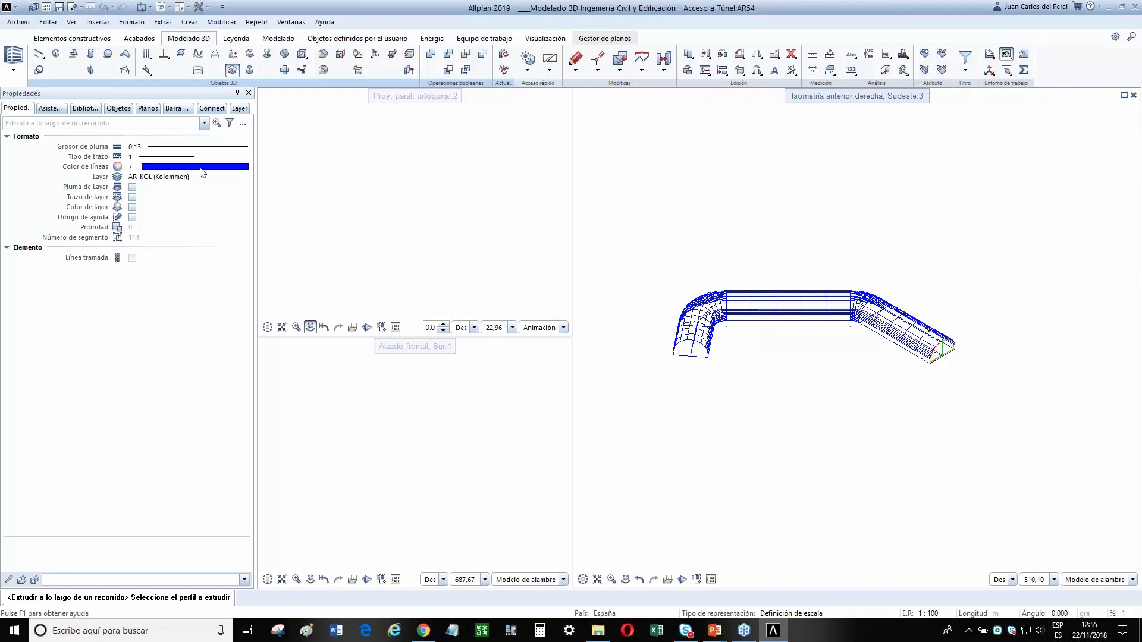
# Set the line colour to 8 and select the inner tunnel profile for extrusion, filtering by line colour 8.
pyautogui.click(201, 169)
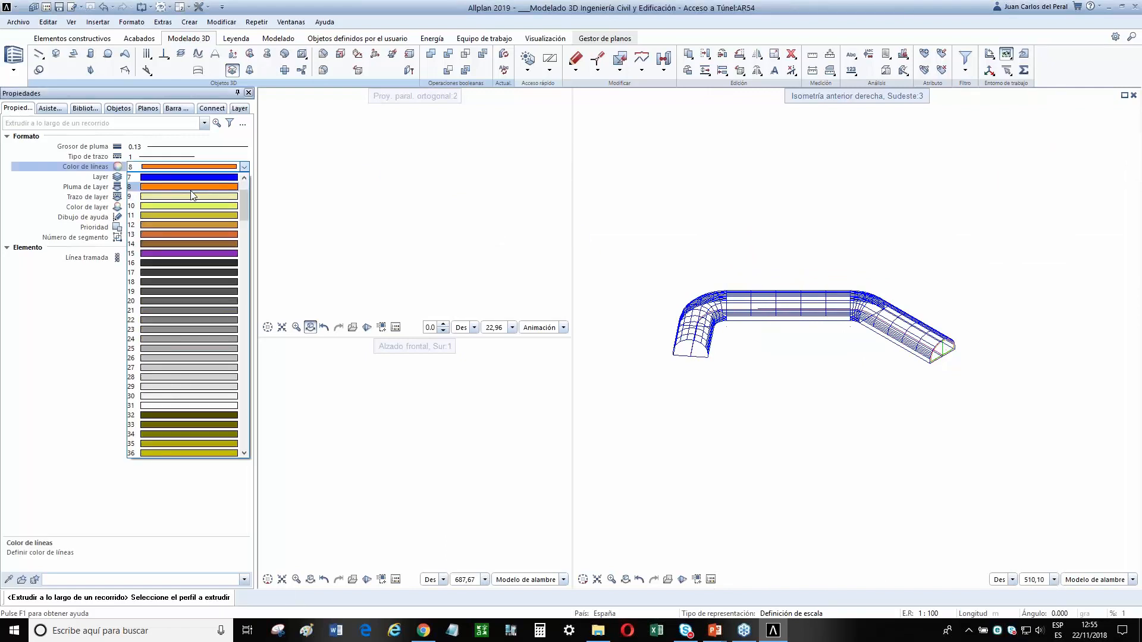
pyautogui.click(191, 191)
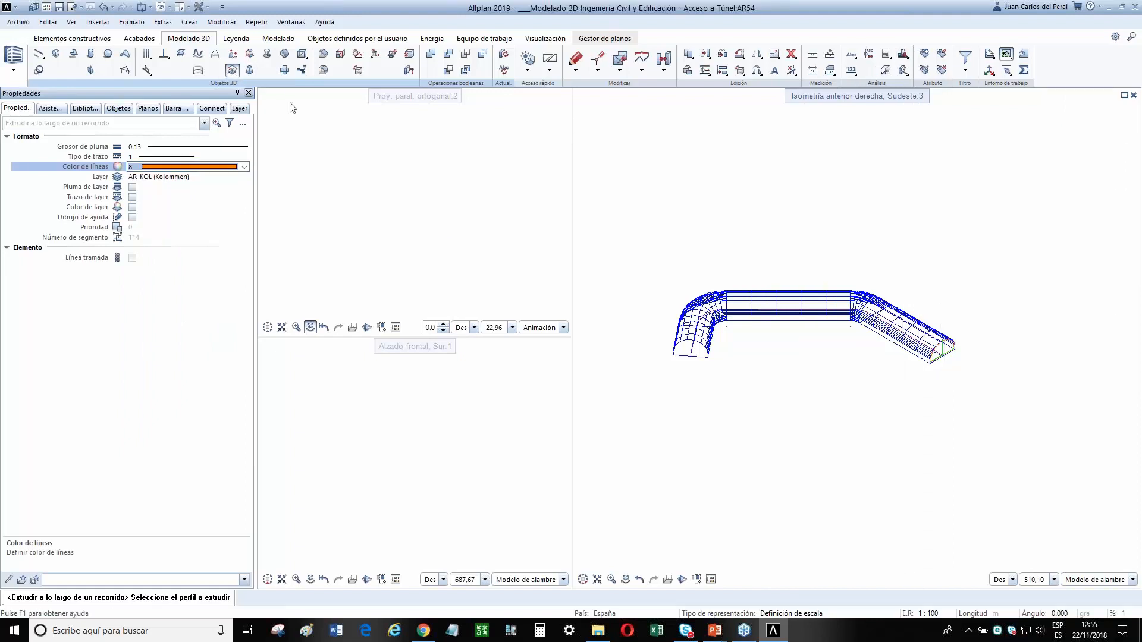
pyautogui.click(964, 66)
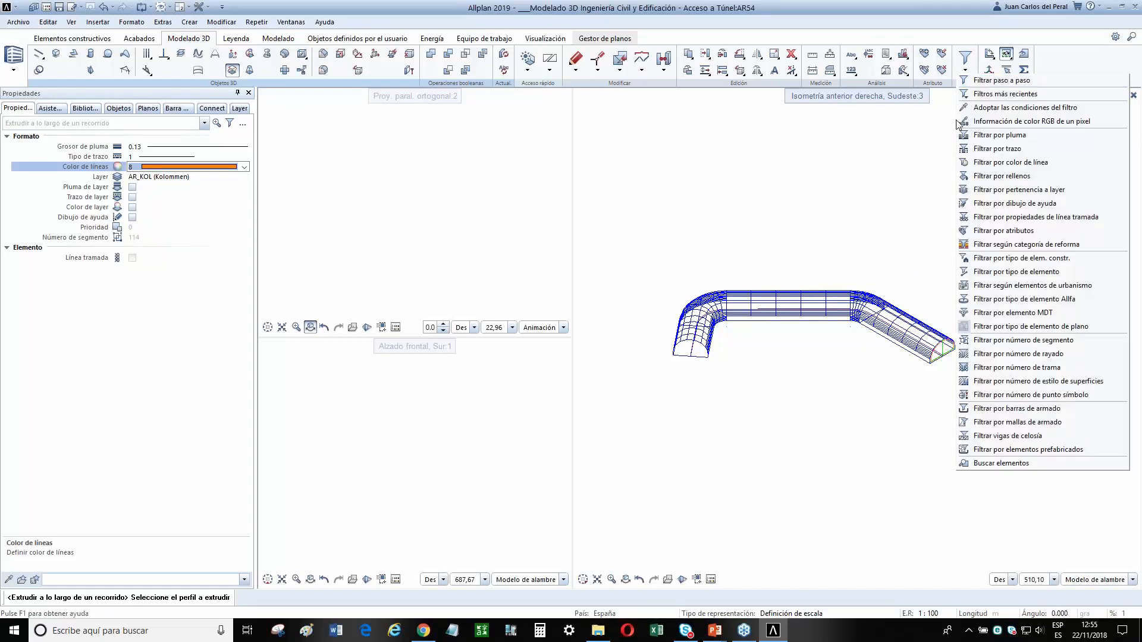
pyautogui.click(988, 165)
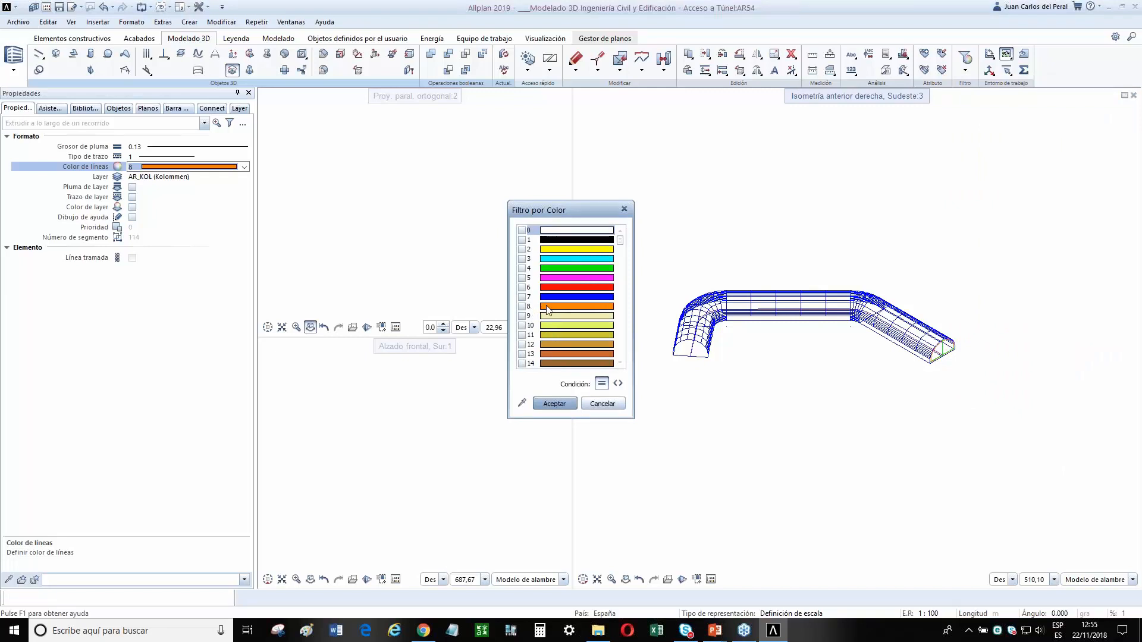
pyautogui.click(554, 404)
pyautogui.scroll(5, 827, 359)
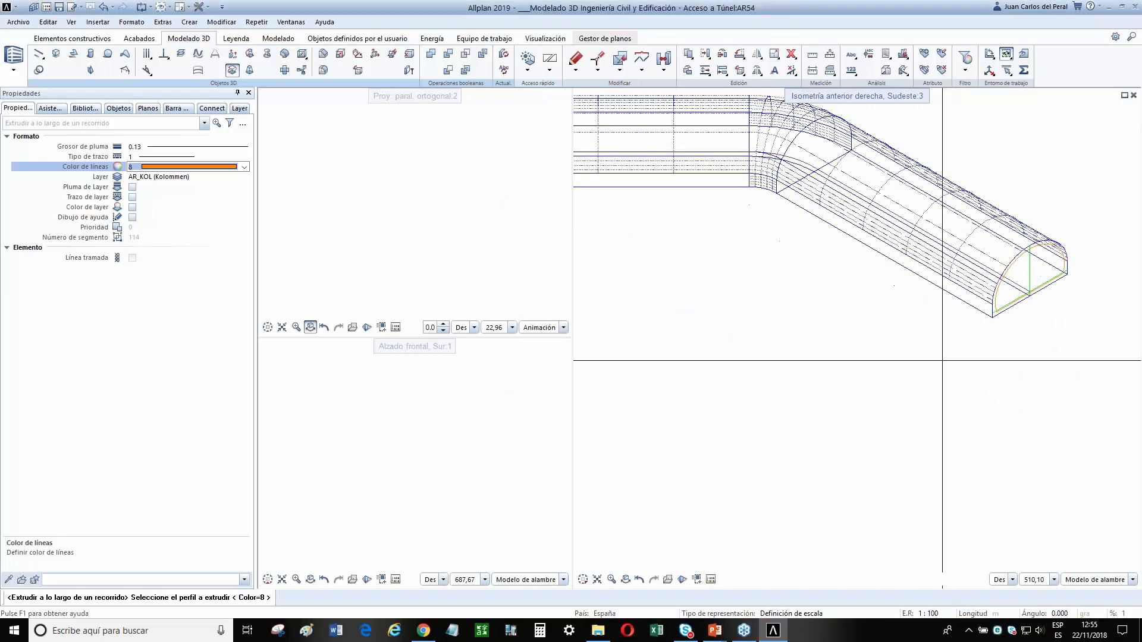
pyautogui.click(826, 359)
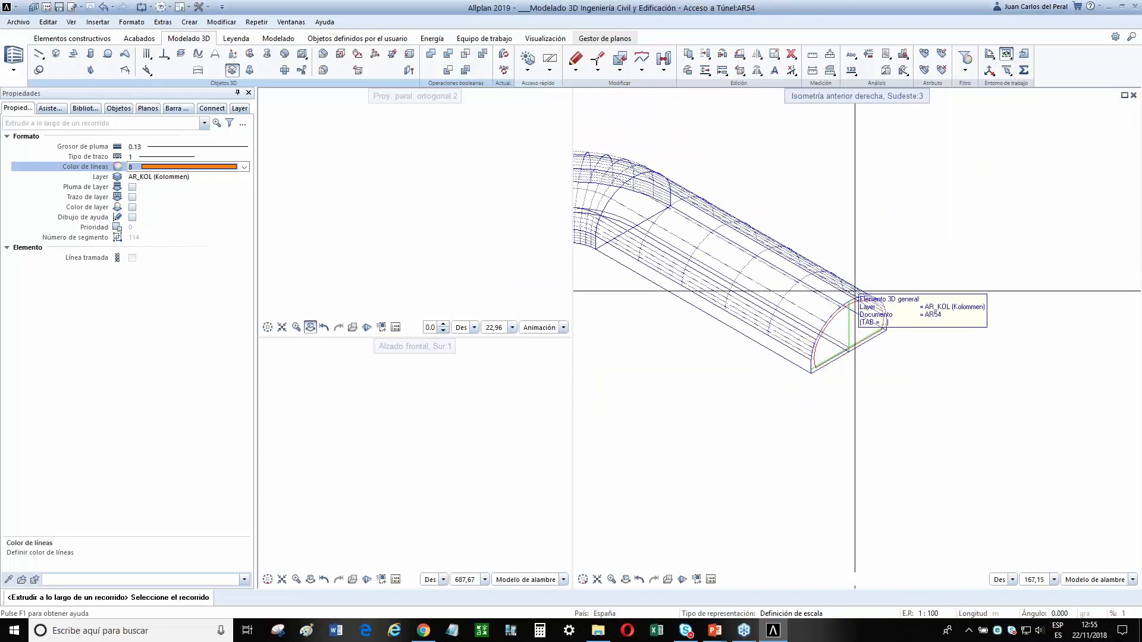
# Extrude the inner profile along the tunnel axis, filtering the path by line colour 15, as a closed volume with 0 interior profiles.
pyautogui.scroll(-4, 763, 319)
pyautogui.scroll(-1, 763, 319)
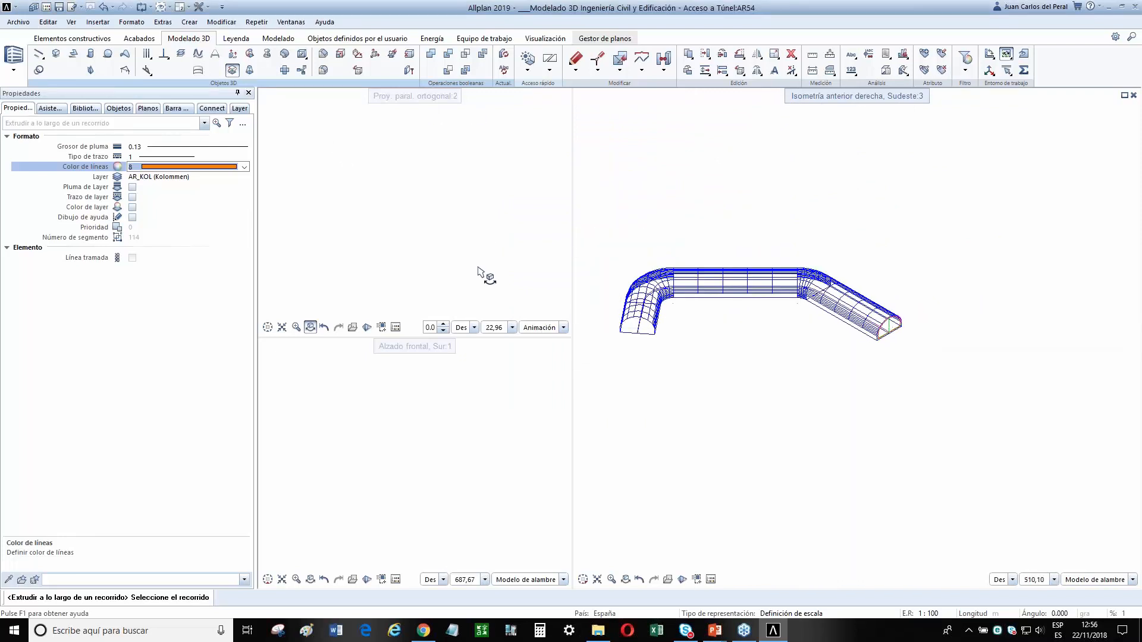
pyautogui.click(966, 67)
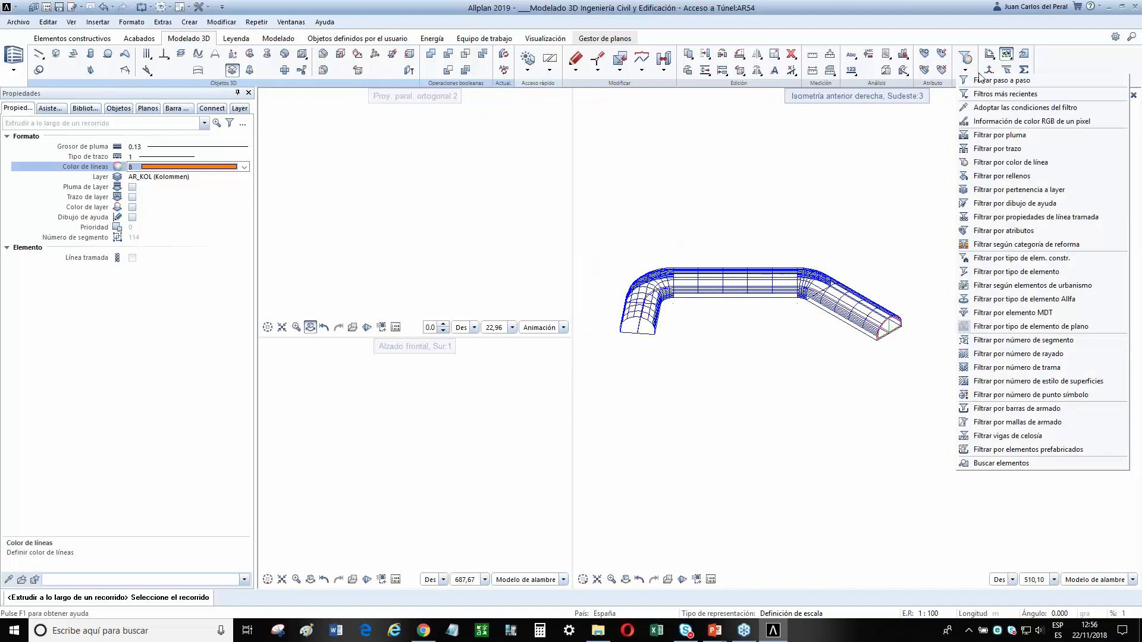
pyautogui.click(987, 166)
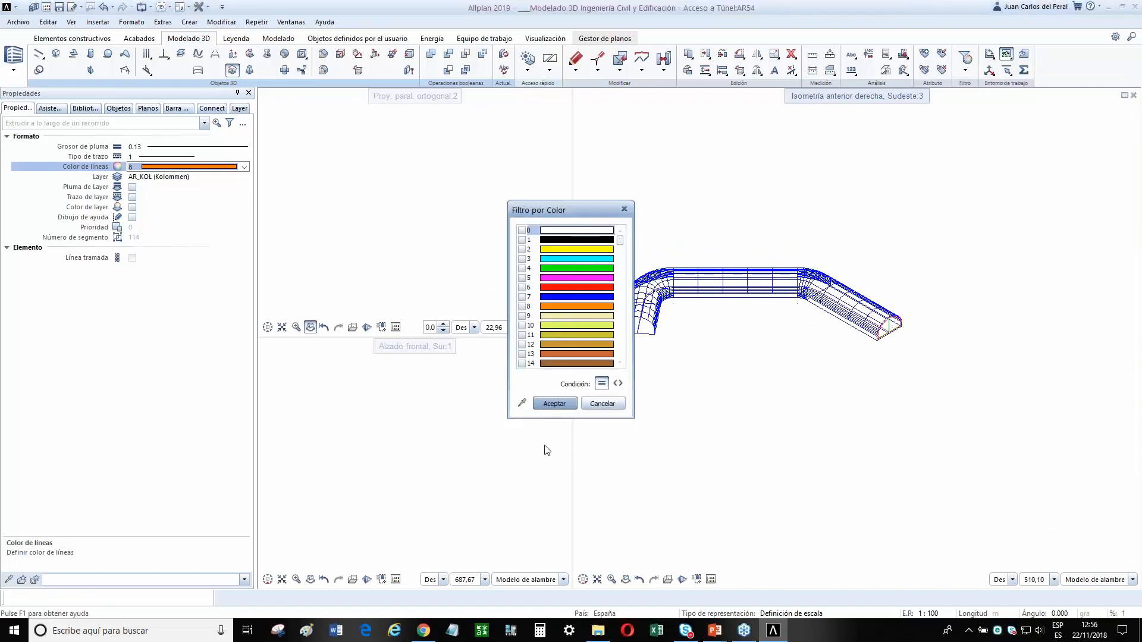
pyautogui.click(522, 404)
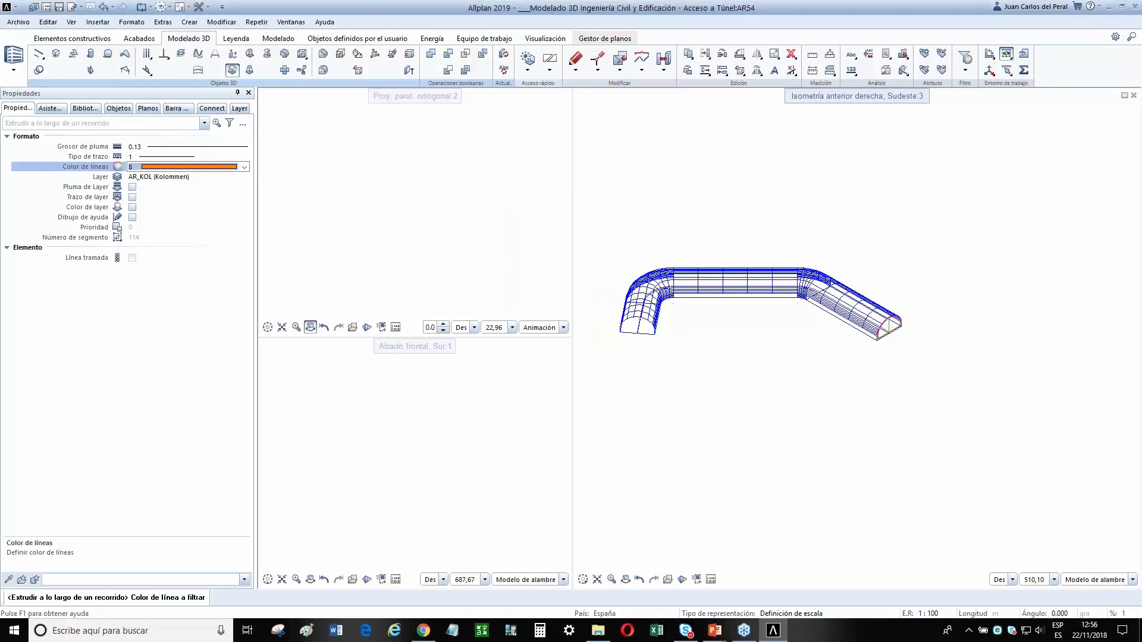
pyautogui.scroll(5, 928, 359)
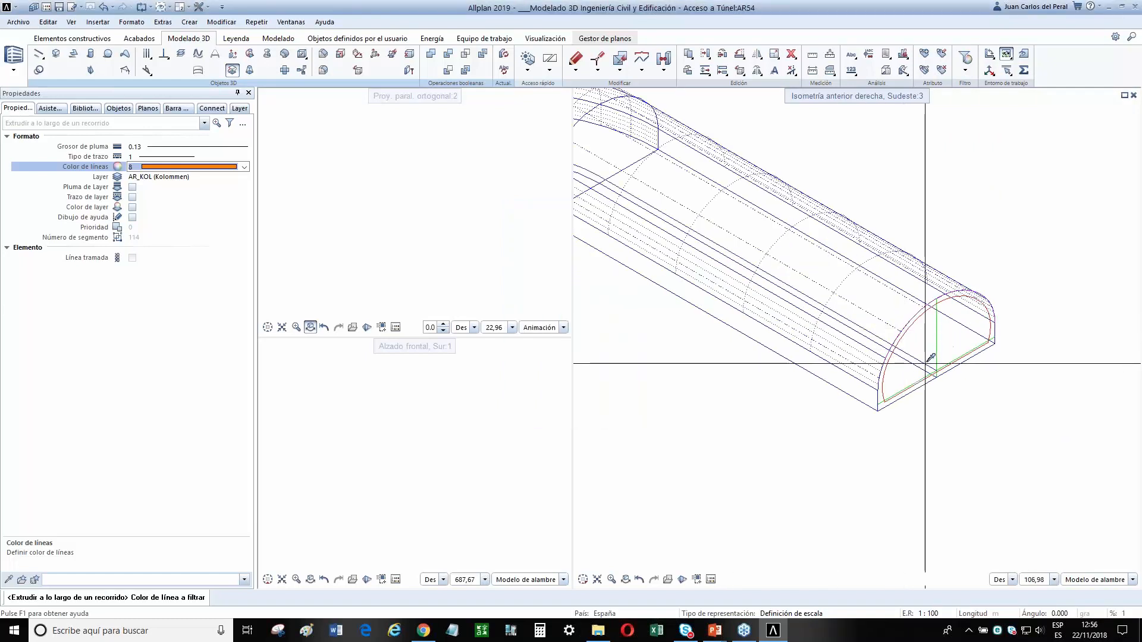
pyautogui.click(930, 358)
pyautogui.scroll(10, 928, 362)
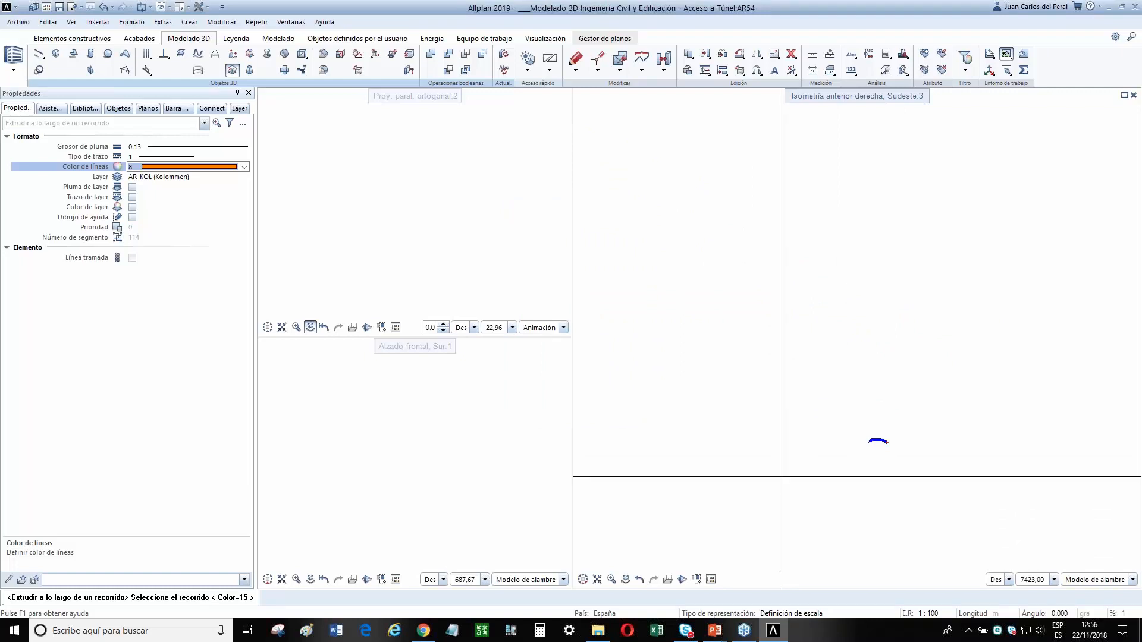
pyautogui.moveTo(902, 403); pyautogui.dragTo(901, 403)
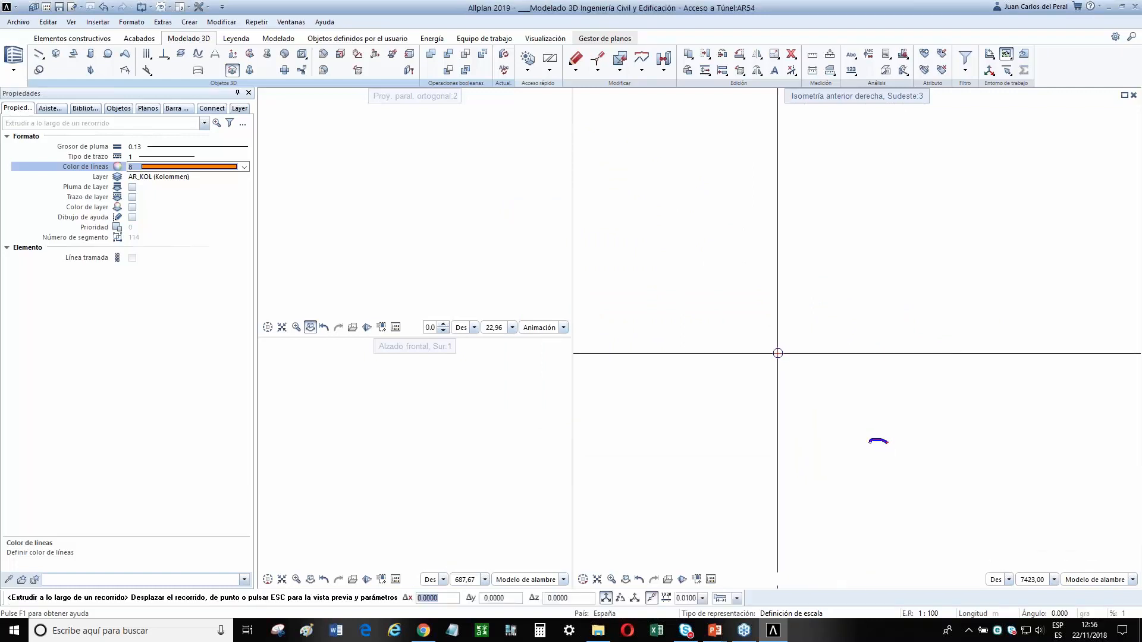
pyautogui.scroll(5, 857, 416)
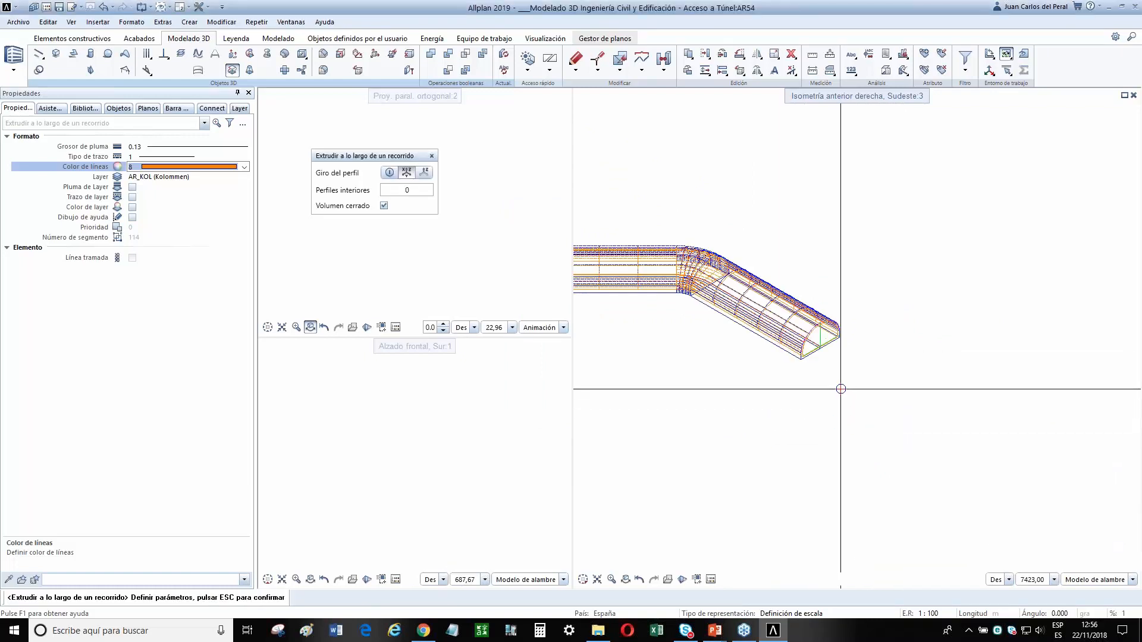
pyautogui.press('Escape')
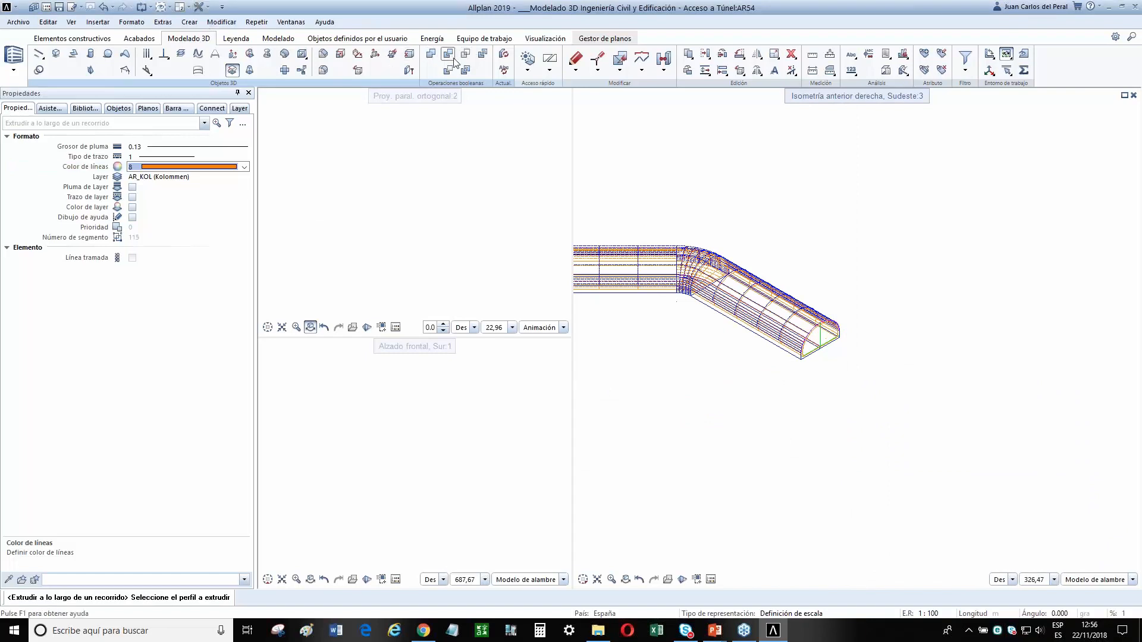
# Subtract the inner extruded solid from the outer tunnel solid to hollow out the tunnel.
pyautogui.click(449, 71)
pyautogui.scroll(5, 793, 311)
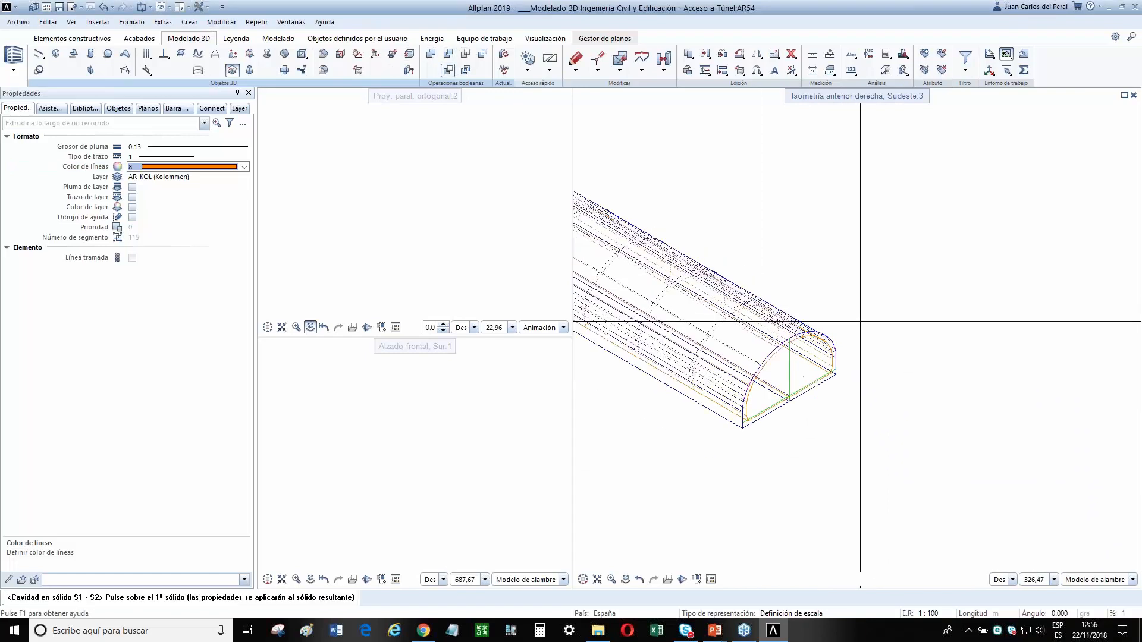
pyautogui.click(753, 314)
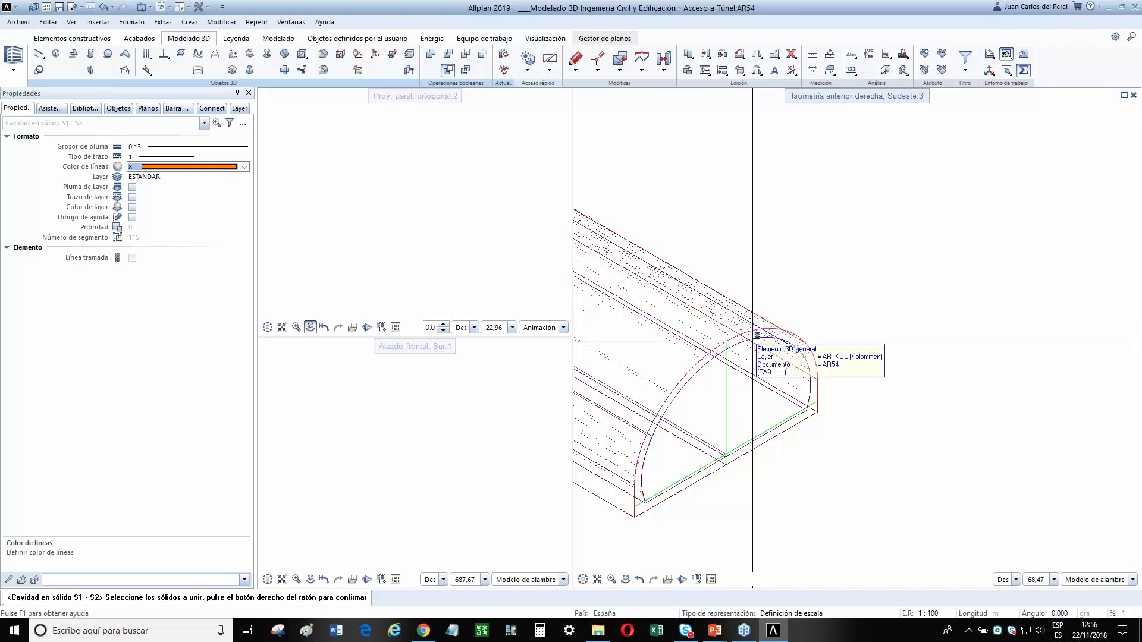
pyautogui.rightClick(837, 288)
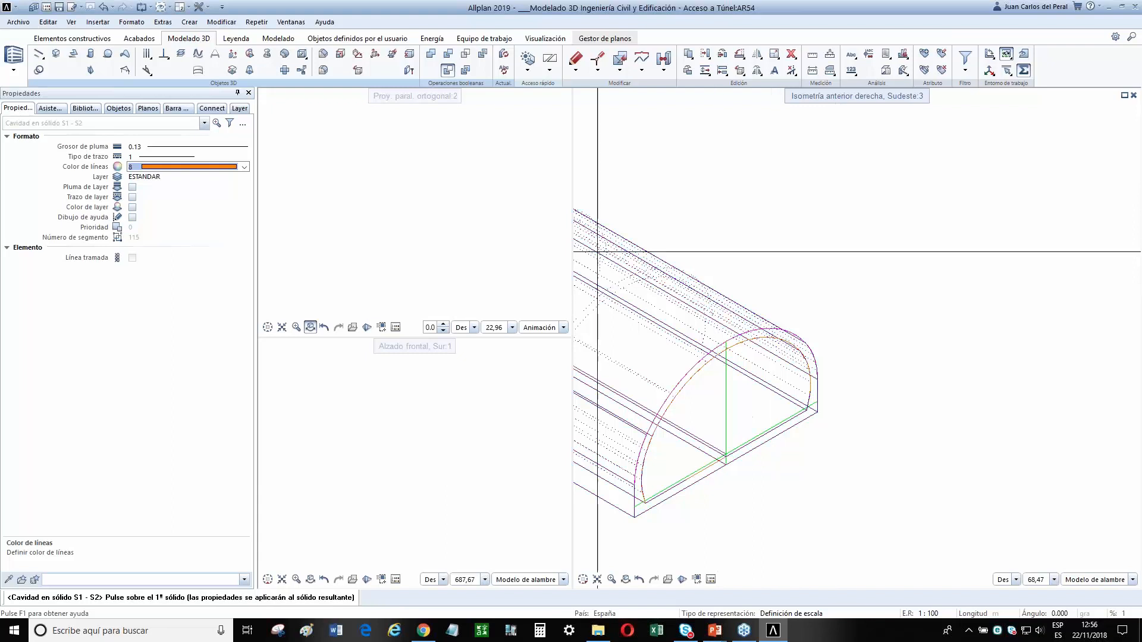
# Examine the hollowed tunnel and its open mouth in the shaded animation view.
pyautogui.middleClick(478, 238)
pyautogui.middleClick(478, 237)
pyautogui.moveTo(424, 205); pyautogui.dragTo(536, 219)
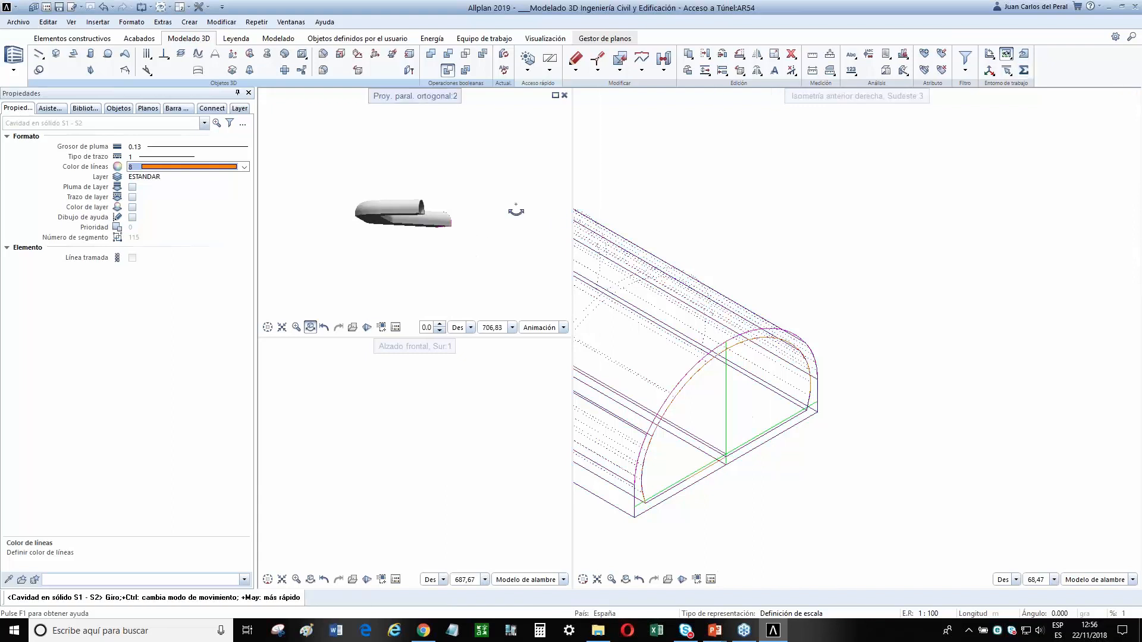
pyautogui.scroll(5, 410, 211)
pyautogui.scroll(-3, 420, 213)
pyautogui.moveTo(428, 214)
pyautogui.mouseDown()
pyautogui.moveTo(512, 178)
pyautogui.moveTo(617, 186)
pyautogui.mouseUp()
pyautogui.moveTo(515, 228)
pyautogui.mouseDown()
pyautogui.moveTo(382, 212)
pyautogui.moveTo(394, 214)
pyautogui.mouseUp()
pyautogui.scroll(3, 395, 214)
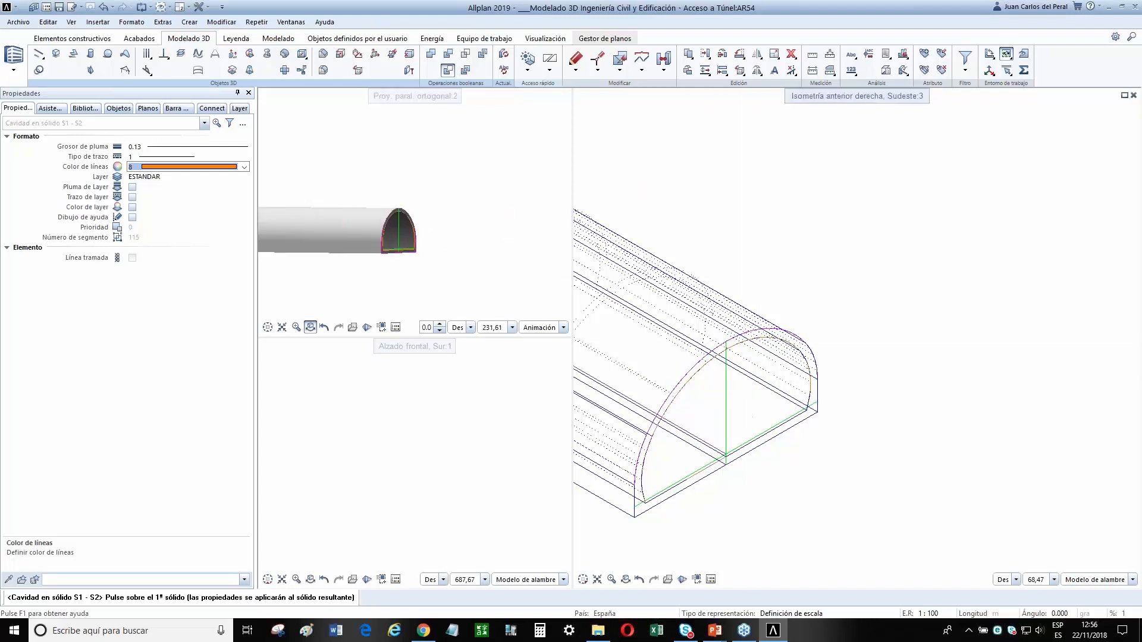
# Draw a vertical rectangular 3D surface about 10.67 by 4.60 m across the tunnel mouth, reaching up to the crown of the vault.
pyautogui.moveTo(758, 381); pyautogui.dragTo(893, 357, button='middle')
pyautogui.scroll(-1, 893, 357)
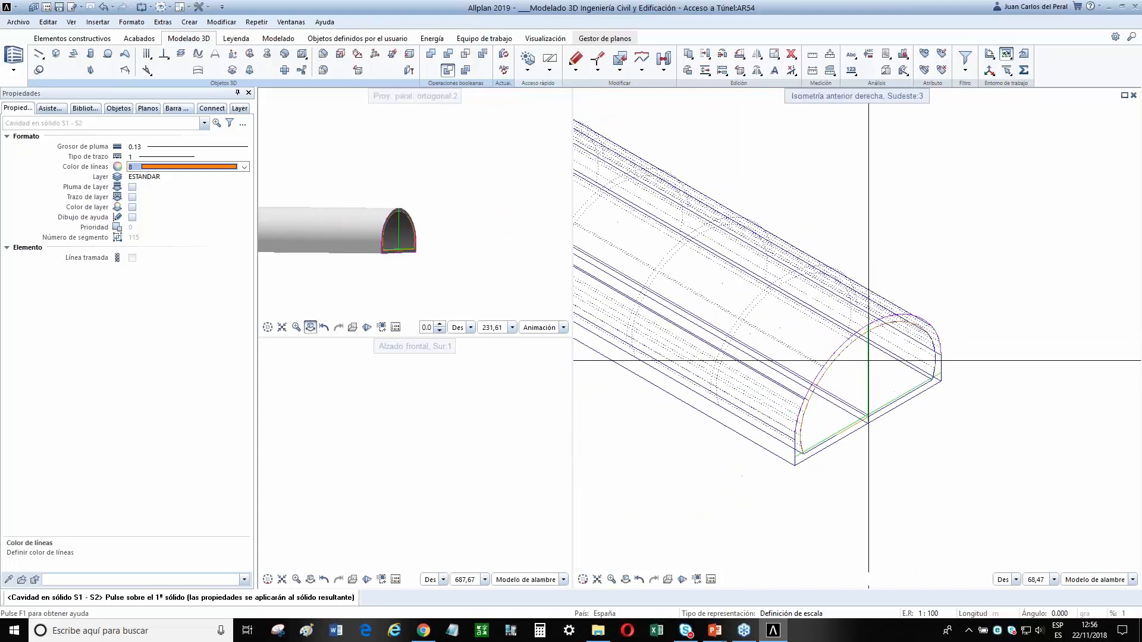
pyautogui.click(72, 56)
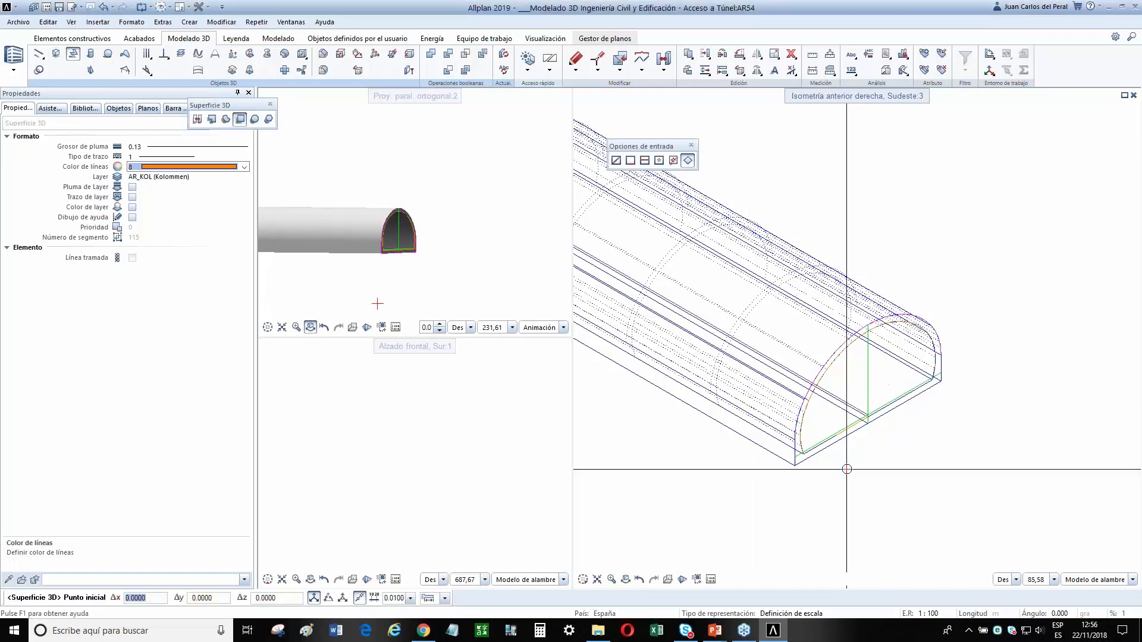
pyautogui.scroll(1, 847, 471)
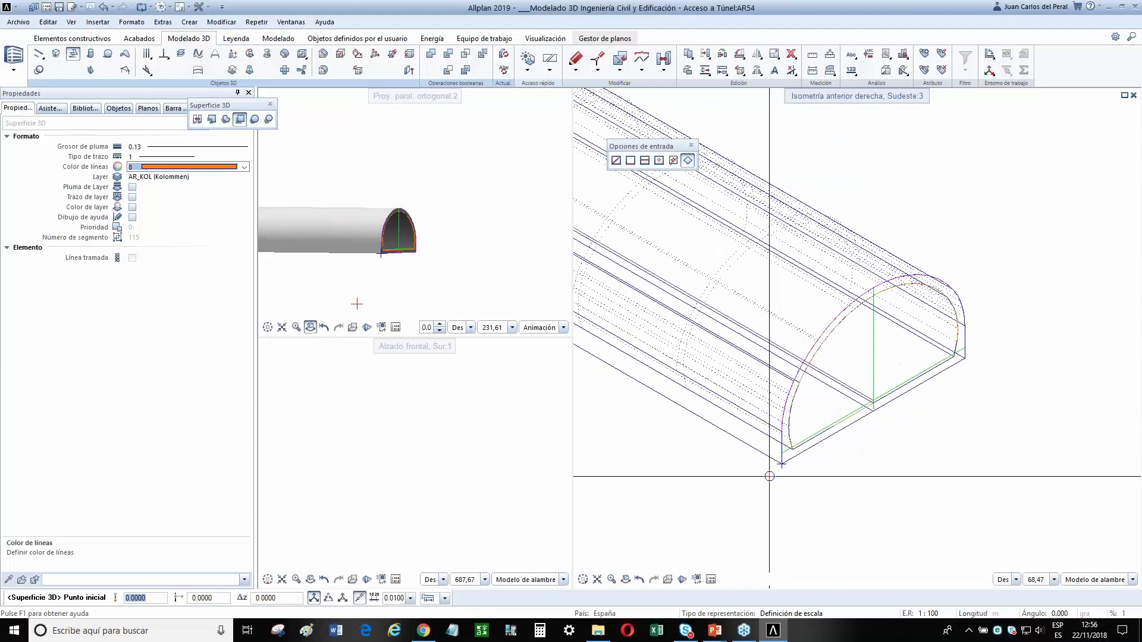
pyautogui.click(750, 483)
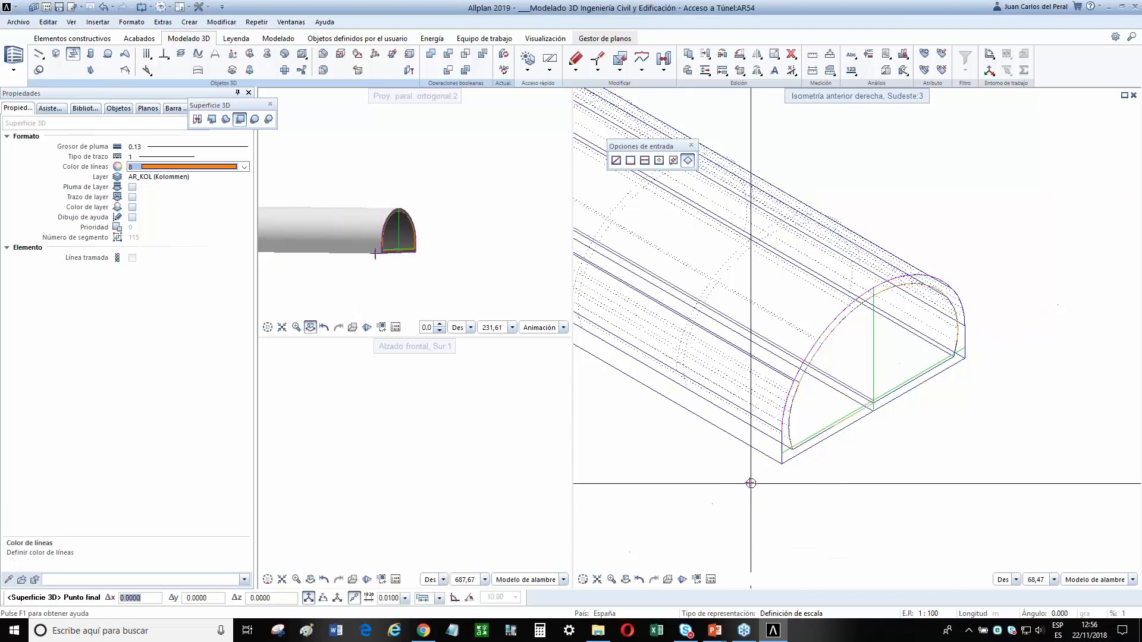
pyautogui.click(963, 358)
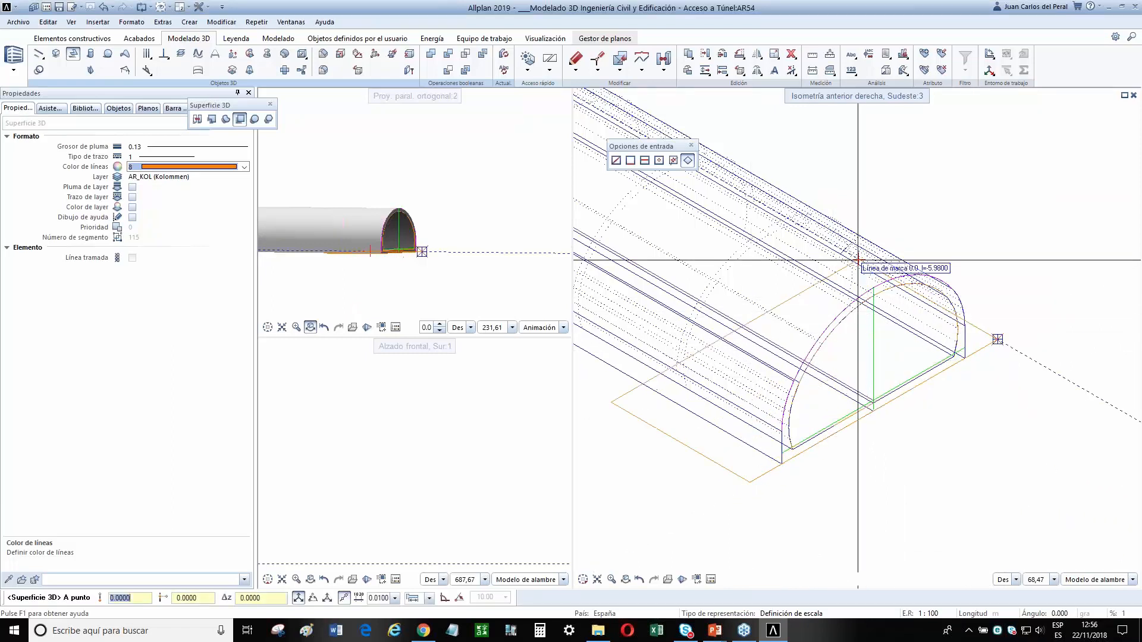
pyautogui.click(688, 161)
pyautogui.scroll(6, 861, 299)
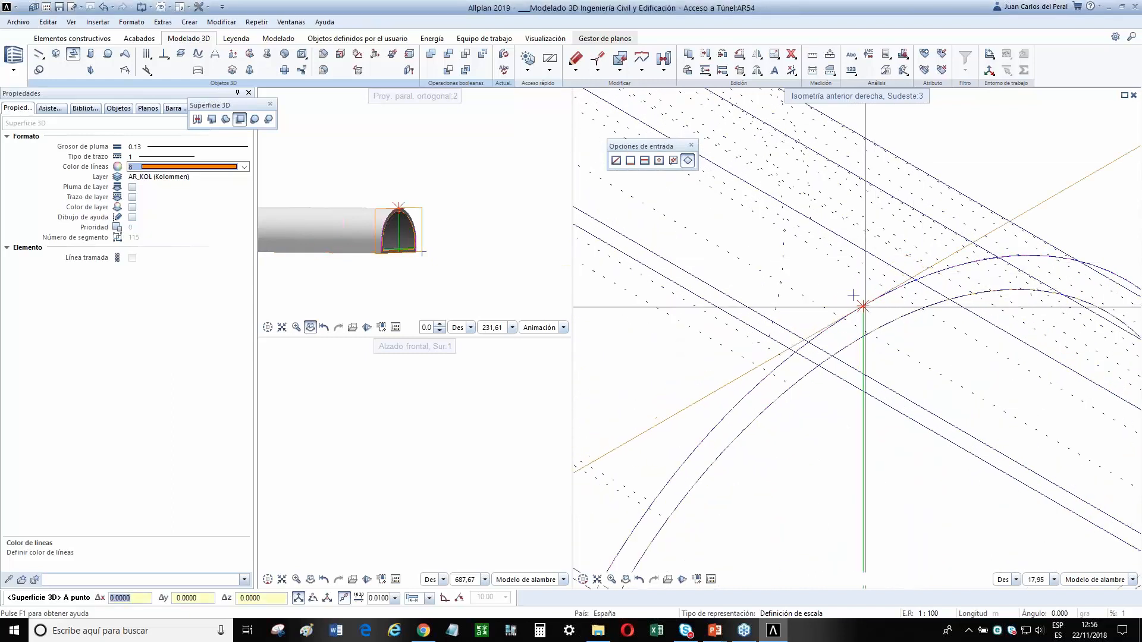
pyautogui.click(863, 307)
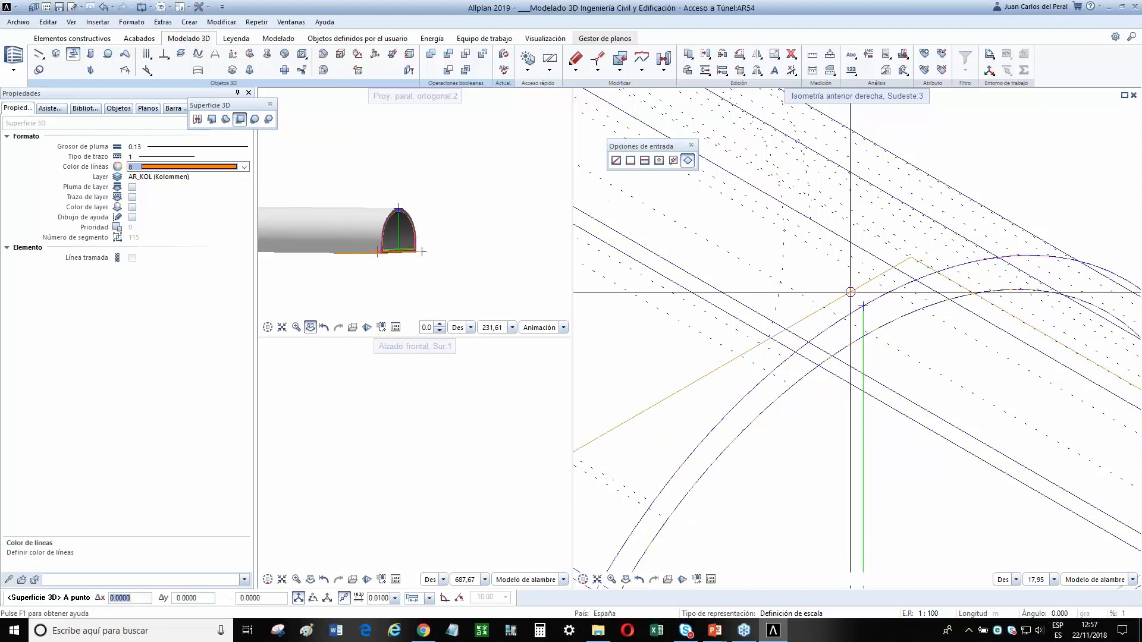
pyautogui.scroll(-3, 845, 284)
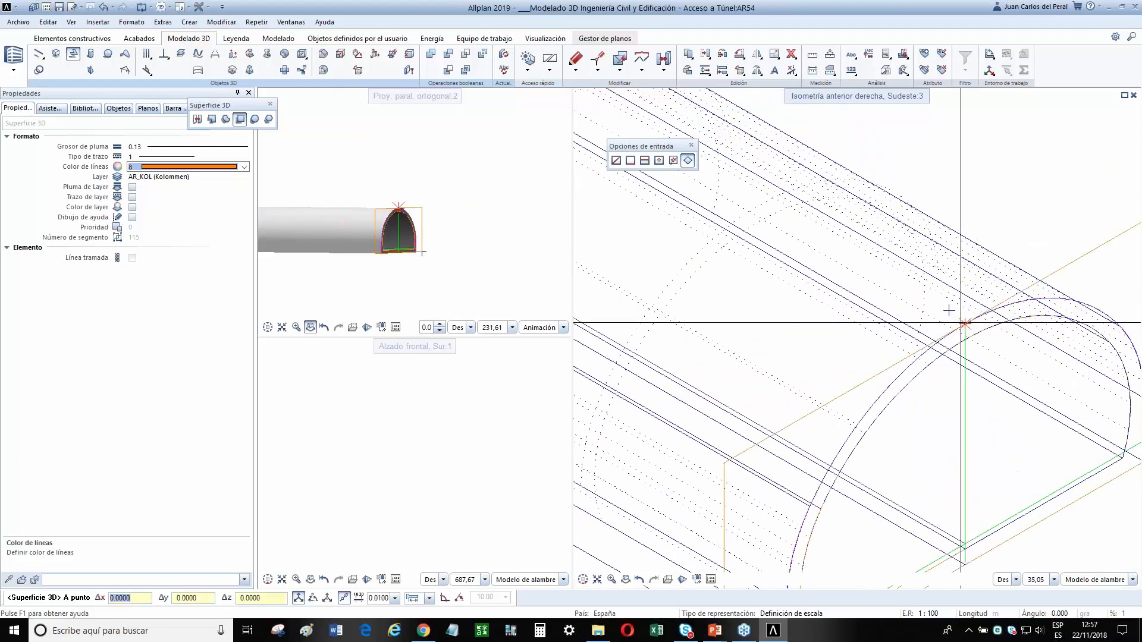
pyautogui.click(965, 324)
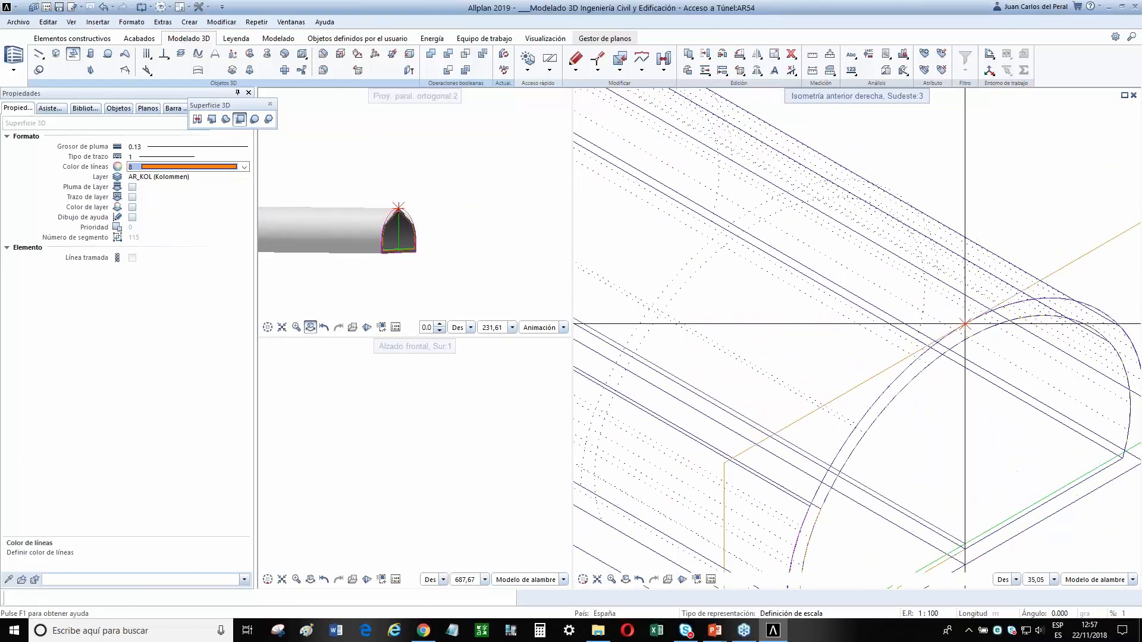
pyautogui.scroll(-4, 1038, 323)
pyautogui.press('Escape')
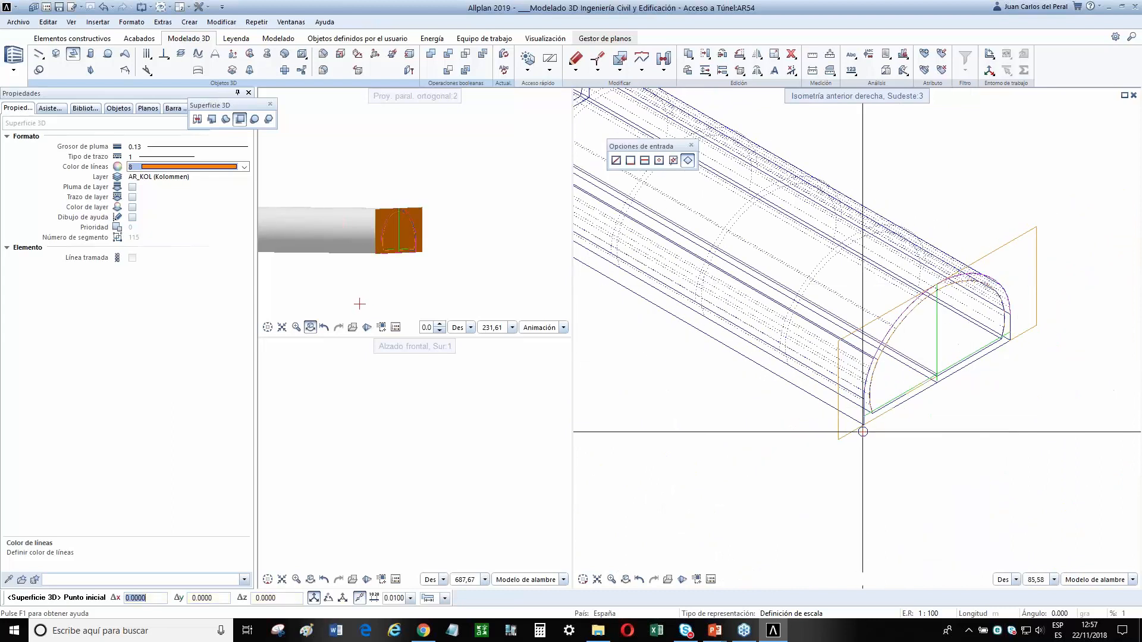
pyautogui.press('Escape')
# Rotate the rectangular surface in 3D about its lower edge so that it leans away from the tunnel mouth.
pyautogui.click(1037, 248)
pyautogui.click(1036, 250)
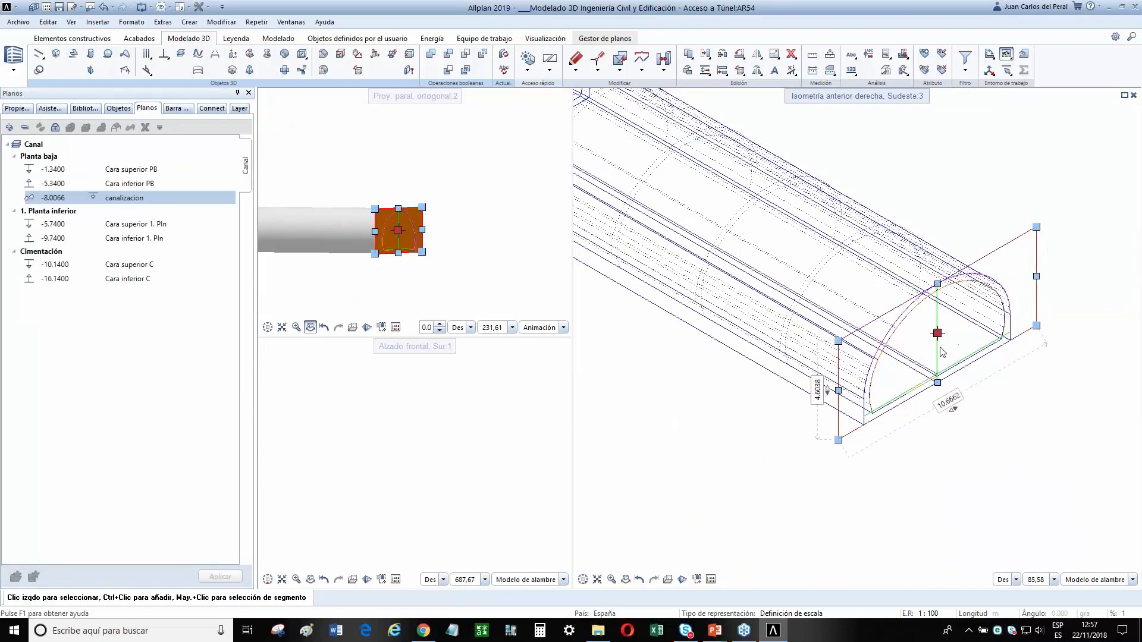
pyautogui.moveTo(1038, 330)
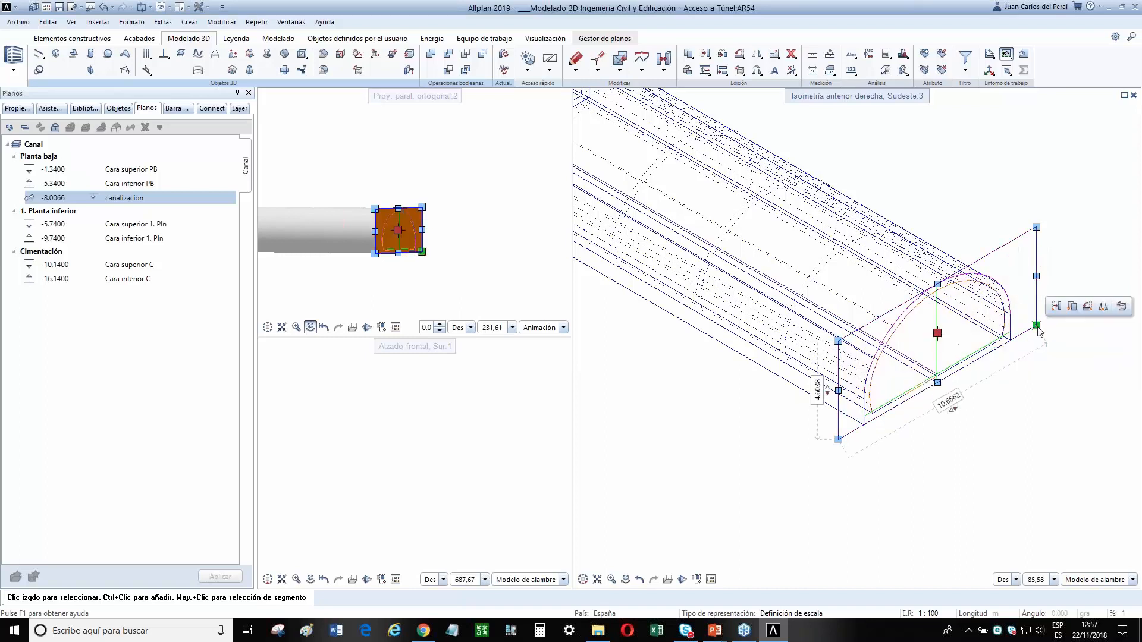
pyautogui.click(1122, 307)
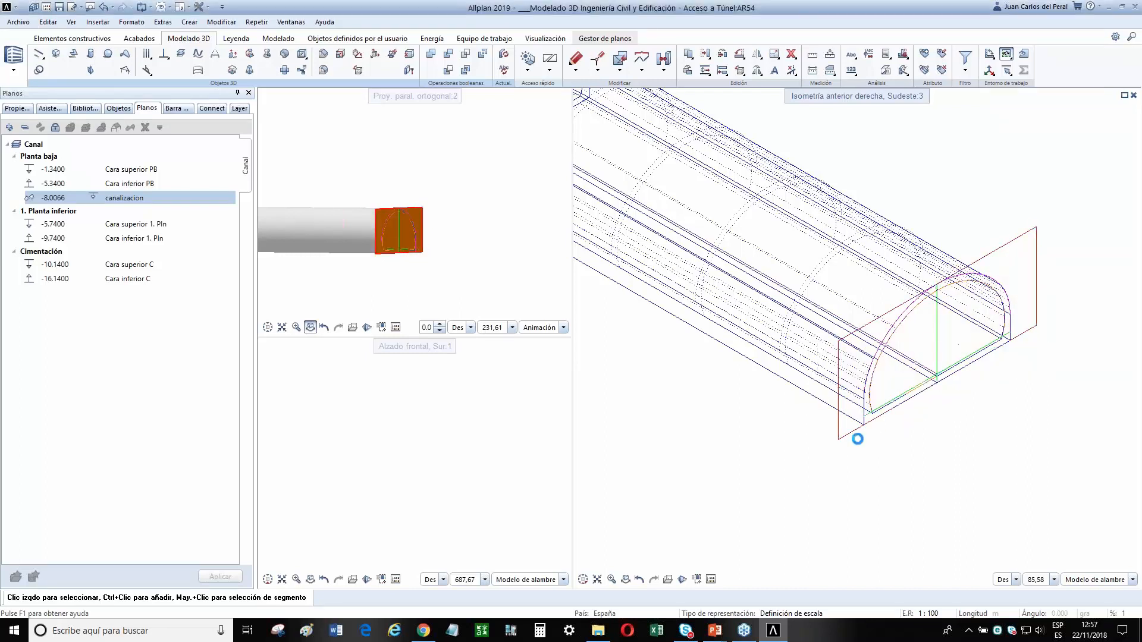
pyautogui.click(838, 441)
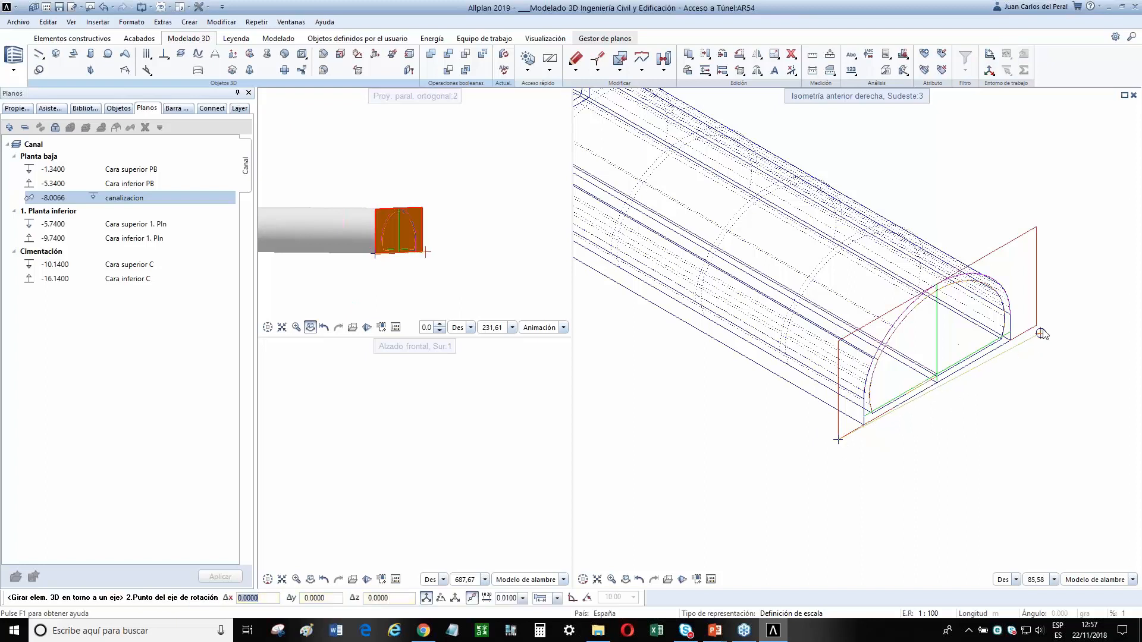
pyautogui.click(1060, 333)
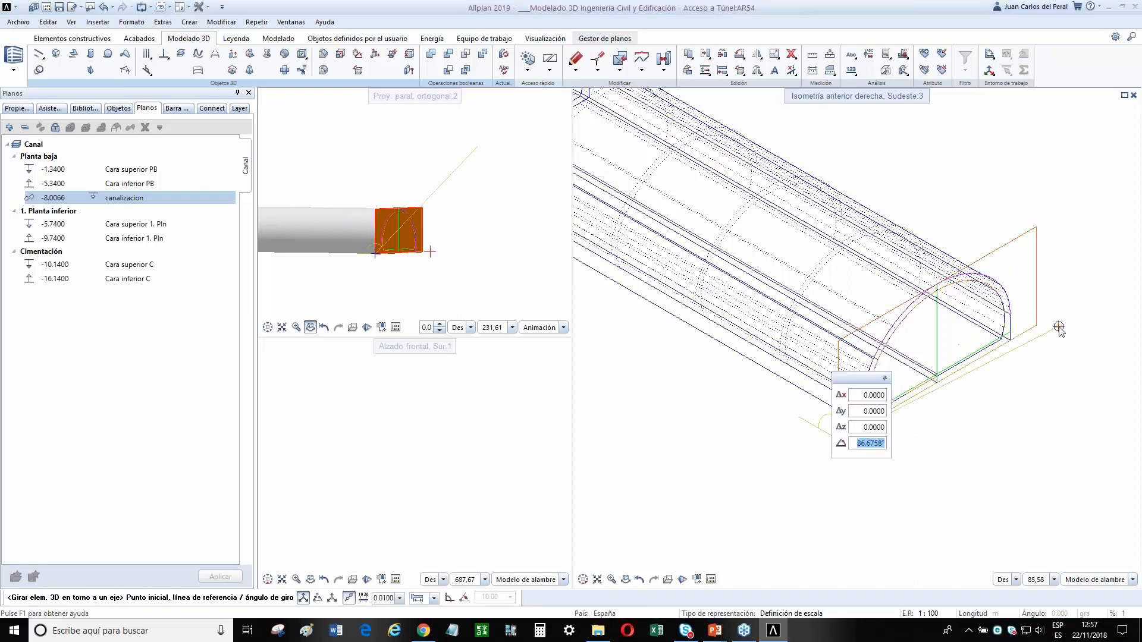
pyautogui.press('Return')
pyautogui.click(957, 352)
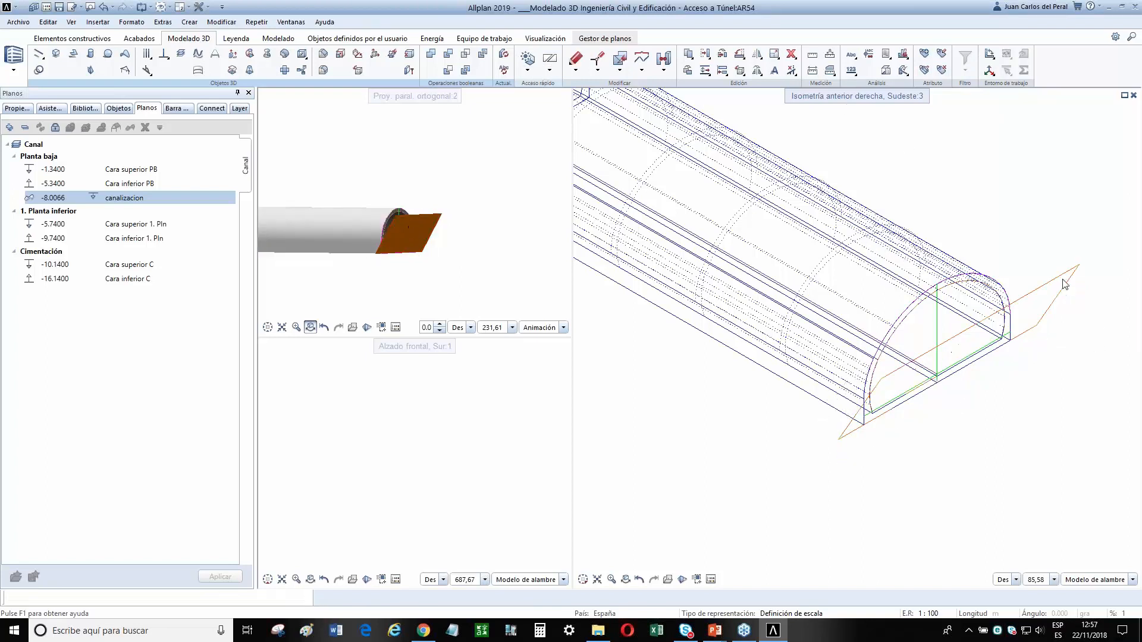
# Try to rotate the inclined surface again about its lower edge, using that edge's end corner as the angle reference.
pyautogui.click(1036, 326)
pyautogui.click(1103, 307)
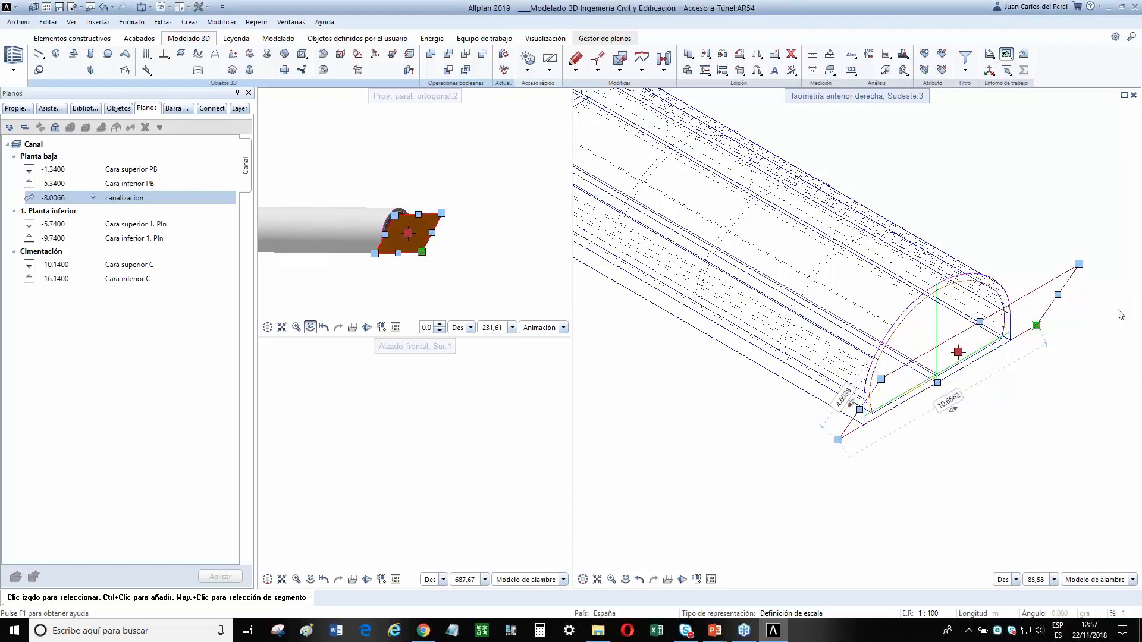
pyautogui.click(838, 440)
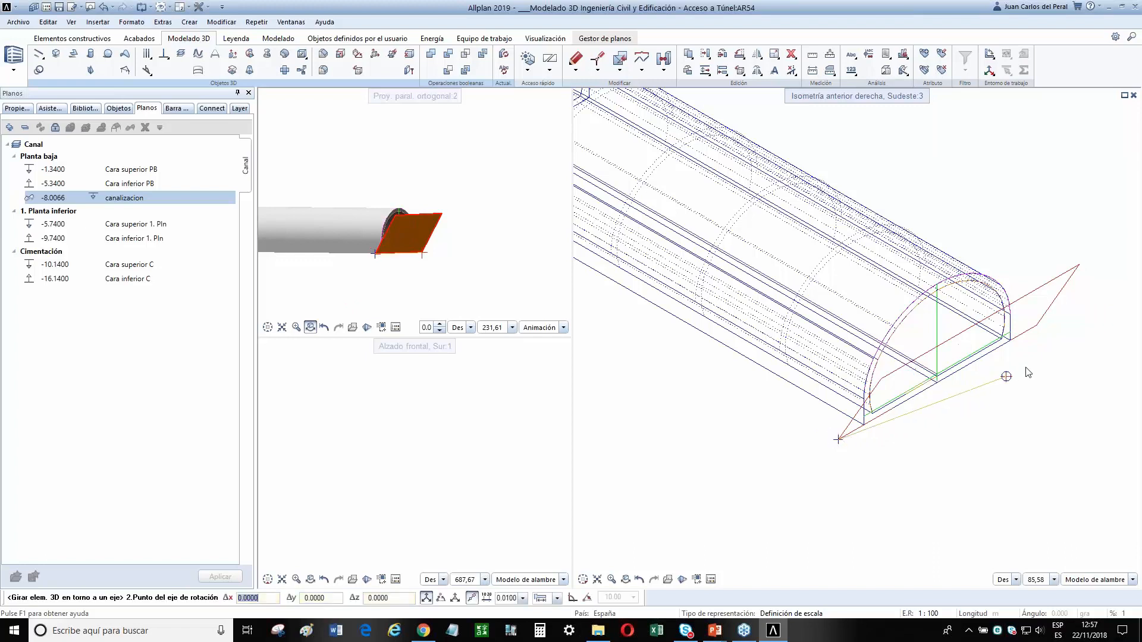
pyautogui.click(1055, 346)
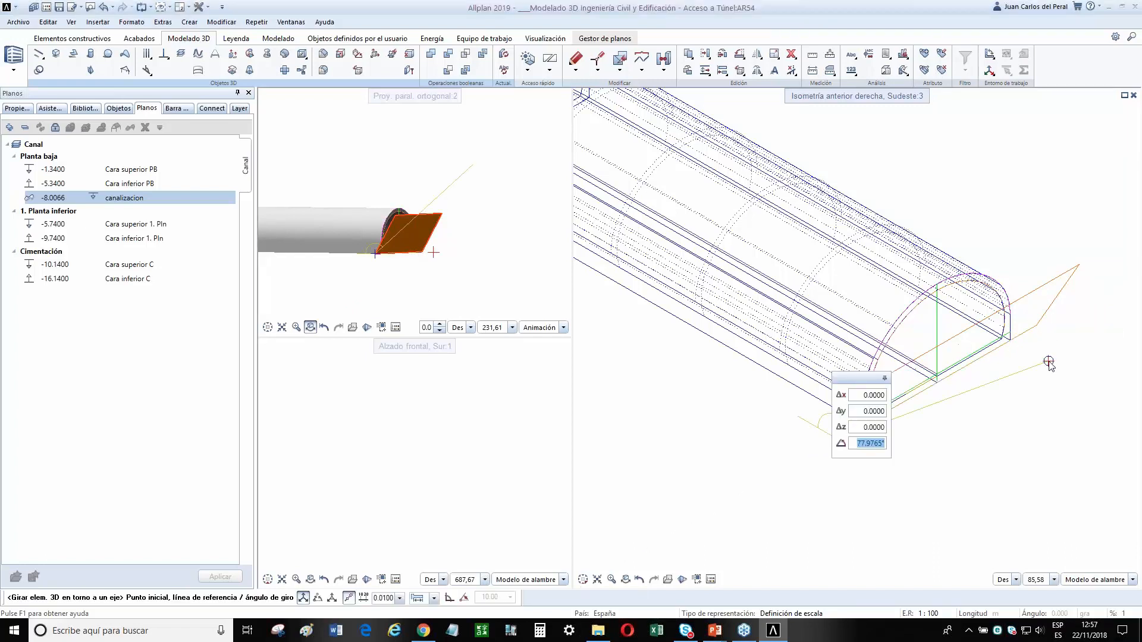
pyautogui.click(1037, 329)
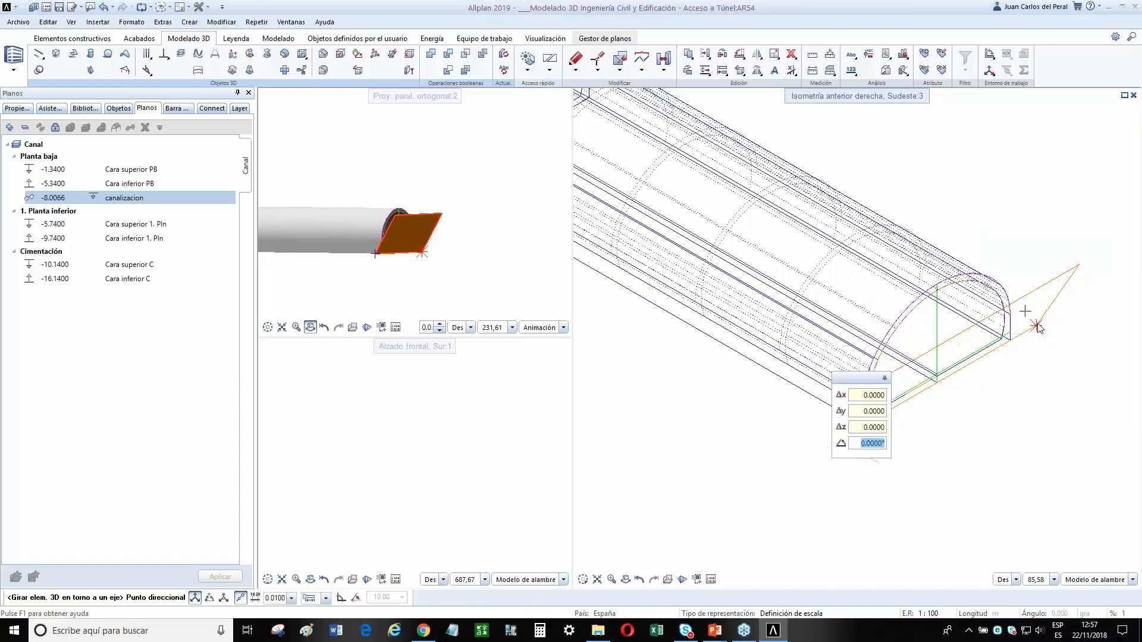
pyautogui.click(1036, 327)
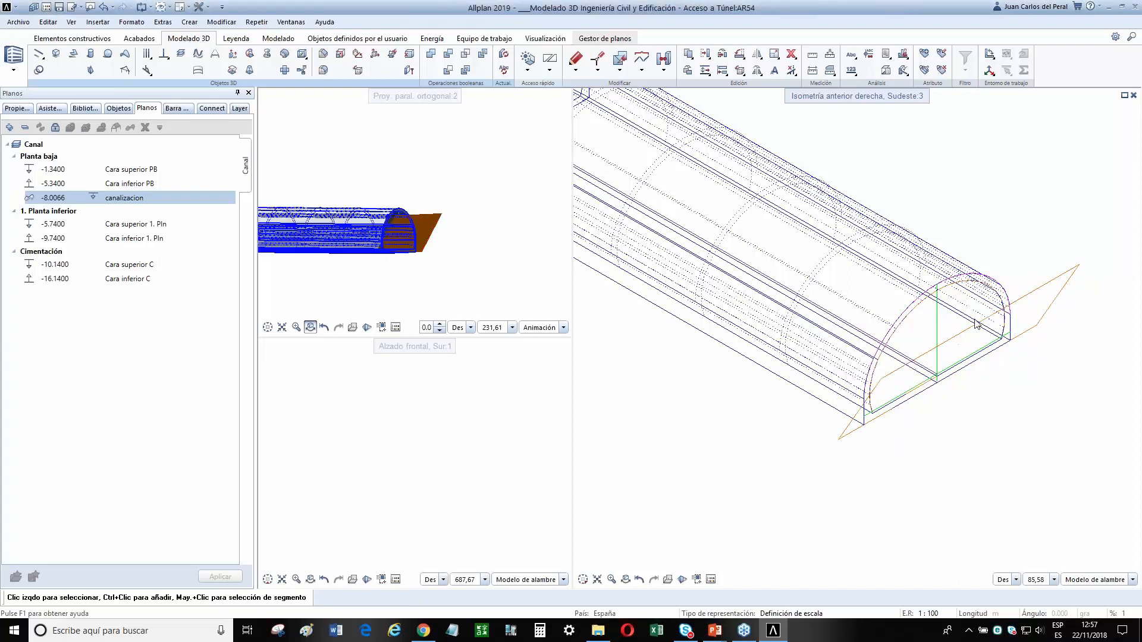
# Rotate the inclined surface in 3D by -60° about its lower edge so that it leans back over the tunnel.
pyautogui.click(1045, 322)
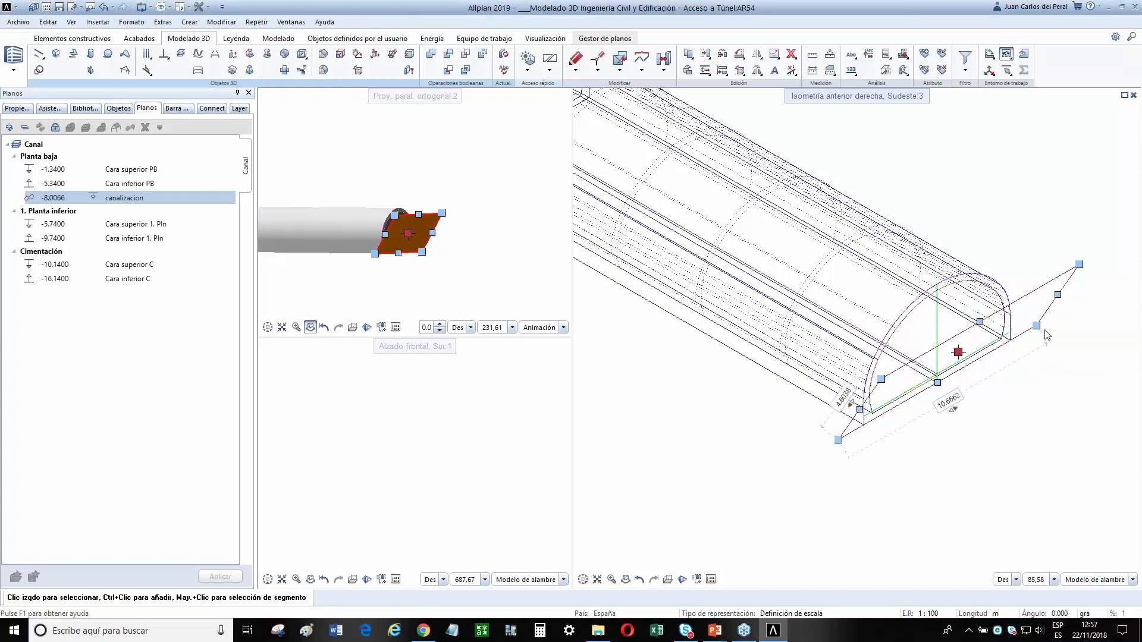
pyautogui.click(1039, 327)
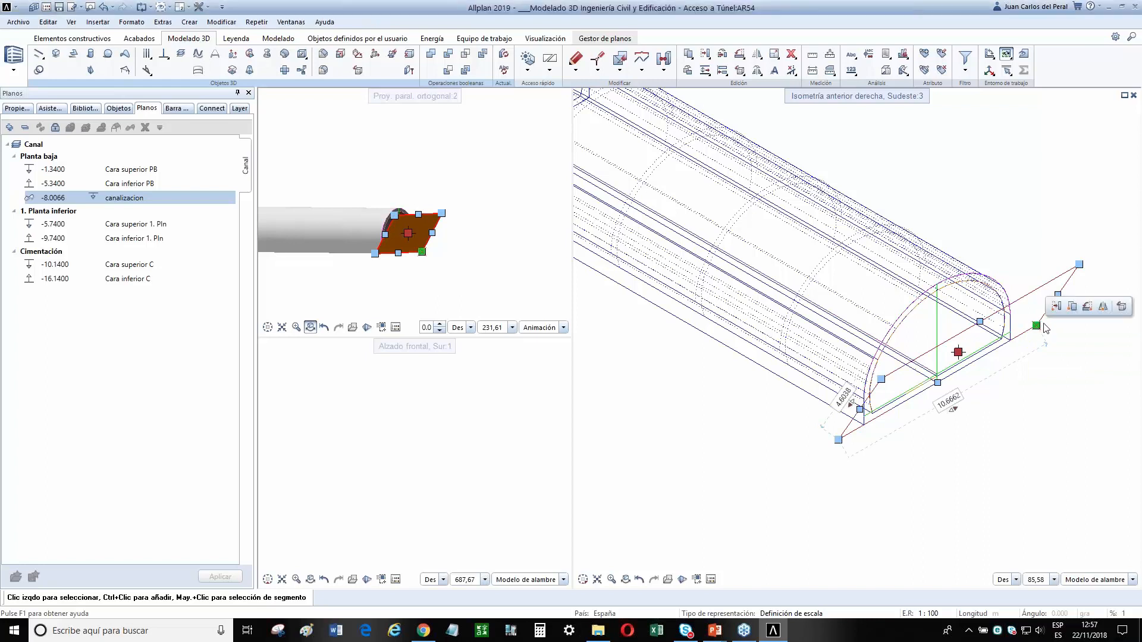
pyautogui.click(1121, 307)
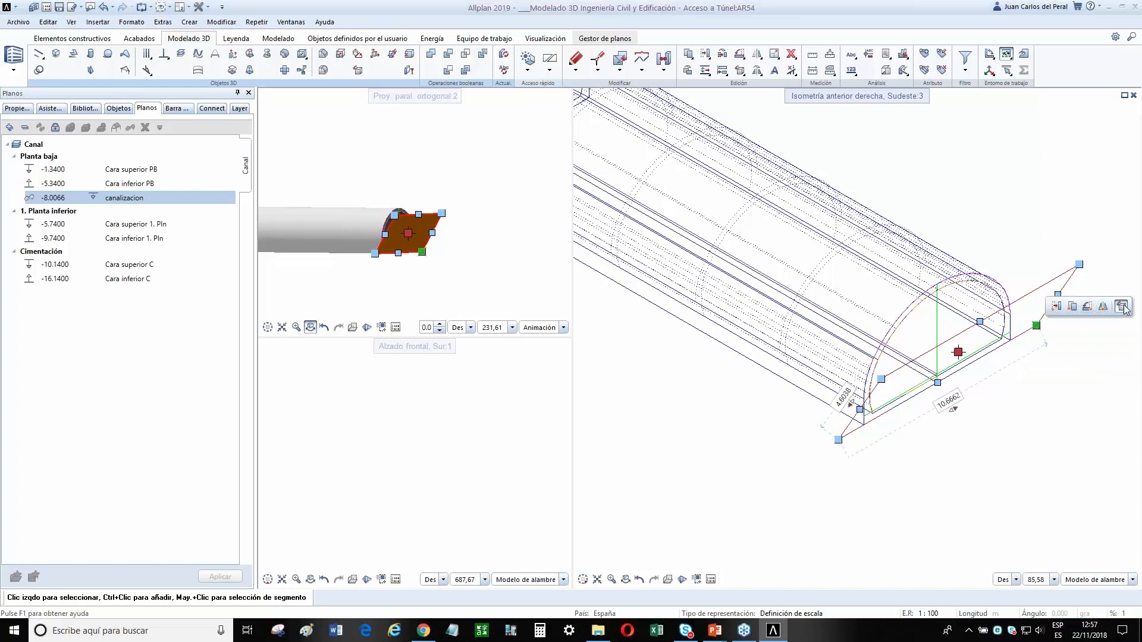
pyautogui.click(838, 439)
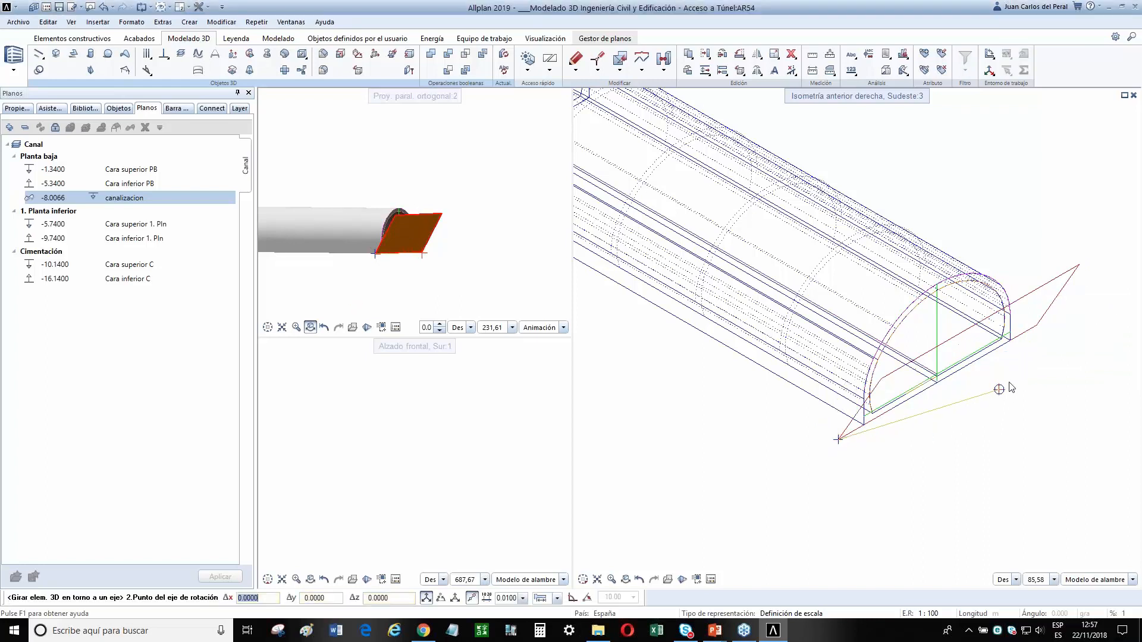
pyautogui.click(1038, 327)
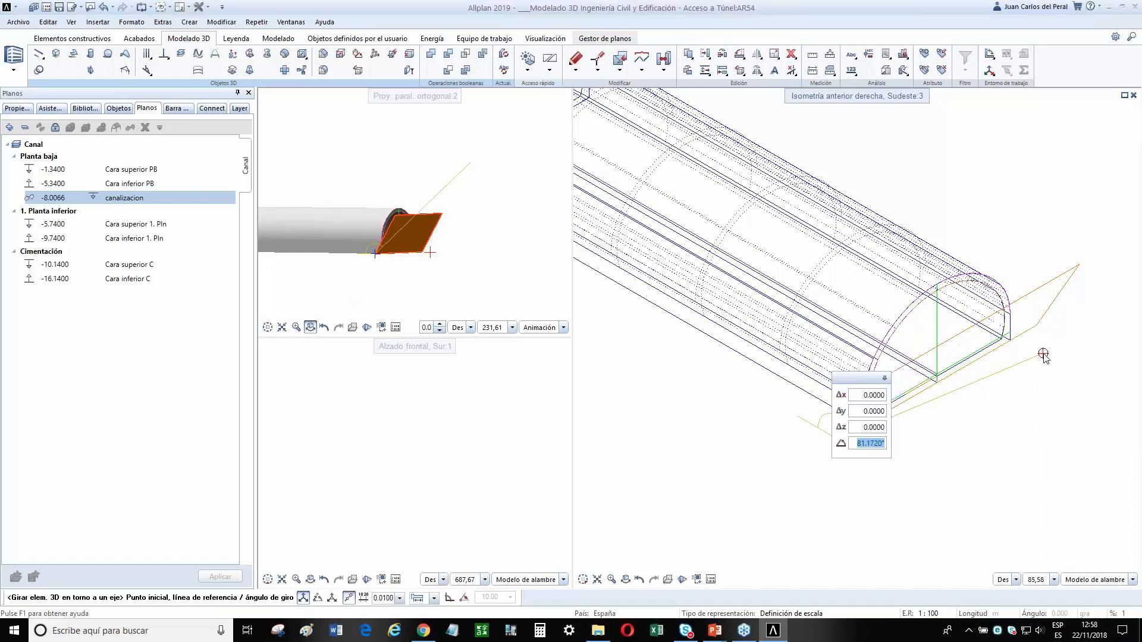
pyautogui.write('-60')
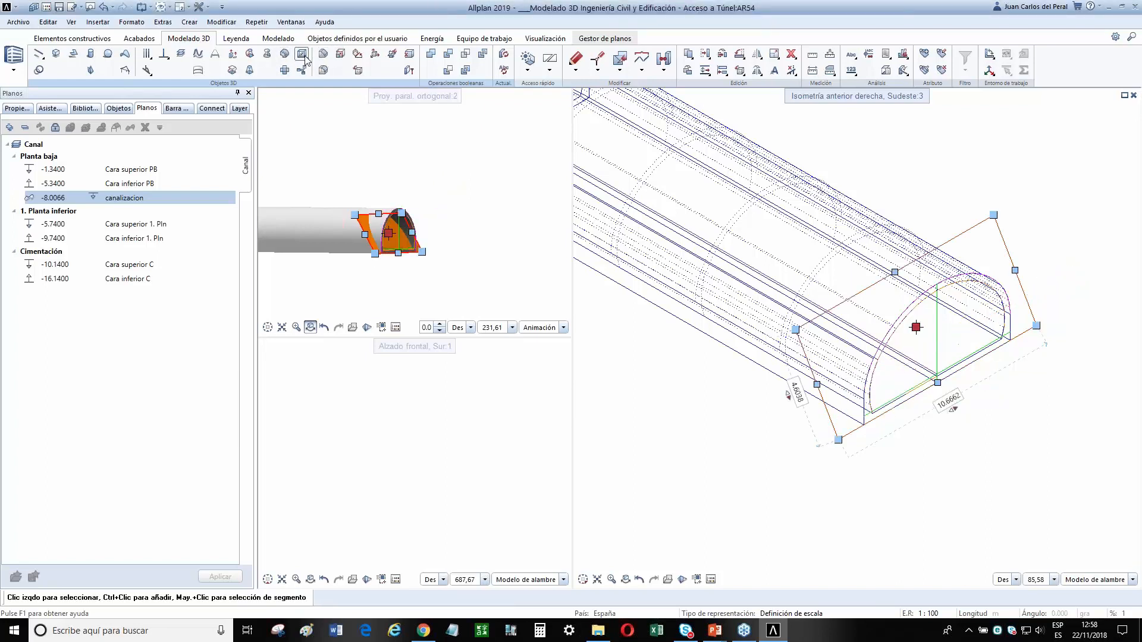
pyautogui.click(392, 55)
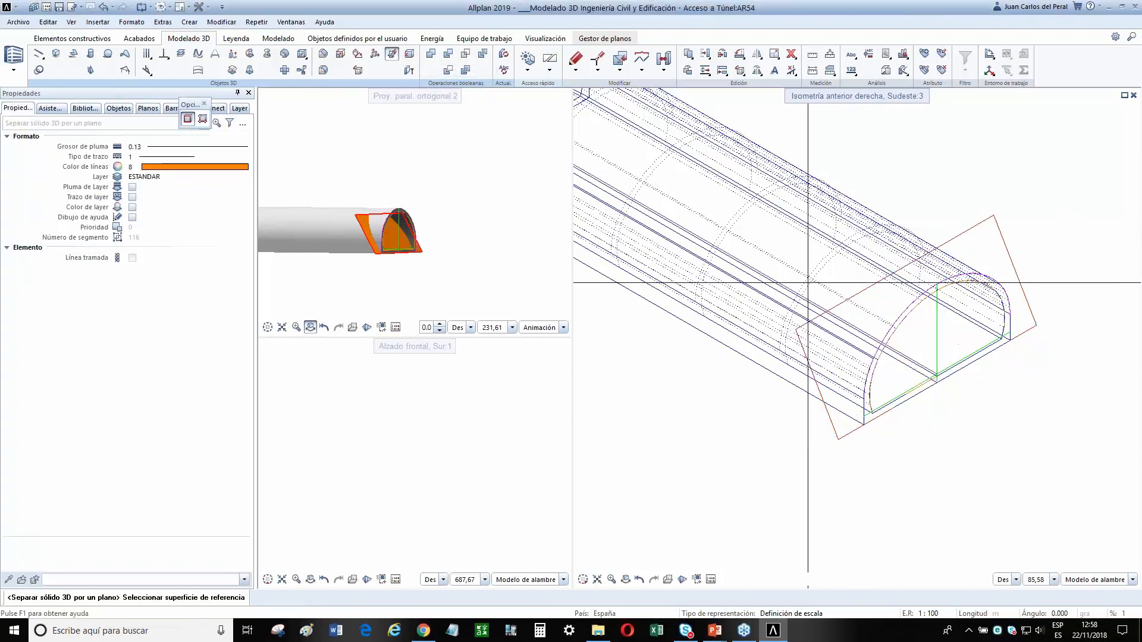
pyautogui.scroll(2, 962, 314)
pyautogui.scroll(2, 1036, 278)
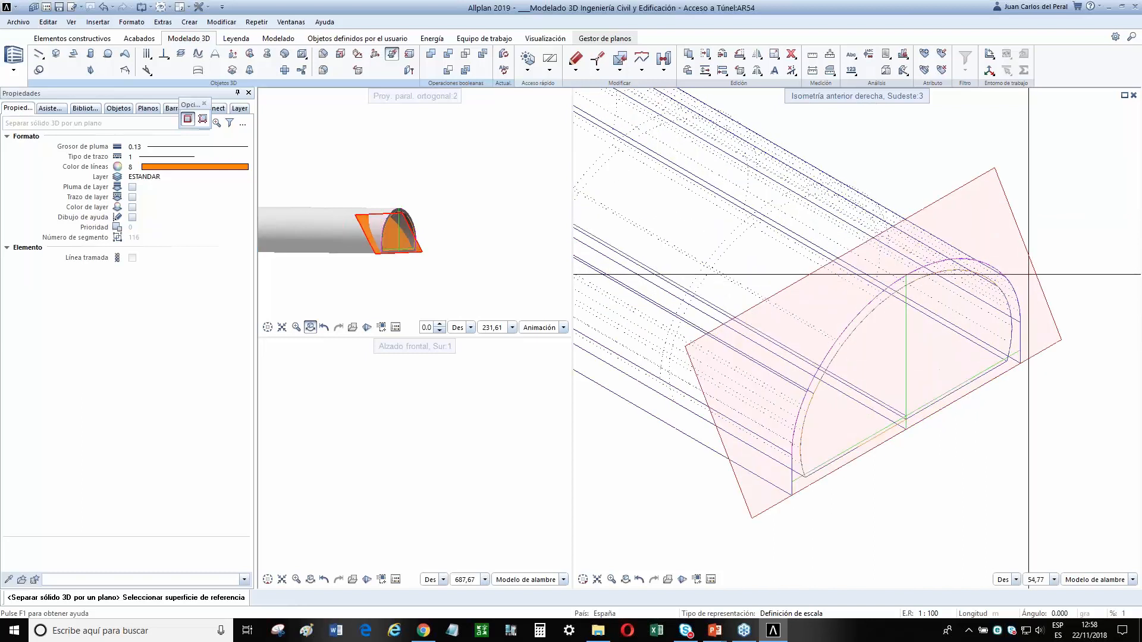
pyautogui.click(1030, 275)
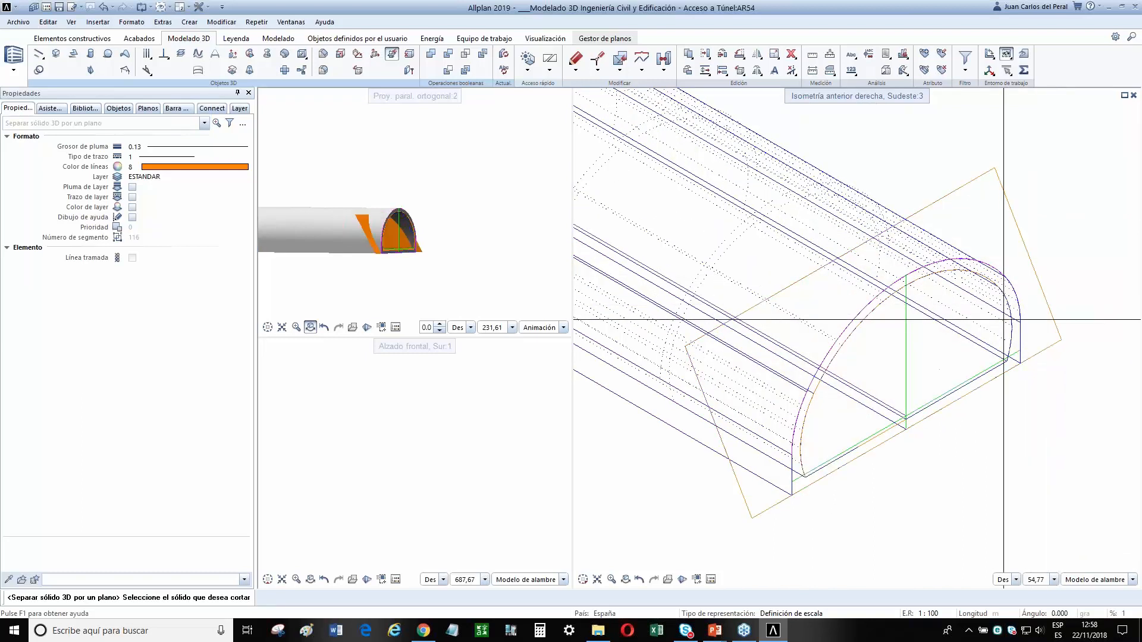
# In the front elevation, stretch the inclined surface's upper edge along its slope until it extends above the tunnel crown.
pyautogui.click(582, 579)
pyautogui.click(607, 550)
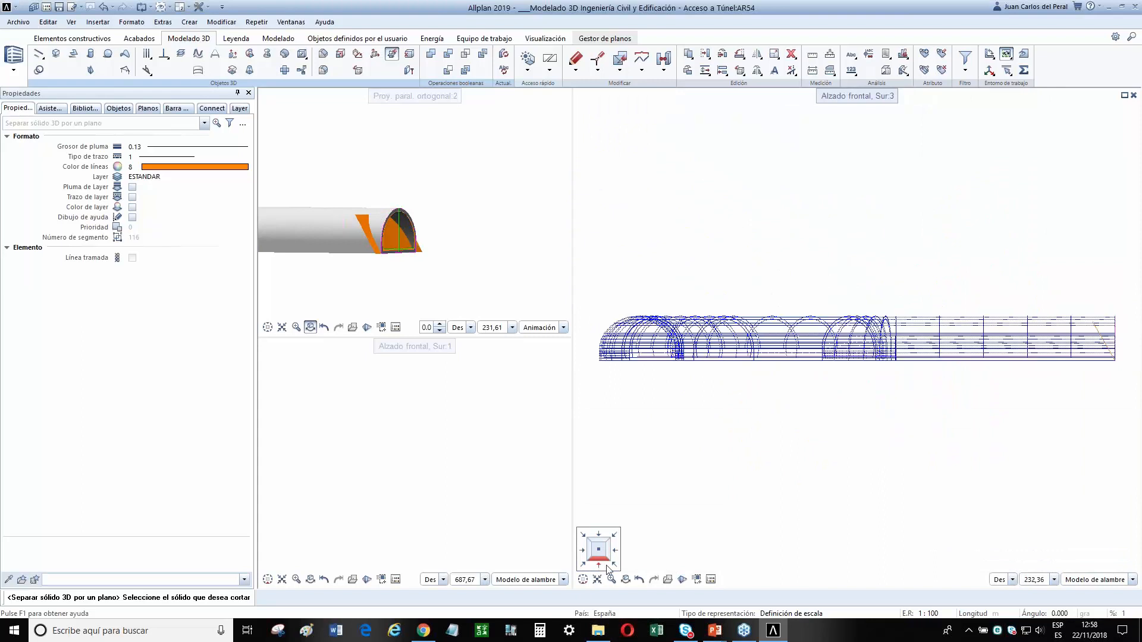
pyautogui.scroll(5, 732, 387)
pyautogui.press('Escape')
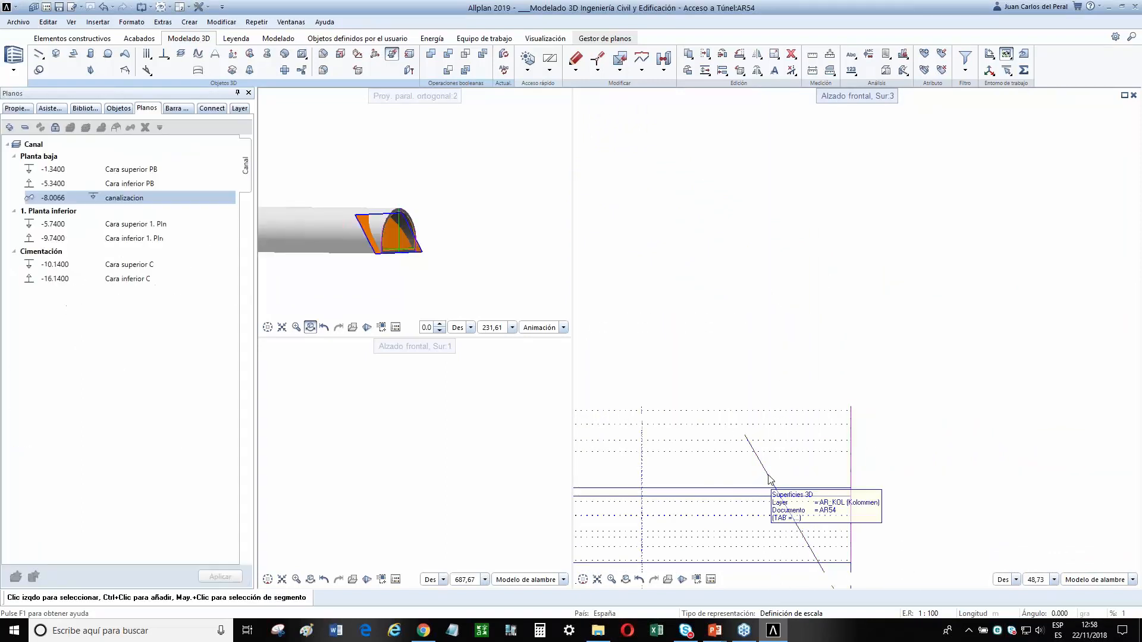
pyautogui.click(746, 439)
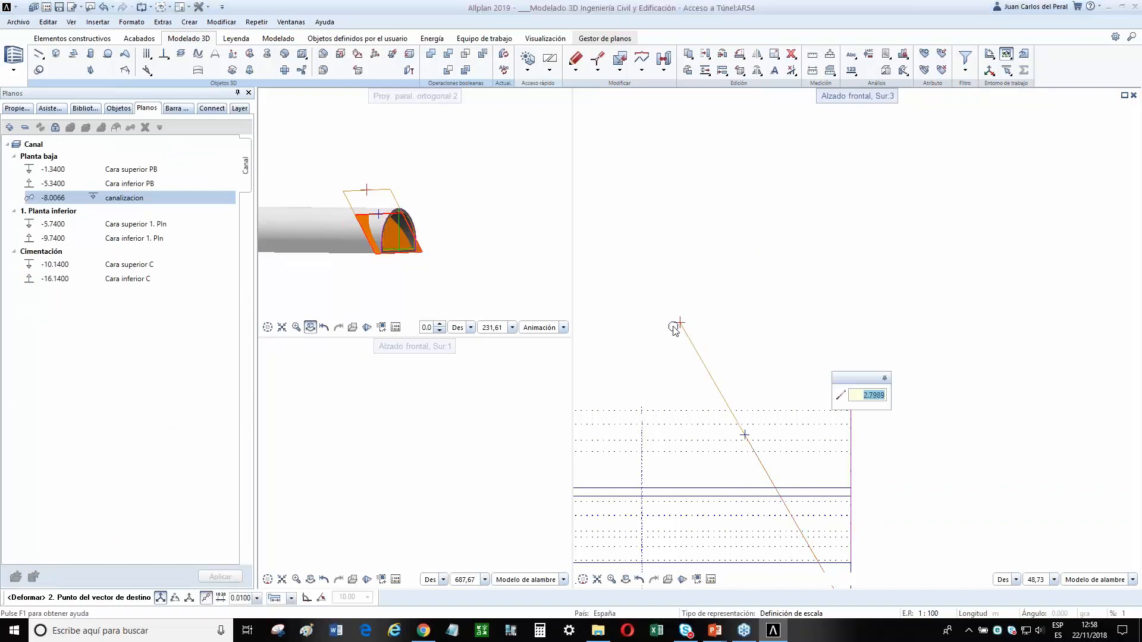
pyautogui.click(701, 366)
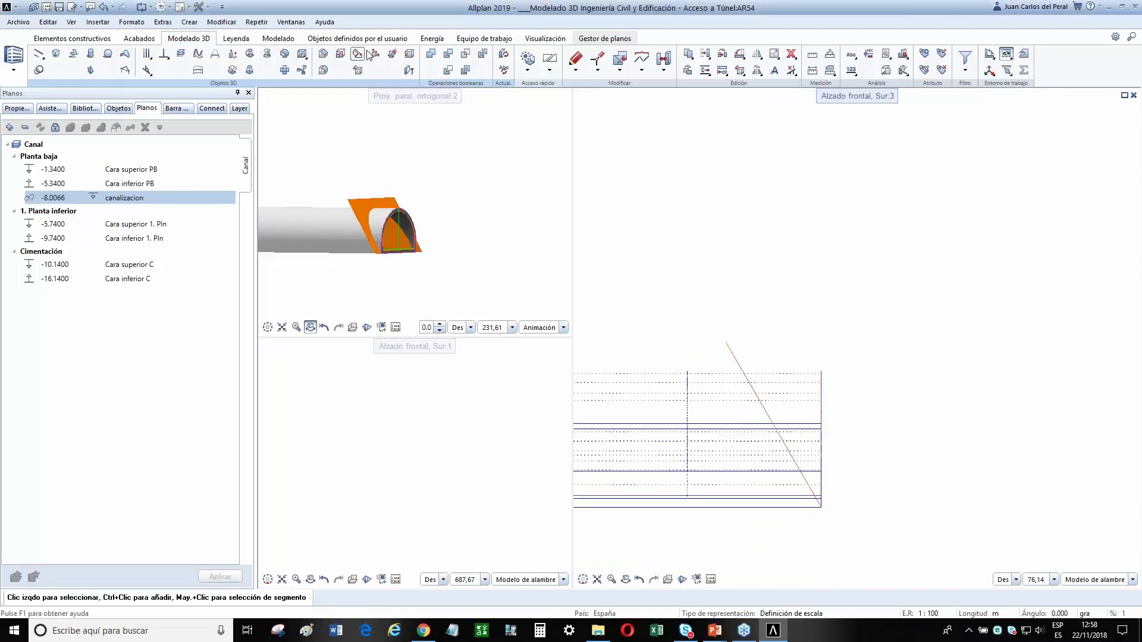
# Split the tunnel solid with the inclined surface as the cutting plane, working in the isometric view.
pyautogui.click(392, 55)
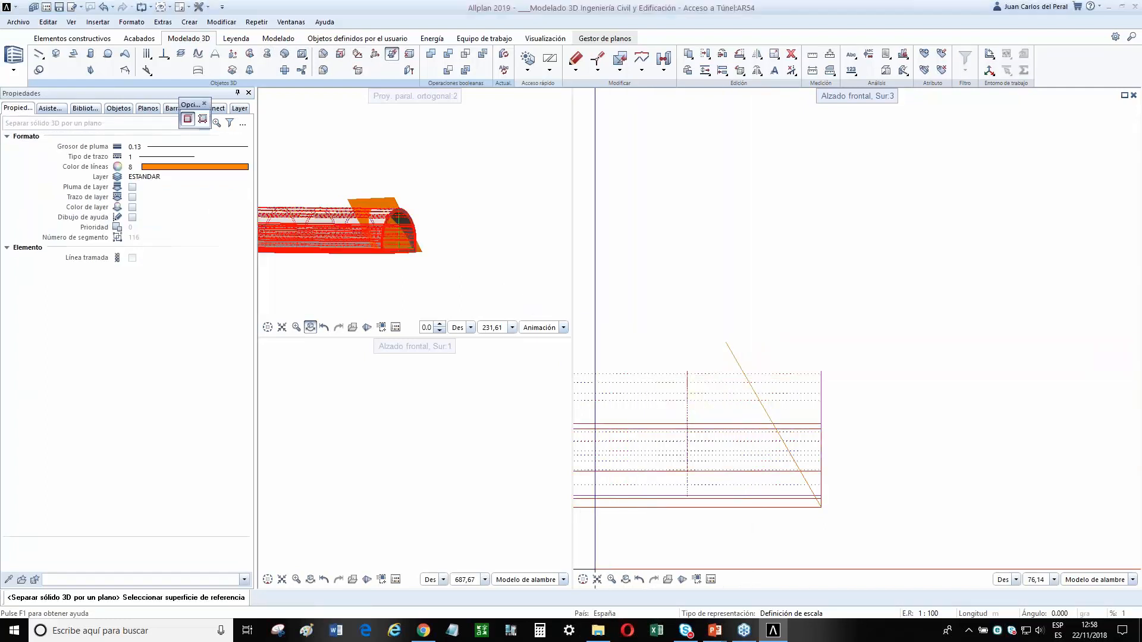
pyautogui.click(616, 566)
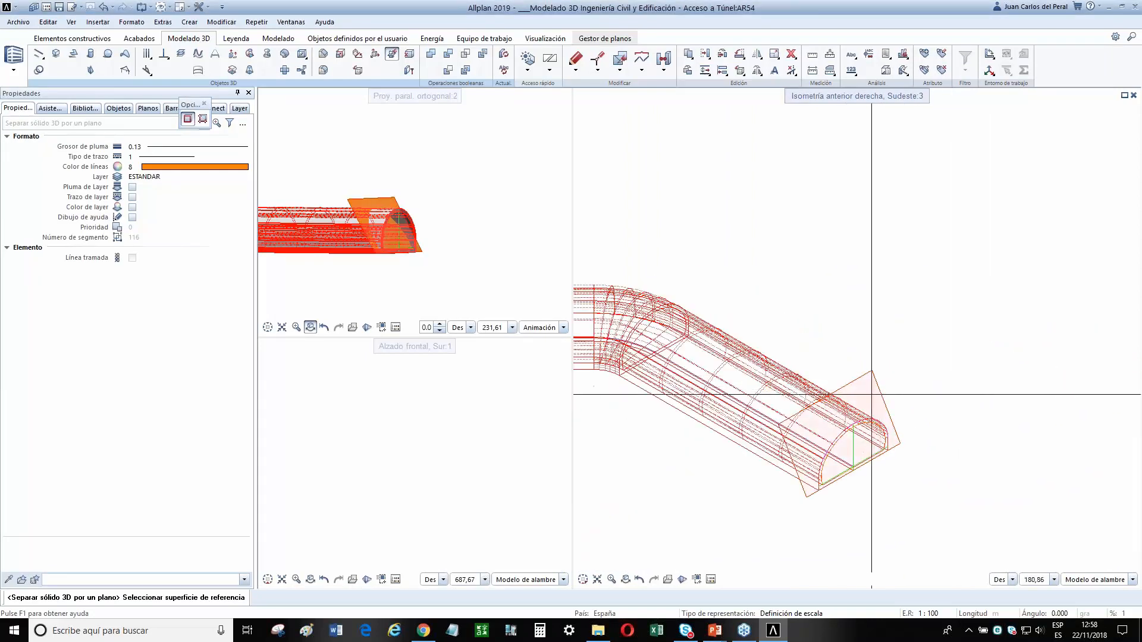
pyautogui.click(870, 395)
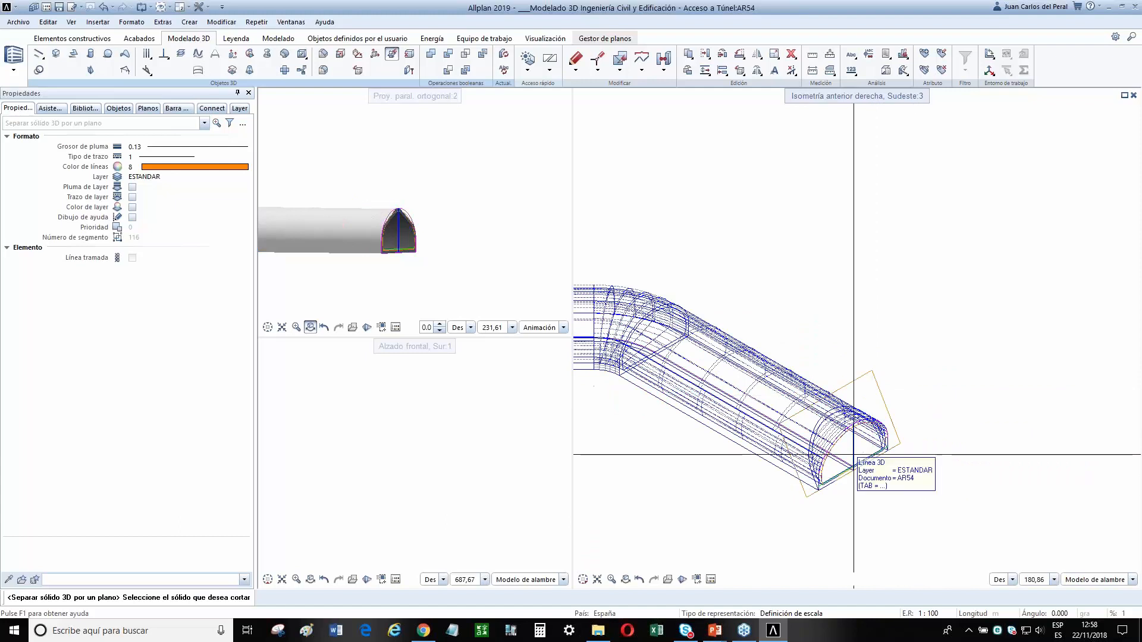
# Delete the inclined cutting surface and the cut-off piece in front of it to leave a bevelled tunnel mouth.
pyautogui.click(791, 54)
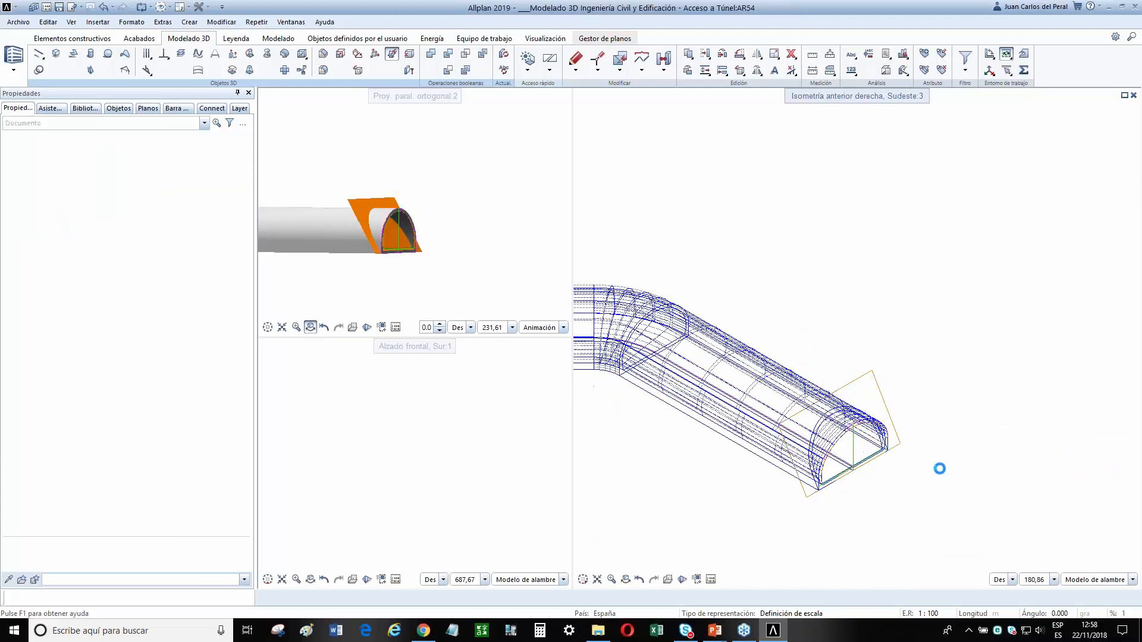
pyautogui.scroll(3, 878, 426)
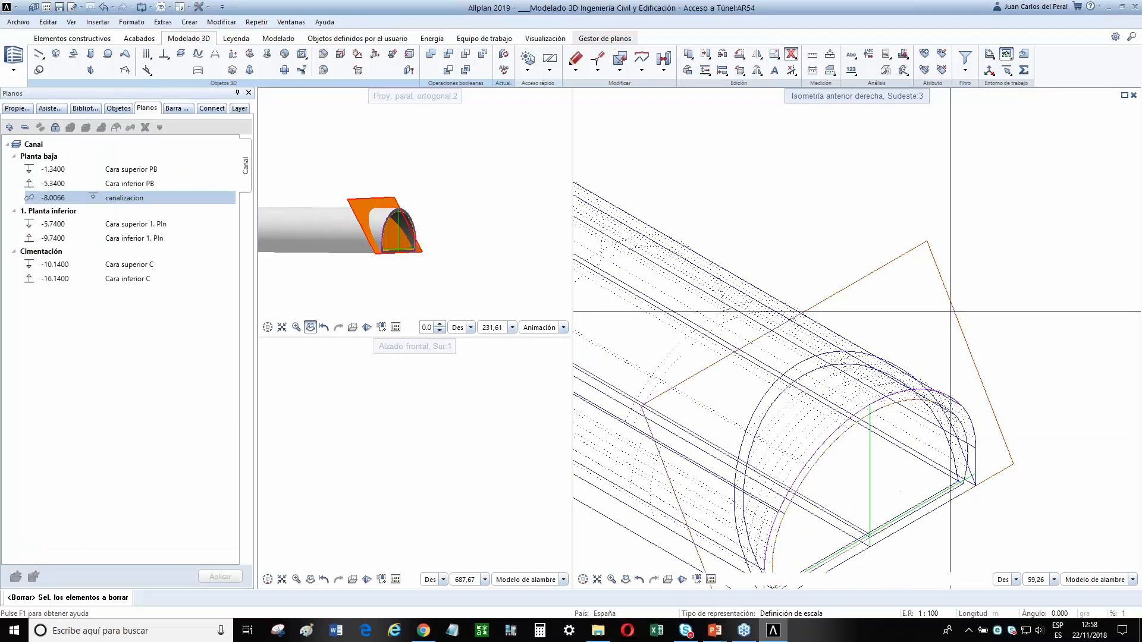
pyautogui.scroll(2, 950, 310)
pyautogui.click(946, 415)
pyautogui.scroll(-3, 967, 417)
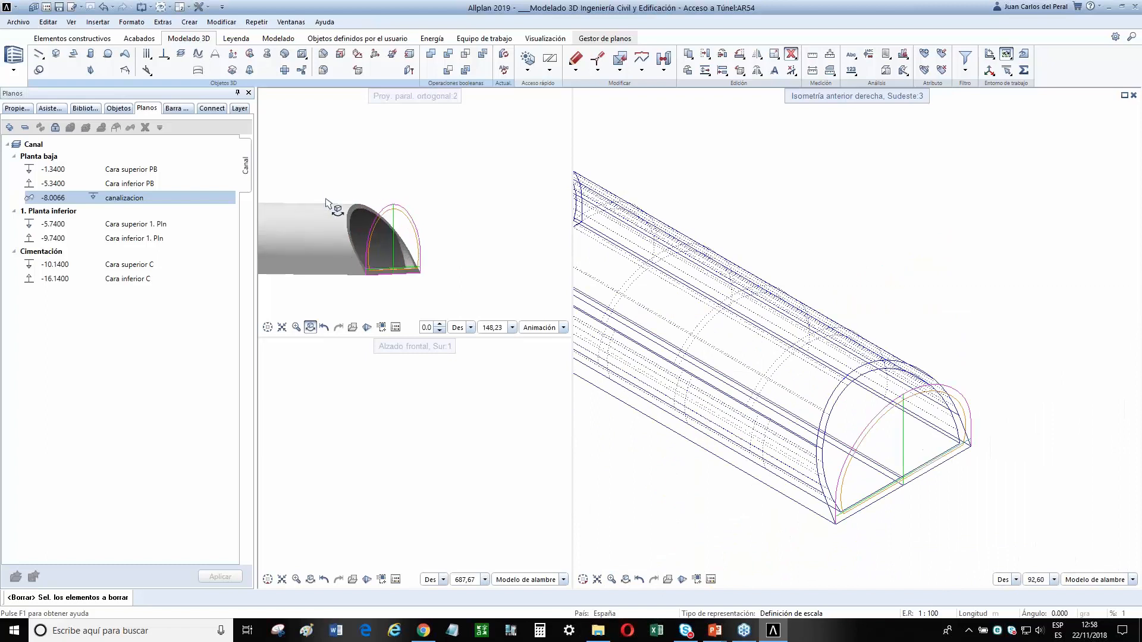
# Round the outer arched edge of the bevelled tunnel mouth with a radius of 0.2 m and connected edges enabled.
pyautogui.scroll(2, 325, 203)
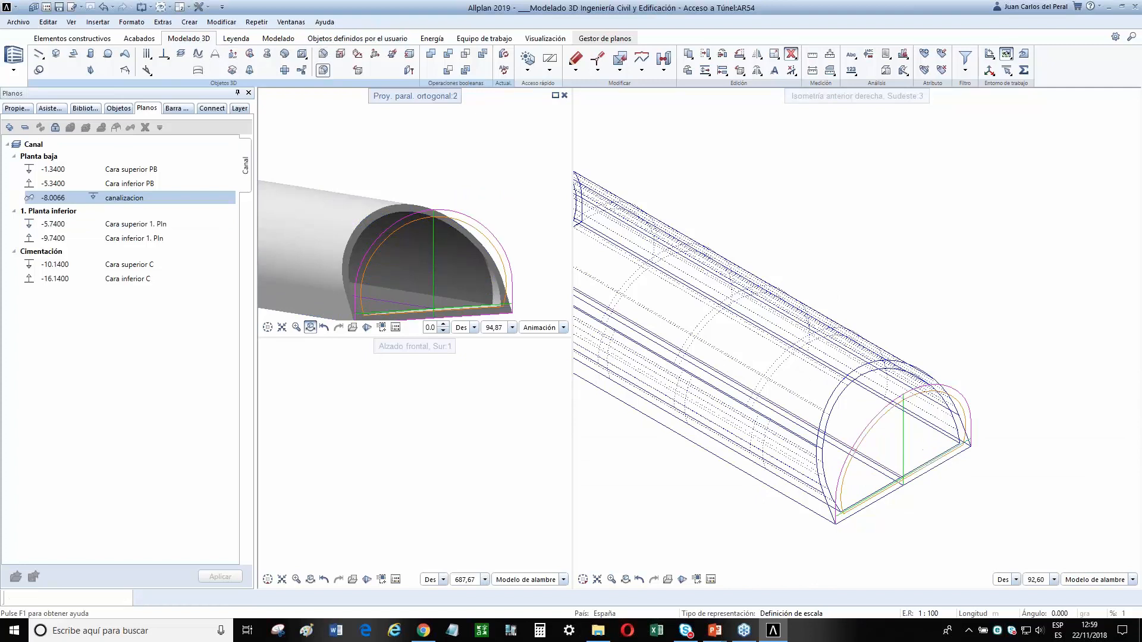
pyautogui.scroll(5, 897, 415)
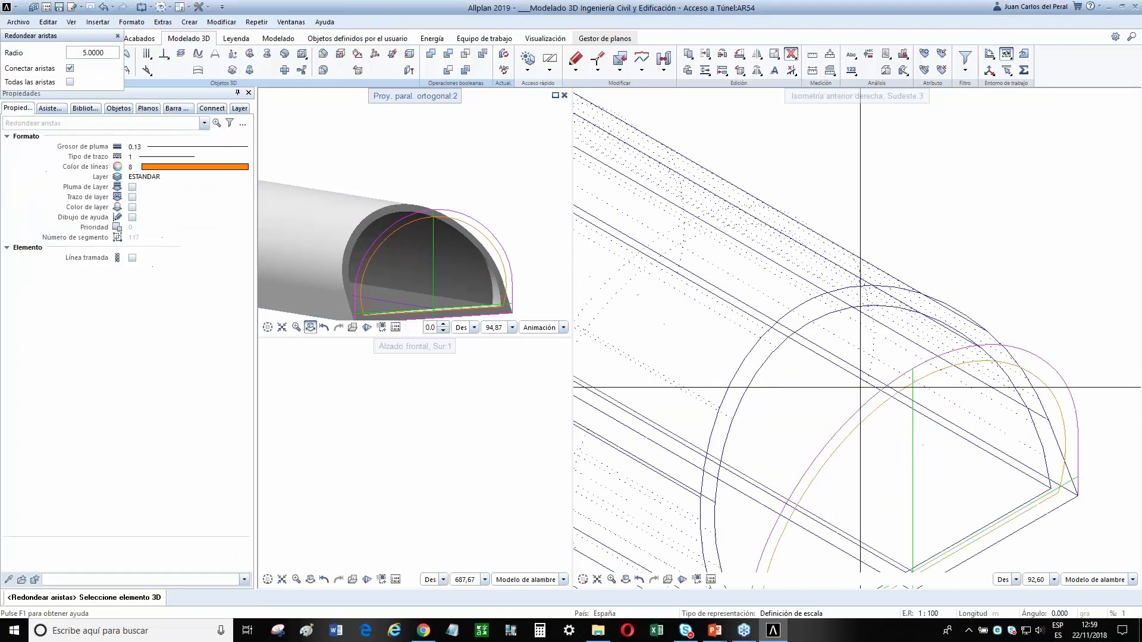
pyautogui.click(778, 310)
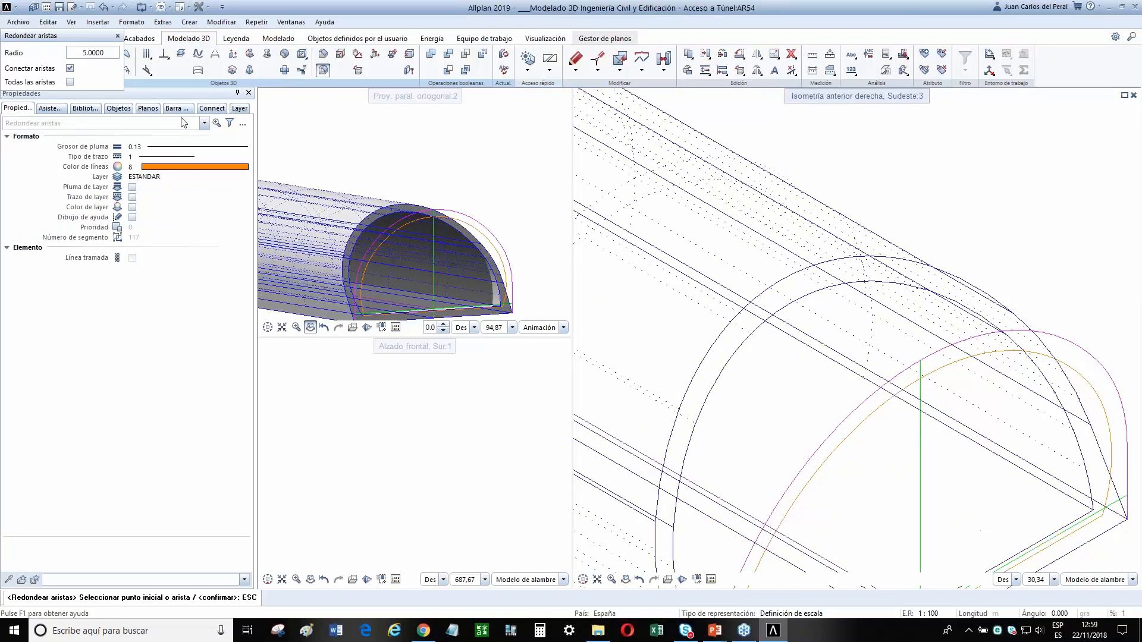
pyautogui.click(97, 53)
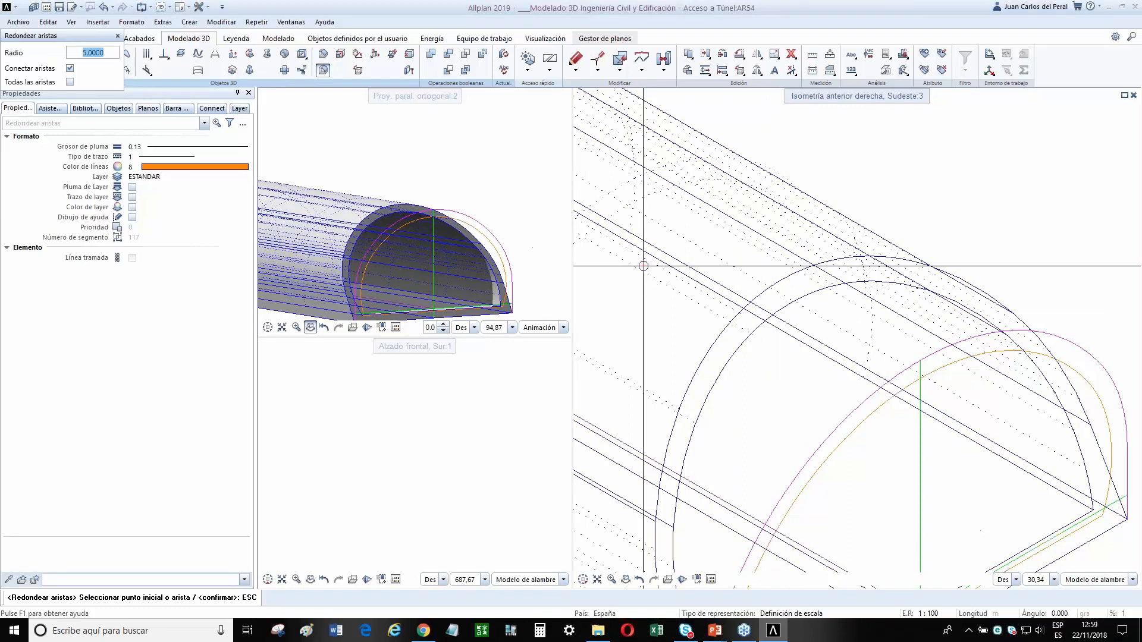
pyautogui.click(788, 275)
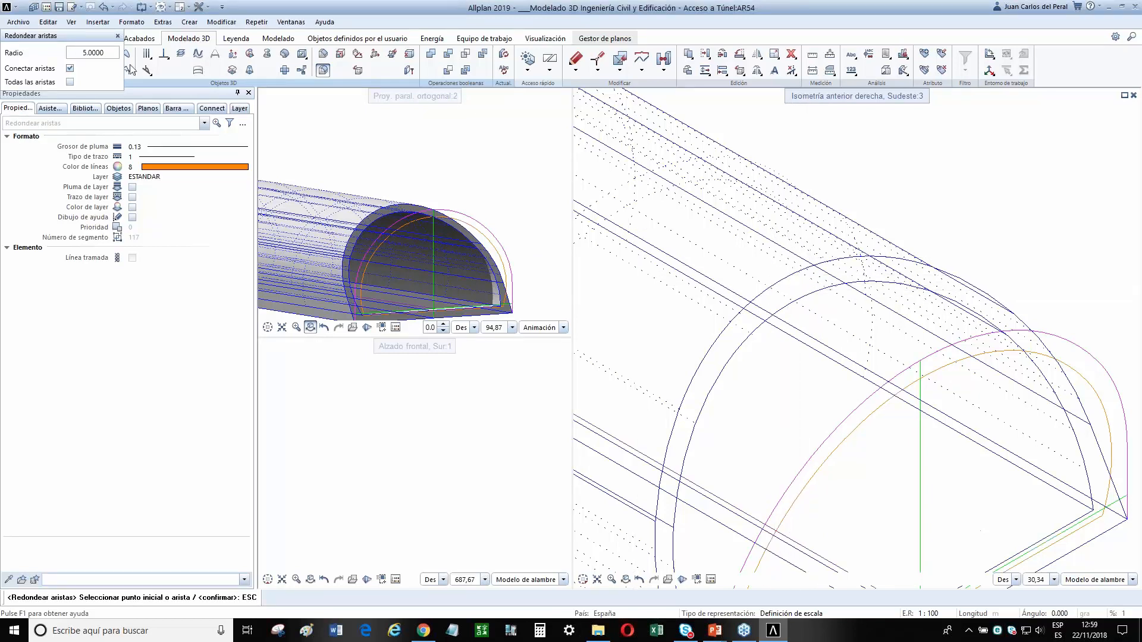
pyautogui.click(104, 55)
pyautogui.write('0.2')
pyautogui.press('Return')
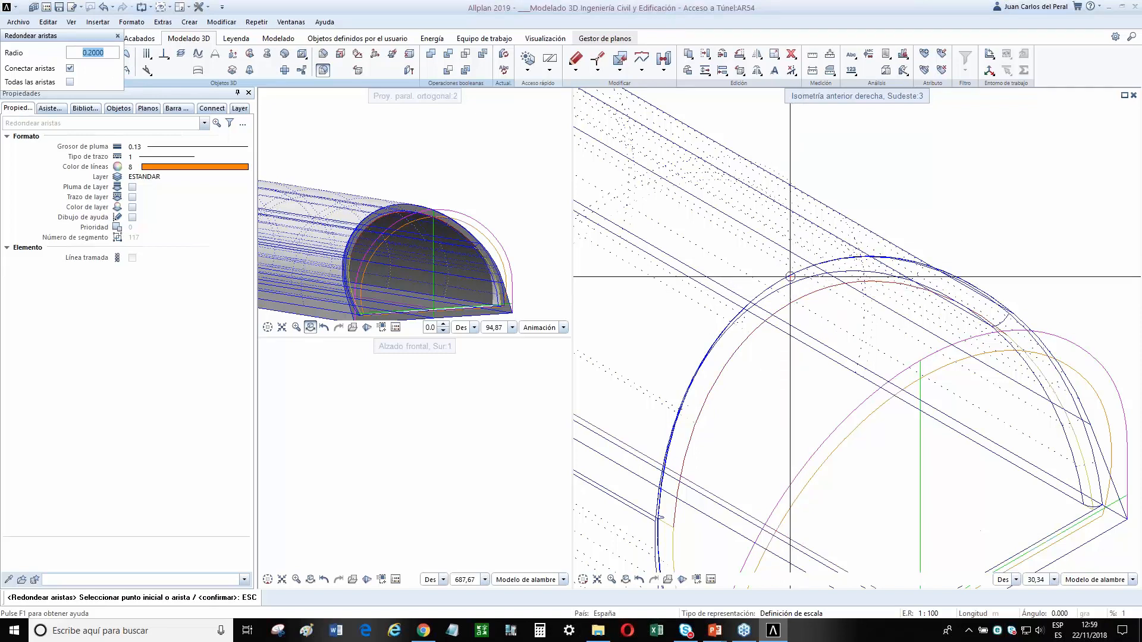
pyautogui.click(798, 298)
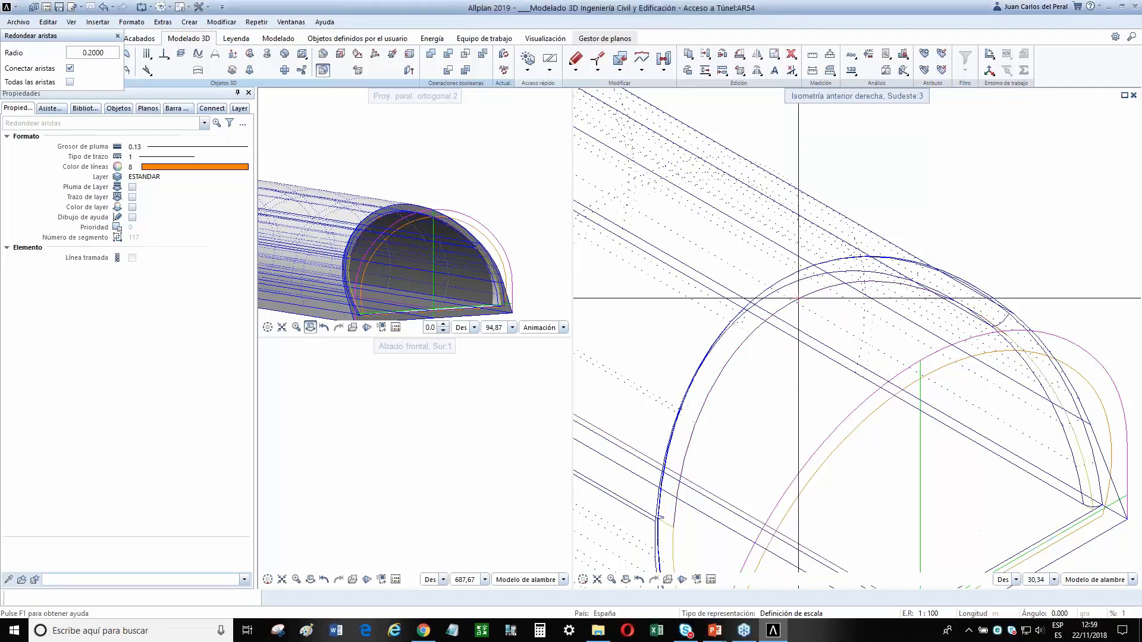
pyautogui.click(789, 301)
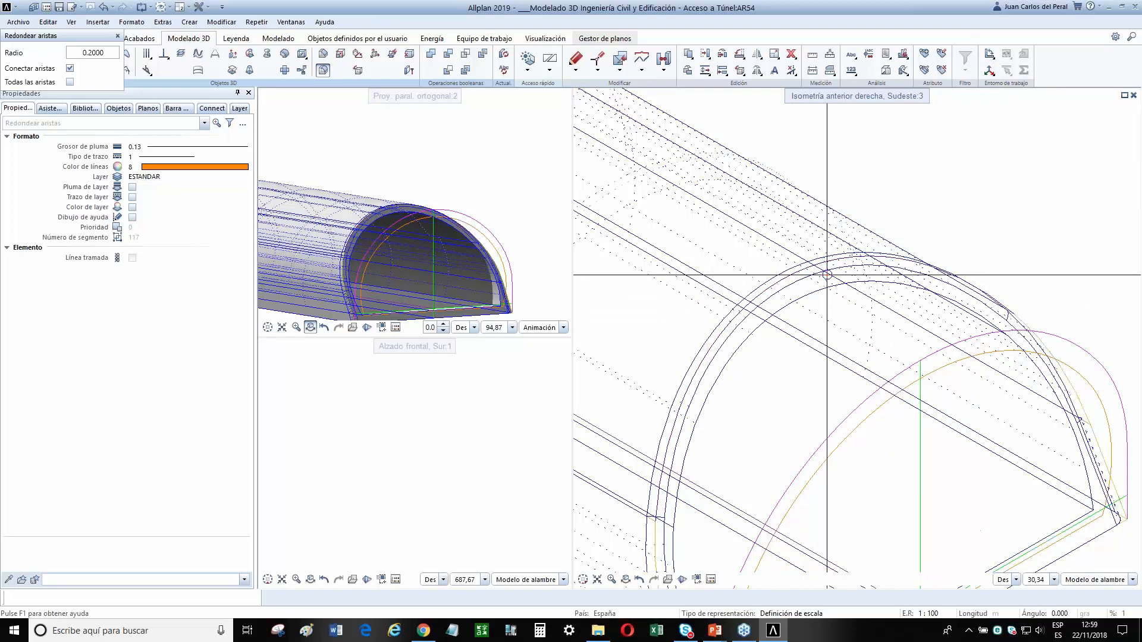
# Examine the rounded edge of the mouth and the complete tunnel in the shaded animation view.
pyautogui.scroll(6, 376, 208)
pyautogui.scroll(-3, 434, 227)
pyautogui.moveTo(434, 227); pyautogui.dragTo(444, 230, button='middle')
pyautogui.scroll(-12, 517, 221)
pyautogui.scroll(-1, 759, 330)
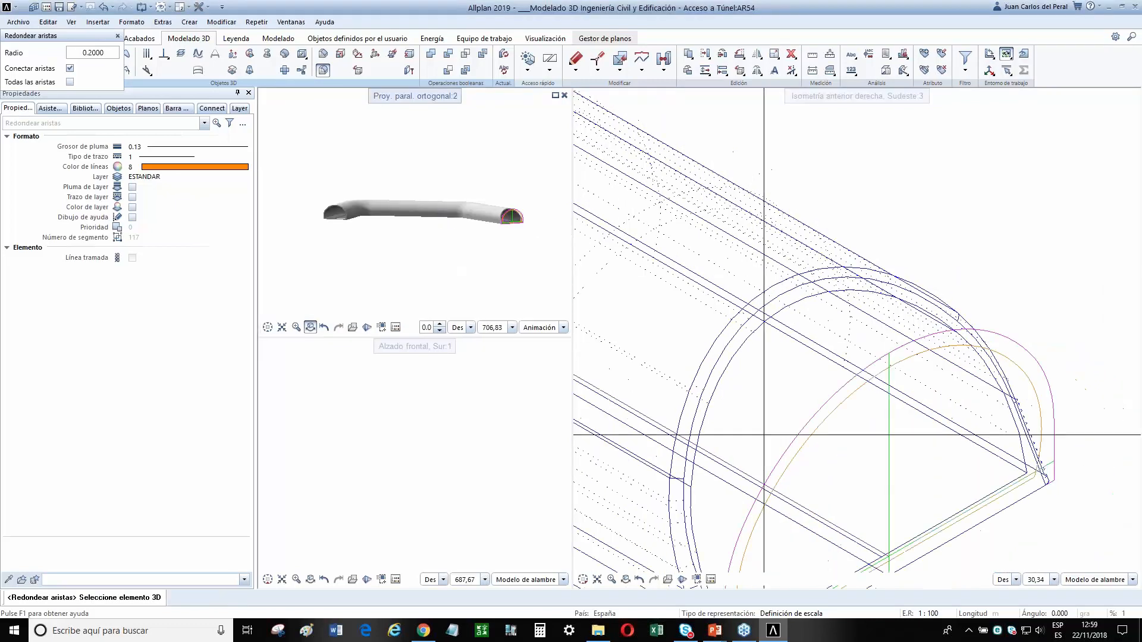
# Show the whole tunnel in plan, leave the edge rounding command and switch to the civil engineering tool set.
pyautogui.click(599, 552)
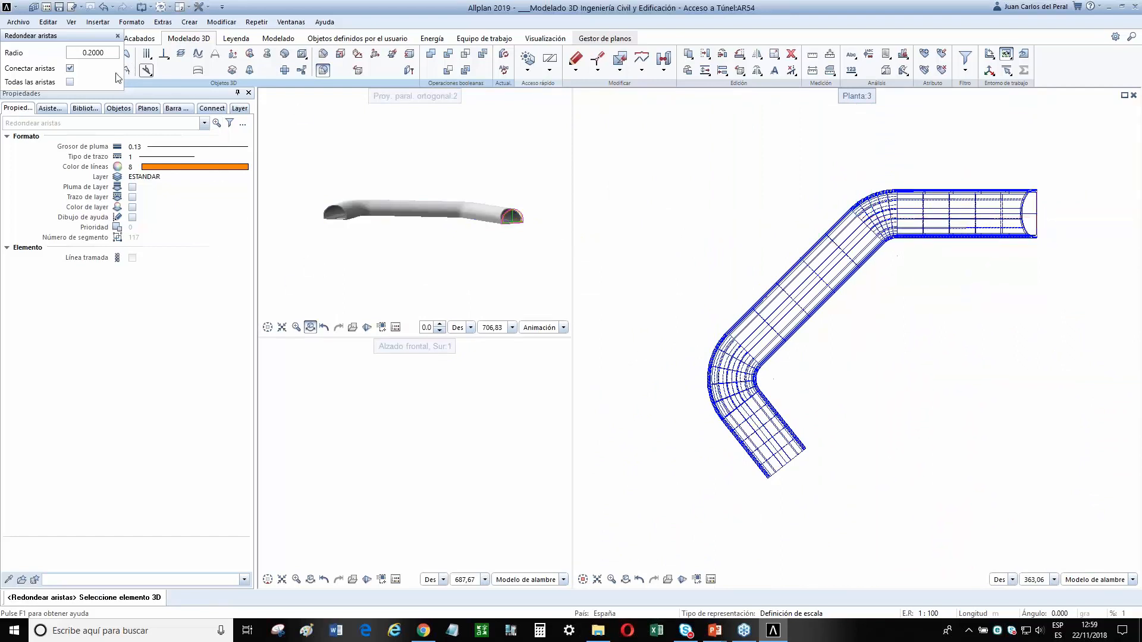
pyautogui.press('Escape')
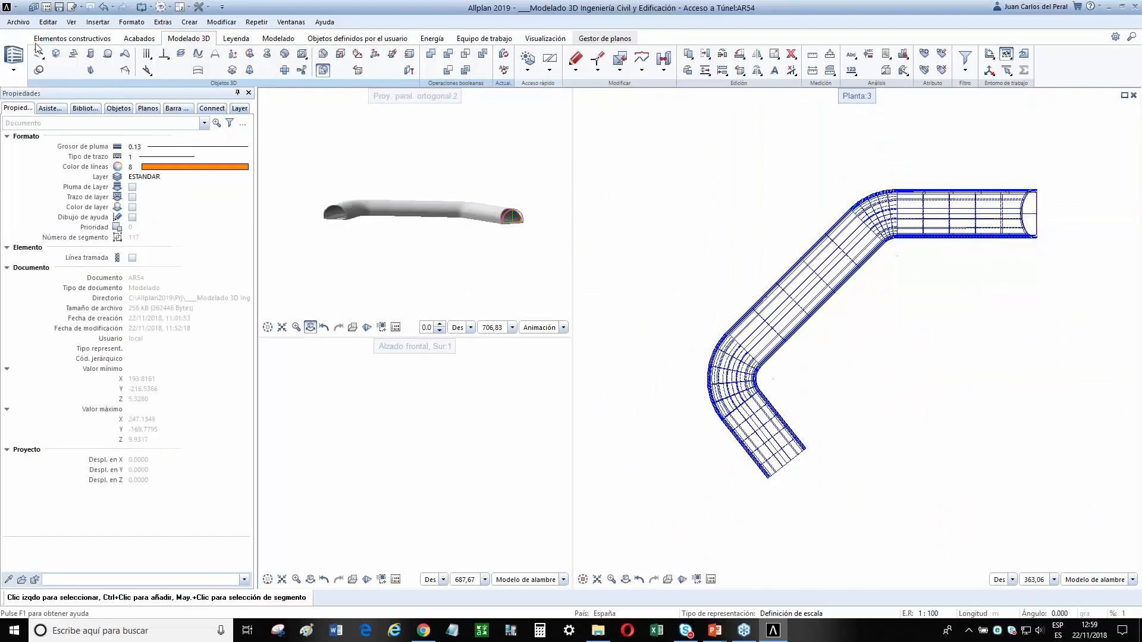
pyautogui.click(17, 54)
pyautogui.click(43, 93)
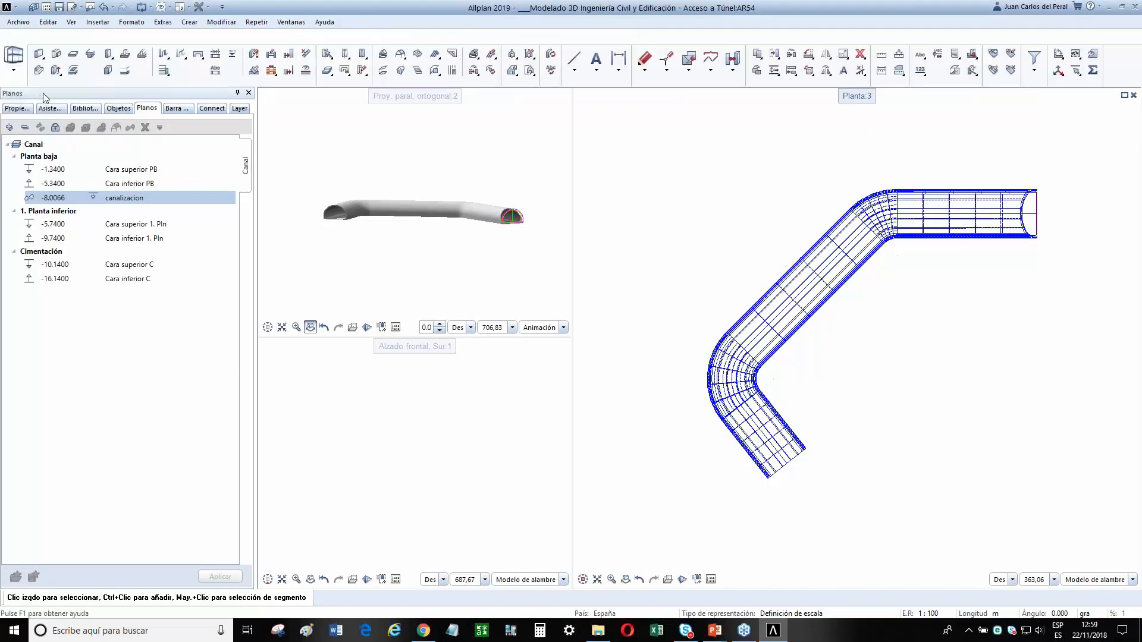
pyautogui.click(242, 40)
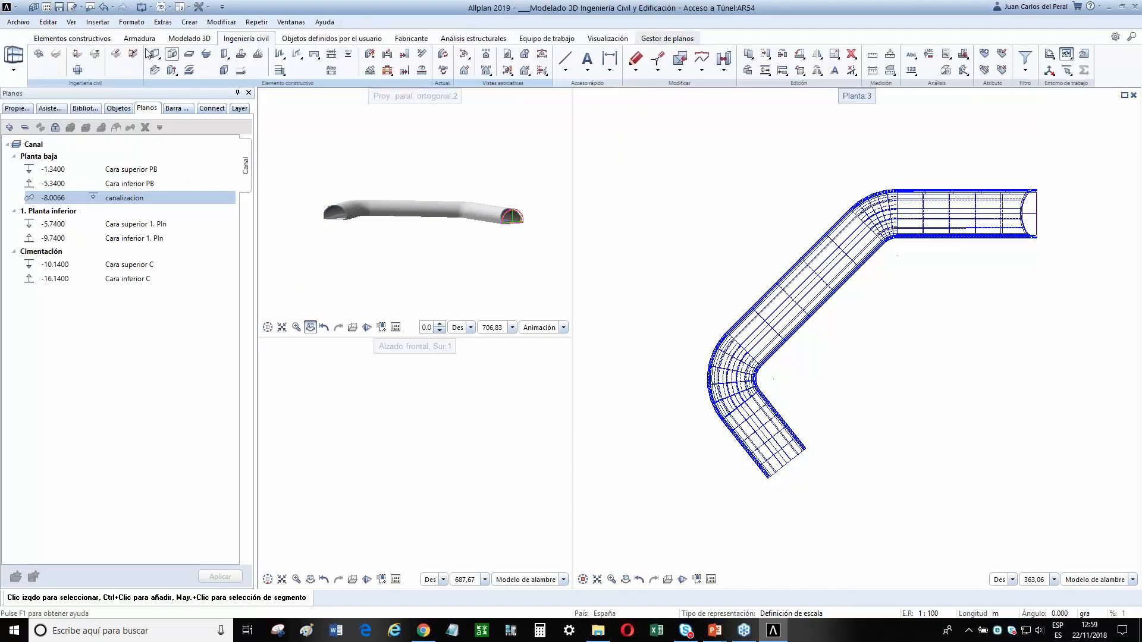
pyautogui.click(79, 56)
pyautogui.scroll(3, 797, 294)
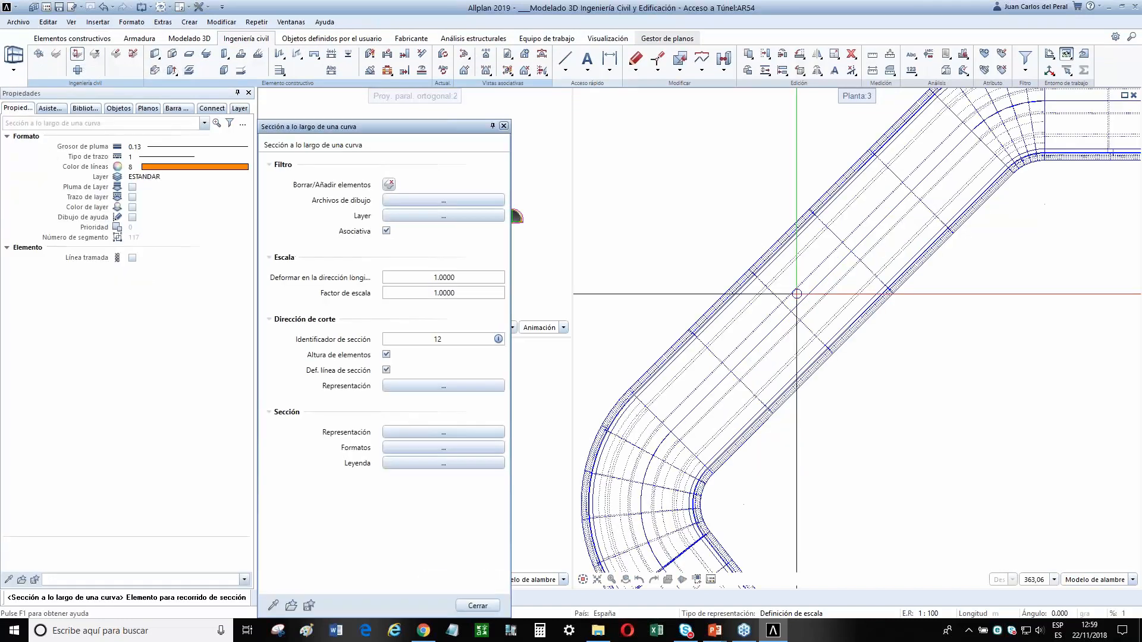
pyautogui.scroll(5, 797, 294)
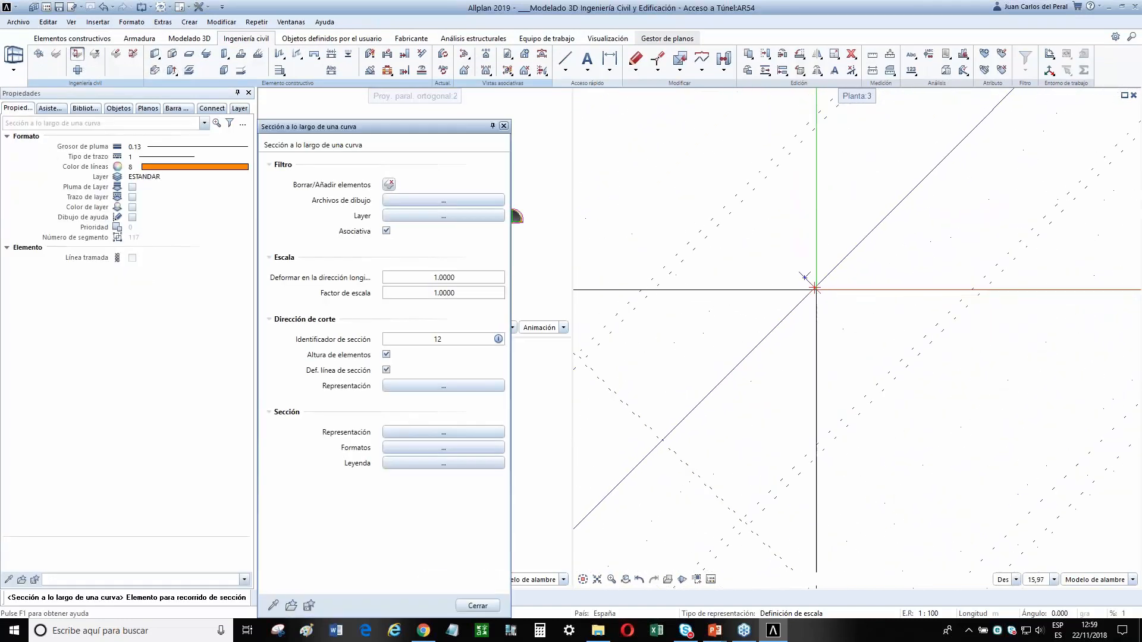
pyautogui.scroll(-5, 779, 424)
pyautogui.scroll(5, 708, 293)
pyautogui.scroll(10, 708, 292)
pyautogui.scroll(3, 713, 290)
pyautogui.scroll(-5, 711, 292)
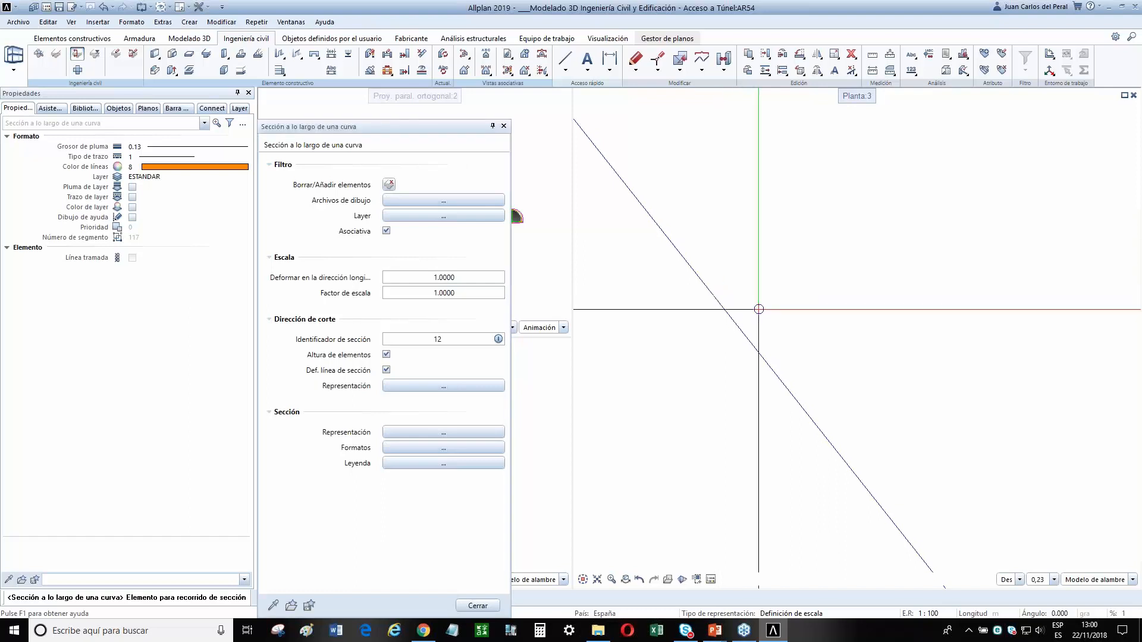
pyautogui.click(1066, 71)
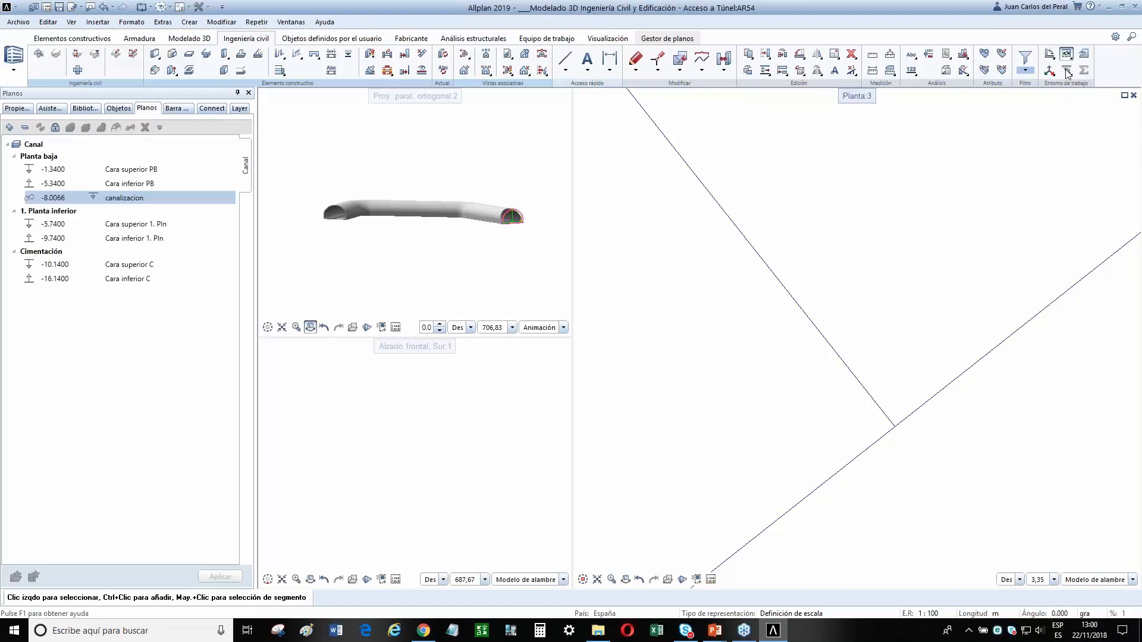
pyautogui.press('Escape')
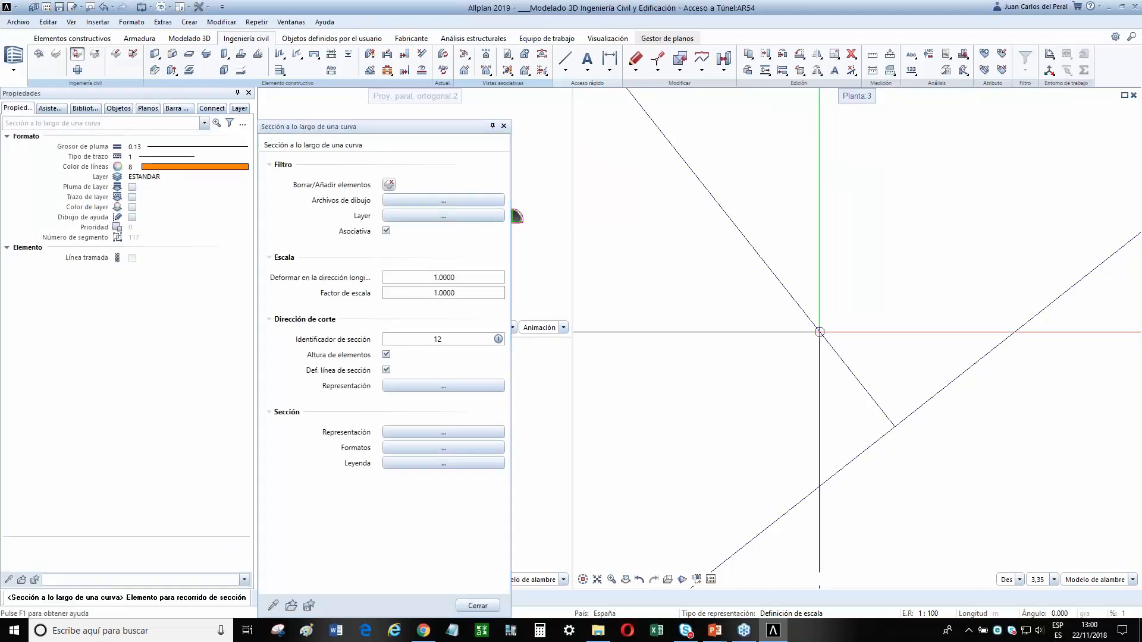
pyautogui.scroll(-5, 875, 317)
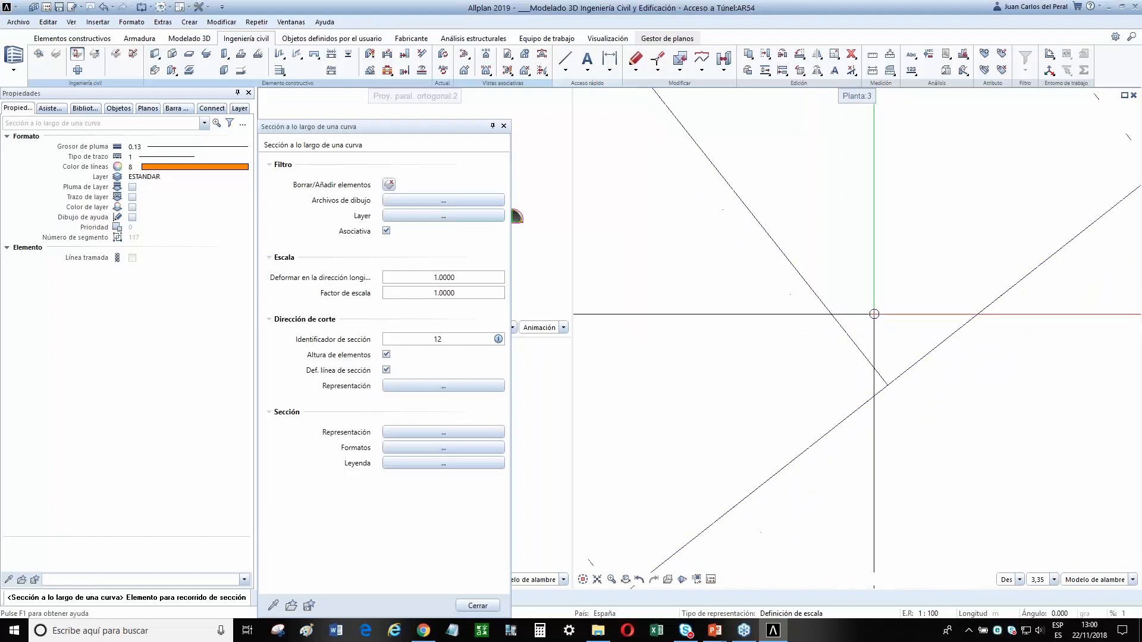
pyautogui.press('Escape')
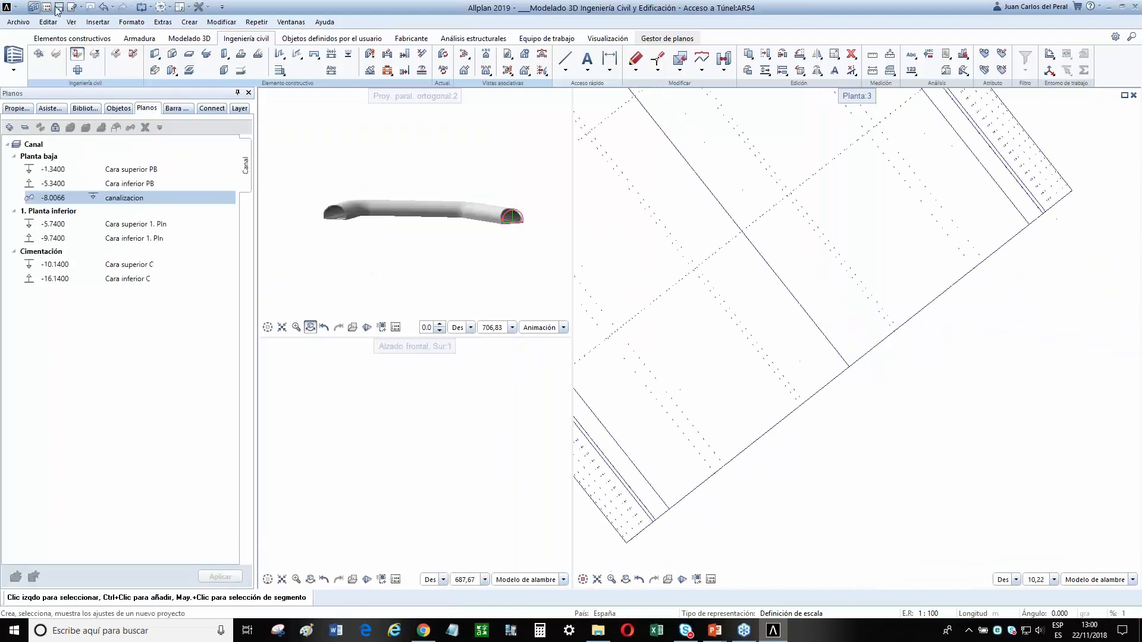
# Open drawing file 299, datos trazado Importados o generados, under Tablero puente doble curvatura.
pyautogui.click(43, 8)
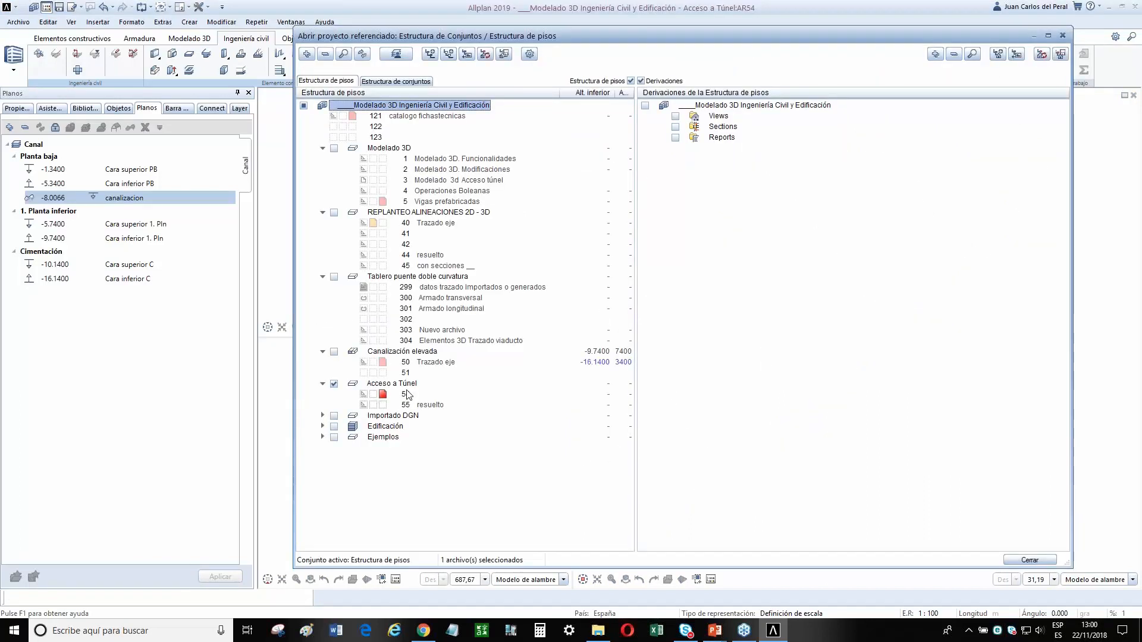
pyautogui.click(426, 364)
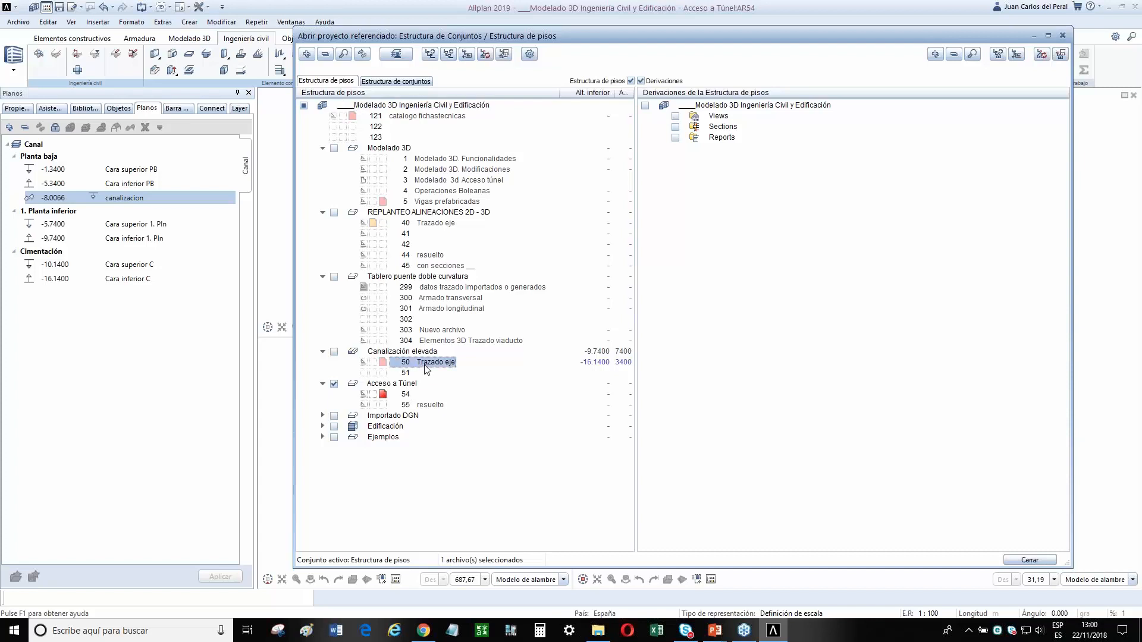
pyautogui.doubleClick(405, 288)
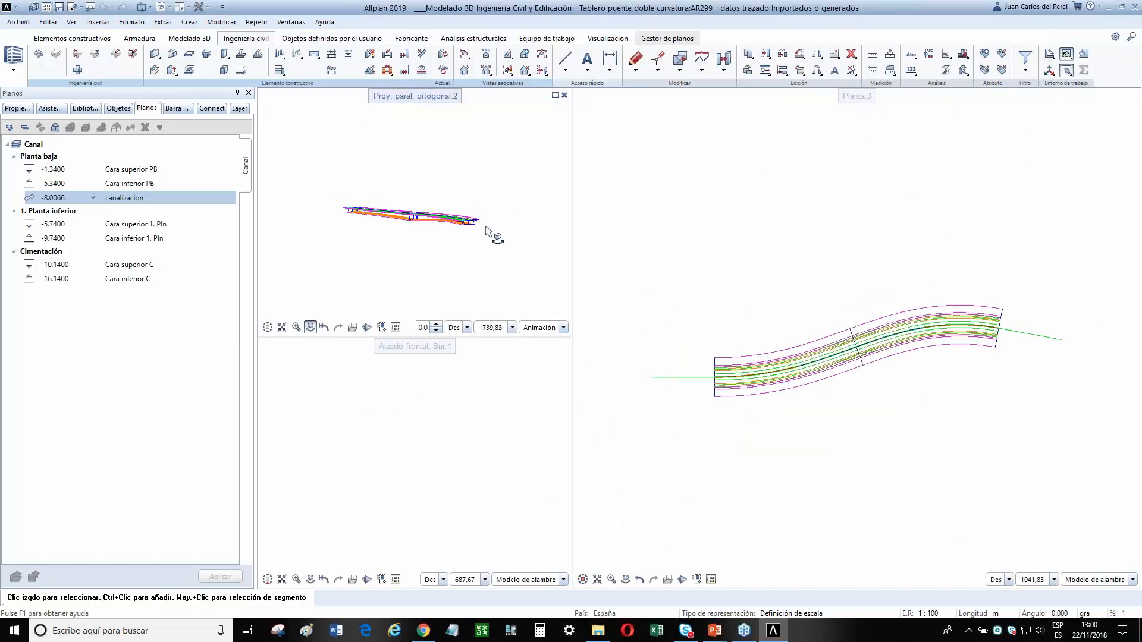
# Create an associative section along the bridge deck's axis curve and place it below the plan.
pyautogui.scroll(2, 478, 230)
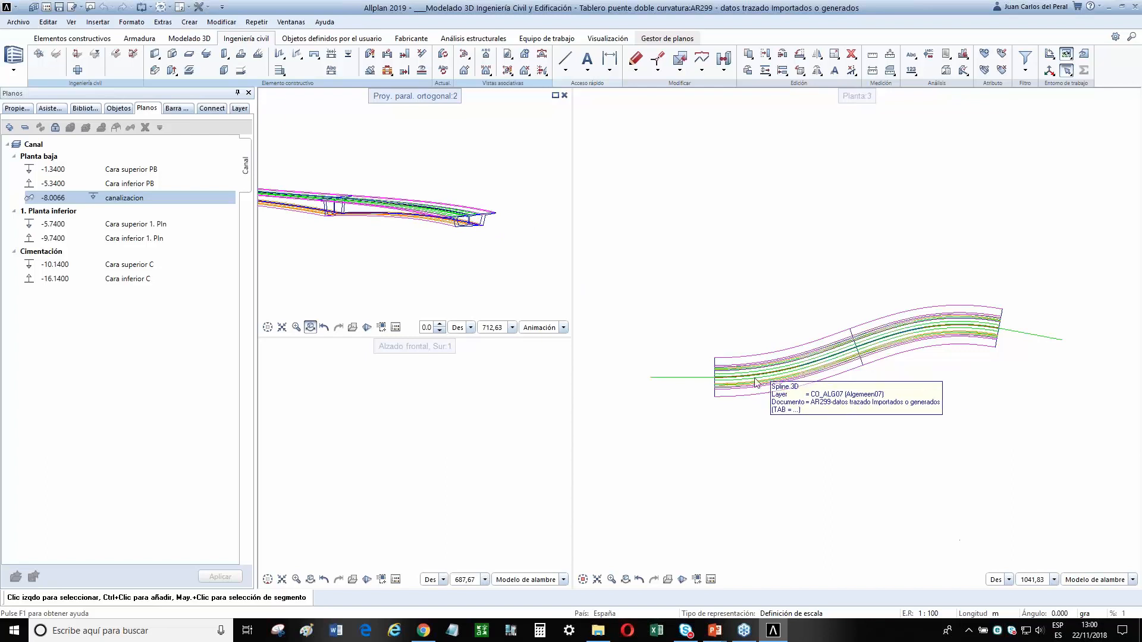
pyautogui.scroll(1, 690, 334)
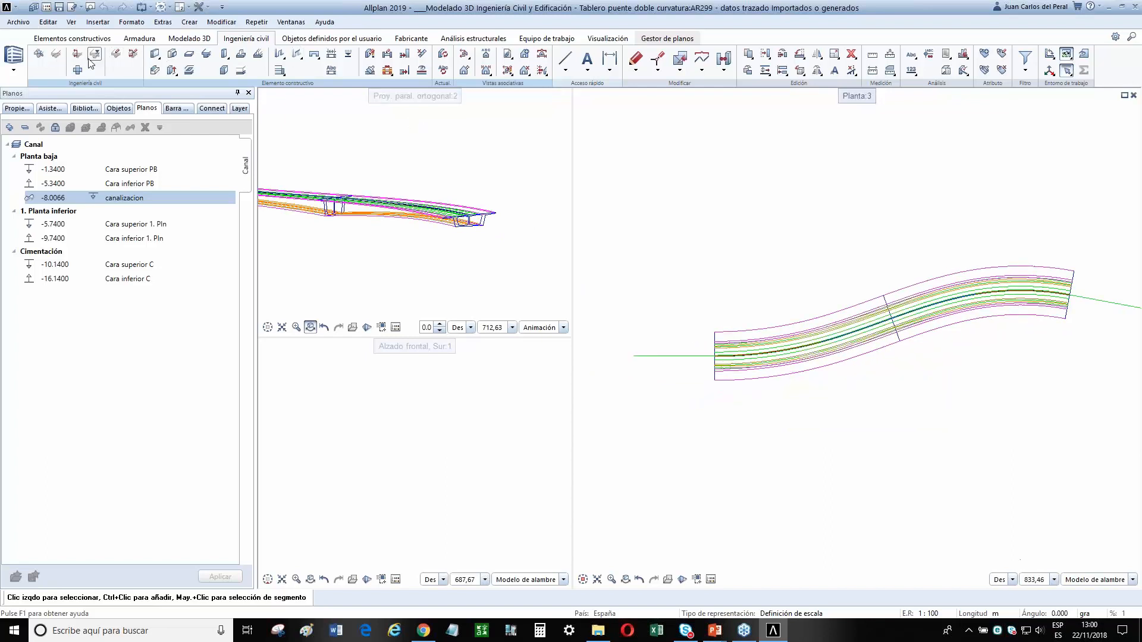
pyautogui.click(675, 356)
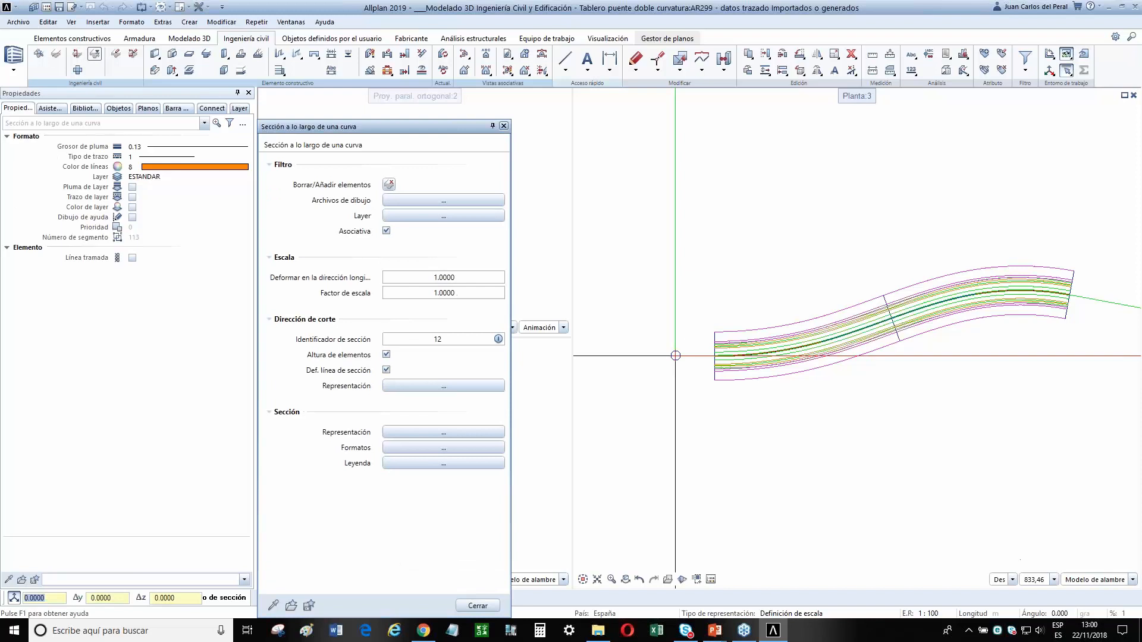
pyautogui.click(674, 385)
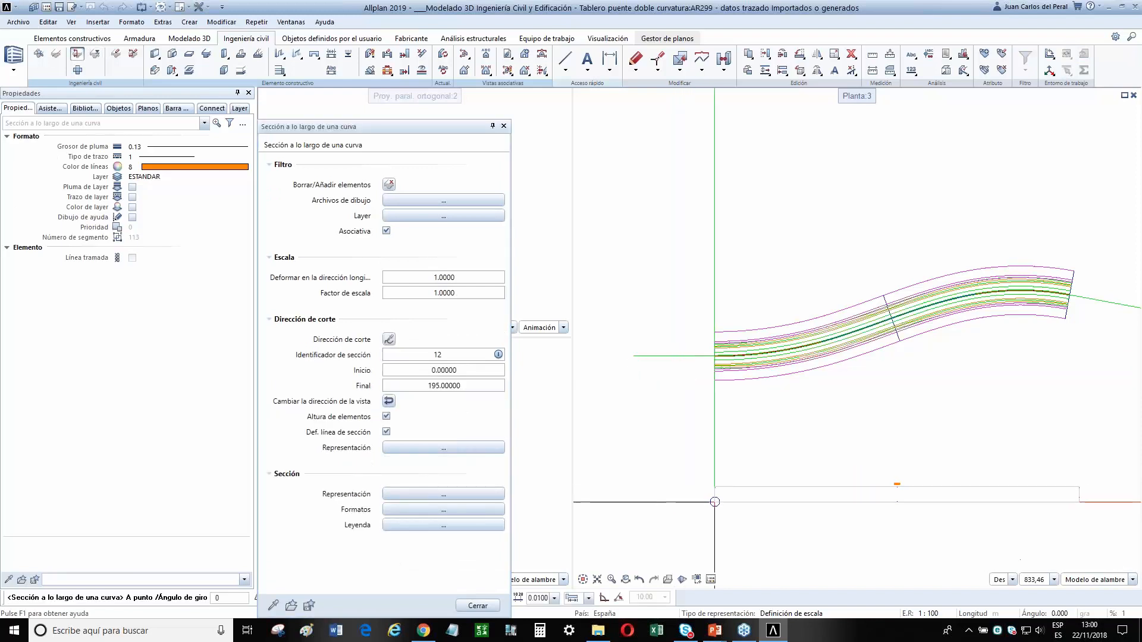
pyautogui.click(714, 508)
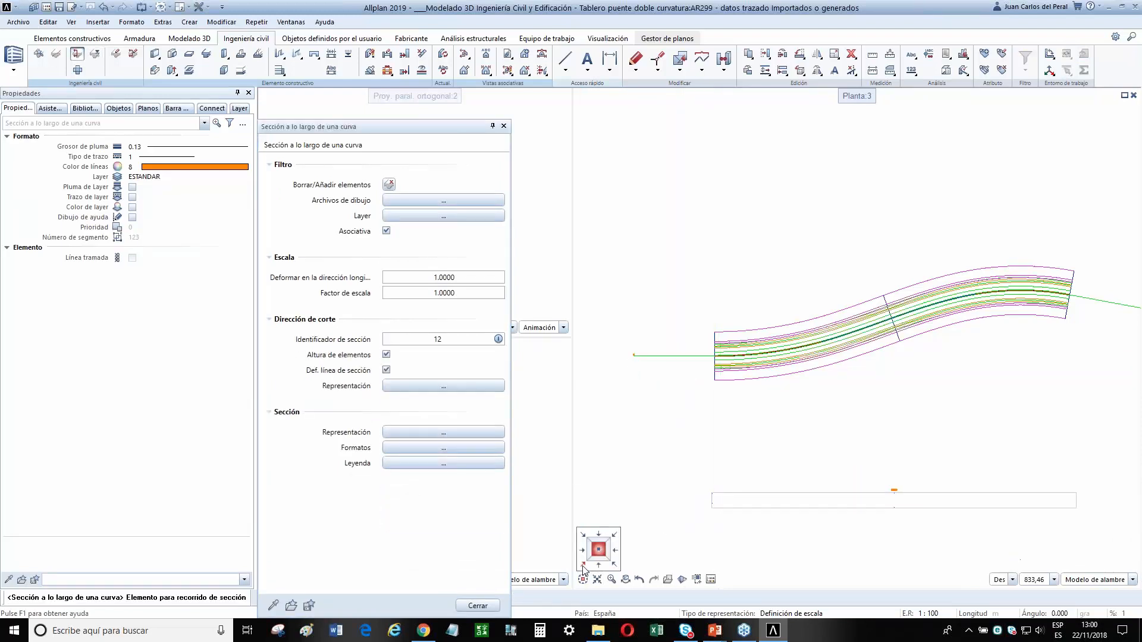
pyautogui.click(583, 568)
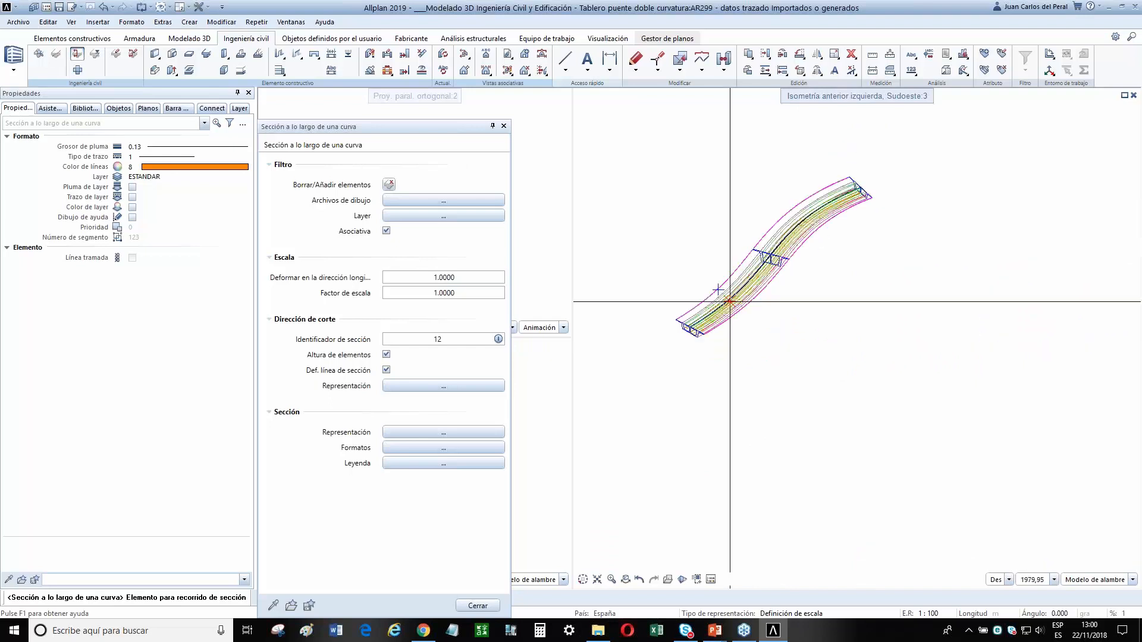
pyautogui.scroll(3, 718, 289)
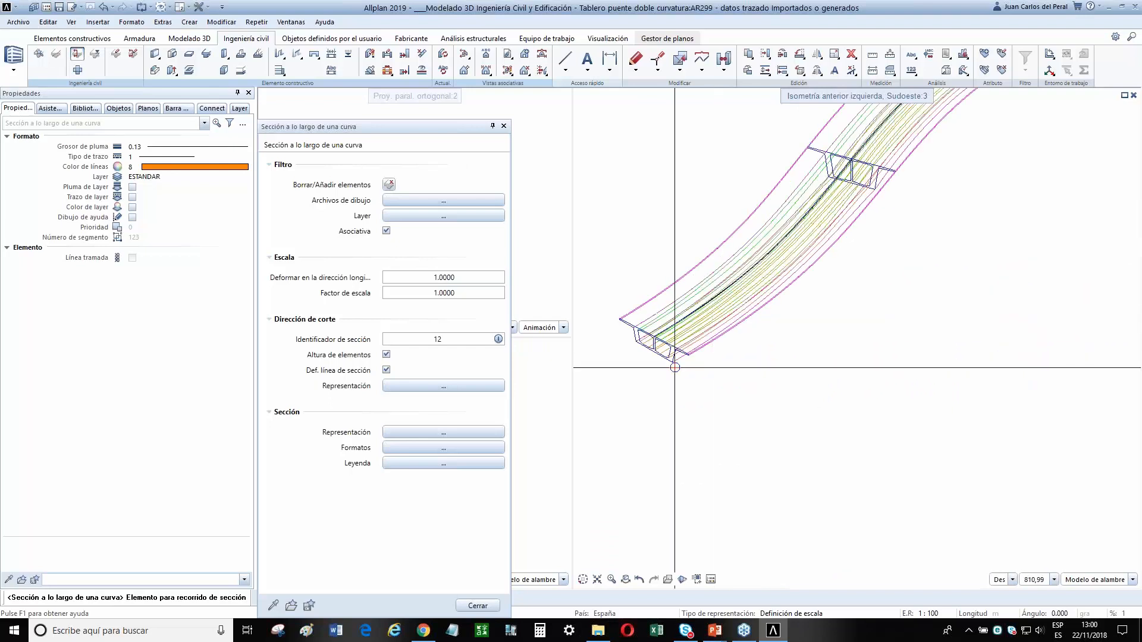
pyautogui.click(477, 606)
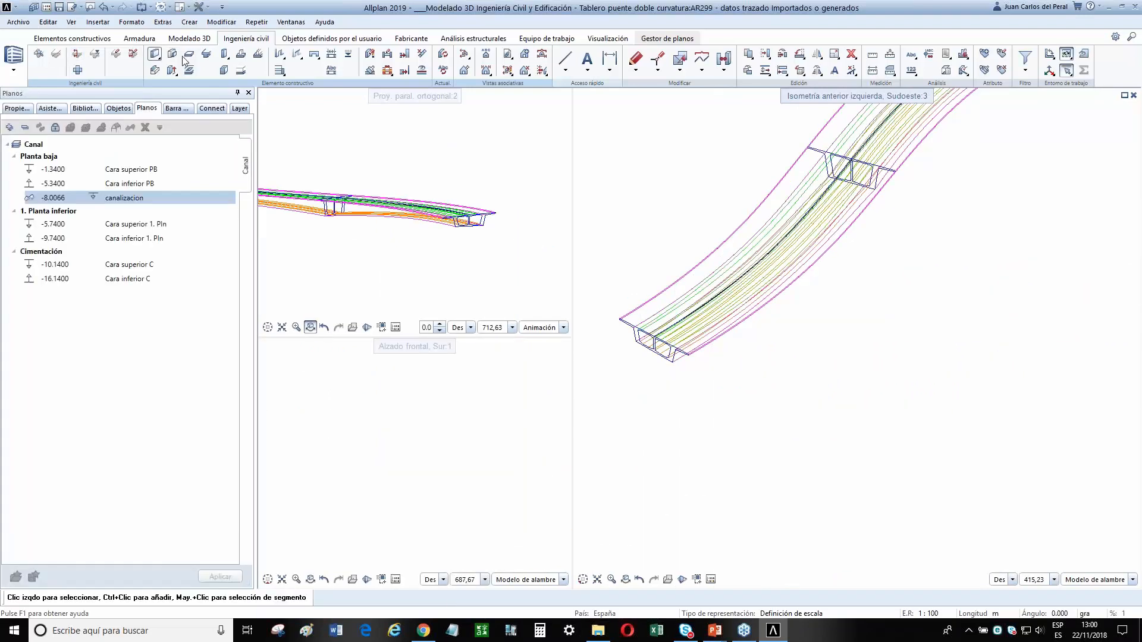
# Start a sweep in isometric view using the deck's outer cross-section outlines at the near end, middle and far end as profiles.
pyautogui.click(189, 38)
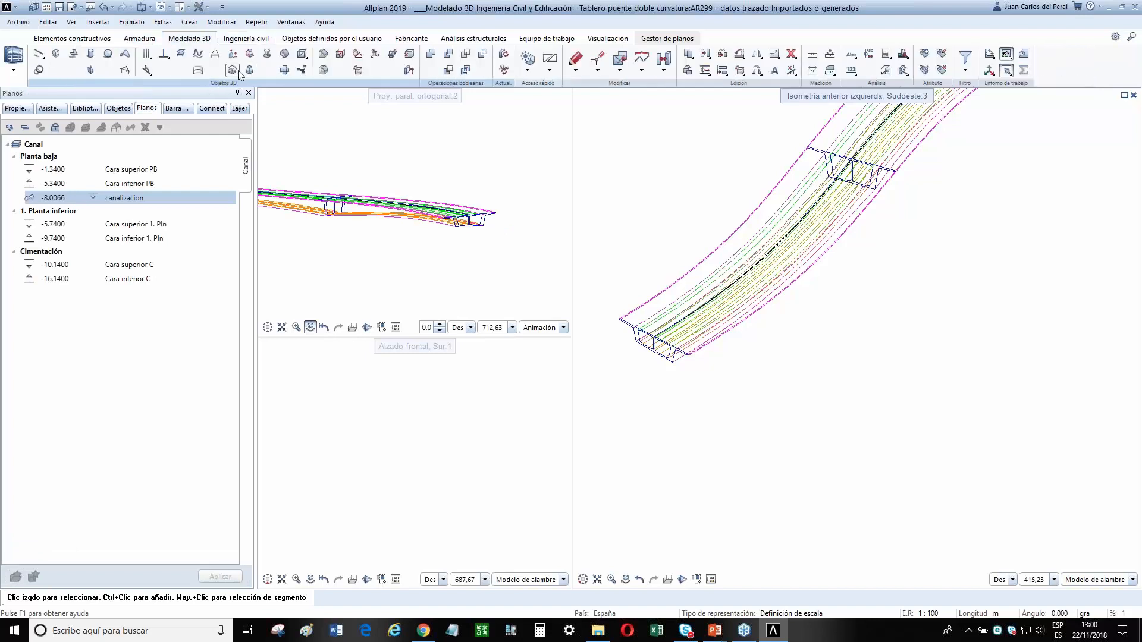
pyautogui.click(250, 54)
pyautogui.scroll(5, 668, 369)
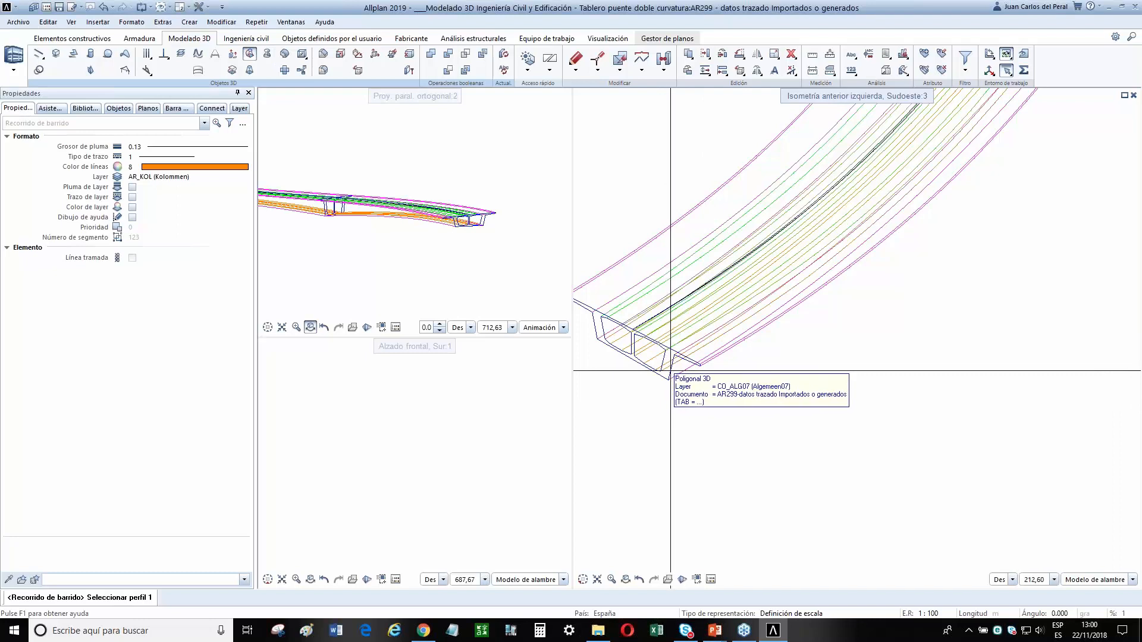
pyautogui.click(670, 371)
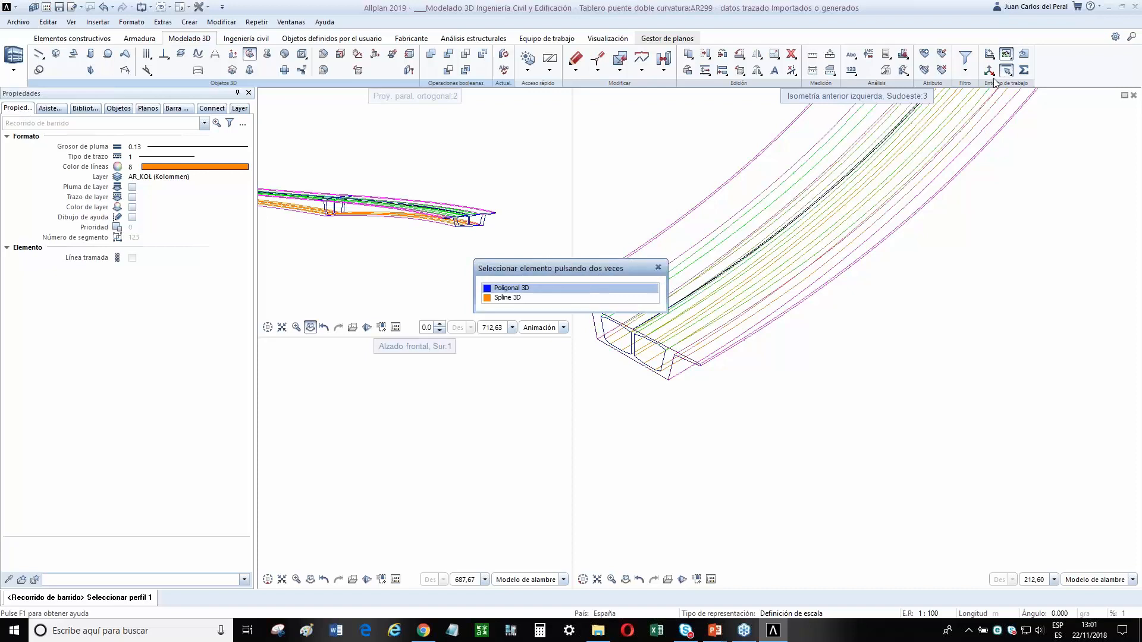
pyautogui.click(558, 287)
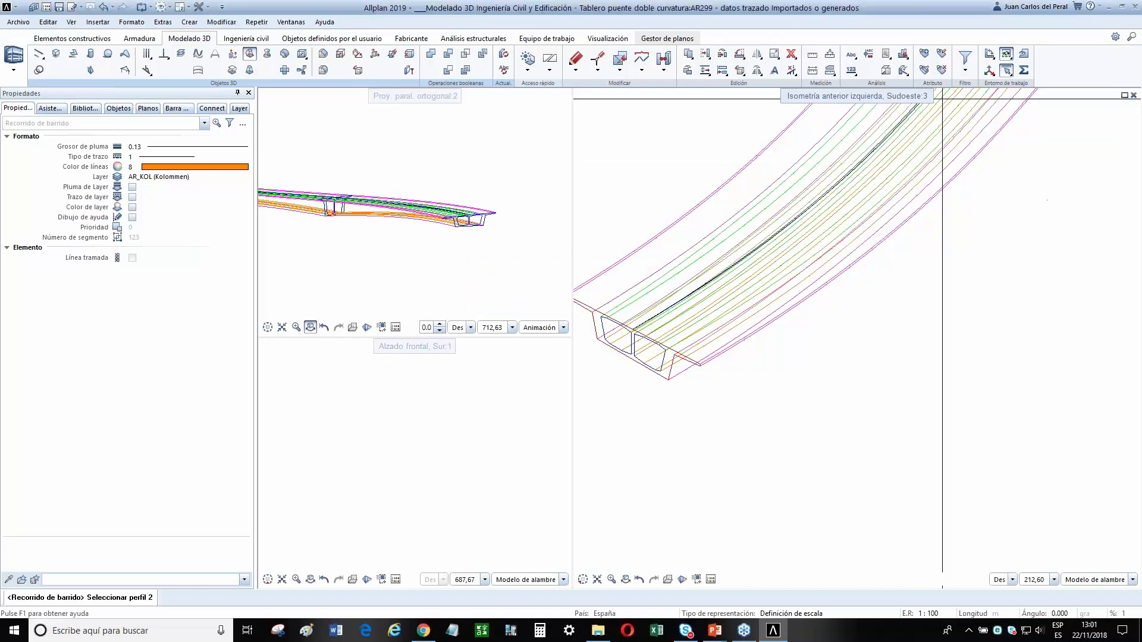
pyautogui.scroll(5, 714, 488)
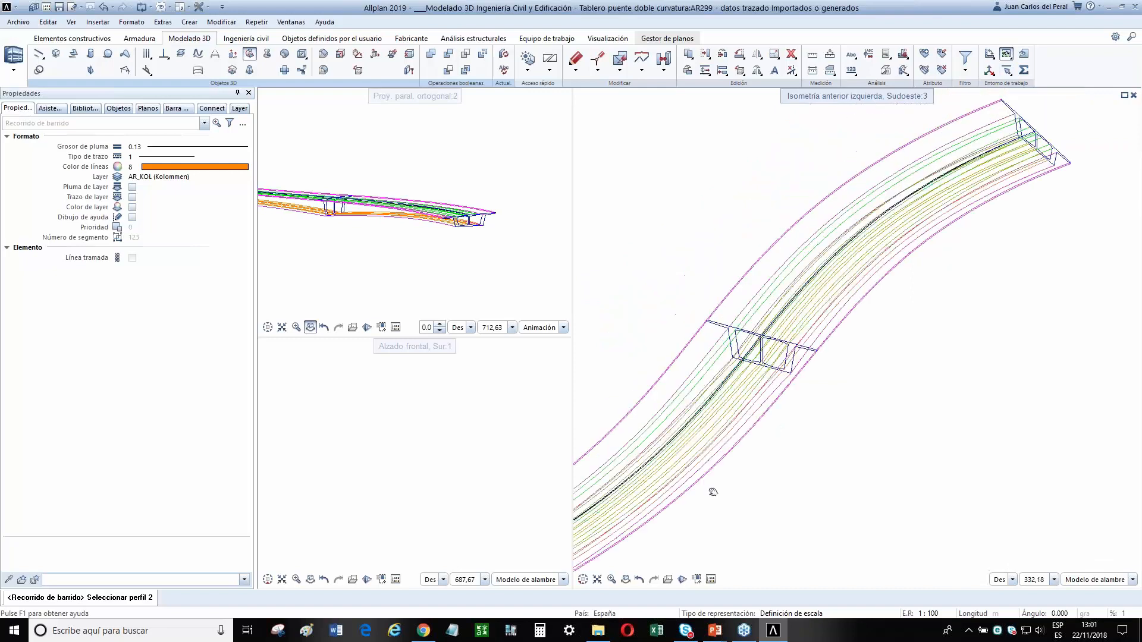
pyautogui.click(811, 291)
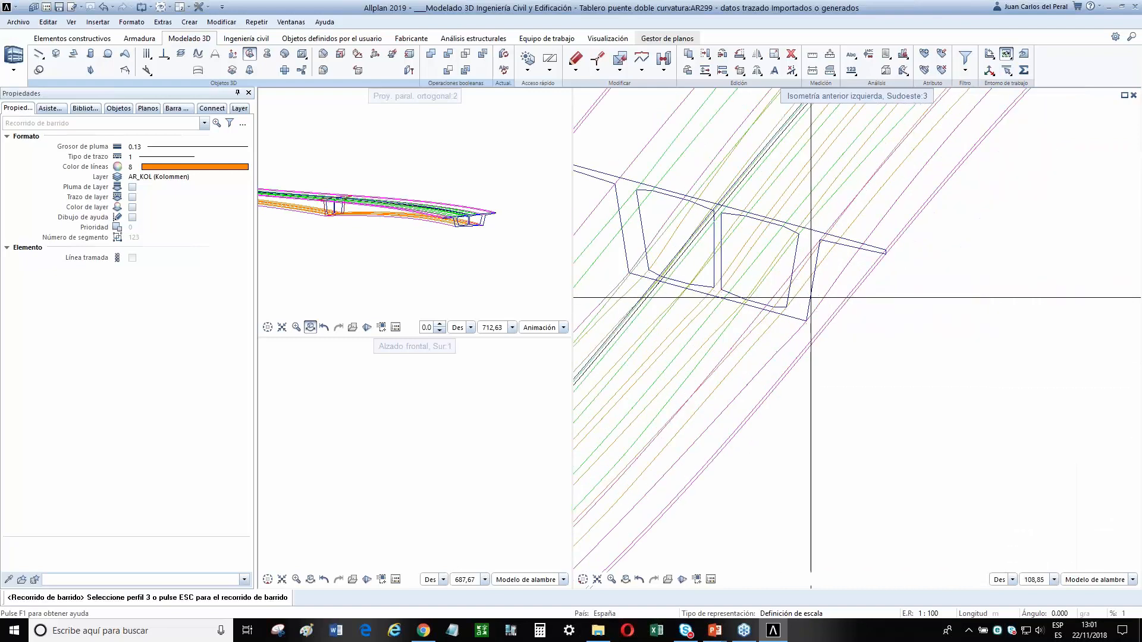
pyautogui.scroll(-5, 809, 308)
pyautogui.scroll(6, 970, 229)
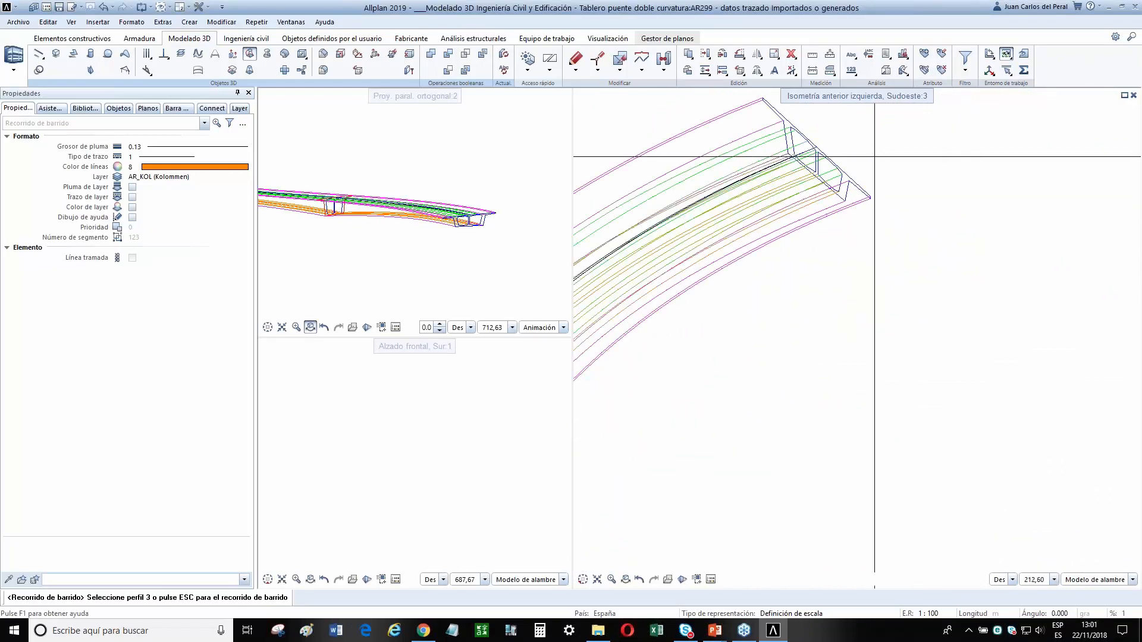
pyautogui.click(824, 185)
pyautogui.press('Escape')
# Choose the 3D splines along the deck's outer edges as the sweep paths and complete the path selection.
pyautogui.scroll(-3, 652, 153)
pyautogui.click(624, 125)
pyautogui.scroll(3, 626, 119)
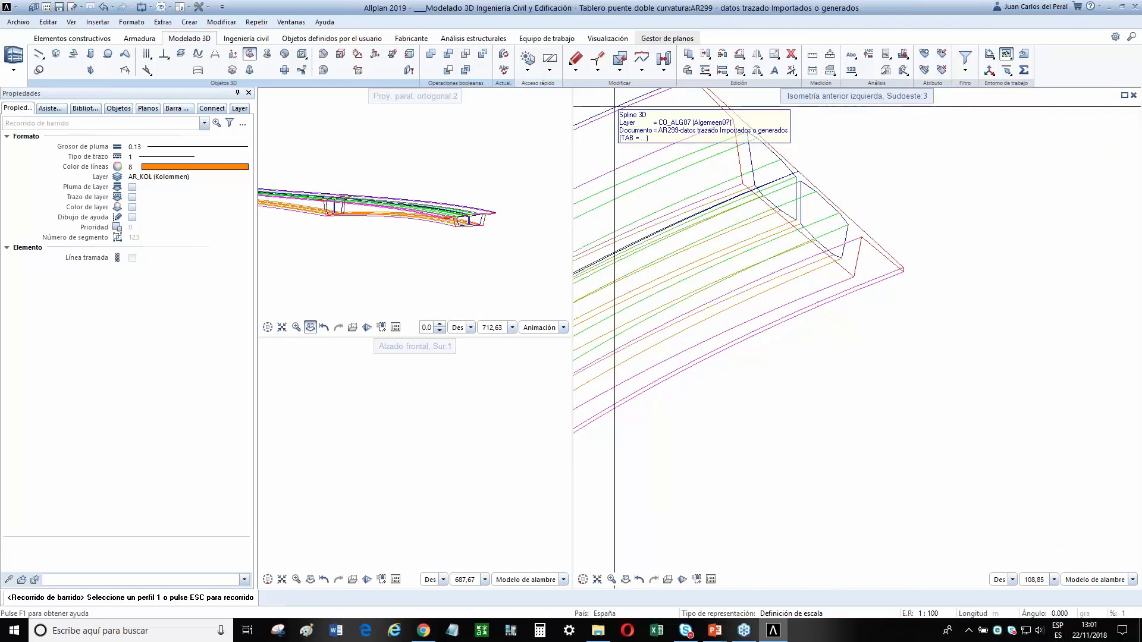
pyautogui.click(623, 113)
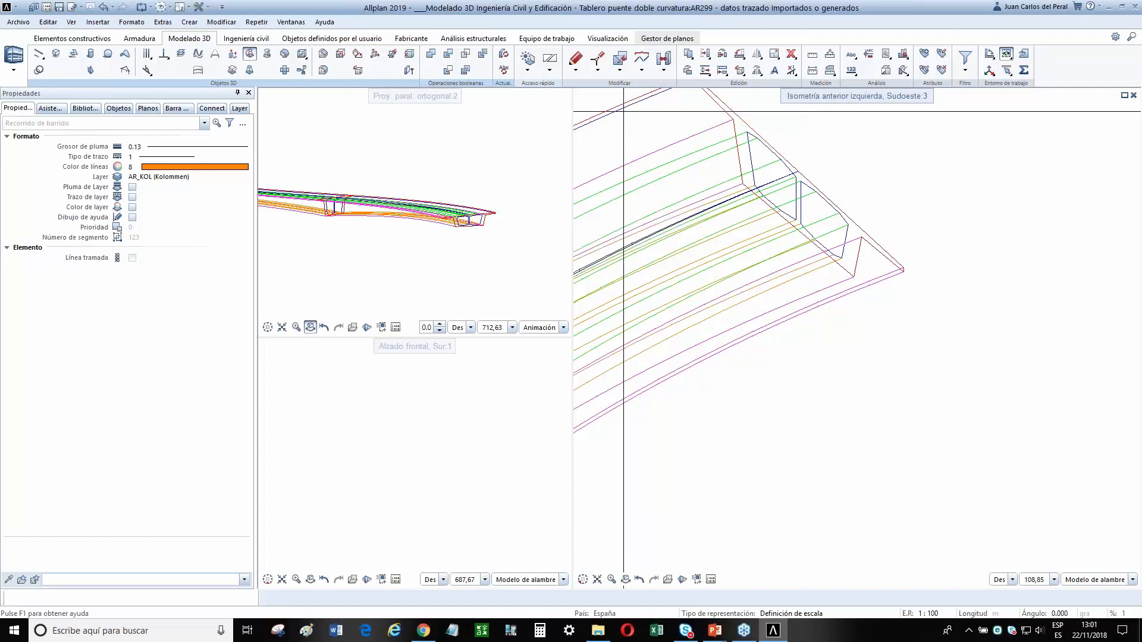
pyautogui.click(875, 279)
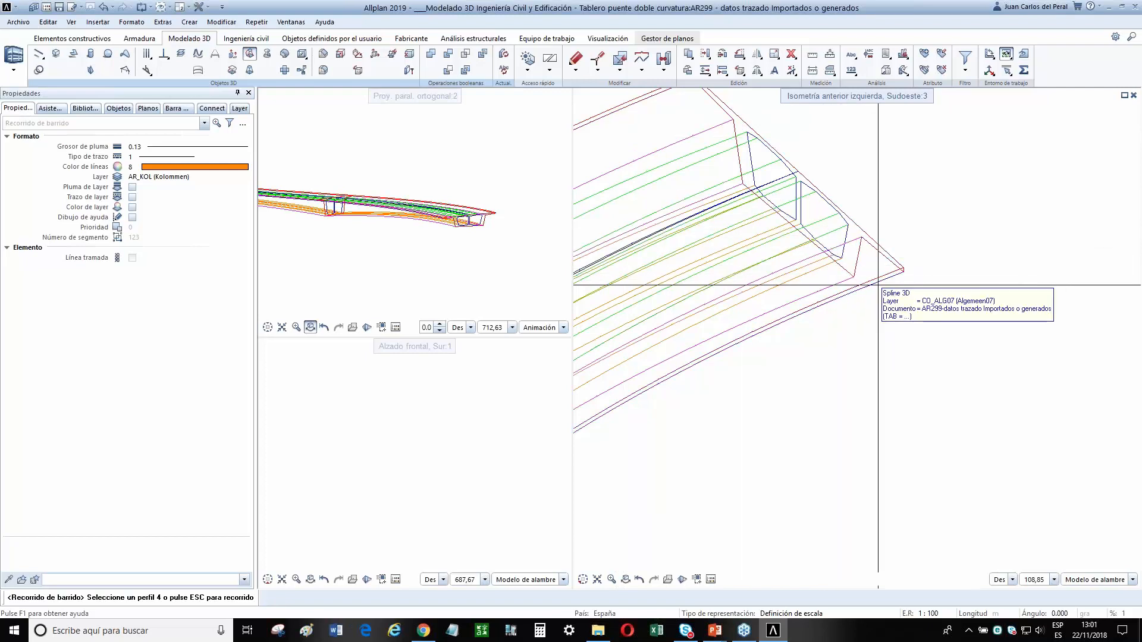
pyautogui.click(879, 282)
pyautogui.click(838, 285)
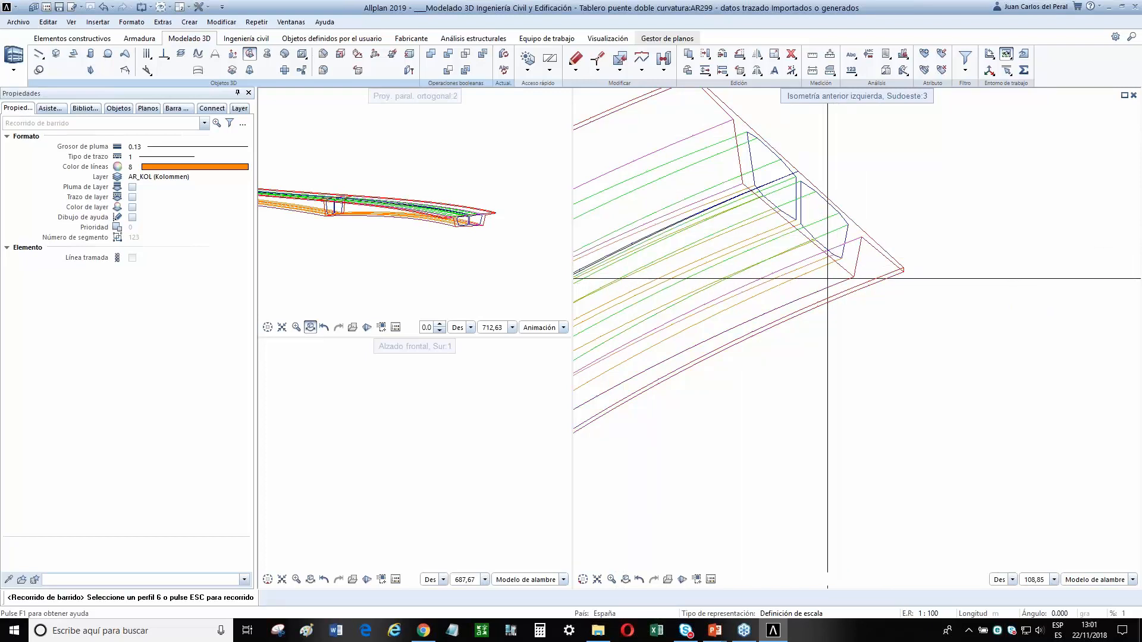
pyautogui.scroll(2, 764, 191)
pyautogui.click(723, 177)
pyautogui.scroll(-2, 718, 183)
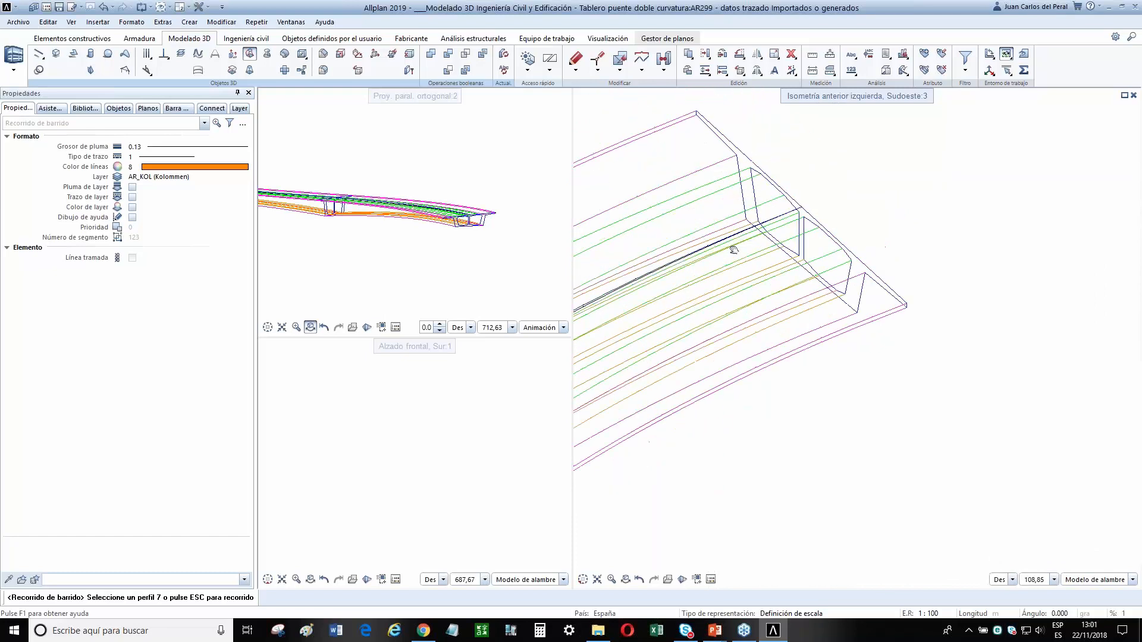
pyautogui.press('Escape')
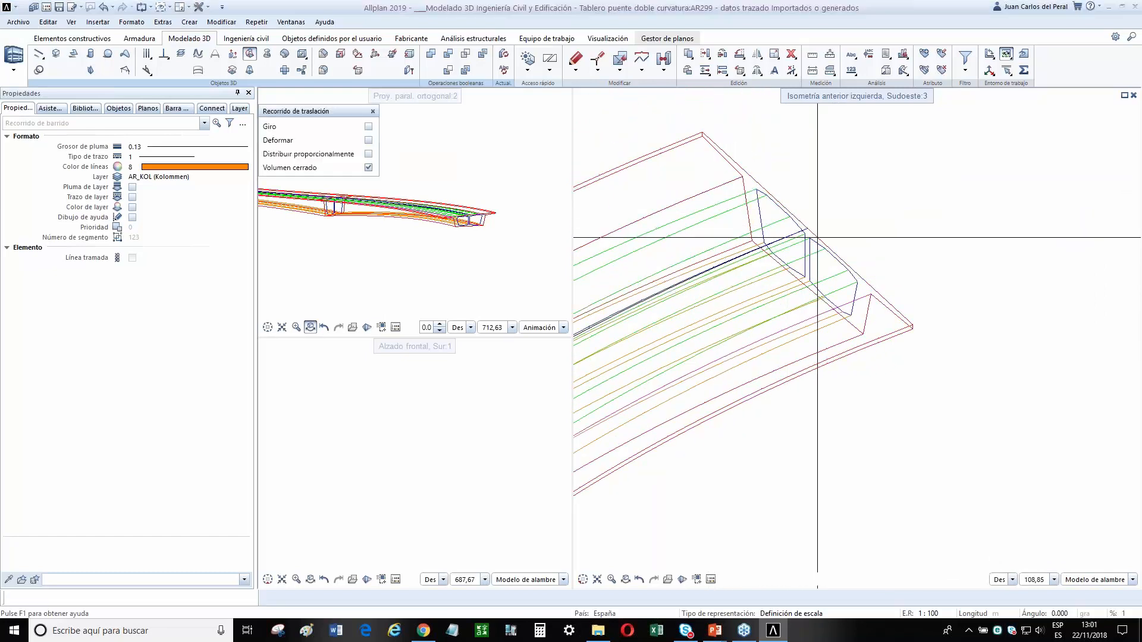
# Generate the deck's outer body from the chosen profiles and paths as a closed volume and show the bridge in plan.
pyautogui.scroll(-10, 892, 292)
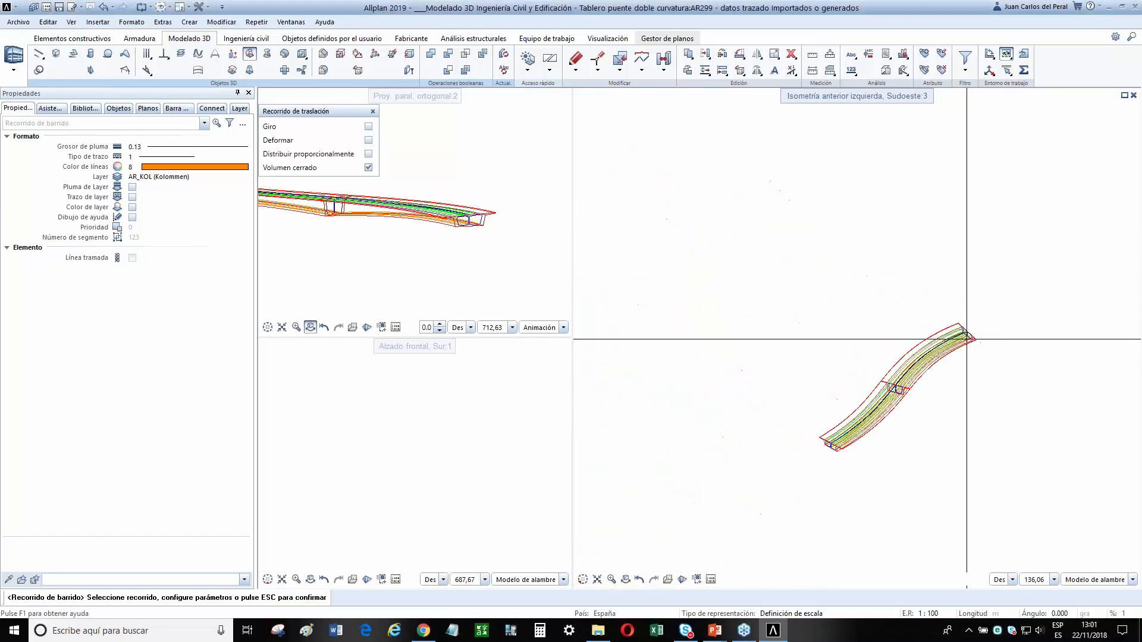
pyautogui.scroll(-5, 893, 292)
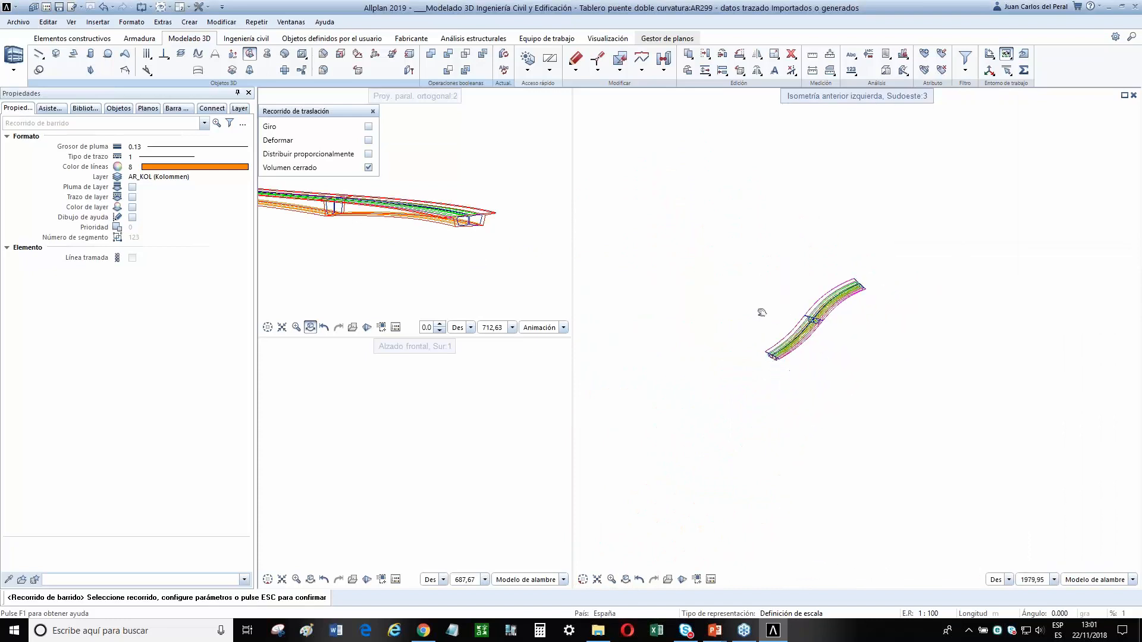
pyautogui.click(786, 322)
pyautogui.click(646, 357)
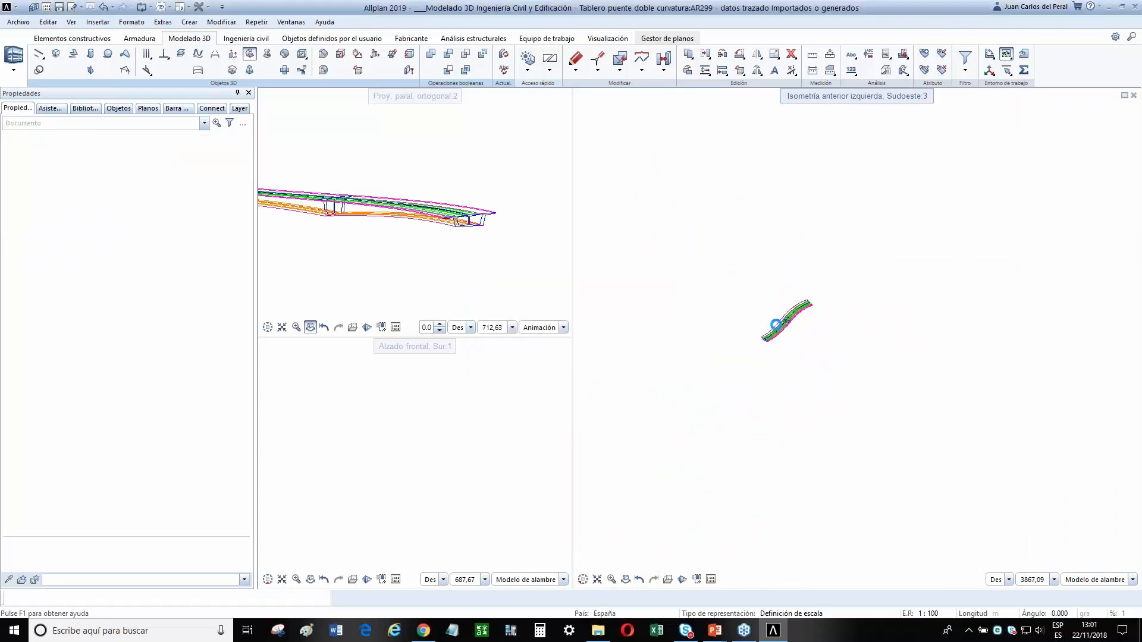
pyautogui.scroll(3, 687, 517)
pyautogui.moveTo(583, 580)
pyautogui.click(600, 551)
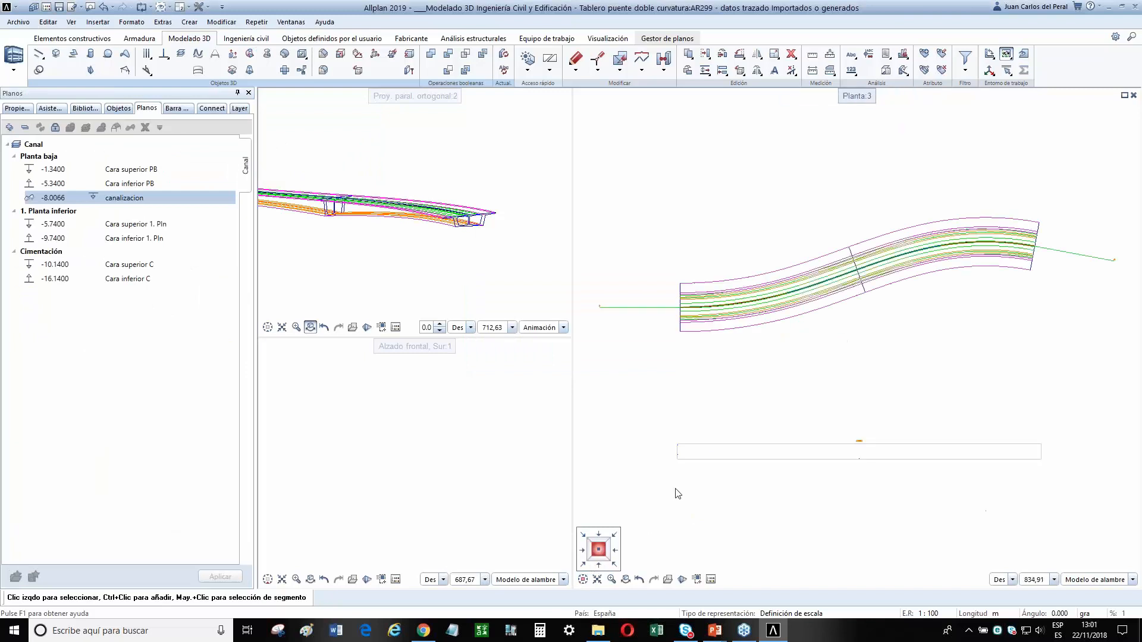
# Try to loft the deck's outer cross-section outlines from the near end to the middle in isometric view, and undo the resulting body.
pyautogui.scroll(3, 759, 334)
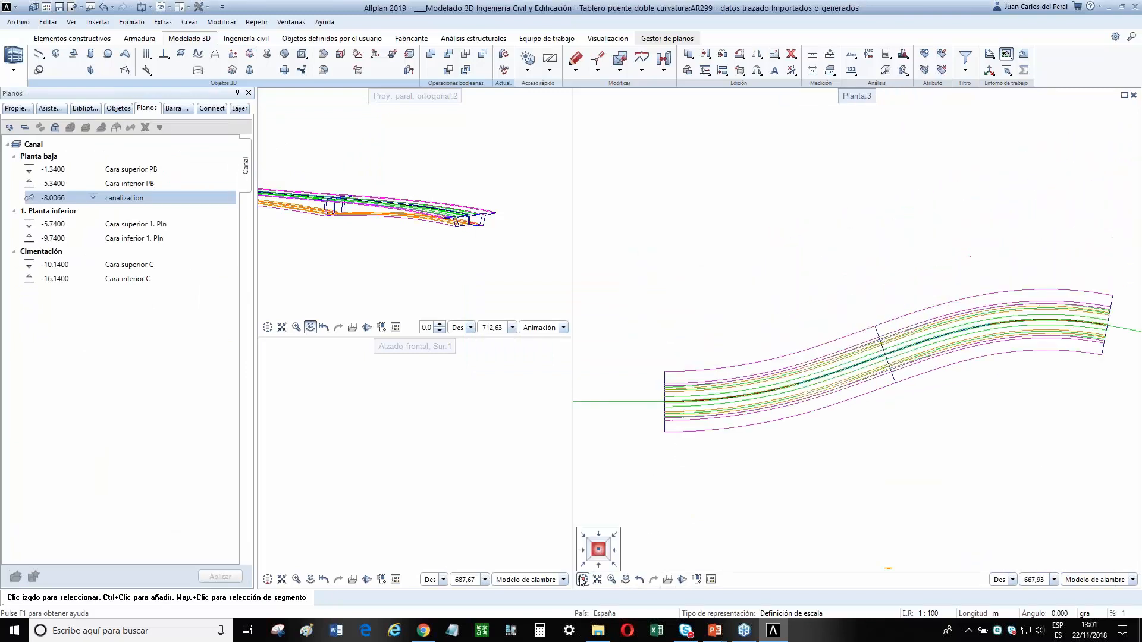
pyautogui.click(583, 566)
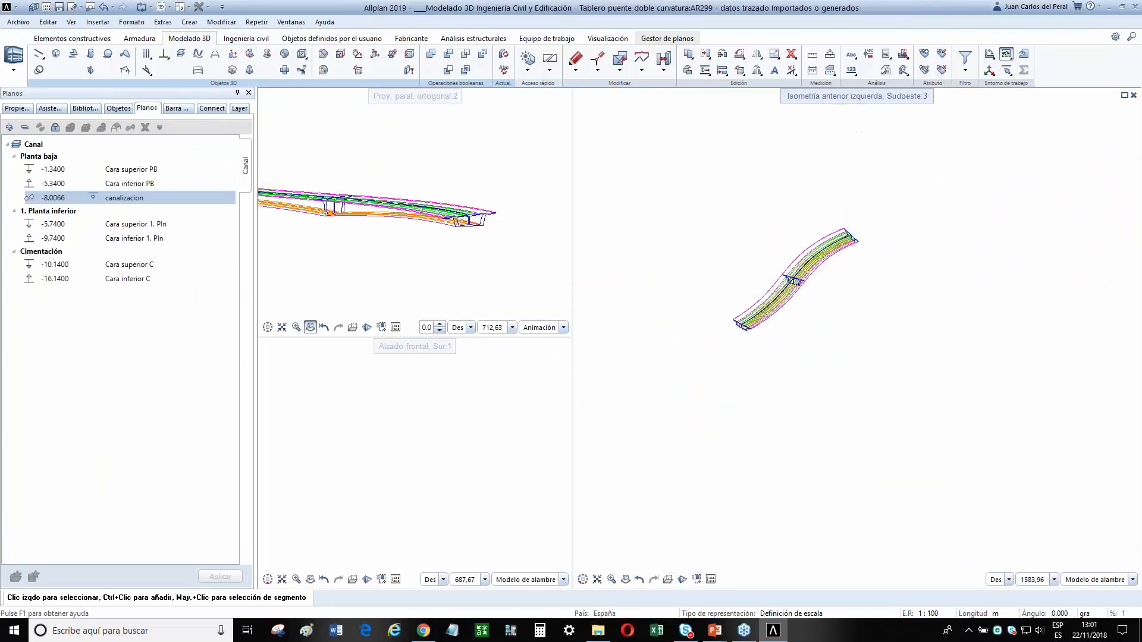
pyautogui.scroll(10, 747, 319)
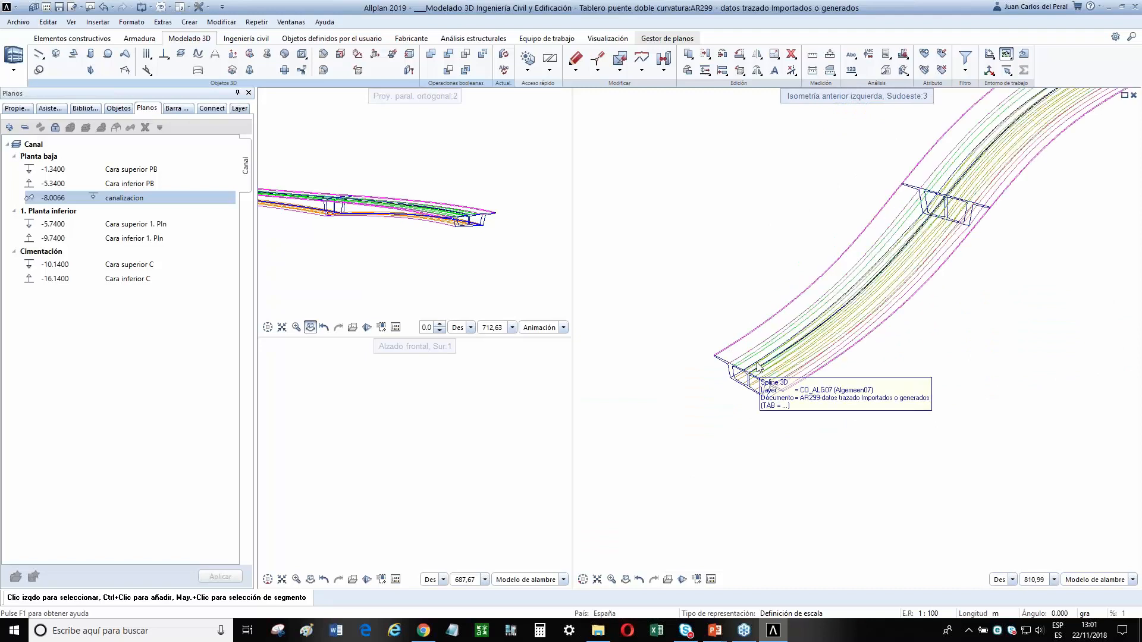
pyautogui.click(250, 70)
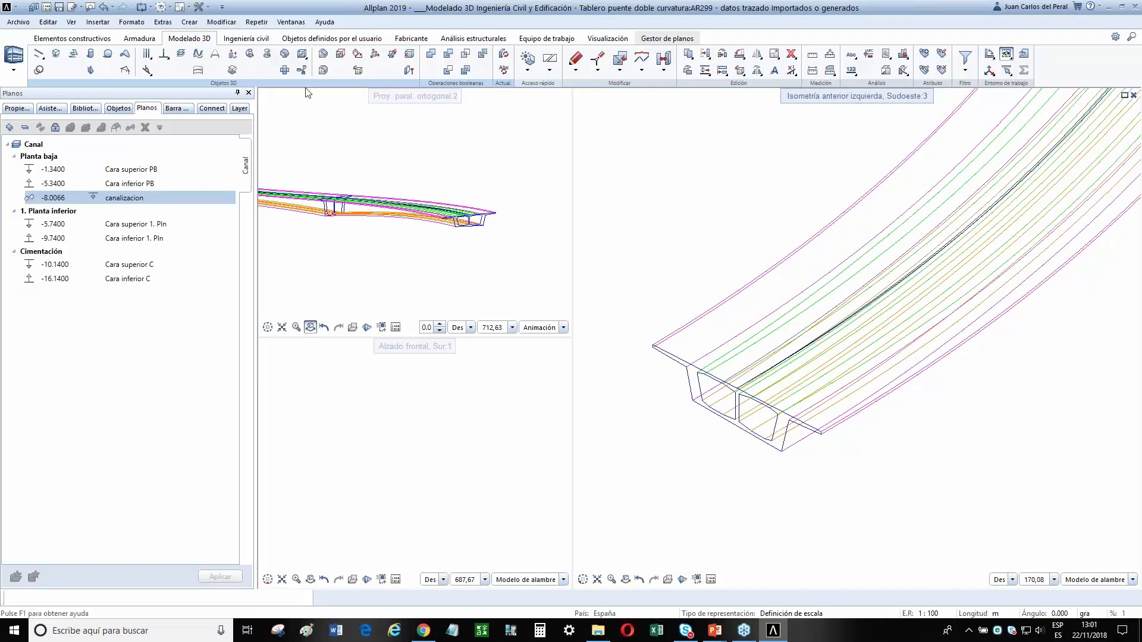
pyautogui.scroll(6, 778, 472)
pyautogui.click(797, 382)
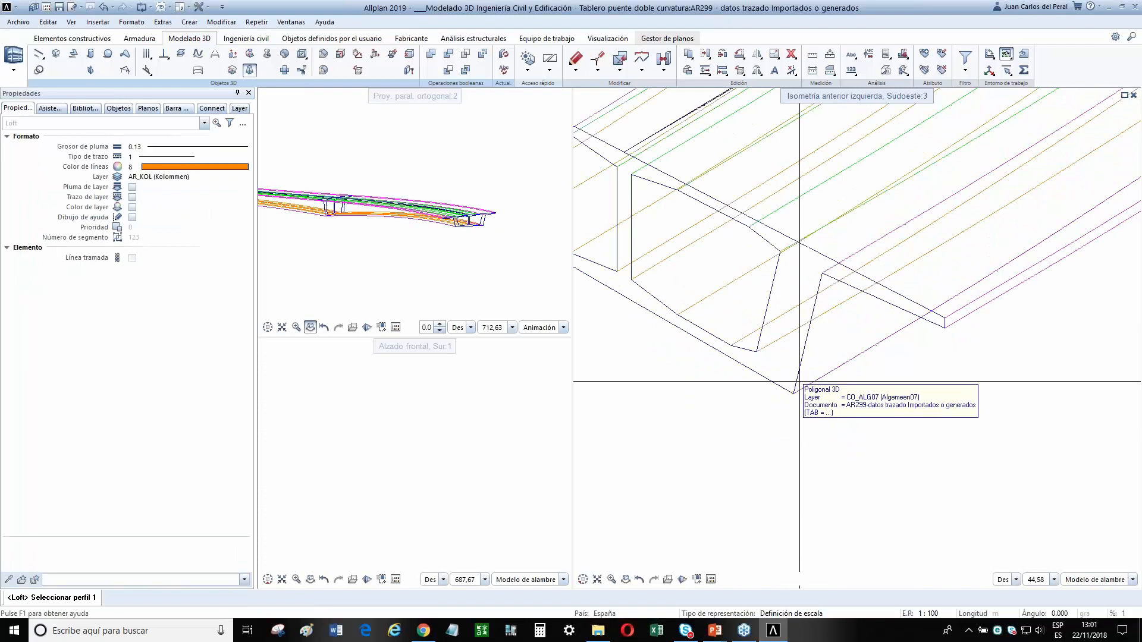
pyautogui.scroll(-8, 906, 400)
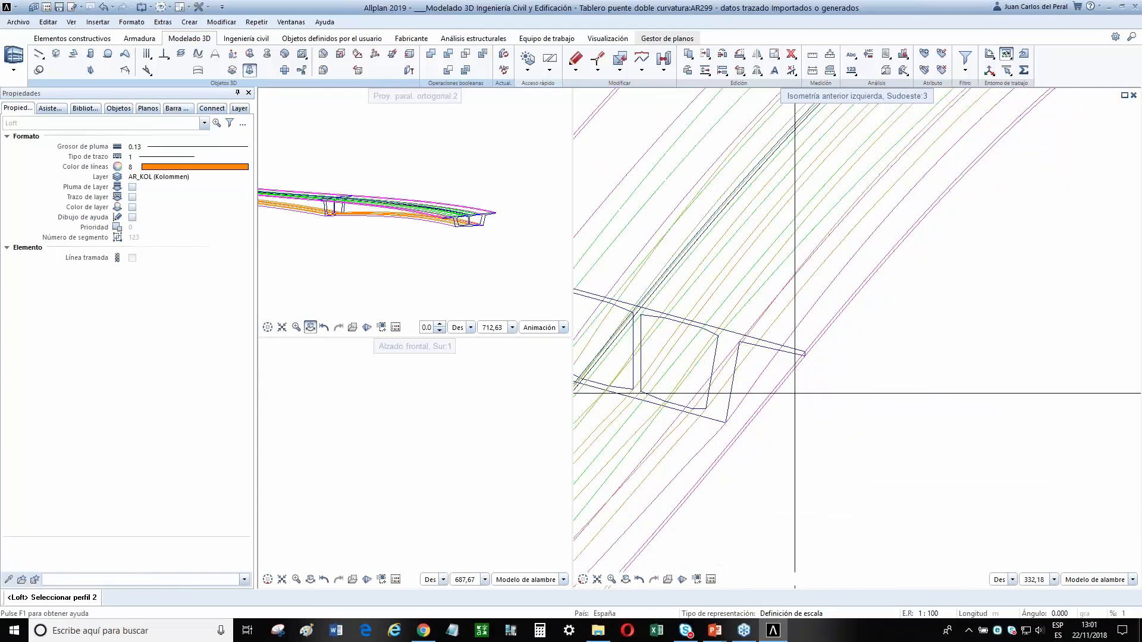
pyautogui.click(748, 384)
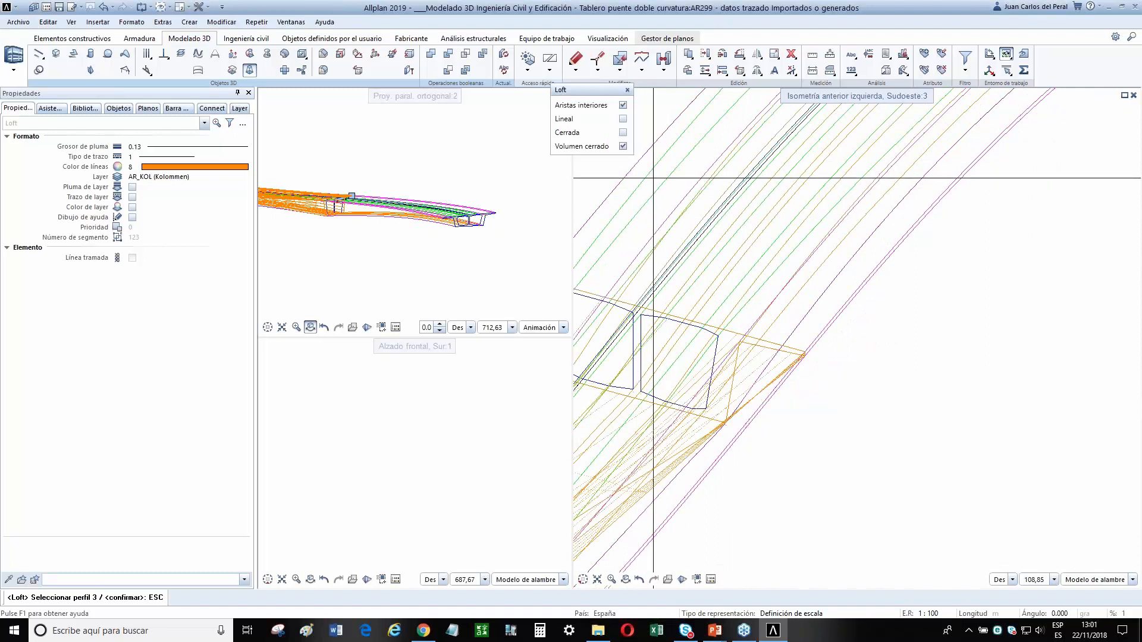
pyautogui.press('Escape')
pyautogui.scroll(-5, 879, 439)
pyautogui.press('Escape')
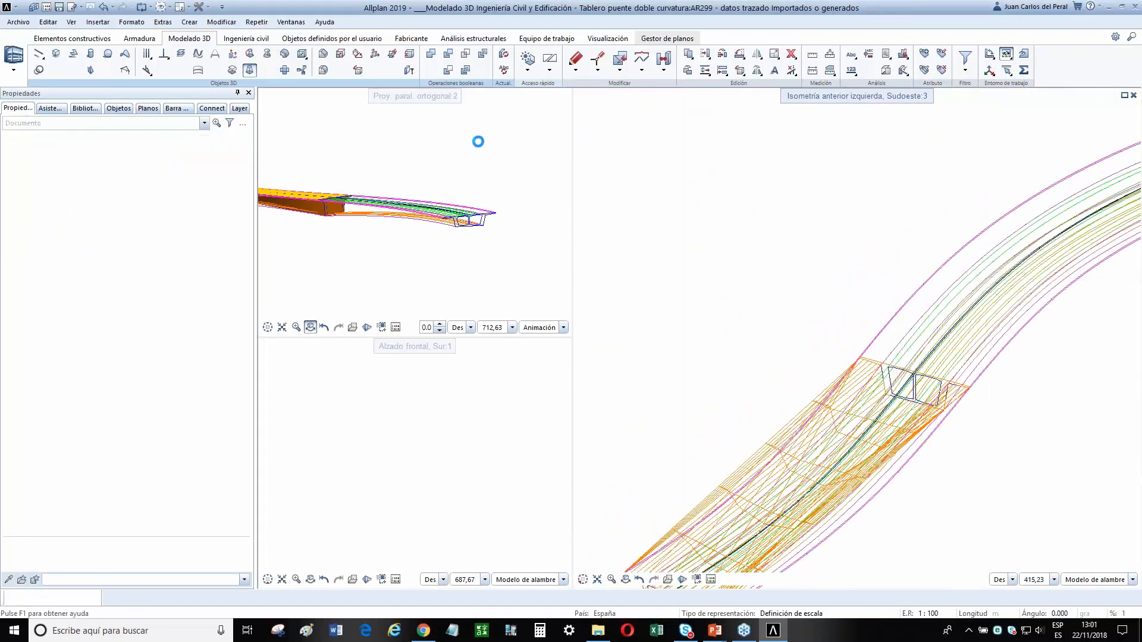
pyautogui.click(104, 7)
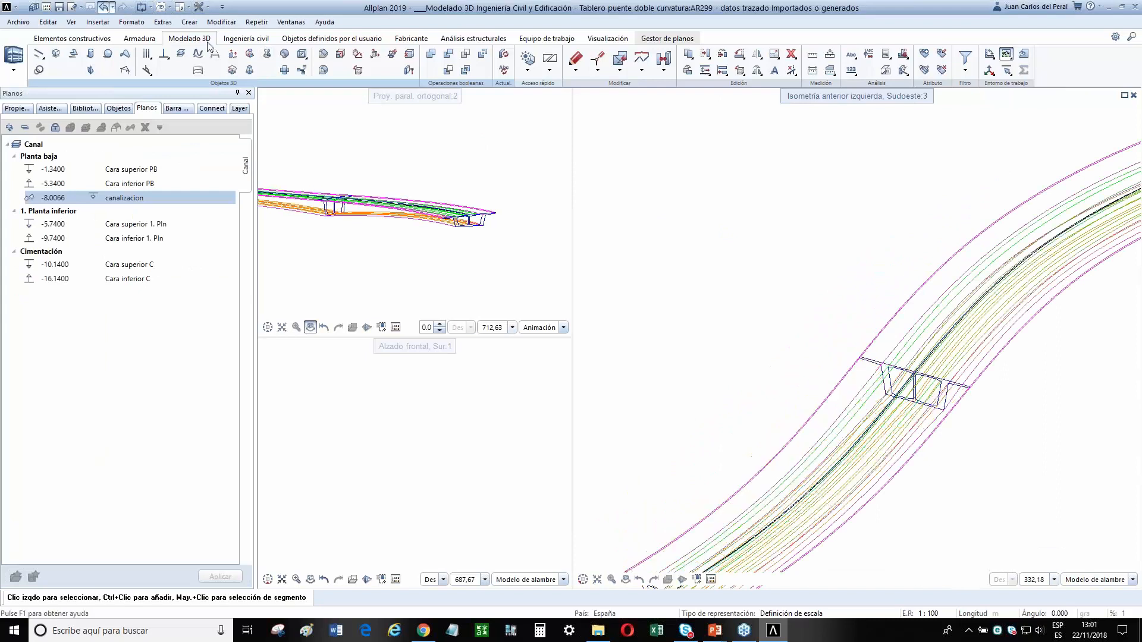
# Start a path sweep with the deck's outer cross-section outlines at the near end, middle and far end as profiles.
pyautogui.click(250, 53)
pyautogui.scroll(5, 770, 375)
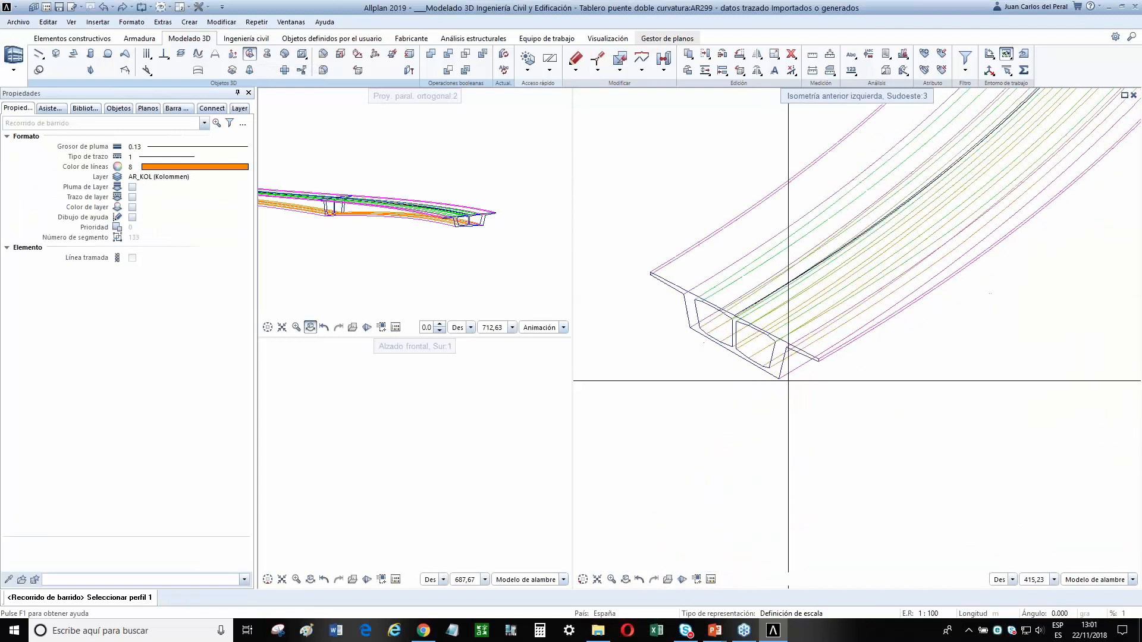
pyautogui.click(779, 364)
pyautogui.scroll(-4, 862, 345)
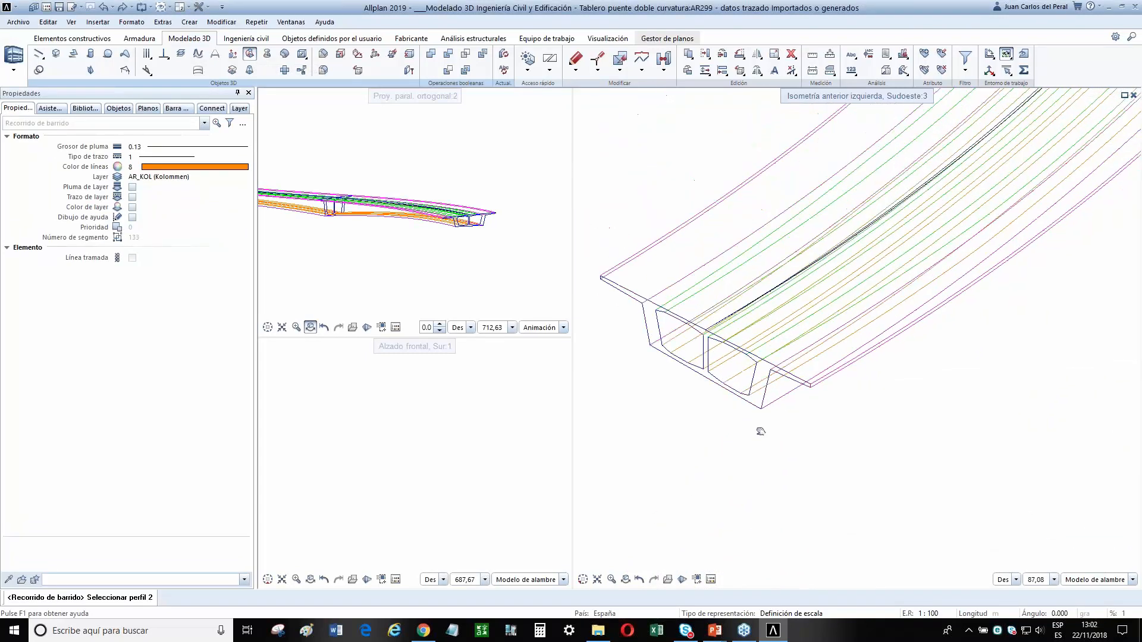
pyautogui.moveTo(926, 324); pyautogui.dragTo(773, 438, button='middle')
pyautogui.scroll(5, 798, 323)
pyautogui.scroll(-3, 764, 277)
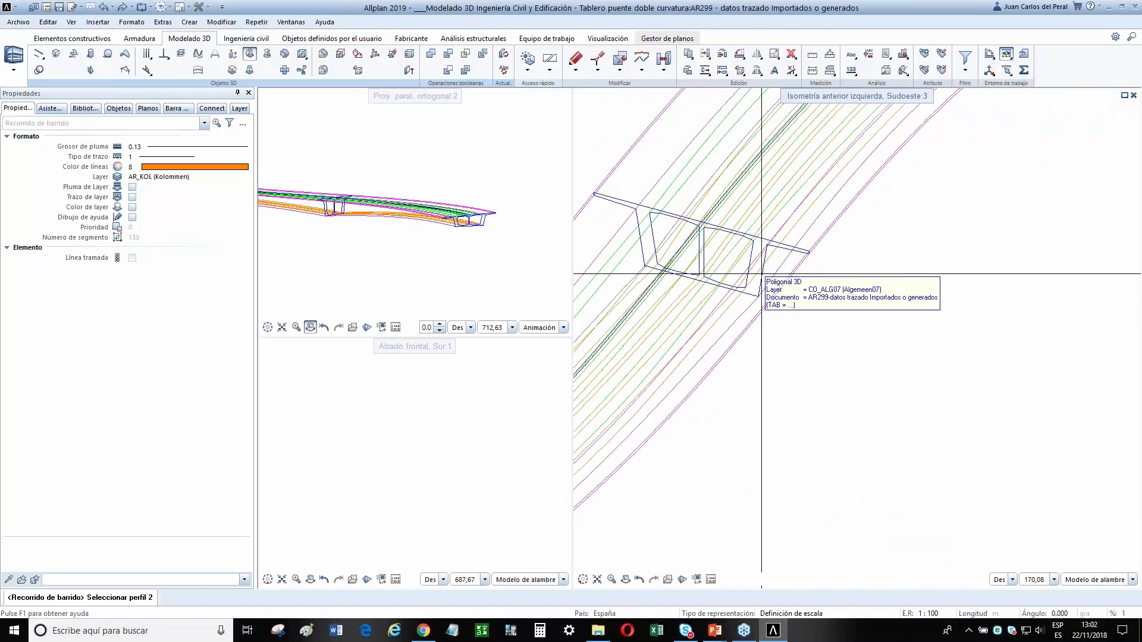
pyautogui.click(763, 275)
pyautogui.scroll(-5, 767, 261)
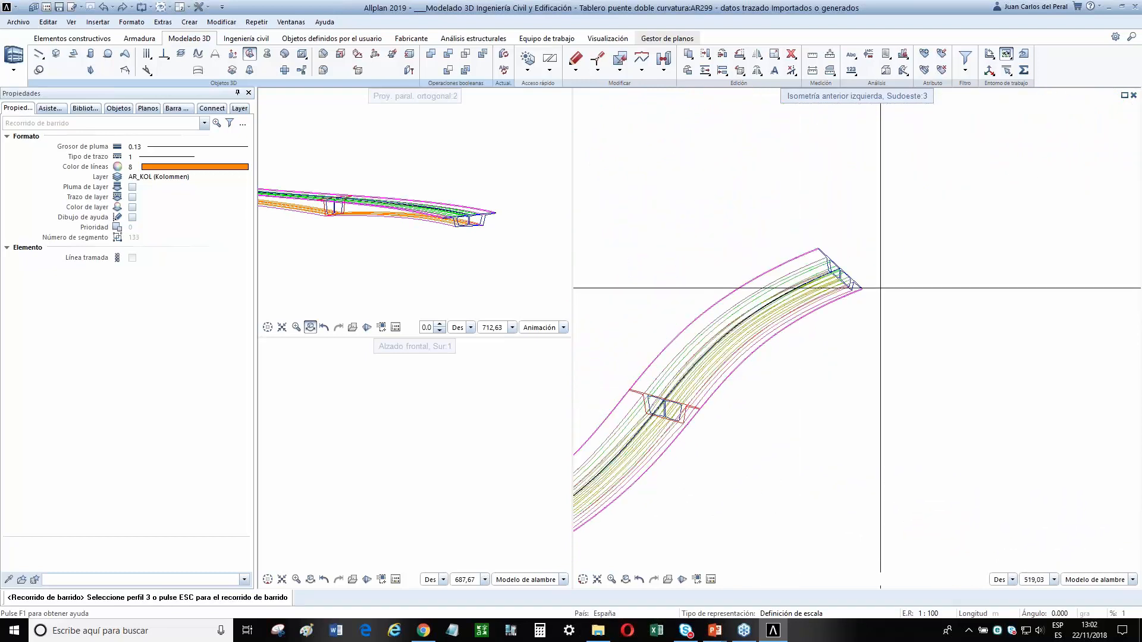
pyautogui.scroll(4, 823, 296)
pyautogui.click(827, 297)
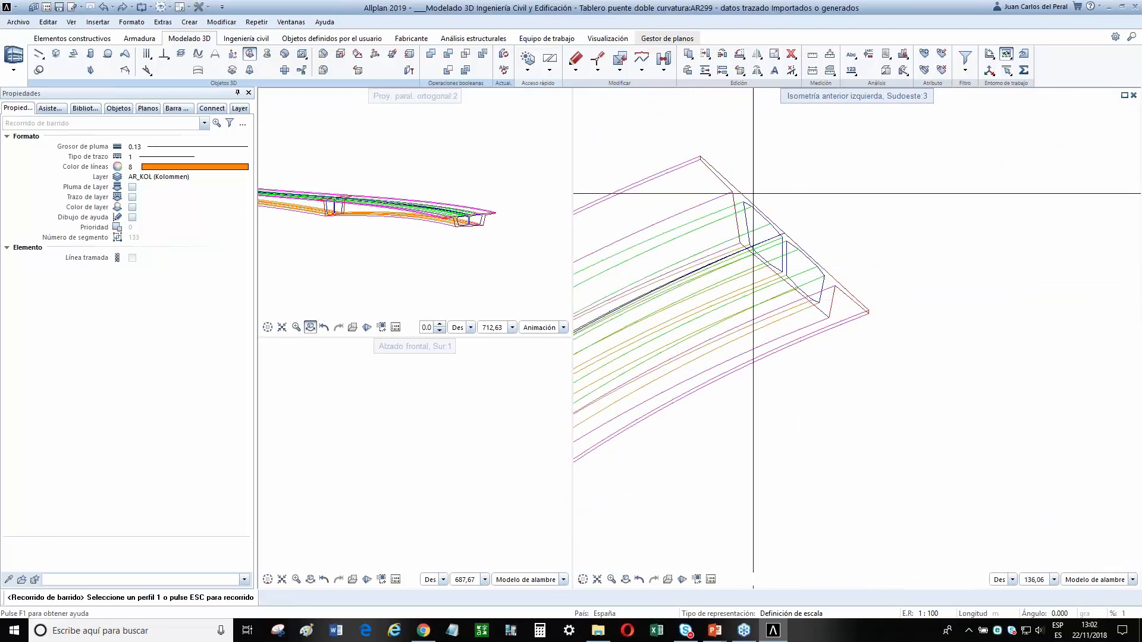
# Select the 3D splines along the edges of the deck's outer cross-section as sweep paths and finish the path selection.
pyautogui.click(668, 163)
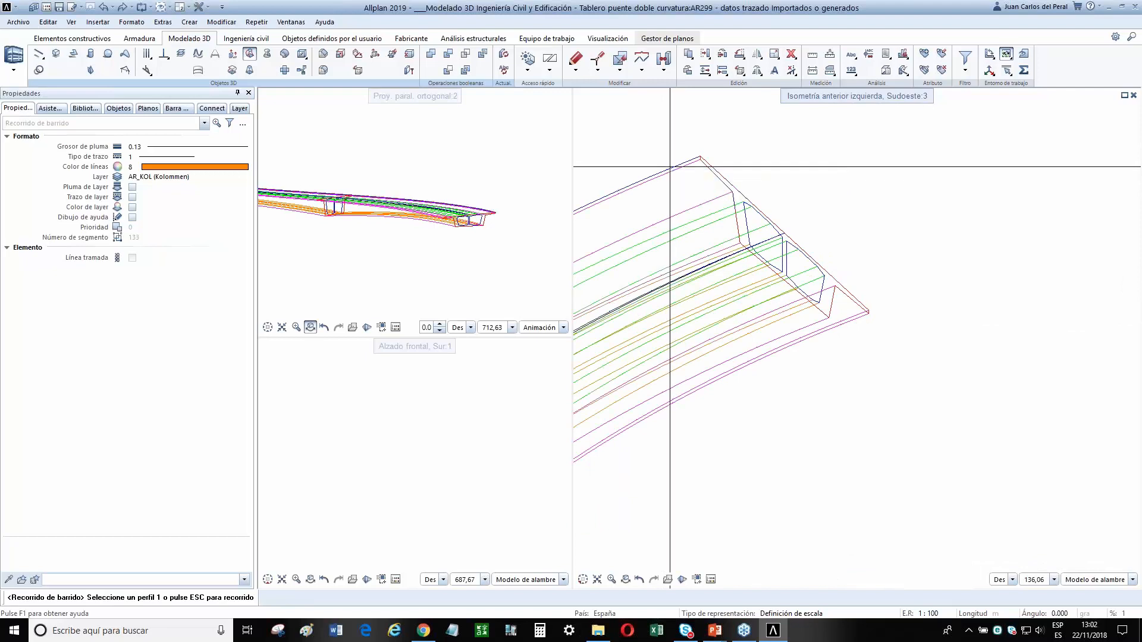
pyautogui.click(841, 320)
pyautogui.click(841, 321)
pyautogui.click(767, 322)
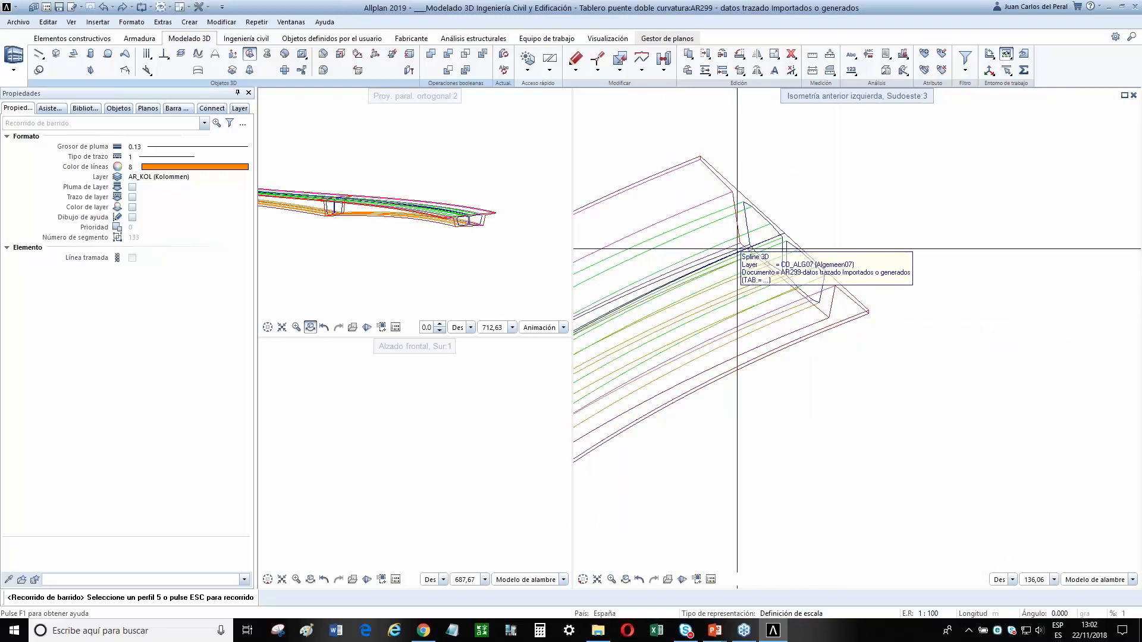
pyautogui.click(831, 297)
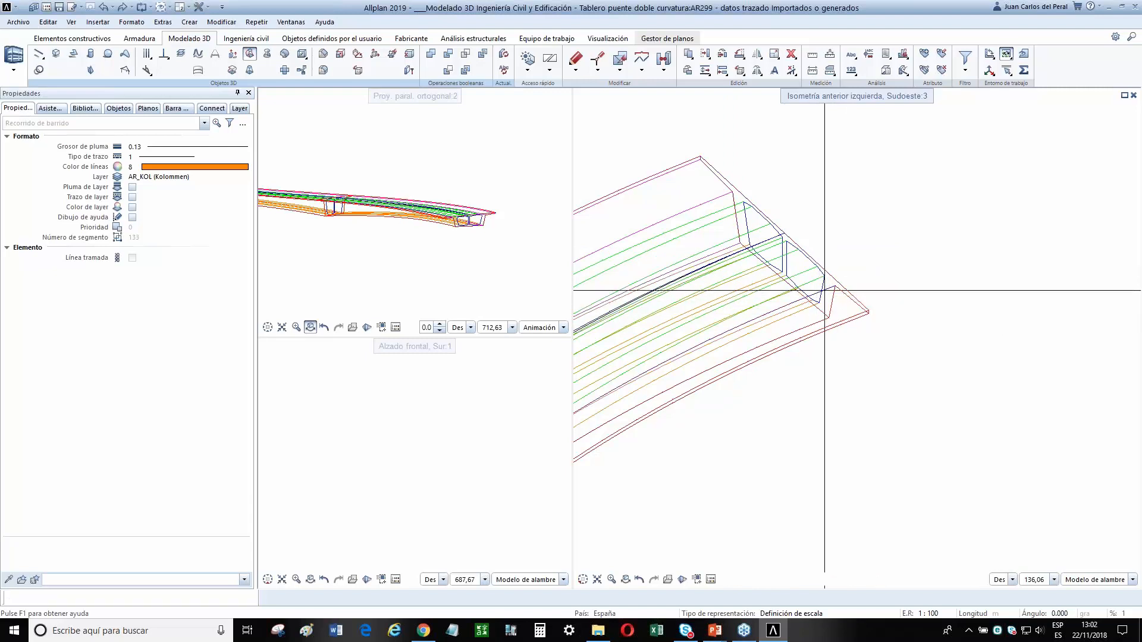
pyautogui.click(712, 252)
pyautogui.press('Escape')
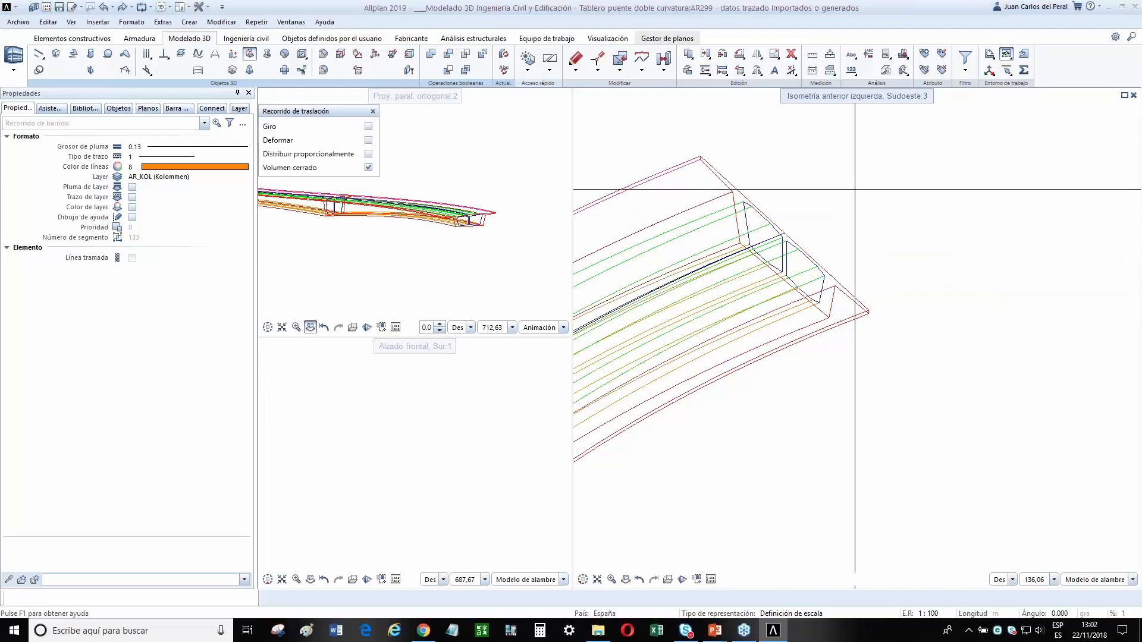
# Generate the swept outer deck body as a closed volume and check the updated section along the axis in plan view.
pyautogui.scroll(-5, 953, 323)
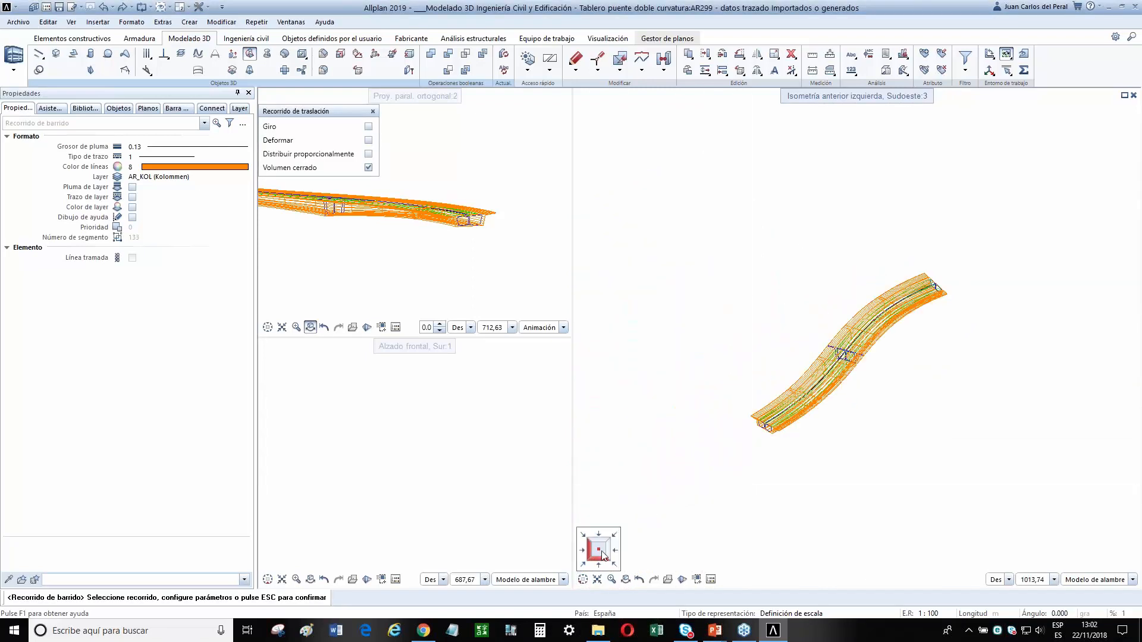
pyautogui.click(599, 551)
pyautogui.press('Escape')
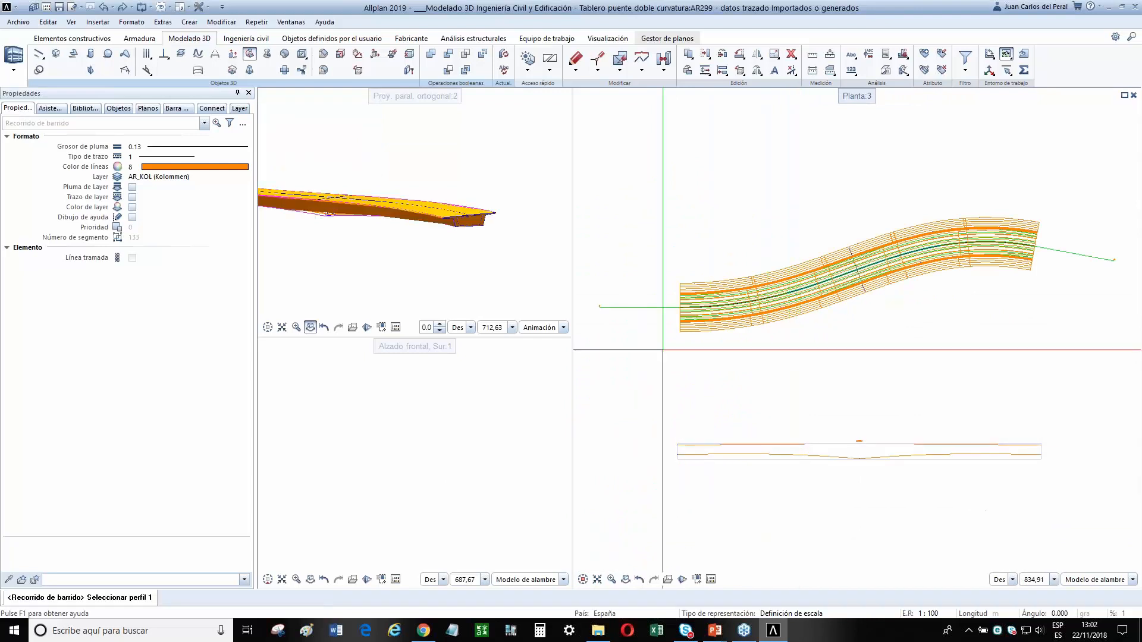
pyautogui.scroll(5, 767, 465)
pyautogui.scroll(-3, 1021, 467)
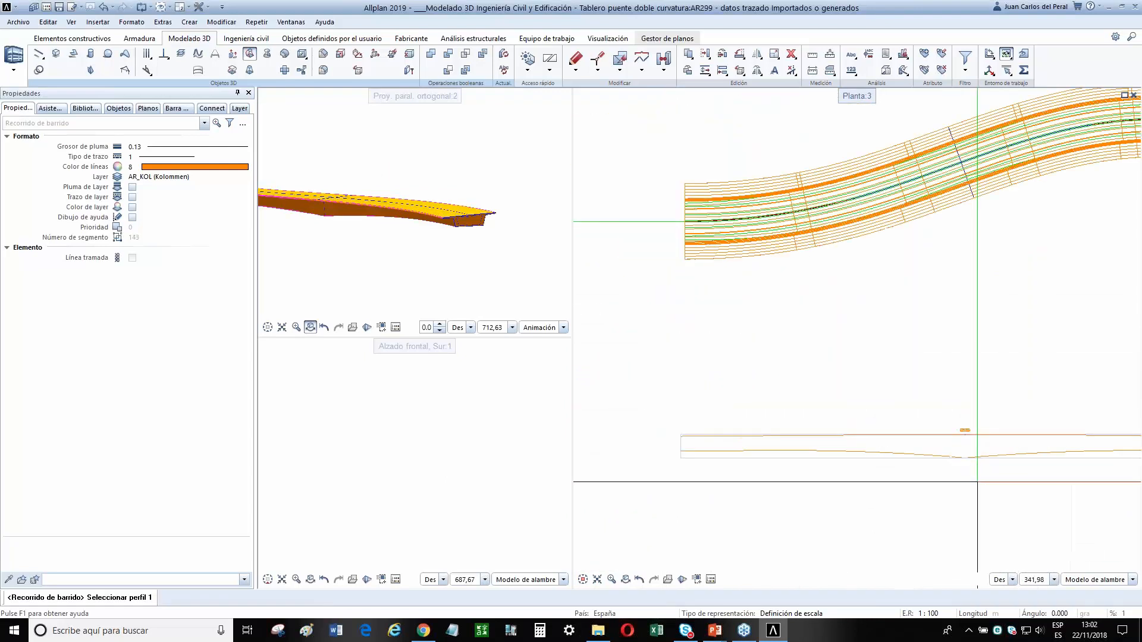
pyautogui.scroll(-2, 977, 481)
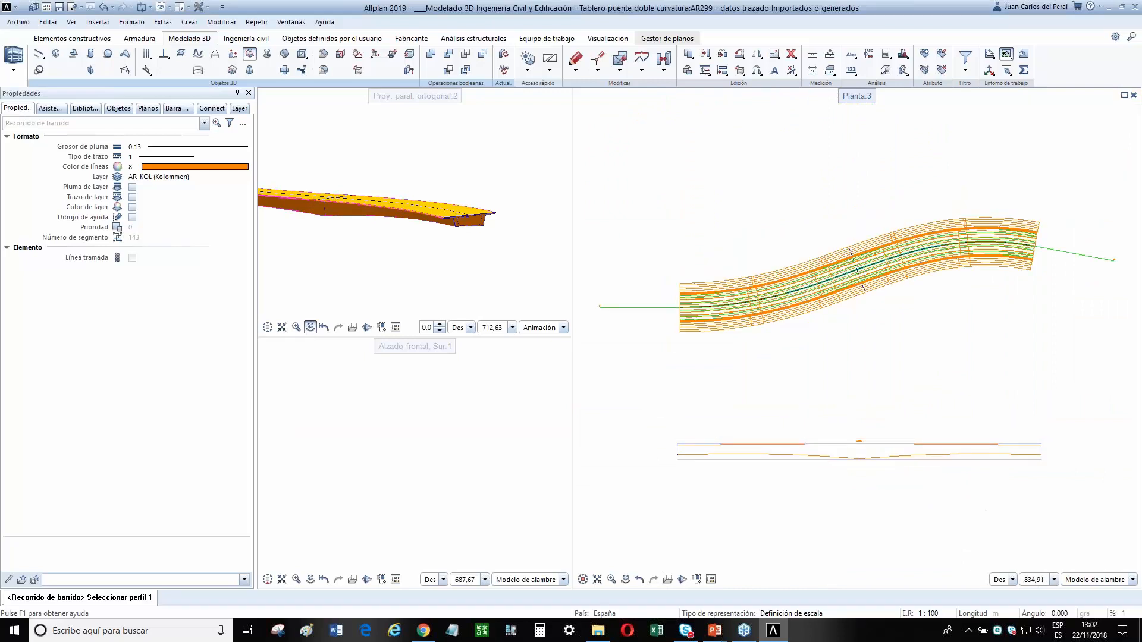
pyautogui.hotkey('alt', 'Tab')
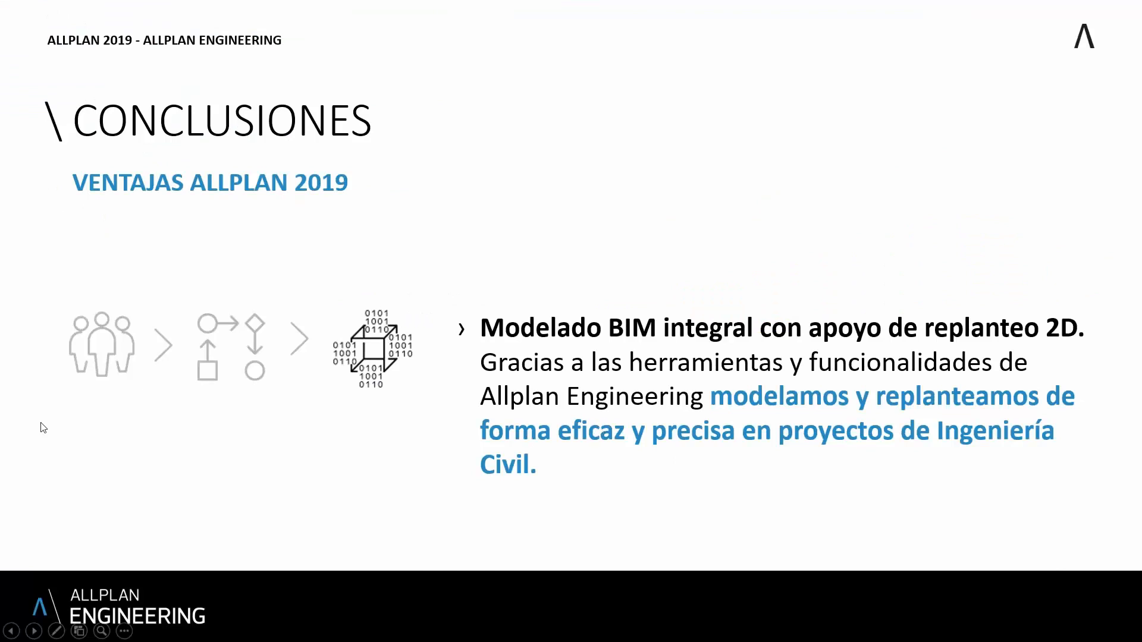
pyautogui.press('Right')
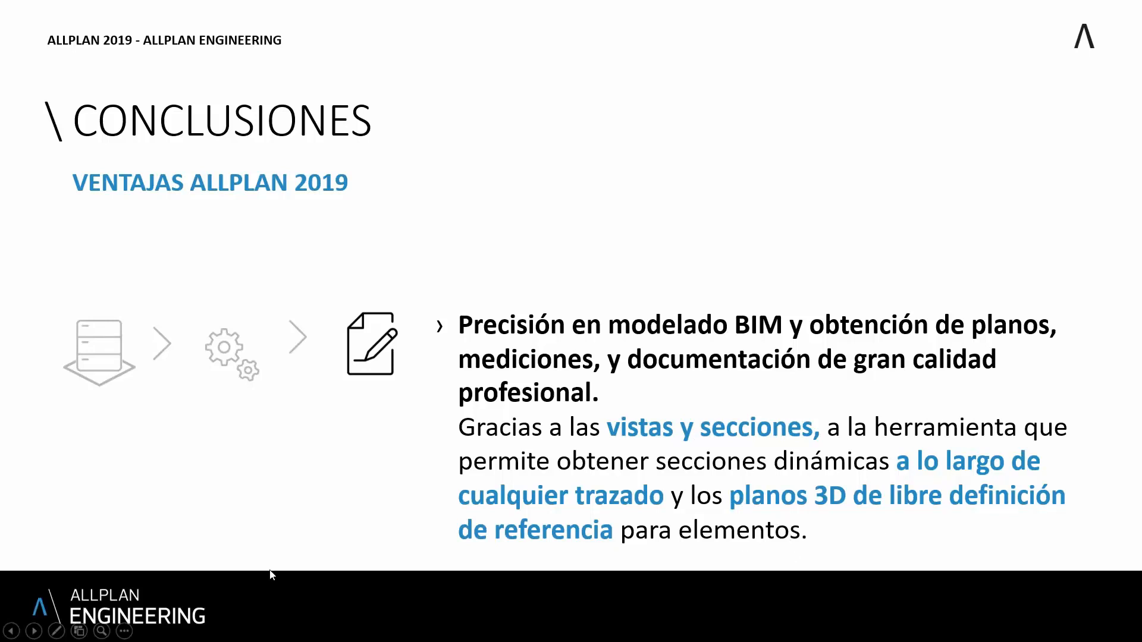
pyautogui.press('Right')
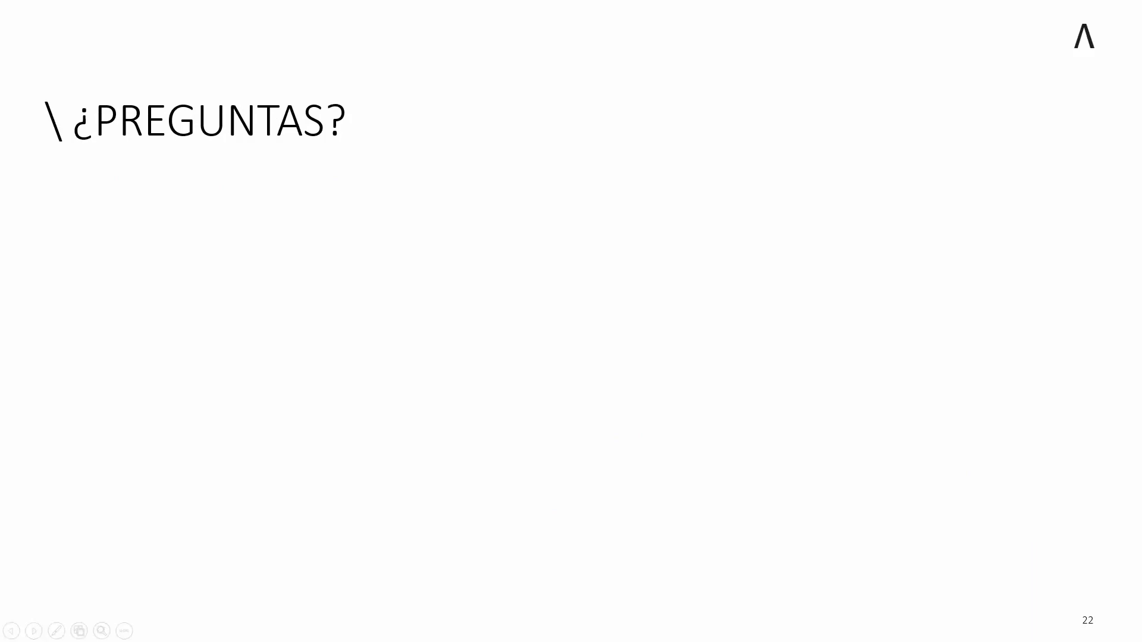